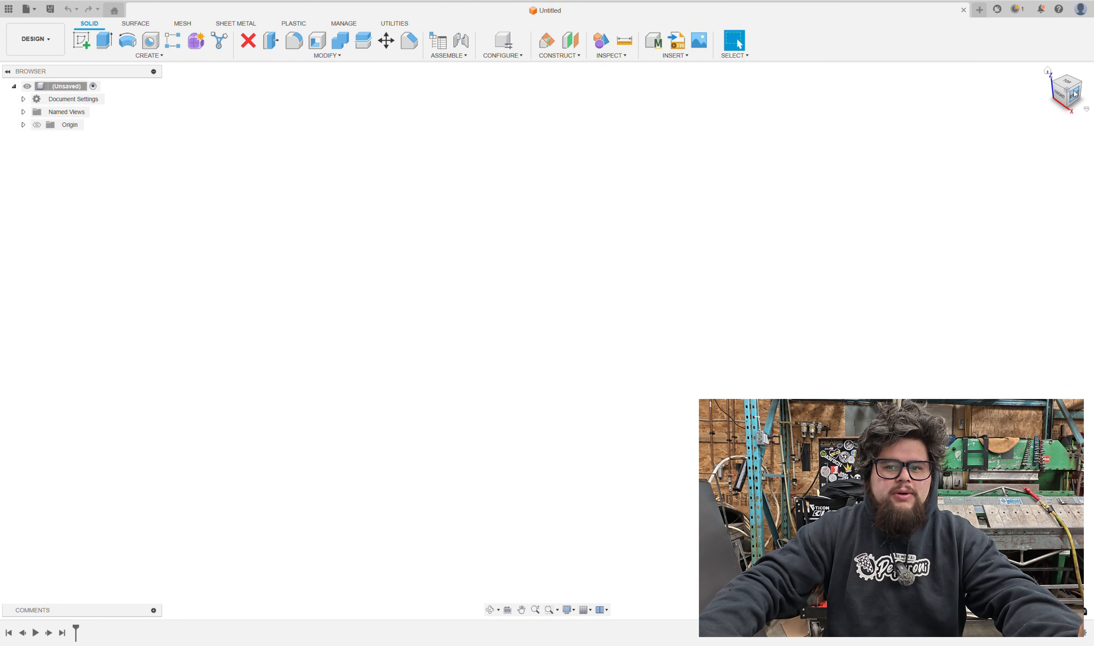
Orient the view squarely to the Top face
click(1065, 82)
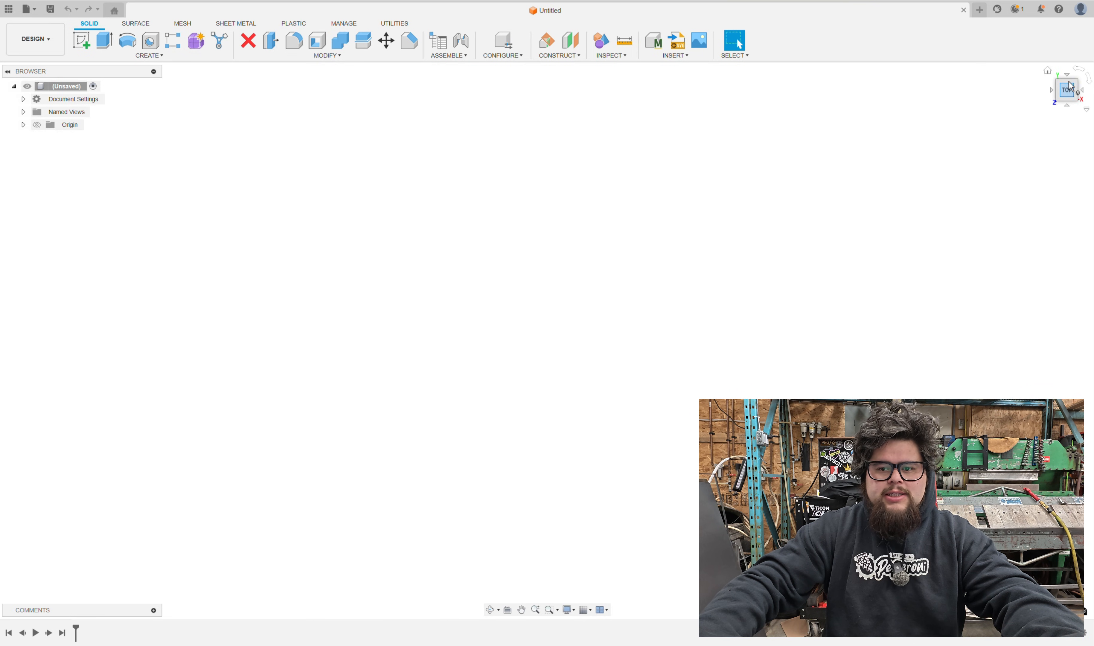
mouse_move(1071, 98)
mouse_down()
mouse_move(1061, 106)
mouse_move(1070, 91)
mouse_up()
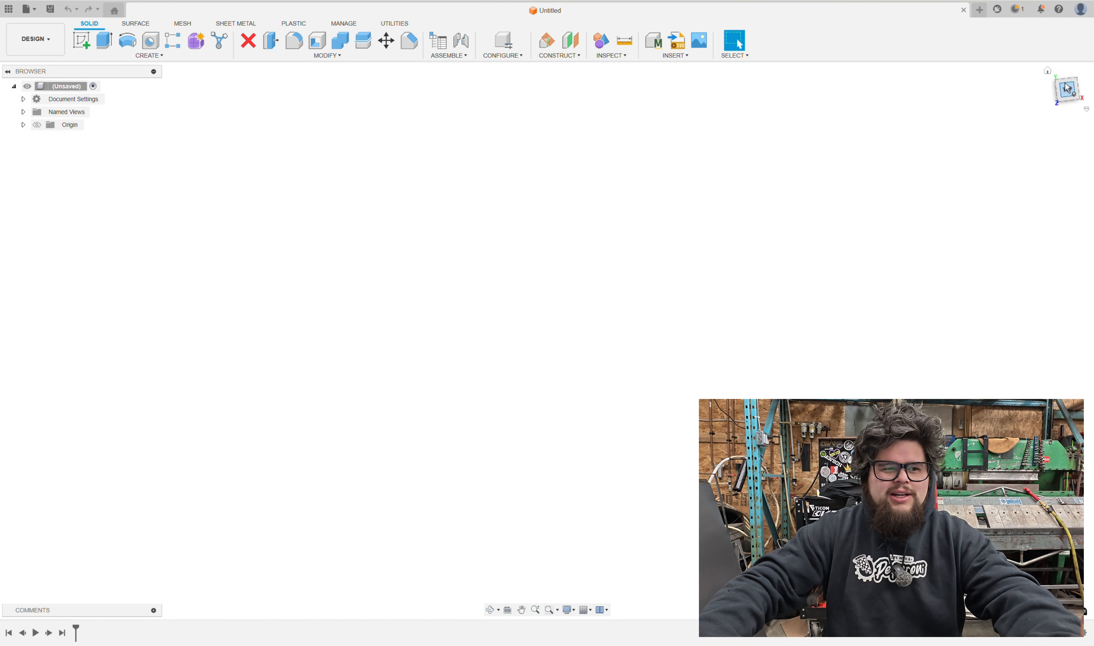
click(1067, 89)
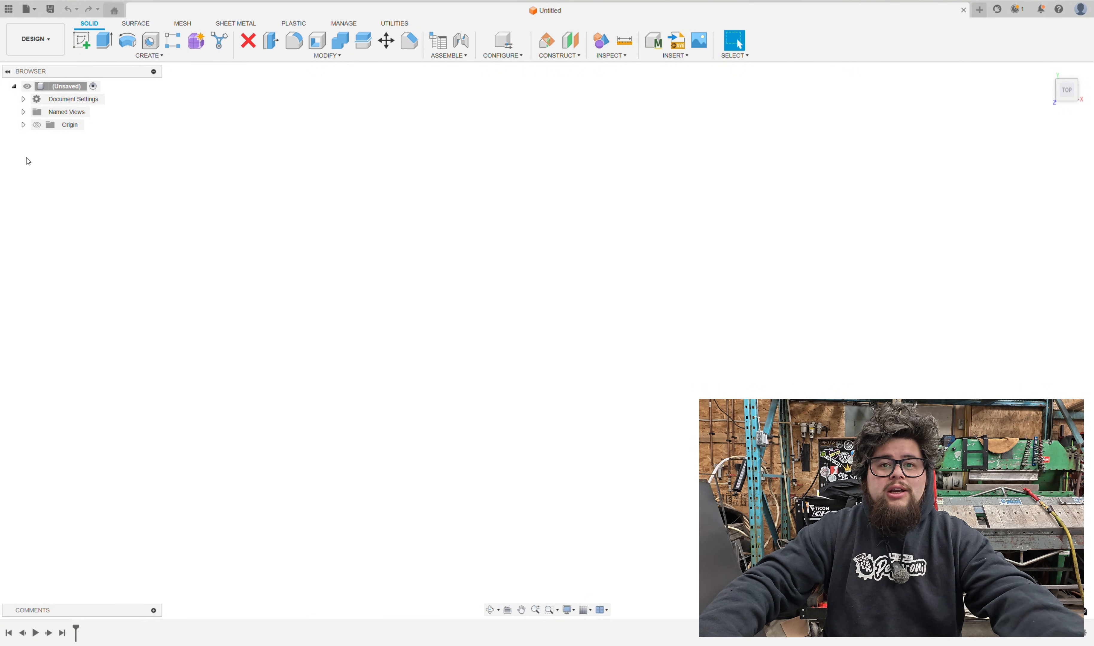
right_click(59, 89)
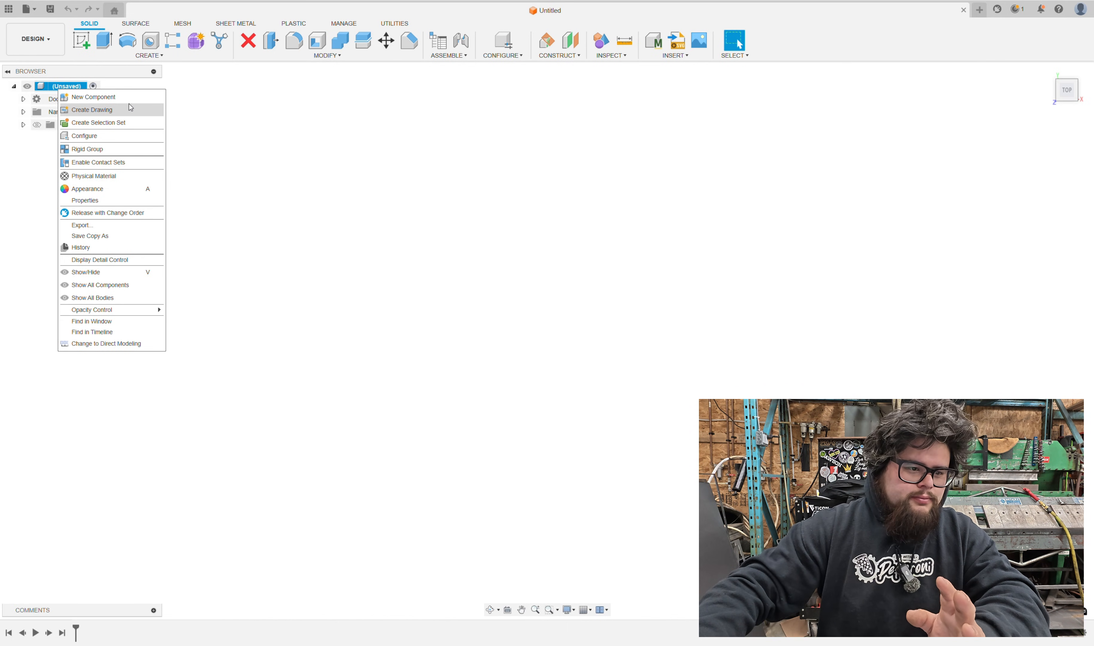
click(107, 83)
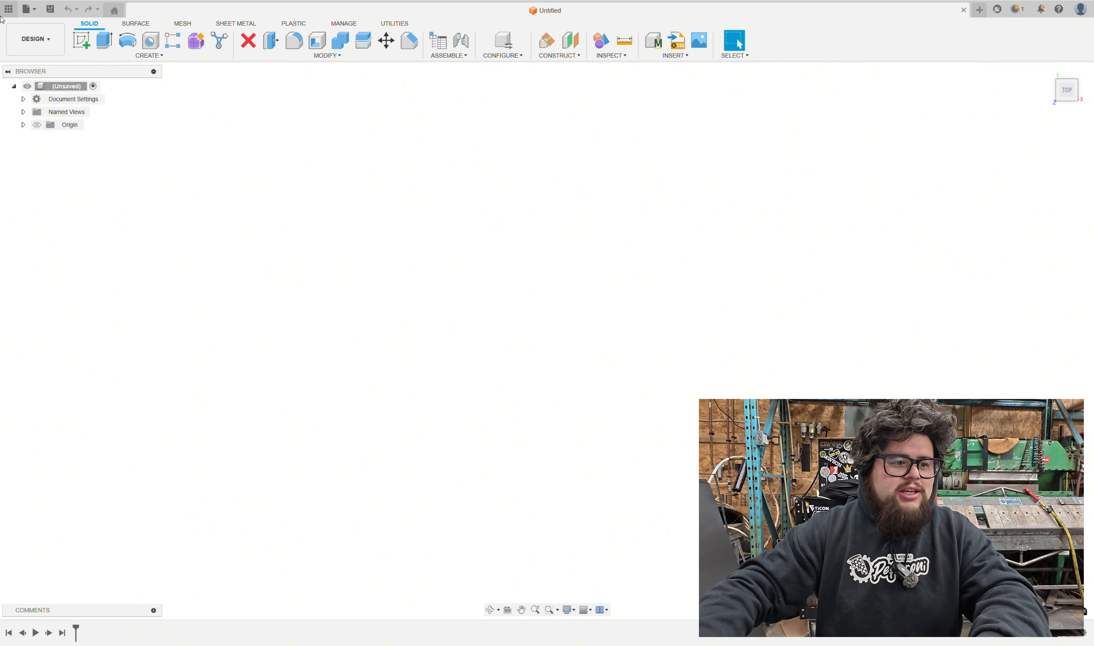
Save the design in Admin Project under the name "youtube test showing"
click(29, 9)
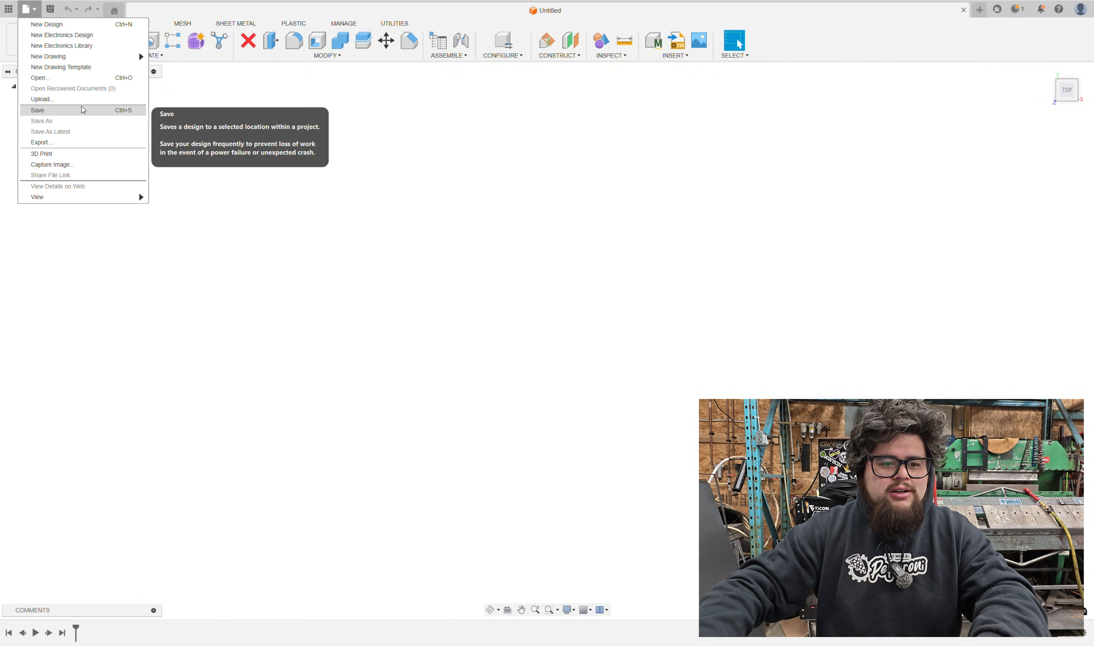
click(66, 110)
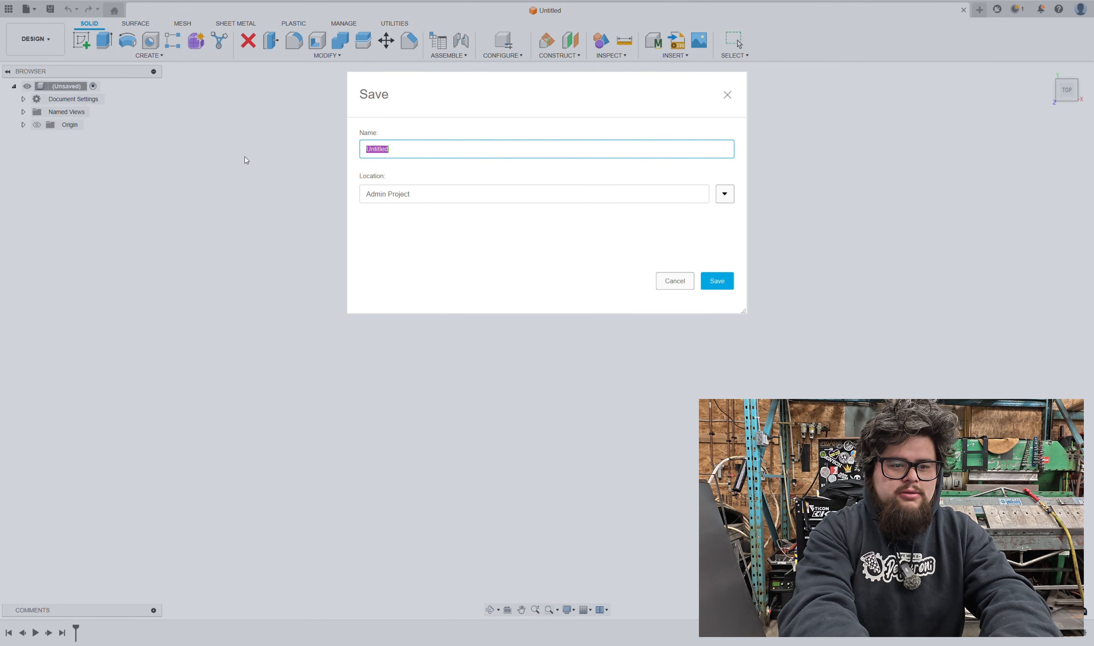
text(youtube )
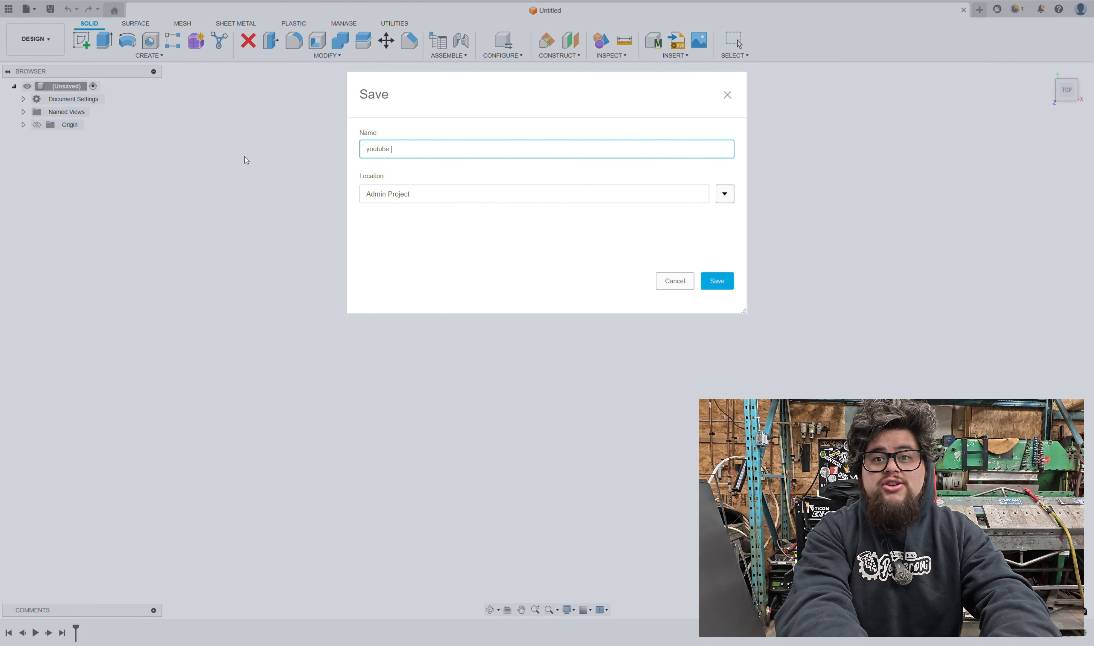
text(test drawing)
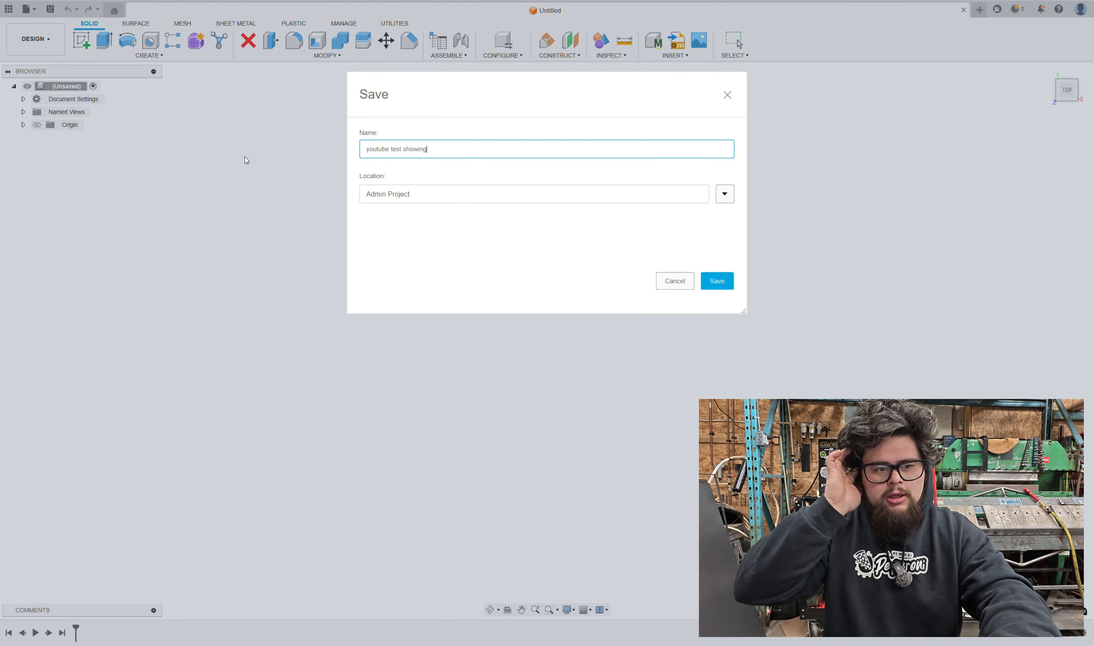
key(Return)
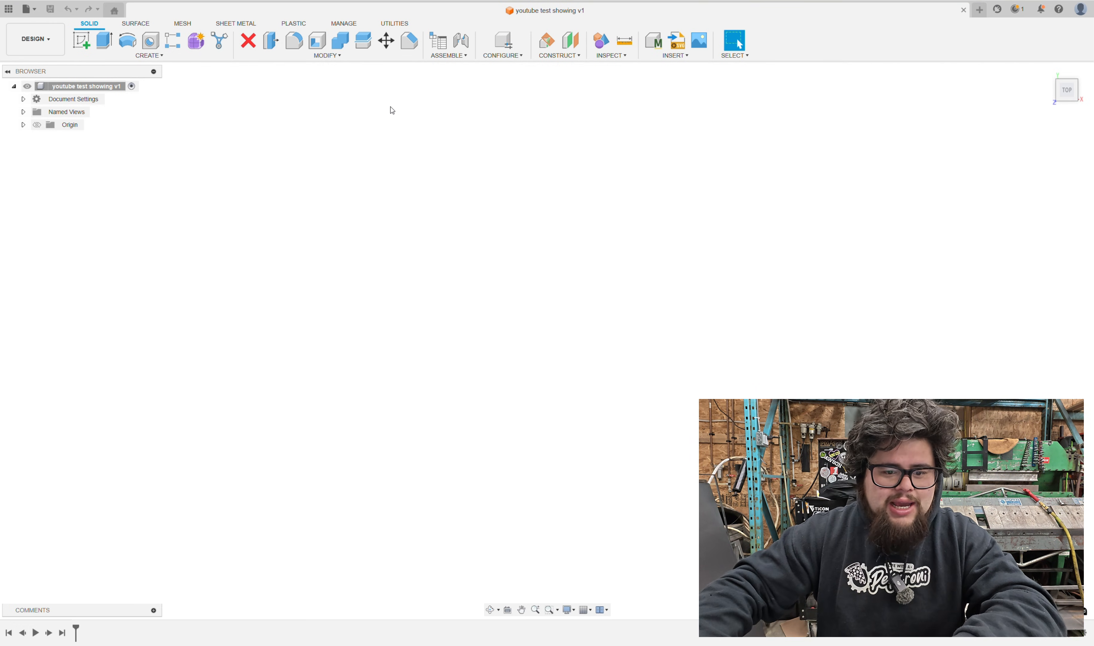
Sketch a horizontal line about 8.46 in long on the origin plane facing the Top view, and turn off 3D Sketch
key(l)
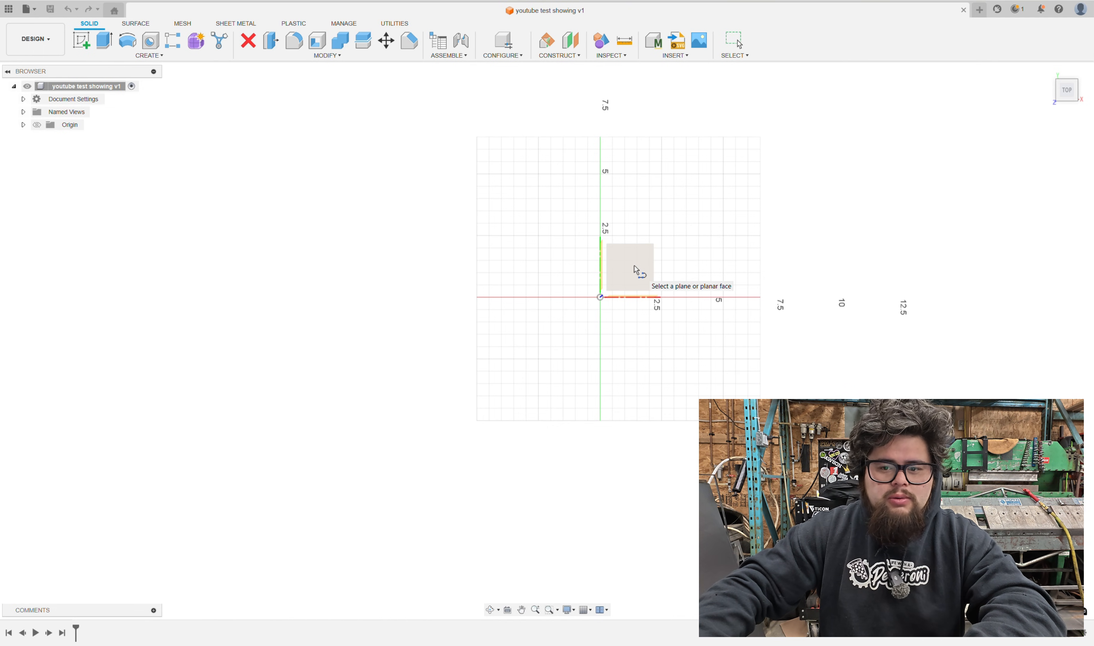
click(636, 269)
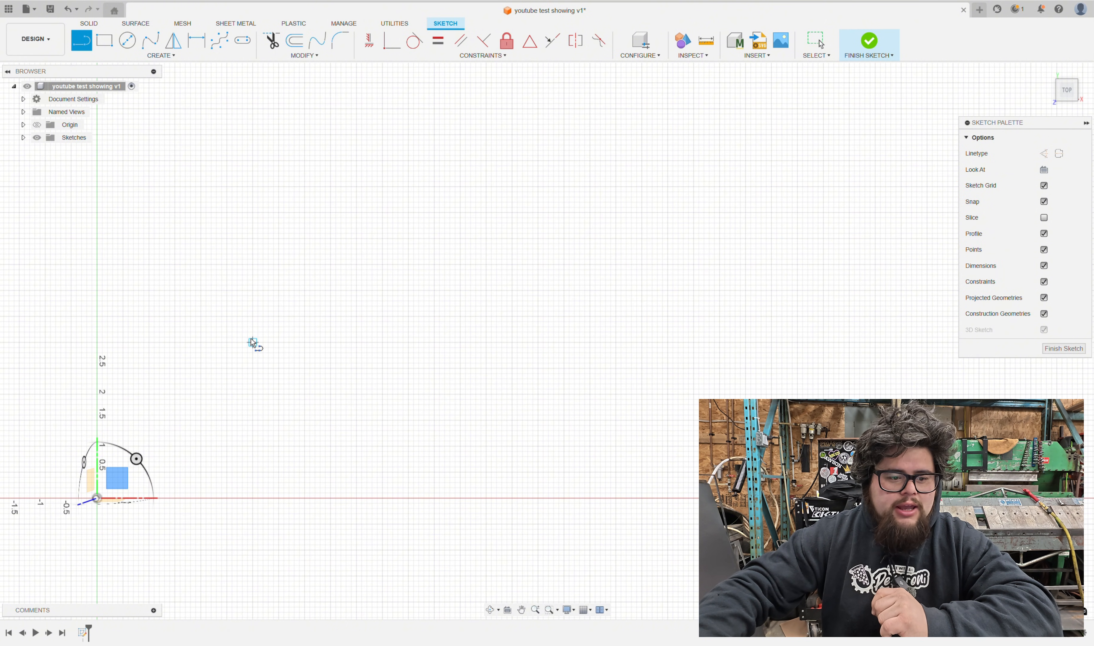
click(252, 342)
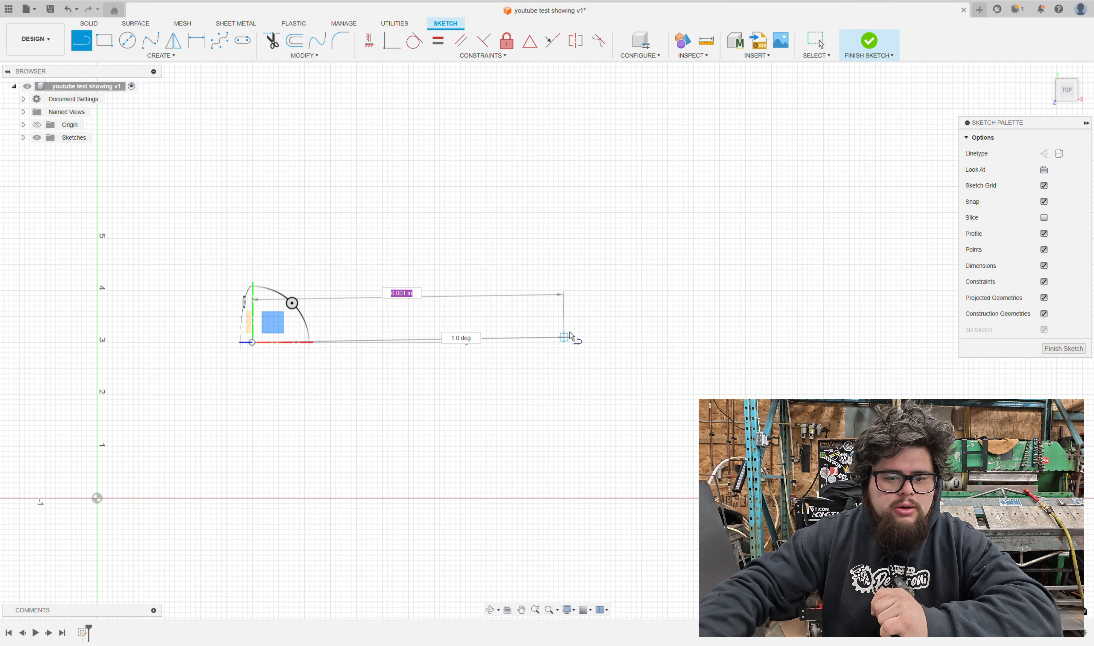
click(692, 342)
key(Escape)
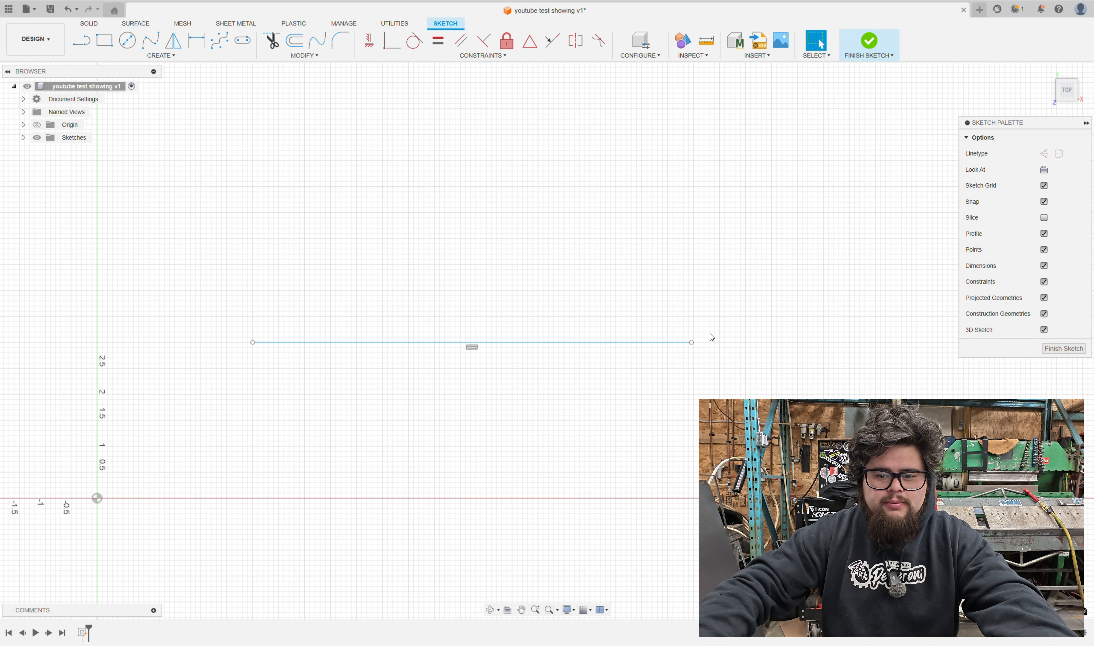
click(1043, 331)
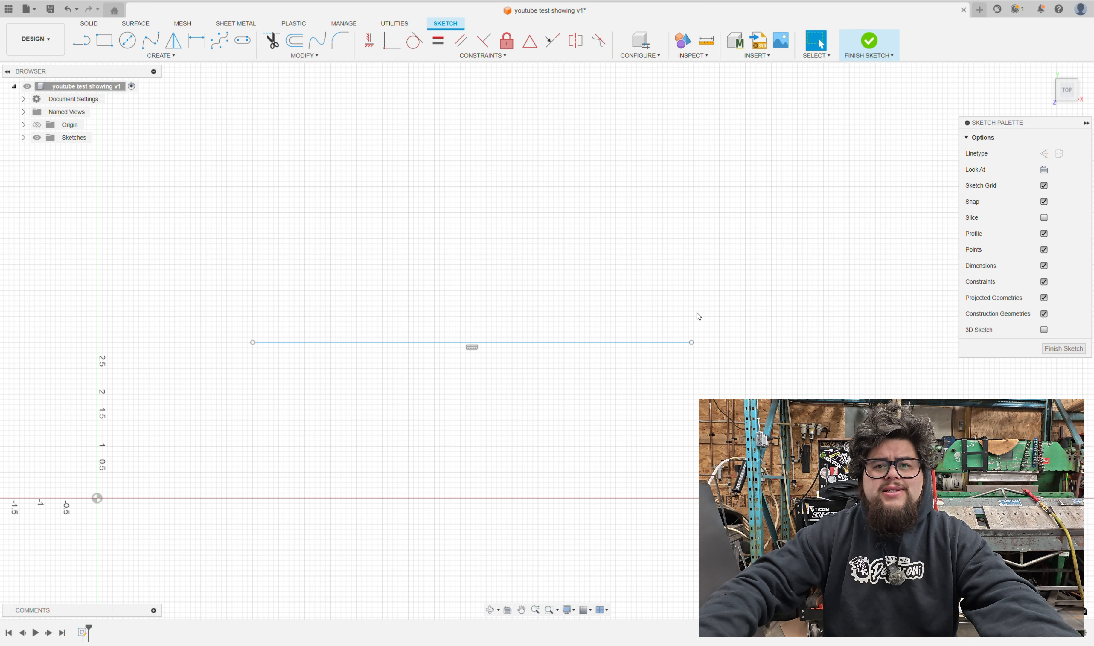
Dimension the horizontal line's length below it and set it to 5 in
key(d)
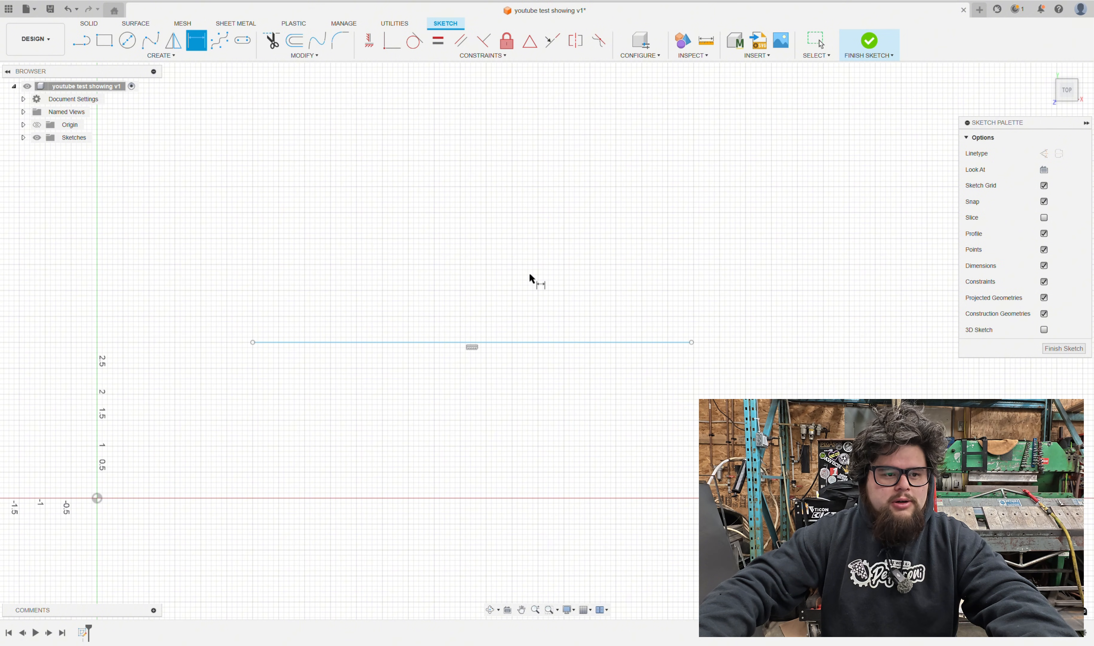
click(196, 45)
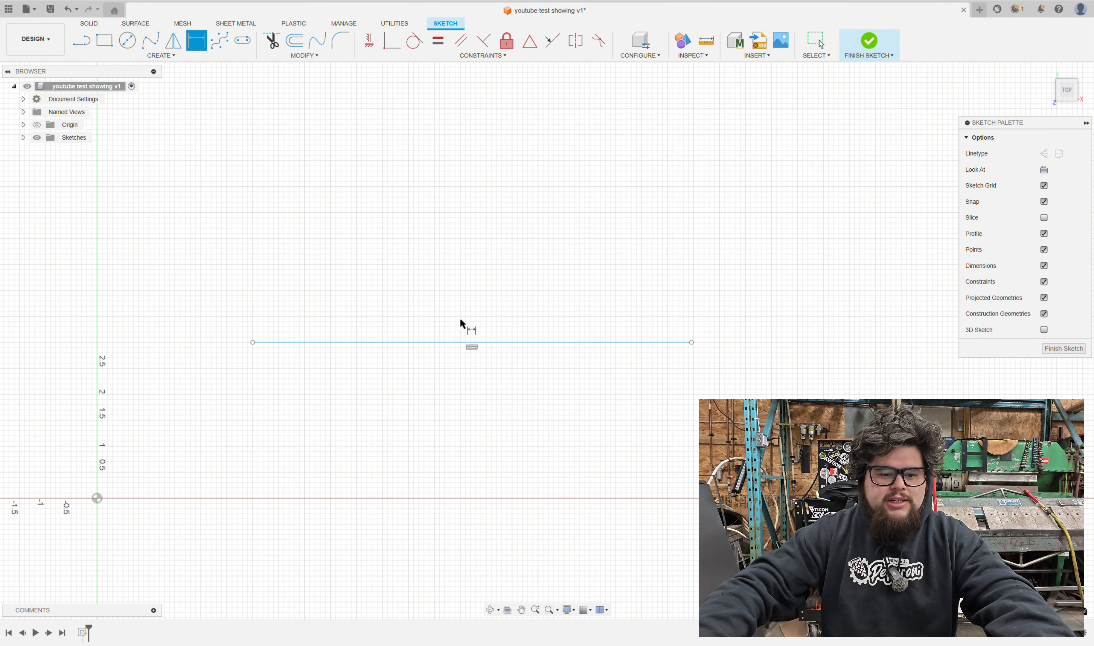
click(476, 345)
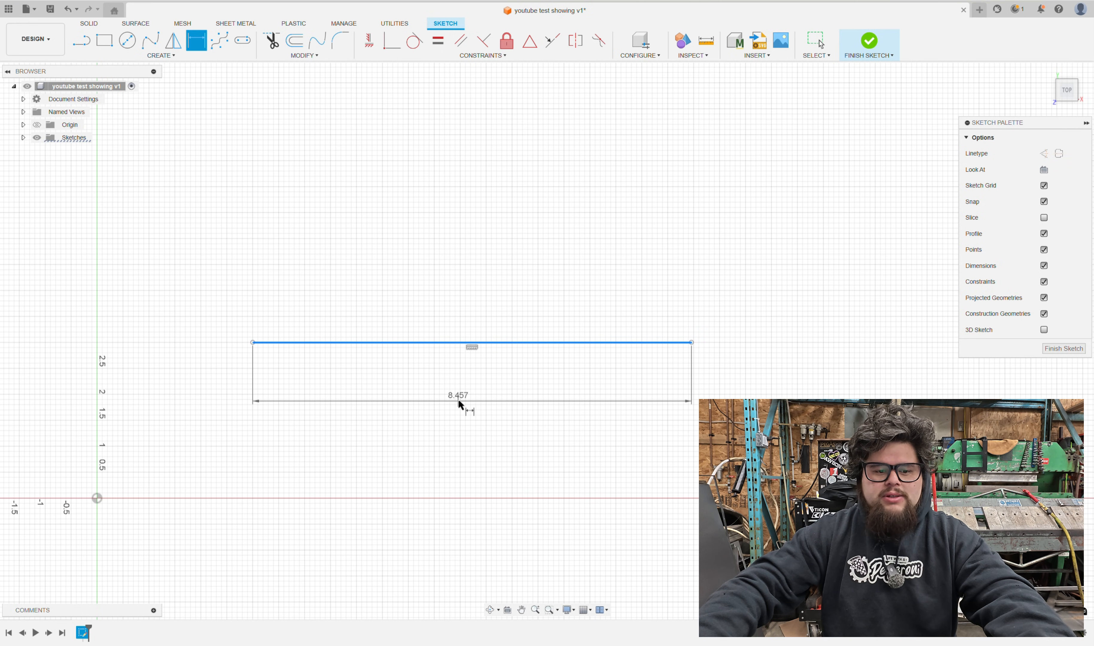
click(461, 402)
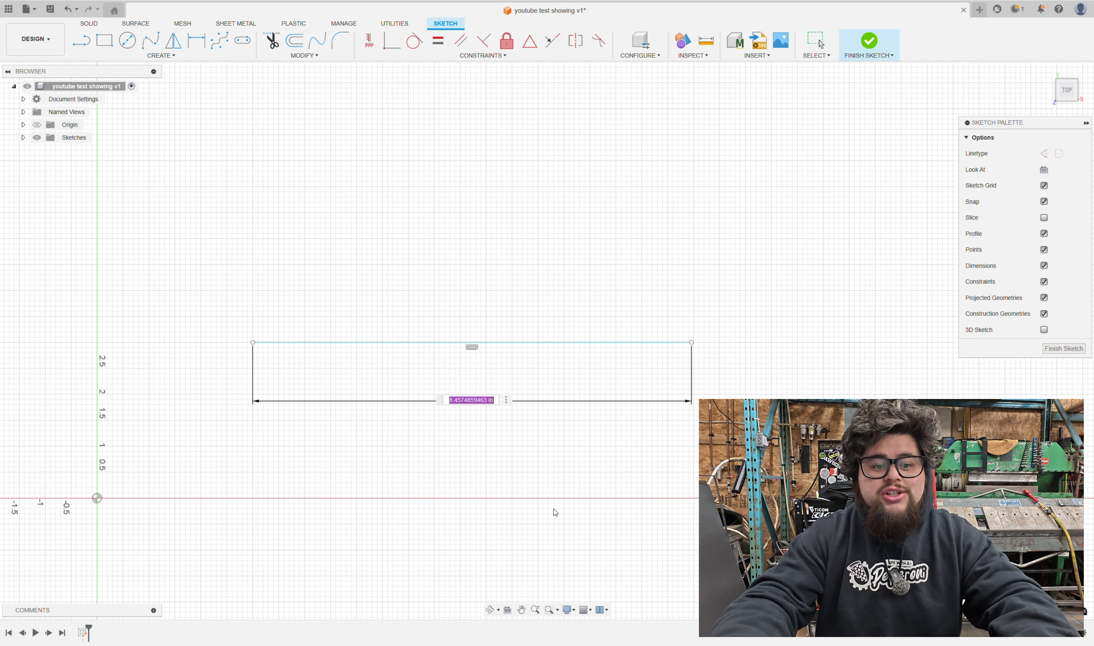
text(5)
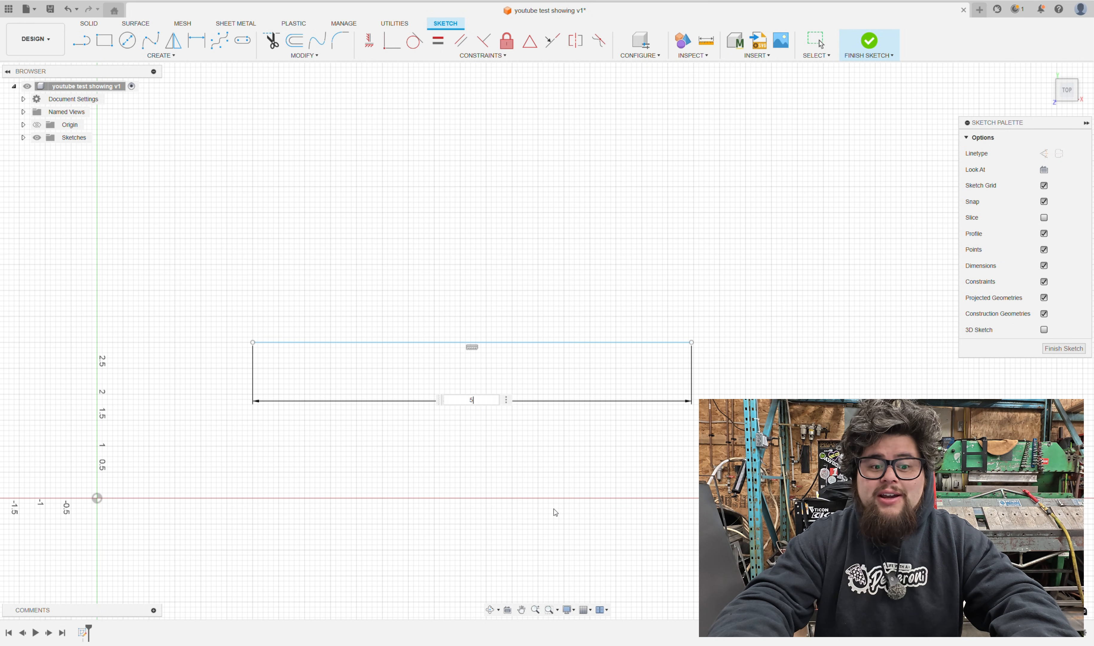
key(Return)
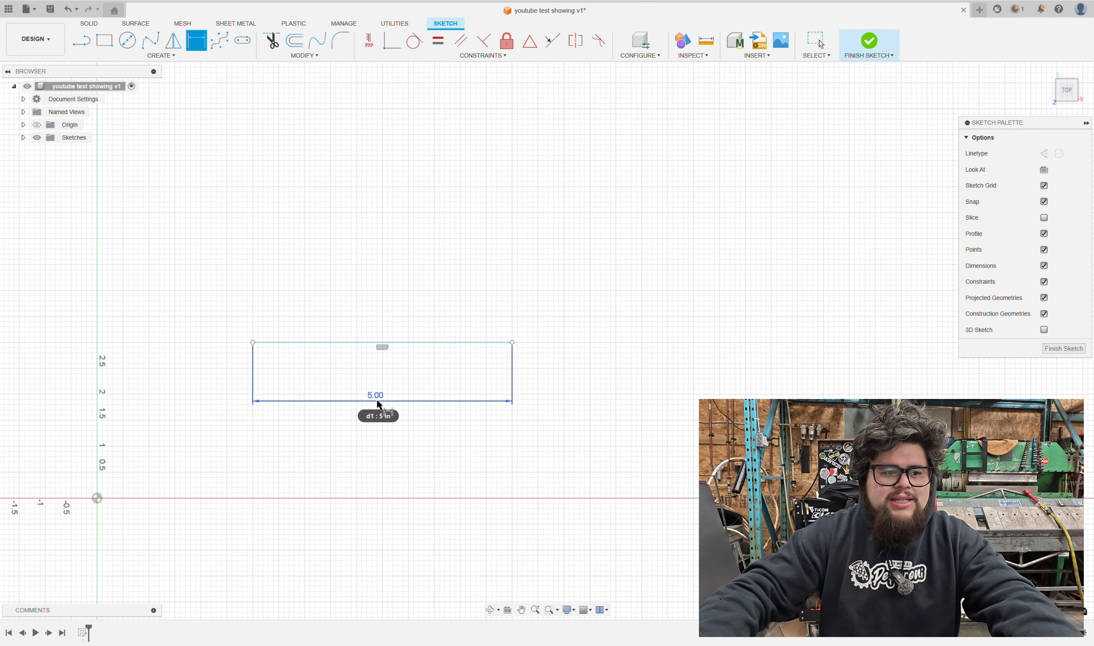
key(Escape)
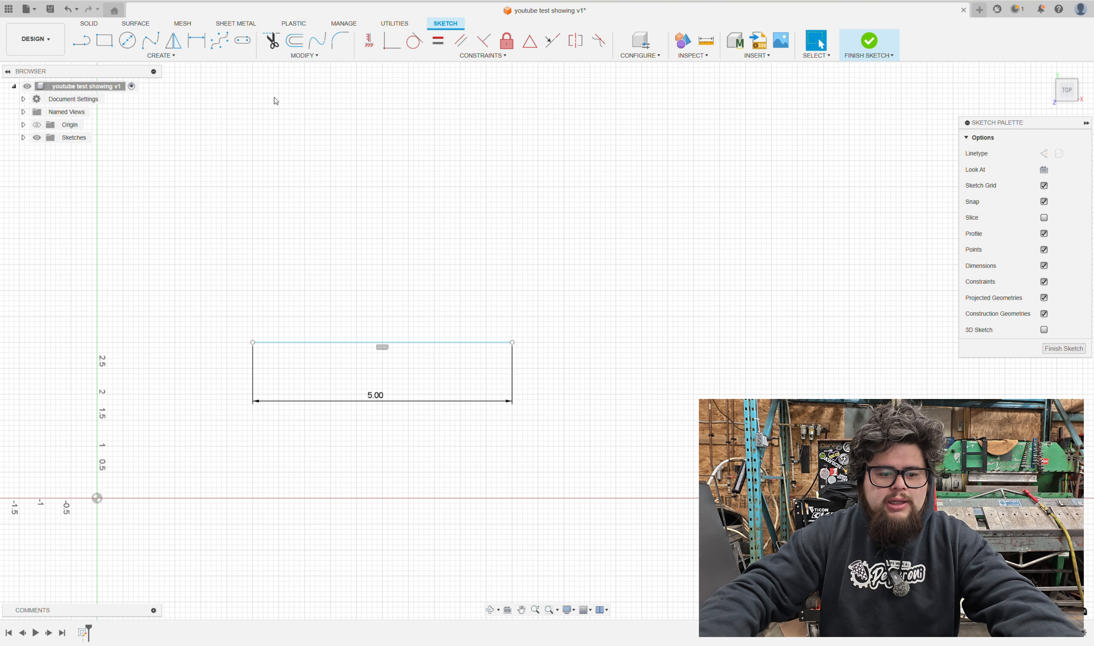
Set the line's length dimension to the expression 4.129+1.675
double_click(376, 401)
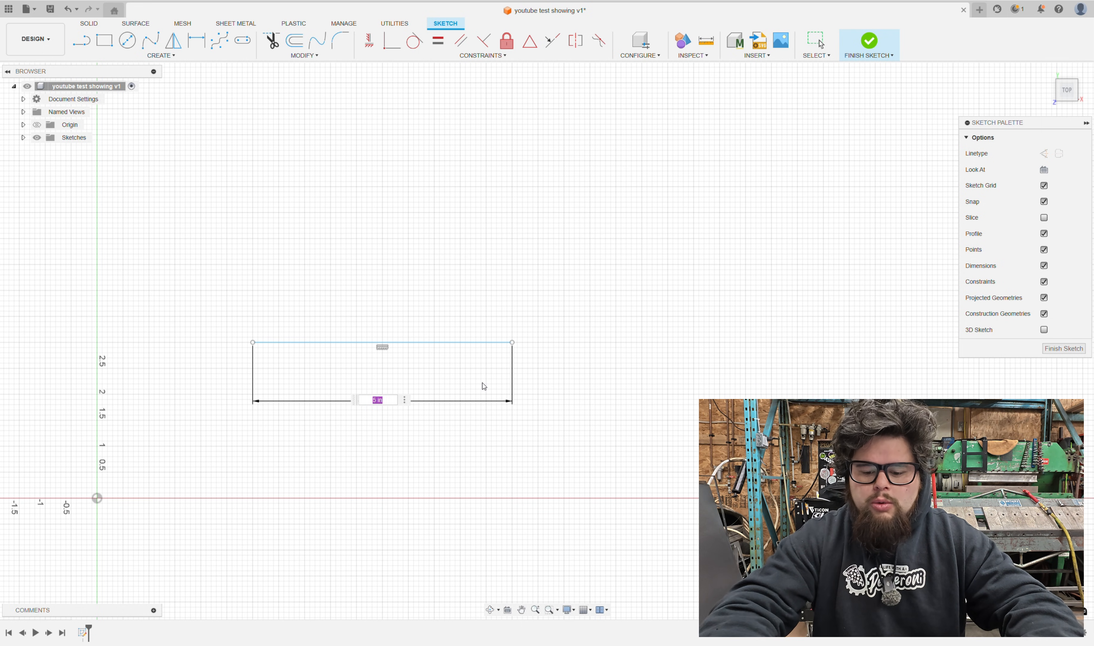
text(4.1)
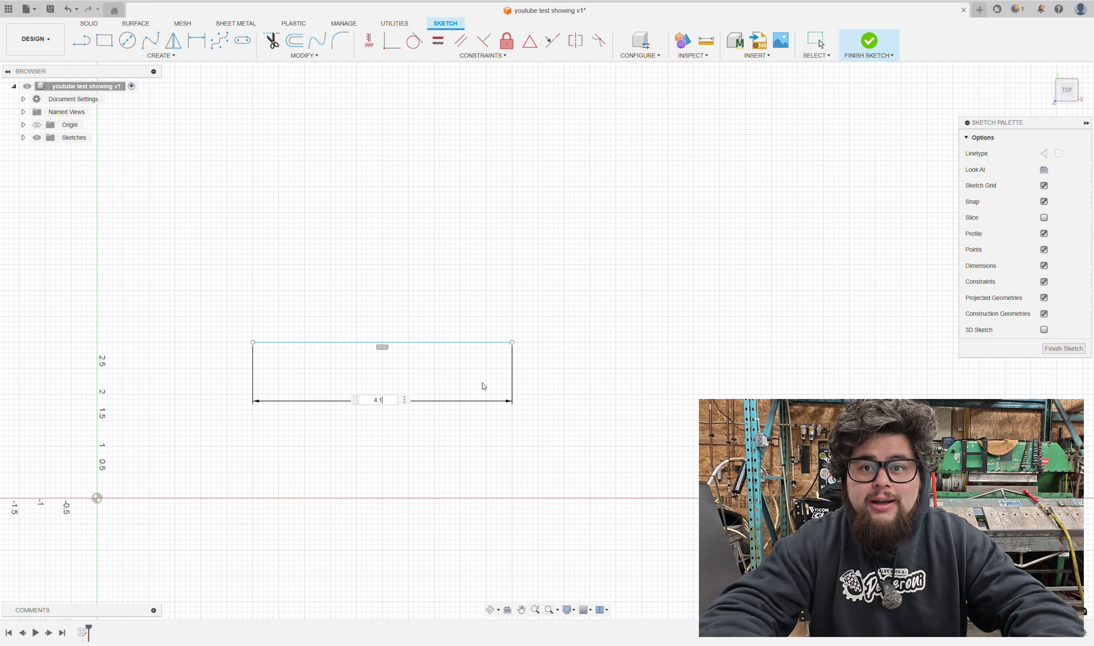
text(29)
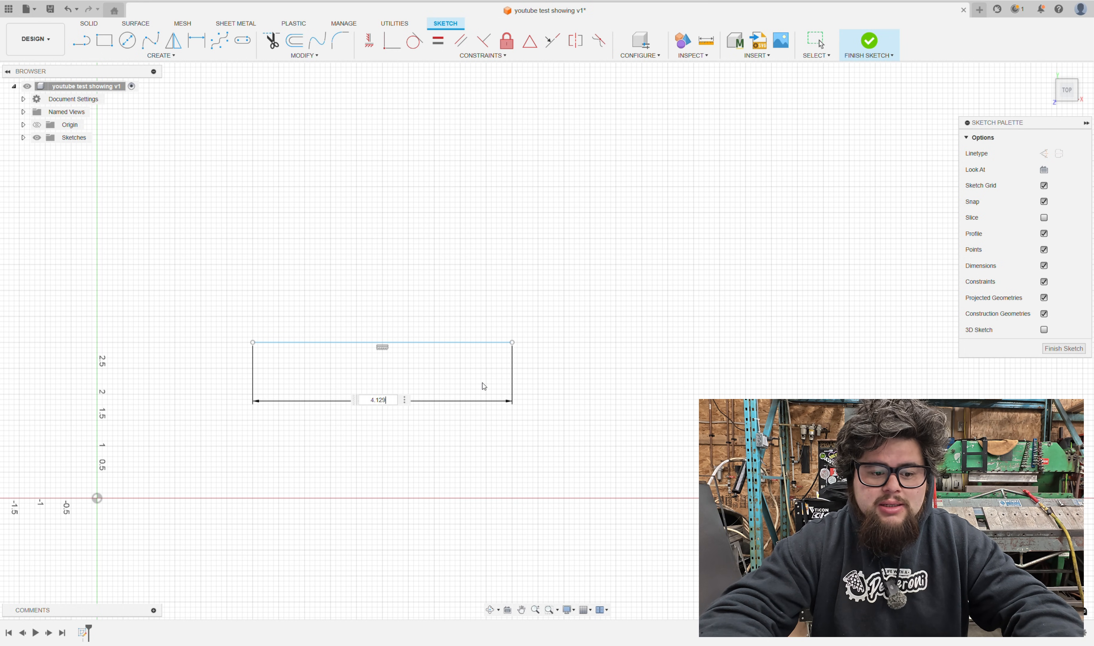
text(+)
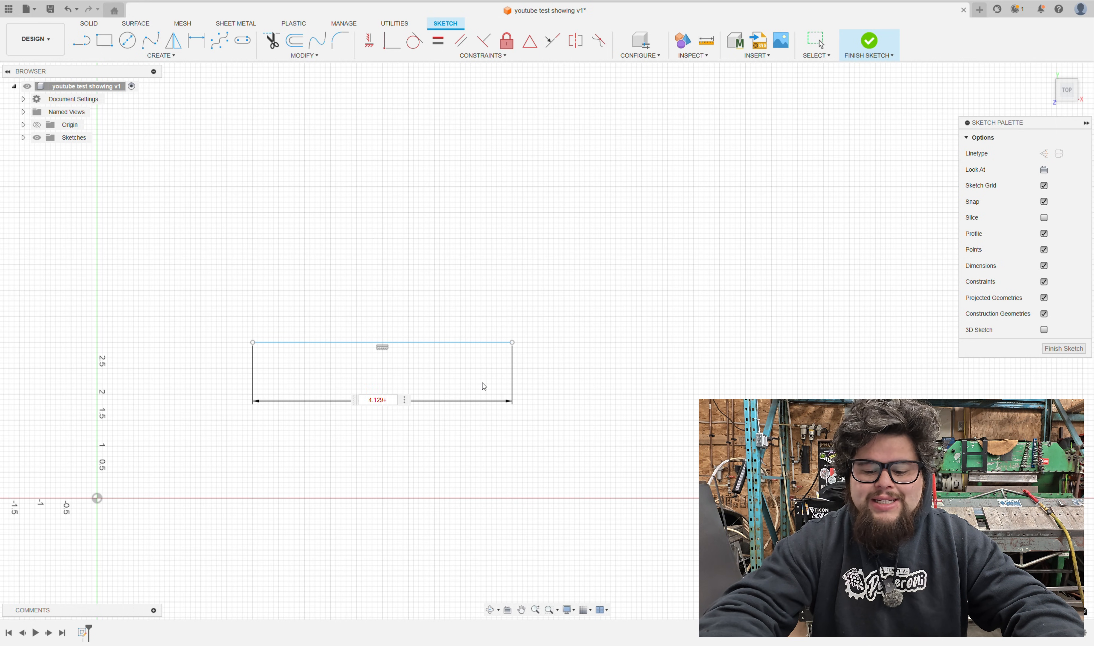
text(1.675)
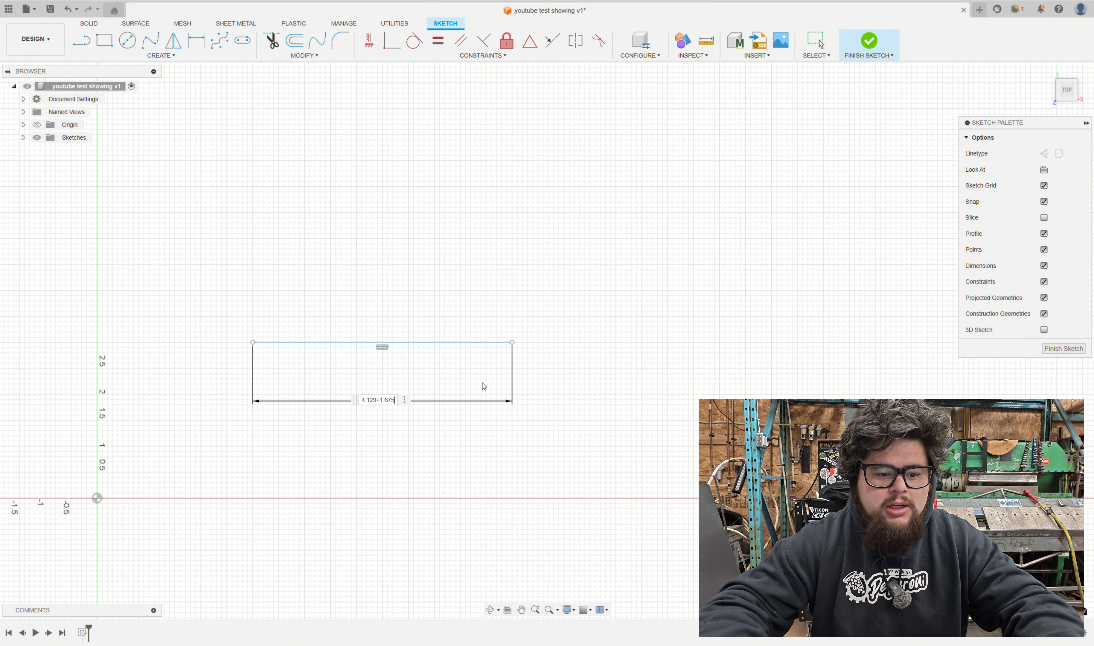
key(Return)
key(Escape)
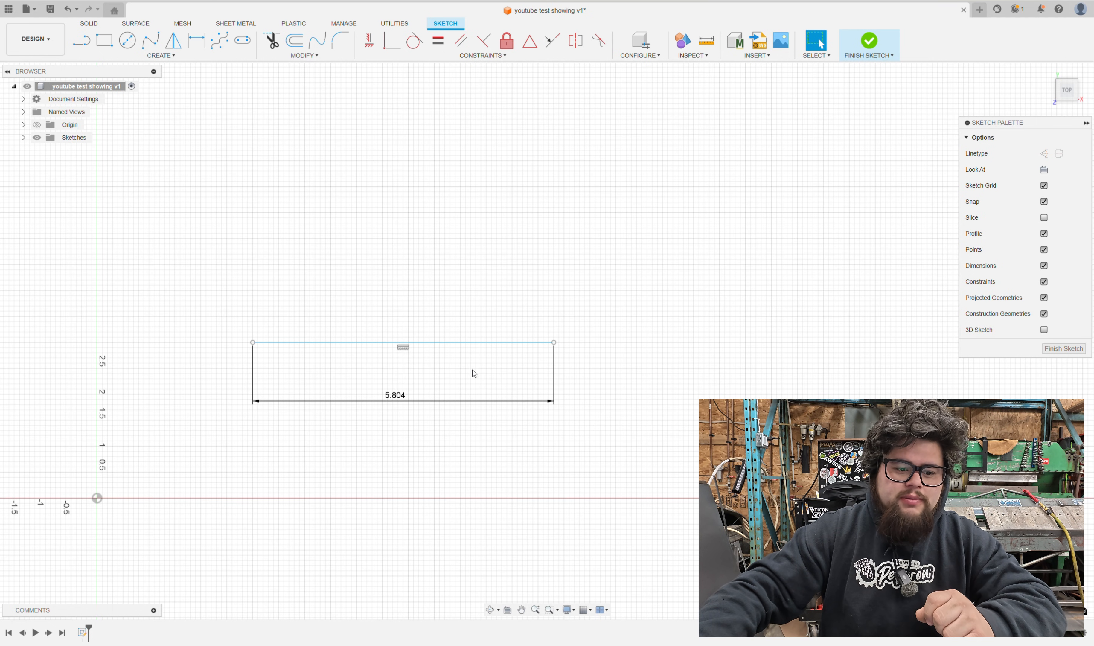
Change the line's length expression to (4.129 in + 1.675 in)/2
double_click(407, 400)
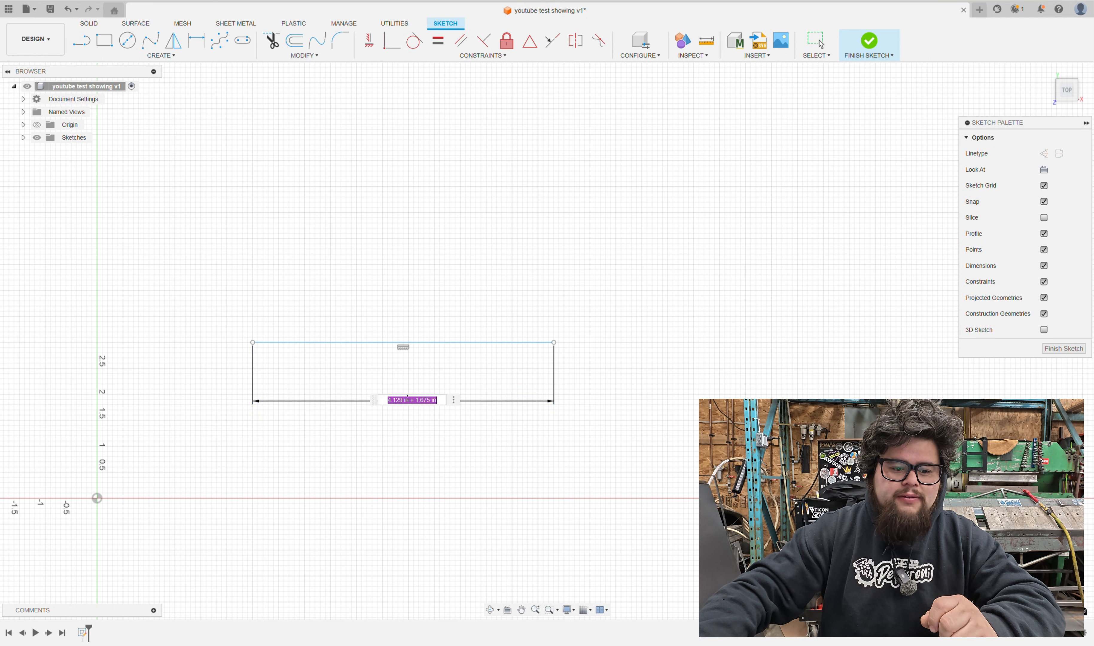
click(438, 399)
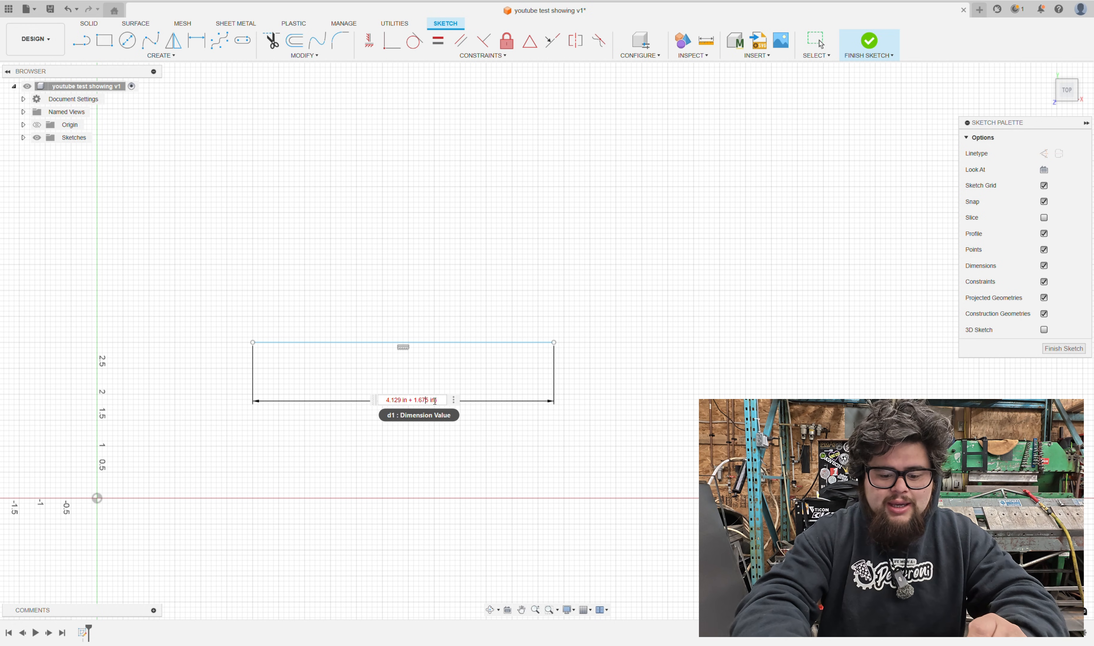
text(()
key(End)
text())
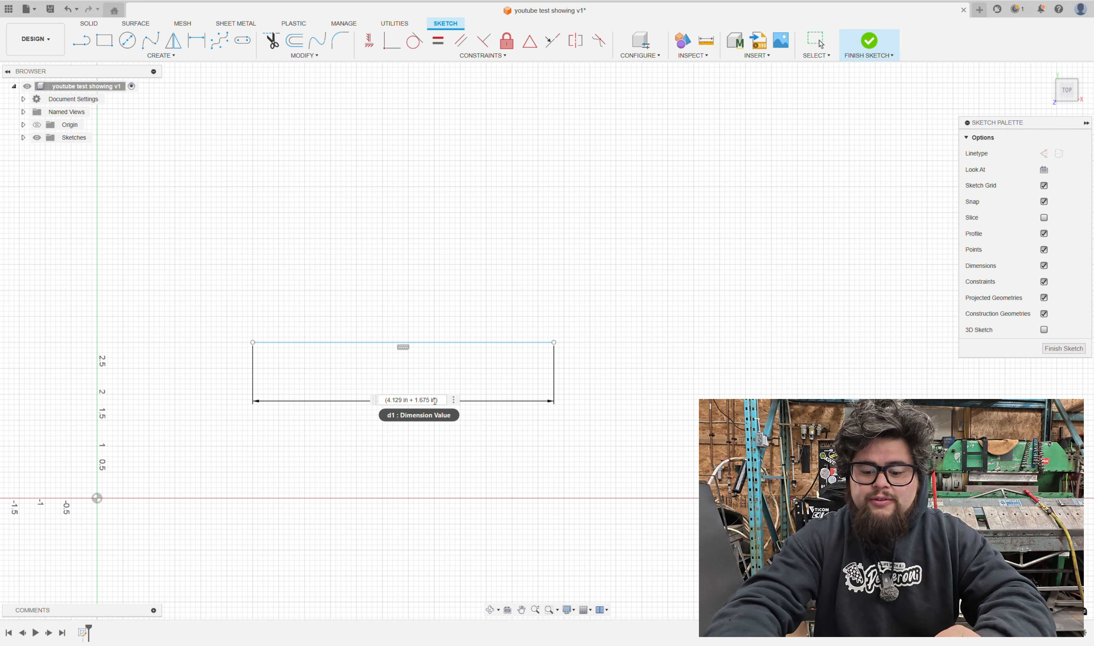
text(/2)
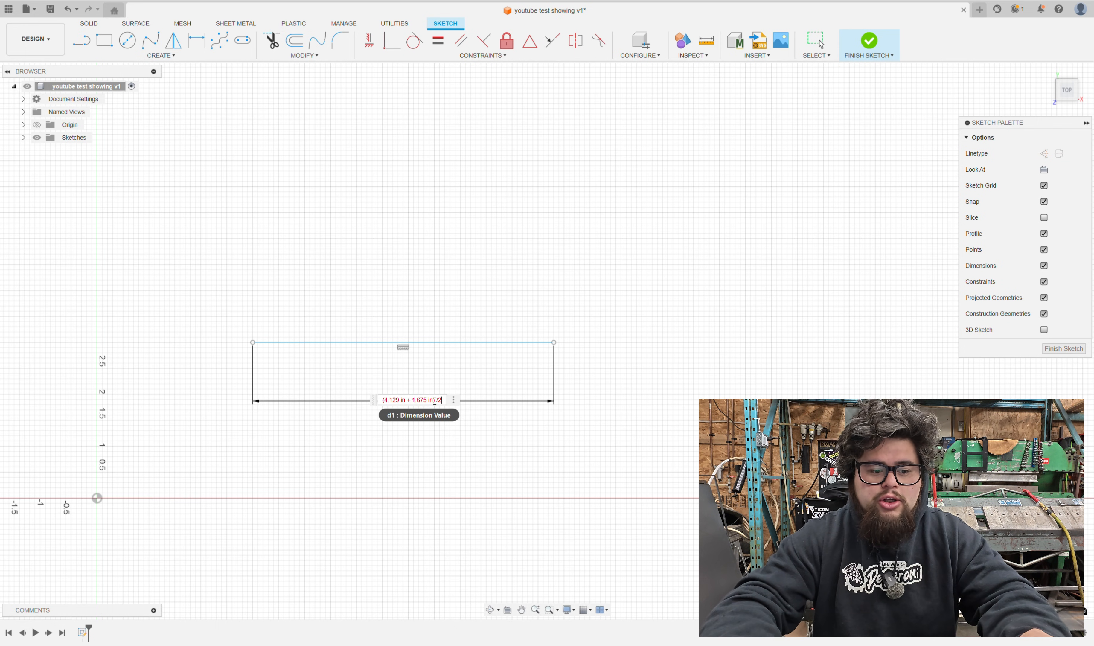
key(Return)
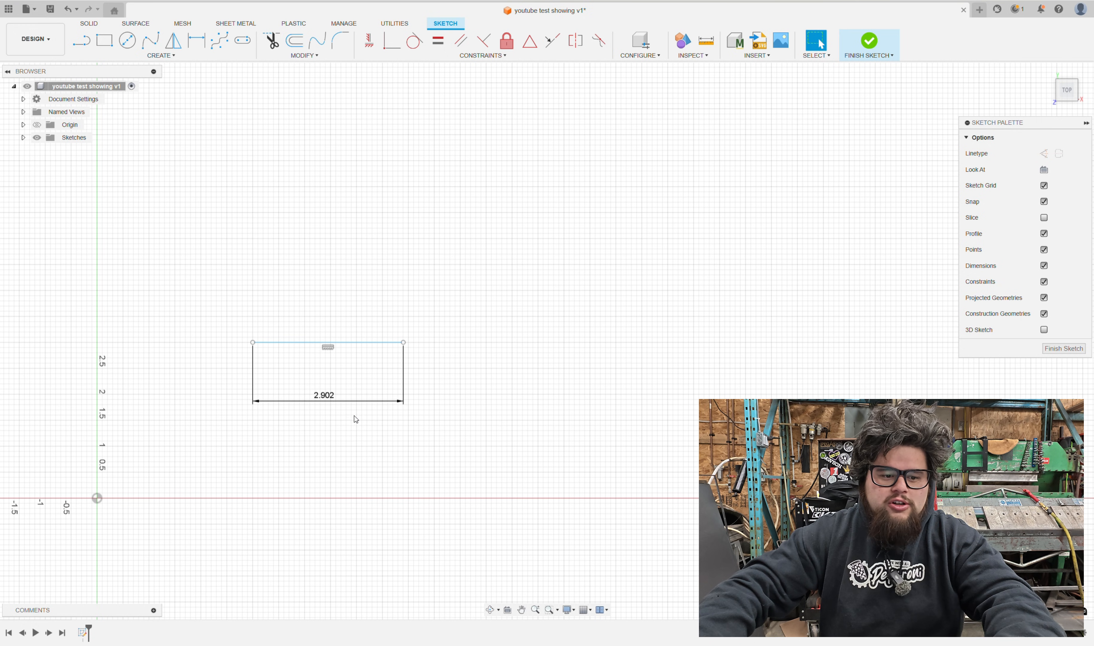
Set the line's length dimension back to 5 in
mouse_move(333, 404)
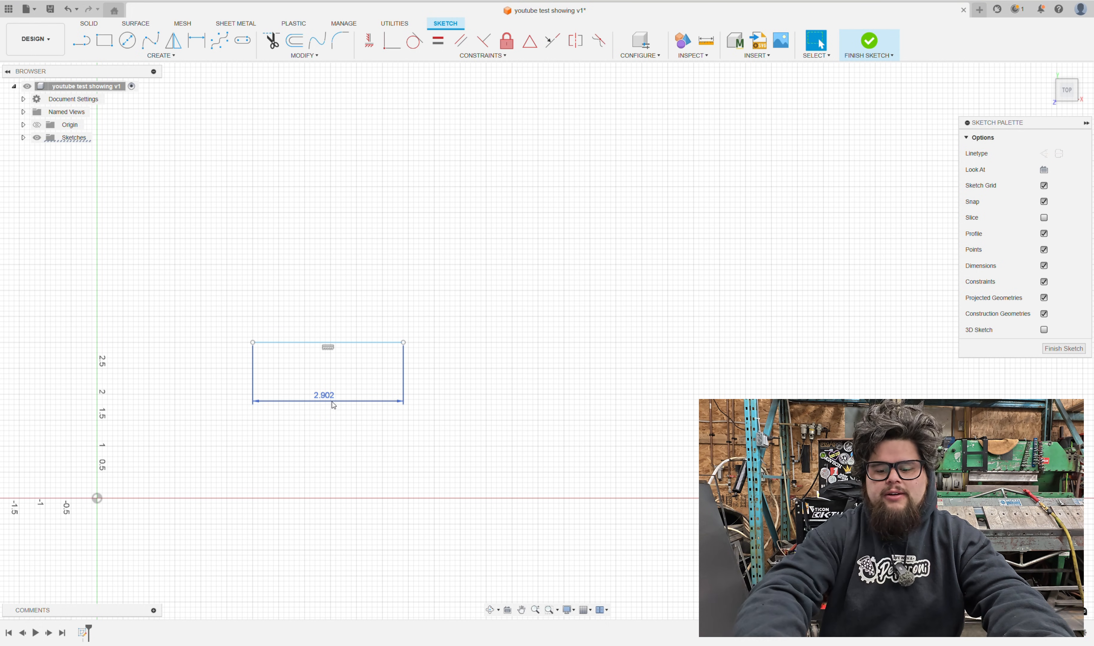
double_click(334, 404)
text(5)
key(Return)
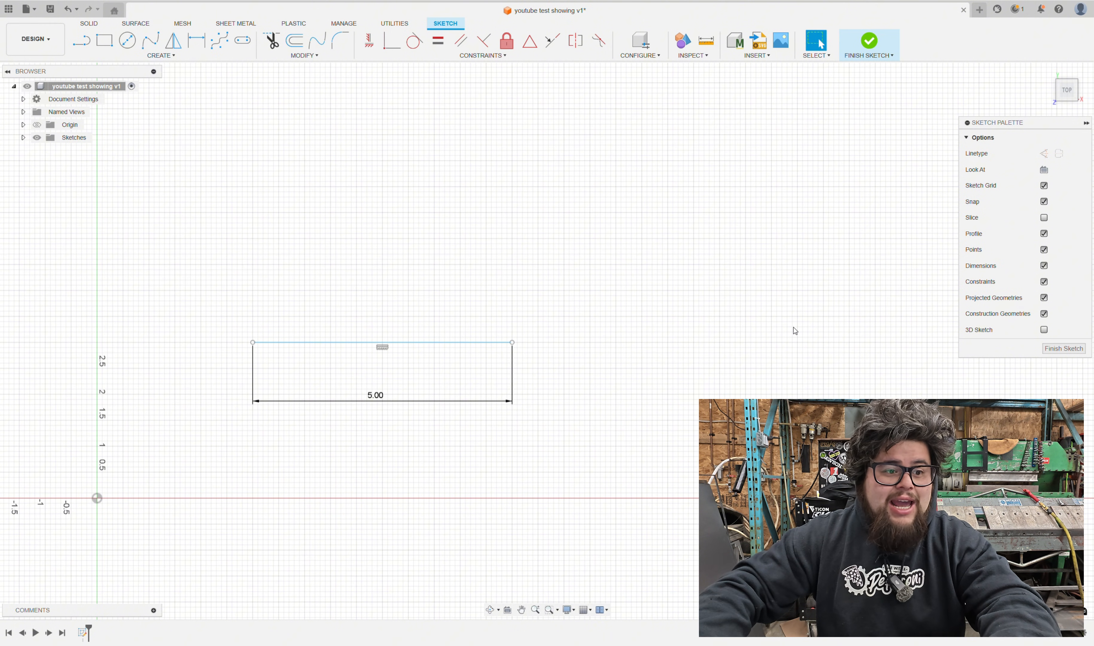
Sketch a tangent half-circle arc about 2.5 in across, curving upward from the free end of the 5 in horizontal line
key(l)
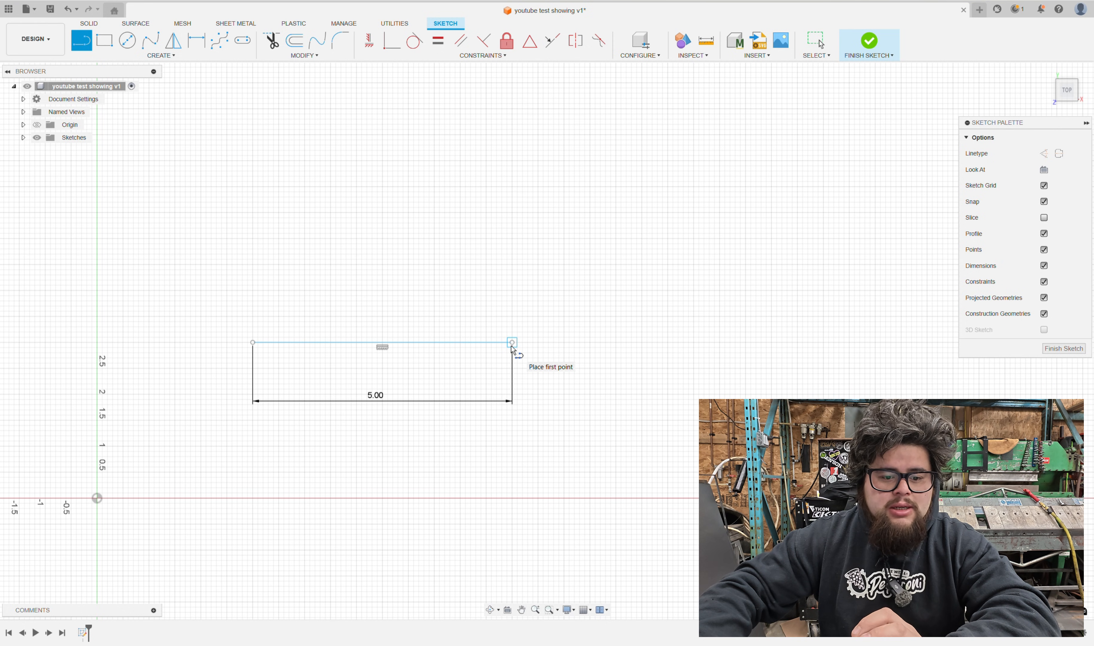
mouse_move(513, 344)
mouse_down()
mouse_move(561, 343)
mouse_move(607, 301)
mouse_move(625, 242)
mouse_move(591, 405)
mouse_move(619, 188)
mouse_move(648, 223)
mouse_move(637, 218)
mouse_move(633, 444)
mouse_move(554, 453)
mouse_move(490, 433)
mouse_move(518, 442)
mouse_move(621, 342)
mouse_move(730, 342)
mouse_move(552, 154)
mouse_move(542, 191)
mouse_move(512, 213)
mouse_up()
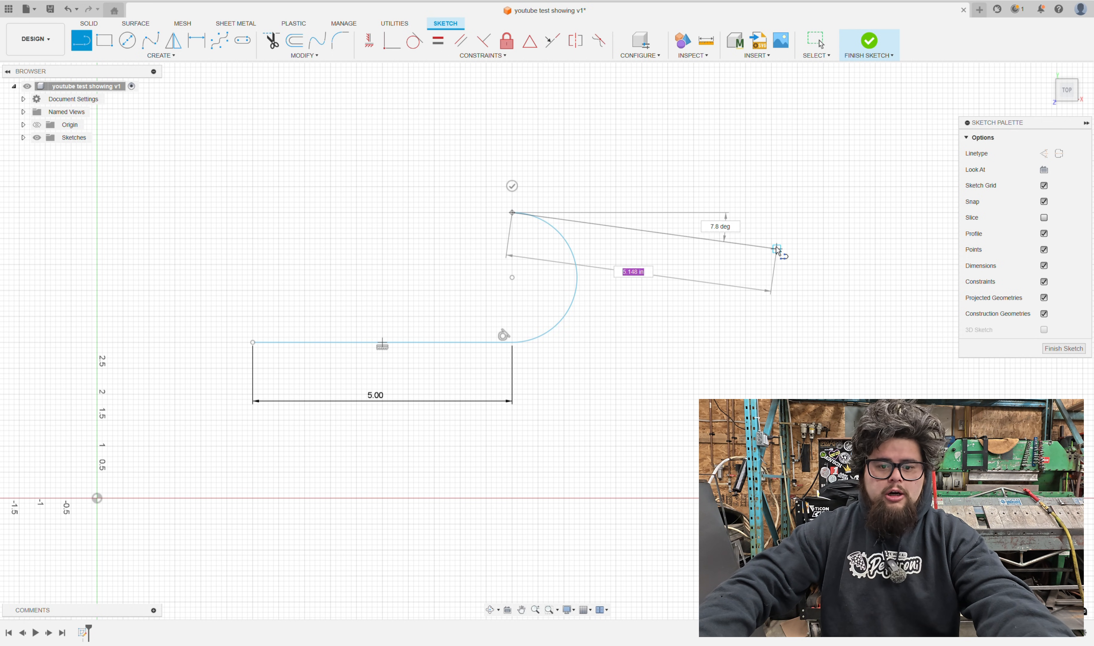
key(Escape)
middle_drag(606, 285, 782, 324)
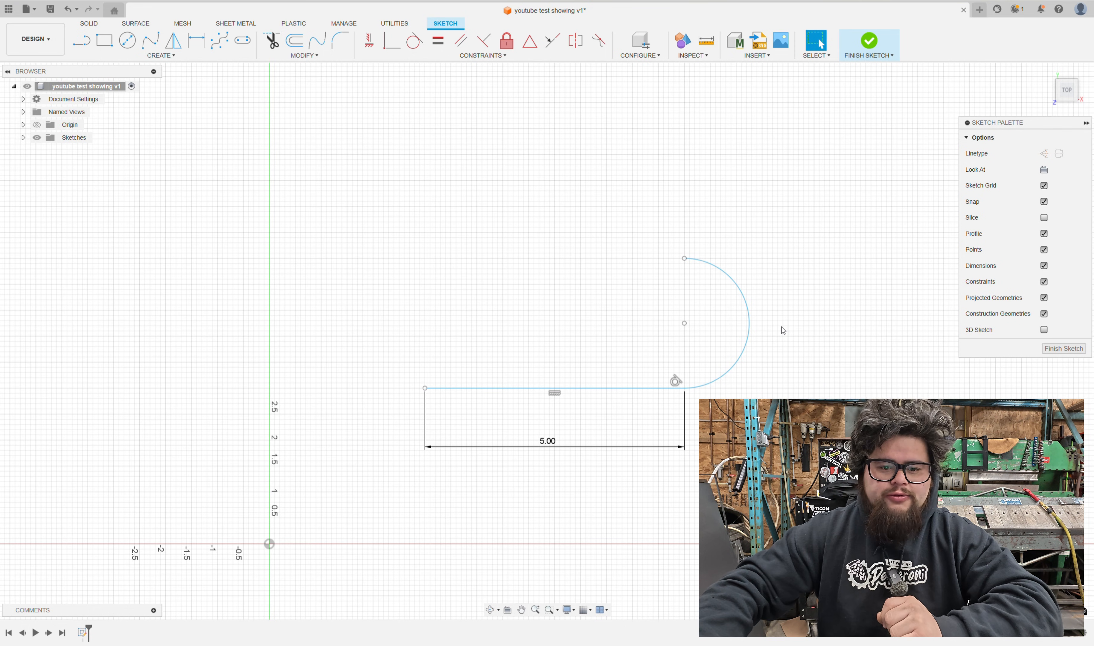
Dimension the vertical distance between the arc's two endpoints and set it to 3 in
click(684, 259)
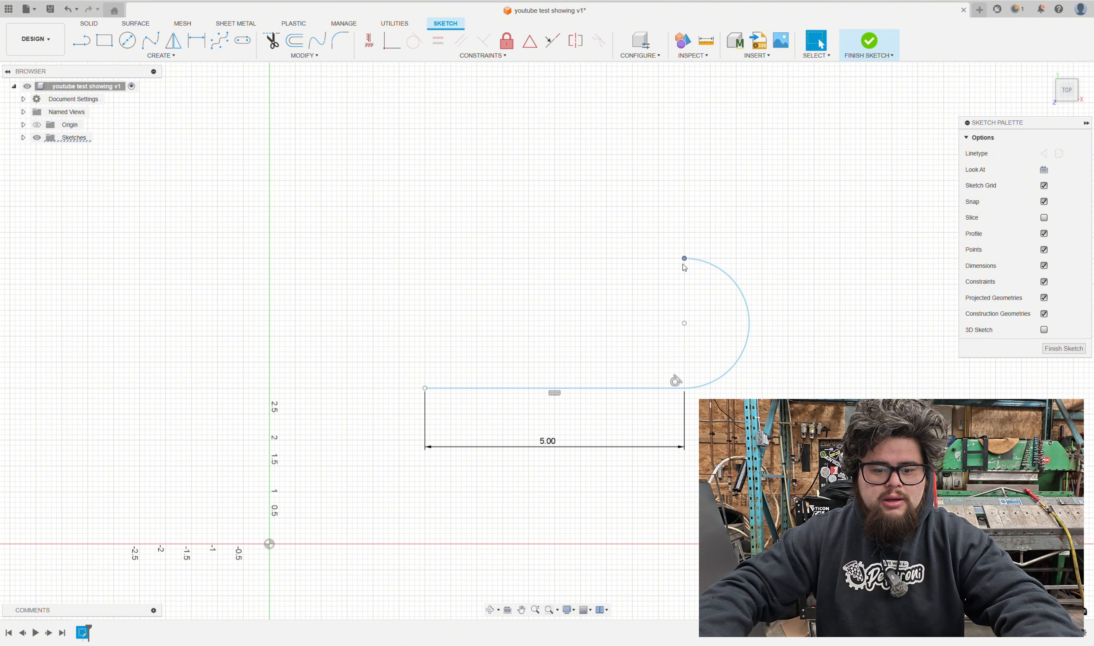
key(d)
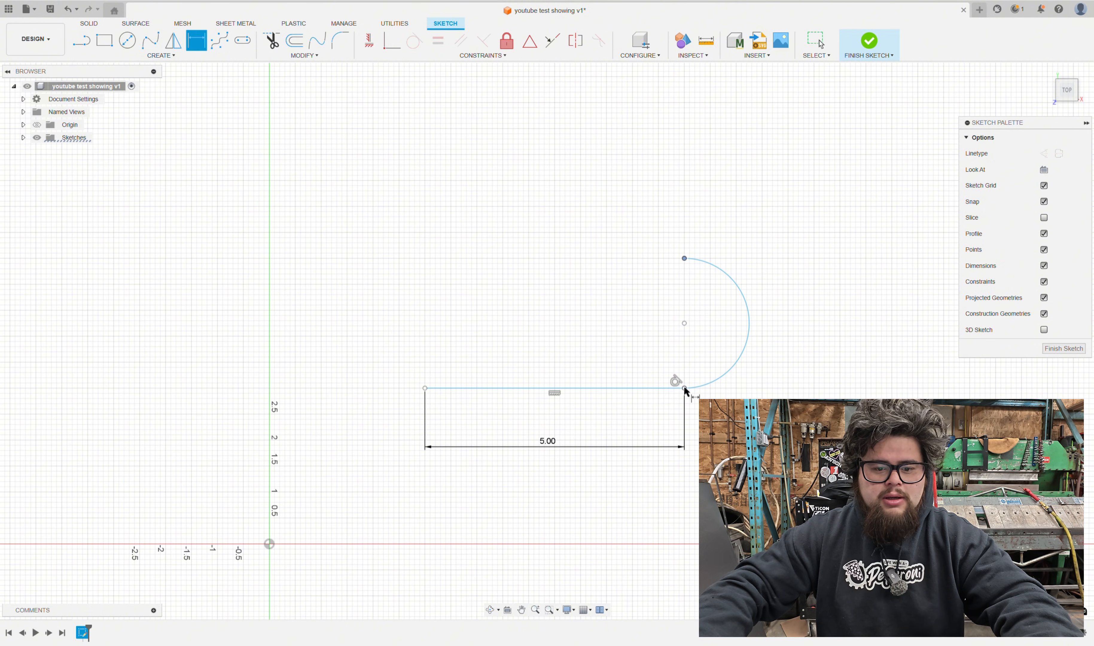
click(684, 388)
click(662, 312)
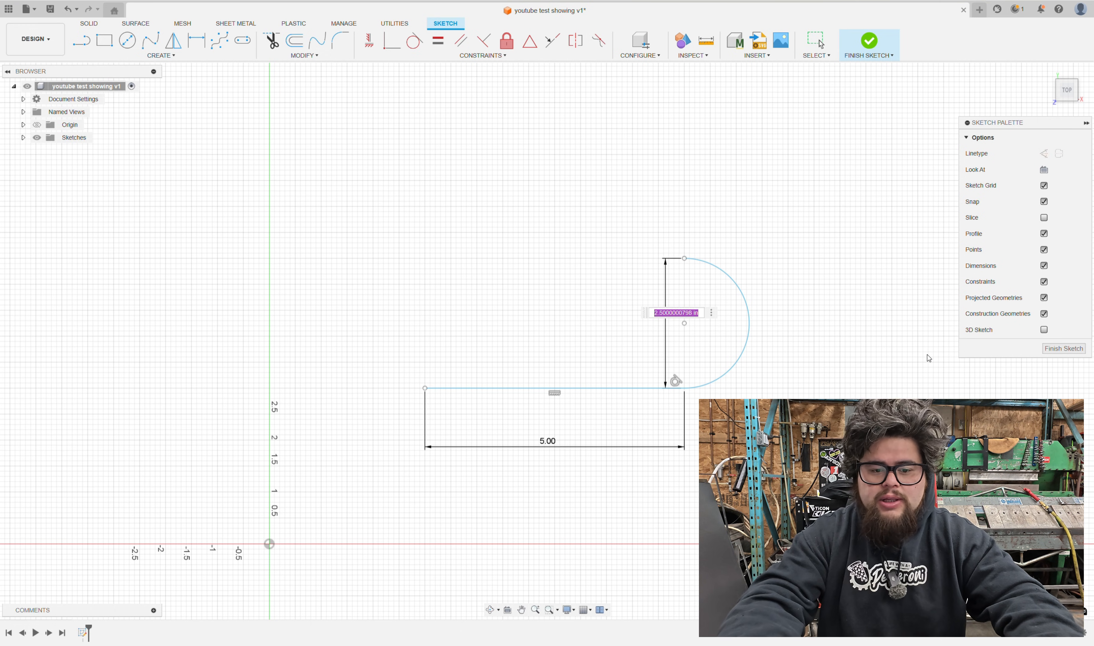
text(3)
key(Return)
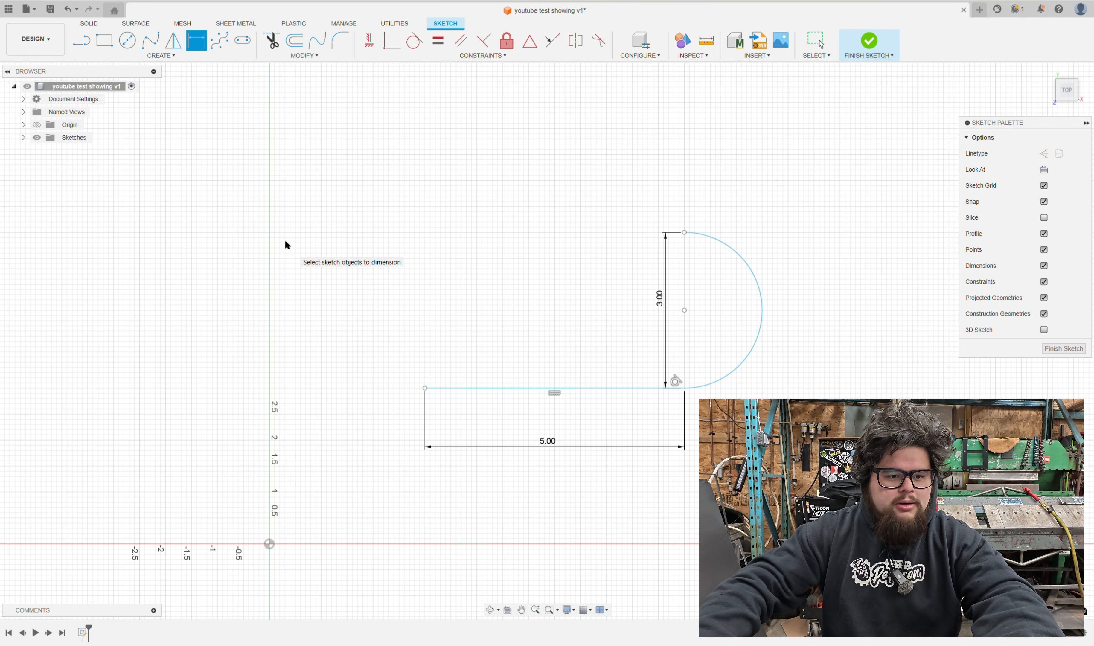
Sketch a short horizontal line above the dimensioned shape and continue it into a winding chain of tangent arcs around that shape
key(l)
click(296, 258)
click(363, 258)
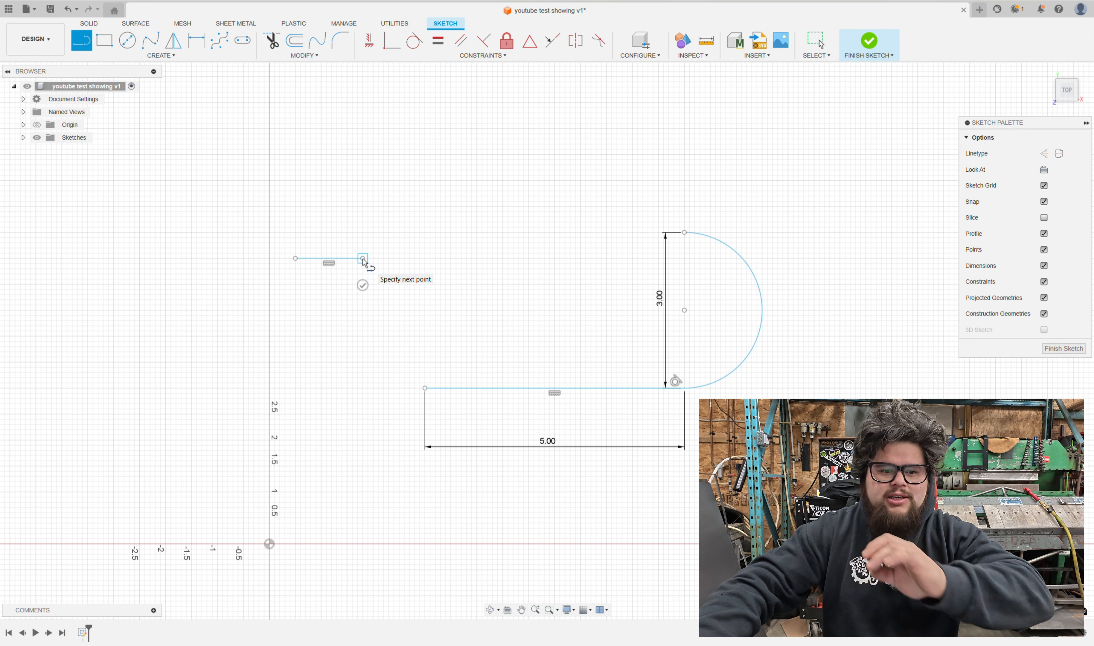
drag(363, 258, 441, 196)
drag(522, 157, 881, 426)
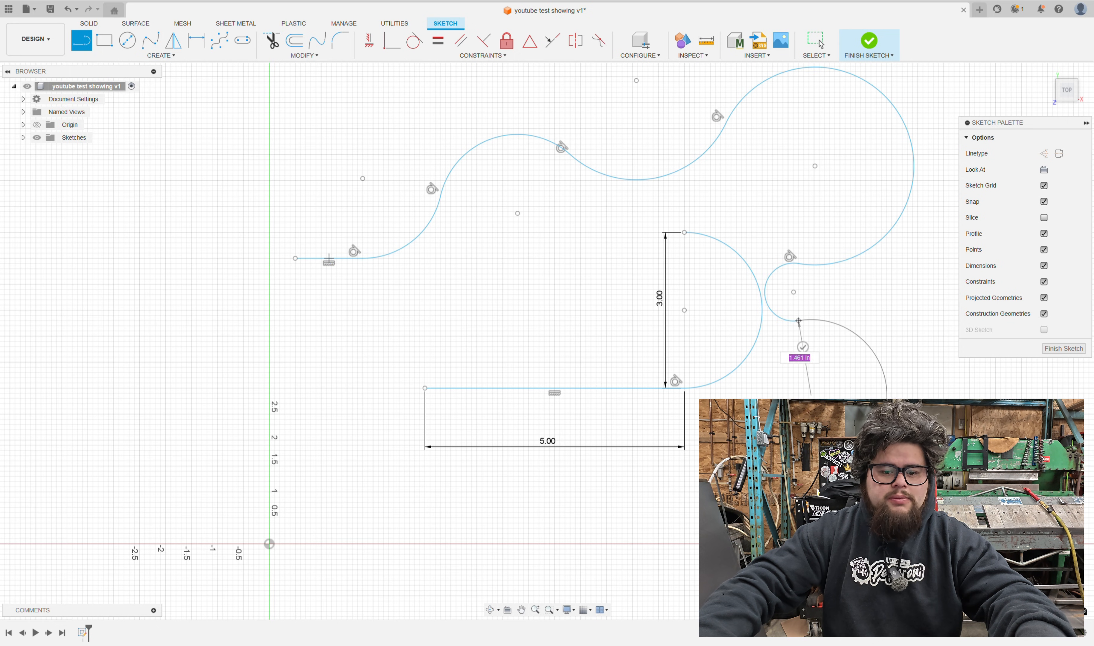
drag(814, 471, 814, 472)
drag(814, 471, 597, 487)
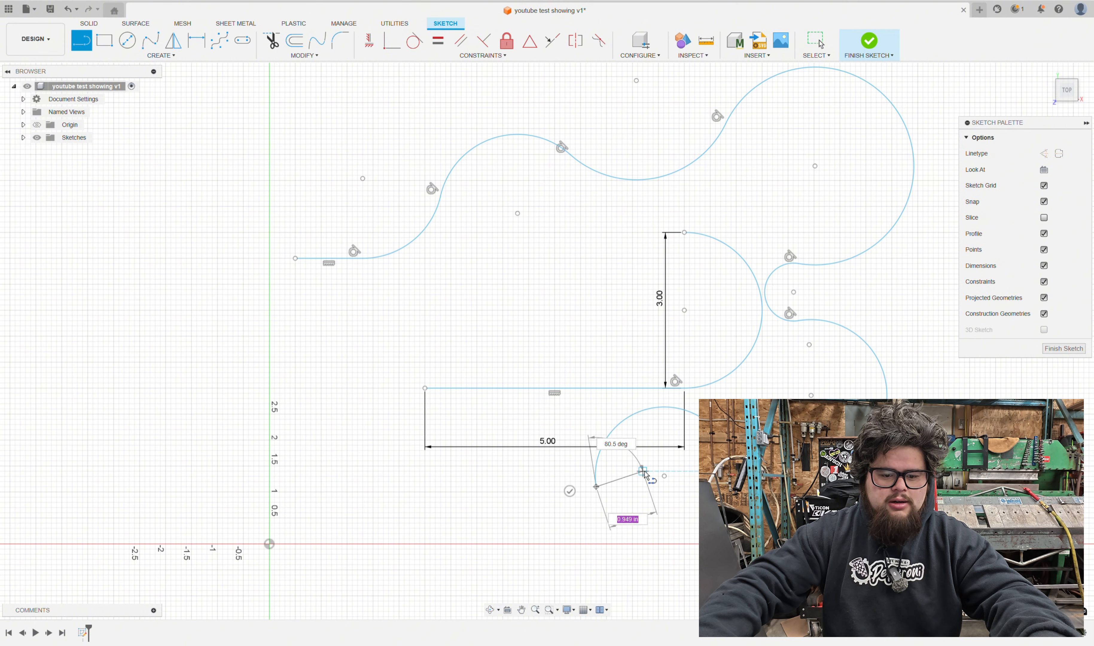
Add a short tangent line and a perpendicular line about 0.5 in long at the chain's end, and undo the perpendicular line
scroll(617, 493, up, 3)
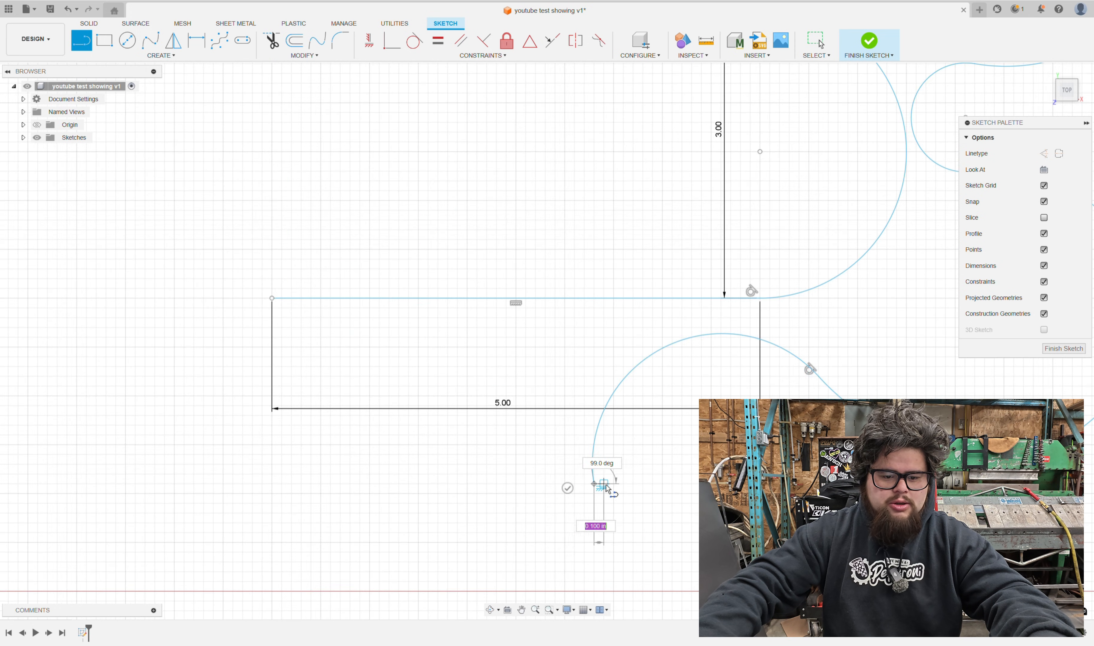
scroll(607, 488, up, 4)
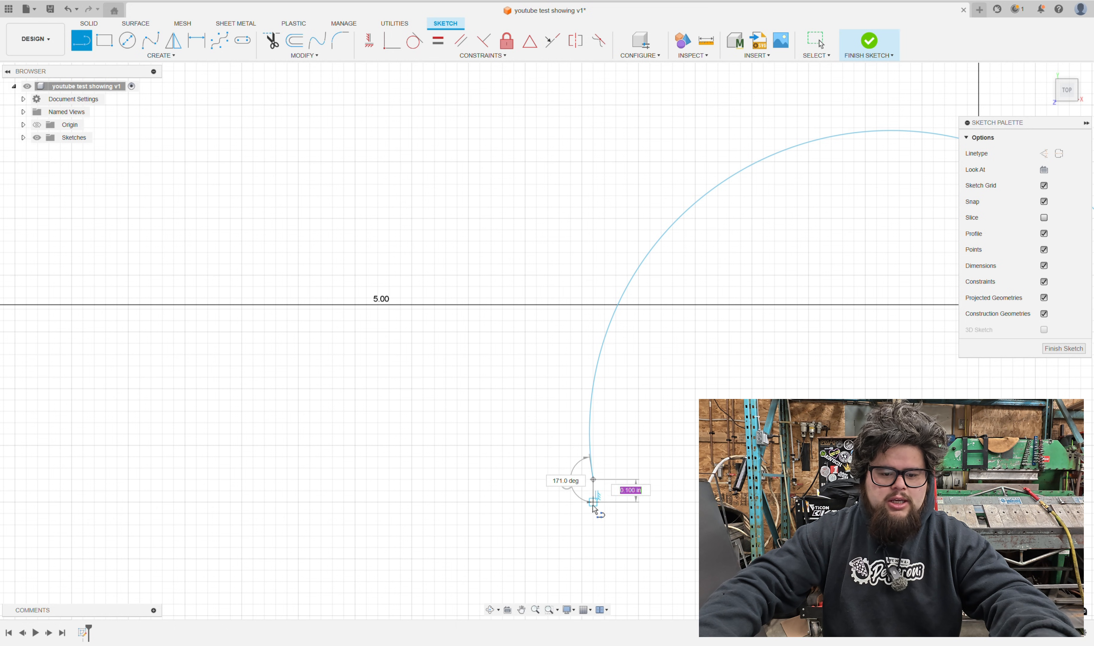
click(597, 506)
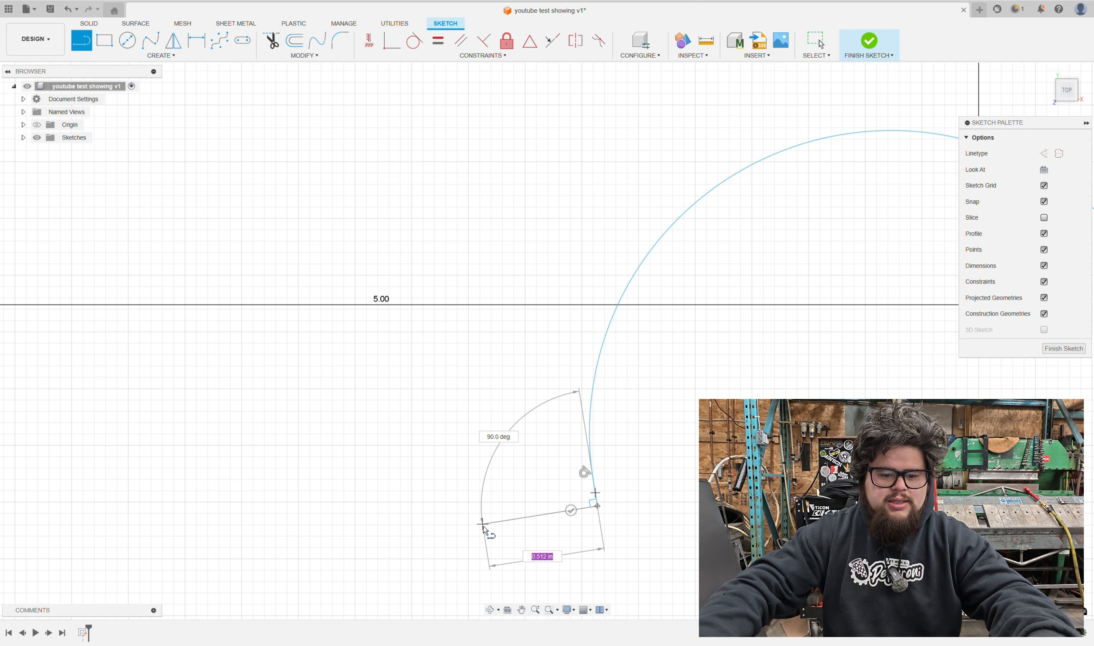
click(484, 525)
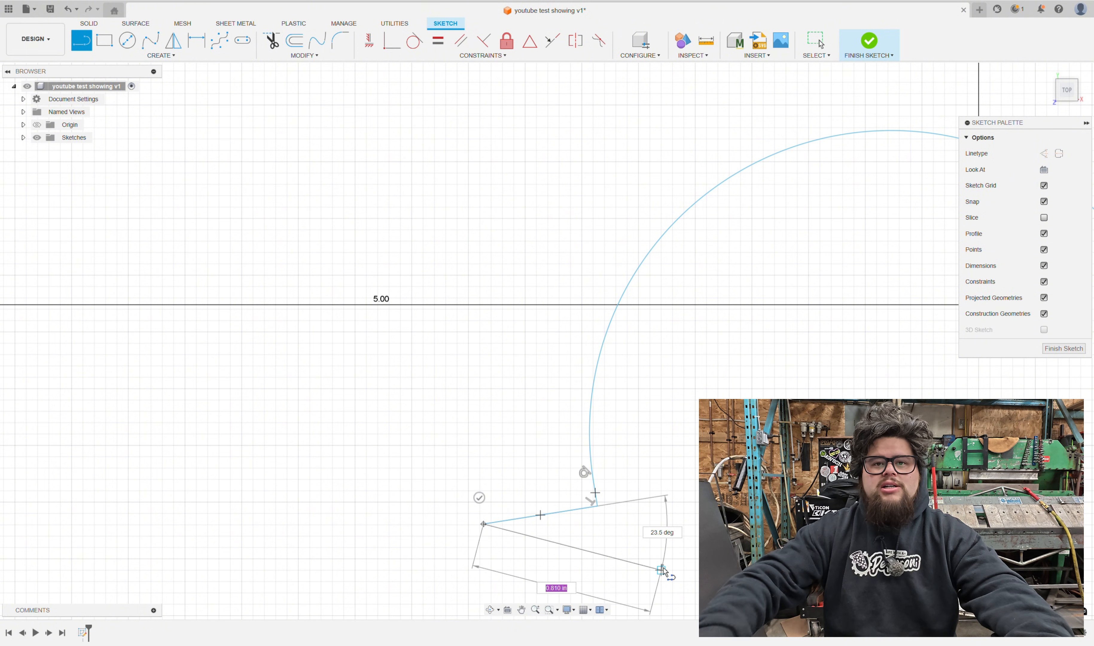
key(Escape)
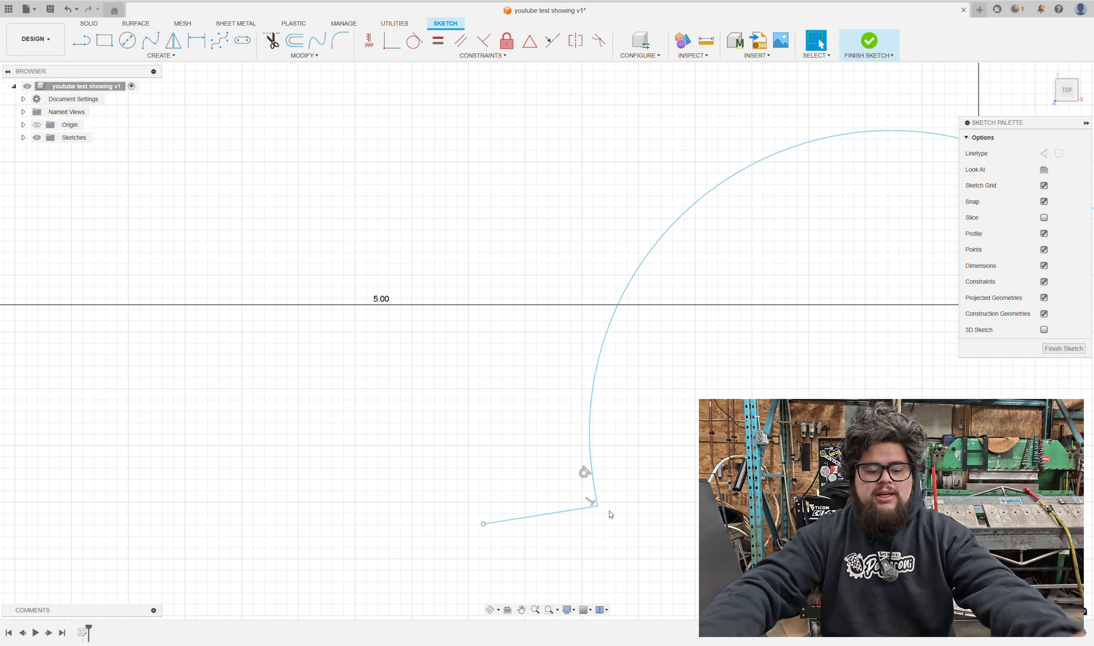
key(ctrl+z)
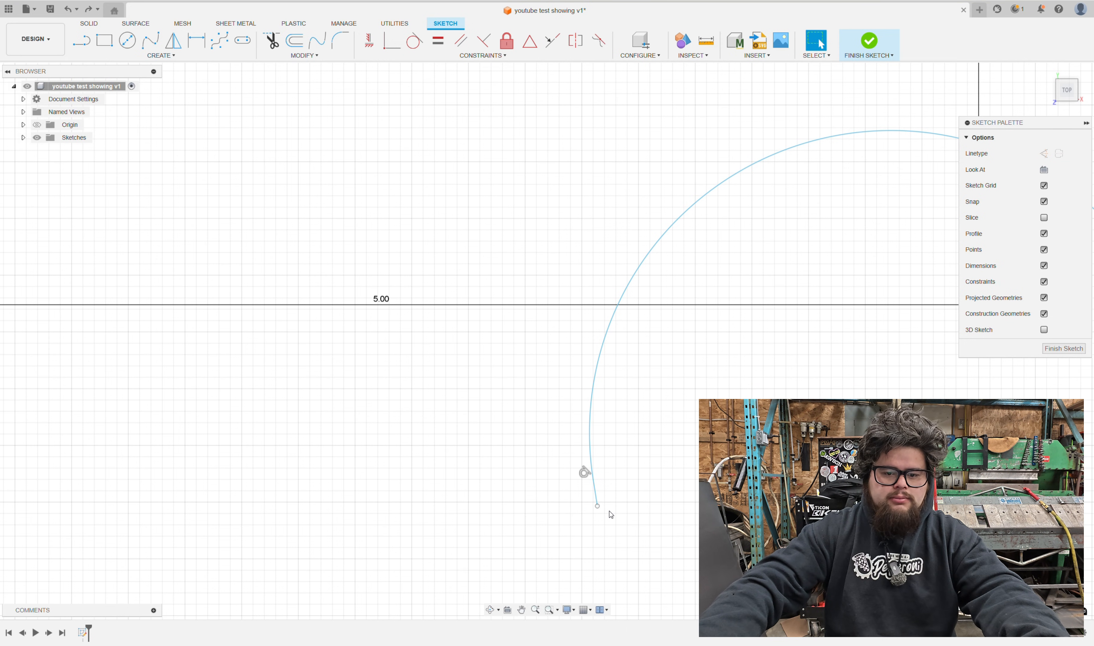
Delete the whole chain of tangent arcs and the dimensioned line with its attached arc
scroll(613, 510, down, 5)
scroll(624, 490, down, 1)
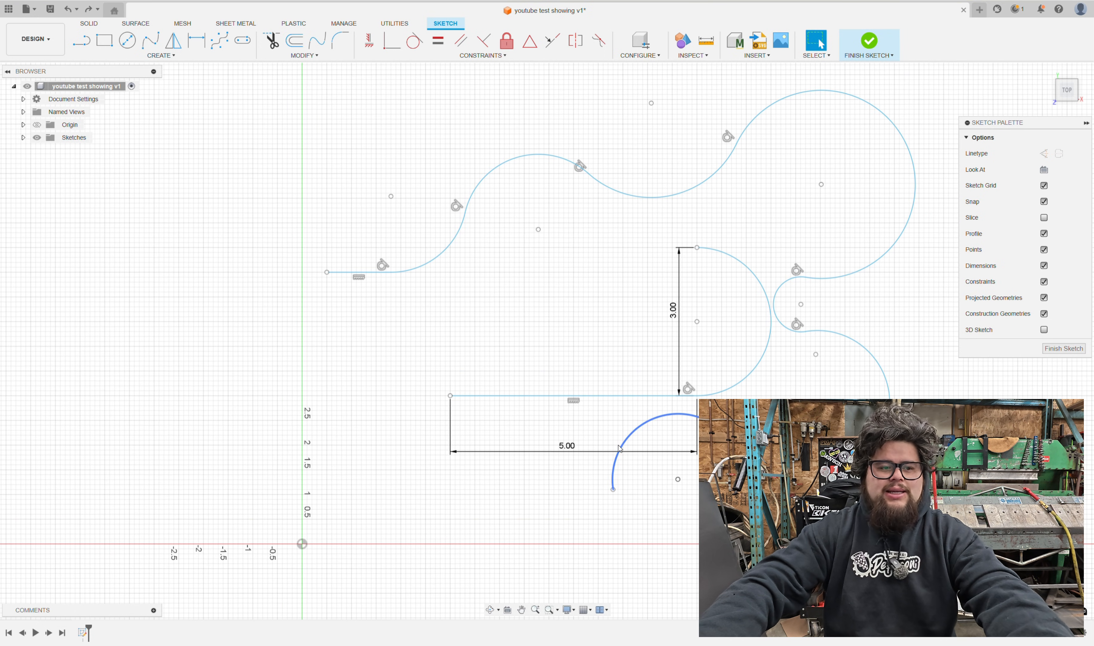
double_click(620, 449)
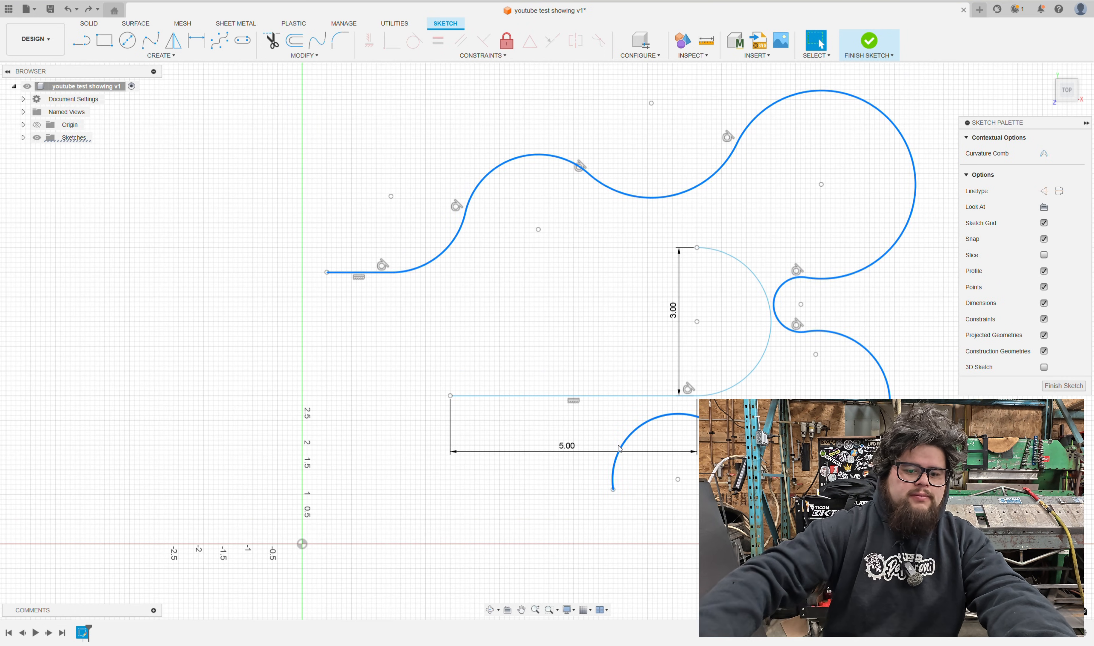
key(Delete)
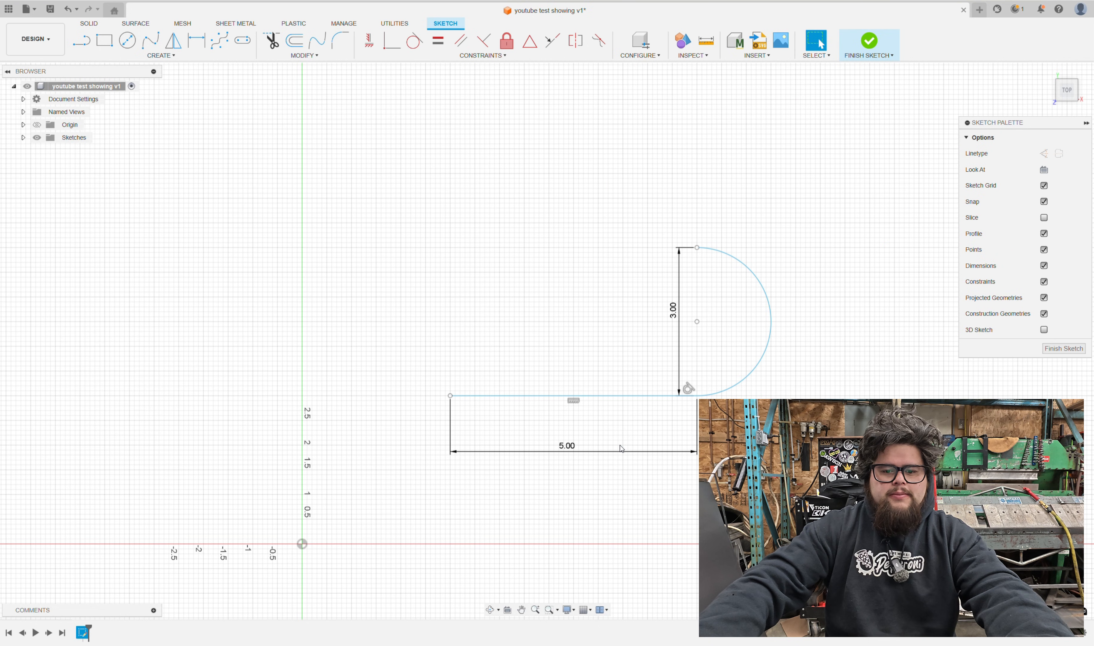
double_click(755, 370)
key(Delete)
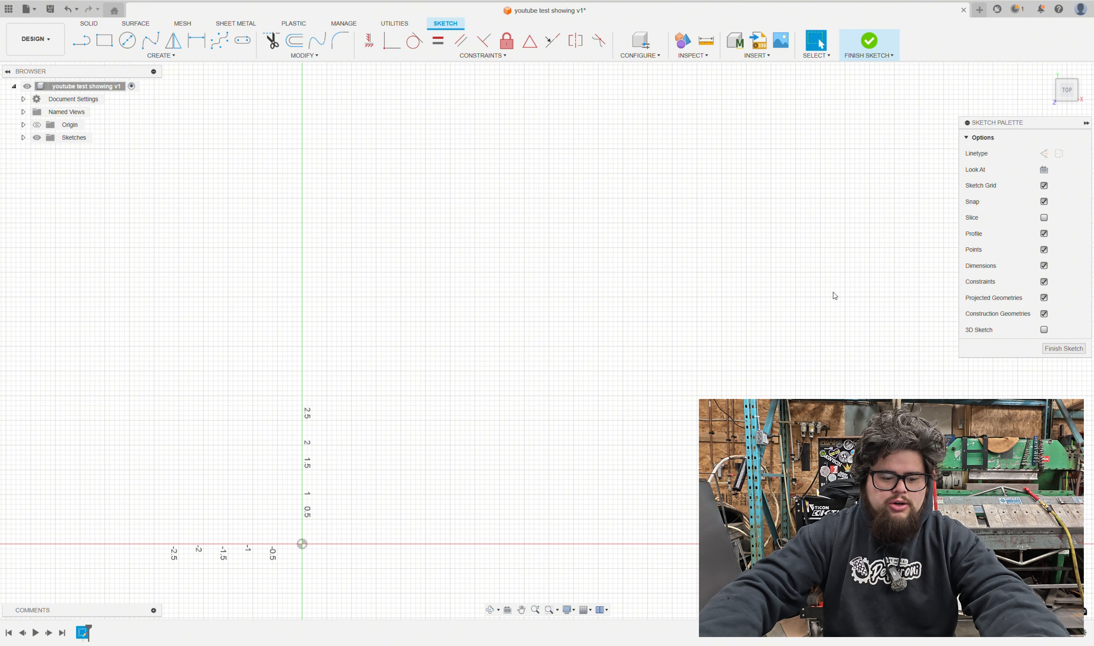
Sketch a two-point rectangle 5 in high and 8 in wide, above and to the right of the origin
key(r)
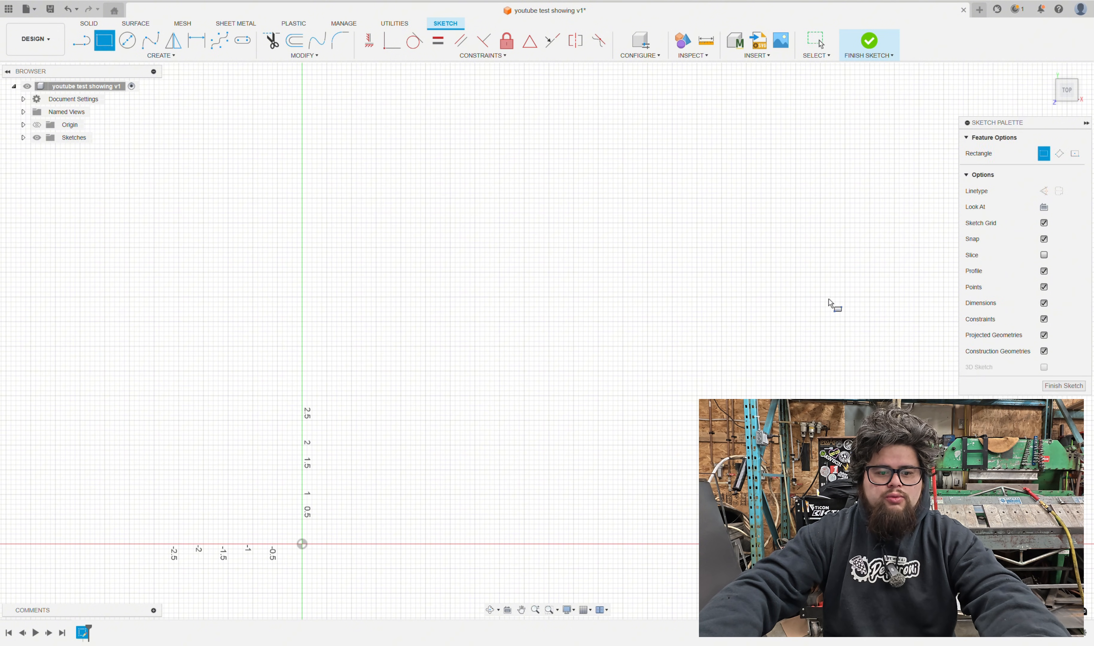
click(451, 421)
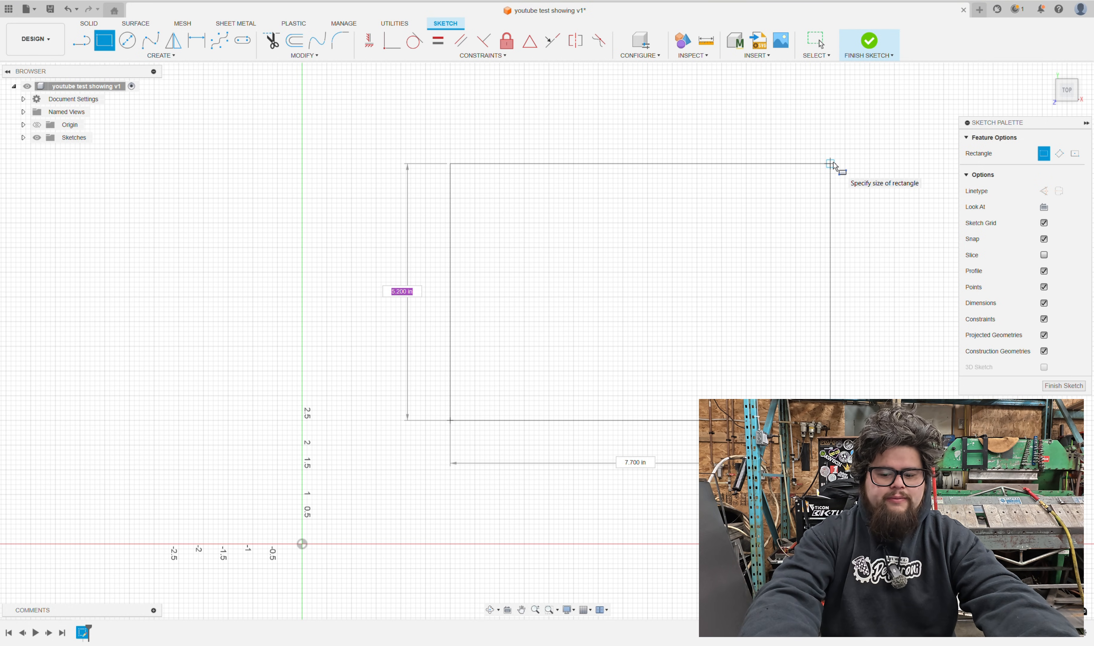
text(5)
key(Tab)
text(8)
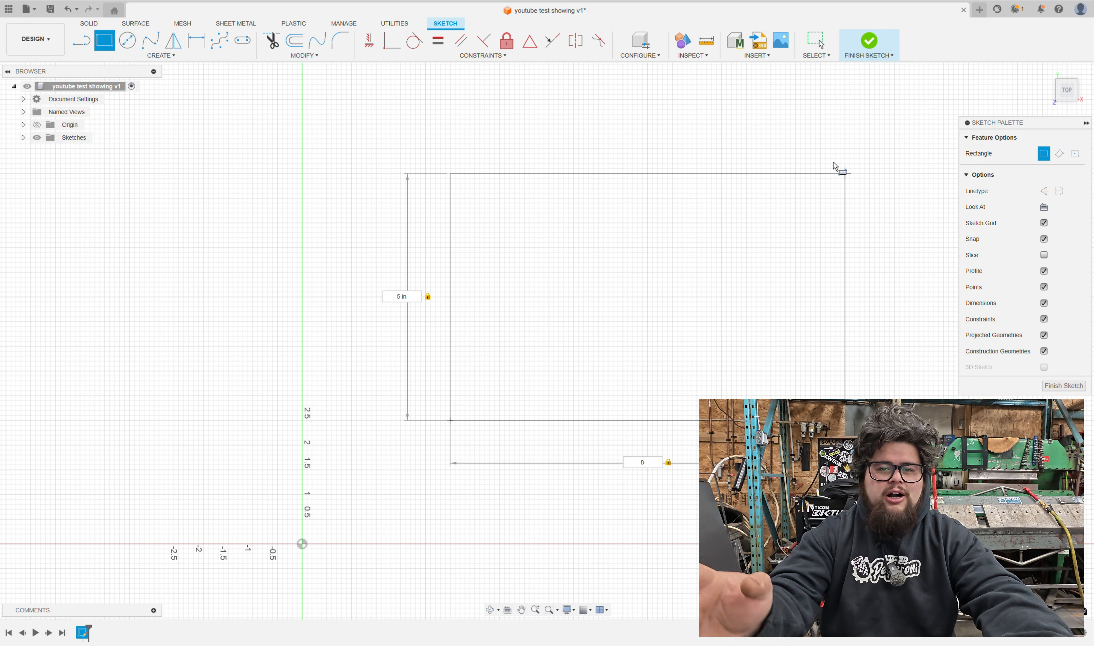
key(Return)
key(Escape)
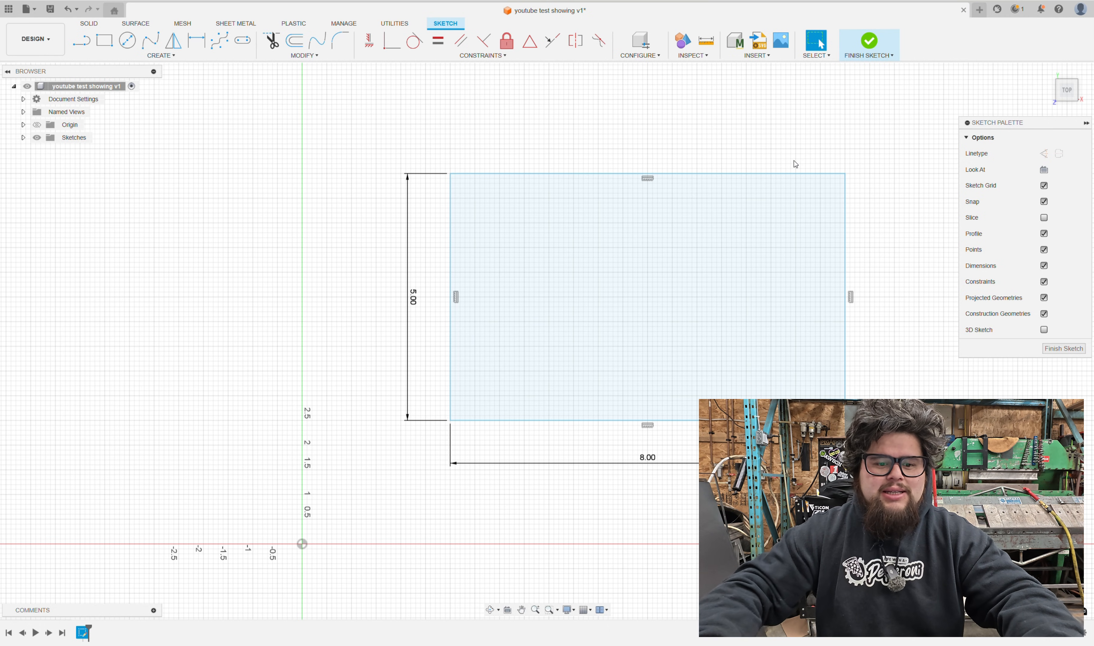
Sketch a smaller center rectangle inside the 8 by 5 in rectangle, centered on its midpoint
key(s)
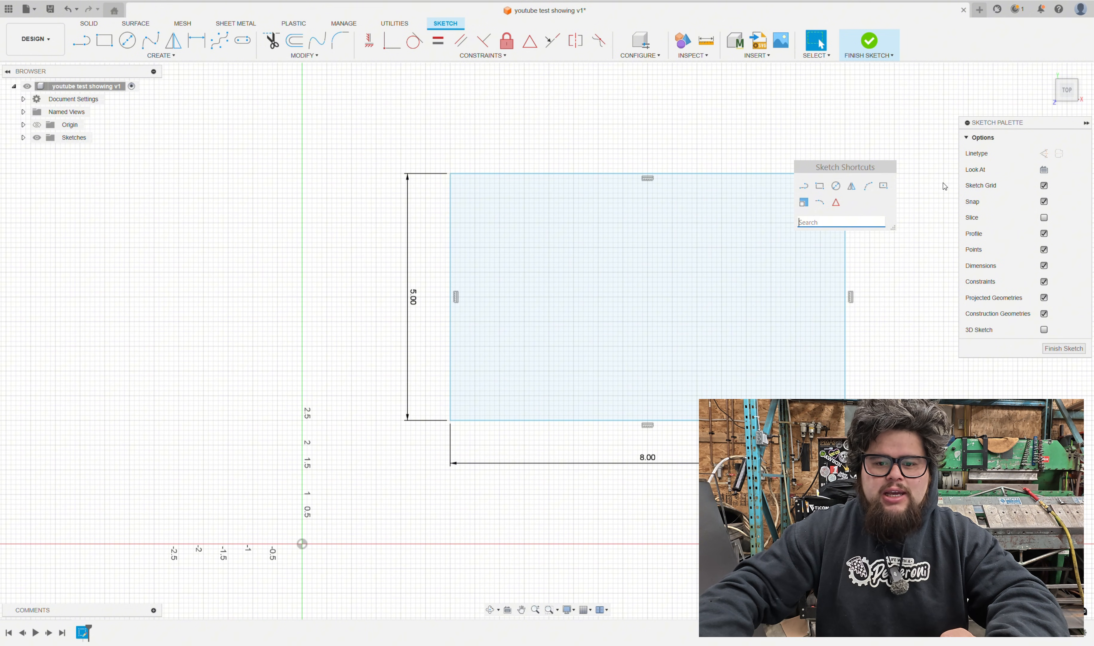
click(884, 187)
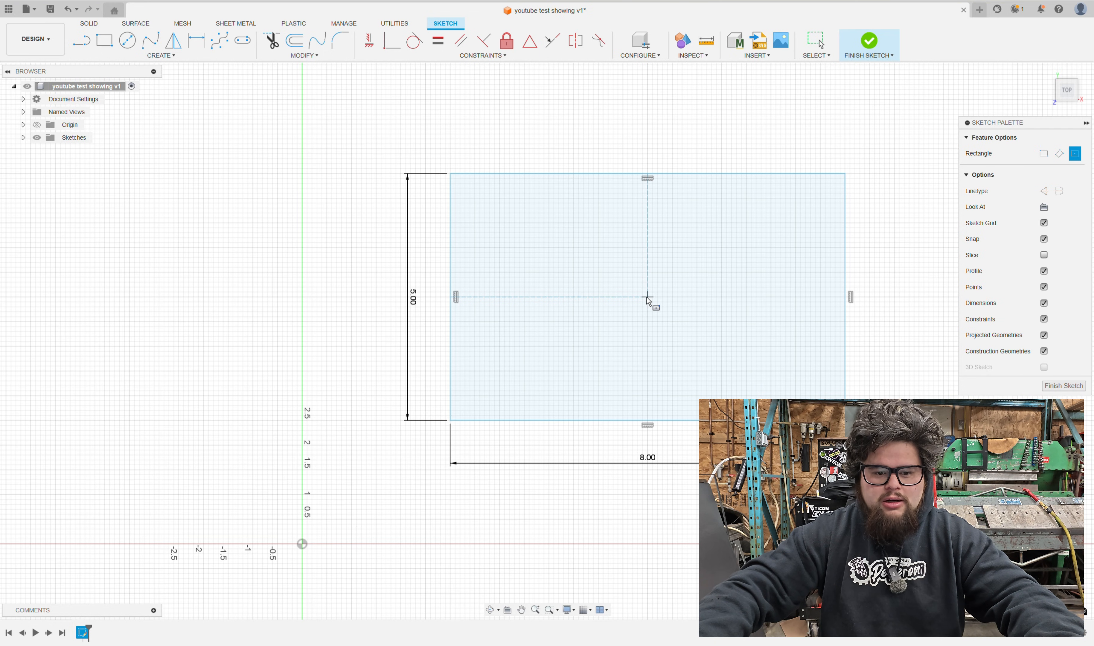
click(647, 298)
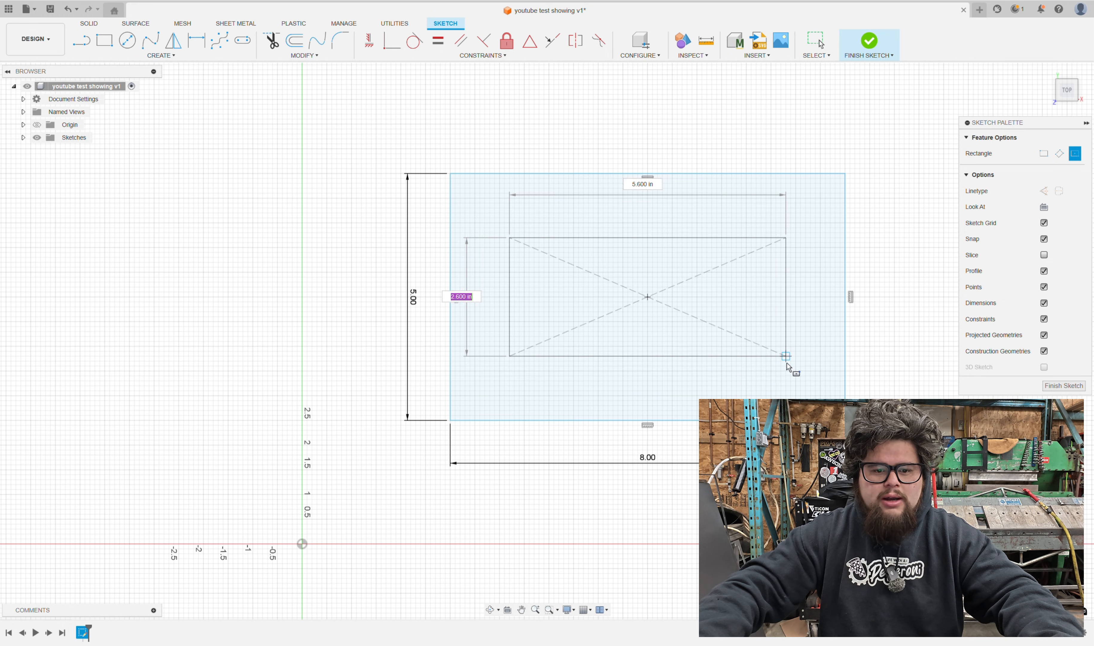
click(798, 391)
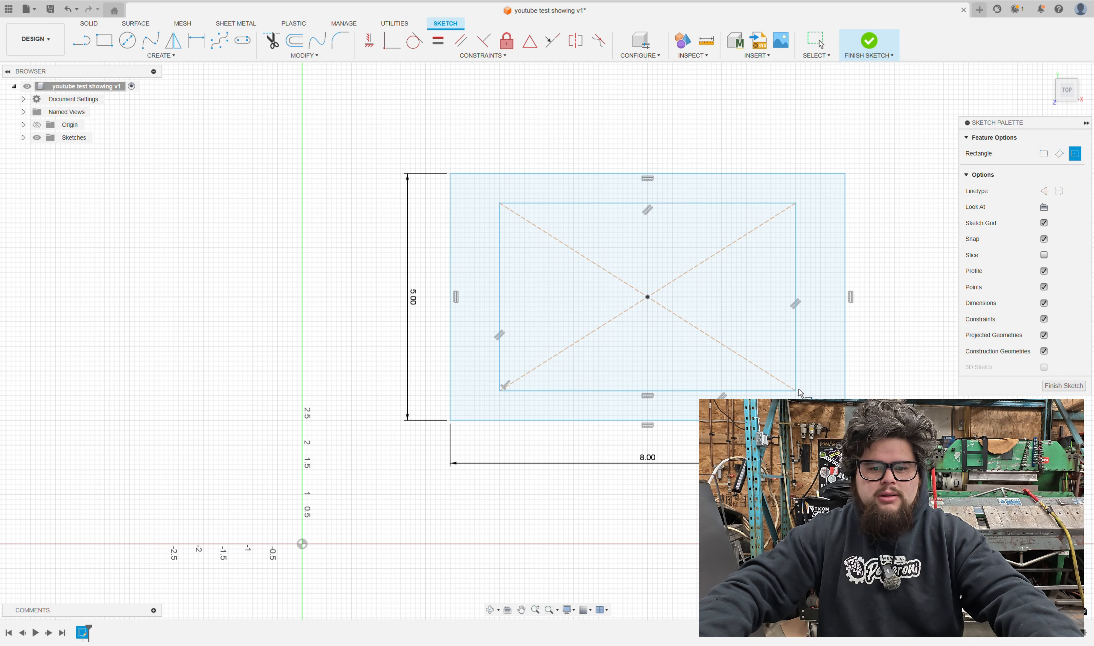
key(Escape)
Delete both diagonal construction lines of the inner center rectangle
scroll(854, 334, up, 2)
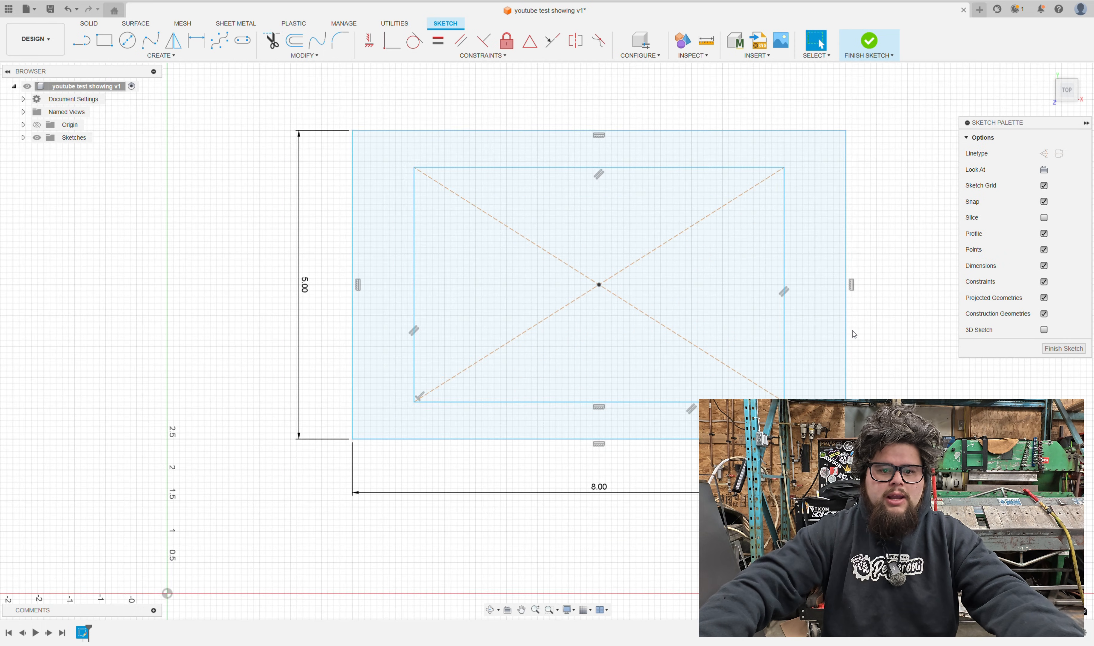
scroll(854, 333, down, 1)
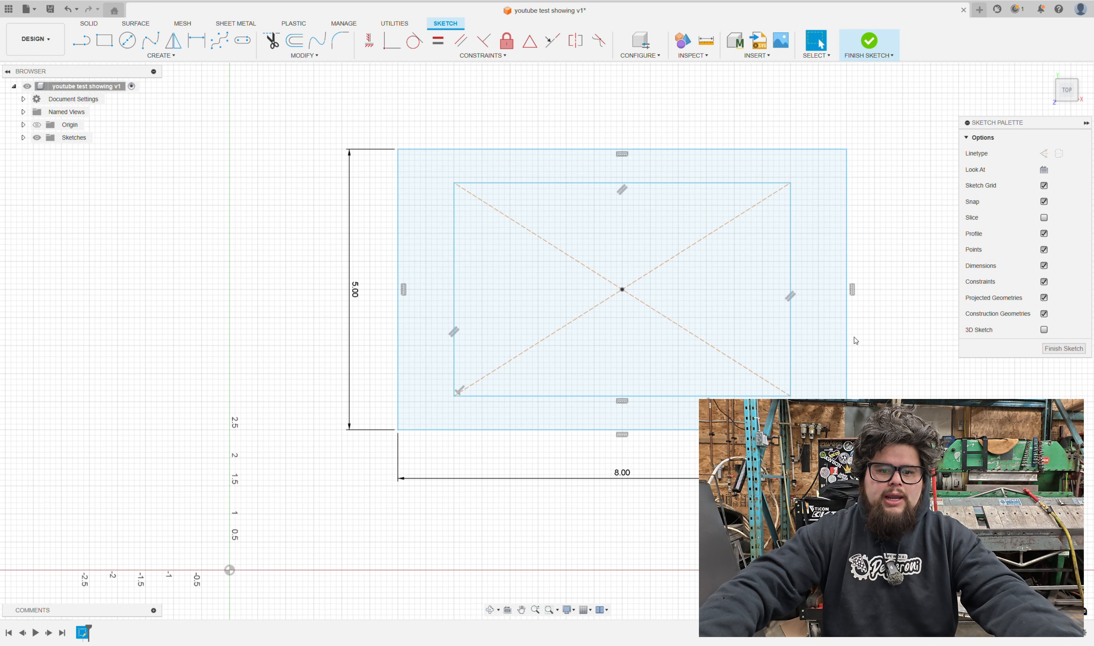
click(649, 273)
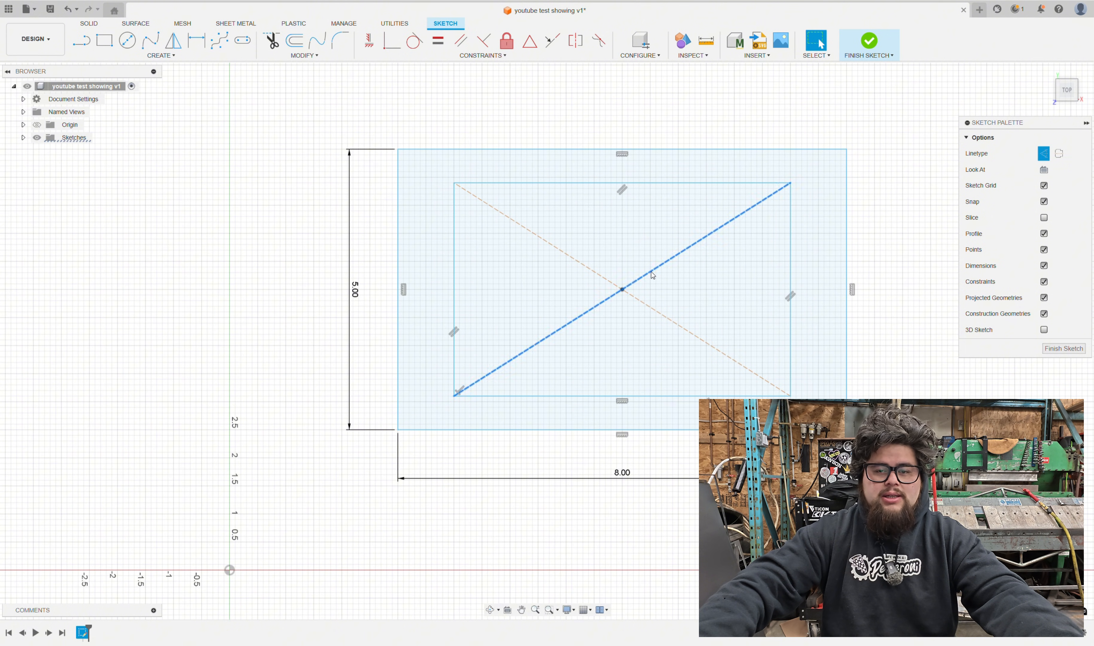
click(789, 122)
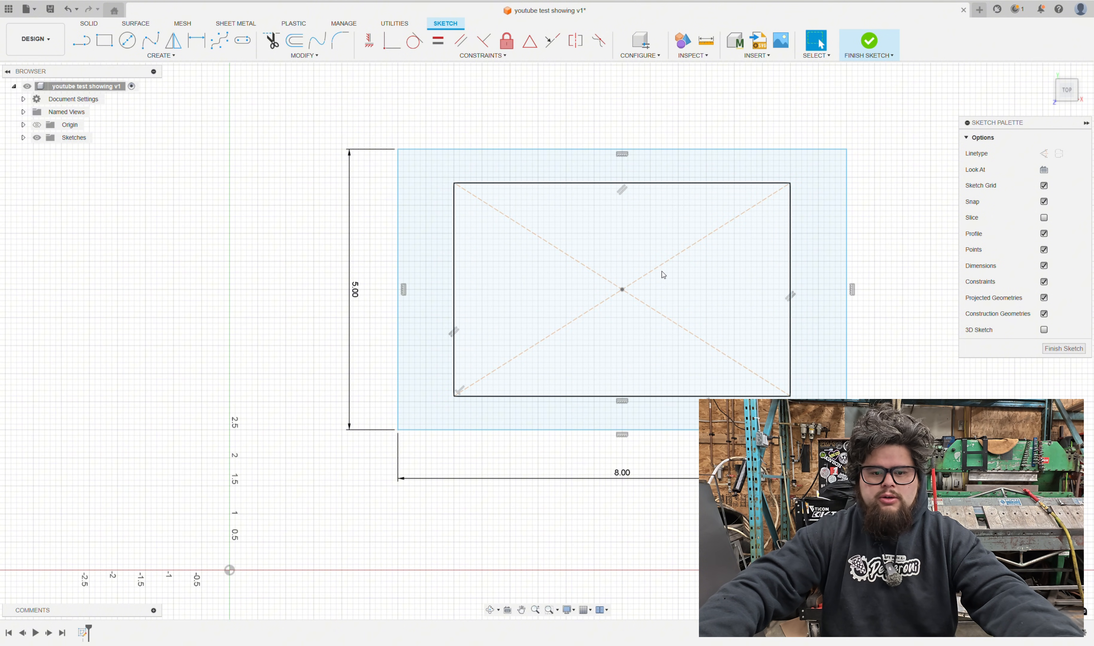
click(680, 253)
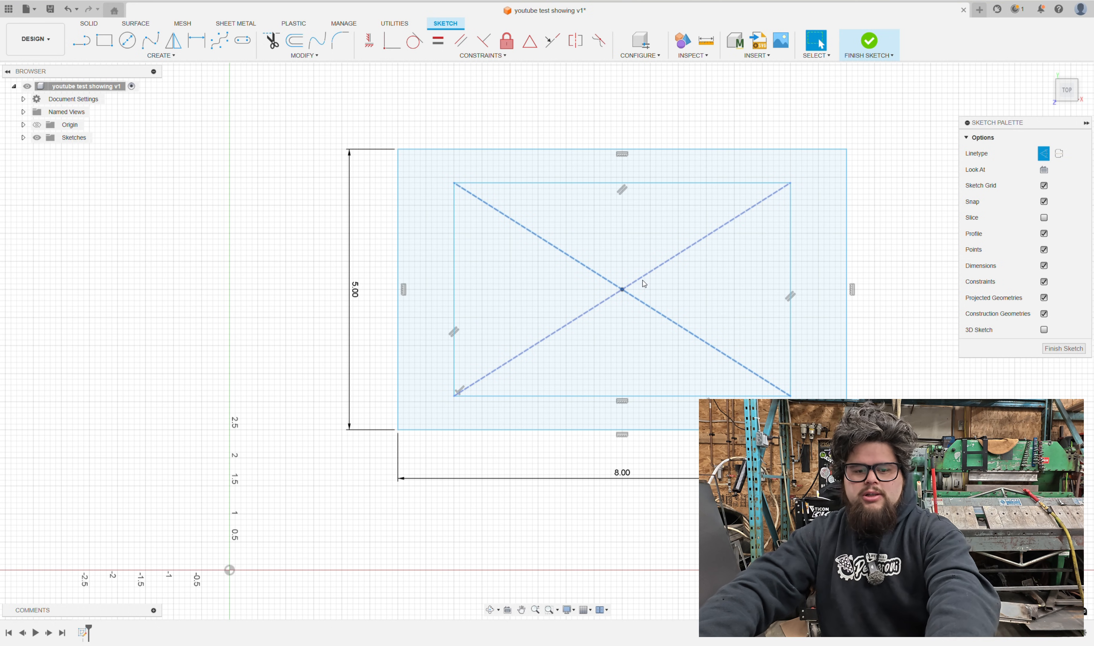
key(Delete)
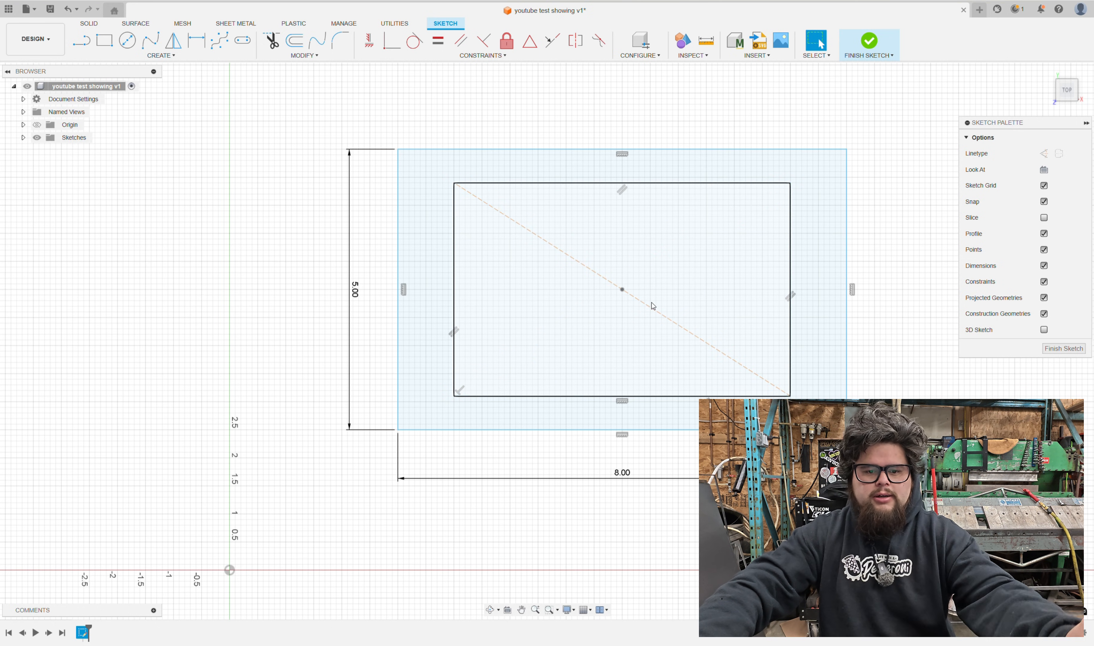
click(649, 310)
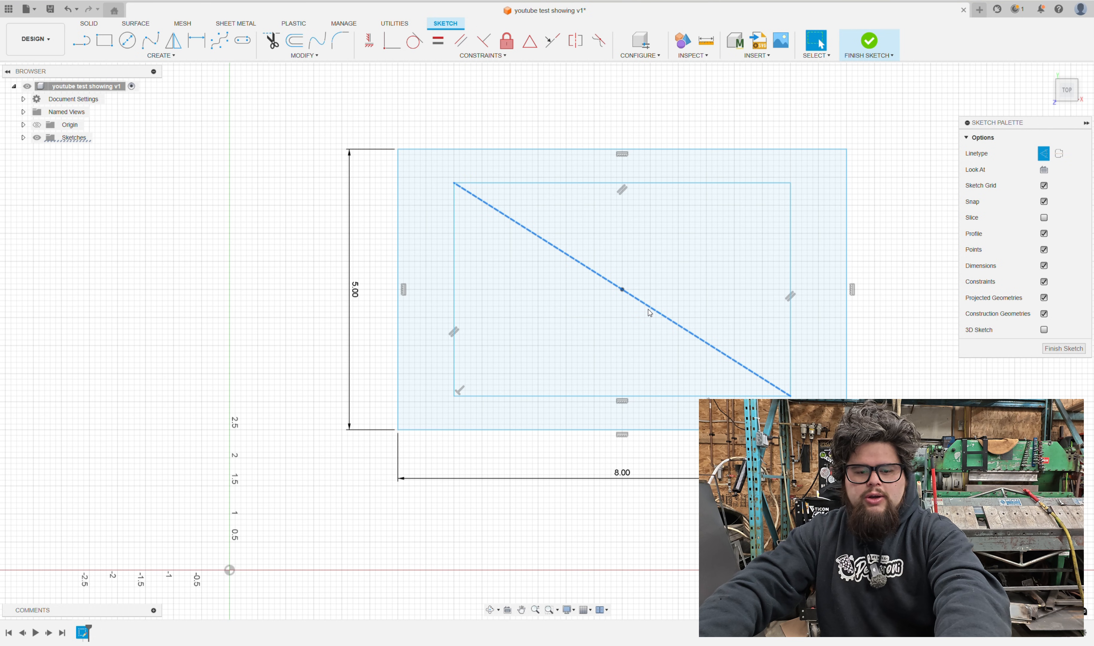
right_click(649, 309)
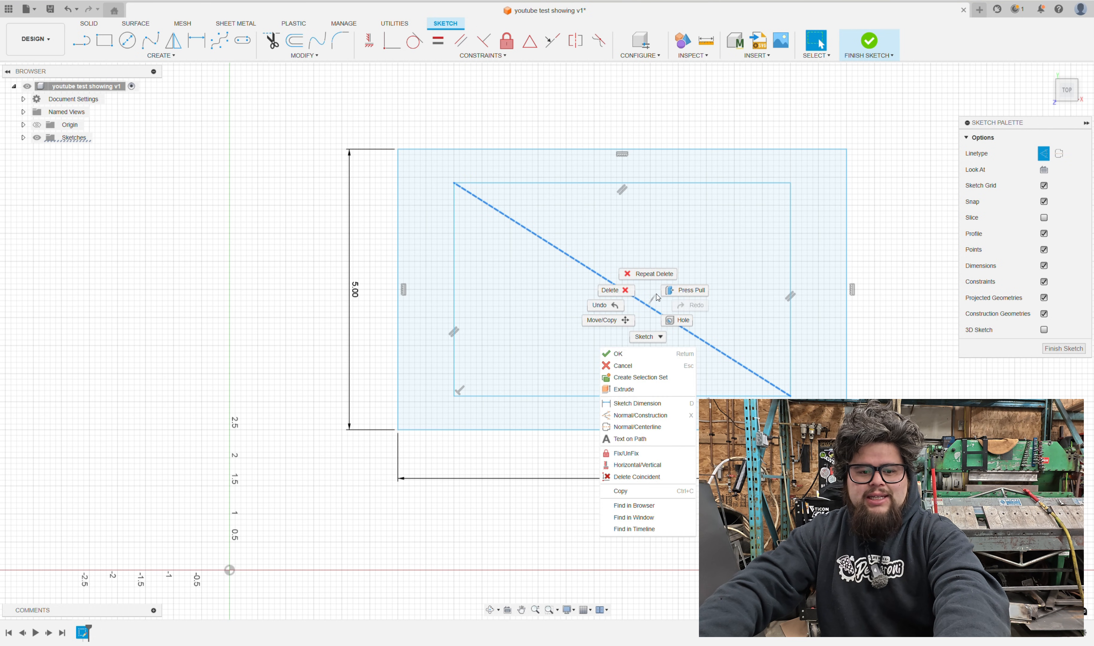
click(625, 297)
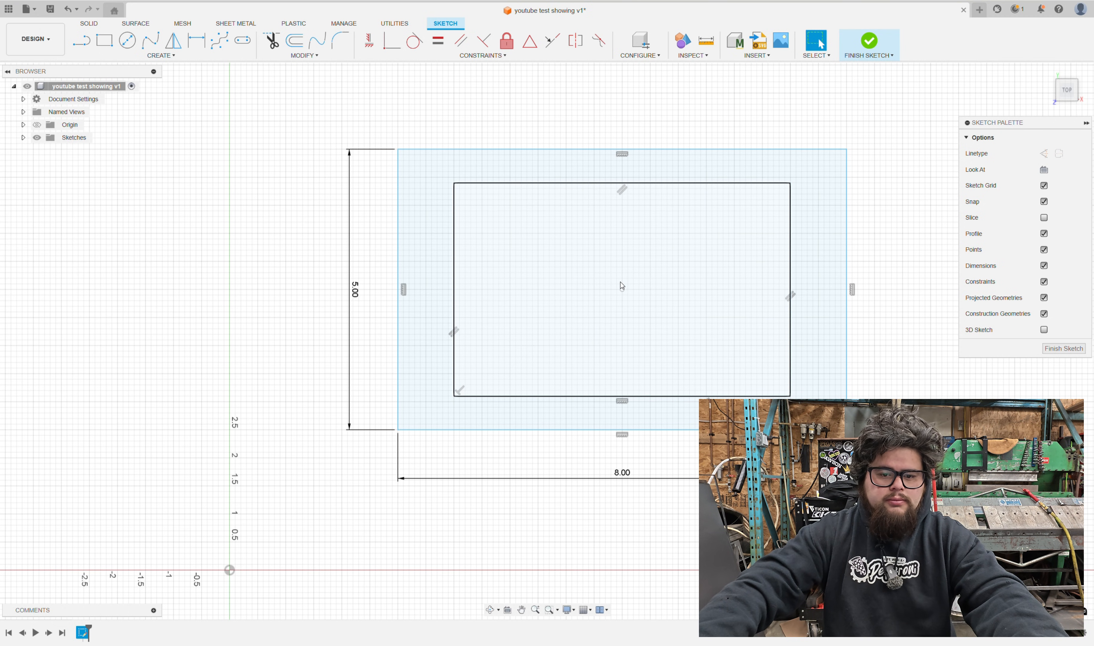
Delete the inner rectangle, keeping the outer 8 by 5 in rectangle
scroll(677, 265, up, 2)
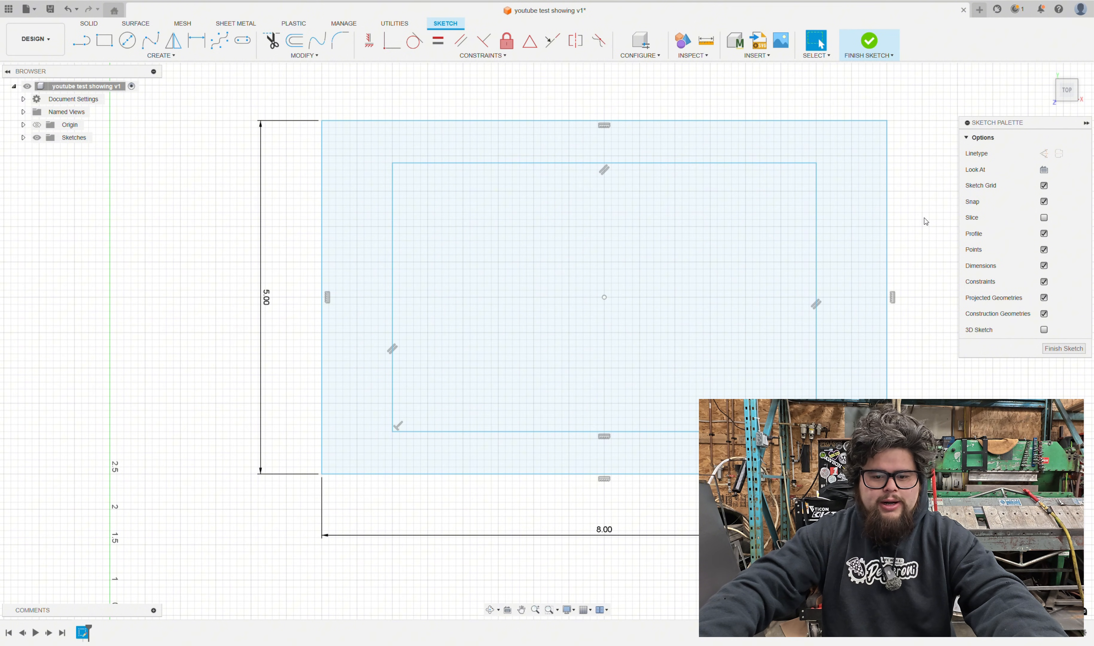
double_click(887, 238)
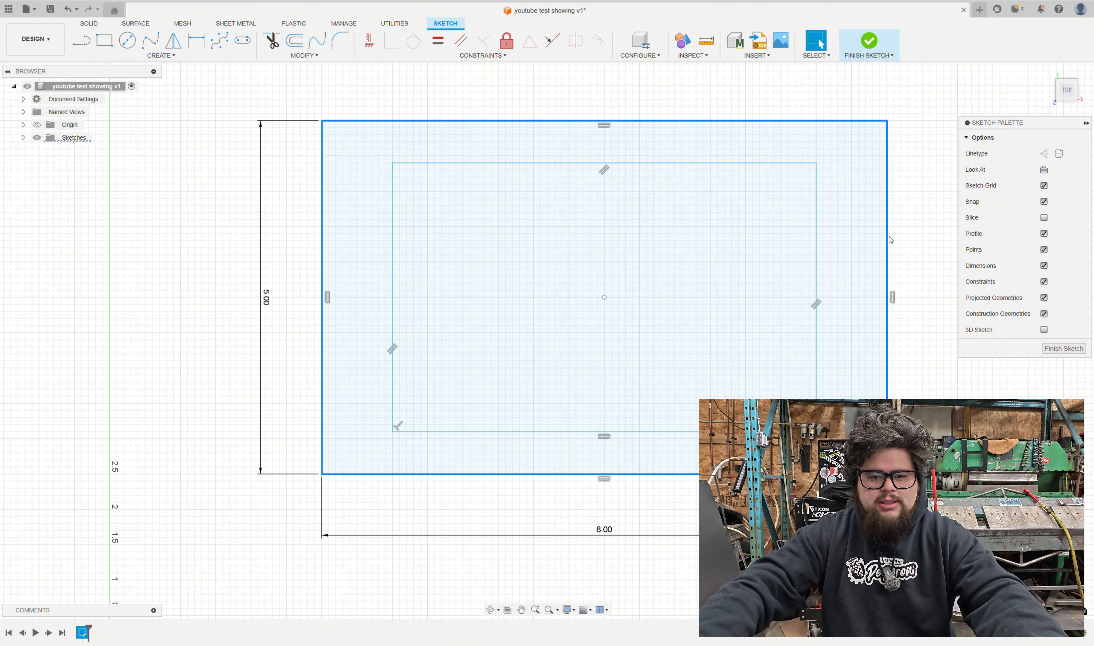
double_click(817, 261)
key(Delete)
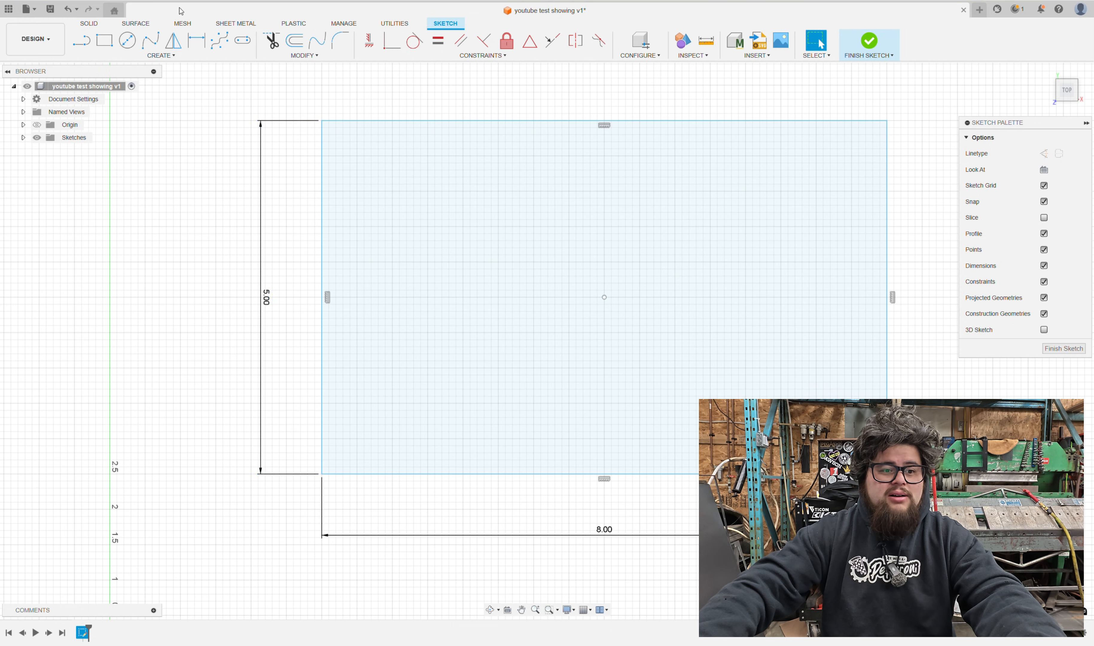
Sketch a 1 in diameter circle inside the rectangle near its upper-left corner
click(129, 44)
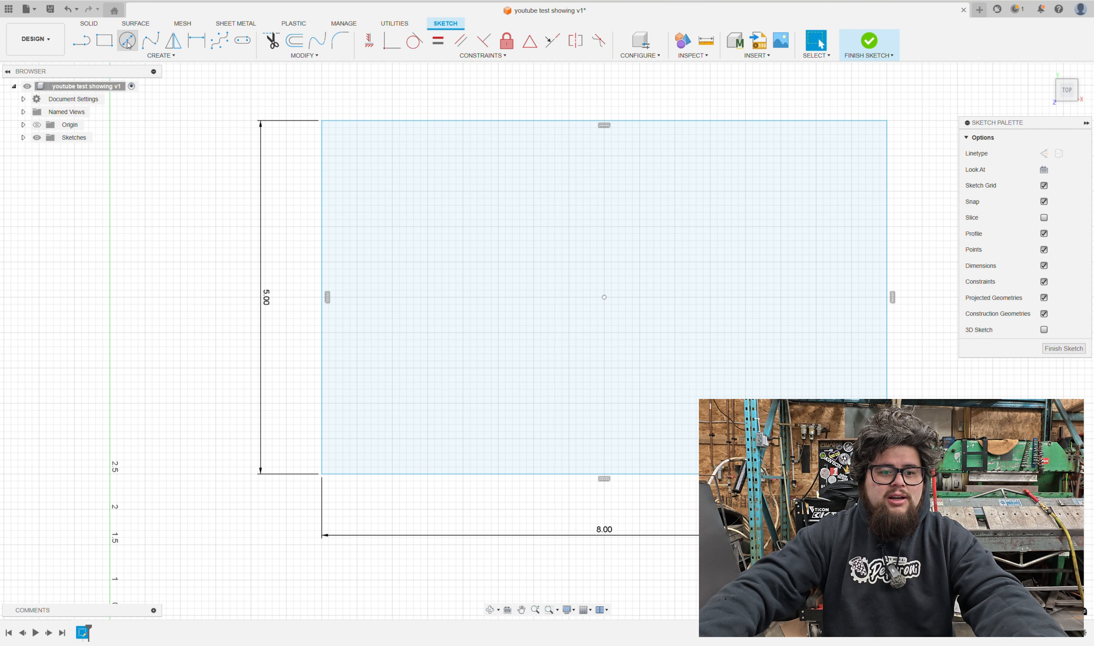
click(407, 184)
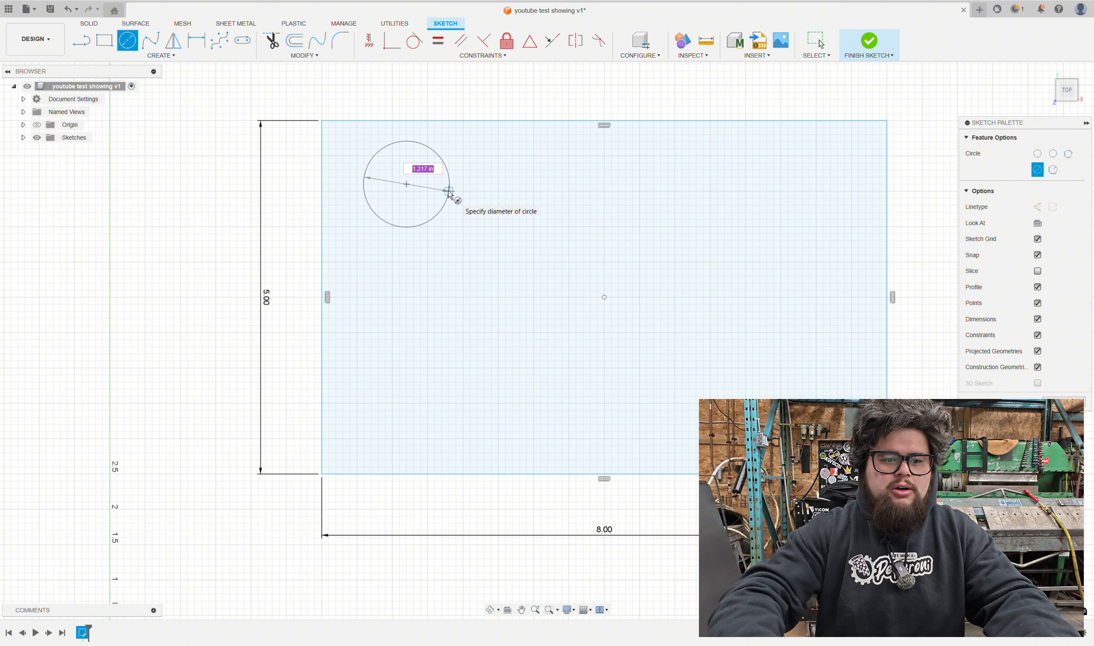
text(1)
key(Return)
key(Escape)
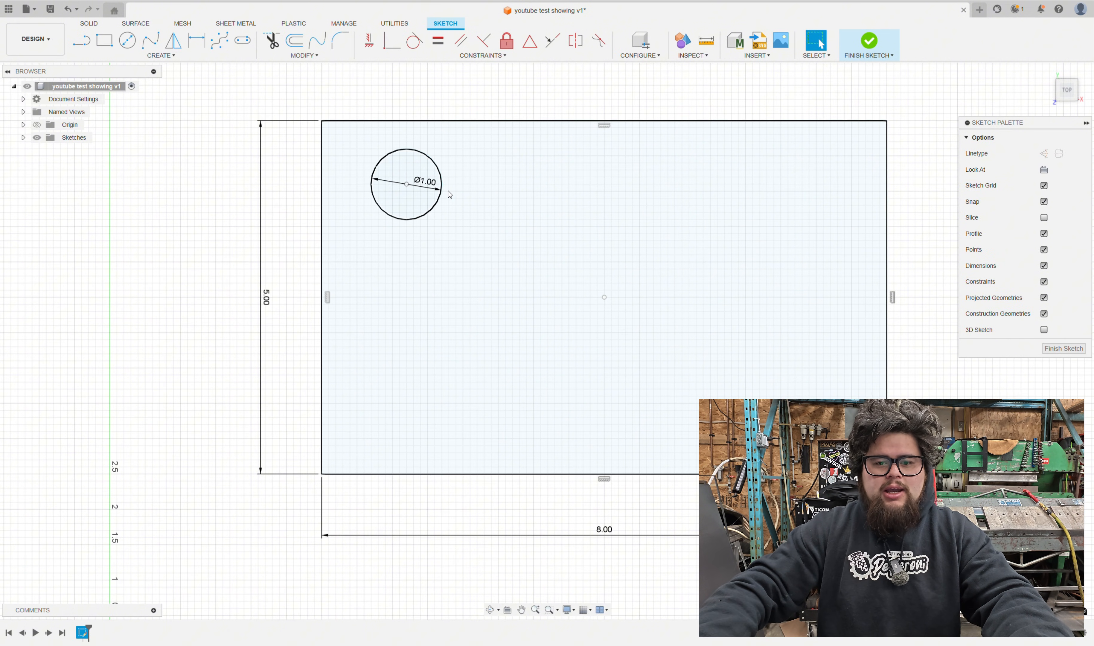
Sketch another 1 in diameter circle inside the rectangle near its upper-right corner
key(c)
click(767, 170)
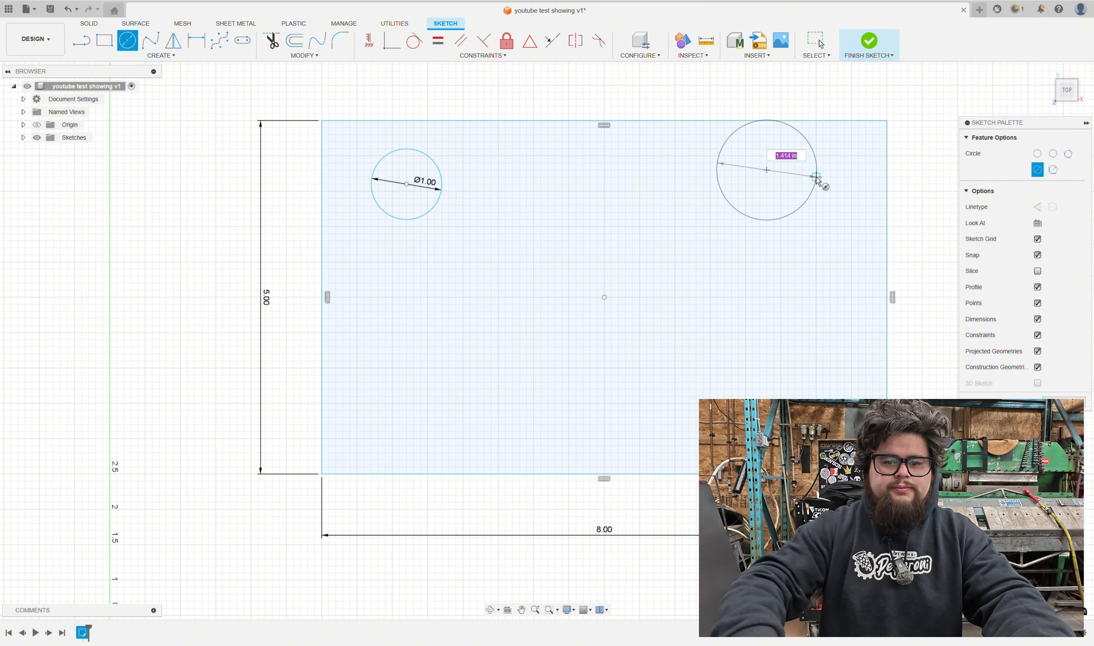
text(1)
key(Return)
key(Escape)
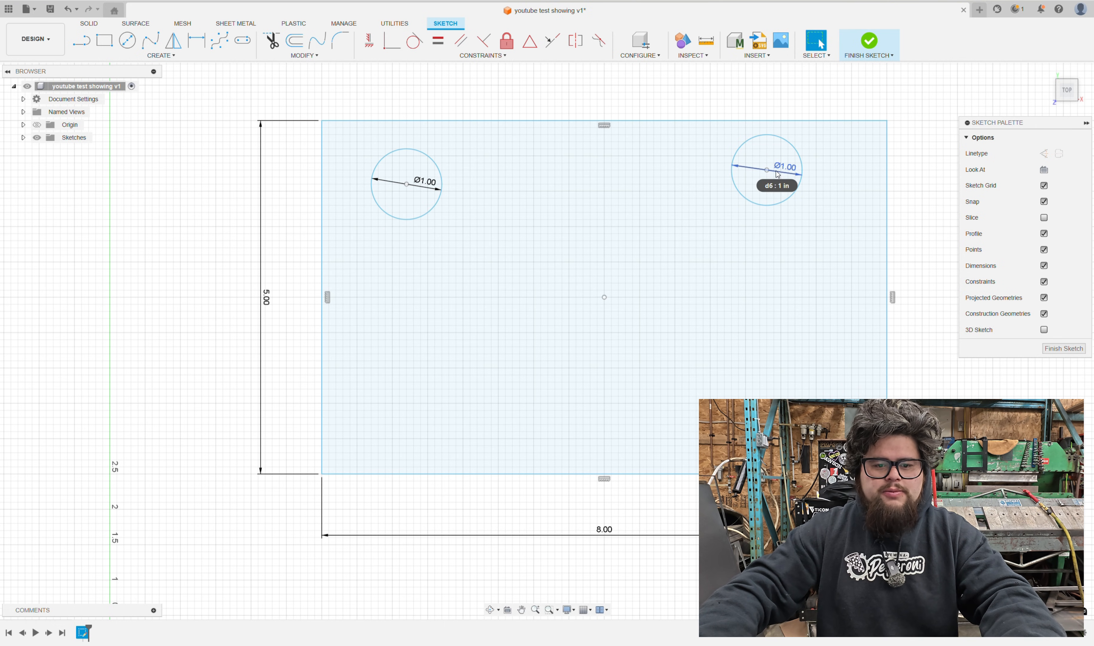
Sketch four undimensioned circles of different sizes in the middle and lower part of the rectangle, with the two near the center overlapping
key(c)
click(598, 240)
click(605, 297)
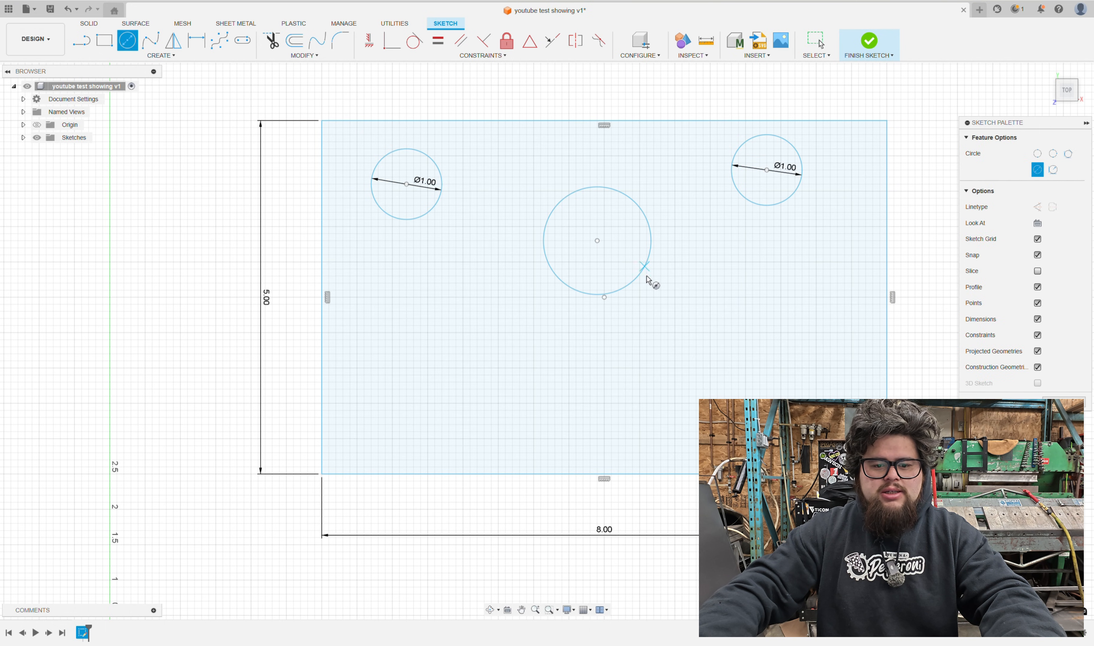
click(682, 311)
click(762, 339)
click(802, 360)
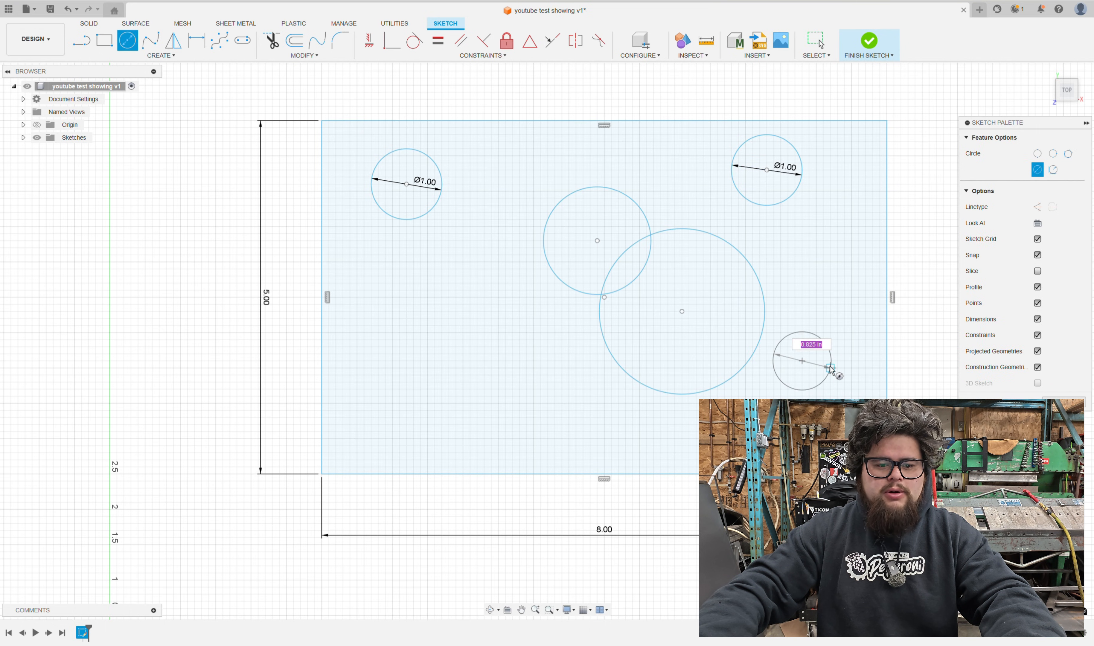
click(830, 370)
click(477, 326)
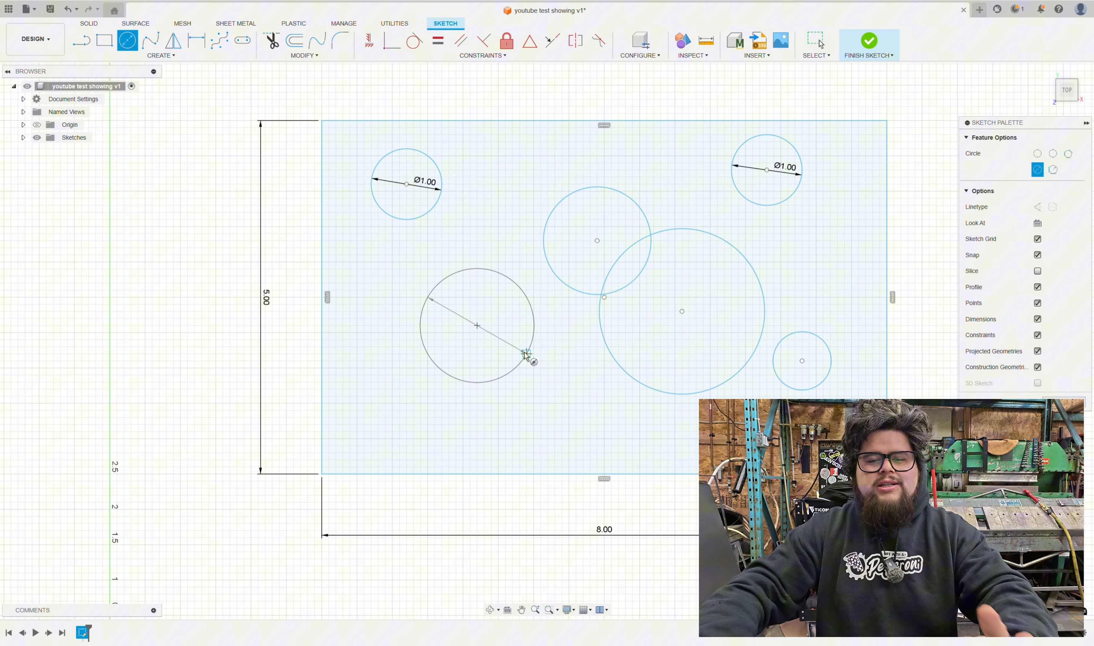
click(535, 325)
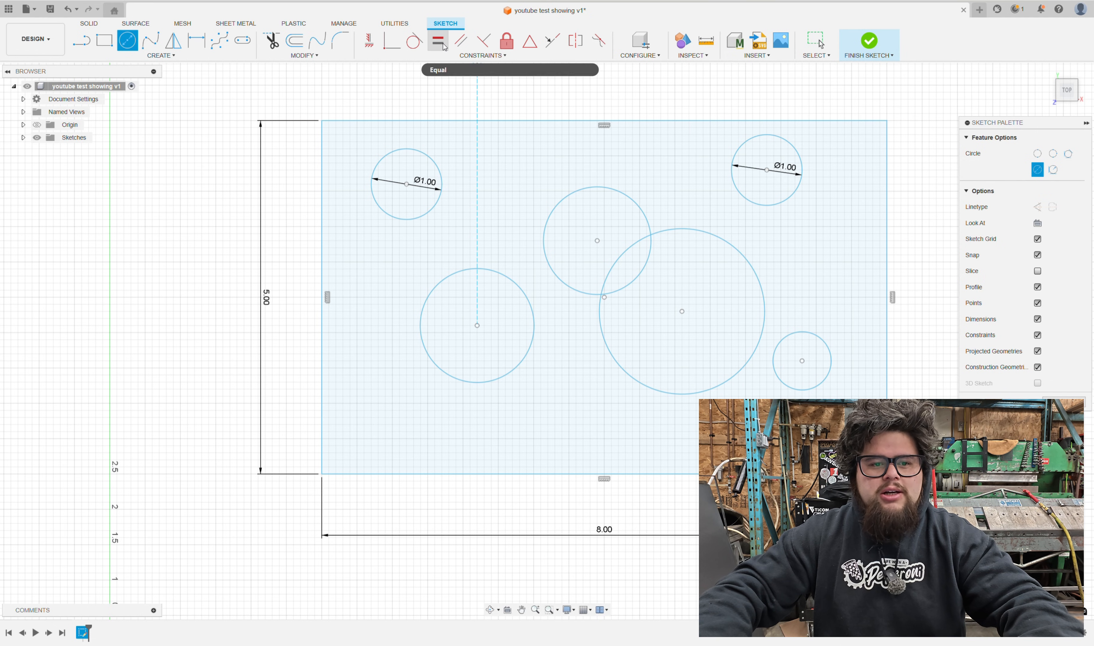
Apply an Equal constraint between the upper-left 1 in circle and the circle just above center, and try it with the upper-right circle
click(485, 56)
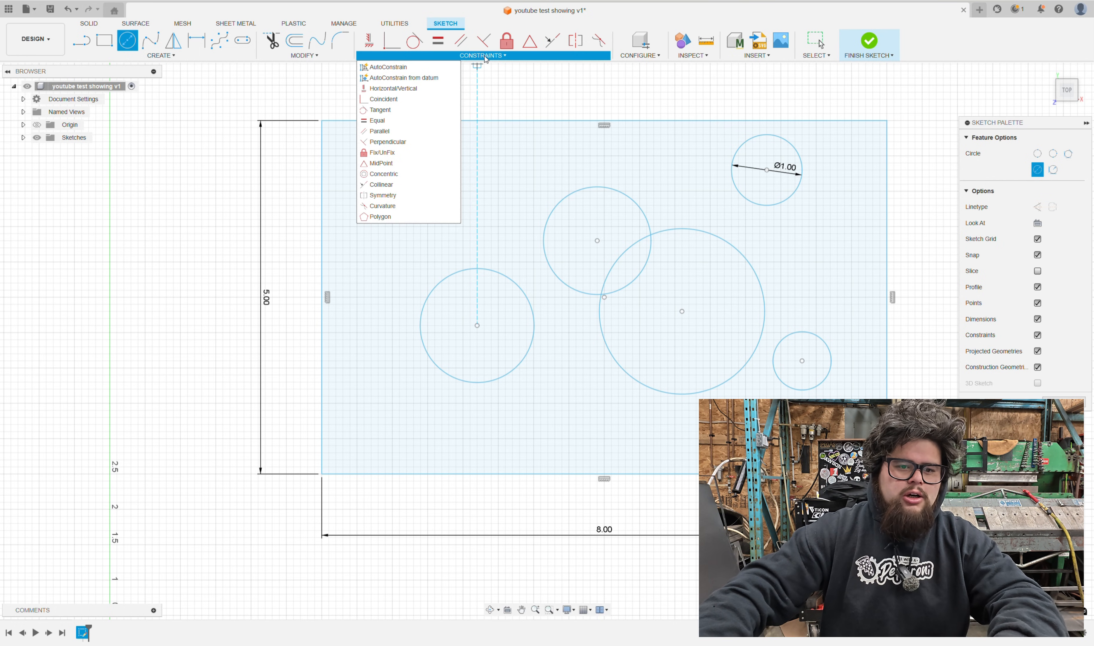
key(Escape)
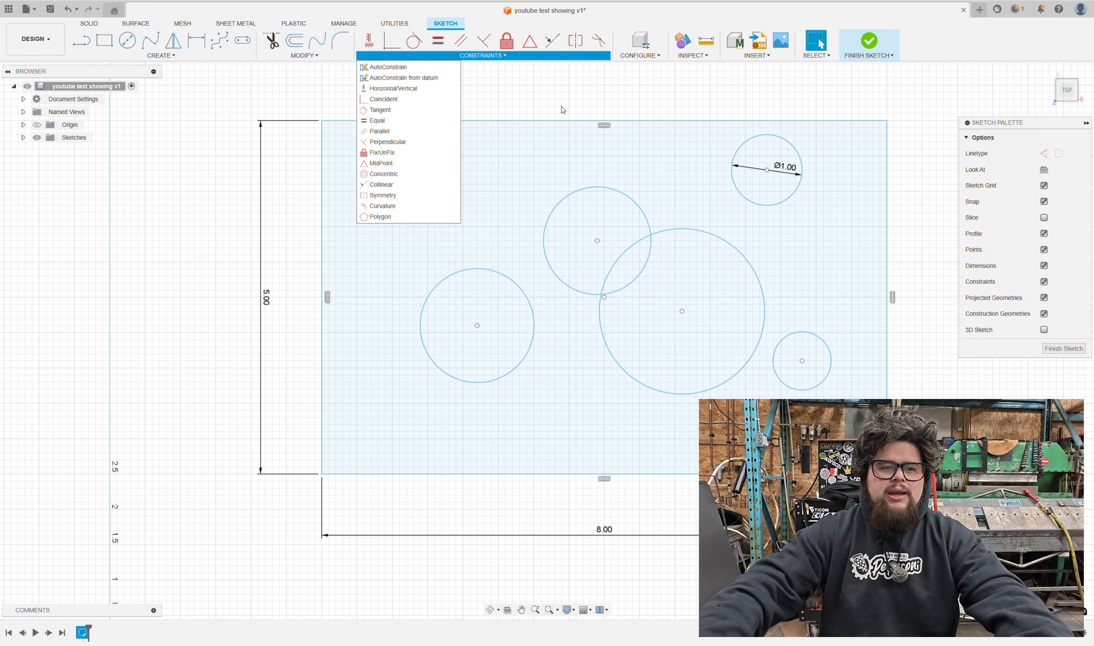
key(Escape)
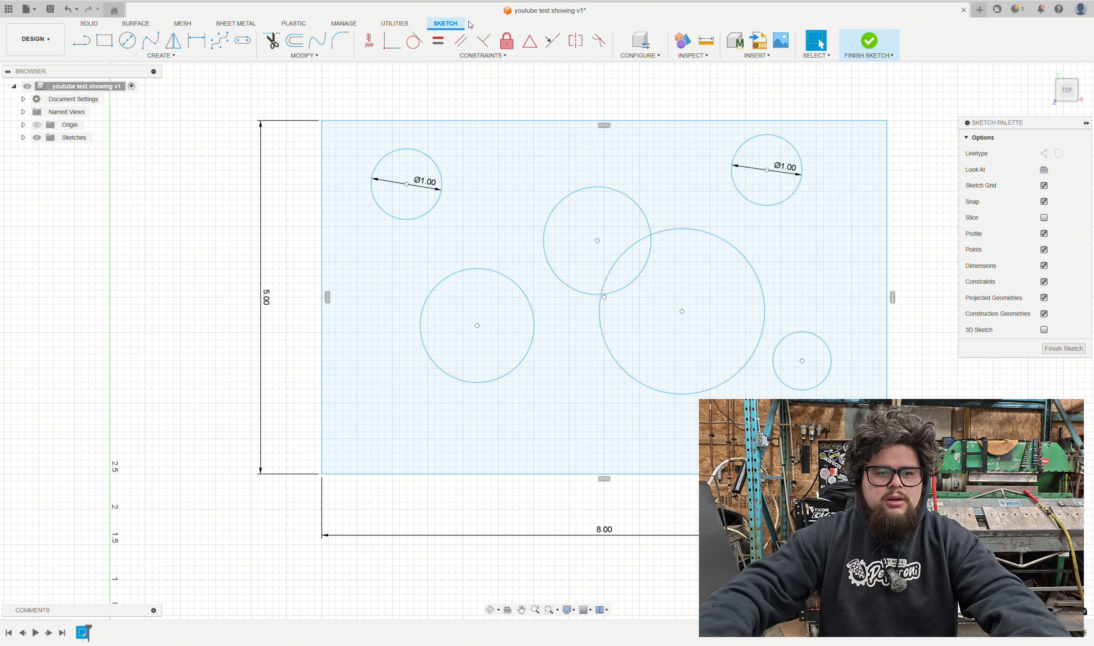
click(437, 38)
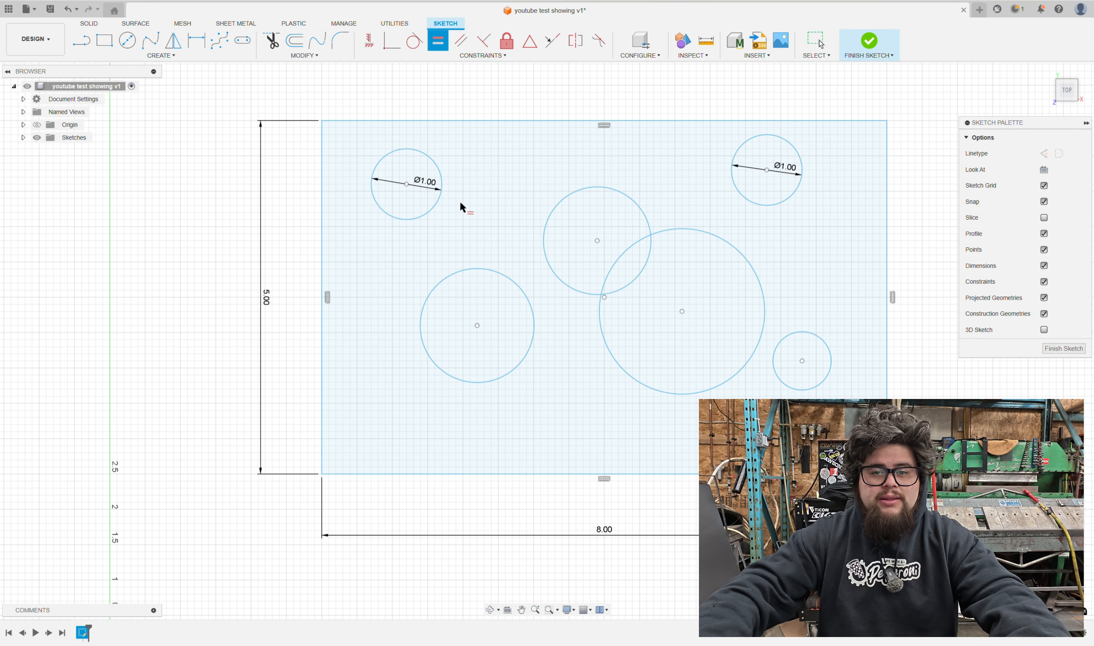
click(440, 204)
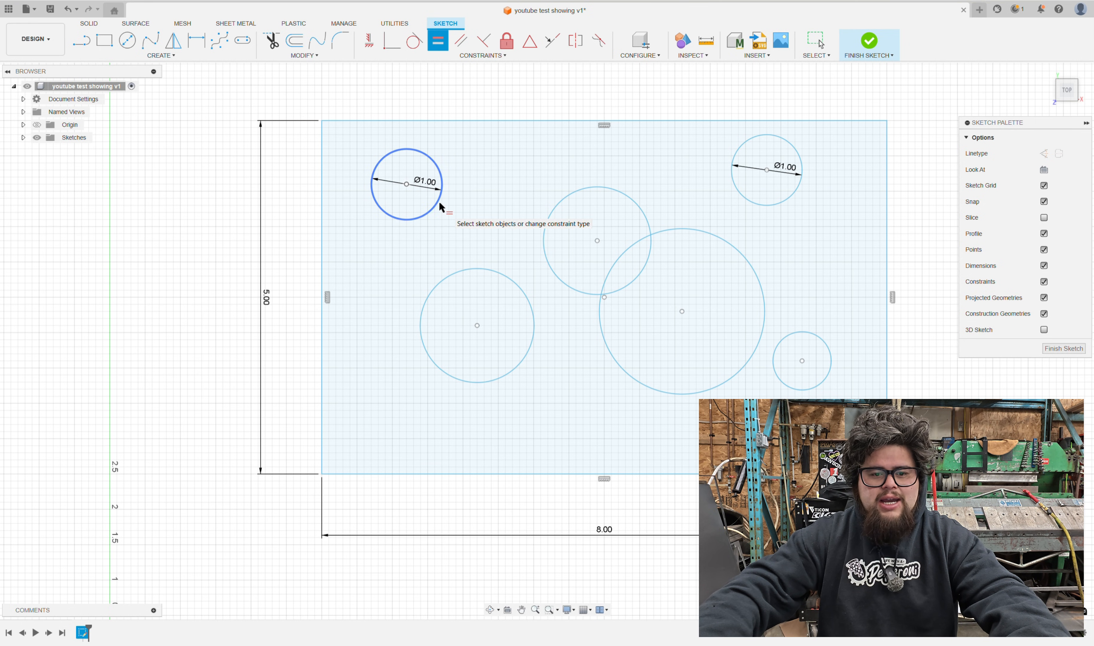
click(440, 203)
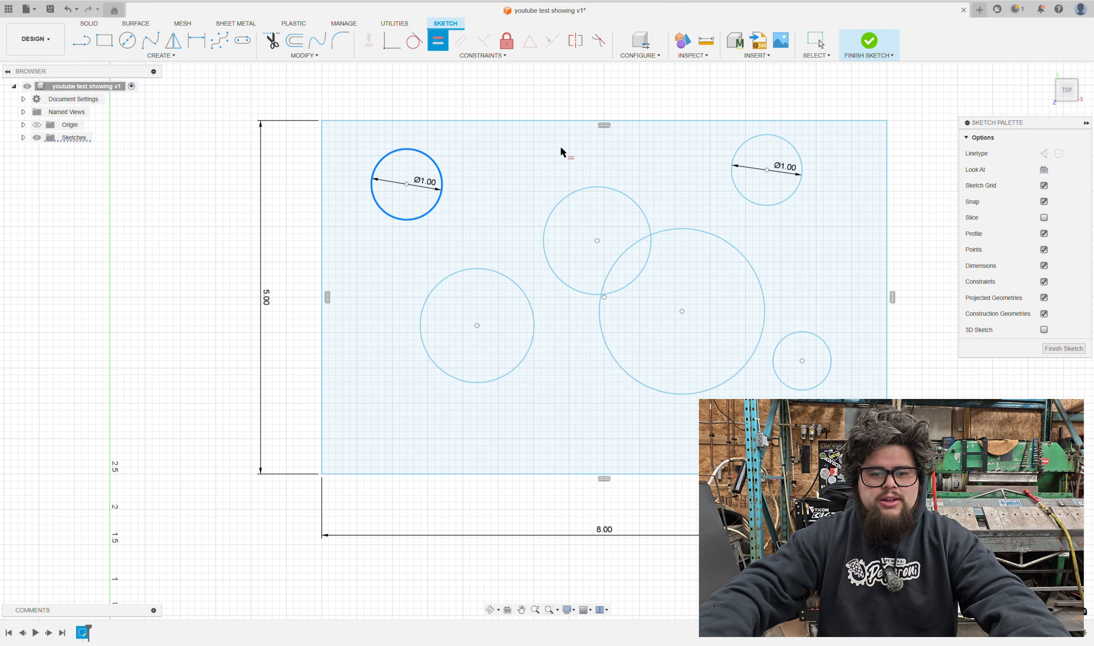
click(601, 186)
click(732, 174)
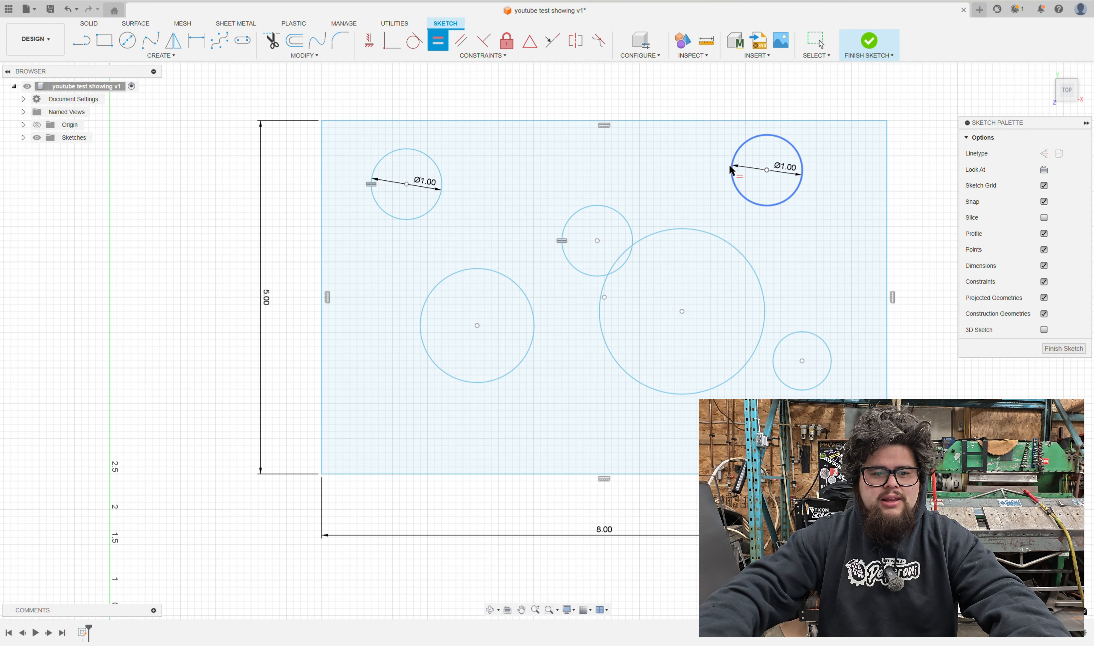
click(444, 191)
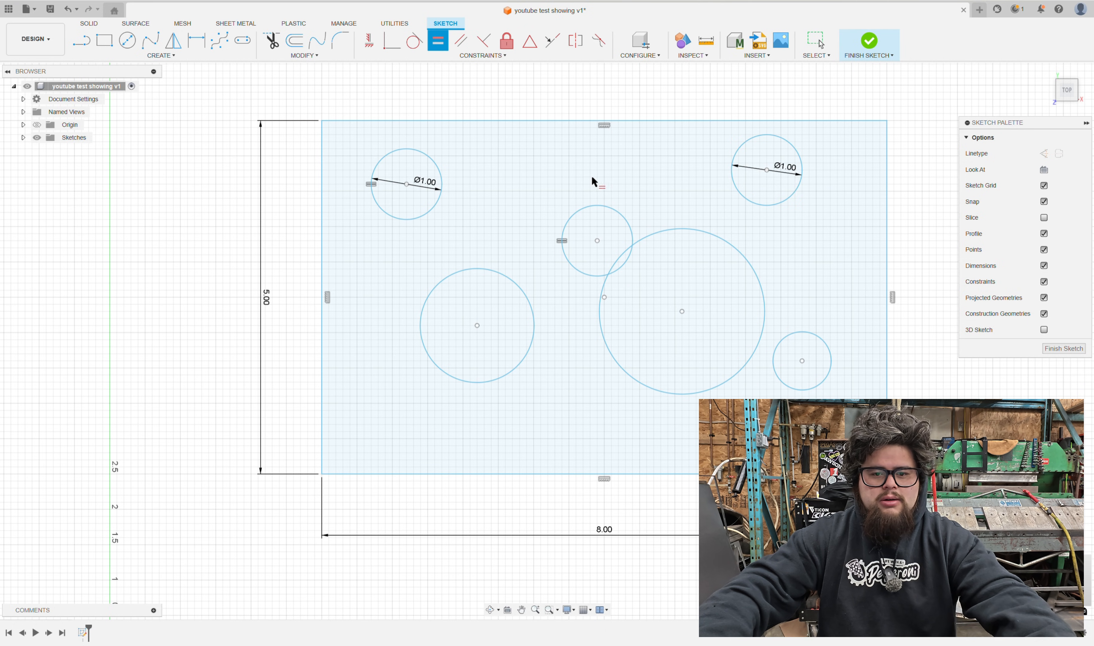
Delete the diameter dimension of the circle near the rectangle's upper-right corner
click(815, 40)
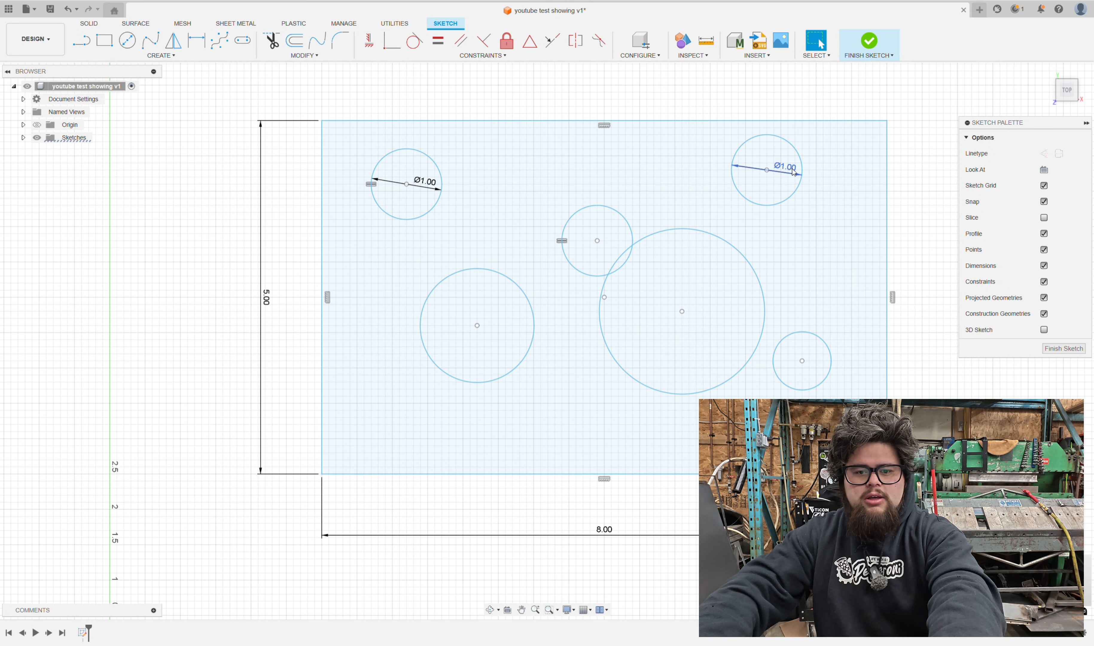
double_click(786, 167)
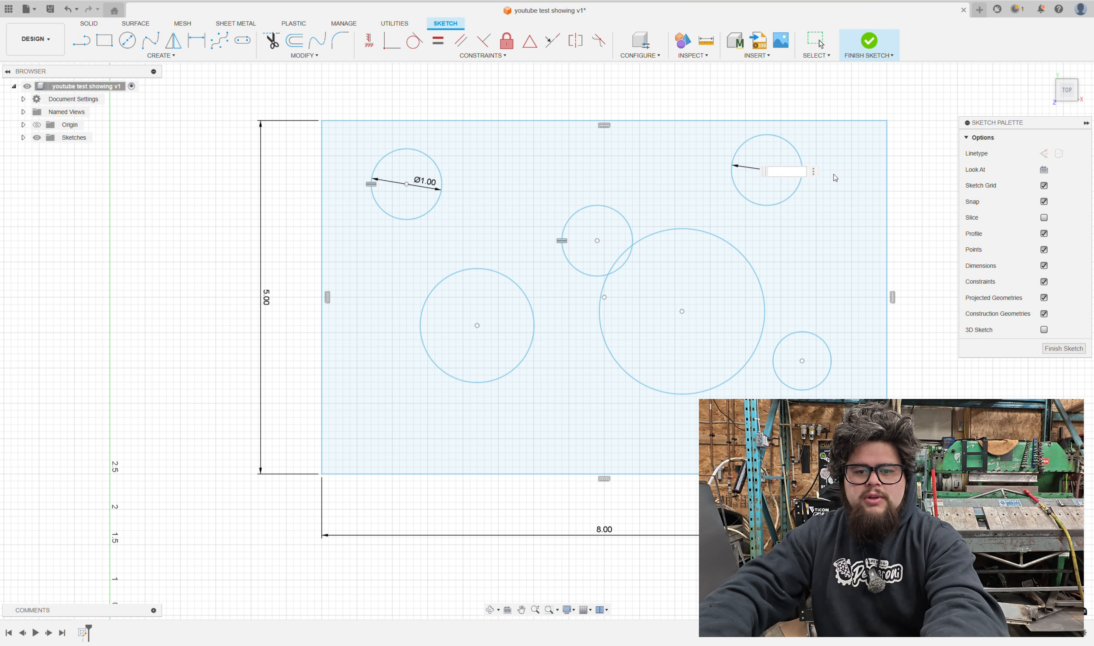
key(Return)
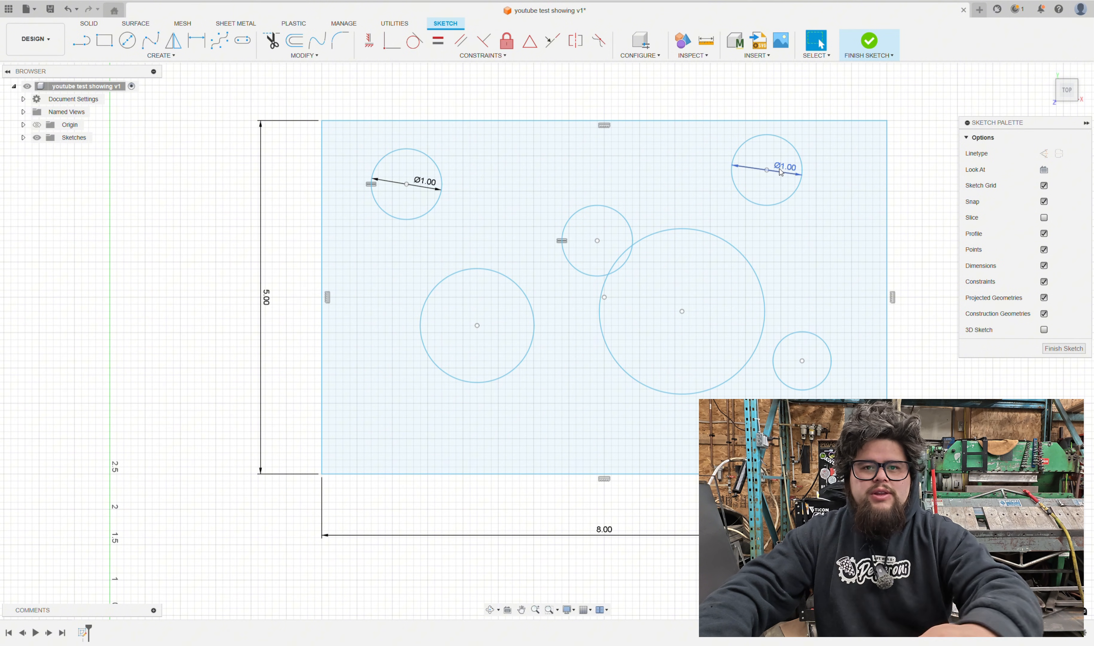
key(Delete)
click(797, 156)
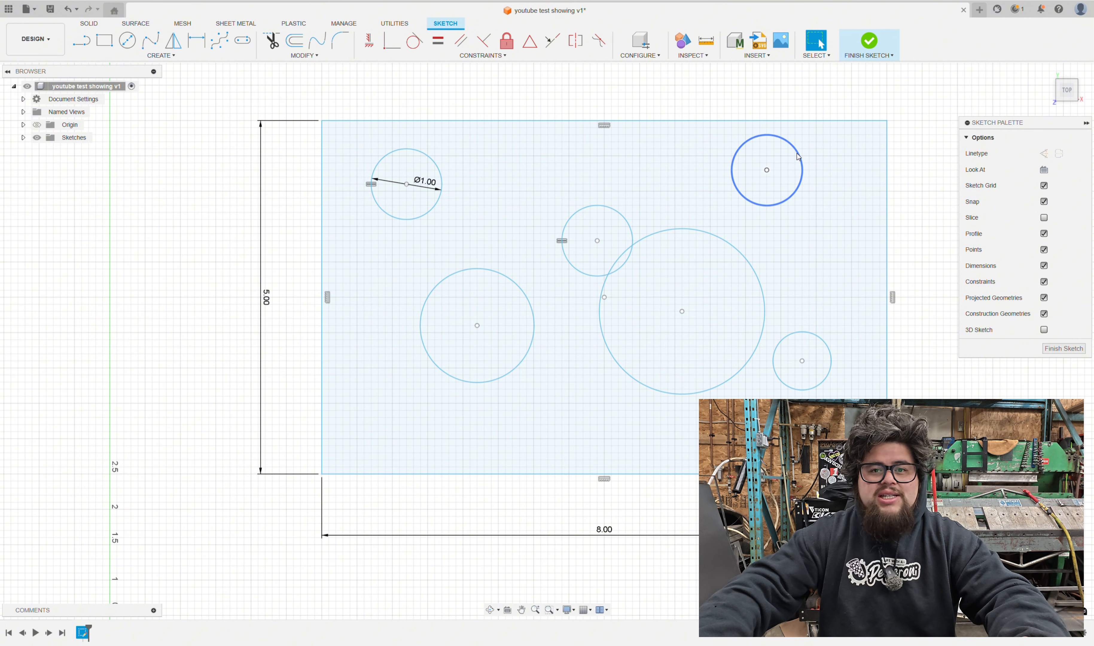
click(761, 152)
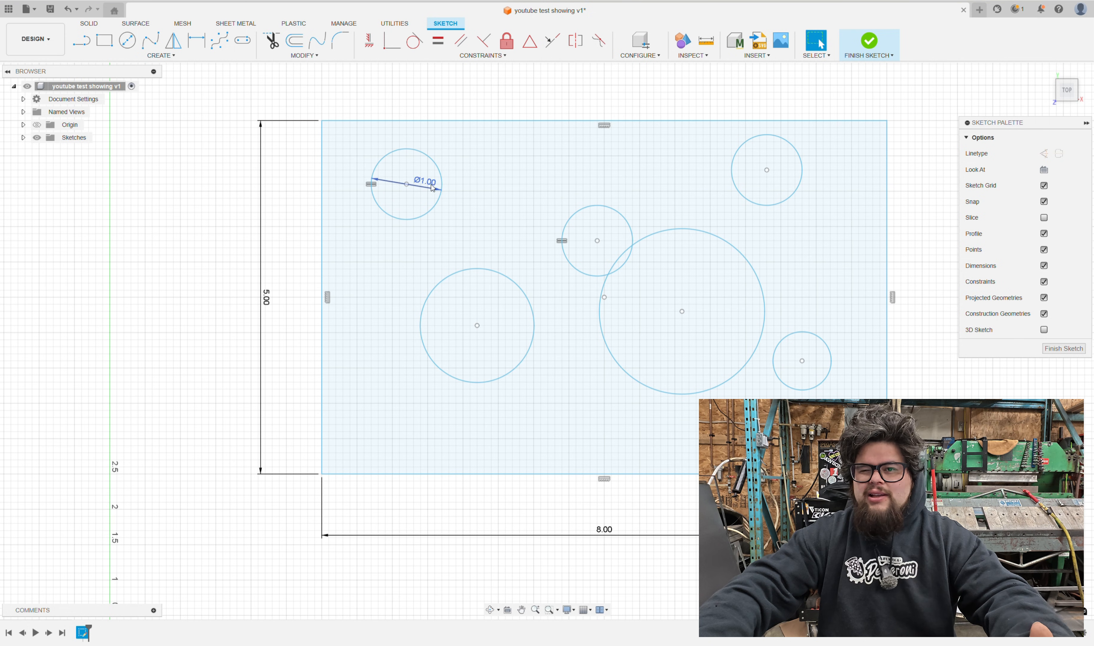
click(483, 174)
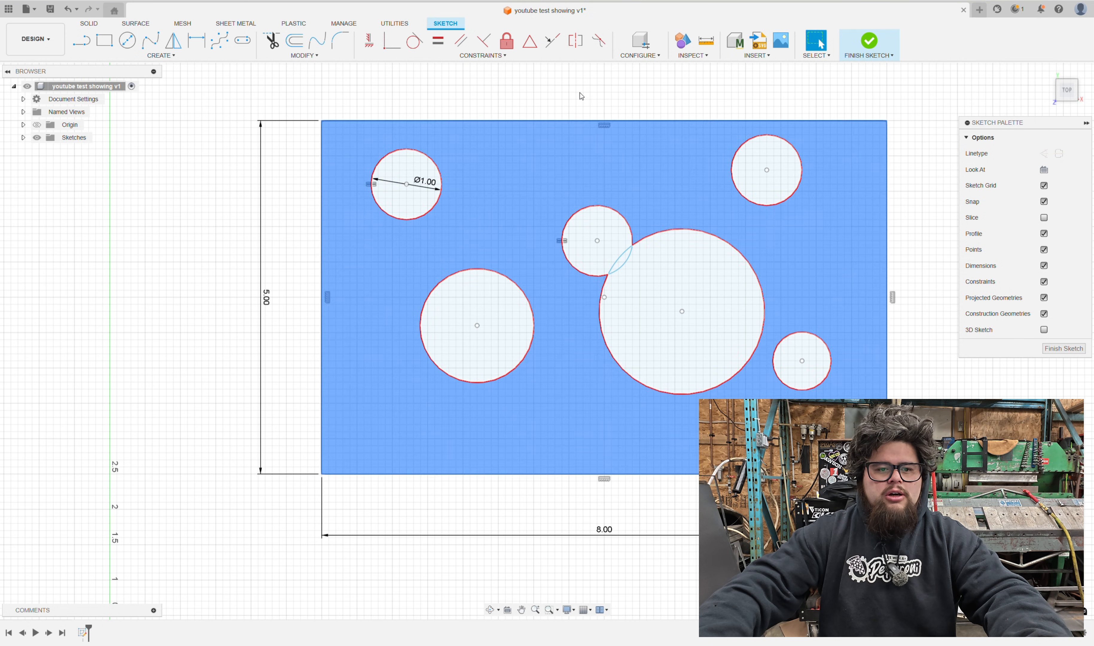
Apply an Equal constraint between the dimensioned upper-left circle and the circle near the rectangle's upper-right corner
click(522, 92)
click(438, 41)
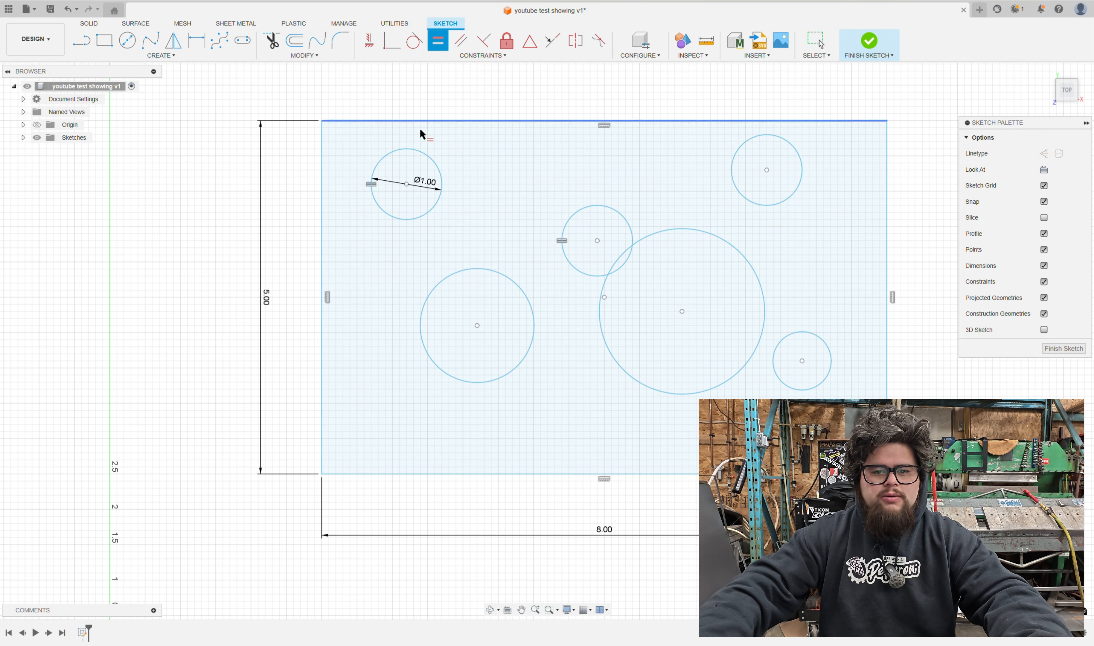
click(440, 167)
click(732, 176)
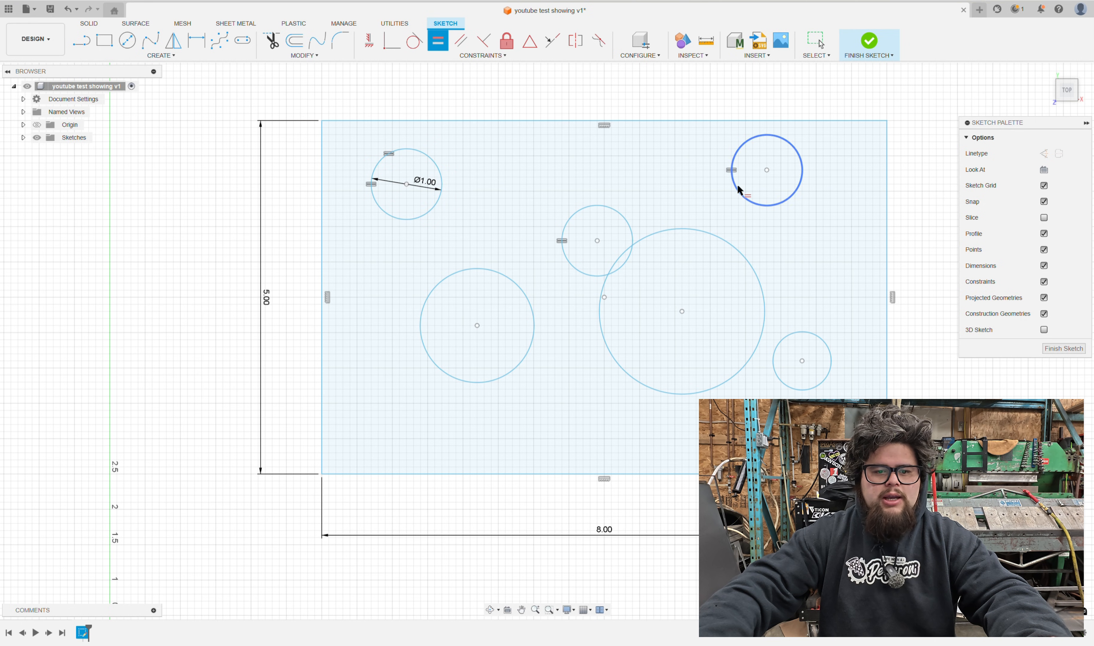
Constrain the large circle right of center, the lower-left circle and the small lower-right circle as Equal to the upper-left circle
click(438, 204)
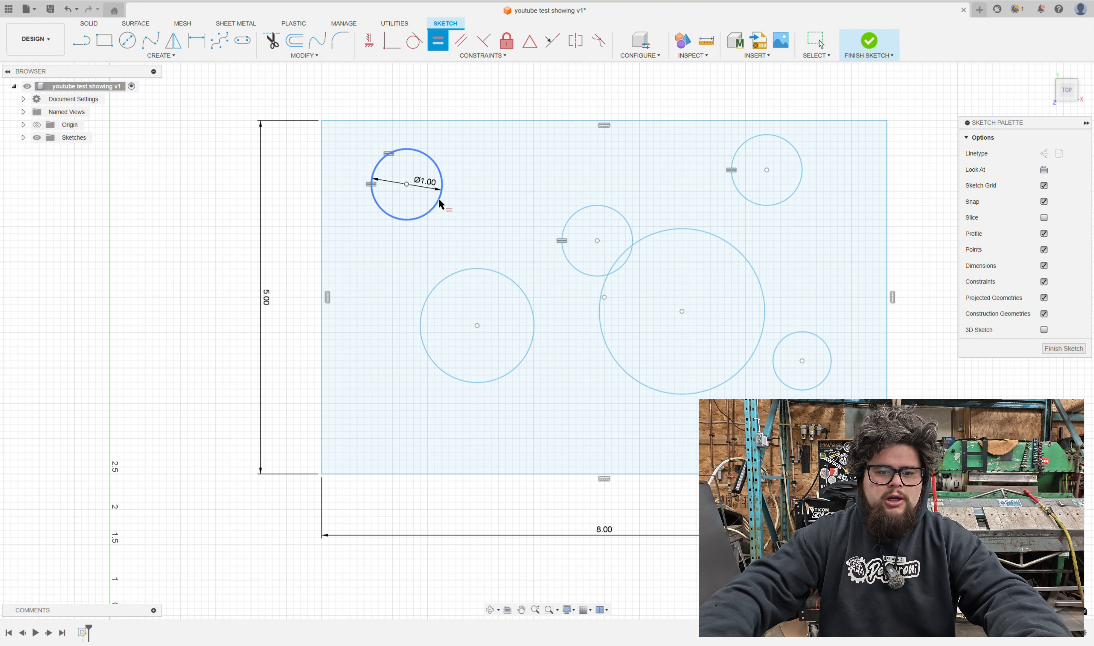
click(602, 296)
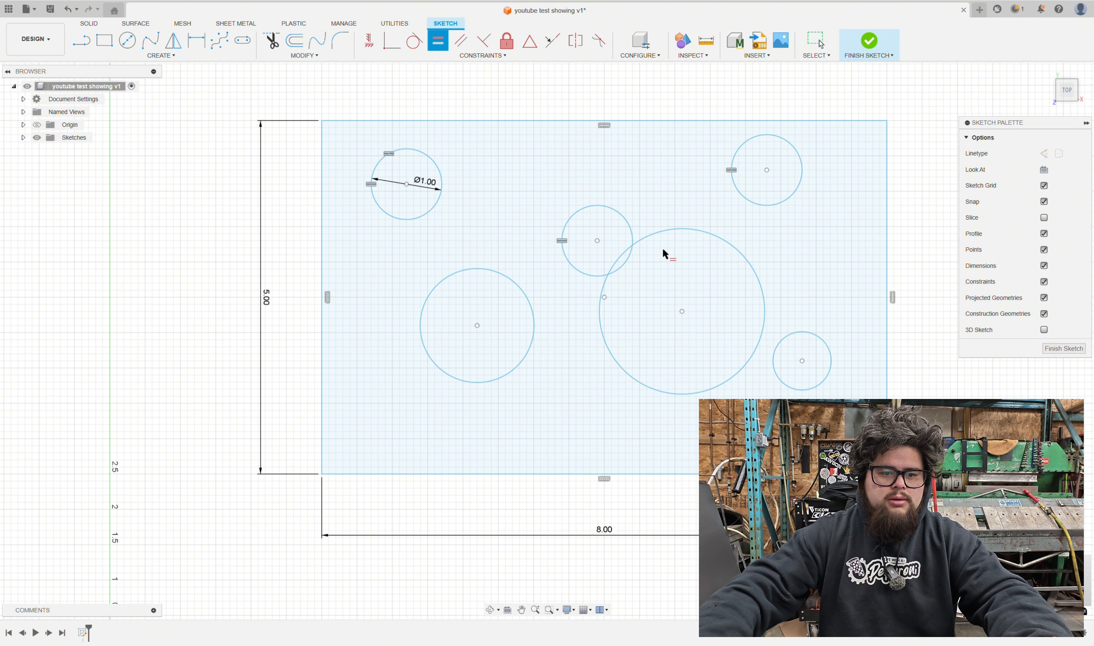
click(682, 230)
click(442, 186)
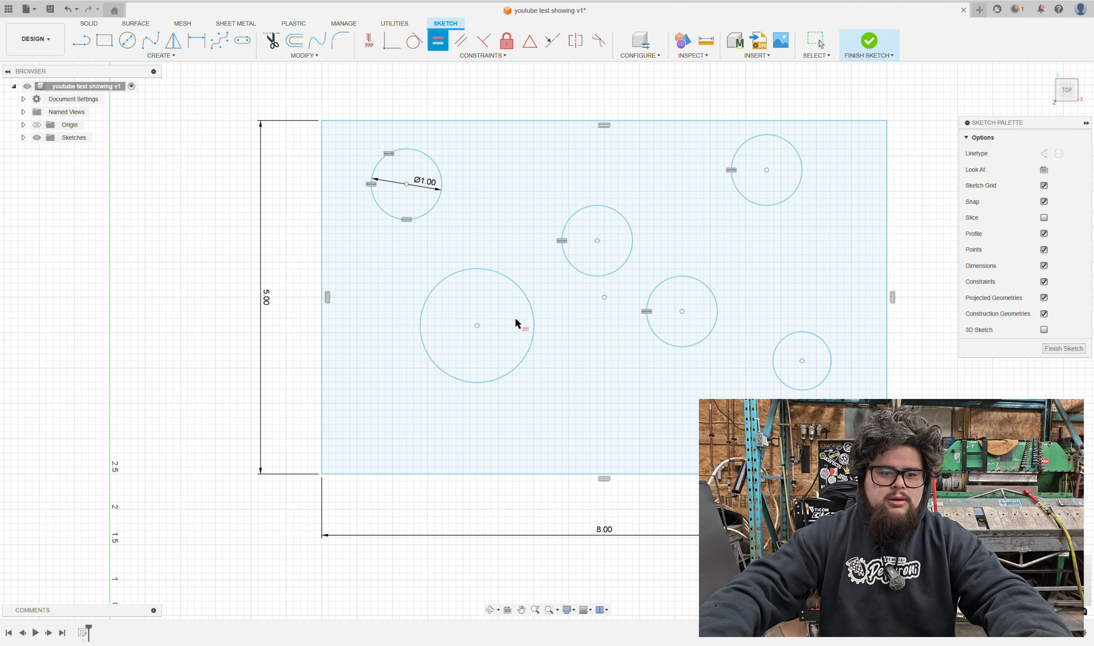
click(533, 309)
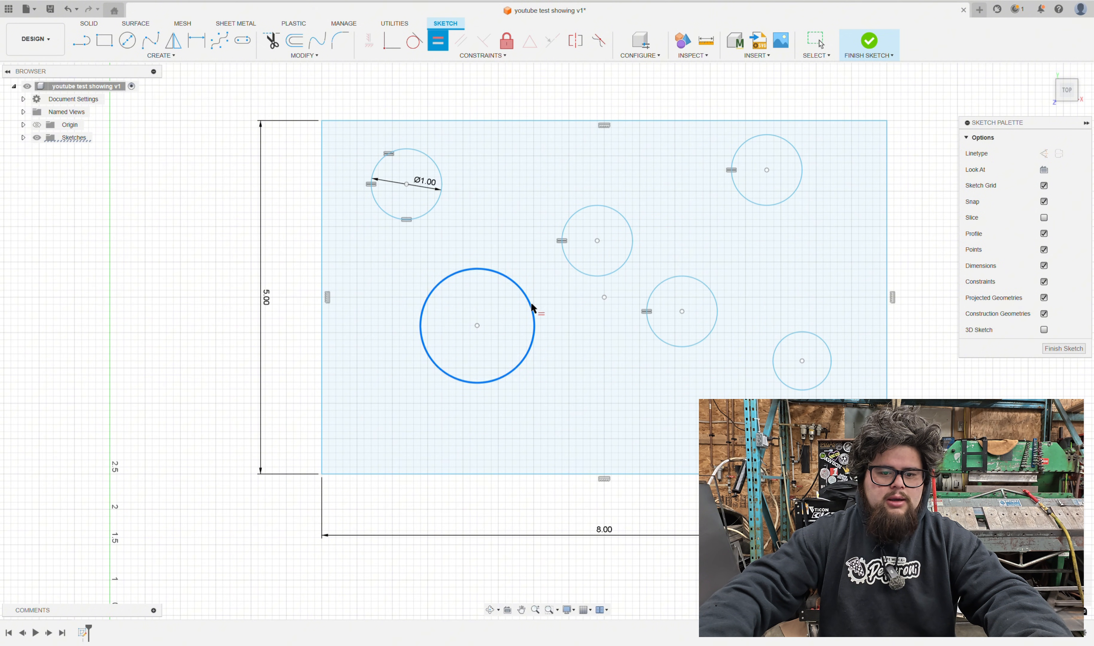
click(445, 197)
click(802, 336)
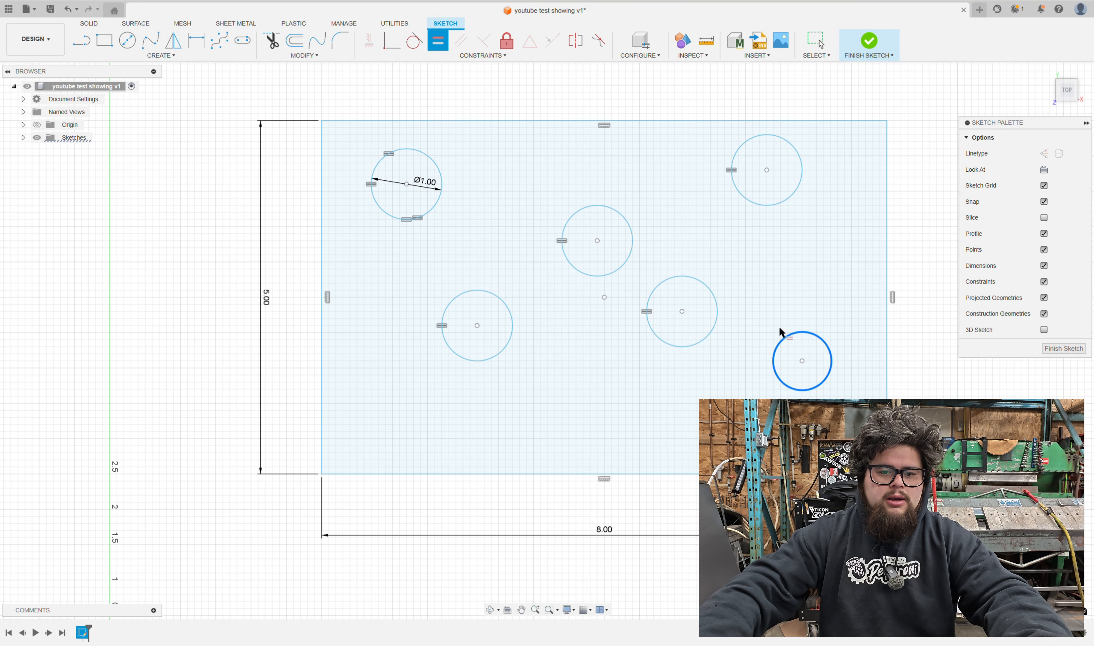
click(443, 190)
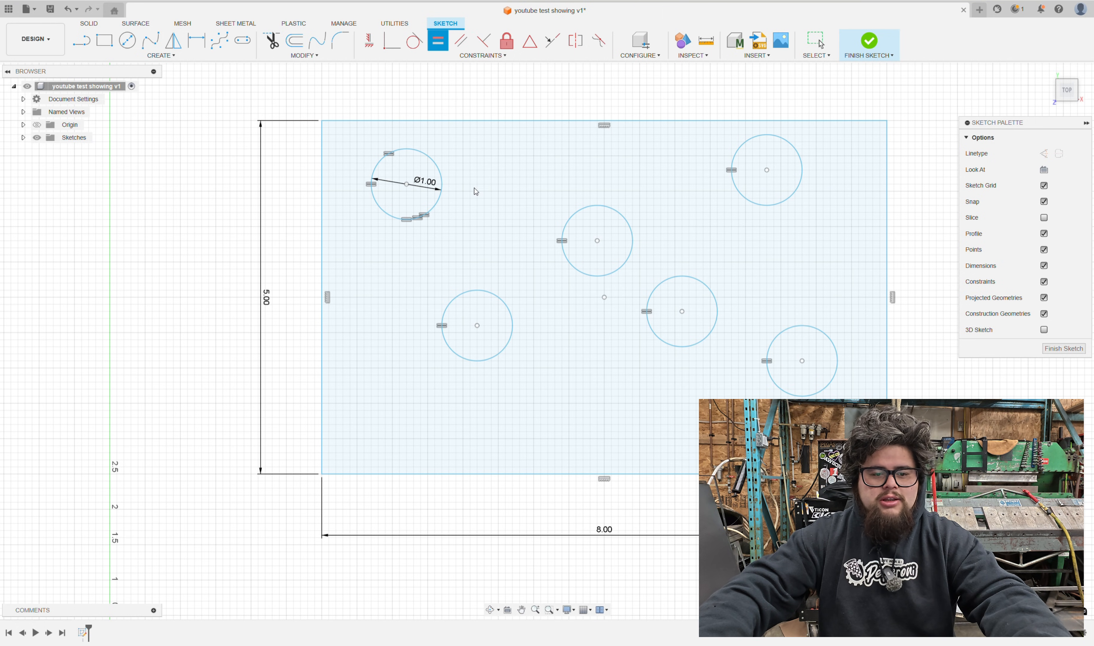
Set the diameter dimension of the upper-left circle to 0.75 in
key(Escape)
double_click(425, 181)
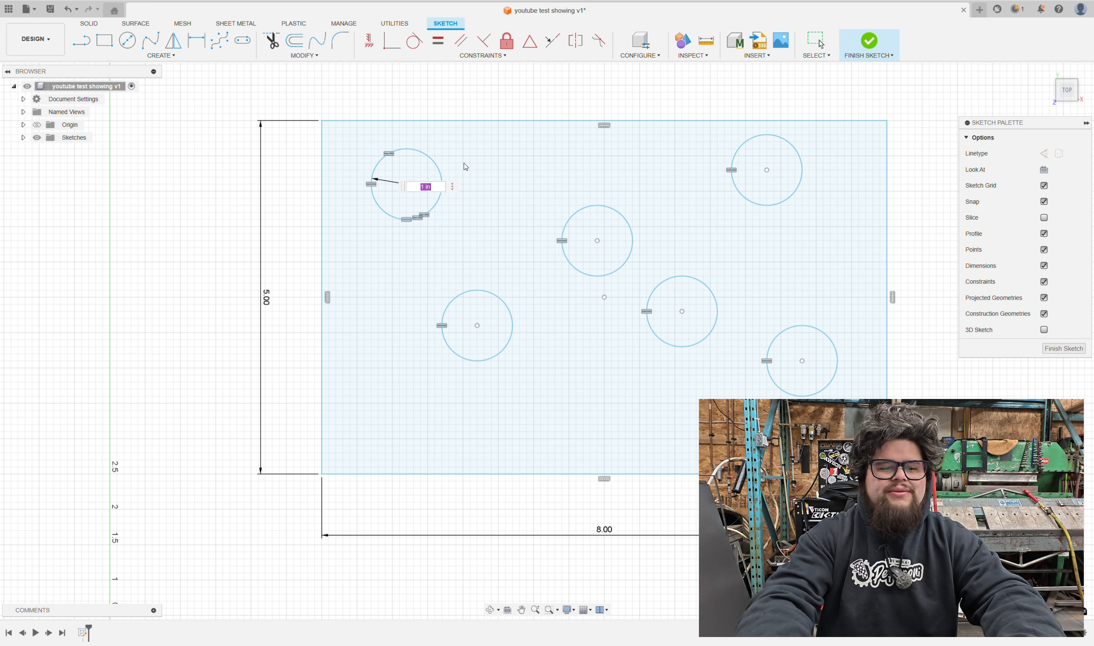
key(Escape)
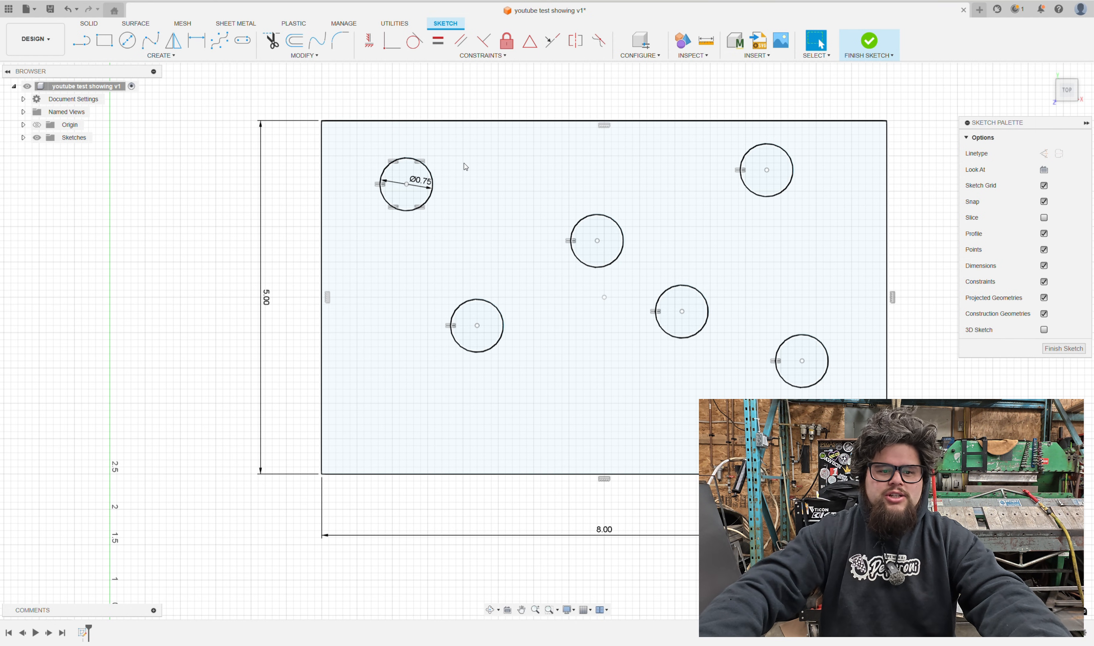
Apply a Horizontal/Vertical constraint between the upper-left circle's center and the midpoint of the rectangle's top edge
scroll(425, 195, up, 2)
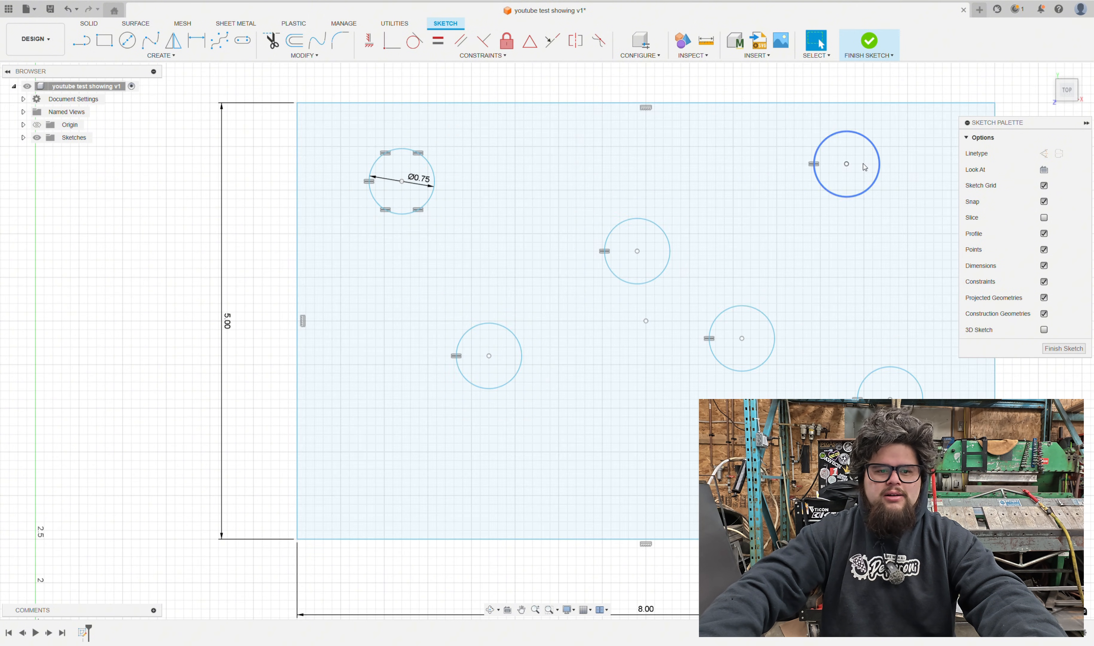
scroll(625, 251, down, 2)
scroll(501, 202, up, 1)
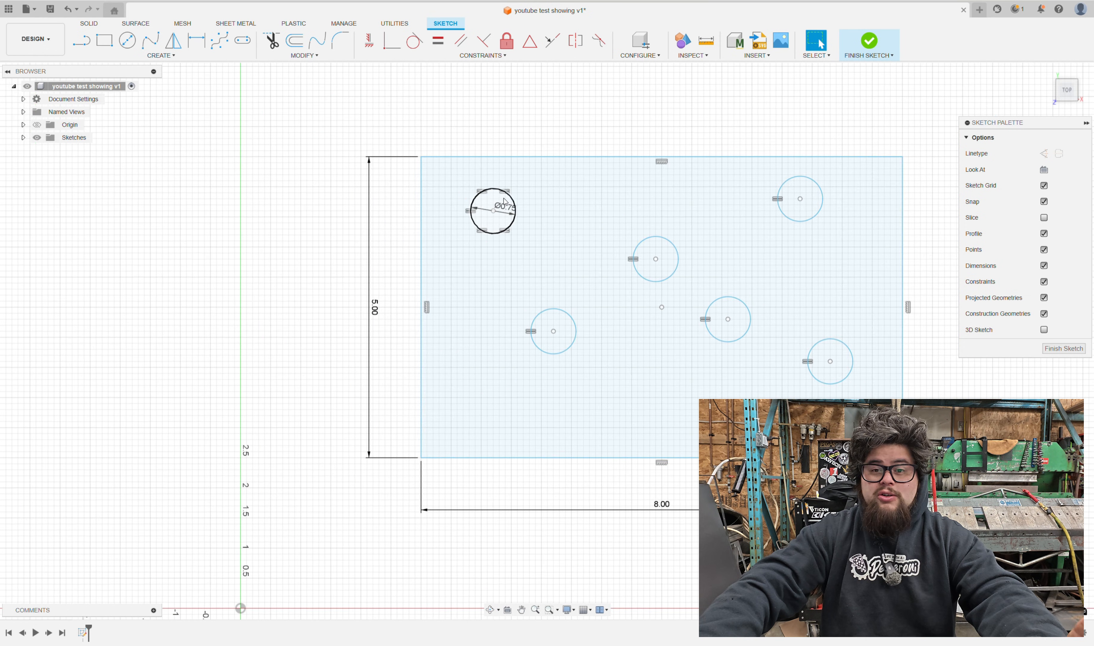
middle_drag(573, 212, 519, 228)
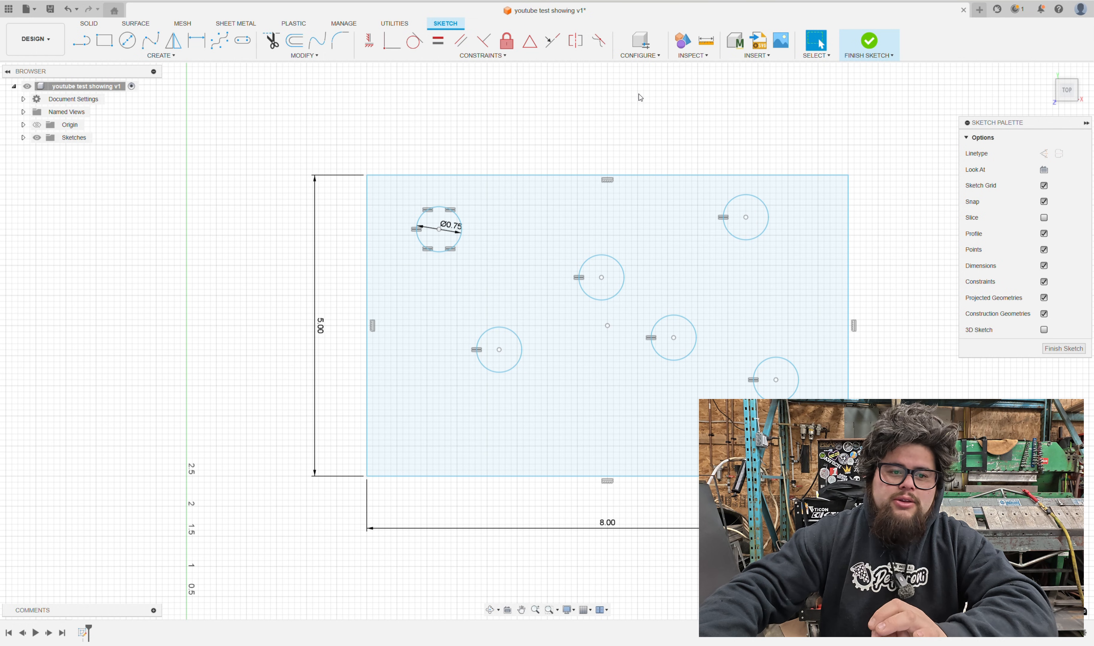
click(368, 41)
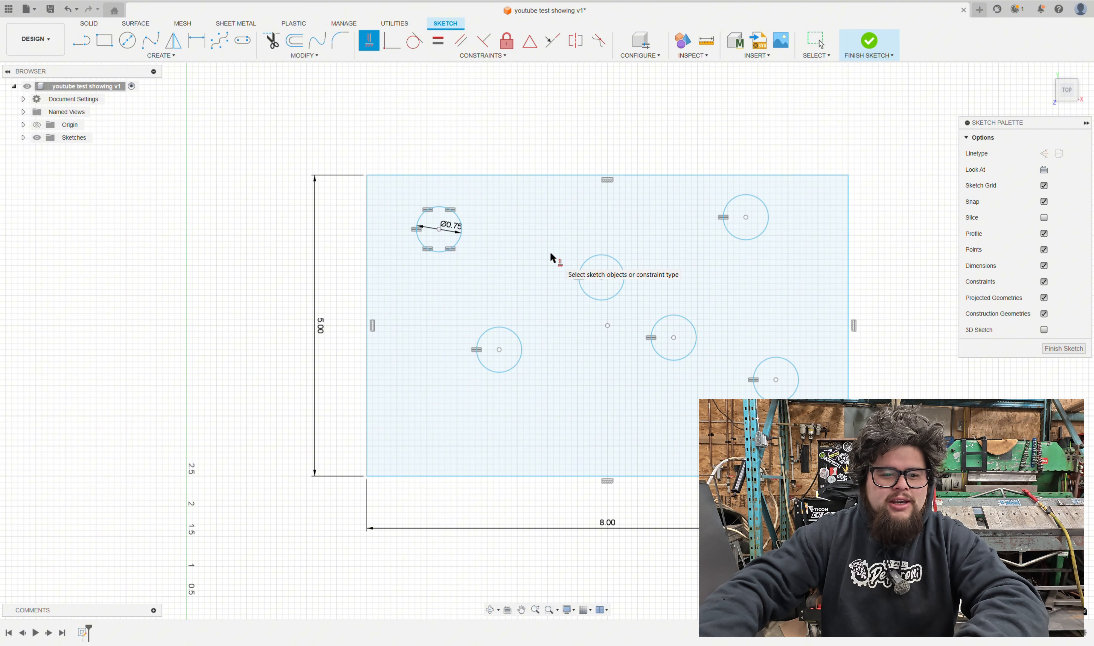
click(439, 229)
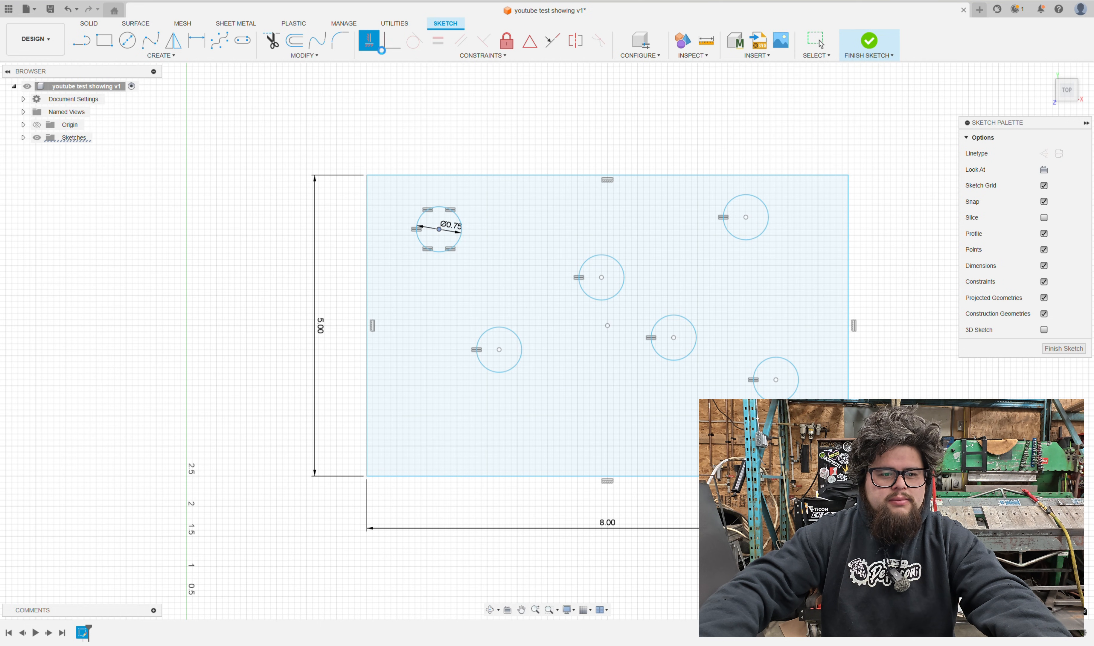
key(Escape)
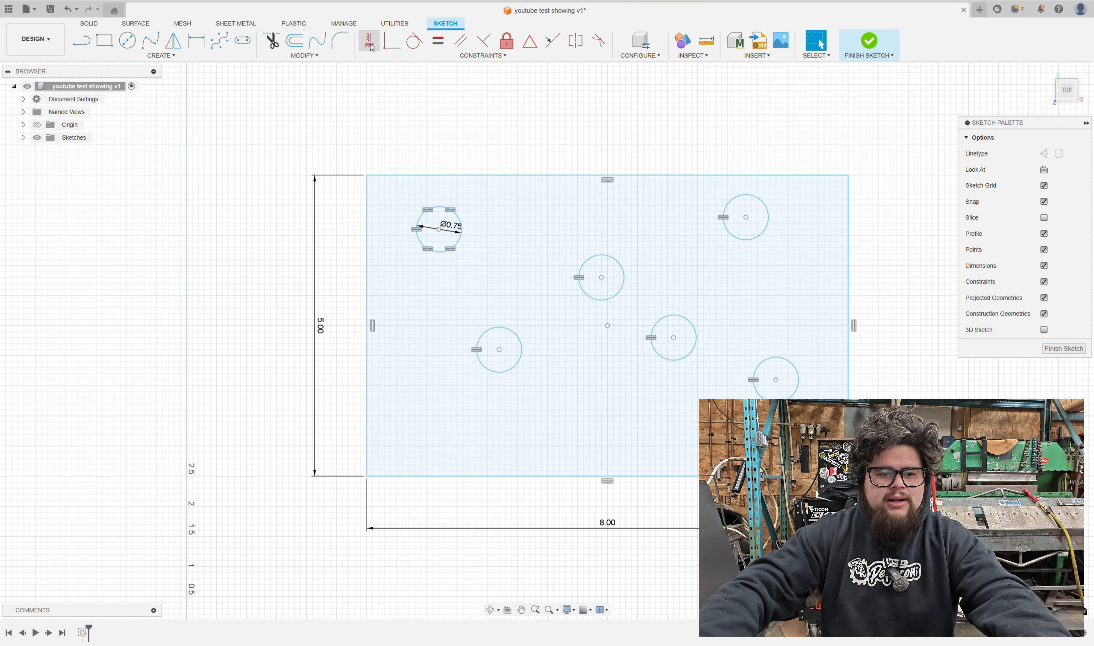
click(369, 41)
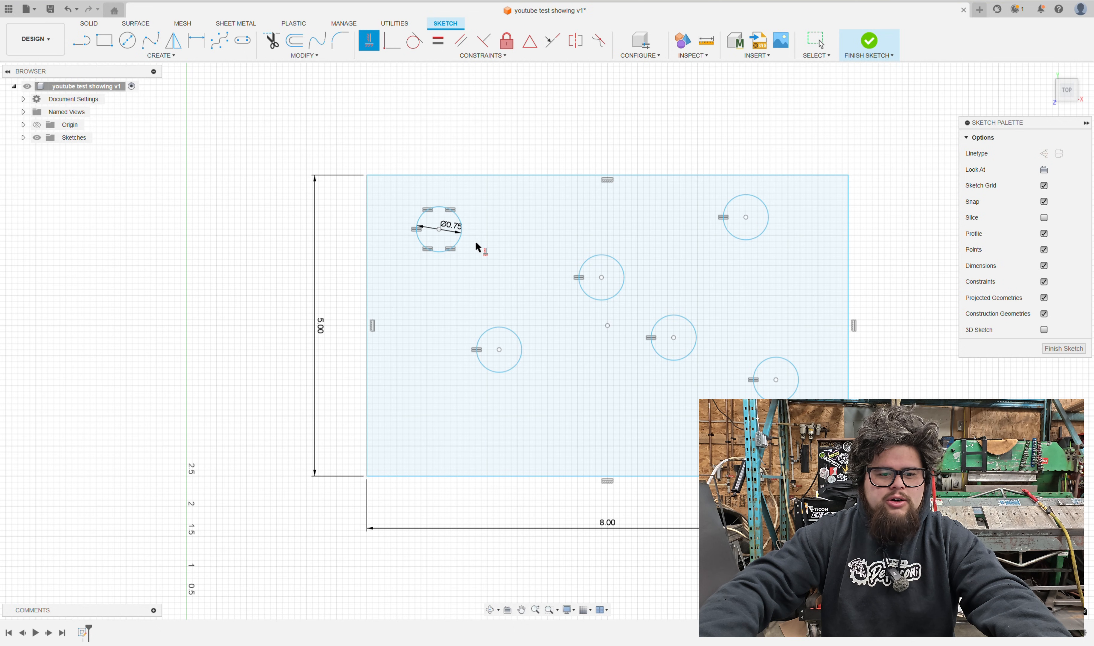
click(452, 231)
click(440, 229)
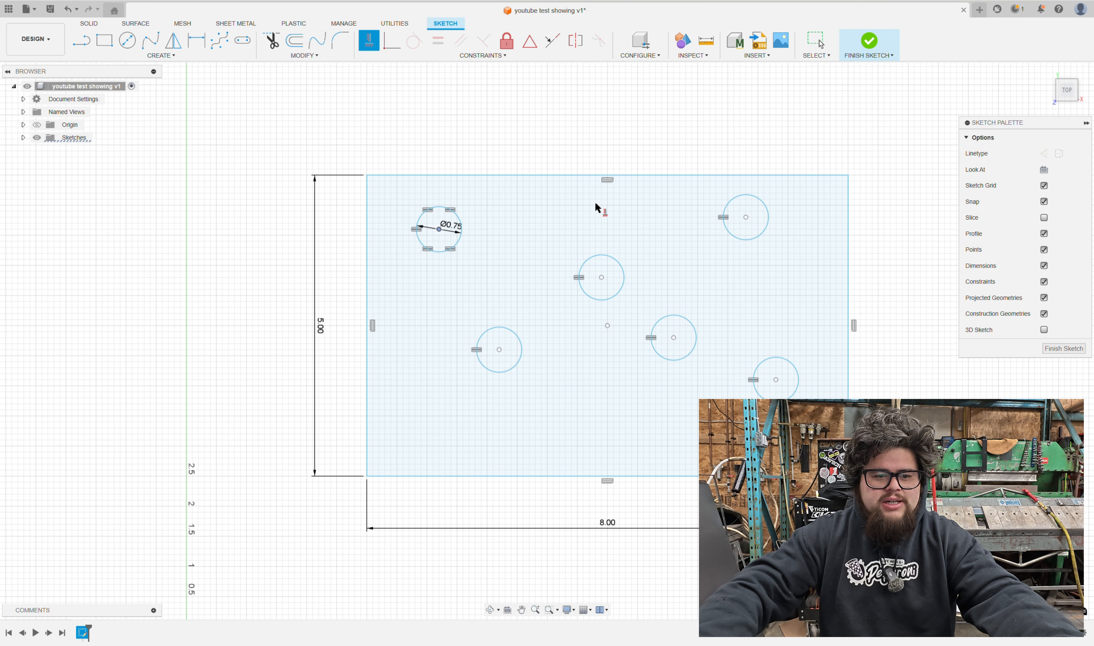
click(608, 180)
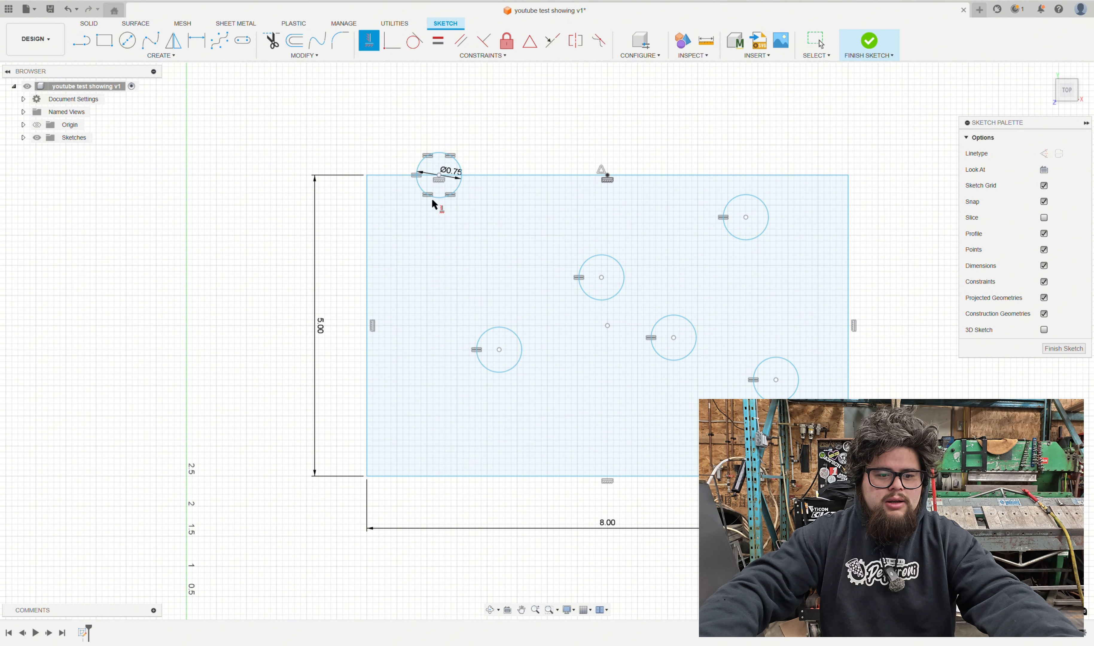
Align the same circle's center vertically with the midpoint of the rectangle's left edge using the Horizontal/Vertical constraint
click(438, 175)
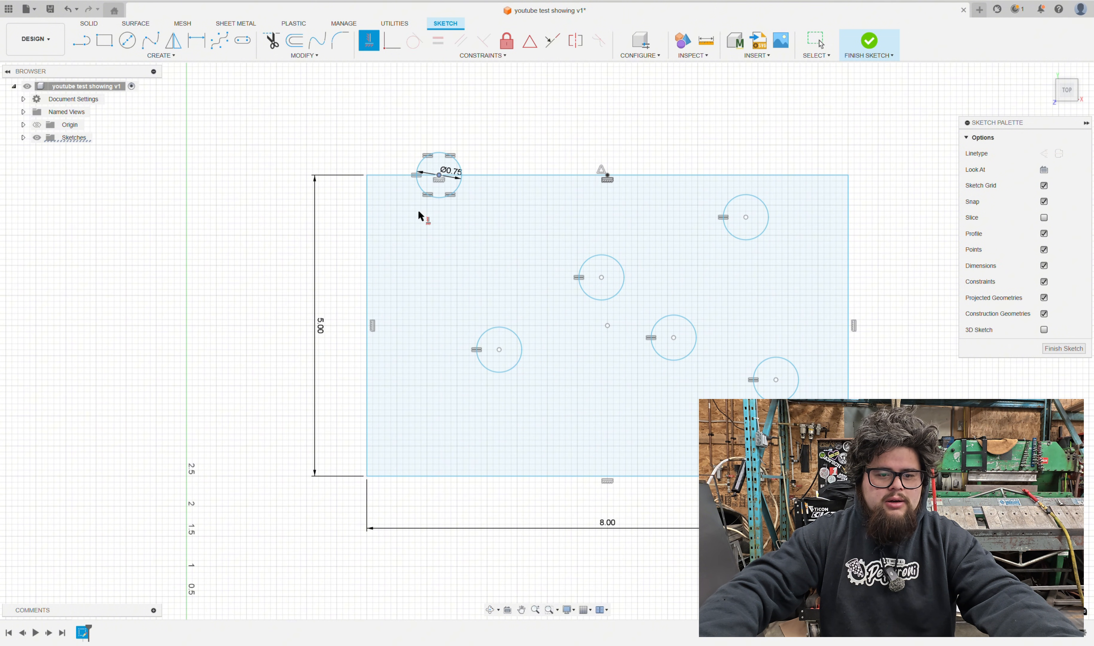
click(365, 325)
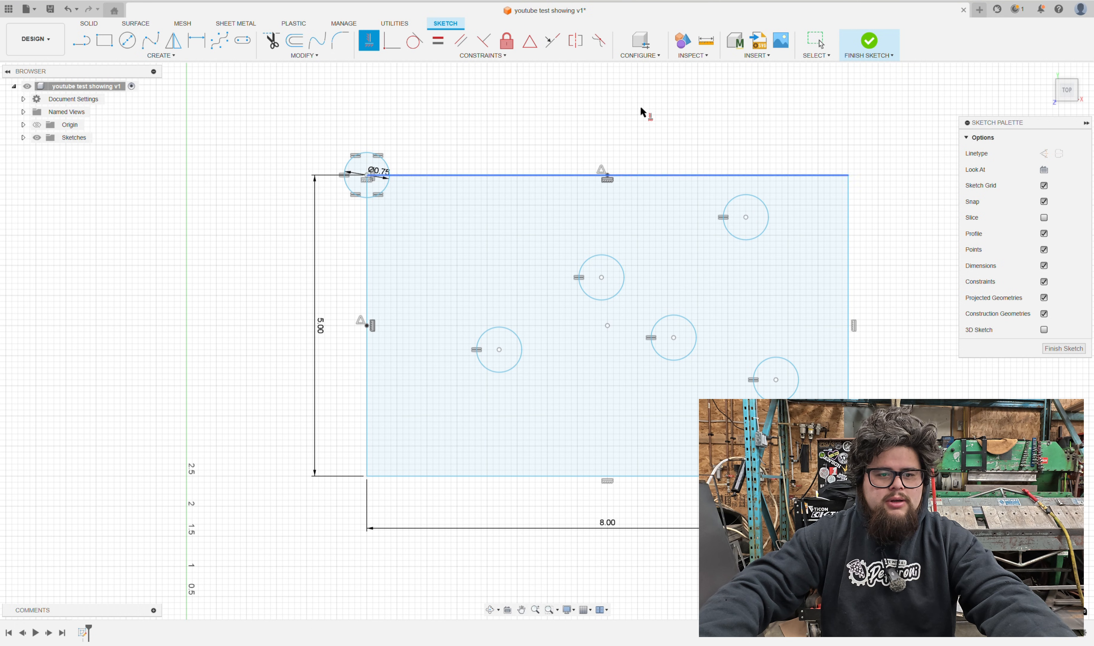
key(Escape)
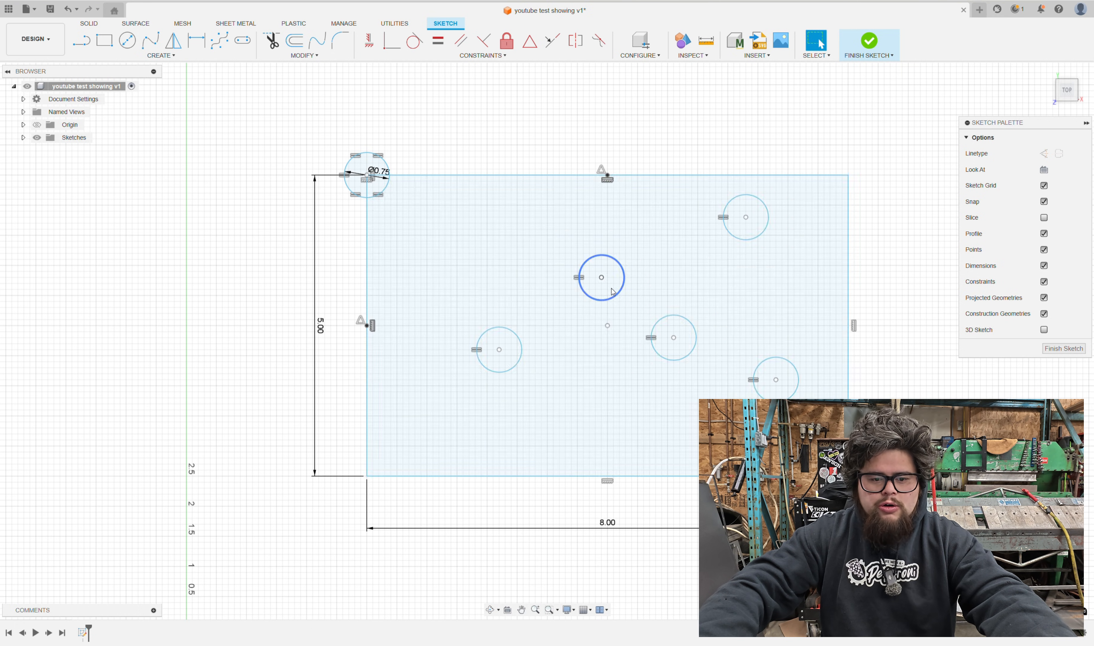
Move the circle above center down beside the rectangle's center point and align its center vertically with the bottom edge's midpoint
drag(602, 278, 595, 326)
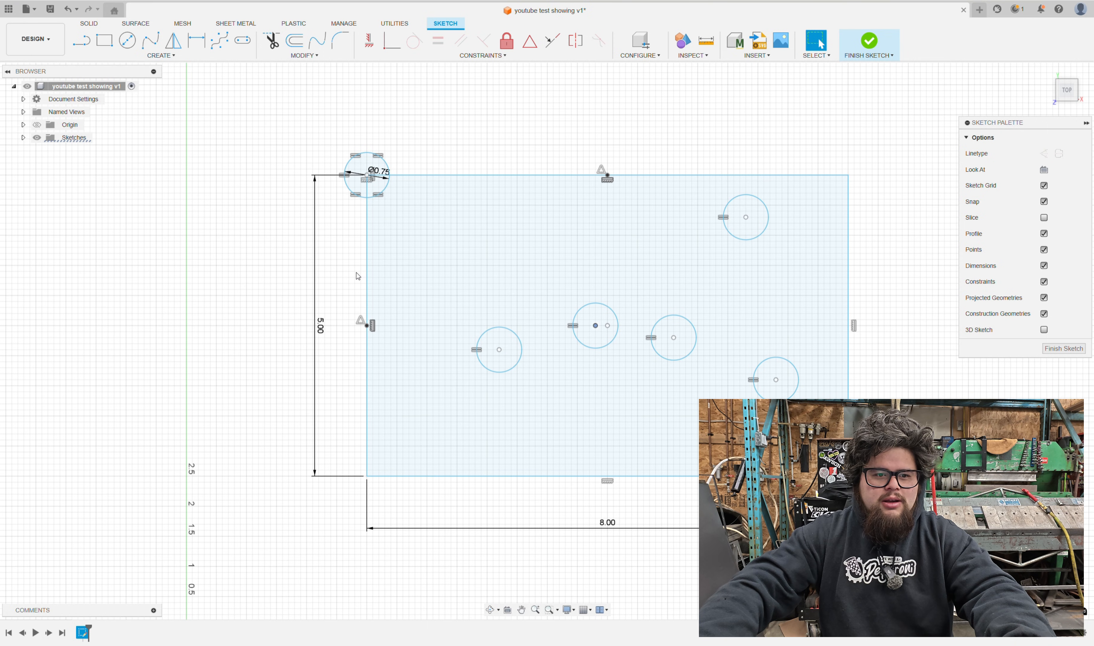
click(370, 42)
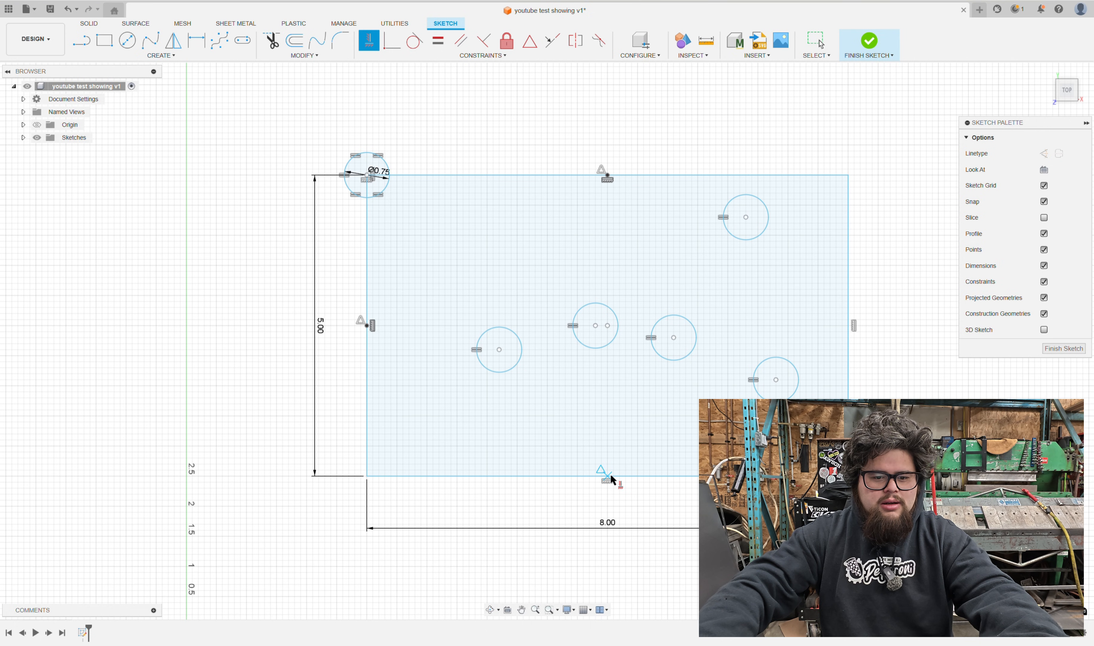
click(595, 326)
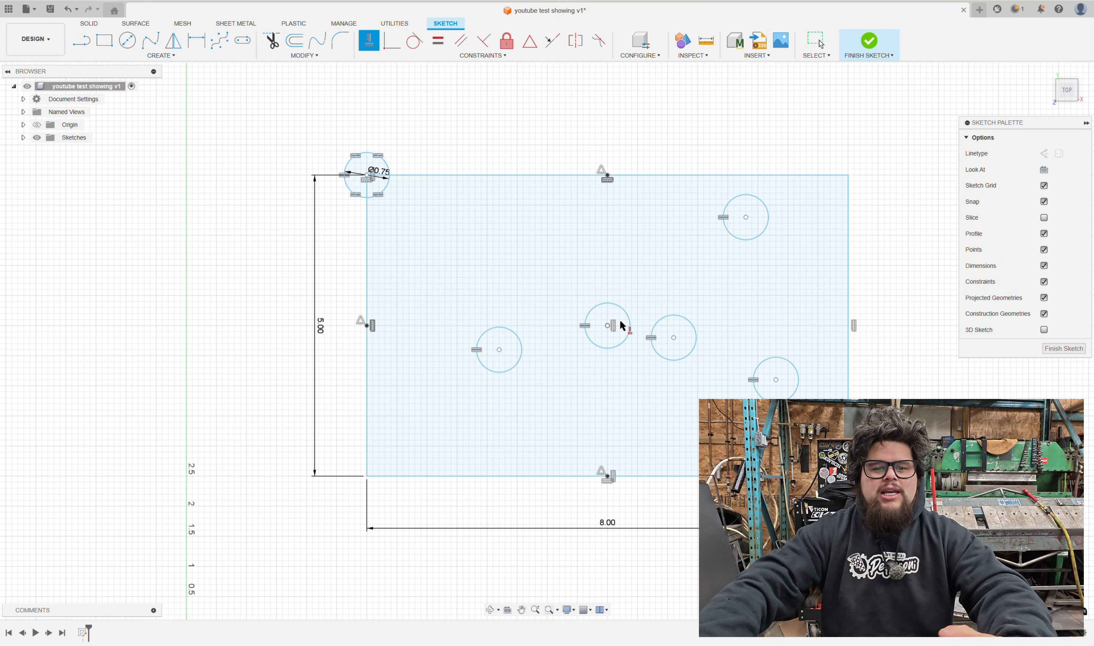
Align the center of the circle right of the middle horizontally with the midpoint of the rectangle's right edge
click(674, 337)
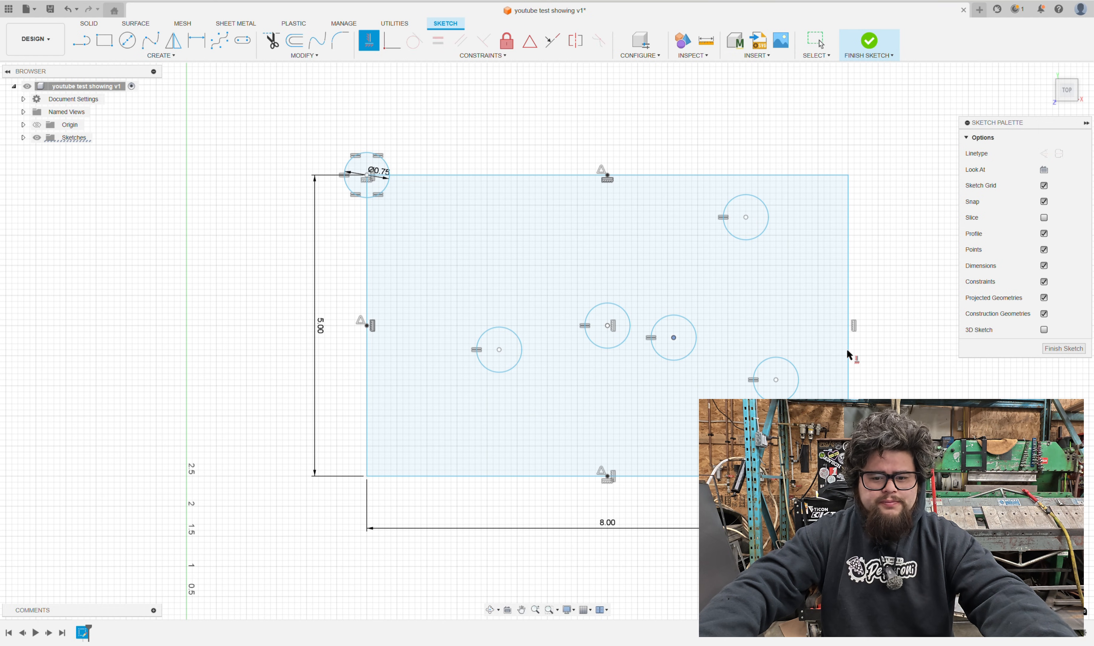
click(849, 325)
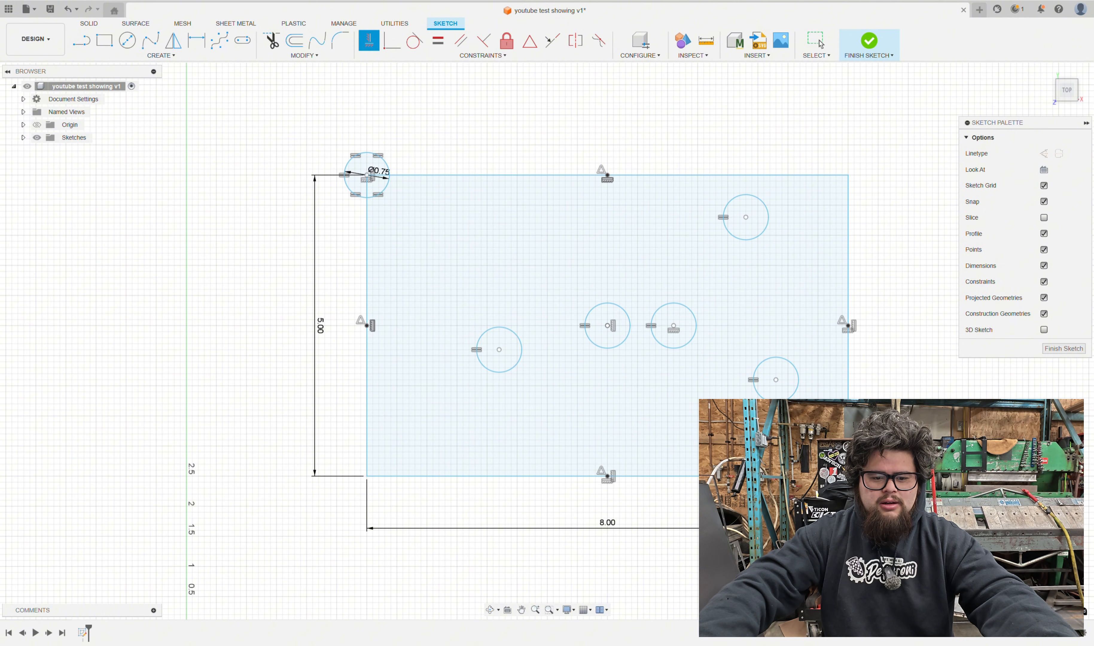
Try aligning the circle right of the middle vertically with the bottom edge's midpoint, and undo it
click(608, 478)
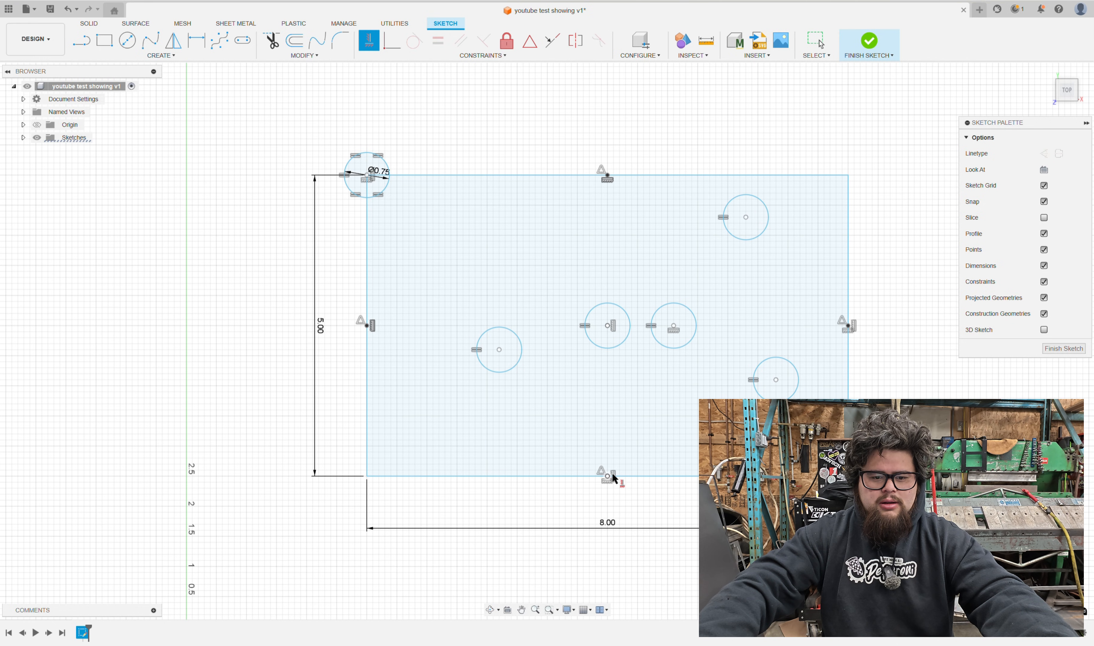
click(674, 327)
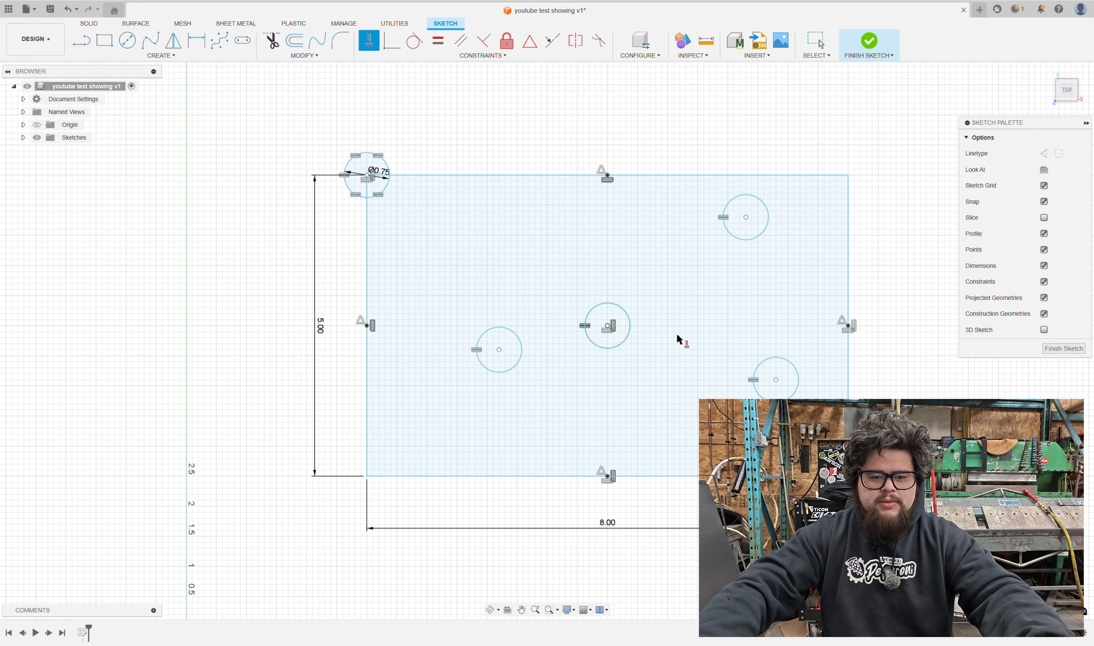
key(Escape)
key(ctrl+z)
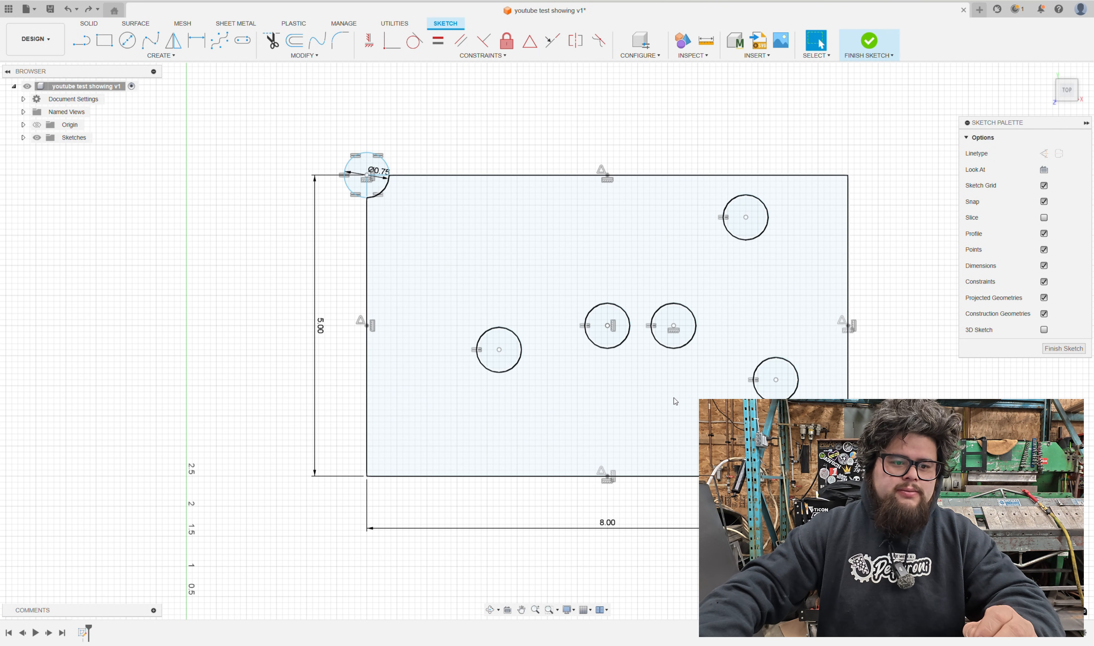
Try a Coincident constraint between the upper-right circle's center and the rectangle's upper-right corner, and undo it
click(388, 43)
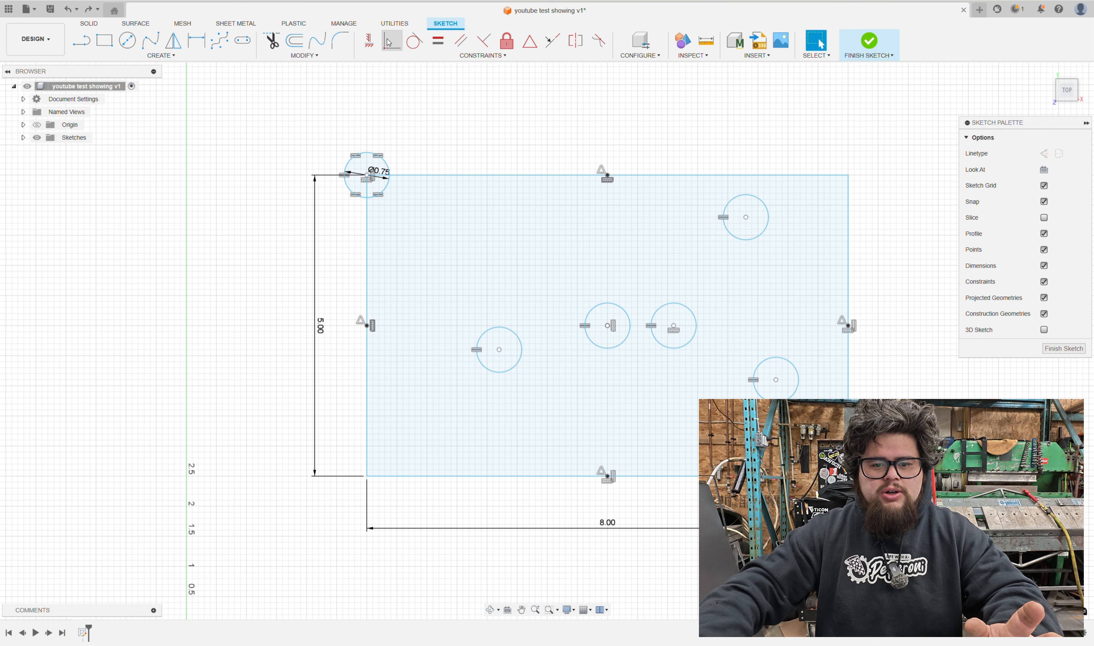
click(746, 216)
click(848, 176)
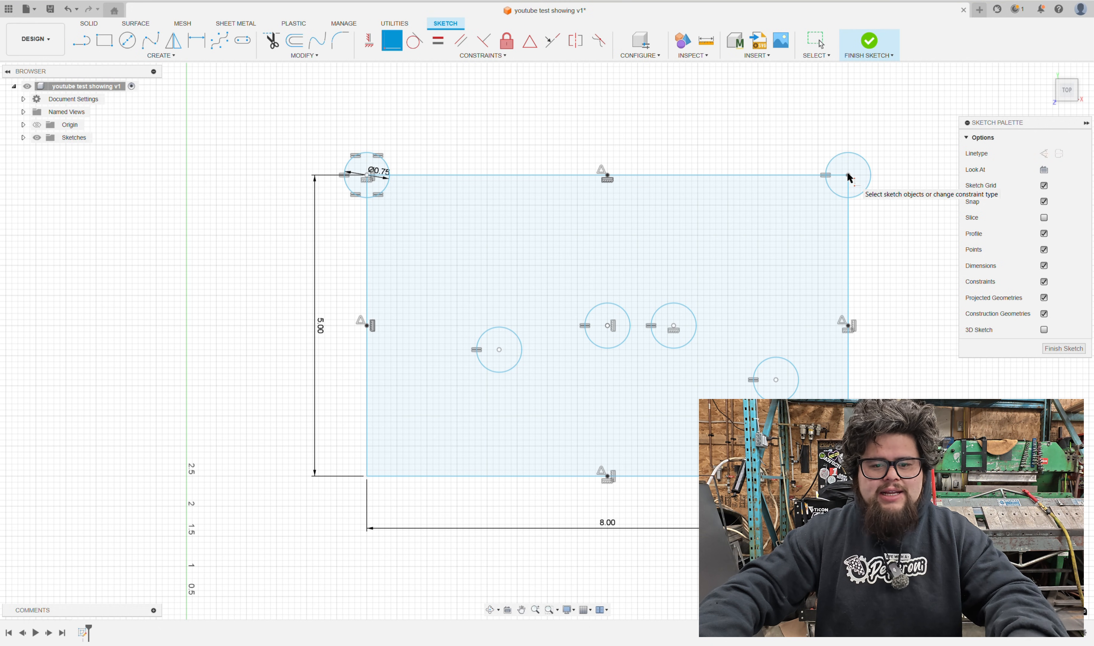
key(Escape)
key(ctrl+z)
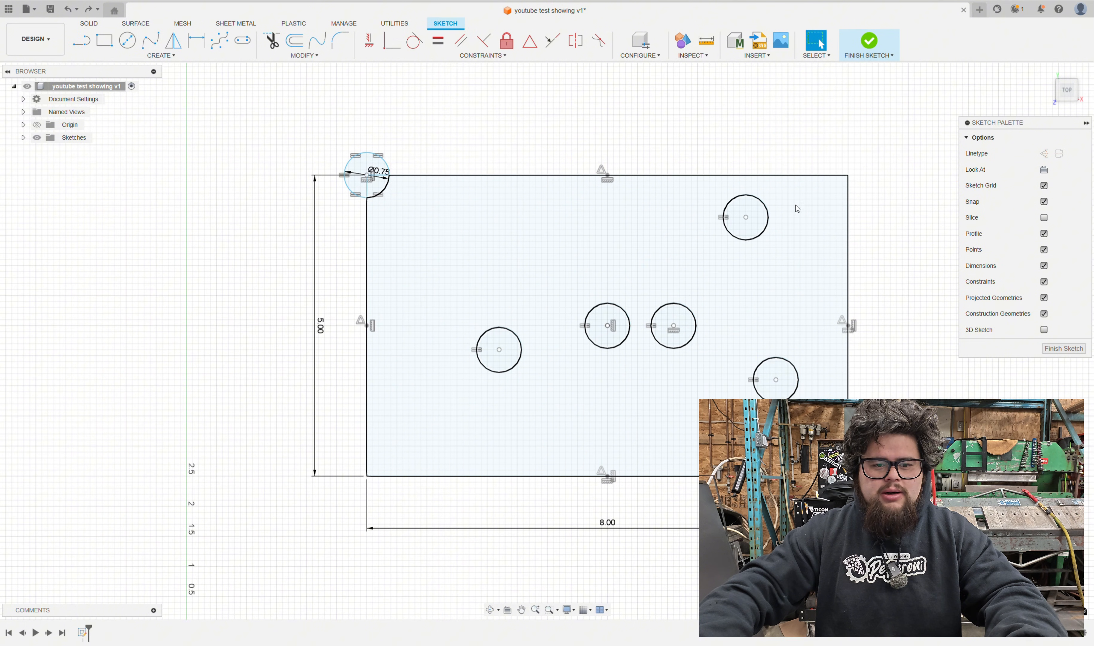
Delete the circle near the rectangle's upper-right corner
click(746, 217)
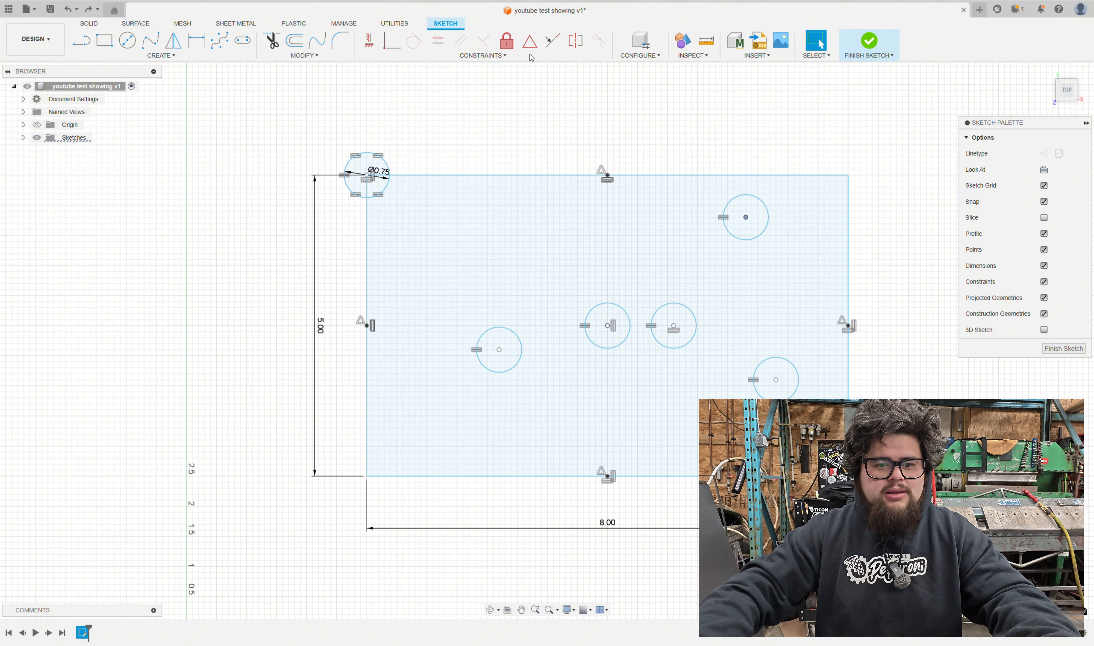
click(400, 46)
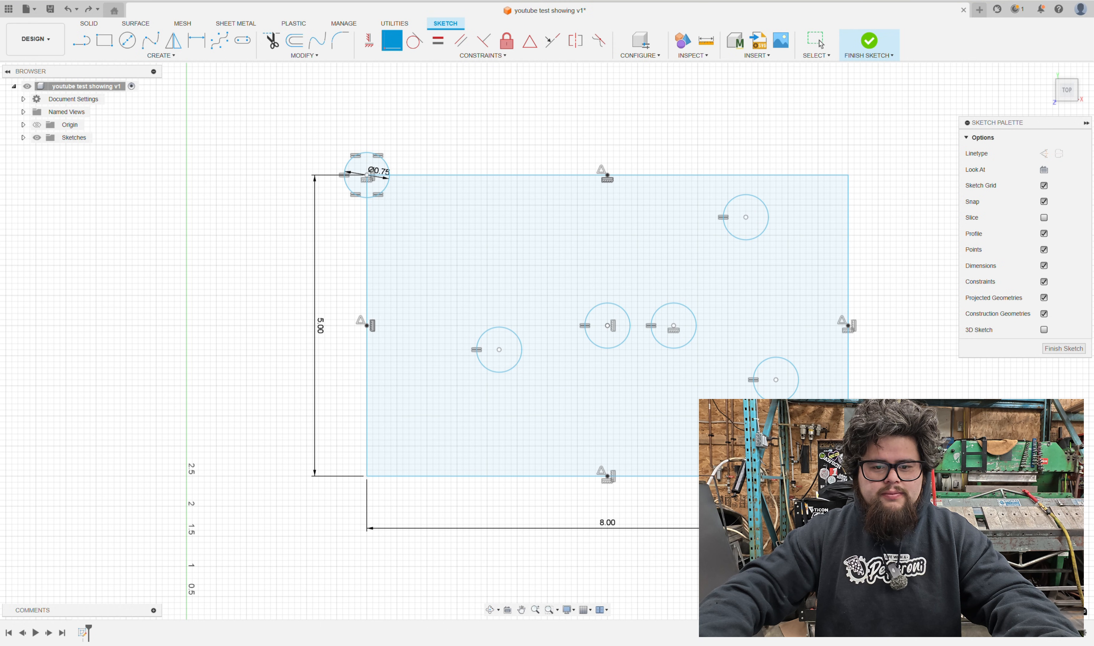
click(746, 216)
key(Delete)
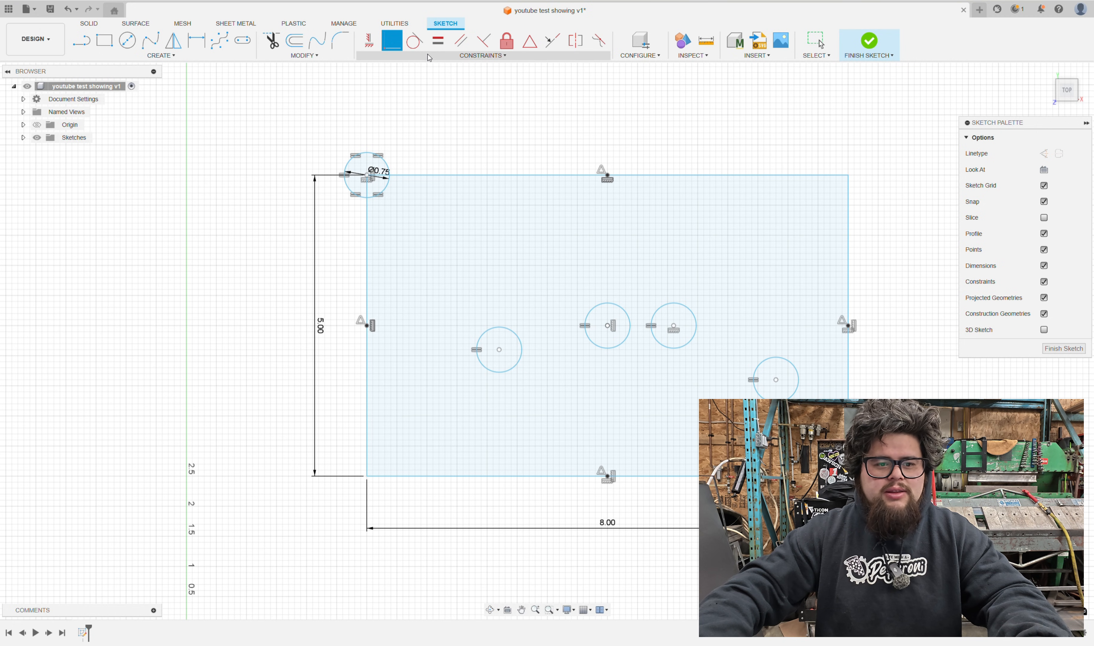
Make the rightmost circle inside the rectangle tangent to the rectangle's top edge, and slide it a short way left along that edge
click(415, 48)
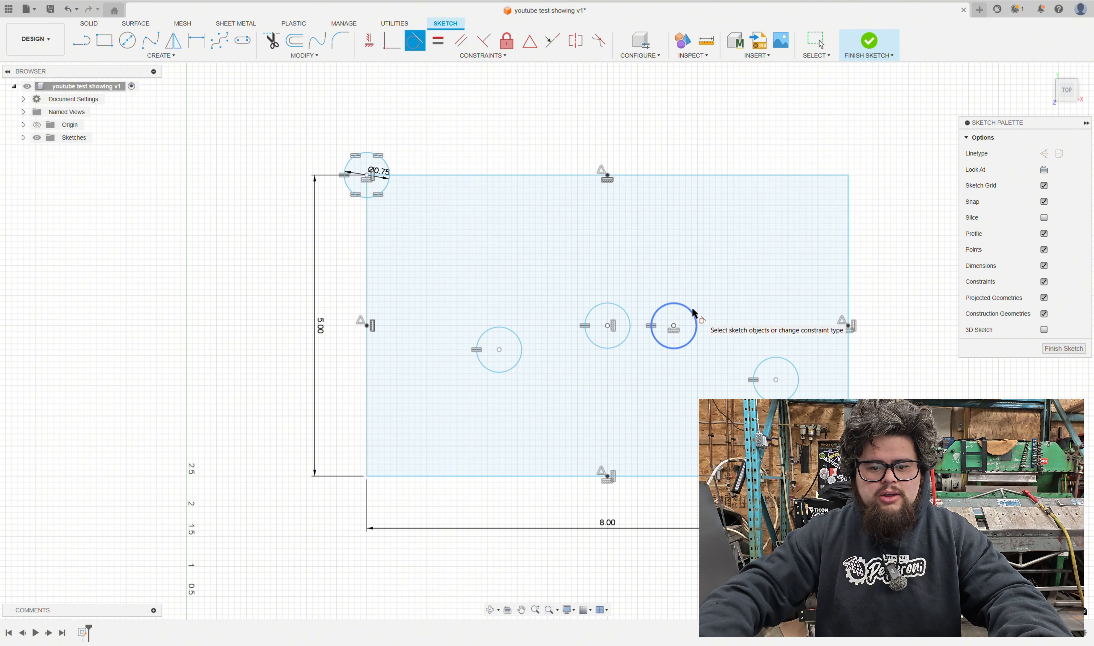
click(785, 361)
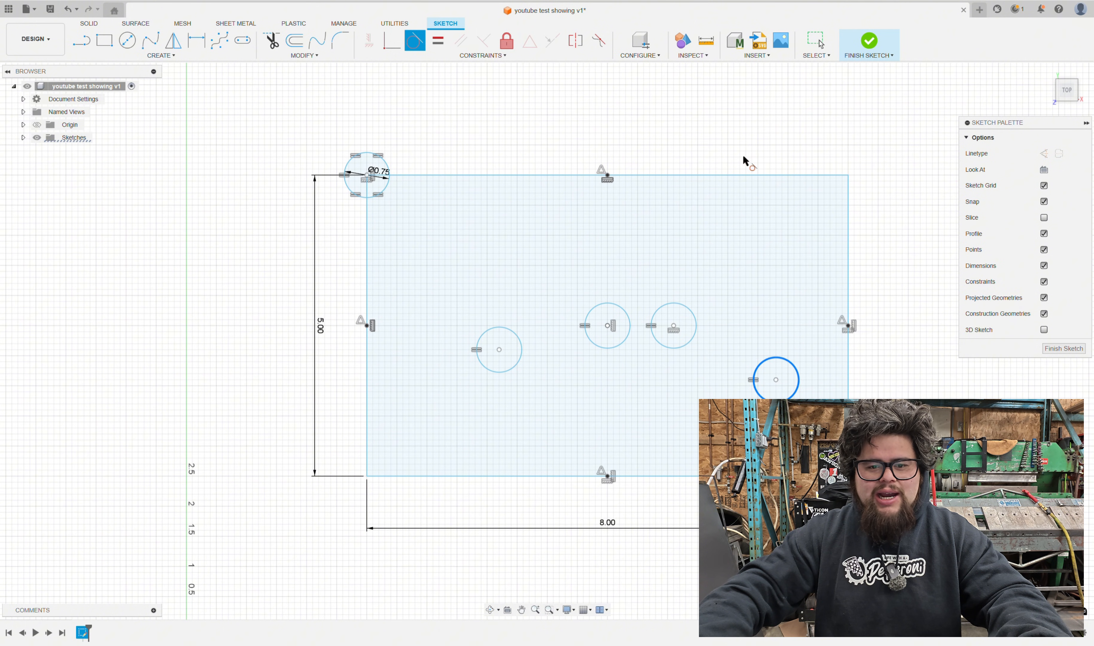
click(737, 175)
scroll(762, 174, up, 5)
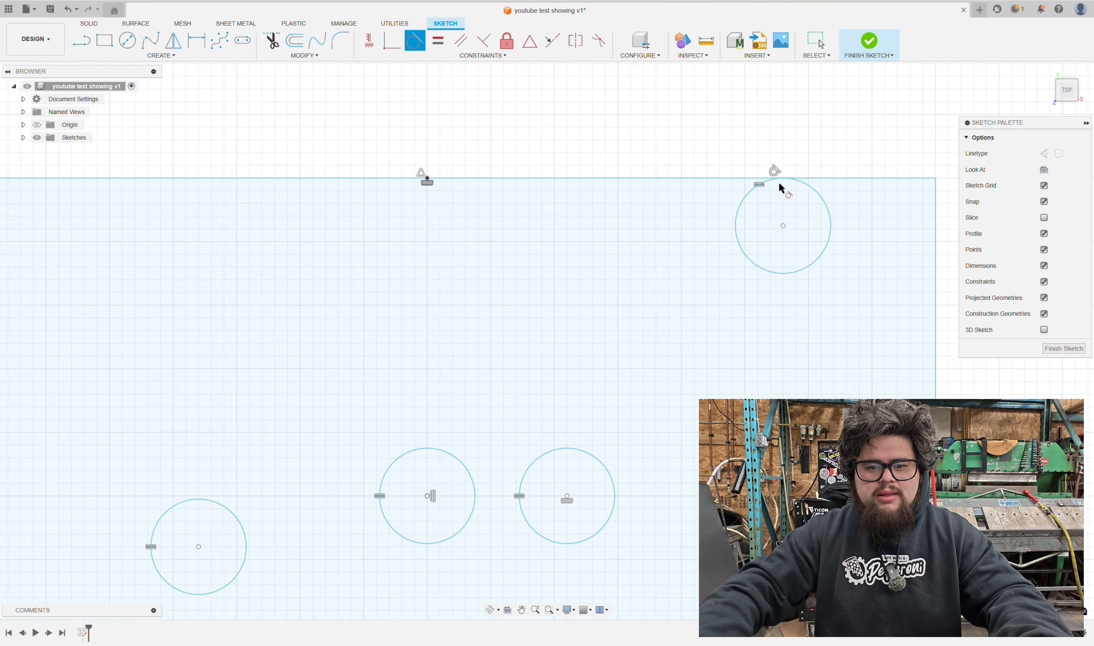
scroll(788, 185, up, 1)
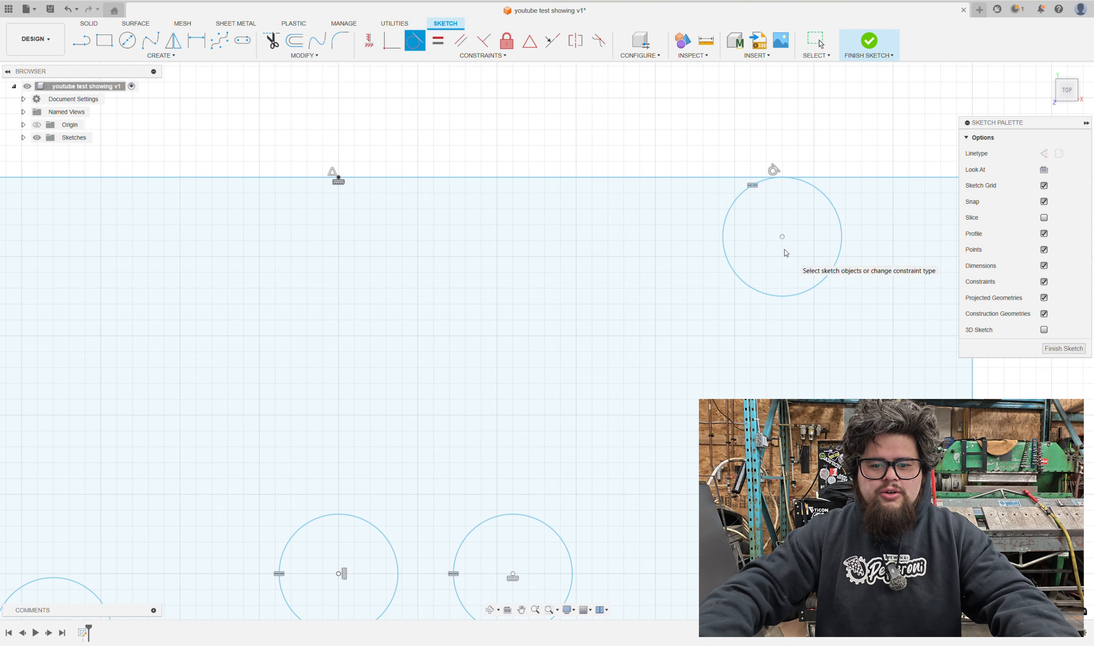
key(Escape)
scroll(783, 251, down, 3)
scroll(784, 251, down, 2)
mouse_move(777, 242)
mouse_down()
mouse_move(701, 244)
mouse_move(676, 288)
mouse_move(746, 241)
mouse_move(721, 245)
mouse_up()
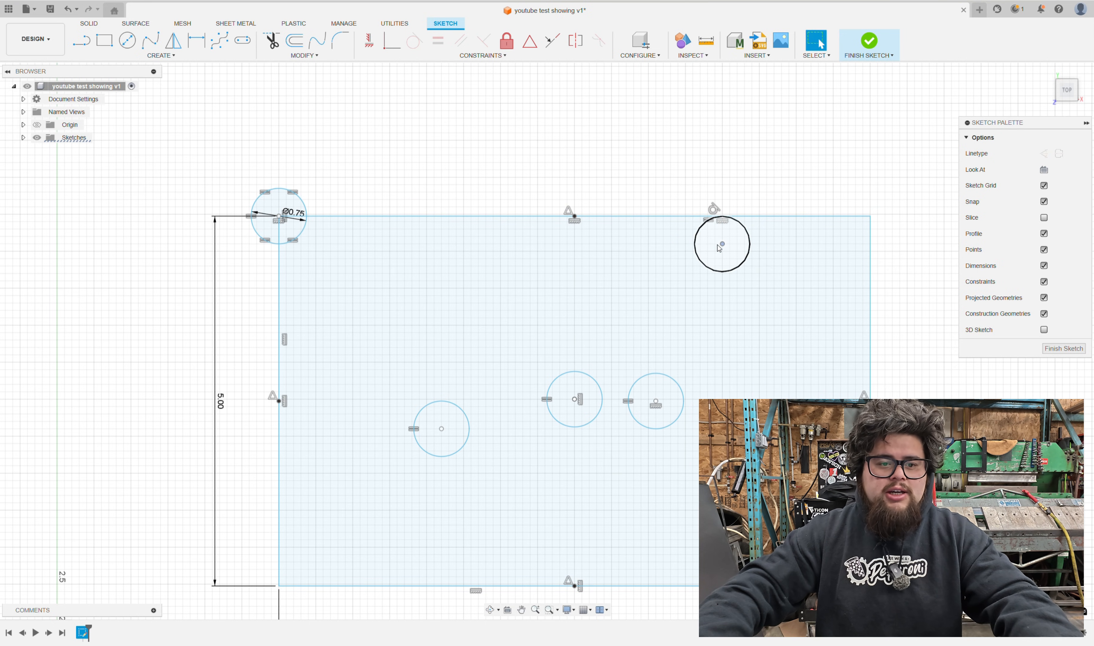
scroll(727, 243, down, 3)
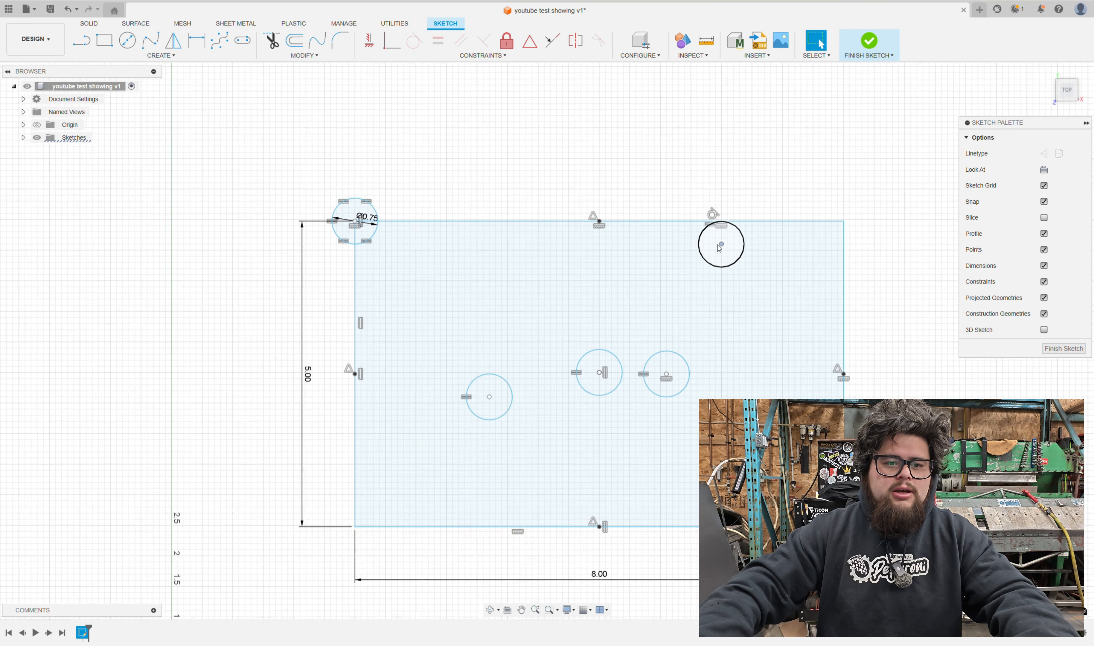
click(752, 141)
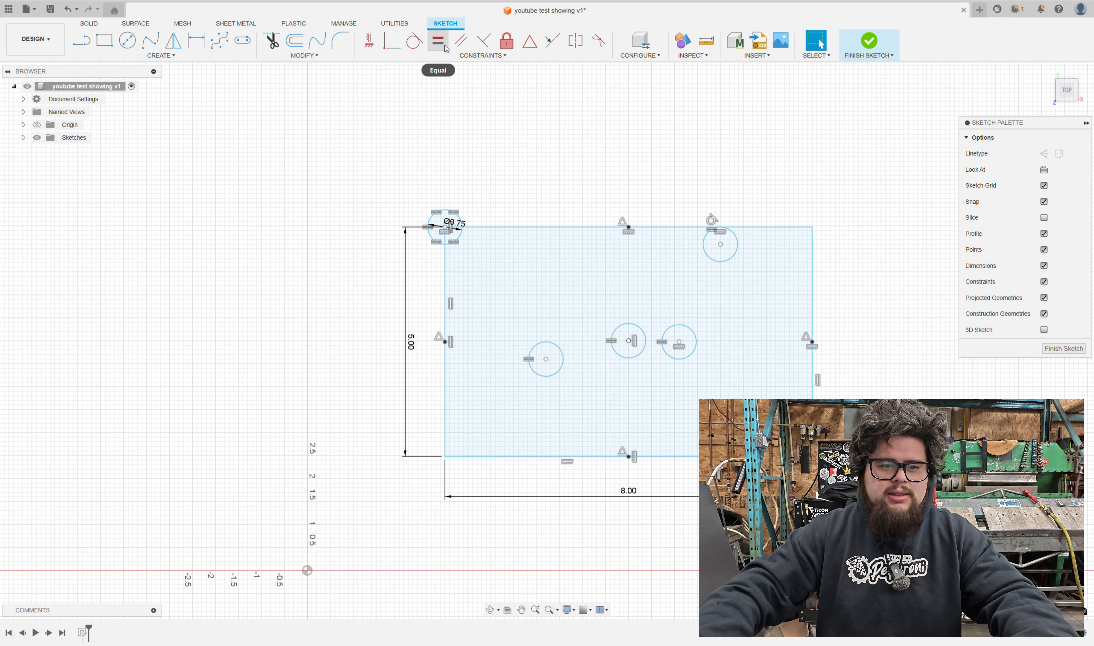
Draw a slightly slanted line in the empty area right of the rectangle and a vertical line beside it
click(461, 44)
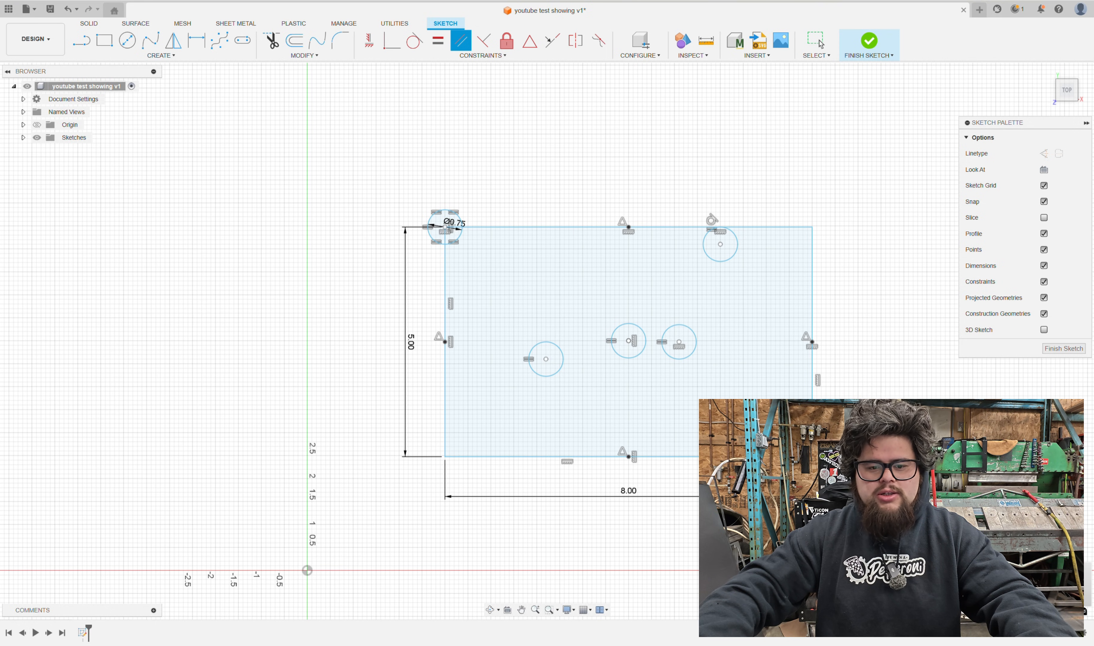
scroll(843, 335, down, 2)
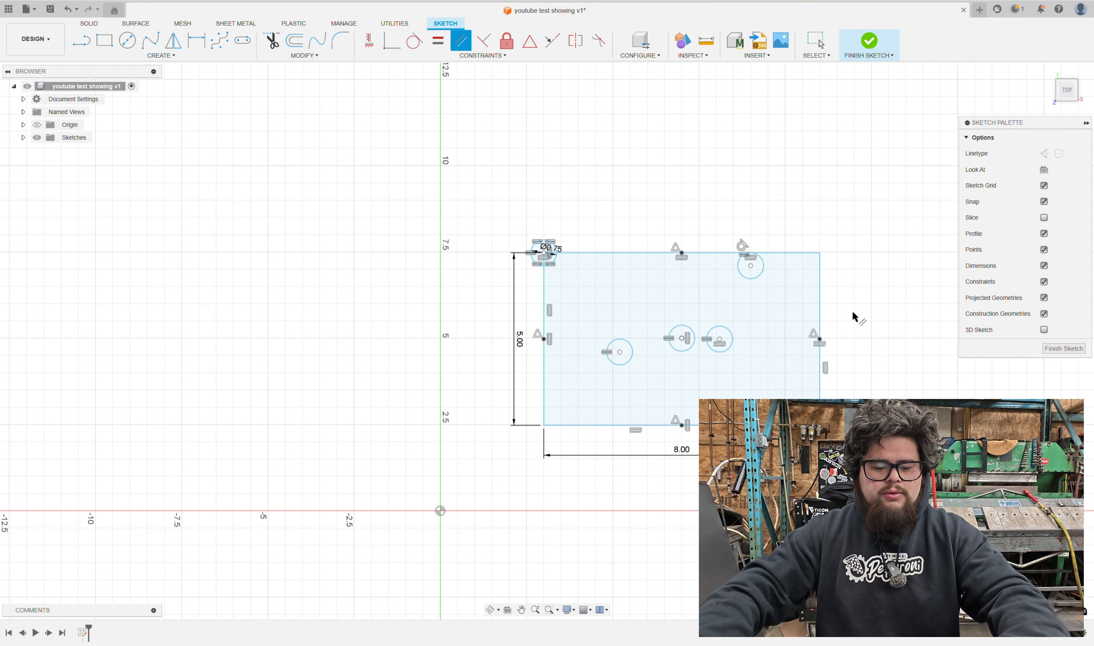
middle_drag(852, 317, 653, 337)
key(Escape)
key(l)
click(692, 228)
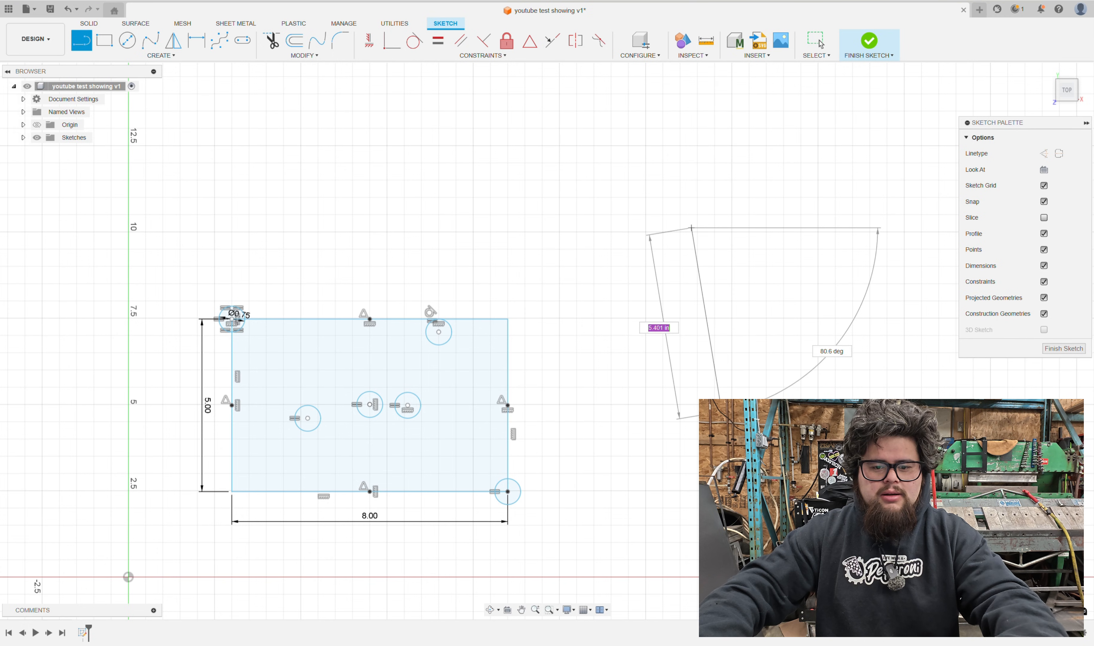
click(722, 430)
key(Escape)
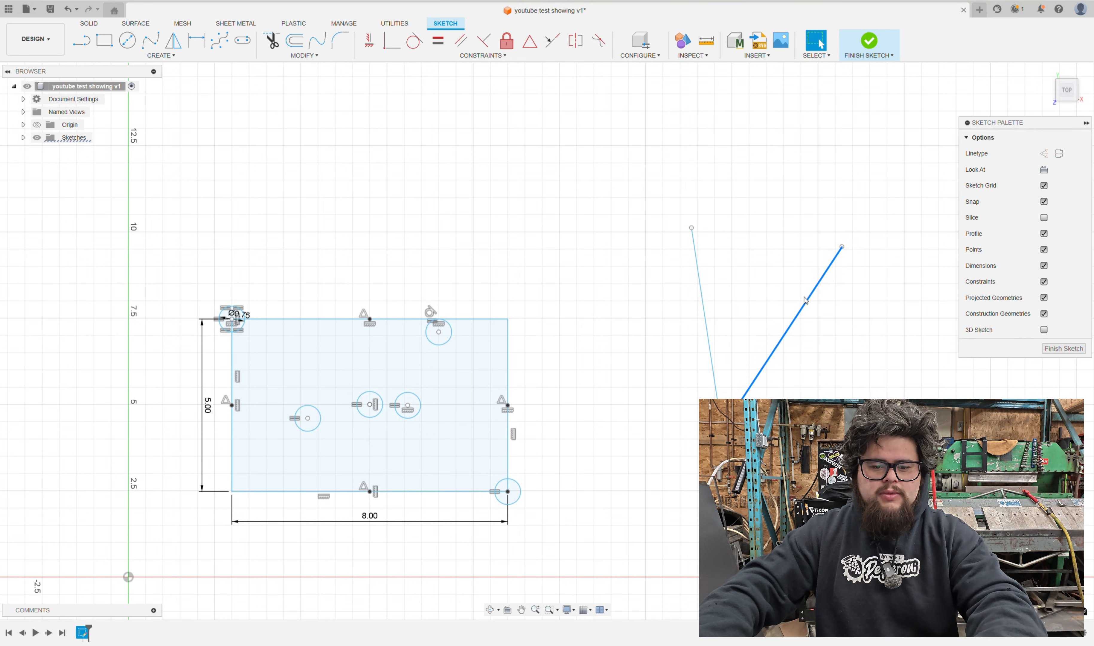
key(l)
click(767, 214)
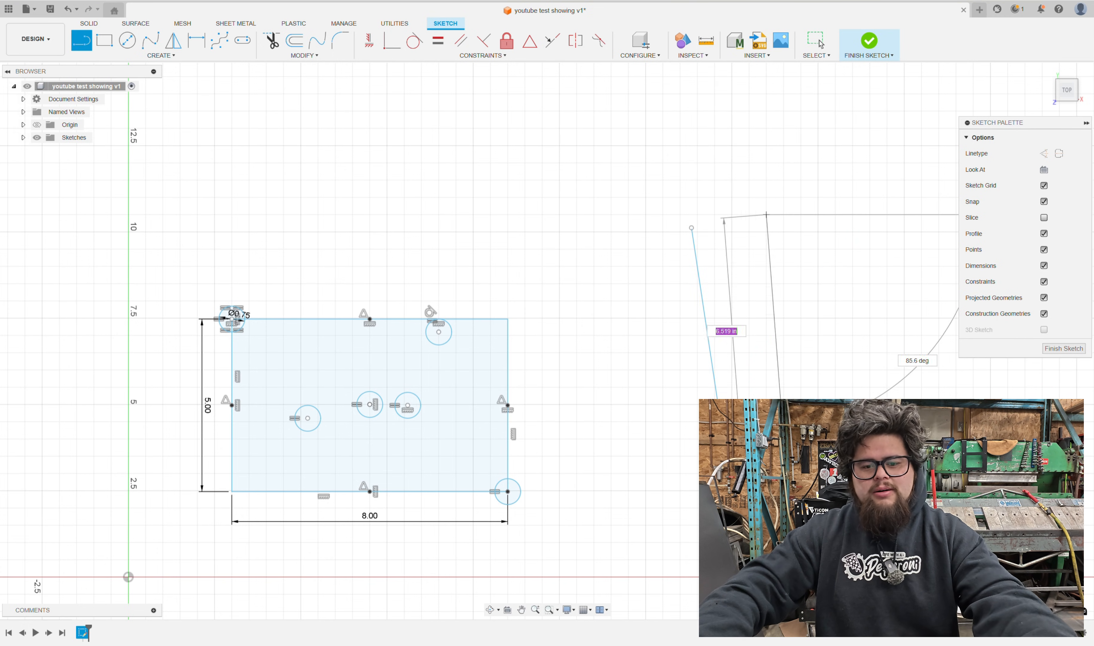
click(766, 428)
key(Escape)
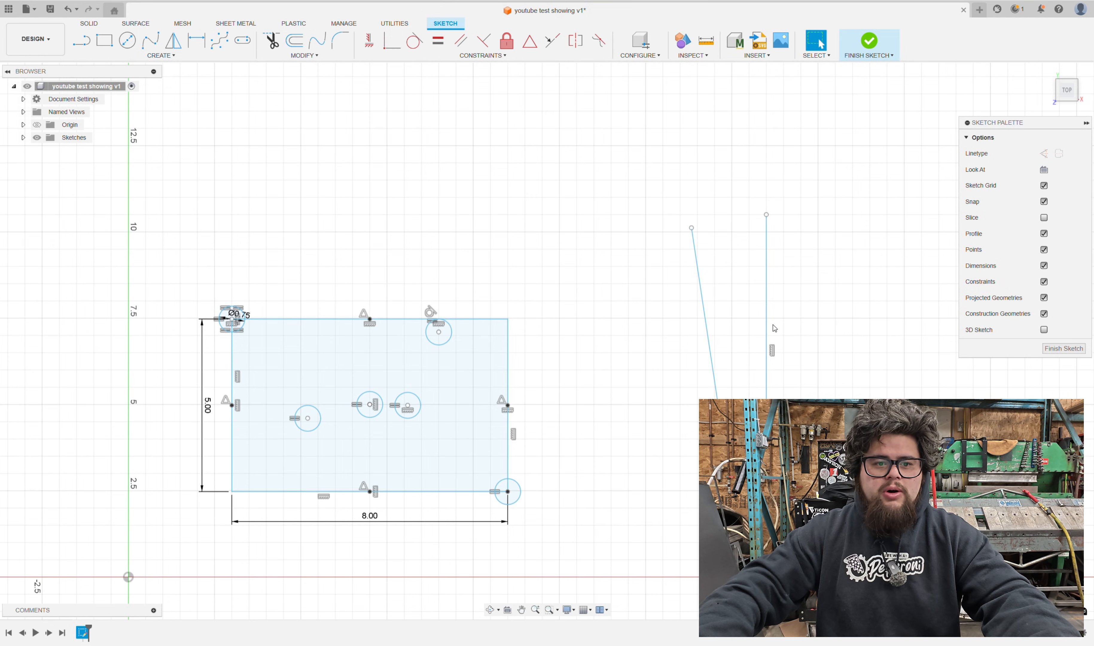
Apply a Parallel constraint between the vertical line and the slanted line beside it
click(464, 42)
click(766, 291)
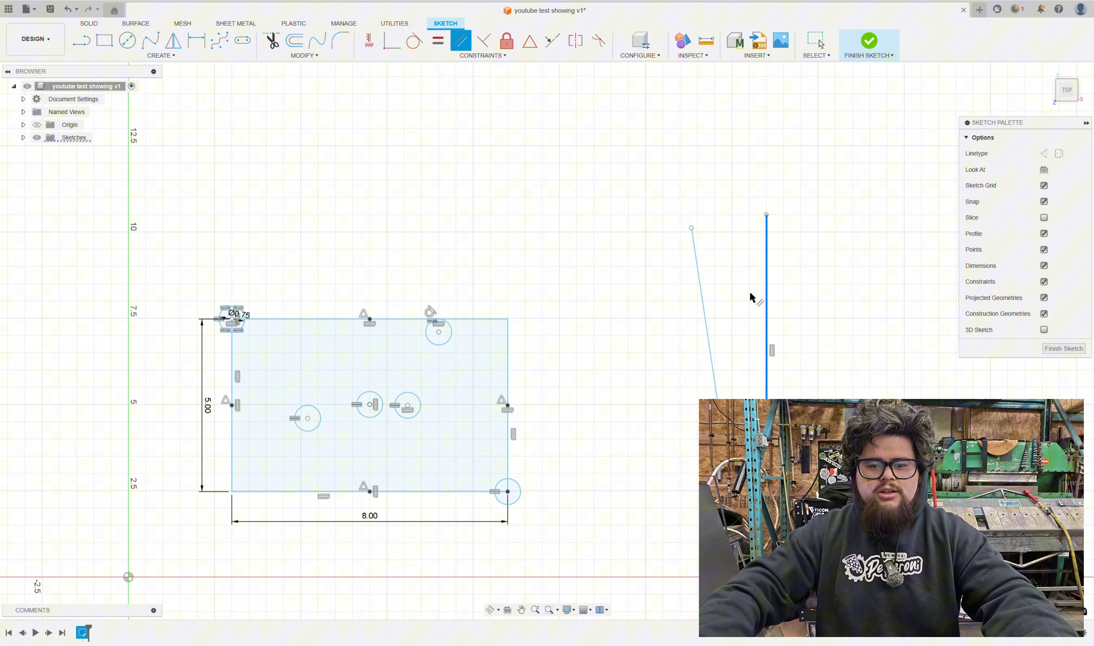
click(704, 306)
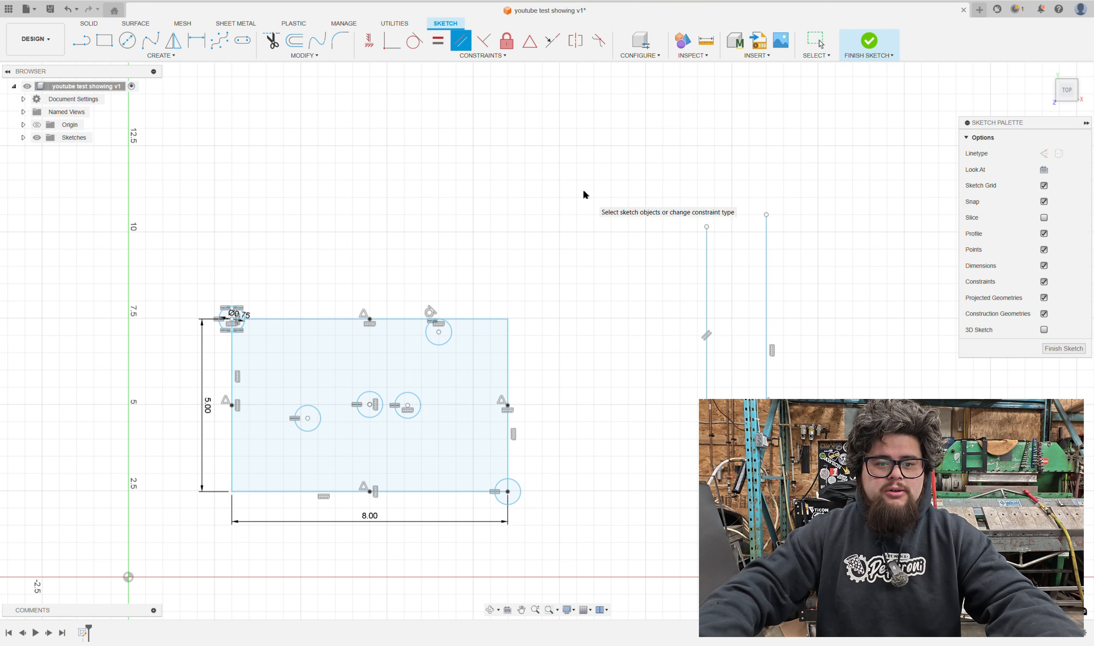
key(Escape)
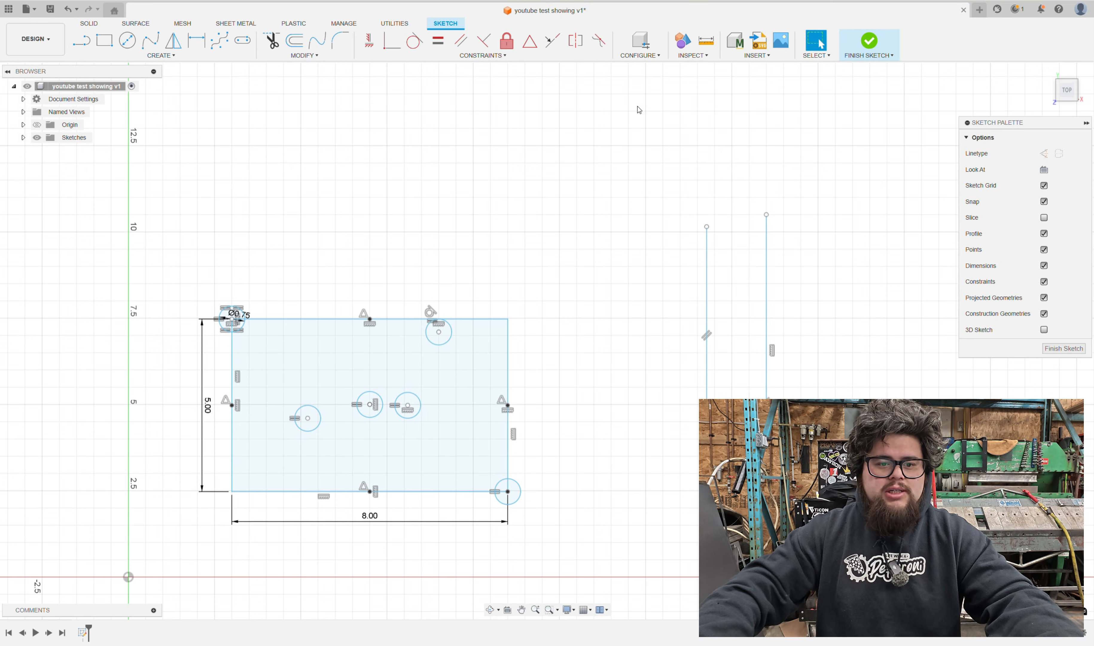
Constrain the center of the leftmost circle inside the rectangle to the midpoint of the separate vertical line
click(526, 41)
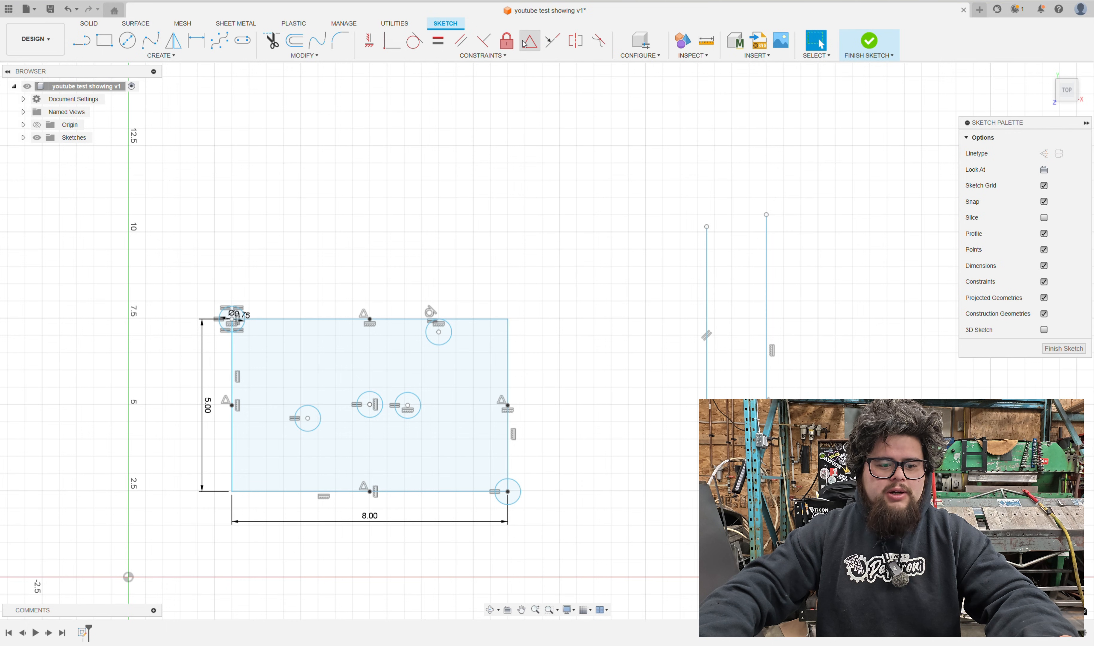
click(307, 419)
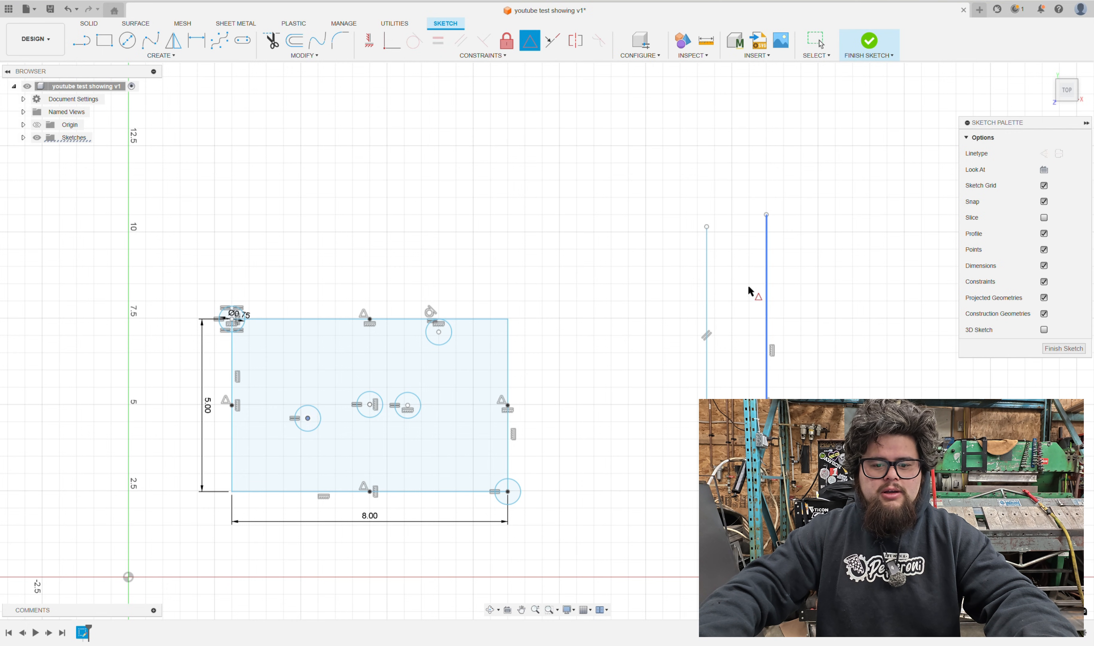
click(766, 323)
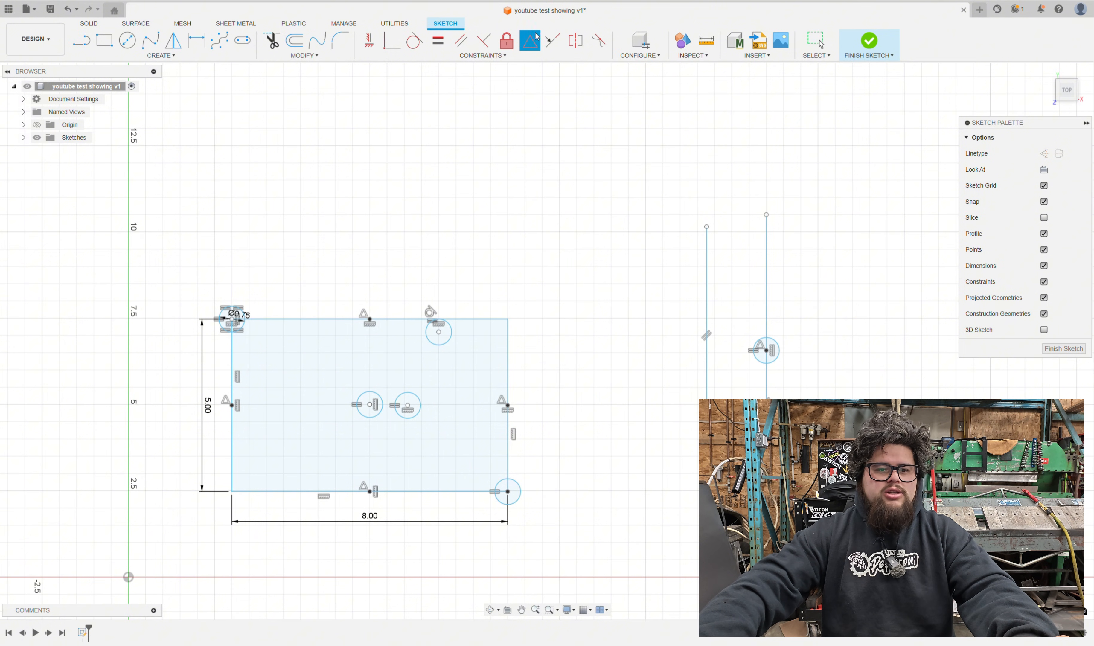
click(487, 57)
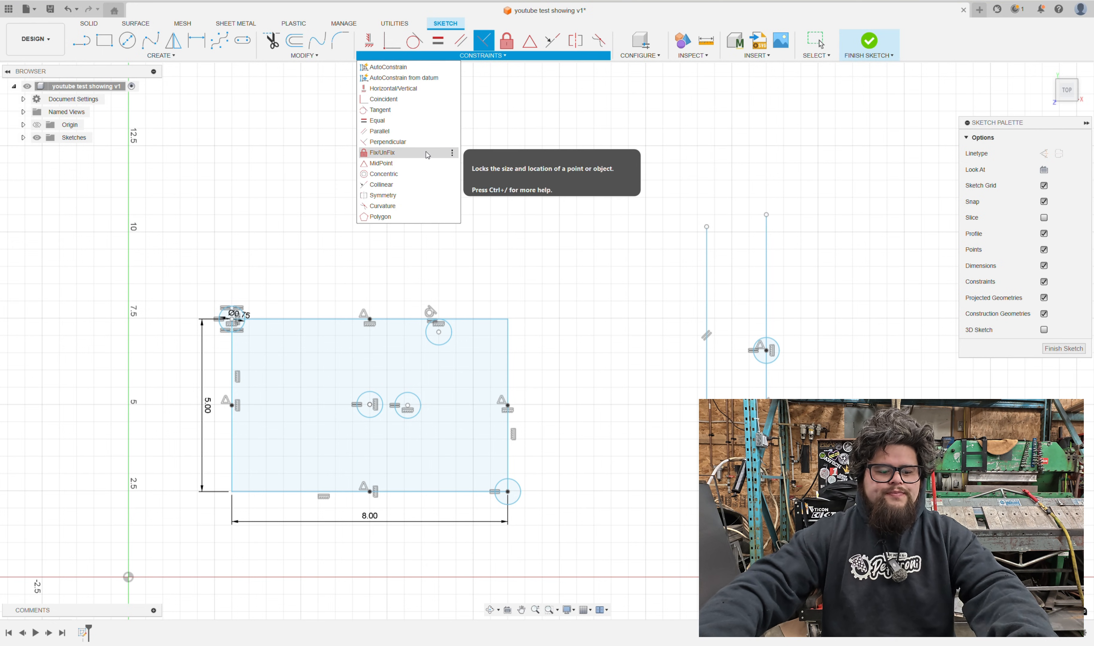
key(Escape)
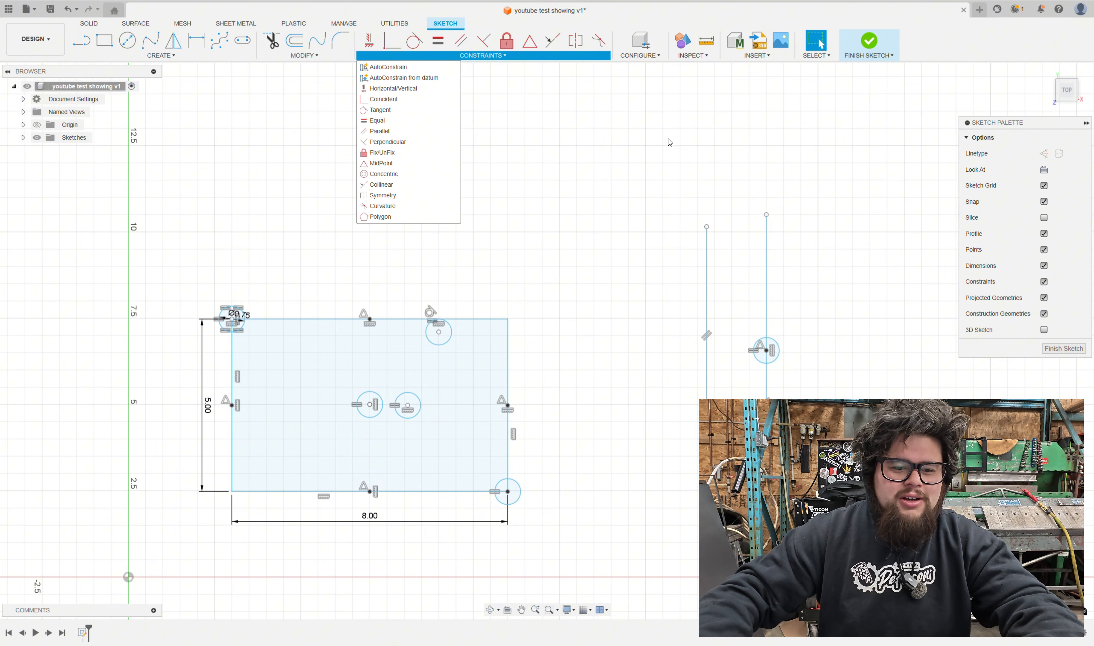
click(678, 335)
Slide the tangent circle further left along the rectangle's top edge, closer to the edge's midpoint
middle_drag(524, 313, 599, 189)
scroll(521, 214, up, 3)
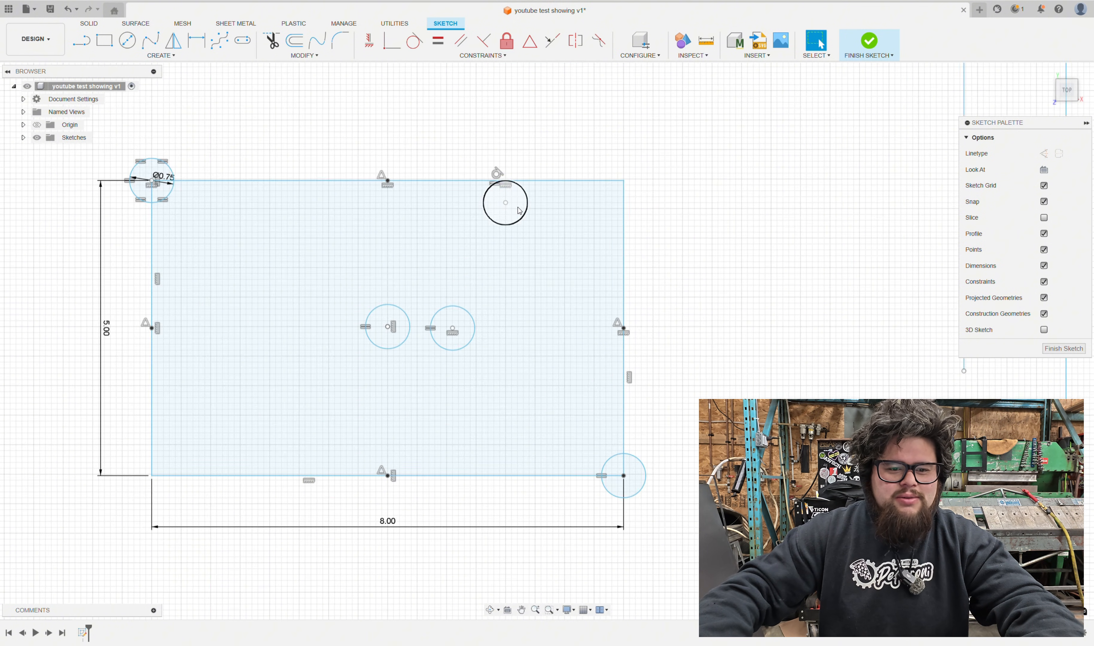
click(509, 205)
drag(508, 205, 446, 196)
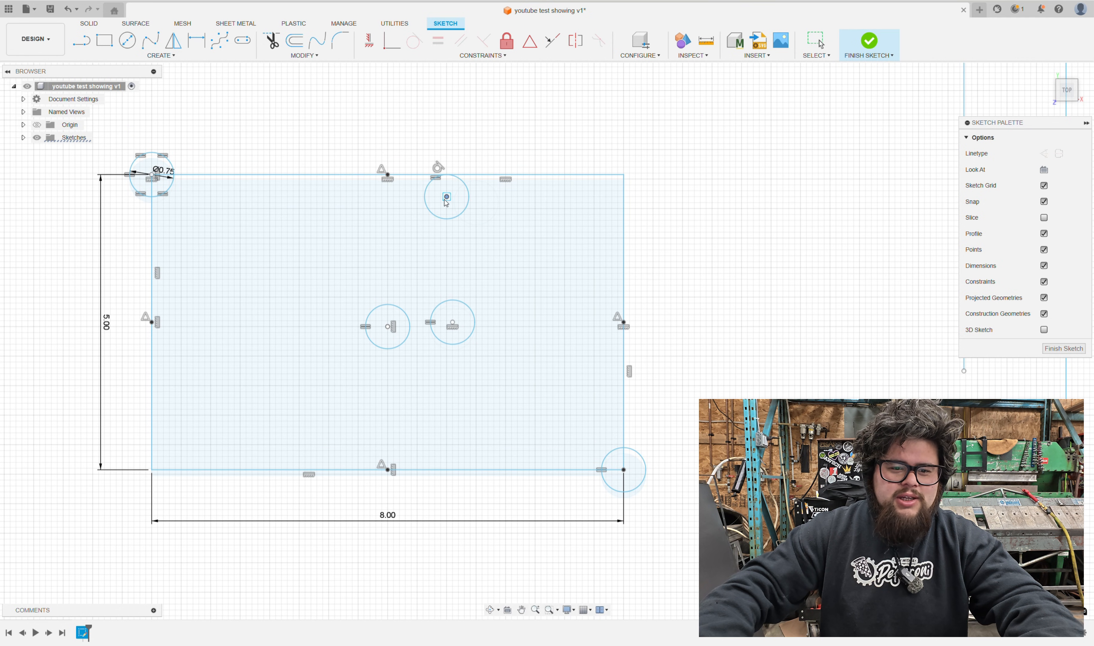
Select all four sides of the rectangle and lock them with the Fix/UnFix constraint
double_click(591, 175)
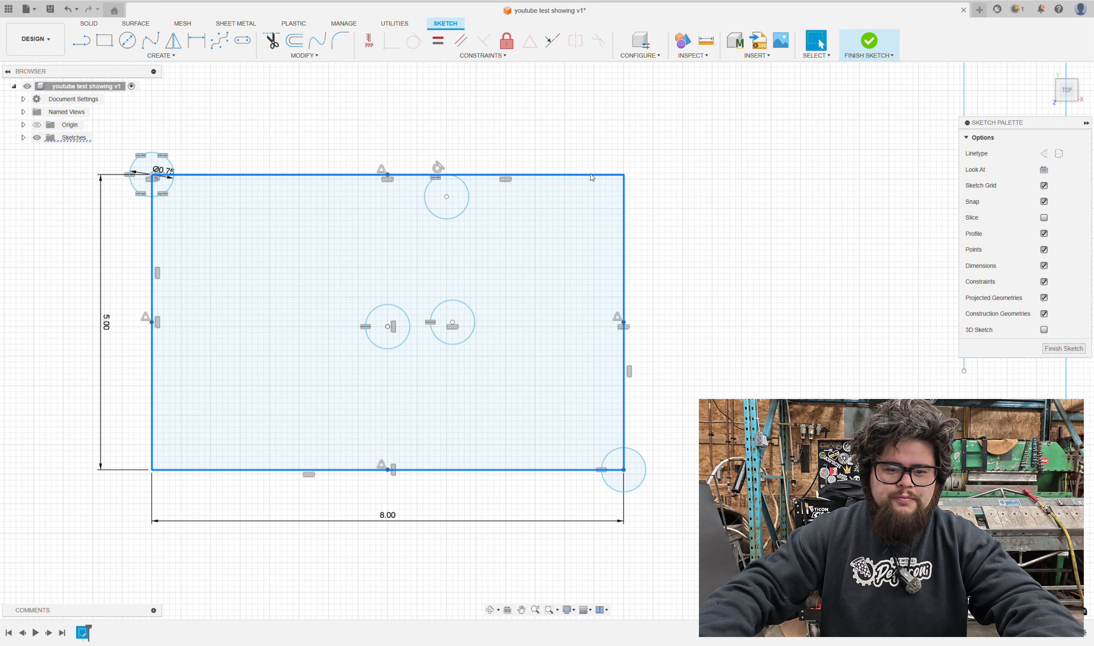
right_click(591, 175)
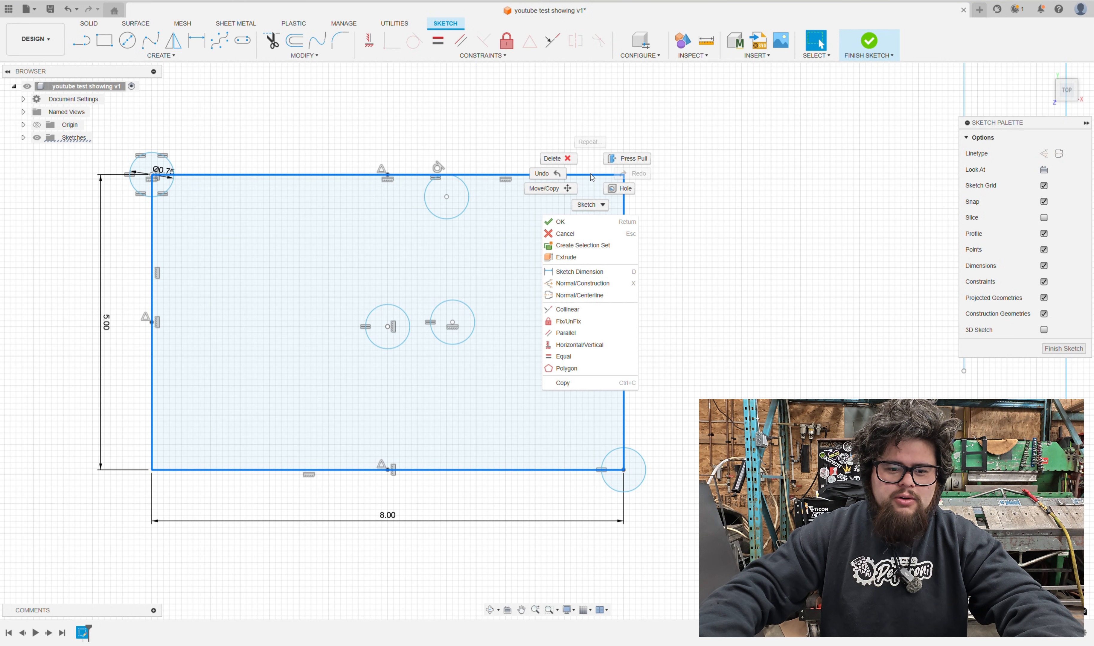
click(595, 321)
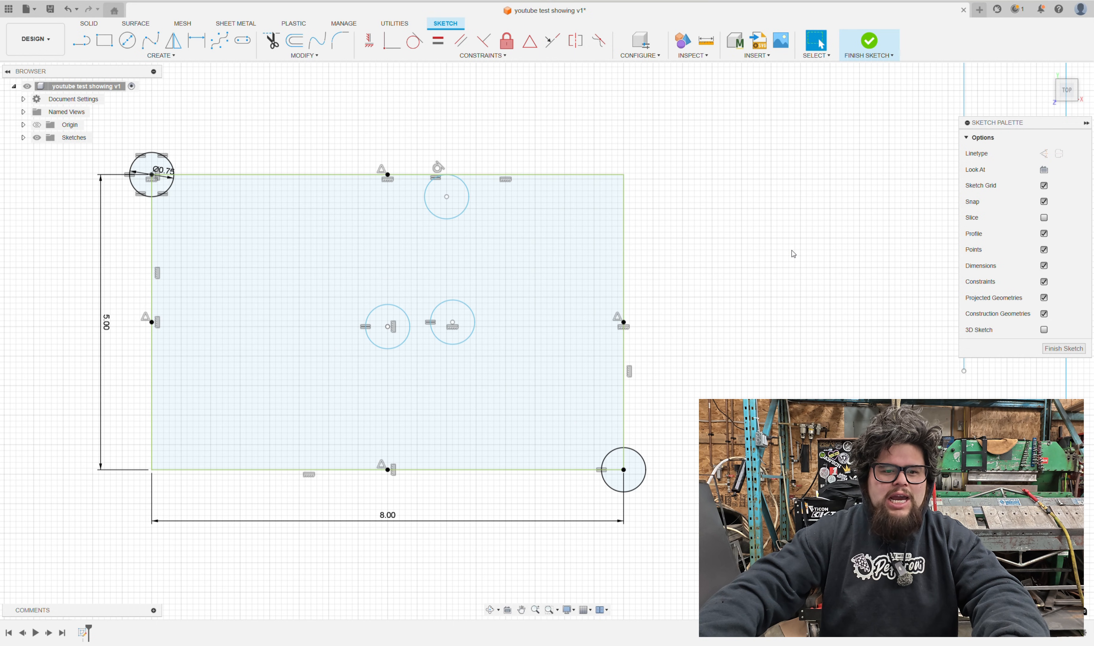
Try to move the tangent circle's center sideways along the top edge with Move/Copy
click(447, 197)
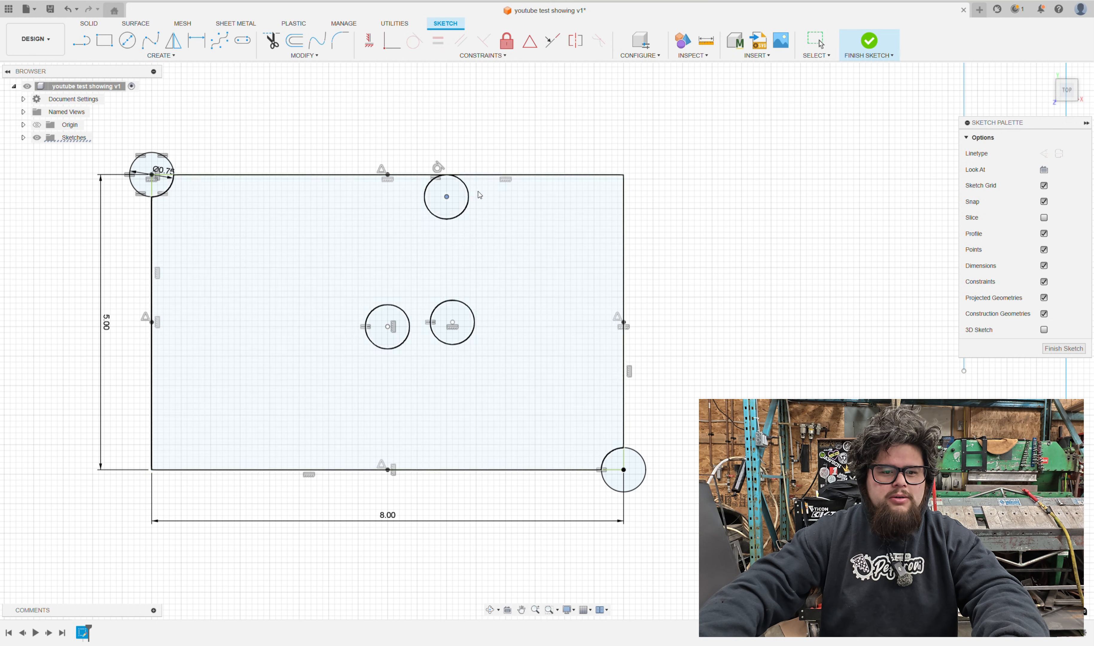
click(435, 201)
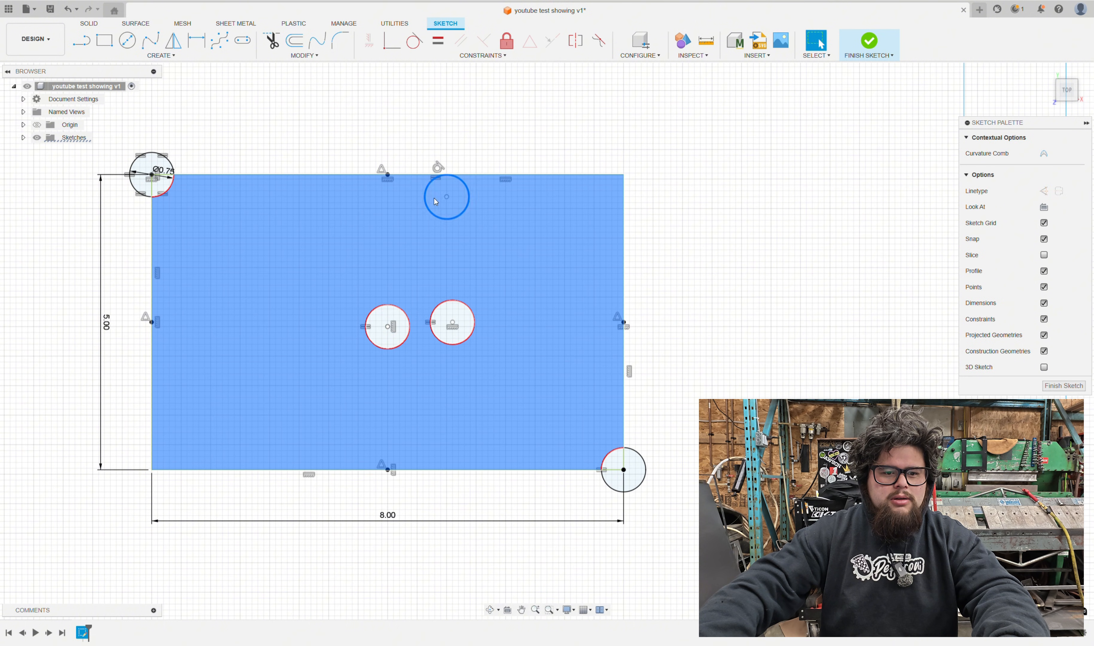
click(446, 197)
key(m)
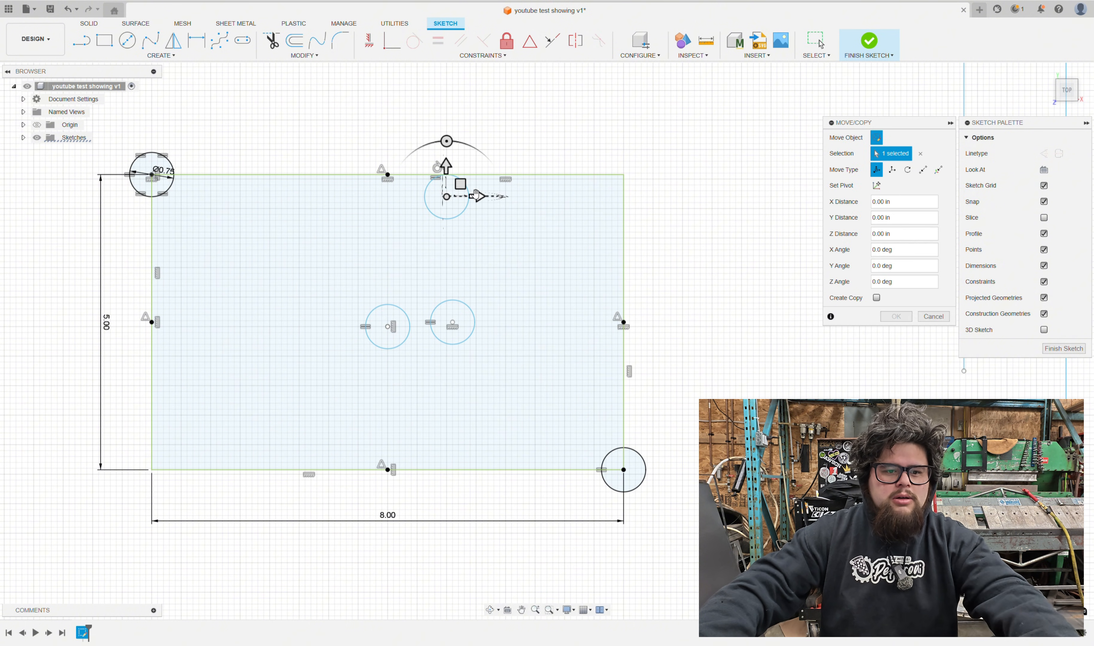
drag(476, 195, 394, 196)
key(Escape)
Delete the tangent constraint between the upper circle and the rectangle's top edge
scroll(470, 183, up, 5)
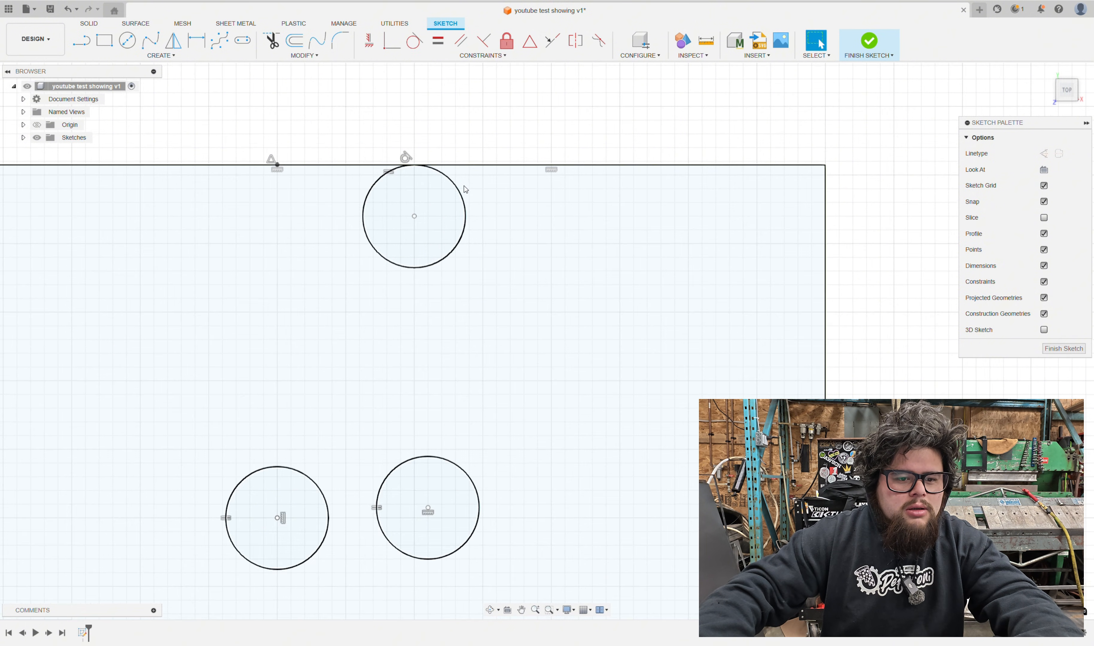
scroll(463, 190, down, 5)
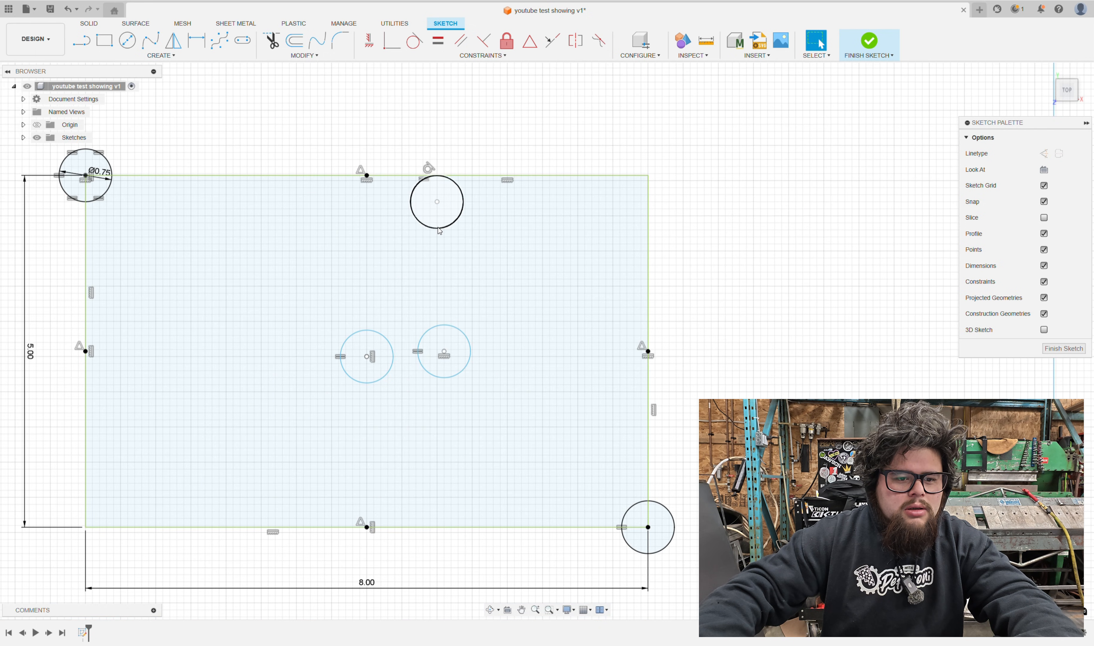
click(463, 189)
key(Escape)
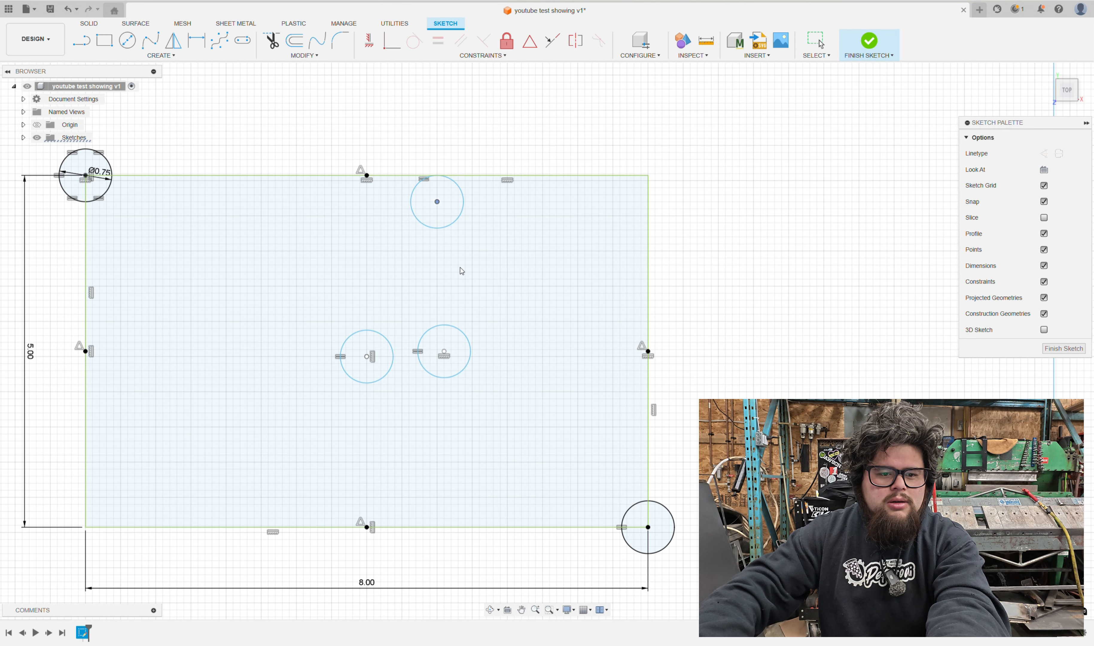
Replace the small circle near the rectangle's top edge with a larger freehand circle in the rectangle's upper-right area
click(458, 227)
key(Delete)
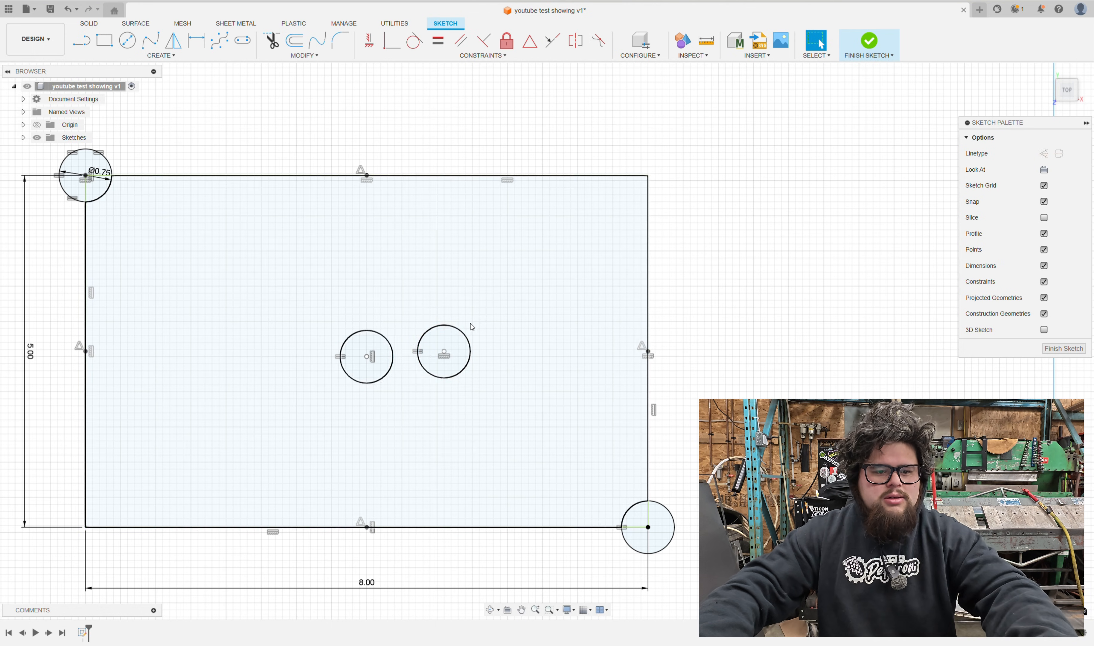
scroll(714, 303, down, 3)
scroll(792, 310, up, 1)
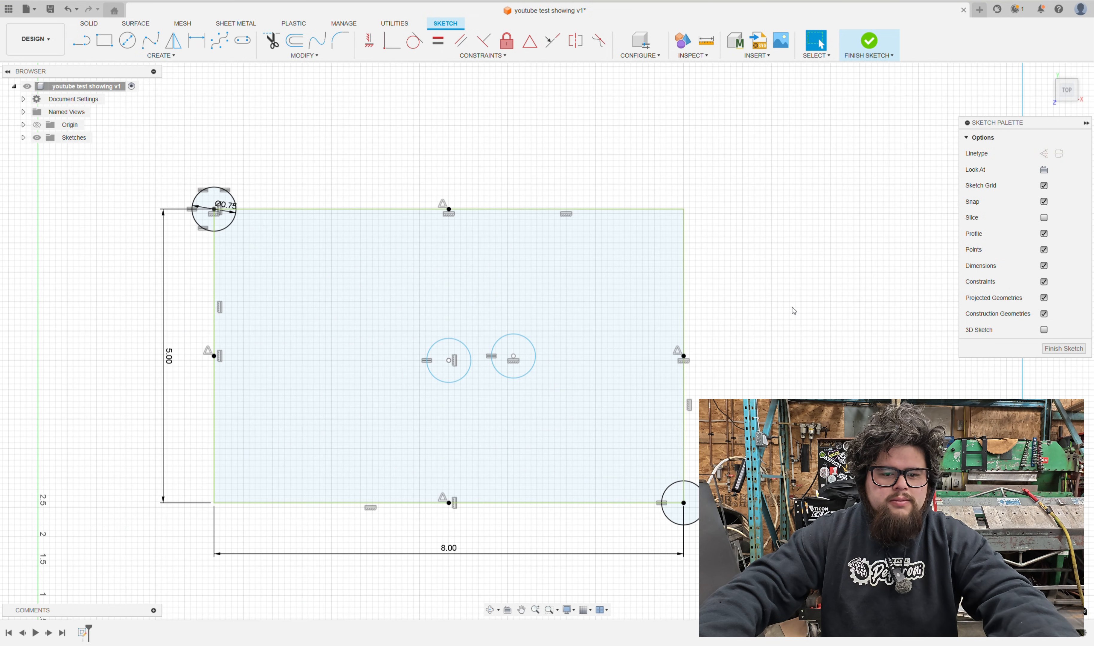
key(c)
click(566, 290)
click(602, 321)
key(Escape)
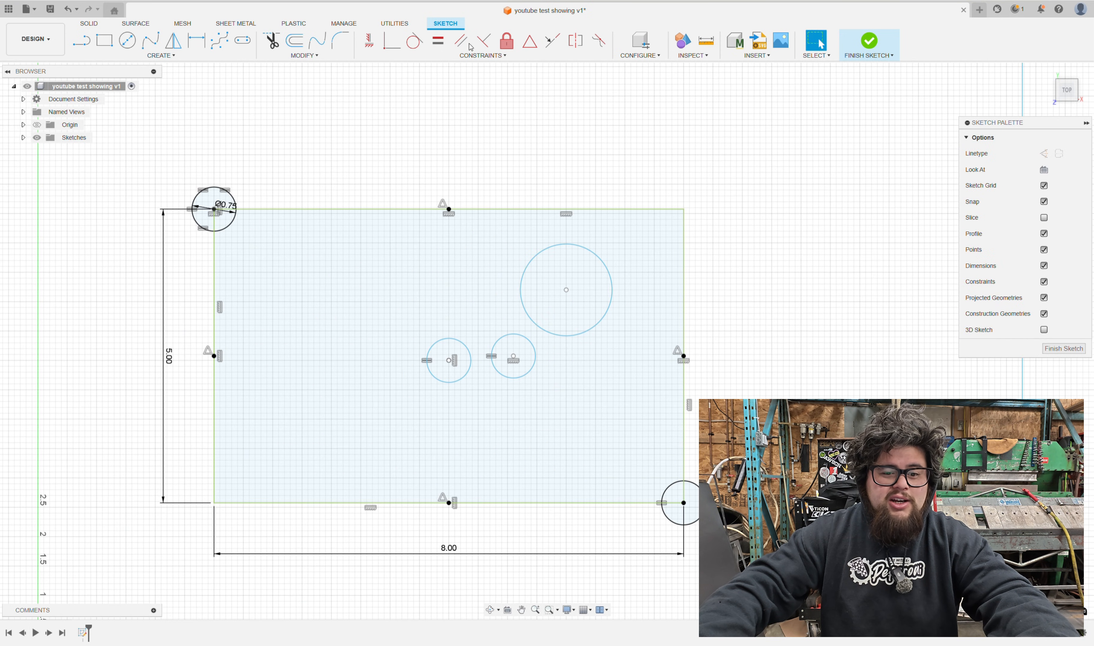
click(414, 40)
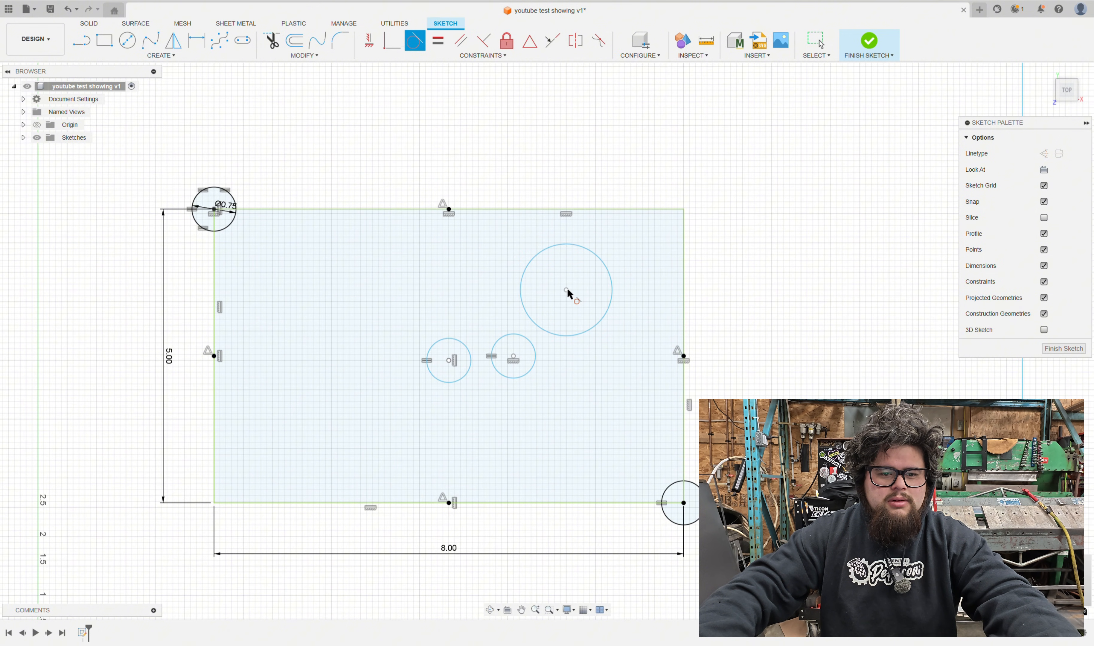
key(Escape)
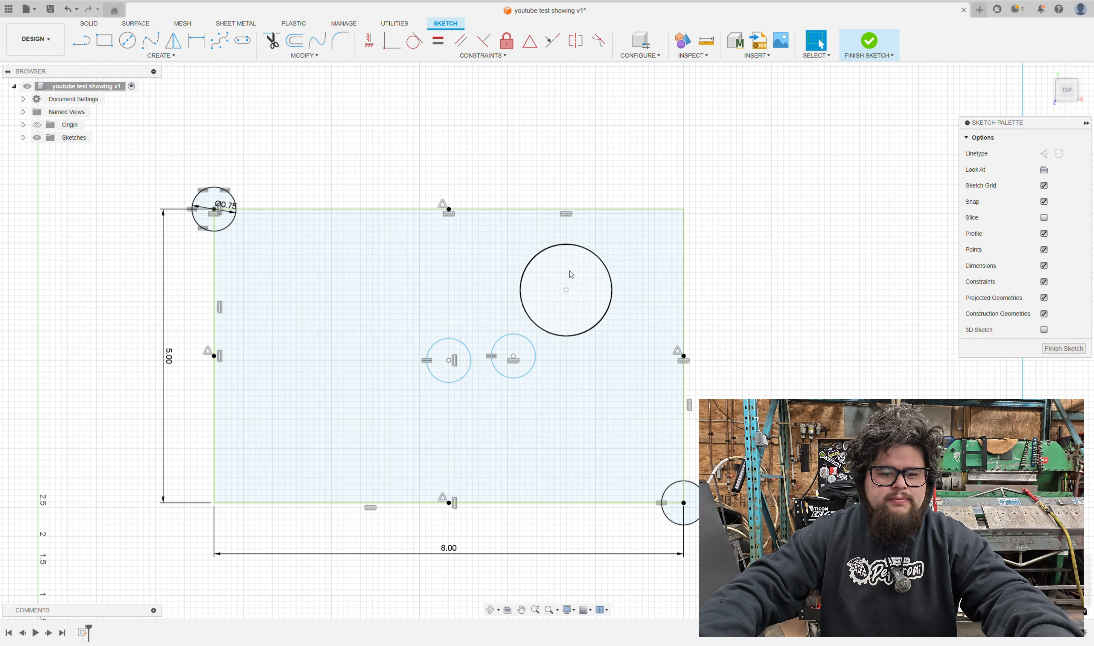
Undo the larger circle, the deletions of the small circle and its tangent constraint, and the Fix on the rectangle's sides
key(ctrl+z)
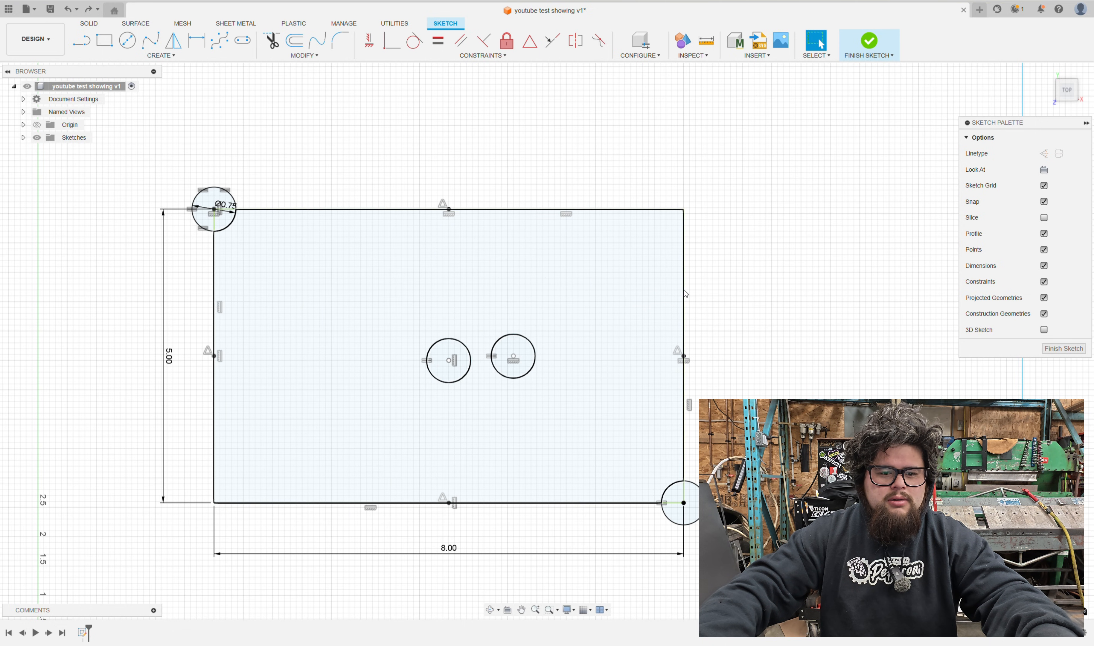
key(ctrl+z)
key(ctrl+z)
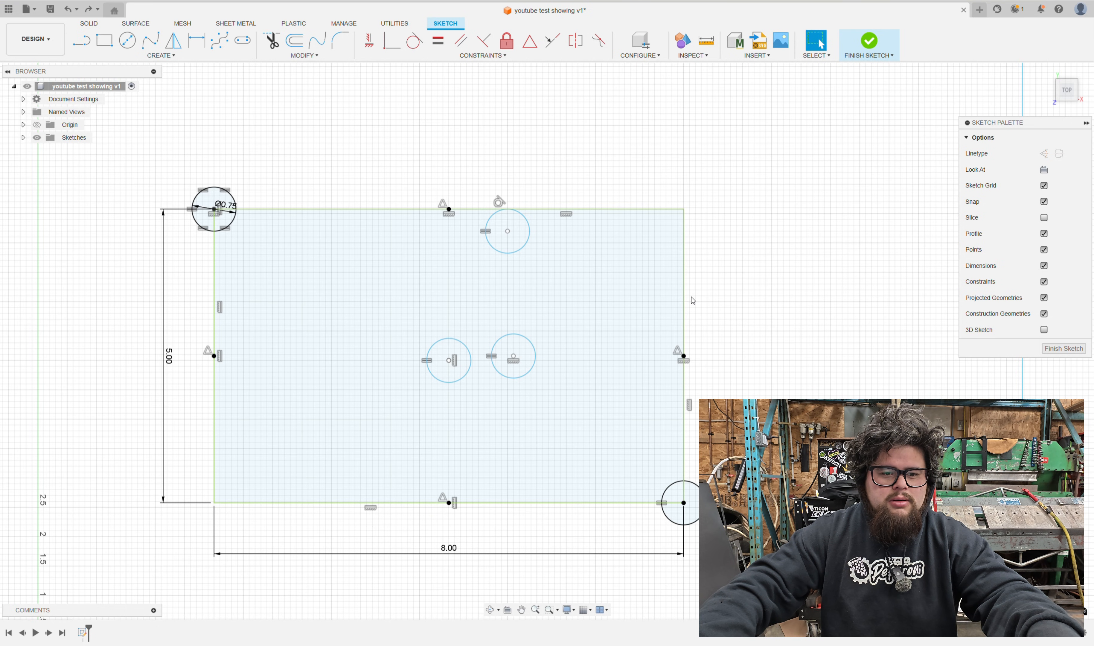
key(ctrl+z)
Slide the tangent circle along the top edge, and move the whole rectangle up and to the right by its lower-right corner
drag(533, 222, 496, 233)
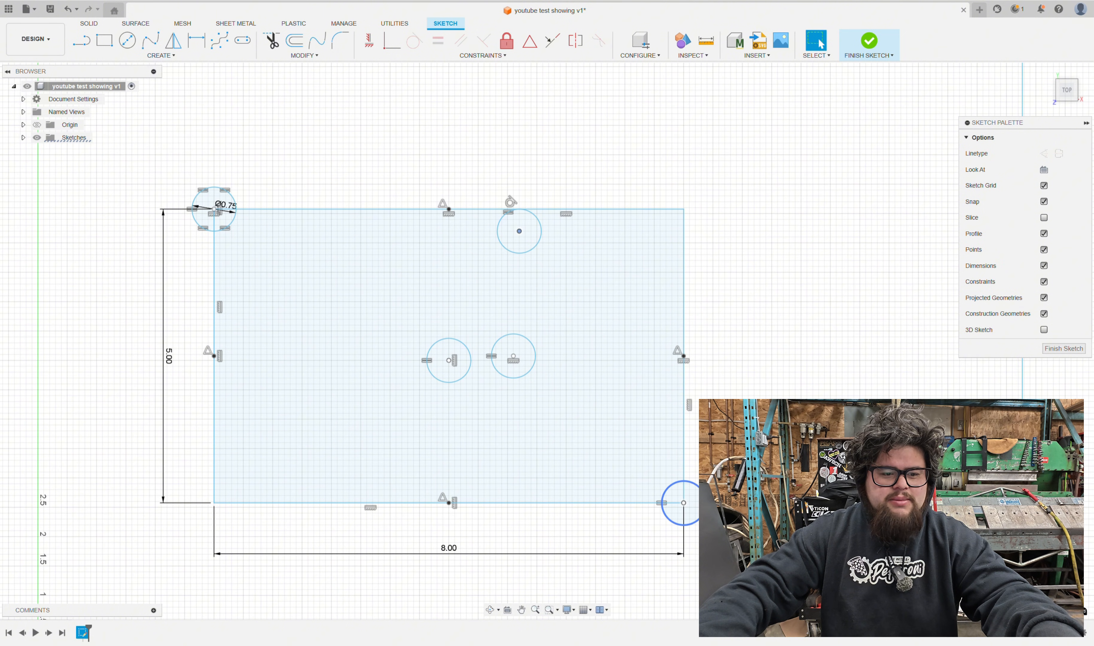
mouse_move(683, 503)
mouse_down()
mouse_move(706, 418)
mouse_move(686, 481)
mouse_move(641, 525)
mouse_move(774, 479)
mouse_up()
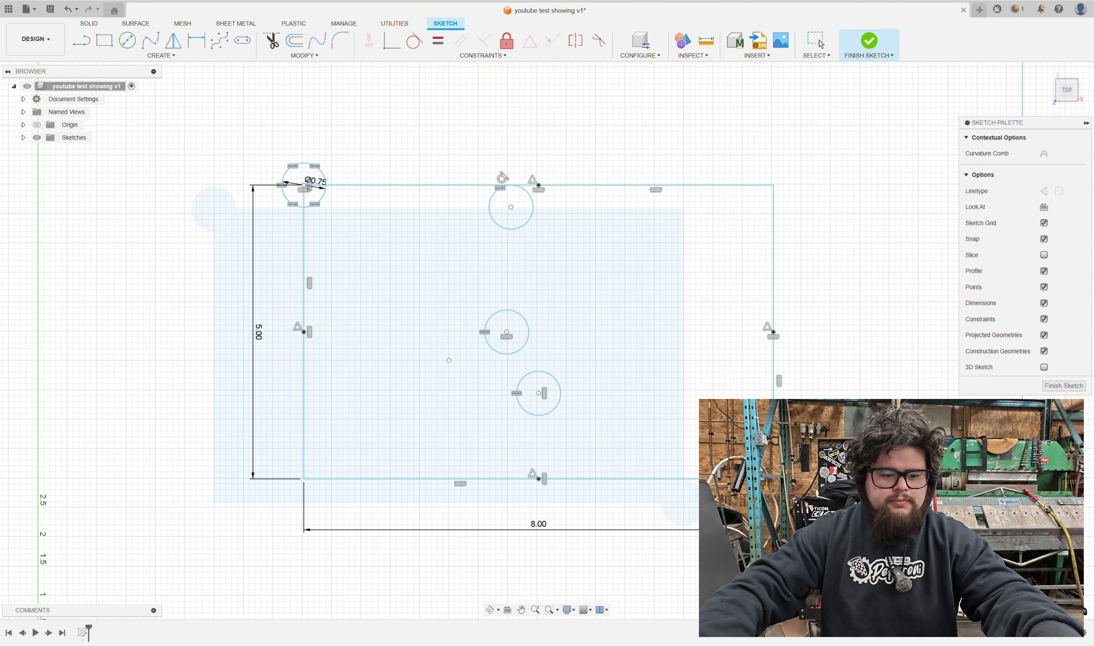
Lock the rectangle's bottom edge with the Fix/UnFix constraint
right_click(346, 483)
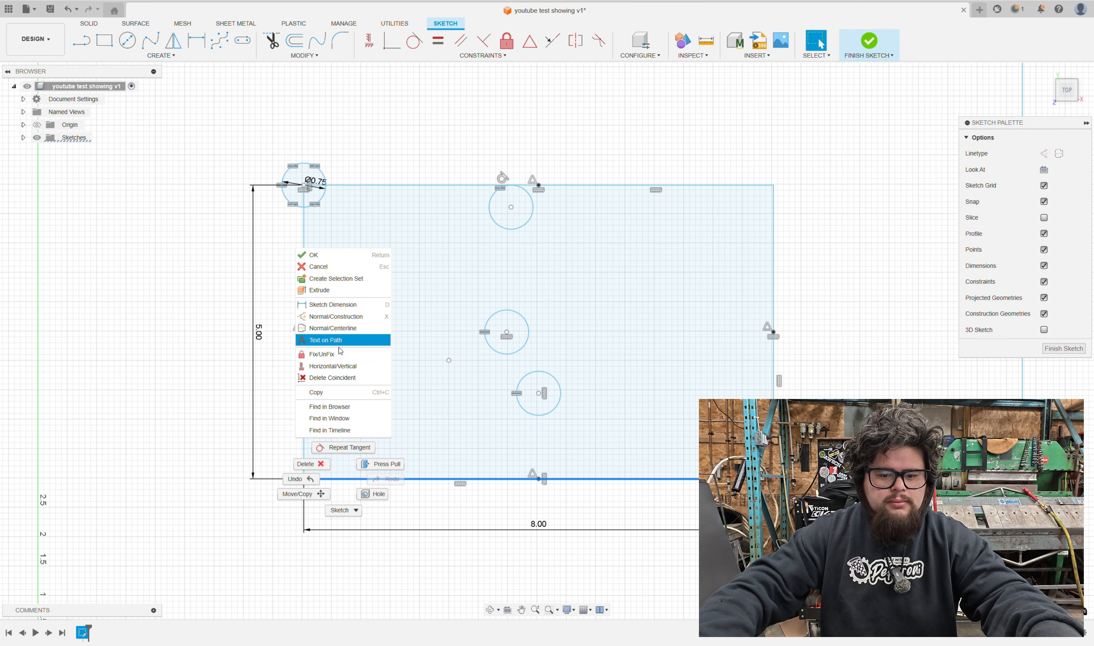
click(323, 354)
scroll(586, 185, up, 2)
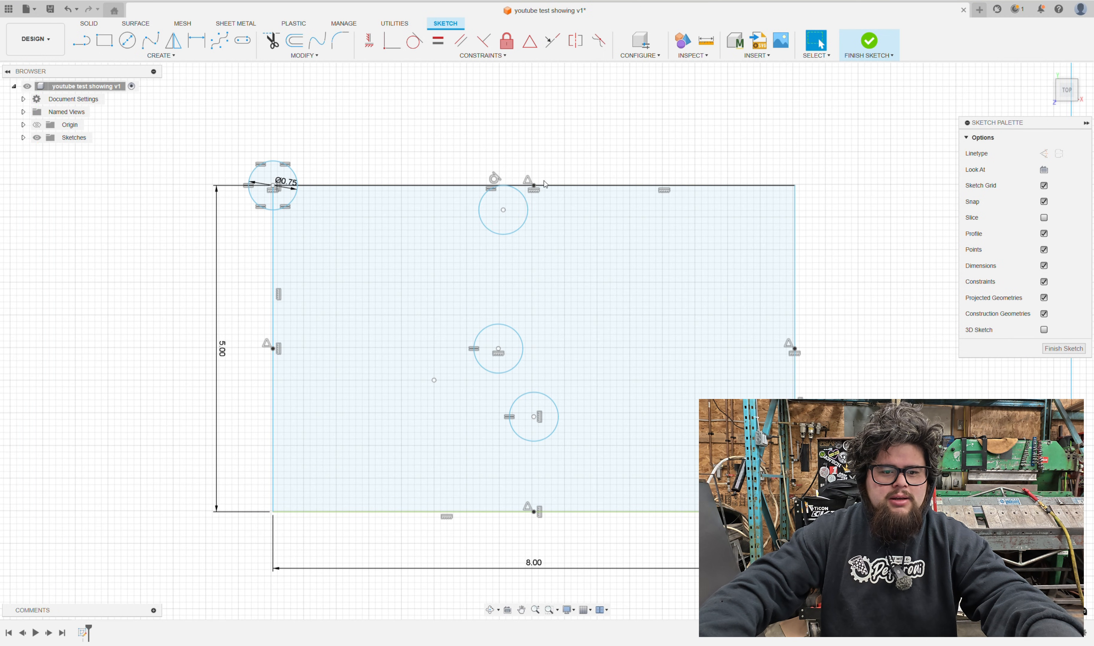
Slide the tangent circle back and forth along the top edge, ending beyond the rectangle's right side
mouse_move(557, 218)
mouse_down()
mouse_move(715, 235)
mouse_move(577, 213)
mouse_up()
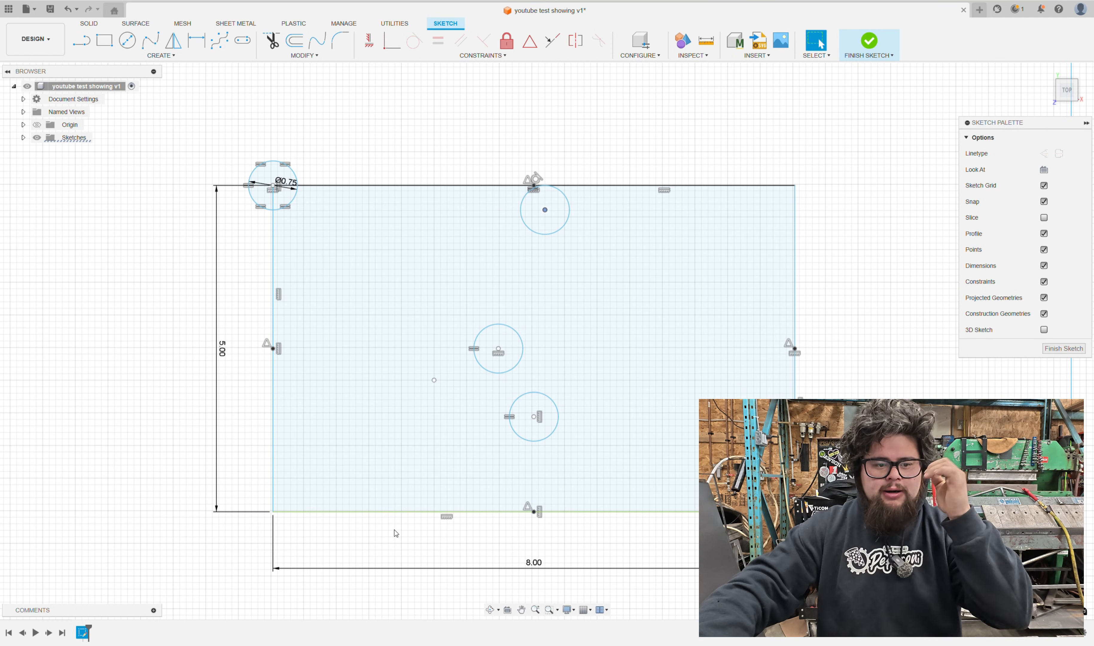
key(Escape)
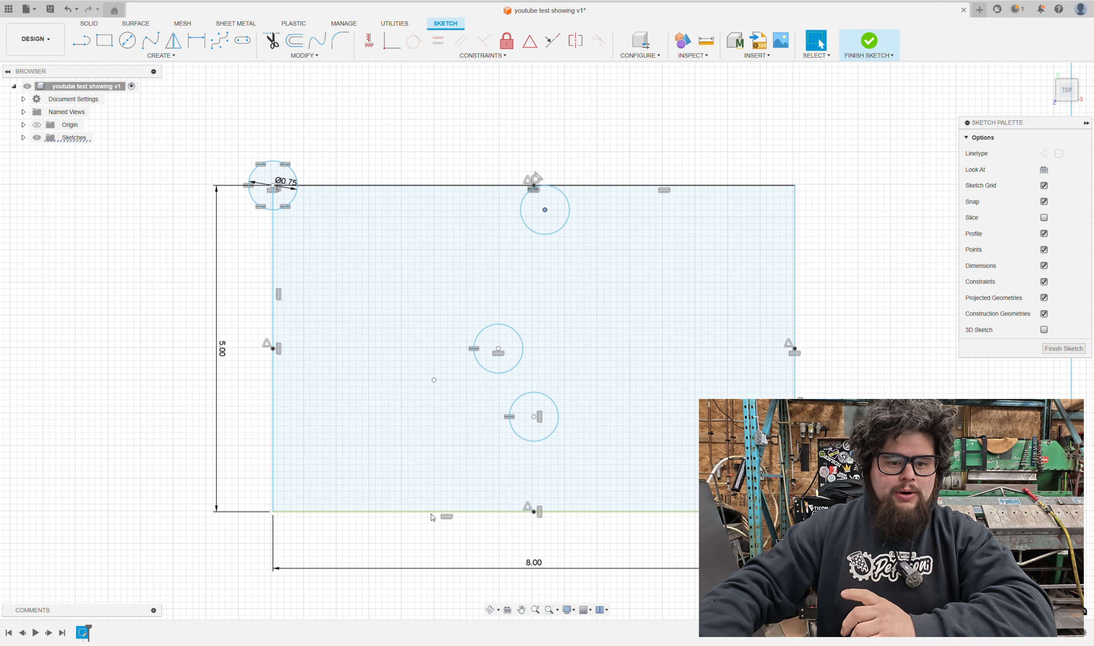
key(ctrl+a)
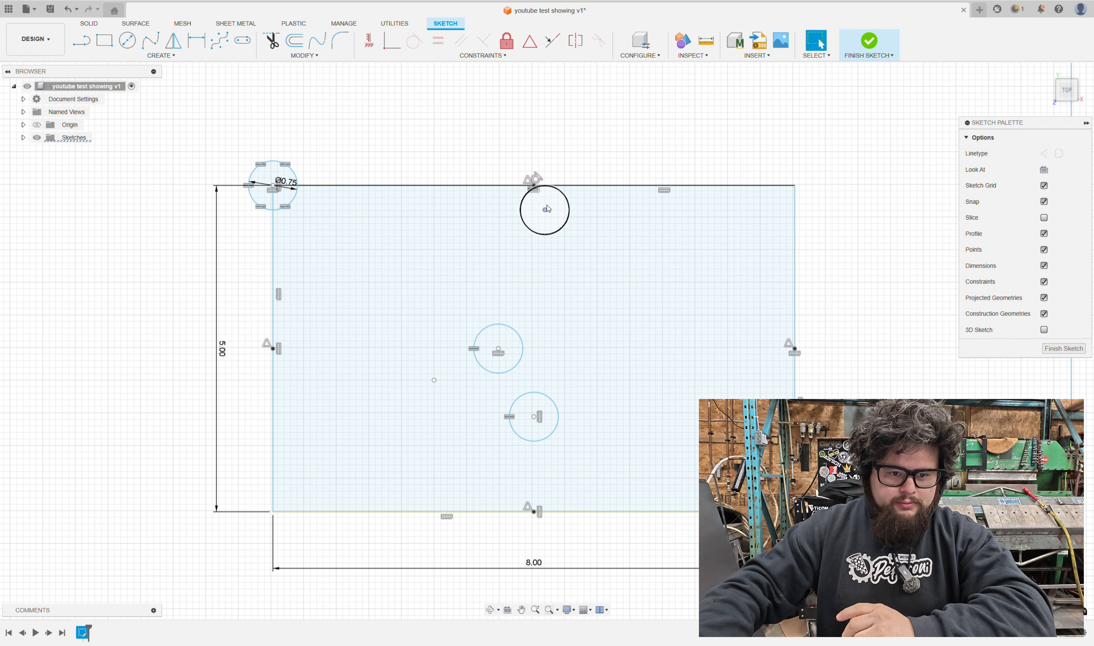
mouse_move(545, 210)
mouse_down()
mouse_move(239, 208)
mouse_move(349, 210)
mouse_up()
mouse_move(361, 322)
mouse_down()
mouse_move(329, 207)
mouse_move(891, 207)
mouse_move(772, 207)
mouse_move(251, 152)
mouse_move(750, 213)
mouse_move(821, 240)
mouse_move(838, 190)
mouse_up()
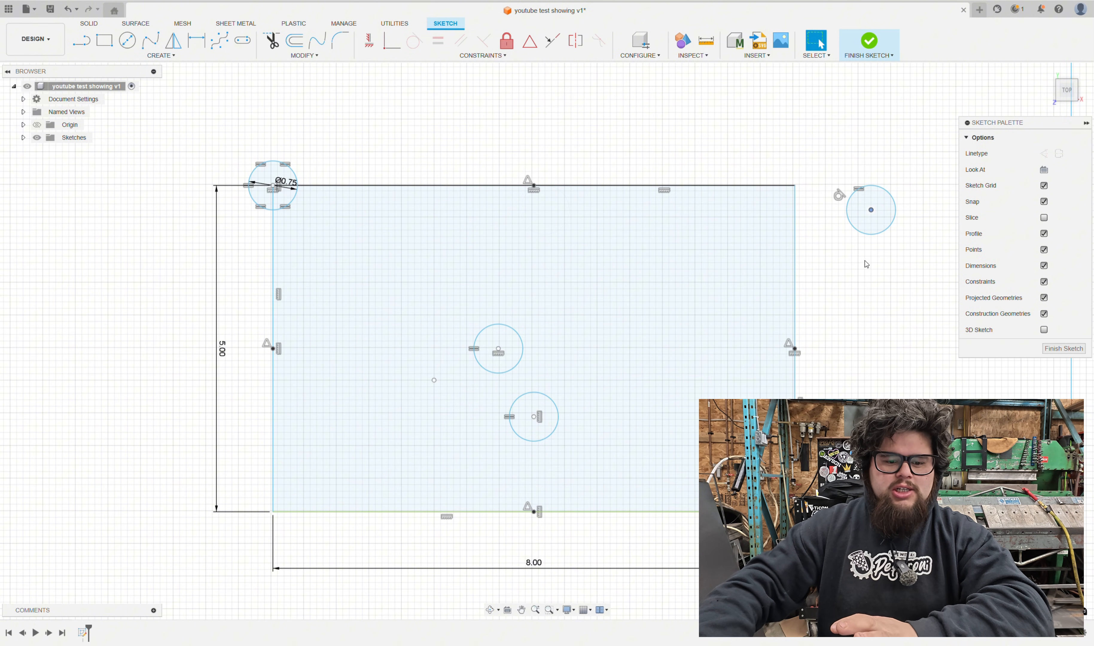
Examine the tangent constraint on the outer circle and the Fix/UnFix option for the rectangle's bottom edge
click(839, 195)
right_click(601, 513)
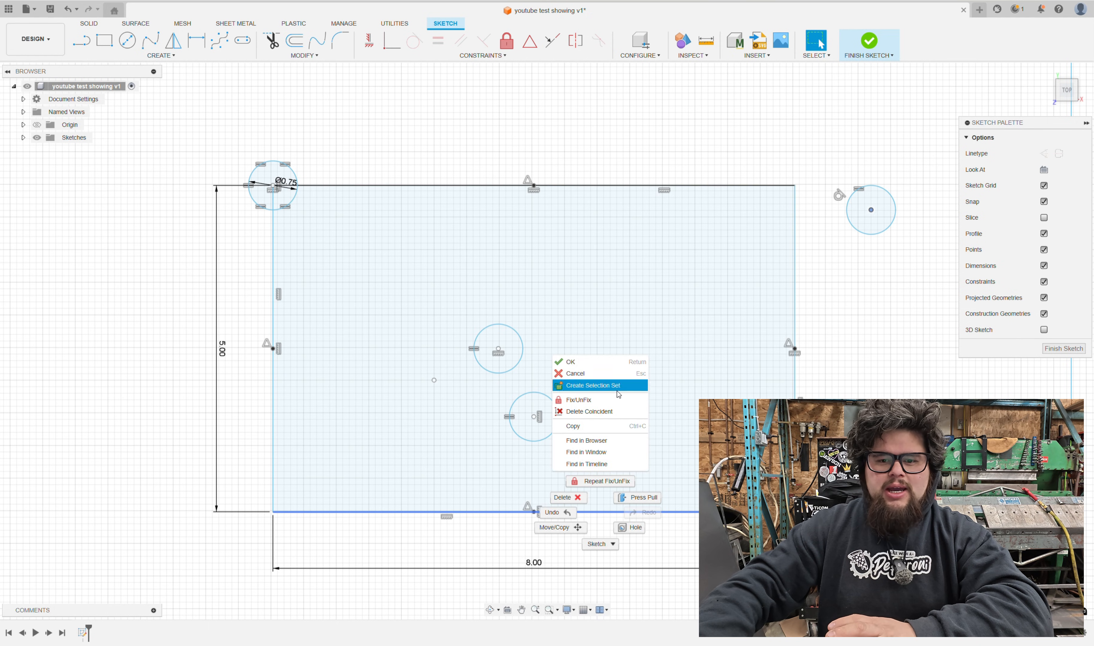
click(616, 400)
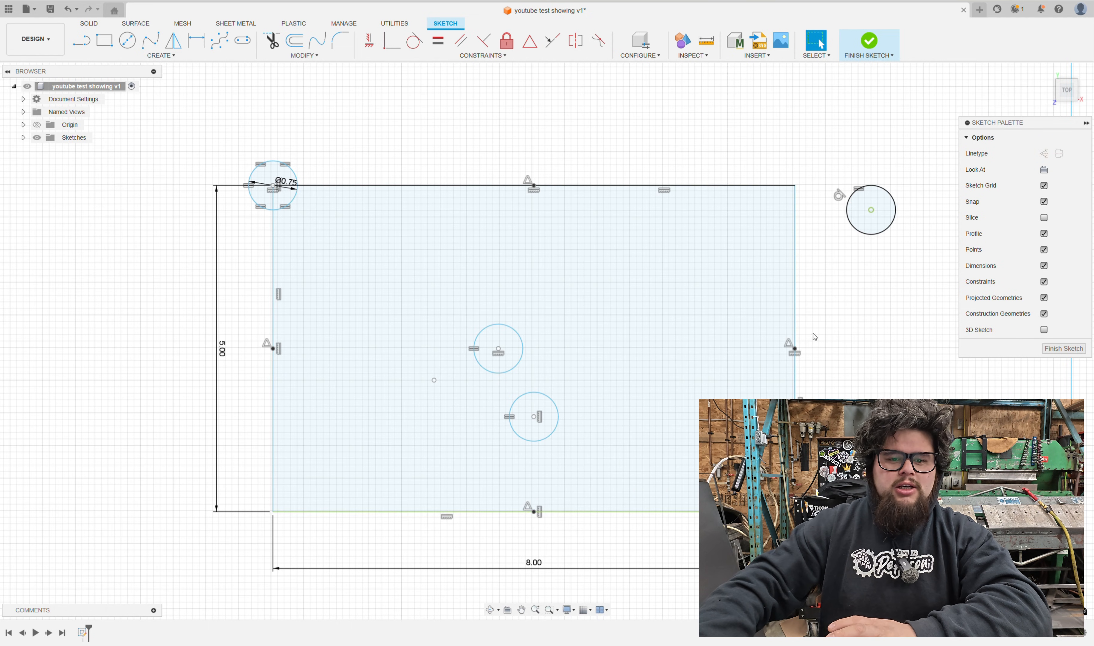
Mirror the rectangle and all its circles across the longer vertical line, the one with a circle at its midpoint
scroll(843, 373, down, 5)
middle_drag(861, 369, 650, 412)
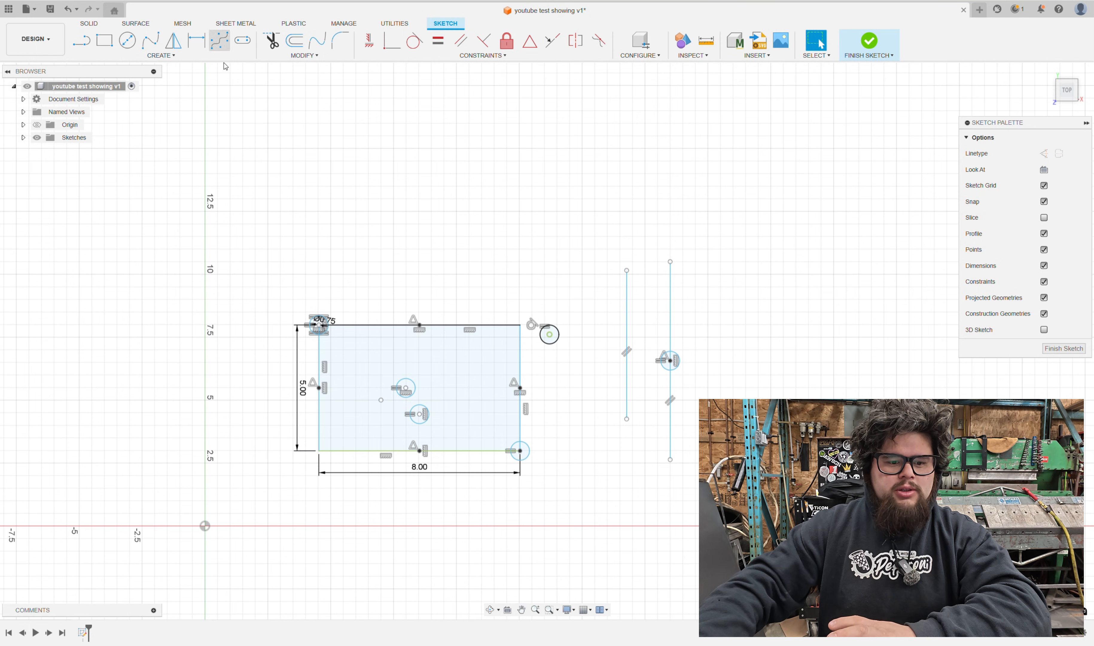
mouse_move(294, 183)
mouse_down()
mouse_move(771, 561)
mouse_move(395, 269)
mouse_up()
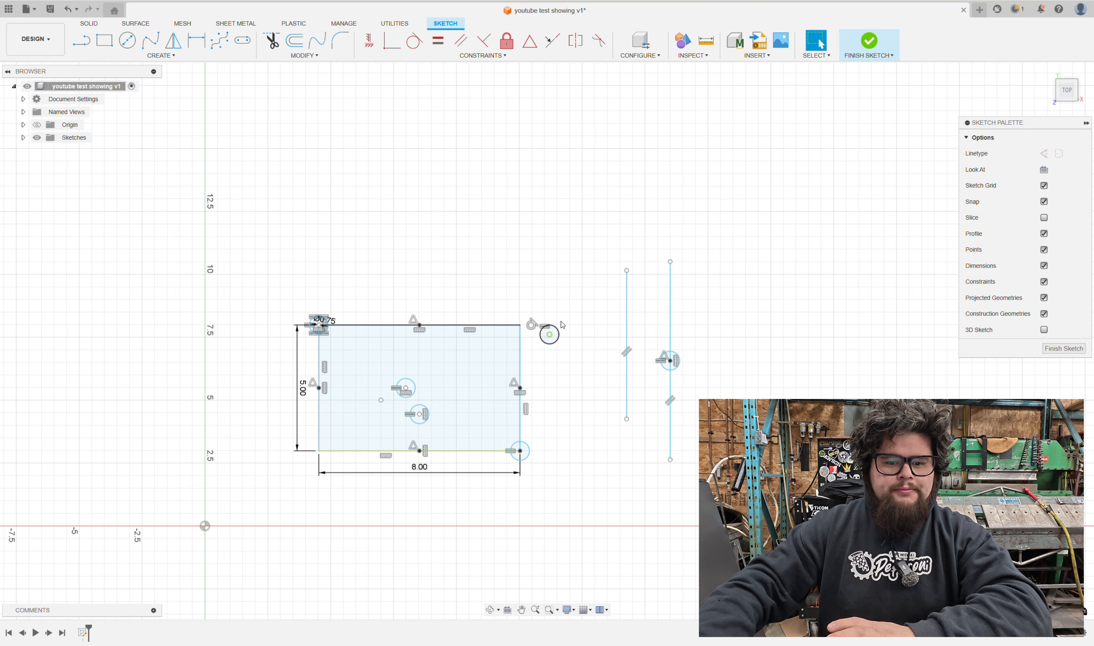
scroll(563, 193, up, 2)
middle_drag(562, 193, 486, 340)
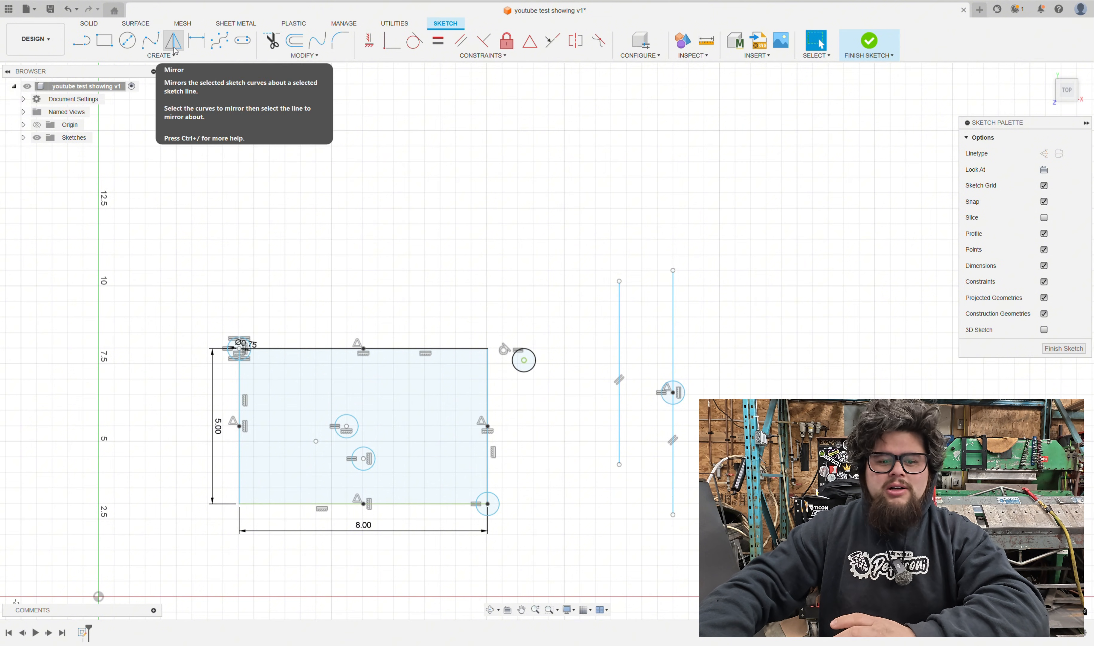
middle_drag(534, 315, 493, 298)
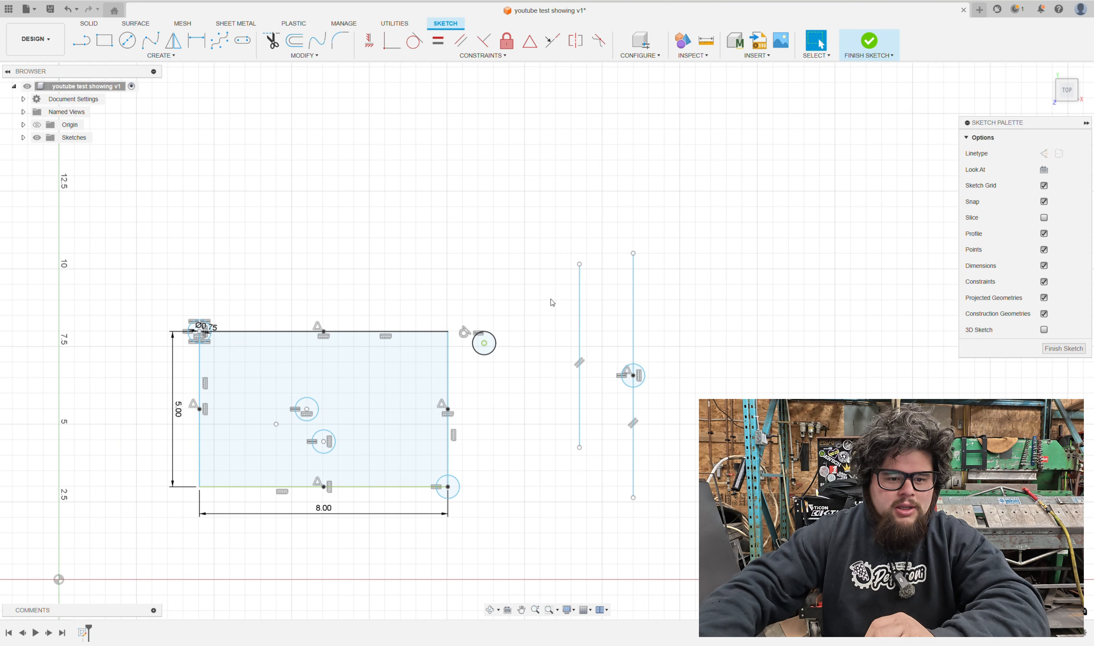
scroll(550, 300, down, 1)
middle_drag(550, 299, 540, 295)
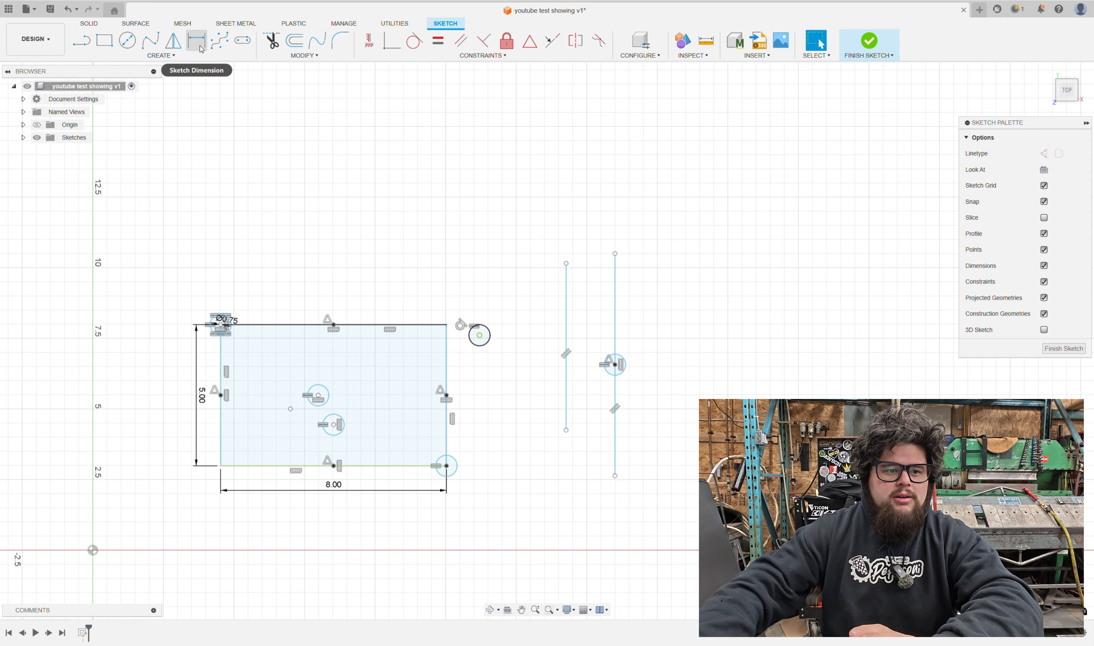
click(182, 46)
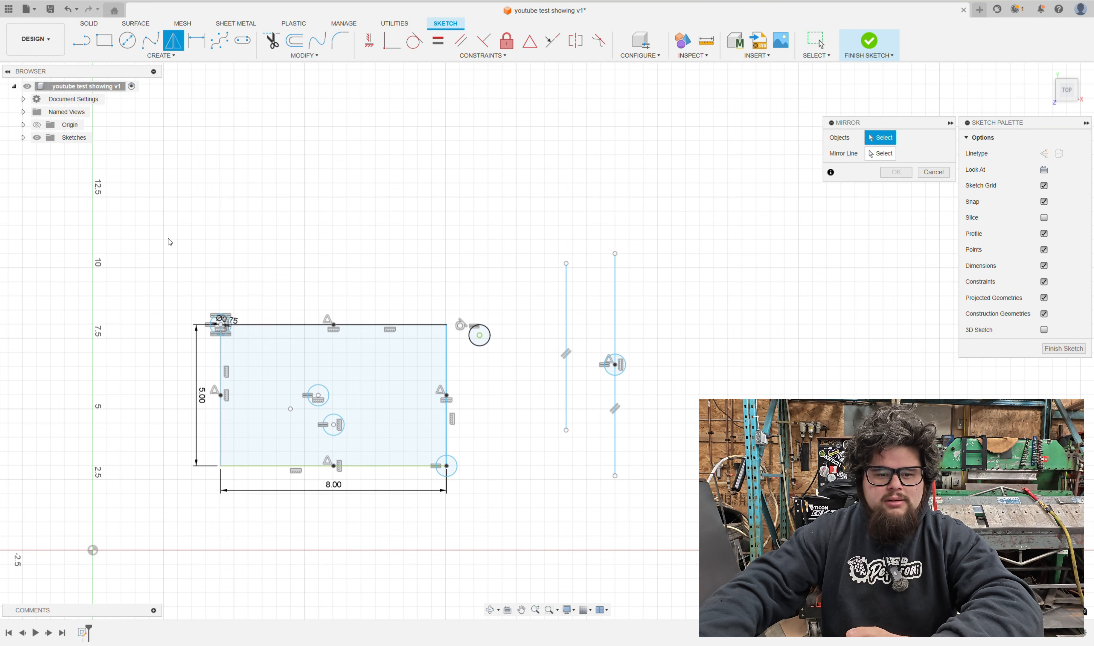
mouse_move(170, 242)
mouse_down()
mouse_move(445, 484)
mouse_move(531, 545)
mouse_move(545, 524)
mouse_up()
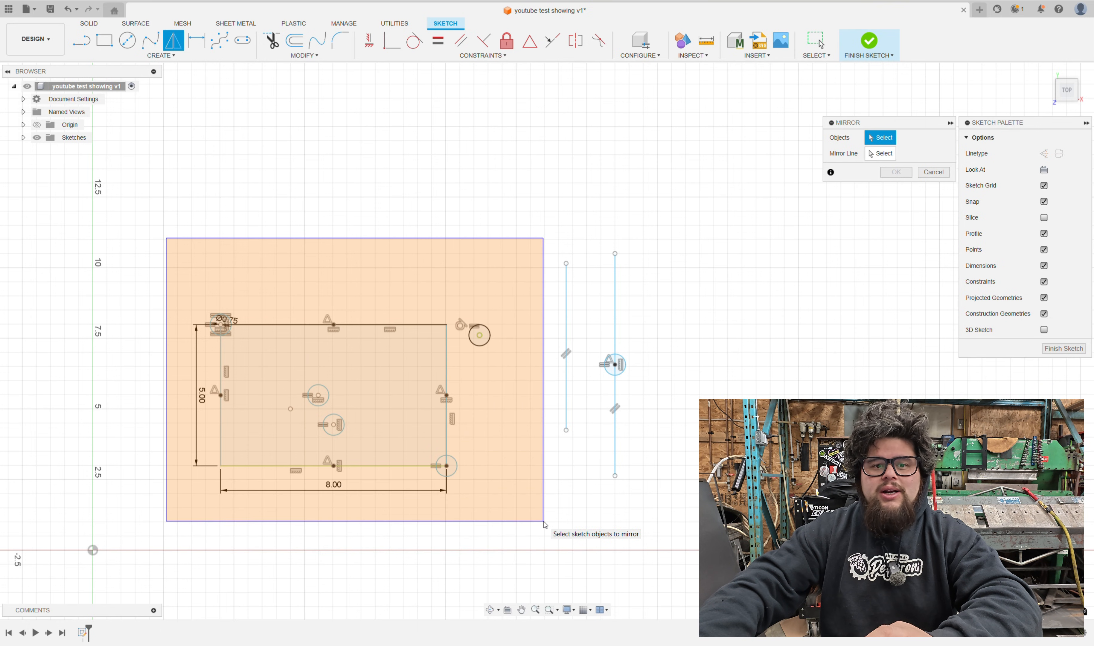
drag(545, 523, 555, 509)
right_click(555, 512)
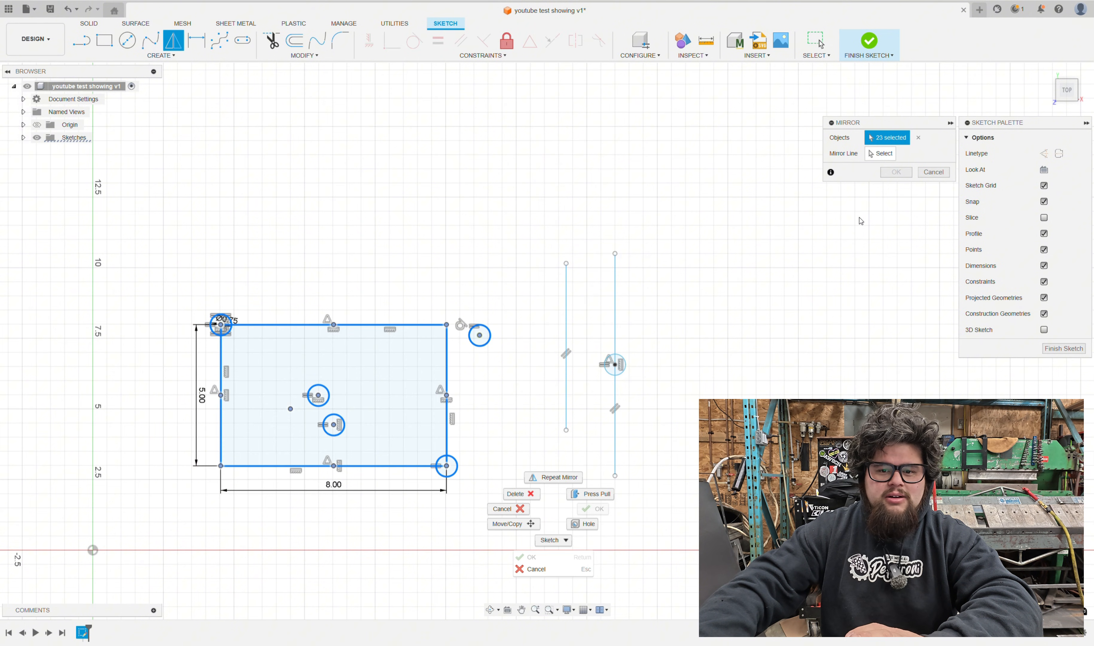
click(871, 158)
click(885, 155)
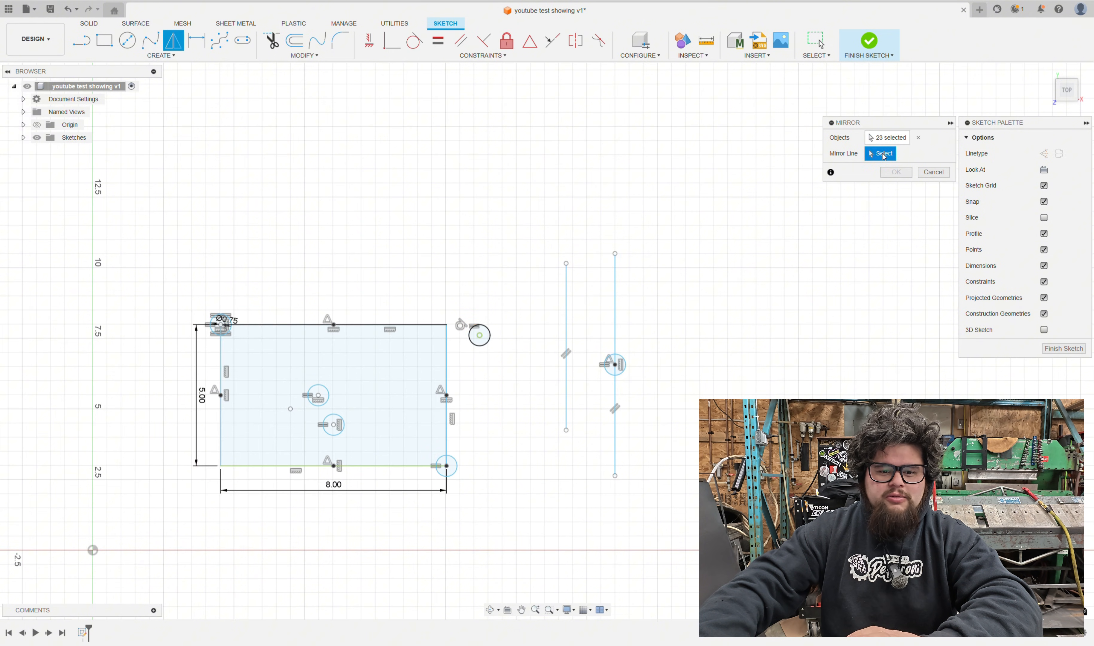
click(615, 346)
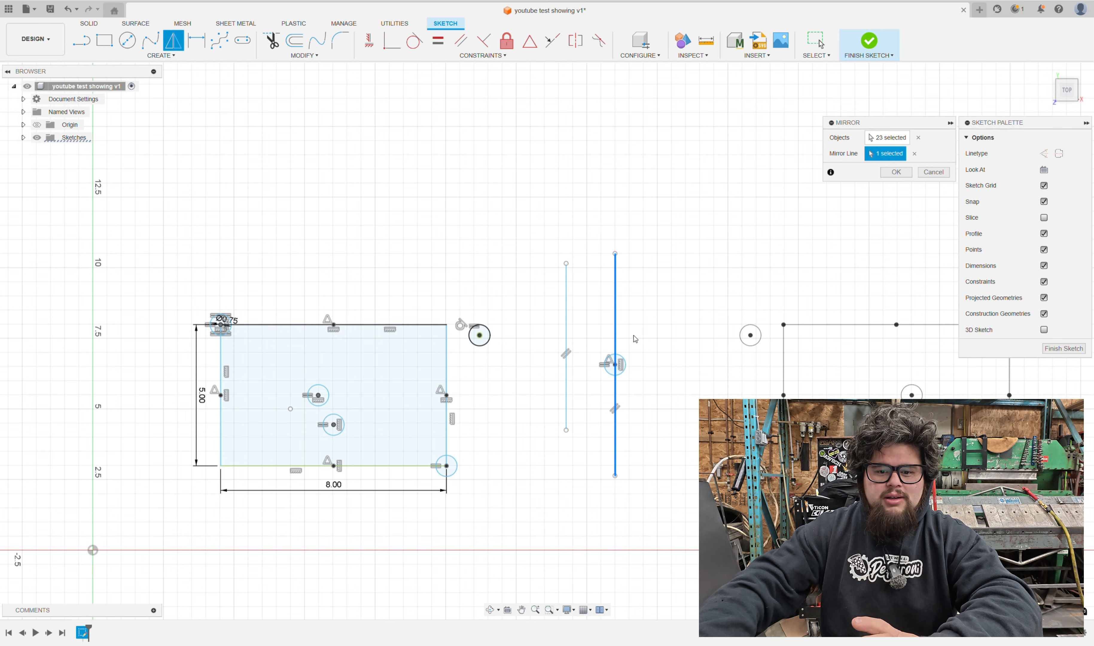
click(896, 172)
Draw a horizontal line above the mirrored shapes and a connected diagonal line rising to the right from its left end
scroll(603, 337, down, 3)
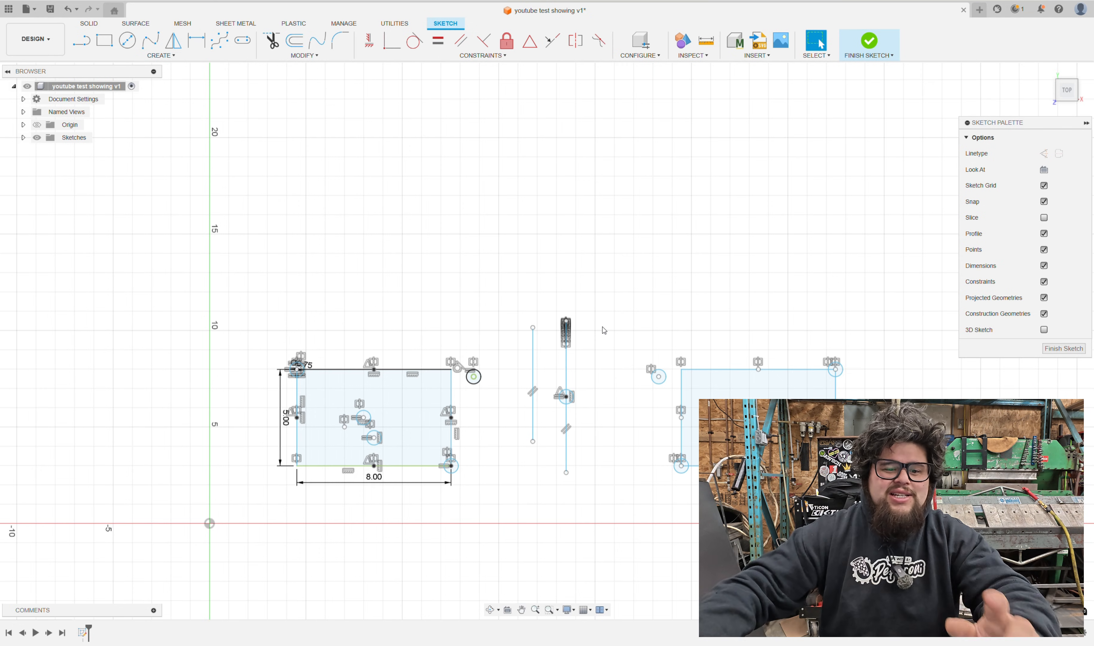
scroll(630, 375, up, 3)
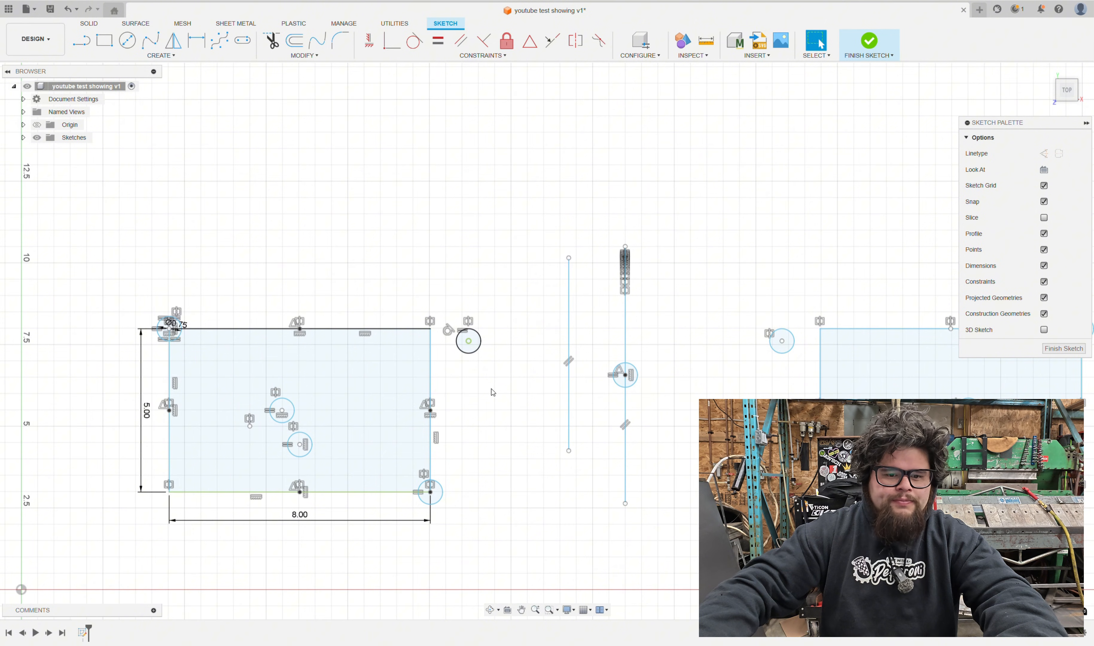
scroll(519, 412, down, 4)
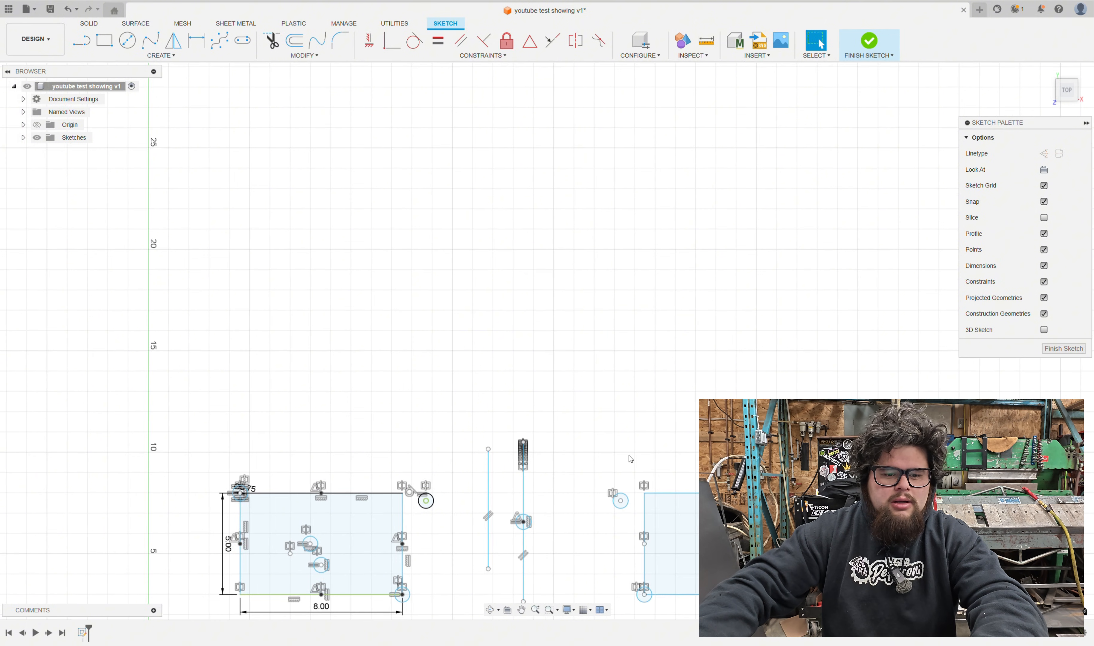
key(l)
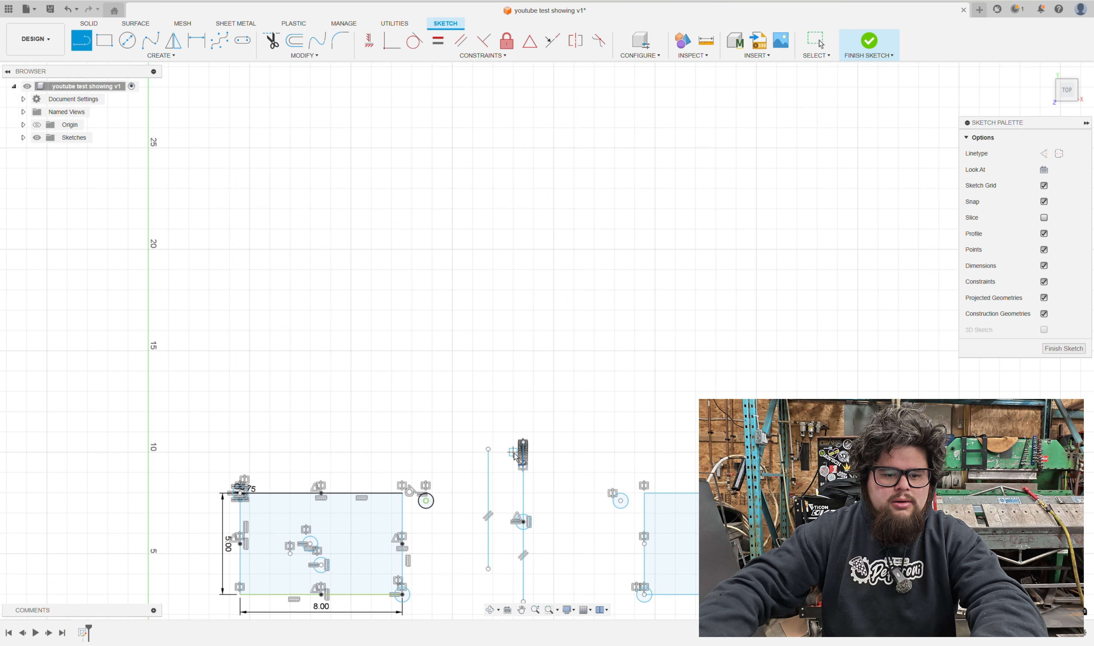
click(523, 393)
click(360, 392)
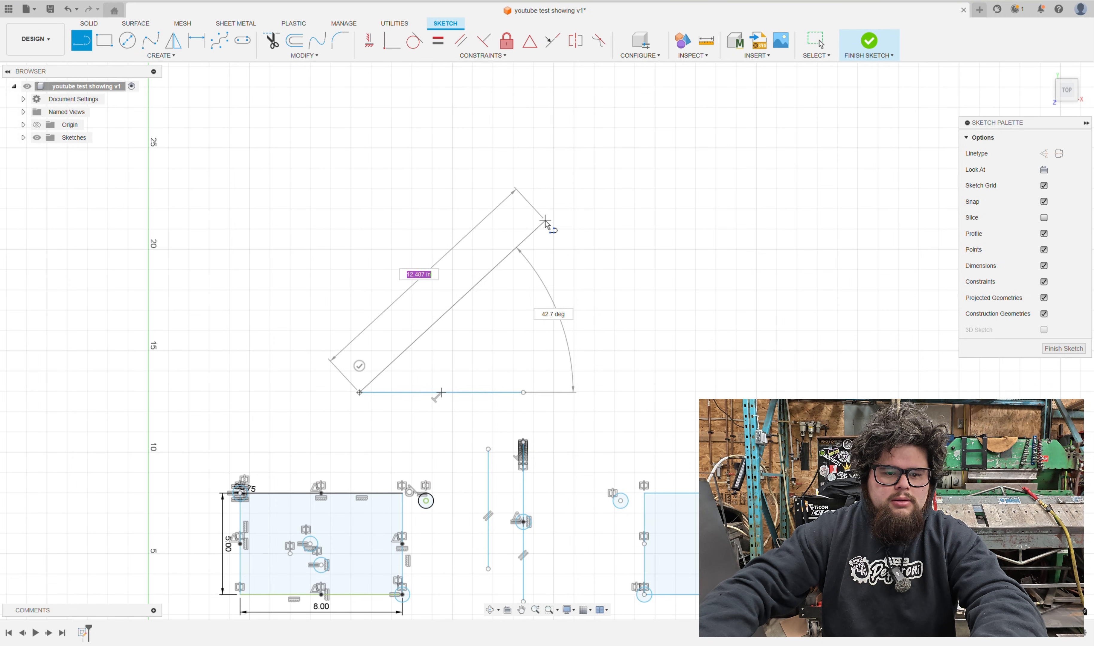
click(524, 204)
key(Escape)
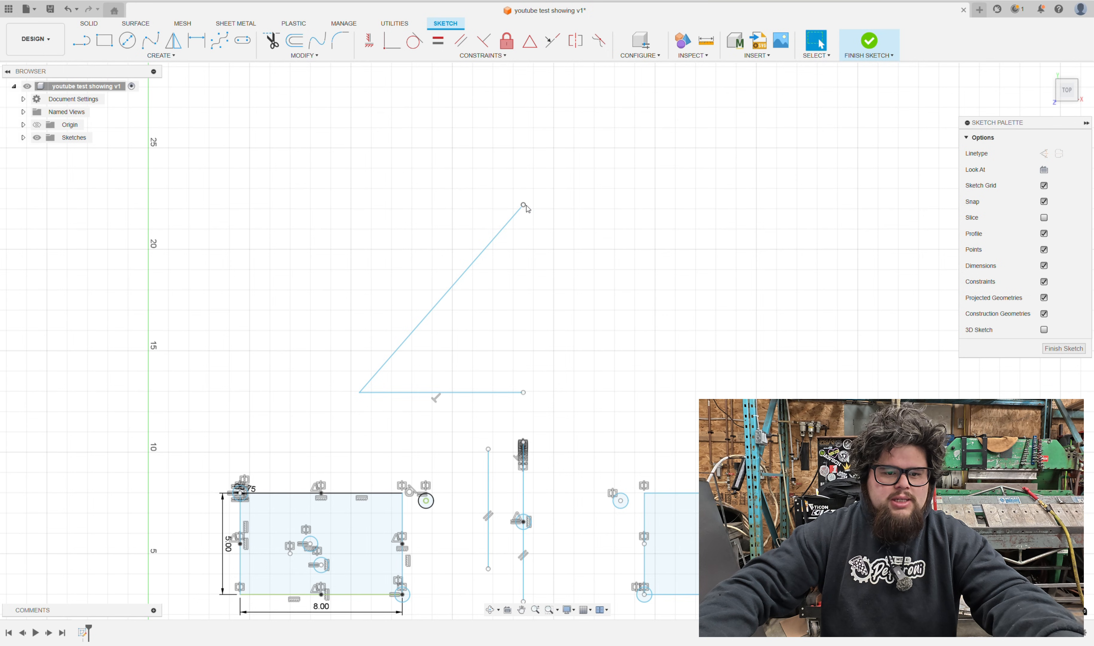
Mirror the diagonal line and its connected horizontal line across the longer vertical line to form a triangle
scroll(522, 206, up, 2)
click(493, 250)
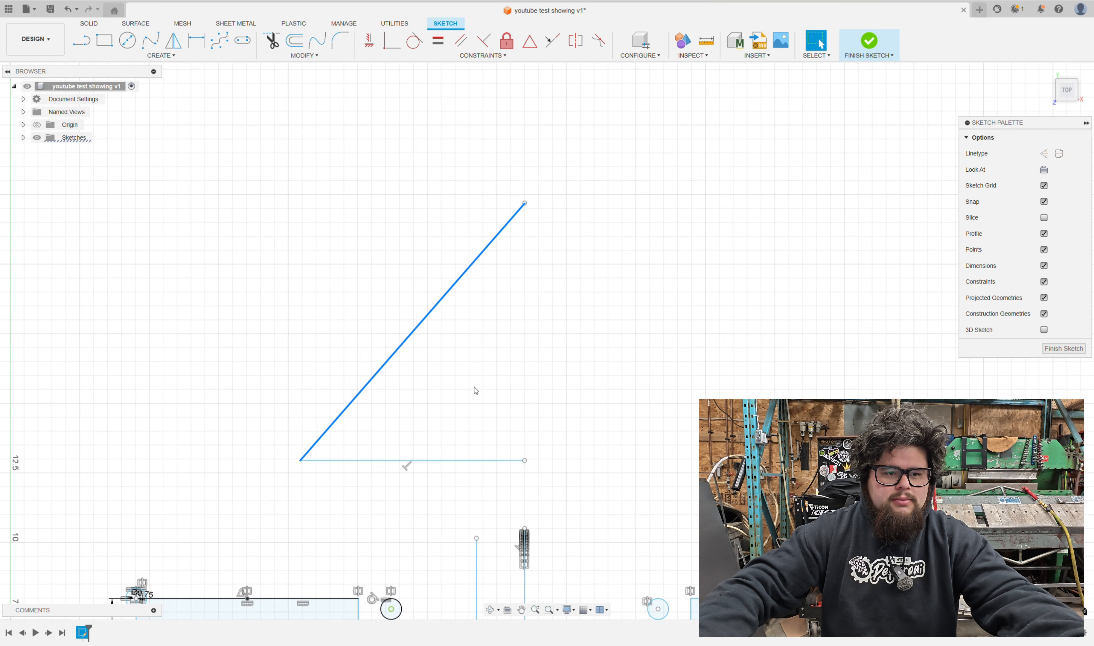
shift+click(458, 460)
scroll(459, 459, down, 2)
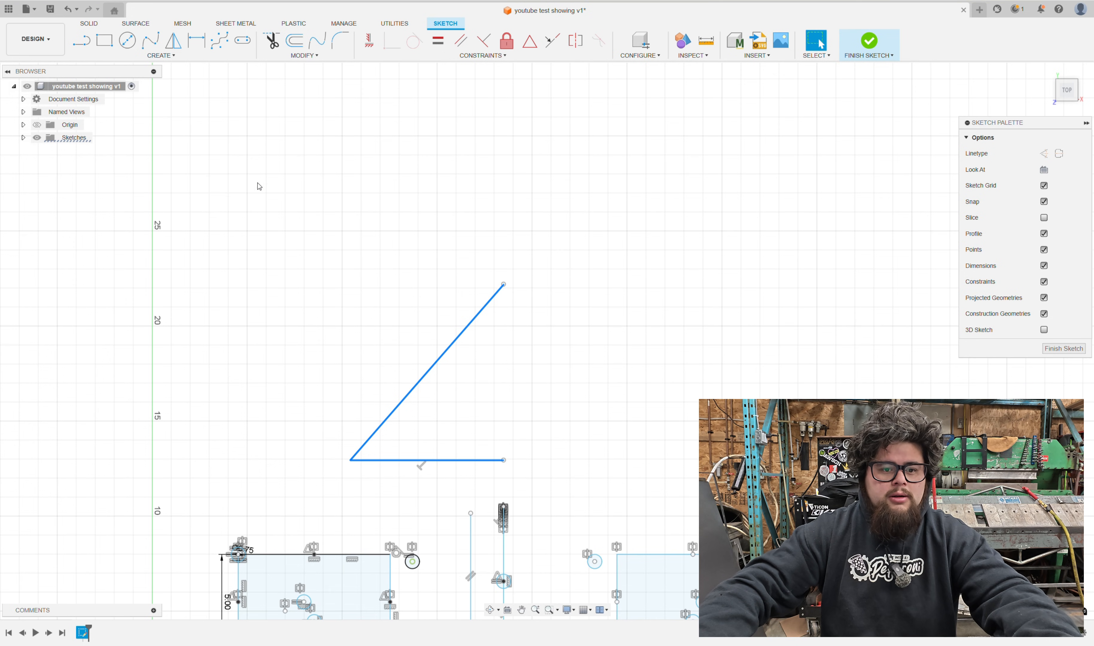
click(173, 40)
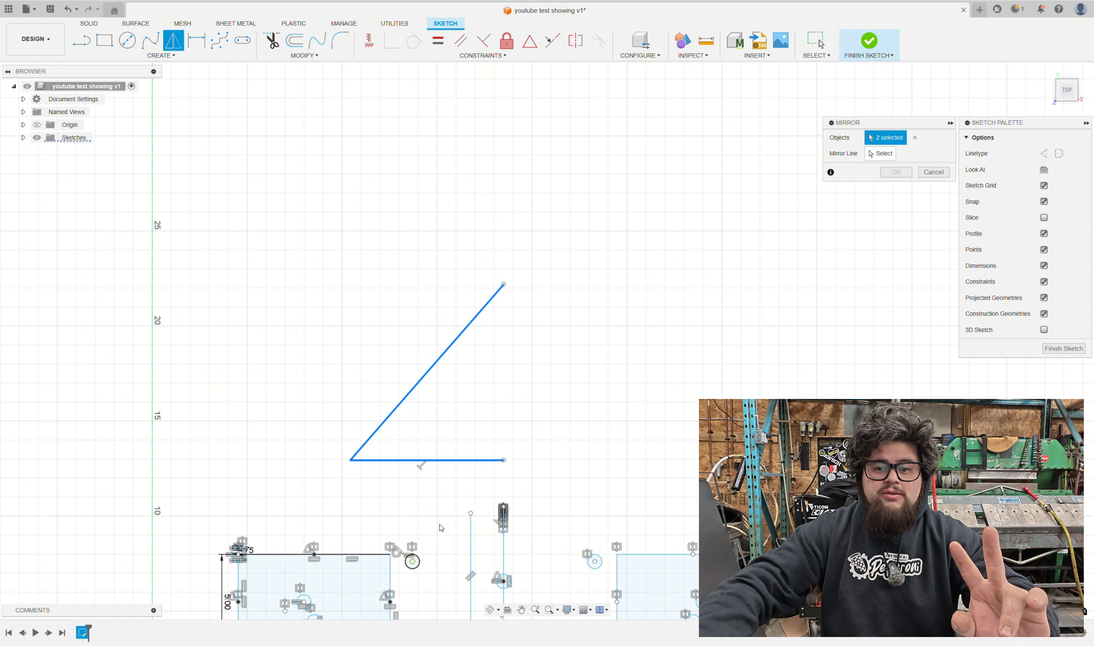
click(881, 153)
middle_drag(684, 325, 672, 136)
click(493, 376)
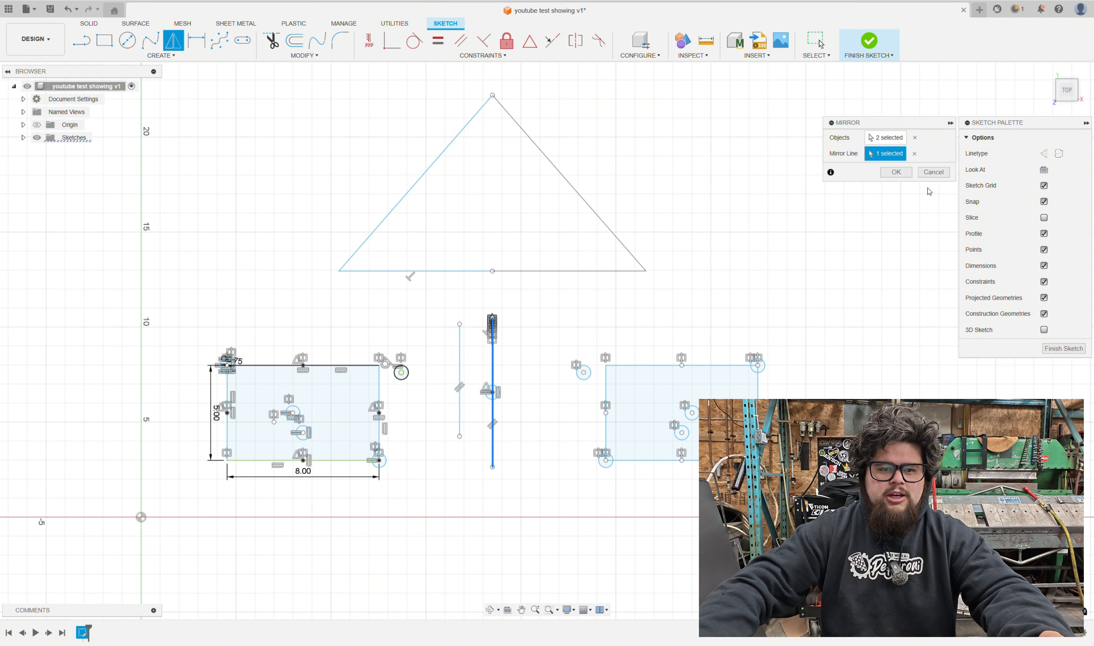
click(897, 174)
Examine the symmetry constraint at the middle point of the triangle's base and the mirror line it refers to
middle_drag(656, 219, 829, 332)
scroll(761, 371, up, 9)
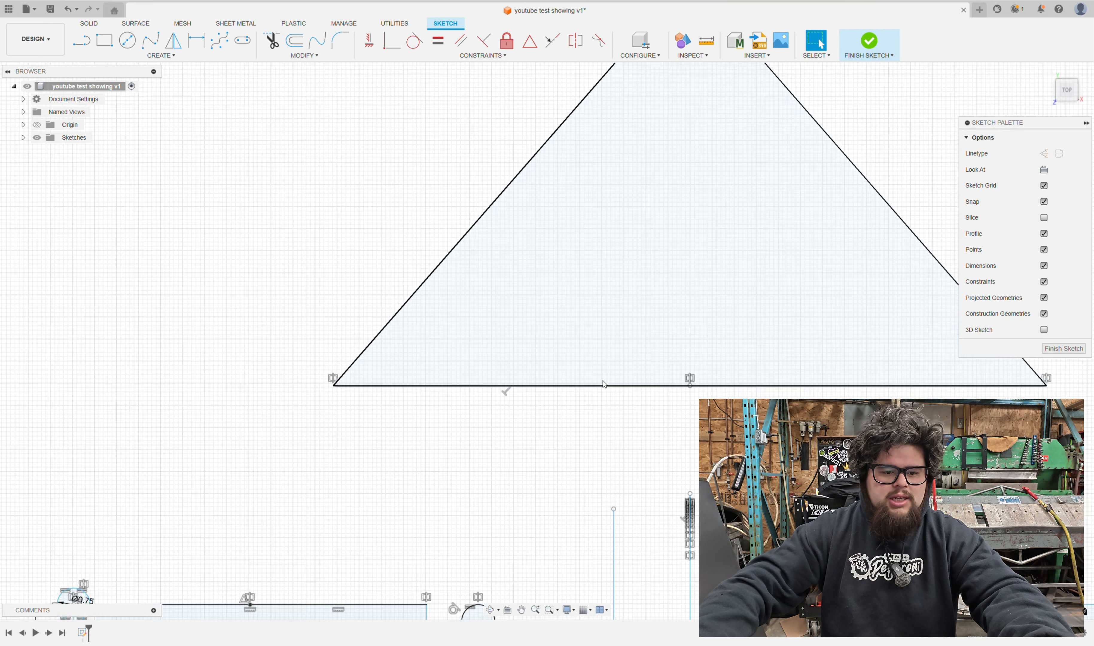
scroll(604, 384, down, 1)
middle_drag(678, 419, 446, 433)
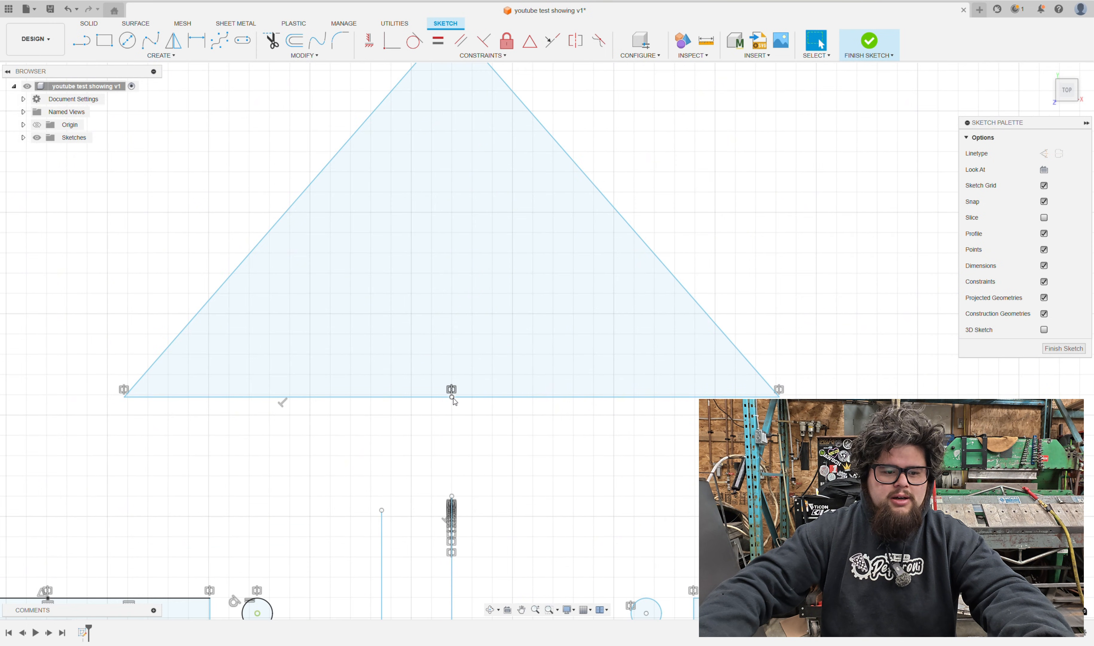
drag(428, 416, 497, 369)
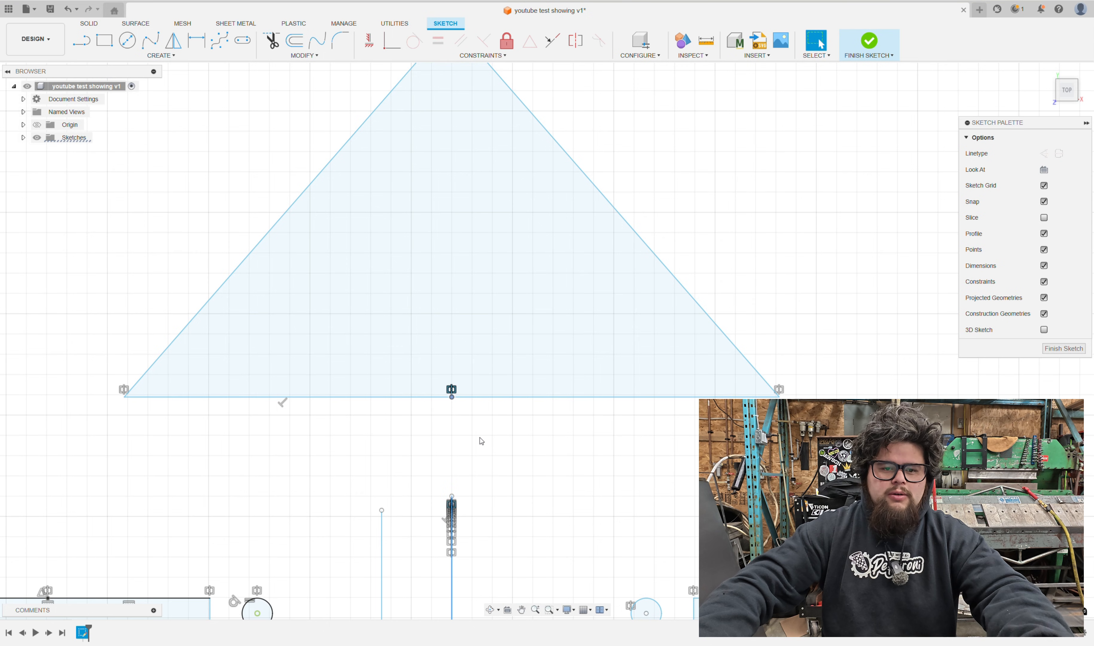
click(483, 439)
mouse_move(502, 426)
middle_down()
mouse_move(606, 484)
mouse_move(611, 506)
middle_up()
scroll(605, 484, down, 2)
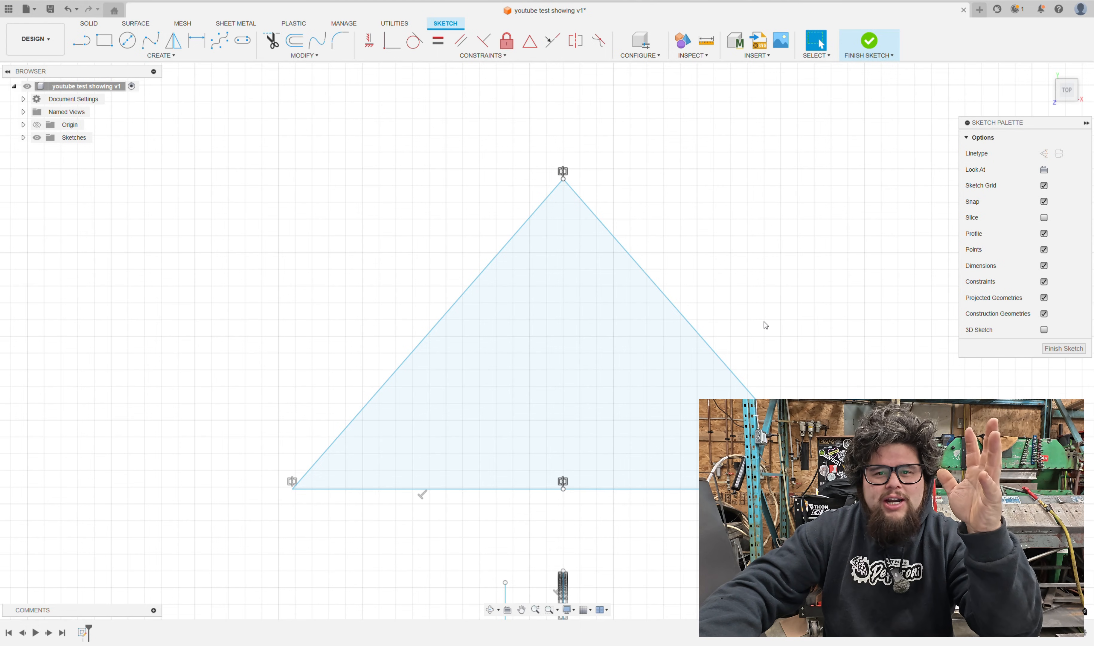
Move the triangle's apex point slightly upward along the mirror axis
scroll(764, 325, down, 2)
middle_drag(635, 391, 588, 385)
scroll(570, 208, up, 3)
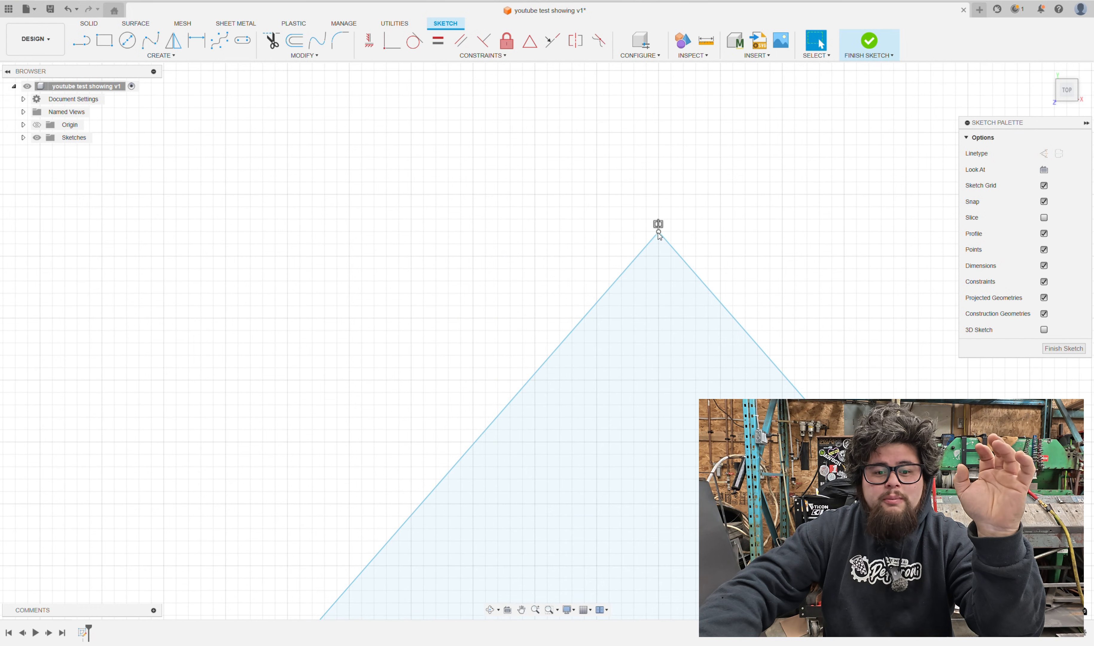
click(659, 234)
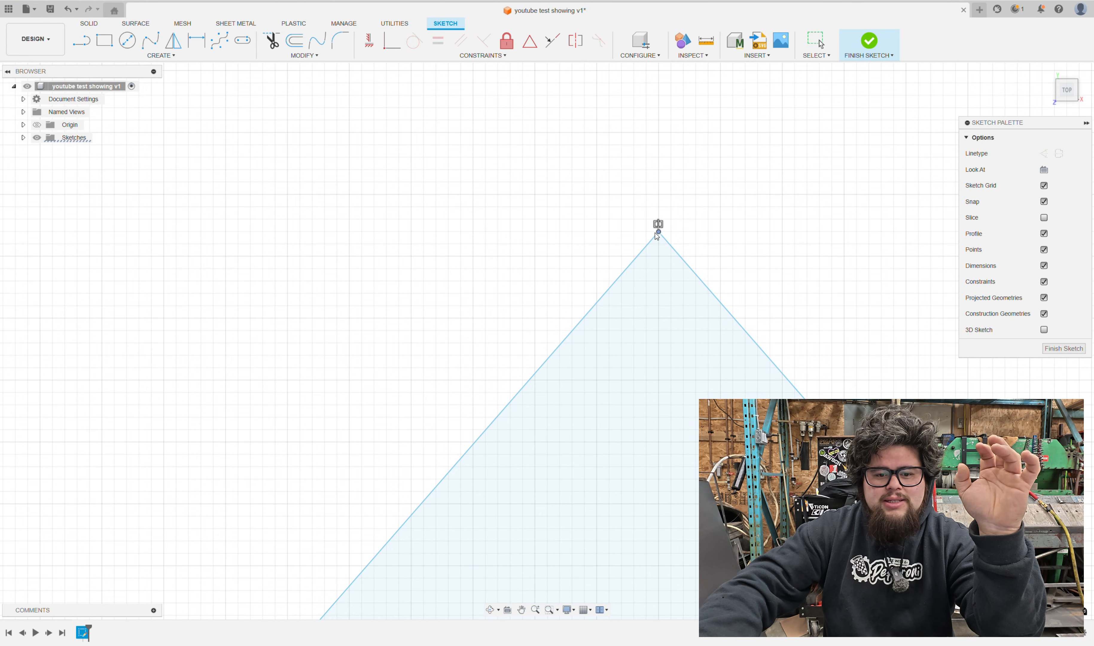
drag(660, 235, 661, 231)
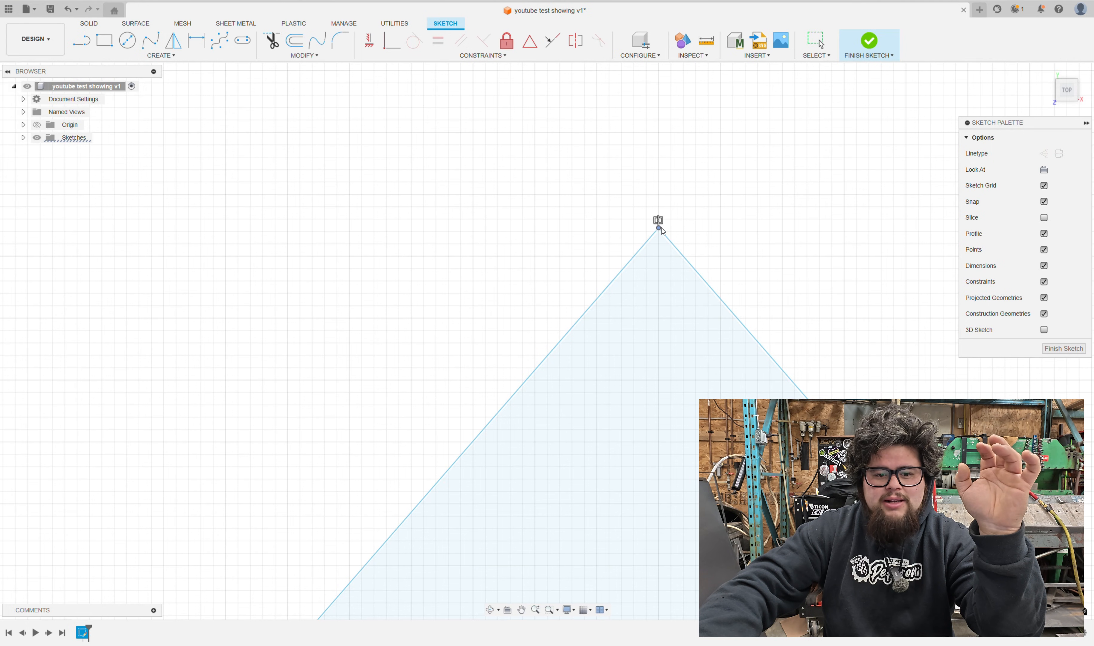
click(691, 215)
Delete both halves of the triangle's split base line
scroll(821, 318, down, 4)
middle_drag(901, 577, 725, 215)
scroll(728, 284, down, 2)
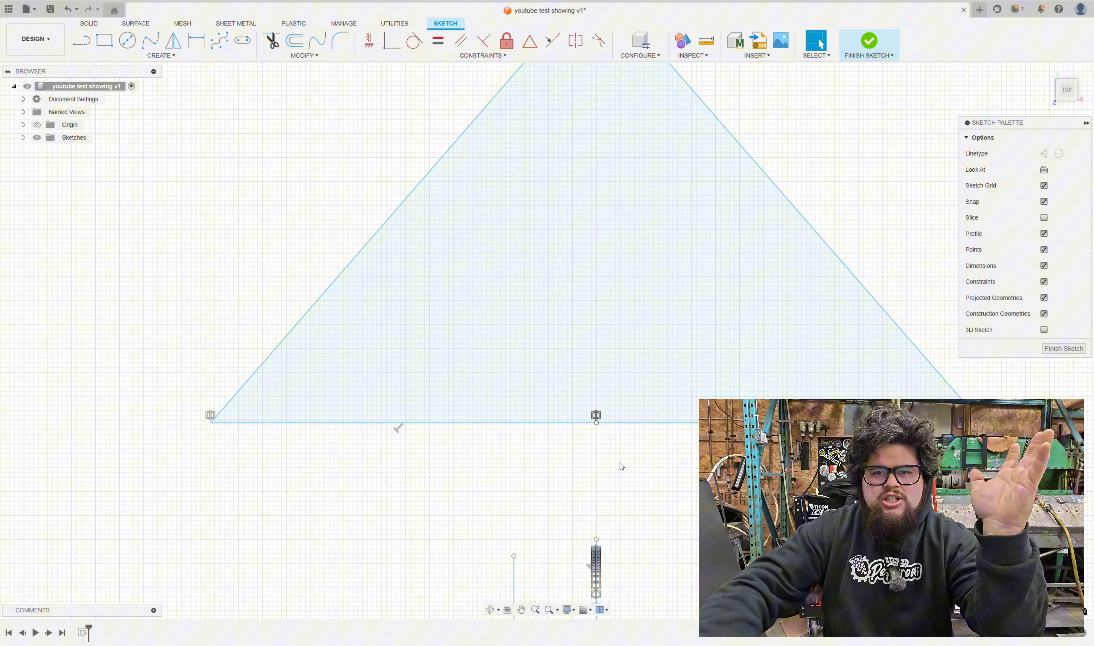
click(632, 424)
key(Delete)
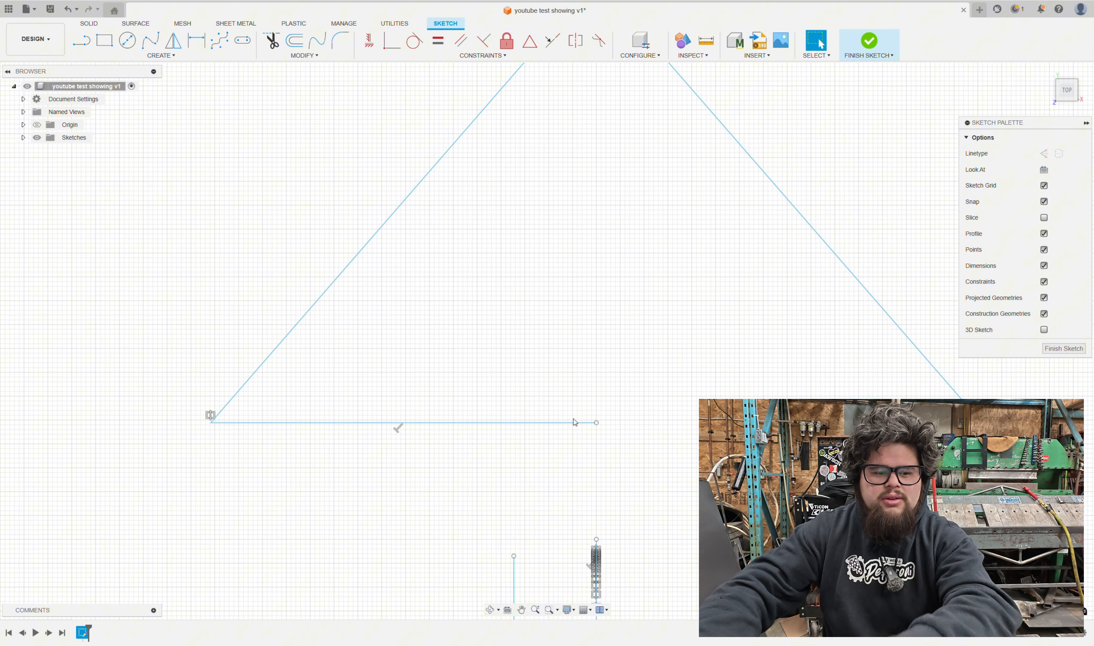
click(565, 424)
key(Delete)
Draw a single horizontal line joining the two lower ends of the triangle's sloped sides
key(l)
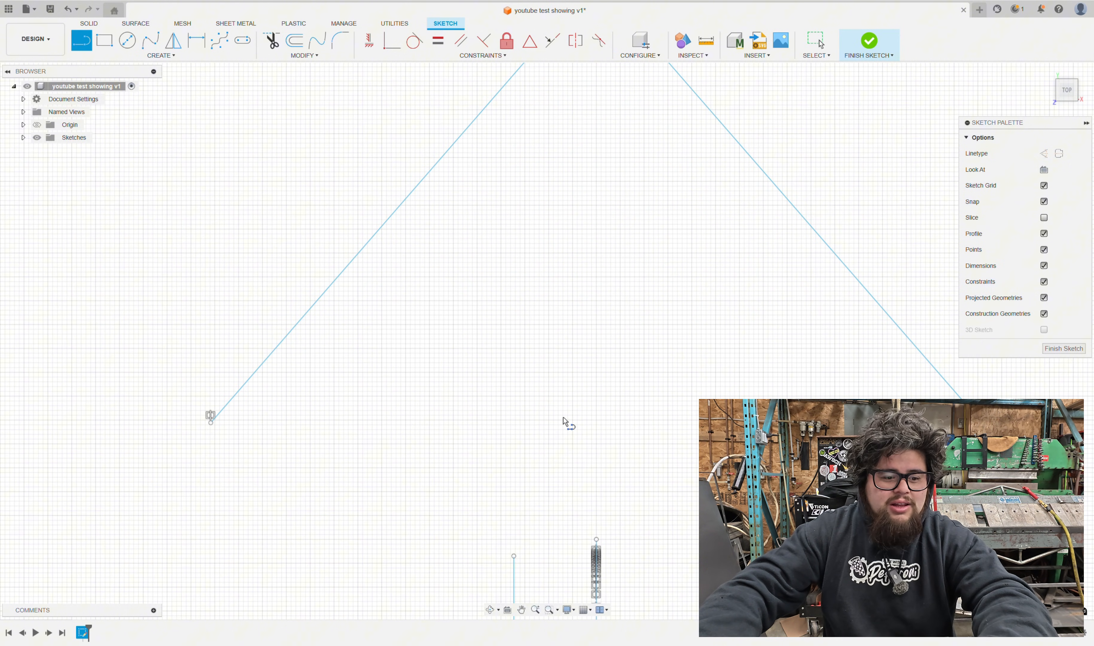
click(212, 426)
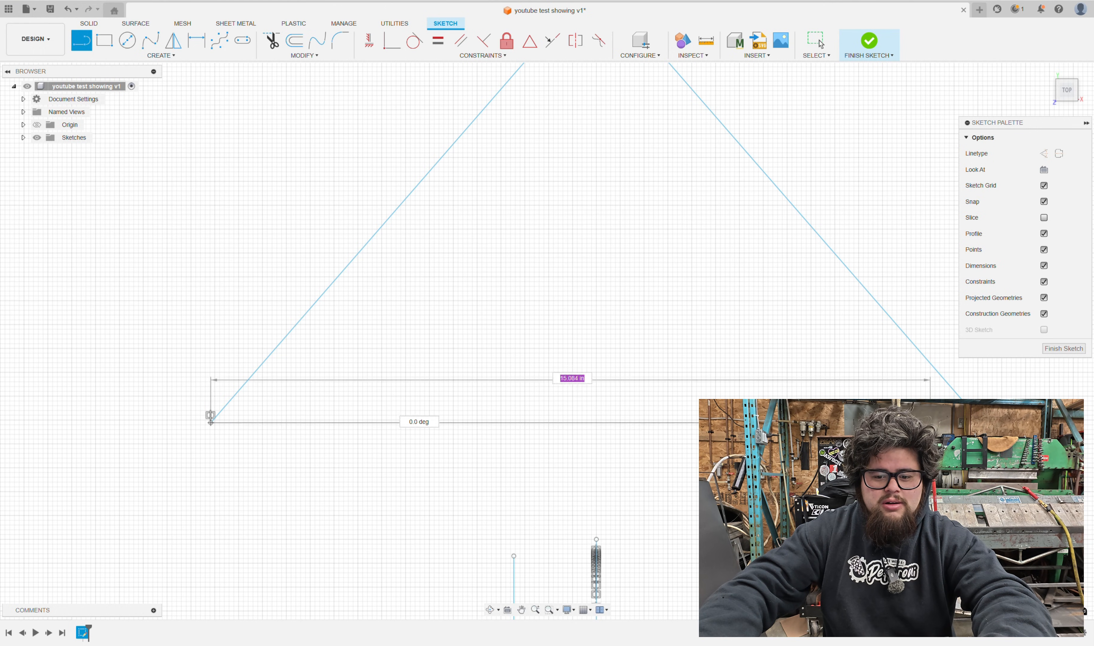
click(982, 423)
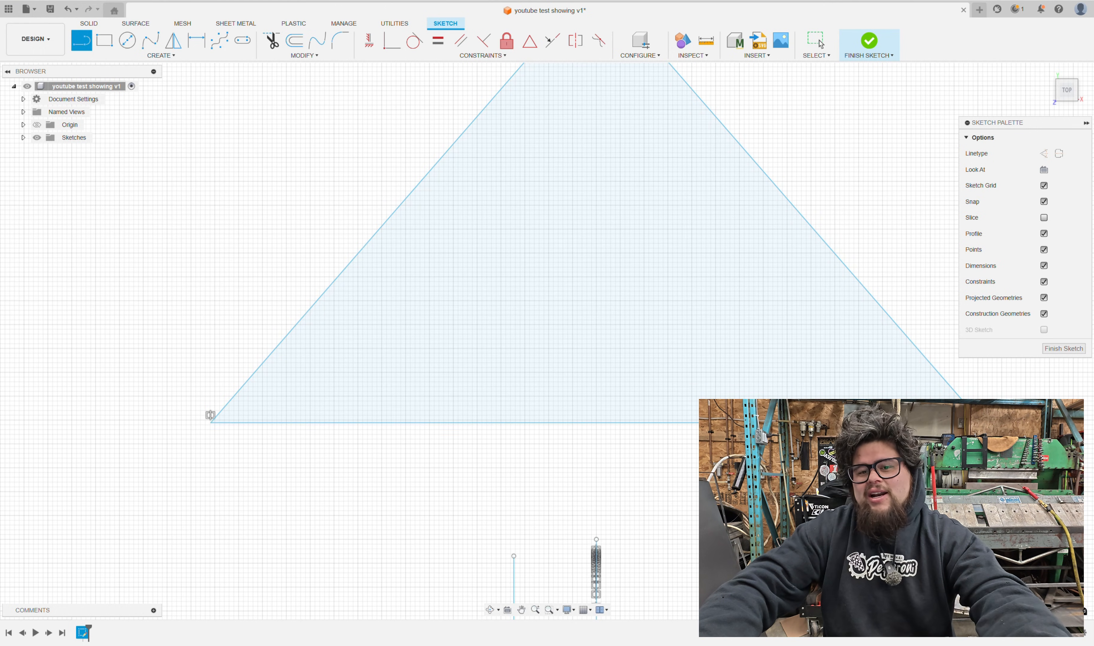
scroll(970, 421, down, 3)
middle_drag(970, 421, 883, 441)
scroll(884, 441, up, 2)
key(Escape)
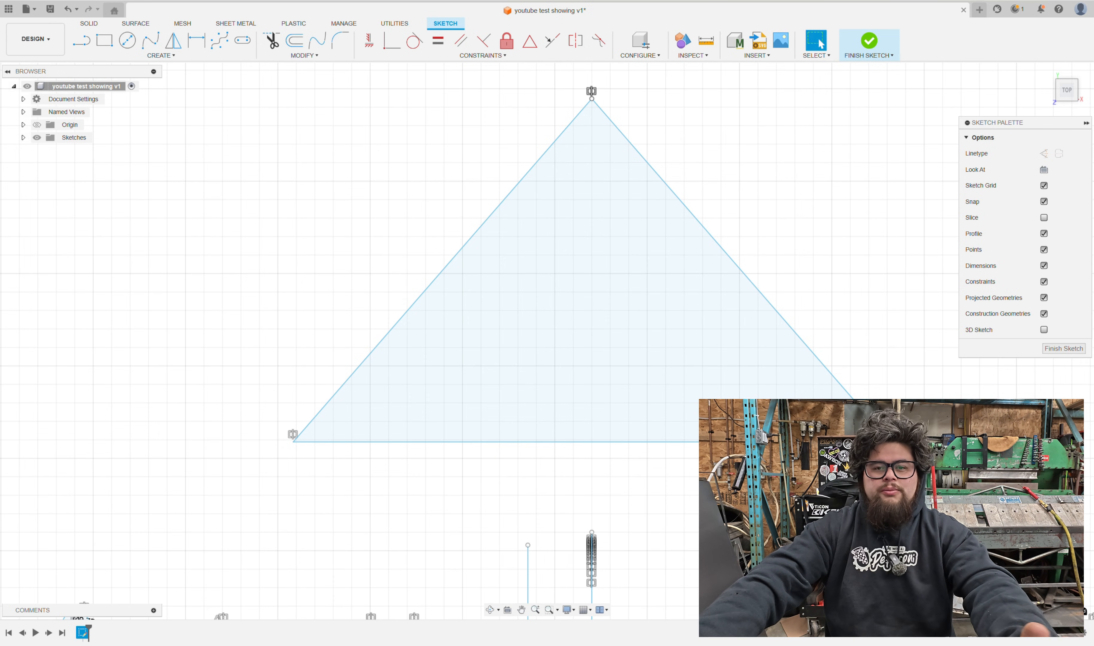
middle_drag(884, 441, 899, 467)
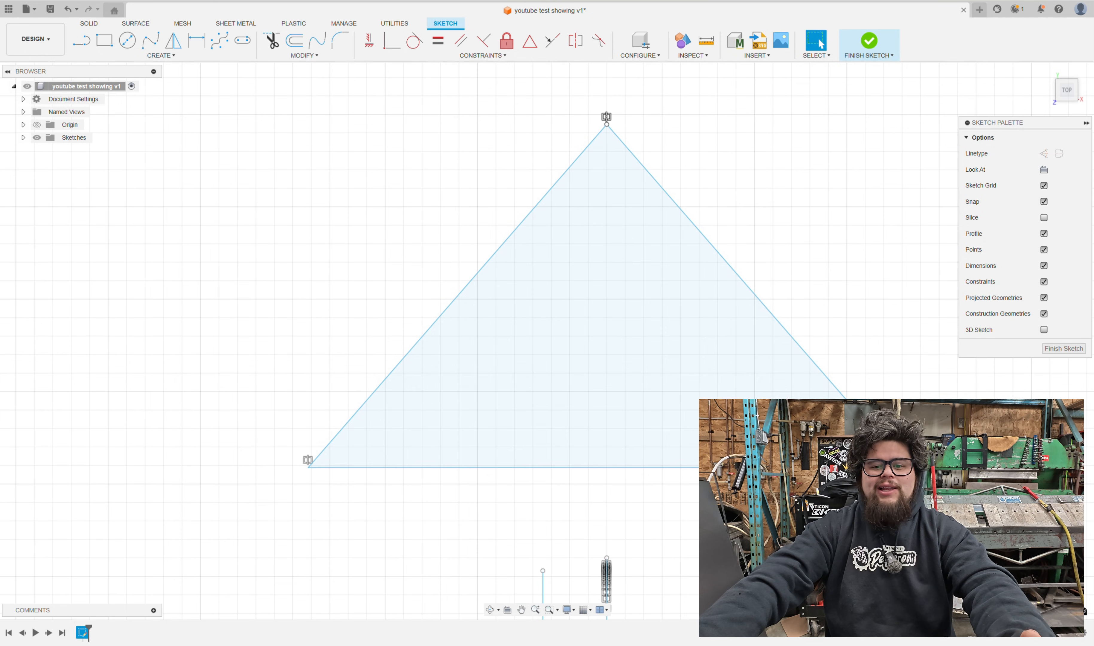
scroll(807, 528, down, 6)
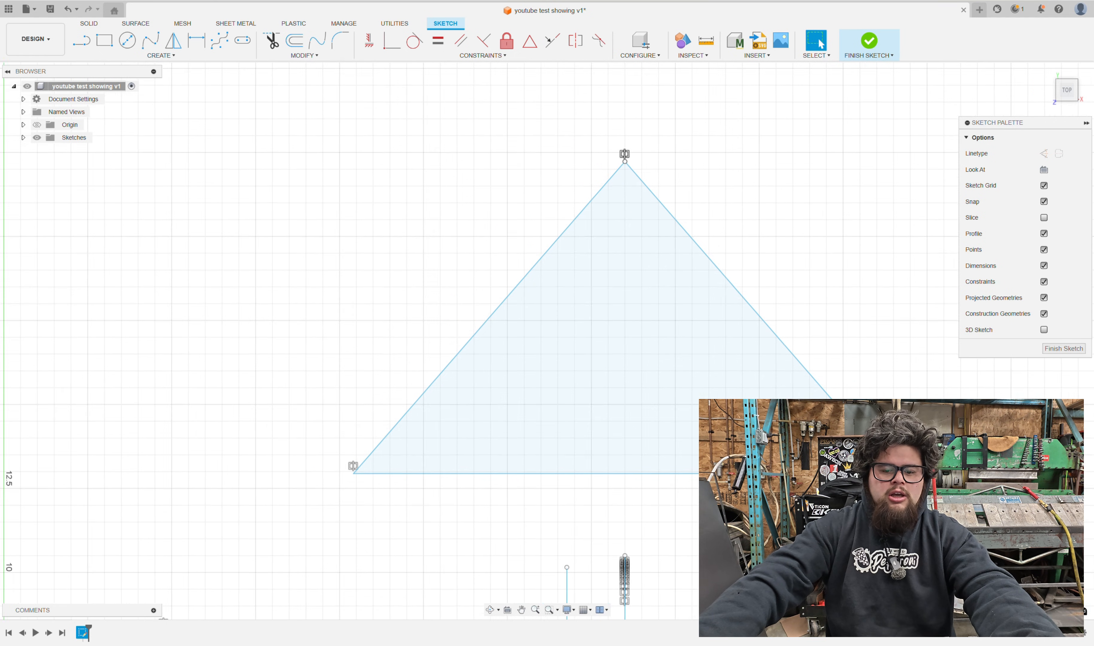
mouse_move(808, 528)
middle_down()
mouse_move(785, 506)
mouse_move(680, 466)
middle_up()
click(821, 43)
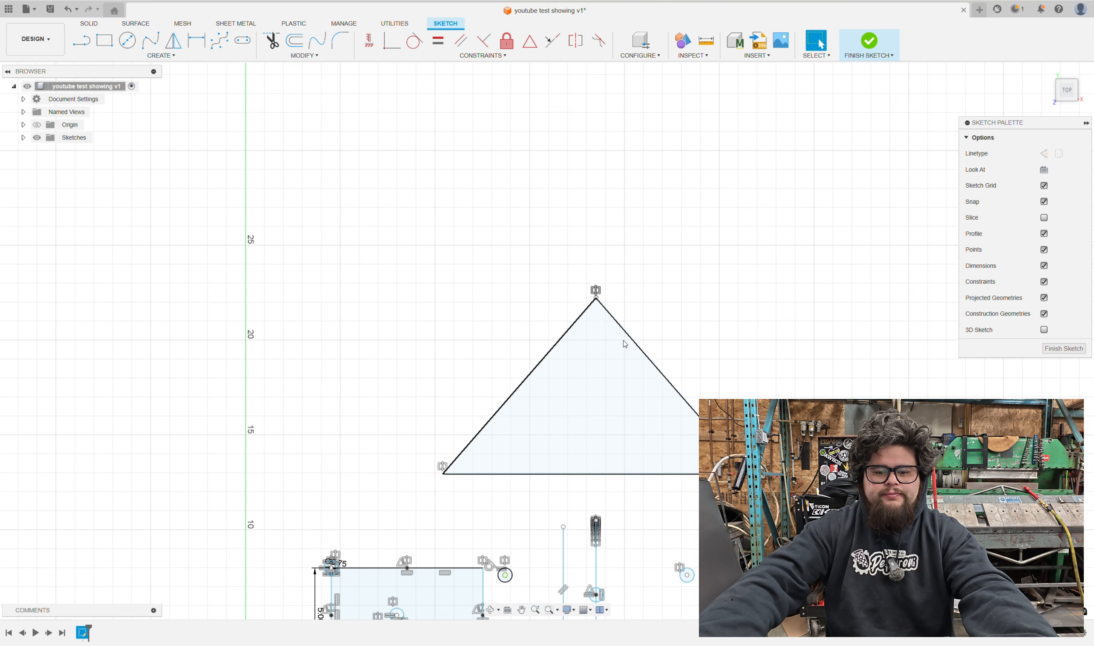
middle_drag(771, 301, 795, 188)
scroll(787, 228, up, 1)
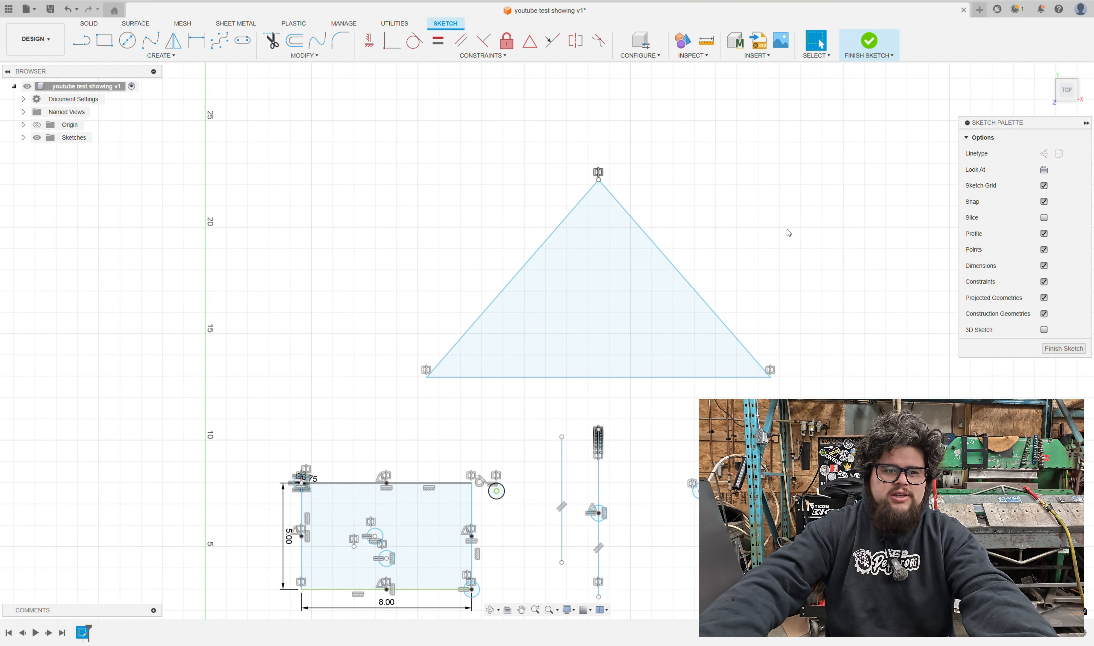
middle_drag(788, 229, 802, 283)
scroll(801, 283, up, 1)
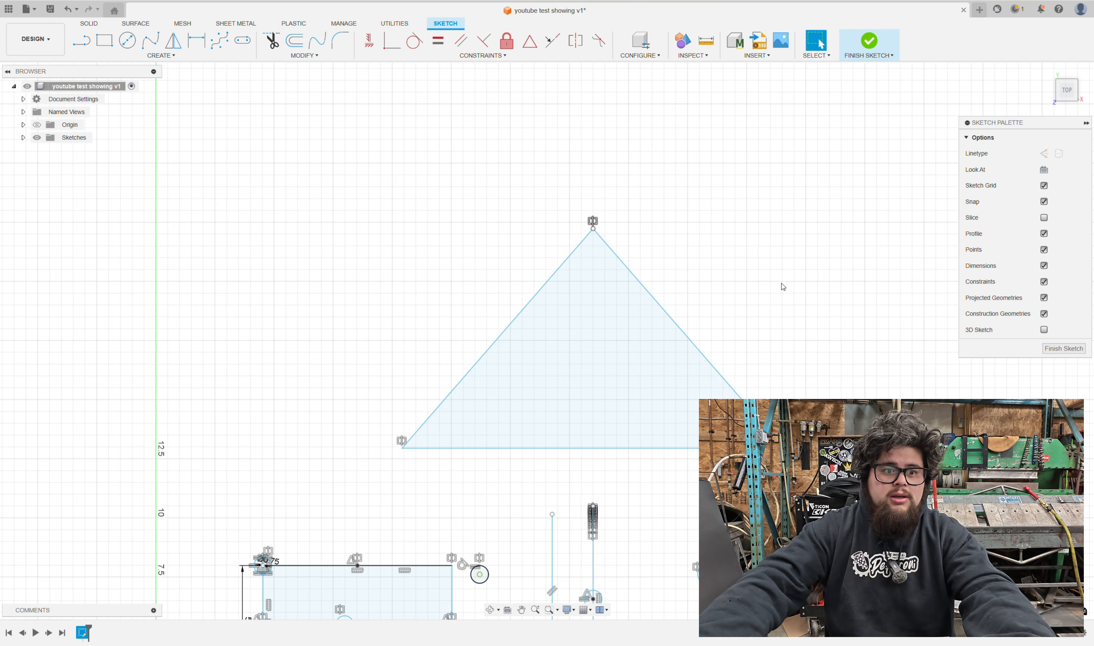
Fillet all three corners of the triangle together with a radius of 1.75 in
right_click(341, 36)
click(341, 127)
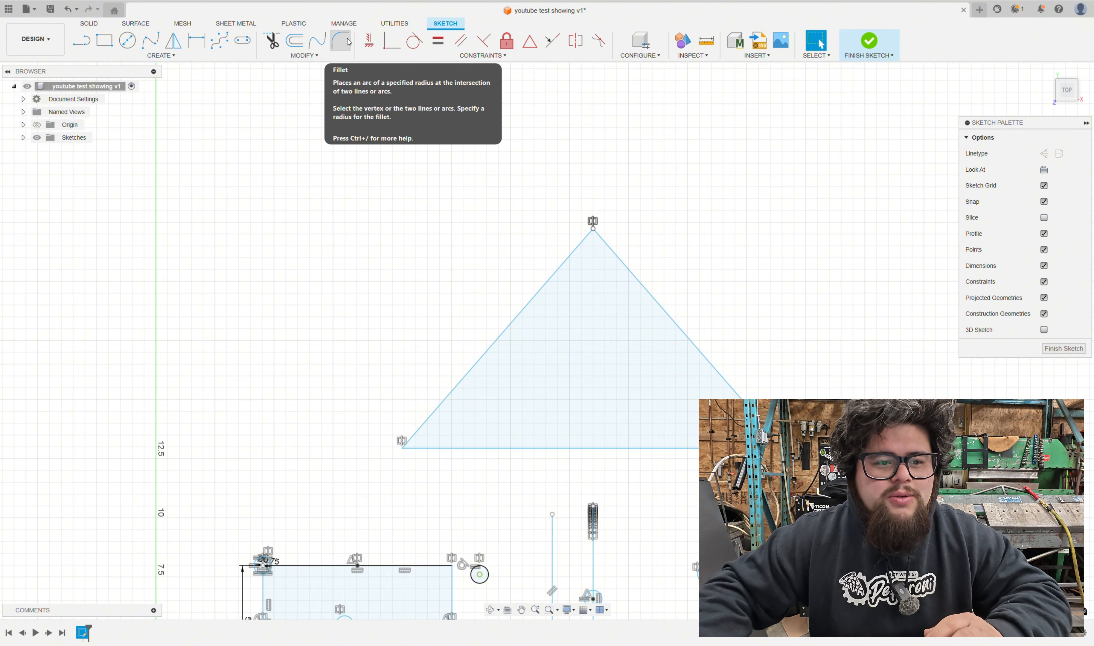
click(349, 41)
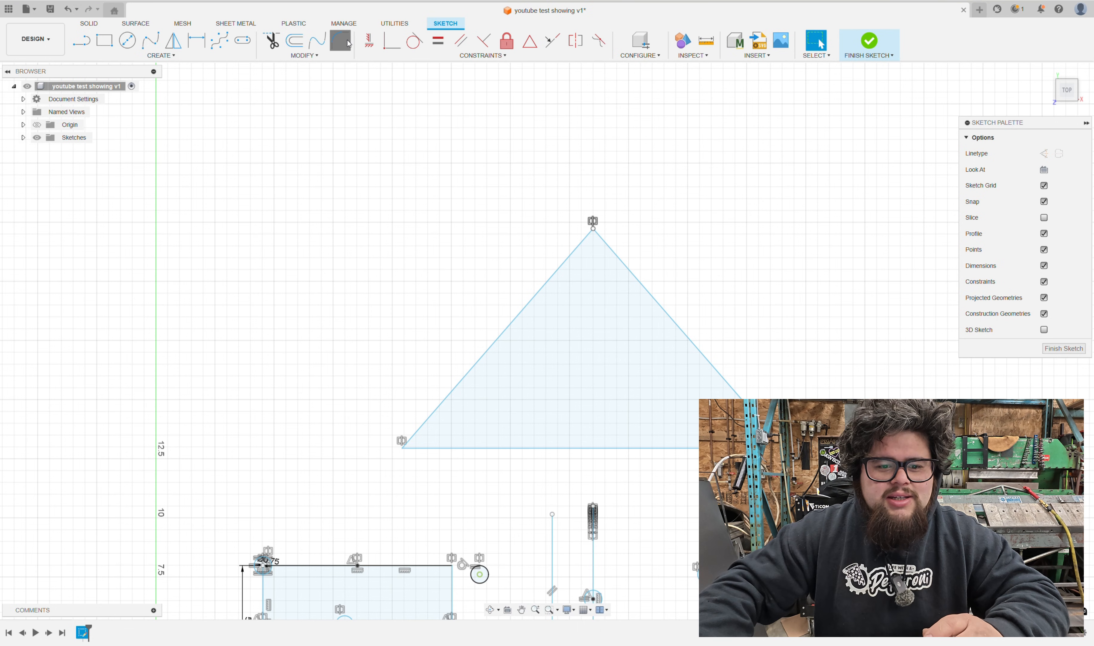
click(594, 231)
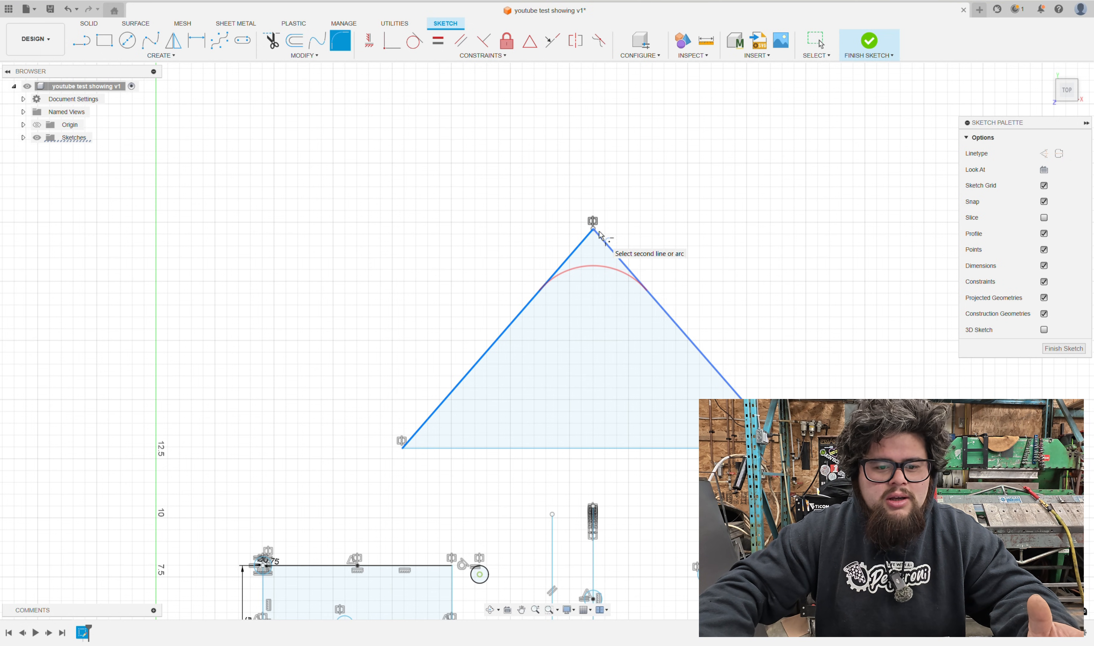
click(604, 245)
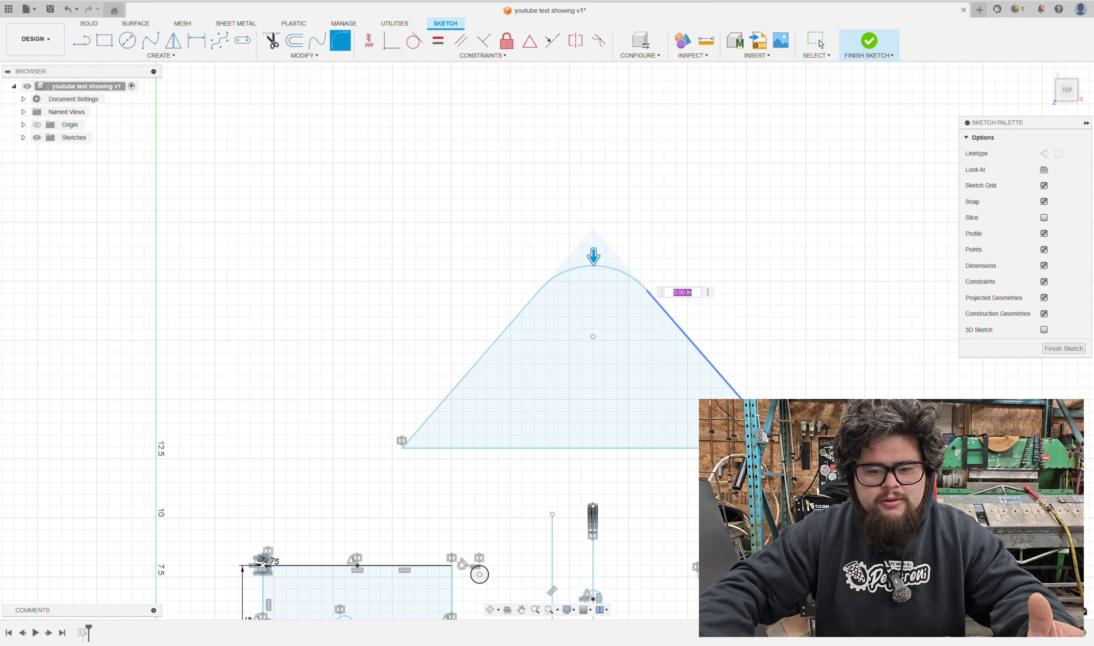
click(758, 418)
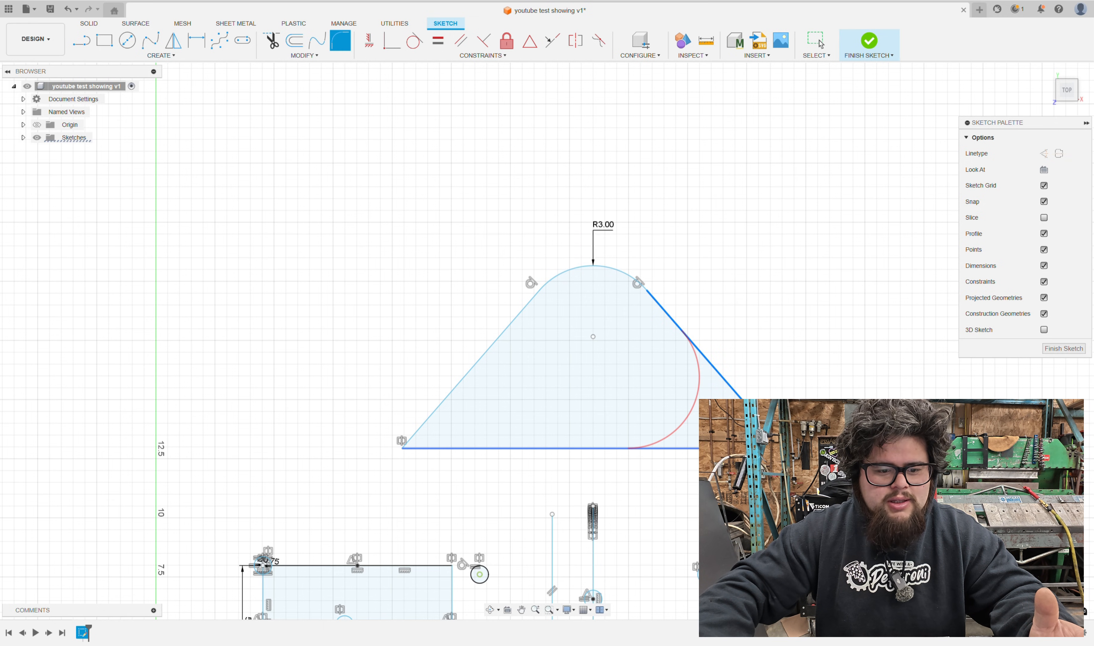
click(683, 446)
click(484, 448)
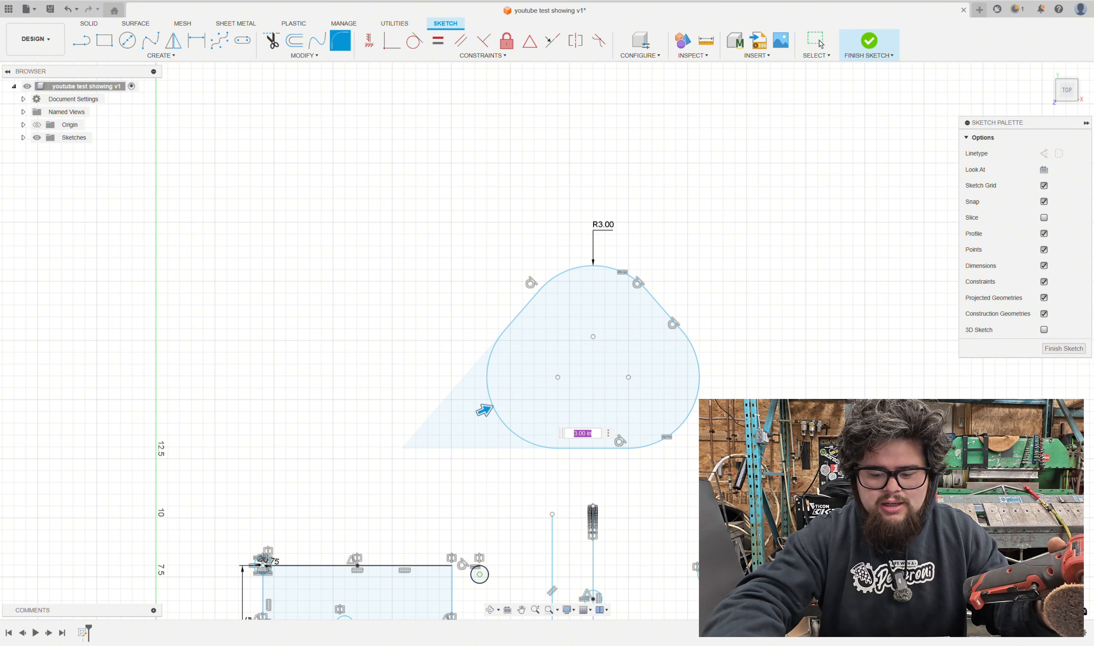
text(1.7)
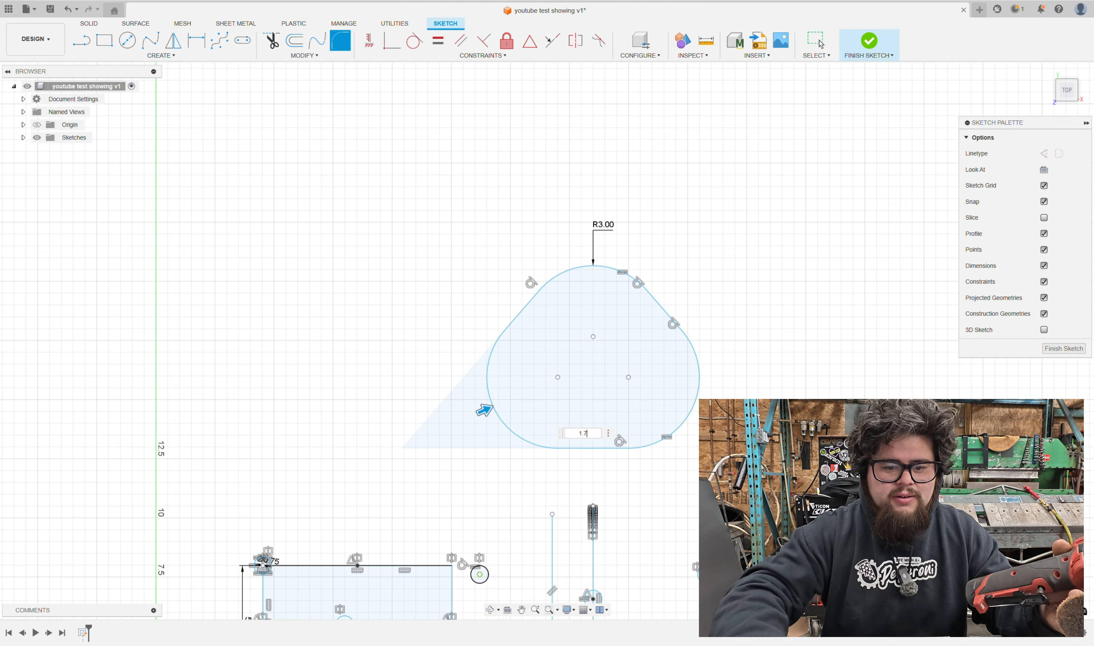
text(5)
key(Return)
key(Escape)
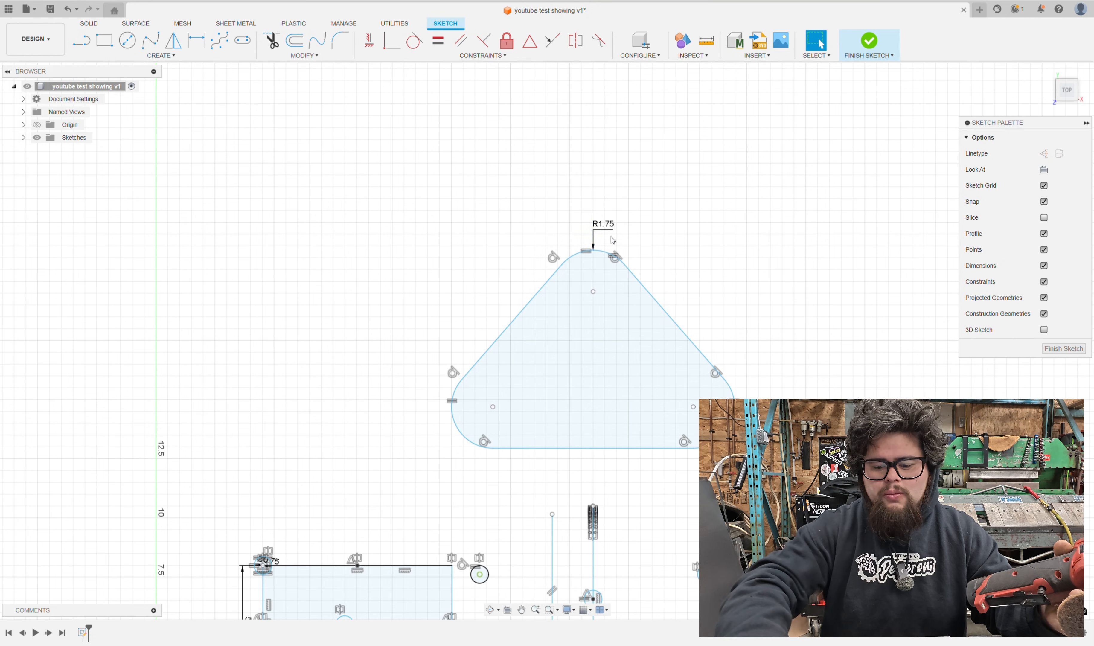
Set the radius dimension of the triangle's corner fillets to 1 in
double_click(608, 225)
text(1)
key(Return)
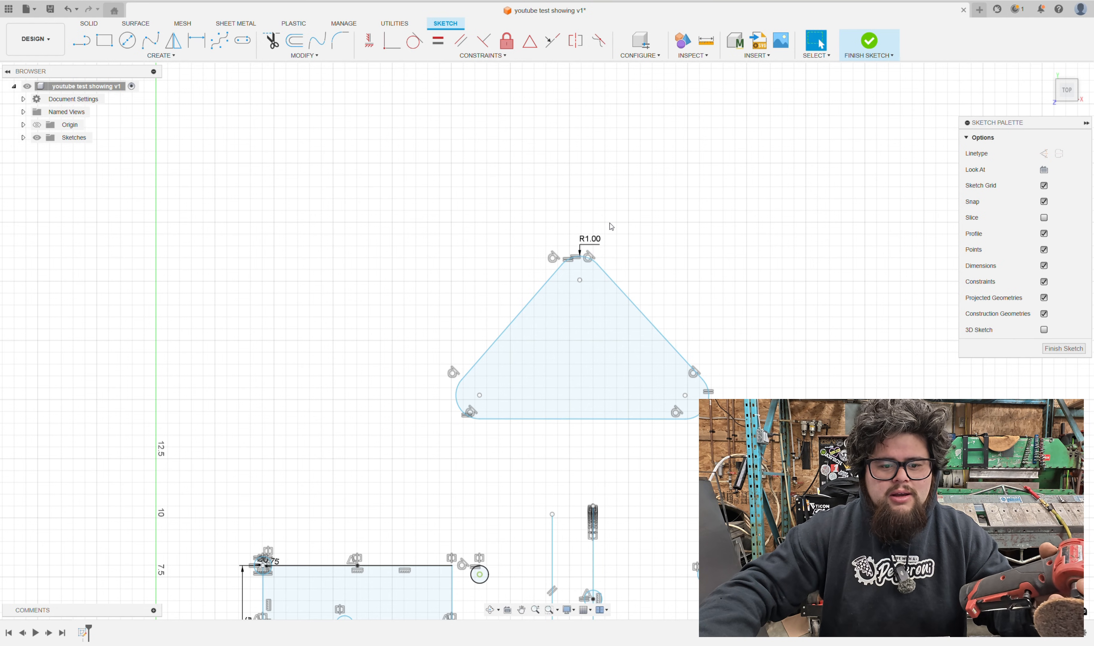
scroll(706, 422, down, 1)
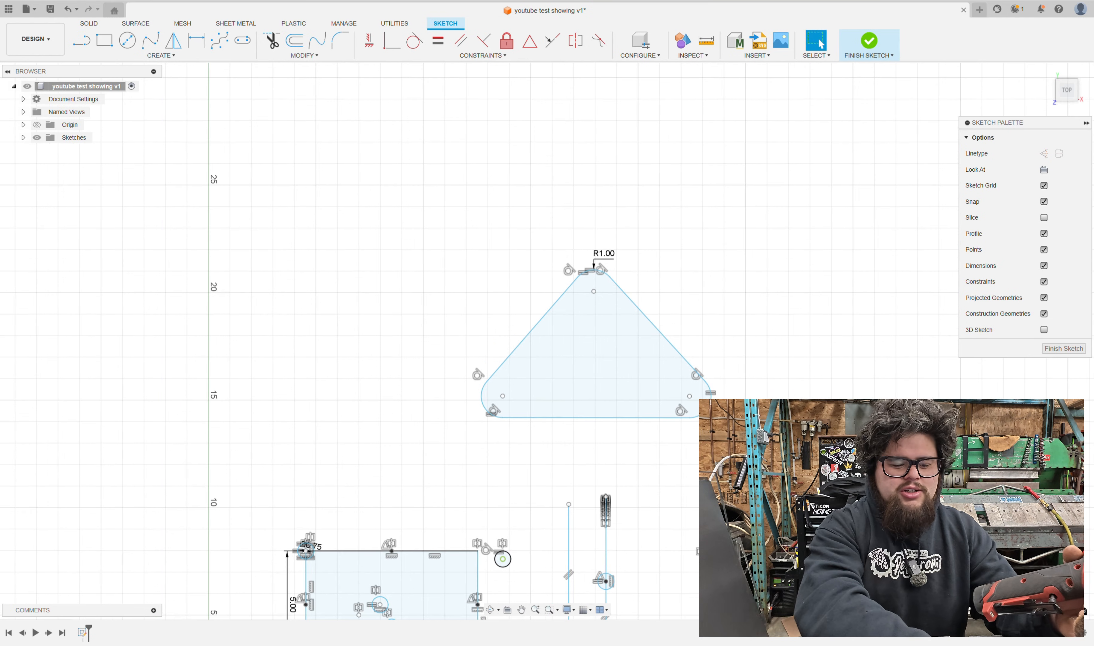
Undo the radius change and the corner fillets on the triangle
key(ctrl+z)
key(ctrl+z)
key(ctrl+z)
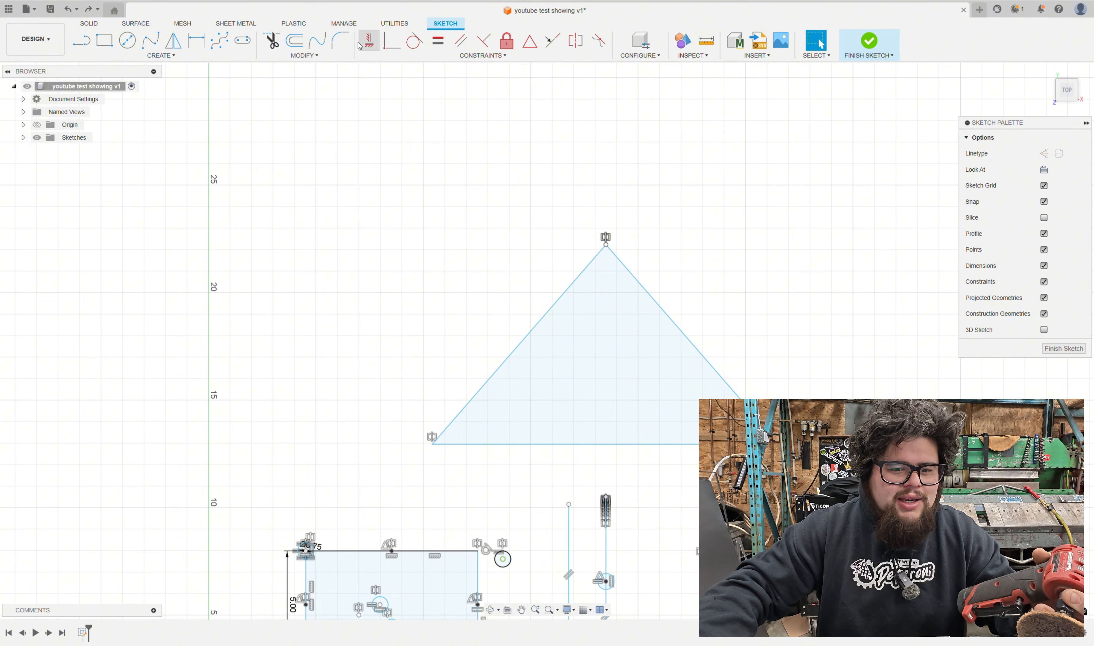
Fillet all three corners of the triangle together with a radius of 0.5 in
click(341, 40)
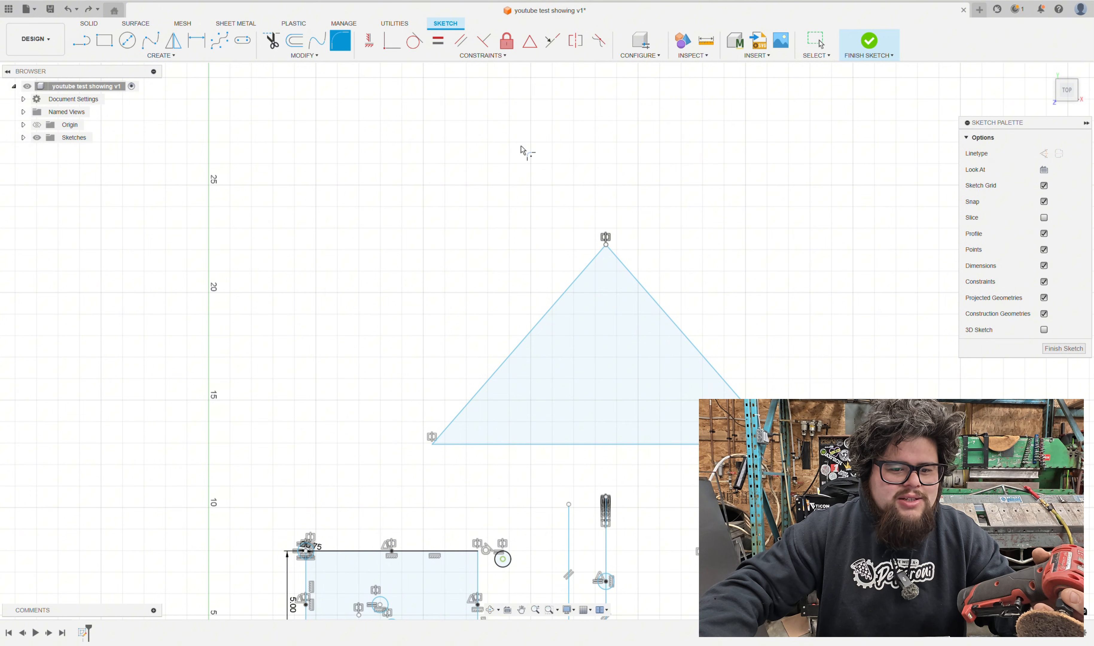
click(604, 249)
key(Return)
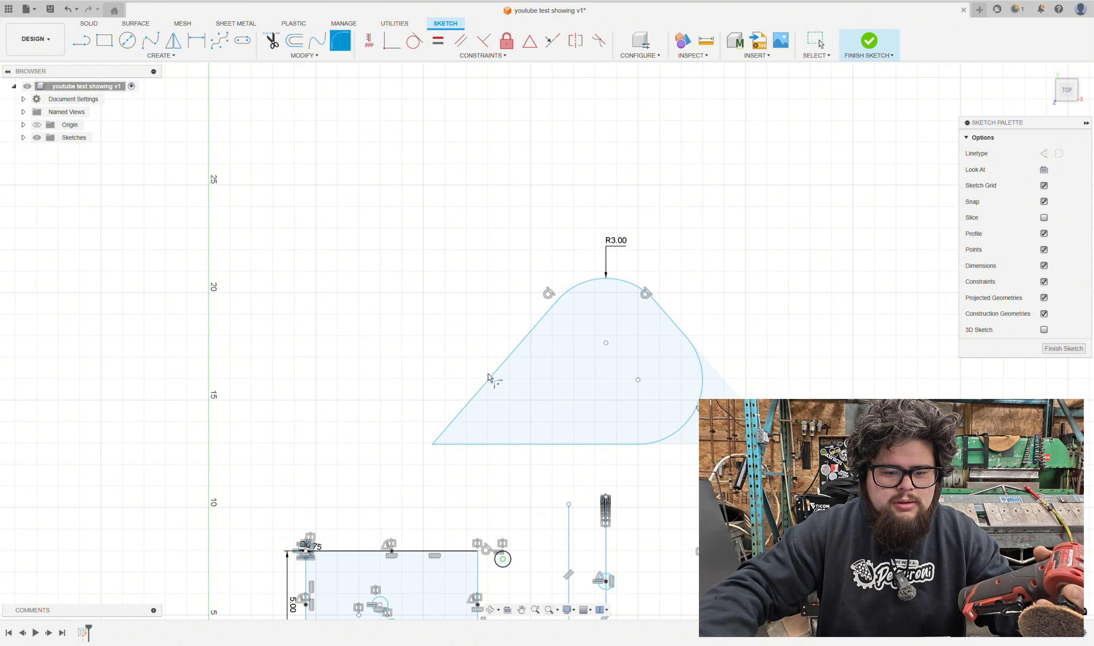
click(488, 378)
click(501, 444)
key(BackSpace)
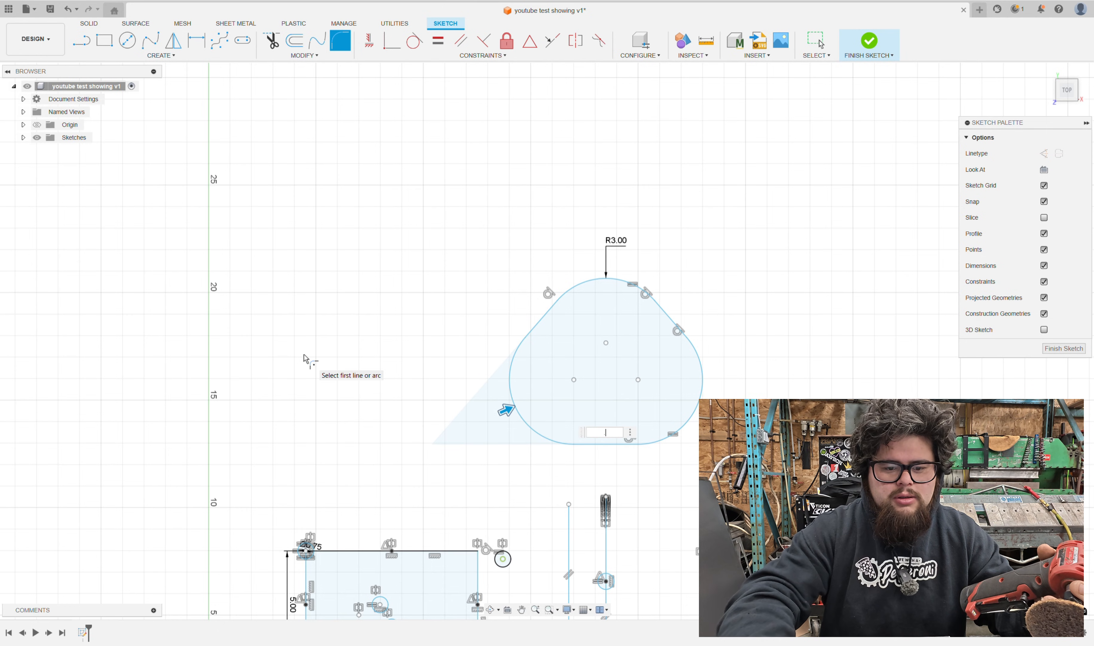
text(.25)
key(BackSpace)
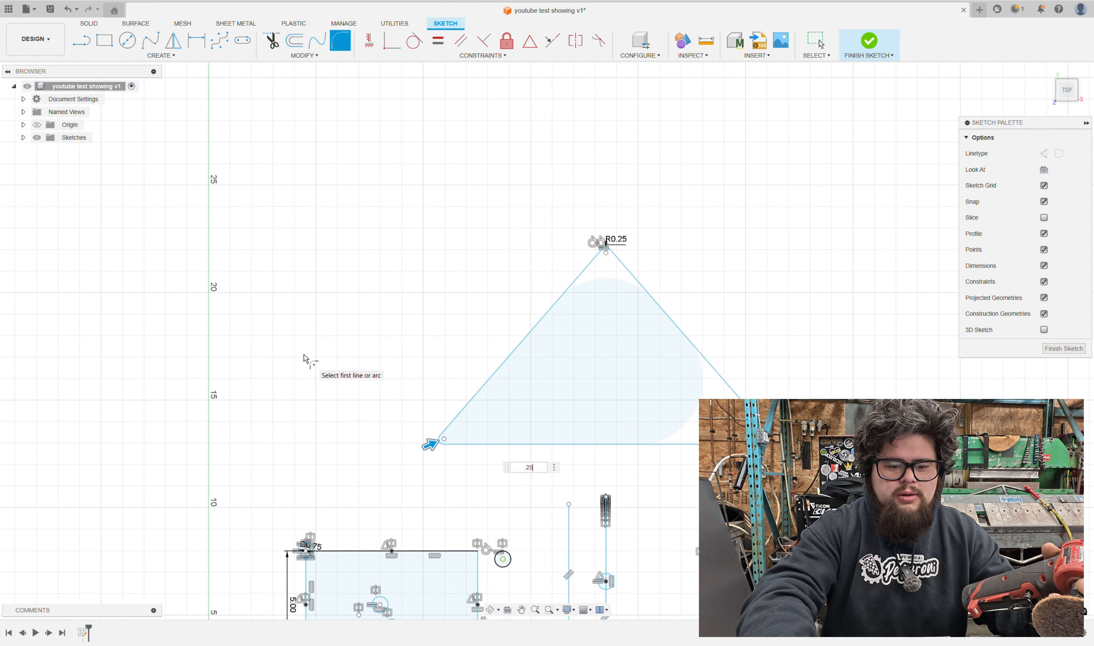
key(BackSpace)
text(5)
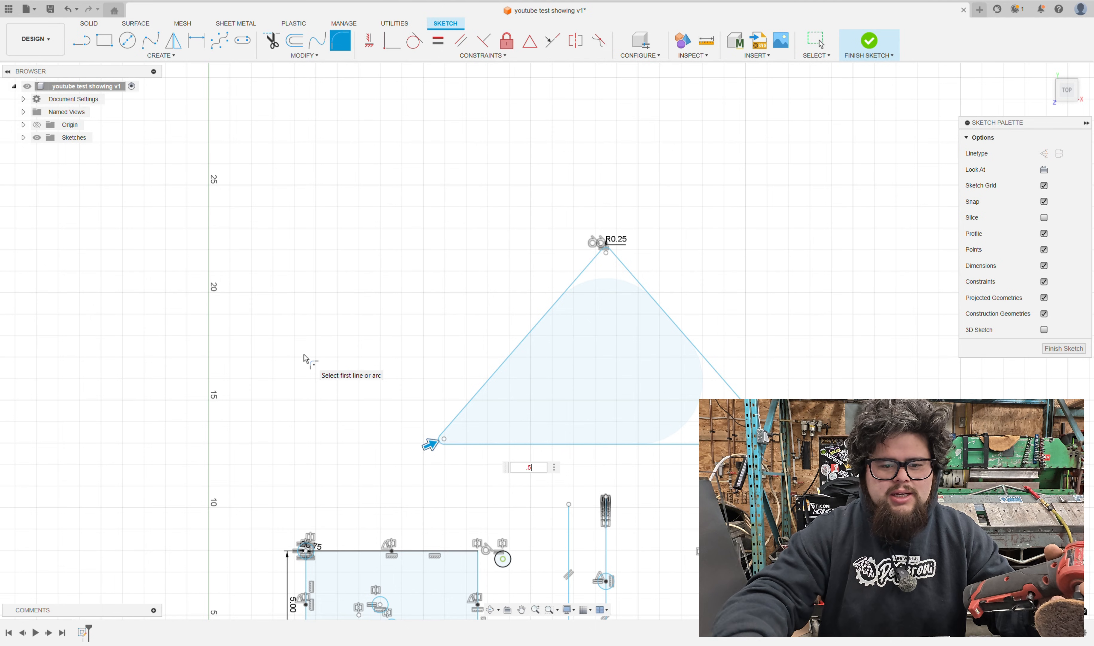
key(Return)
scroll(481, 354, up, 3)
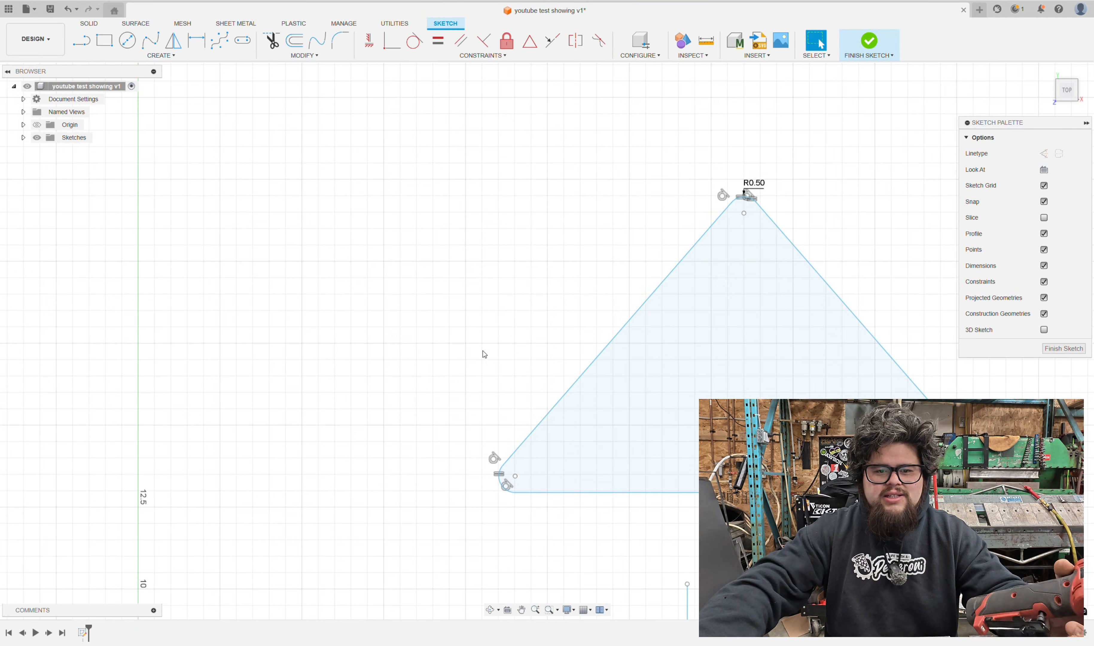
scroll(363, 333, down, 6)
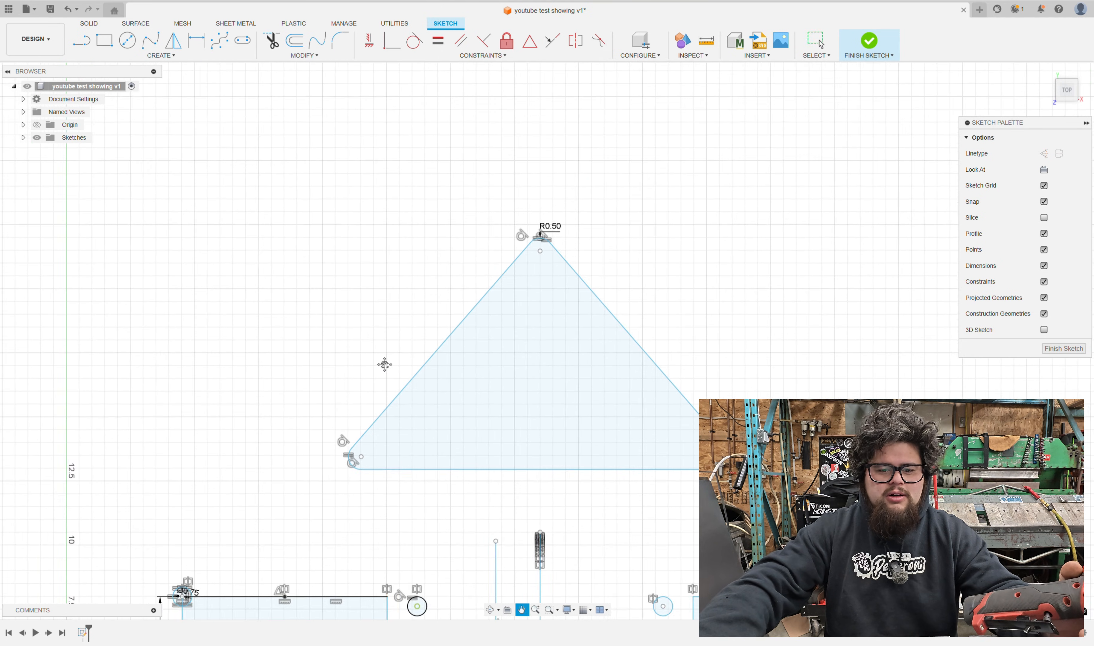
Fillet the upper-right corner of the 8 by 5 in rectangle with a 1 in radius
middle_drag(442, 382, 789, 266)
scroll(590, 357, up, 4)
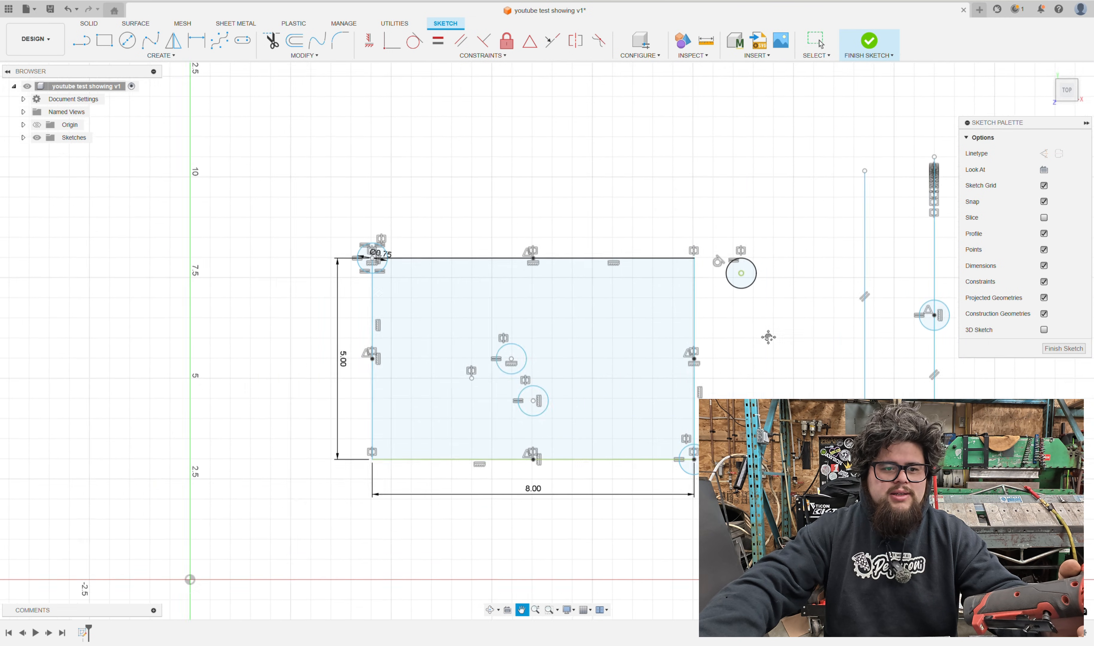
middle_drag(590, 357, 719, 341)
click(343, 52)
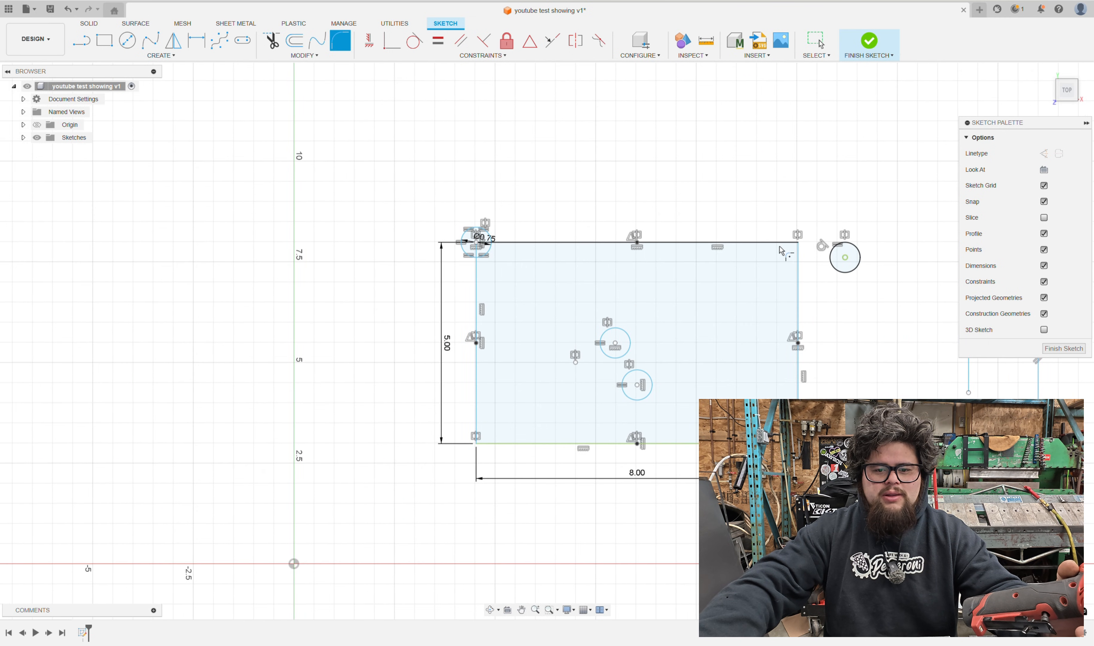
click(781, 243)
click(798, 266)
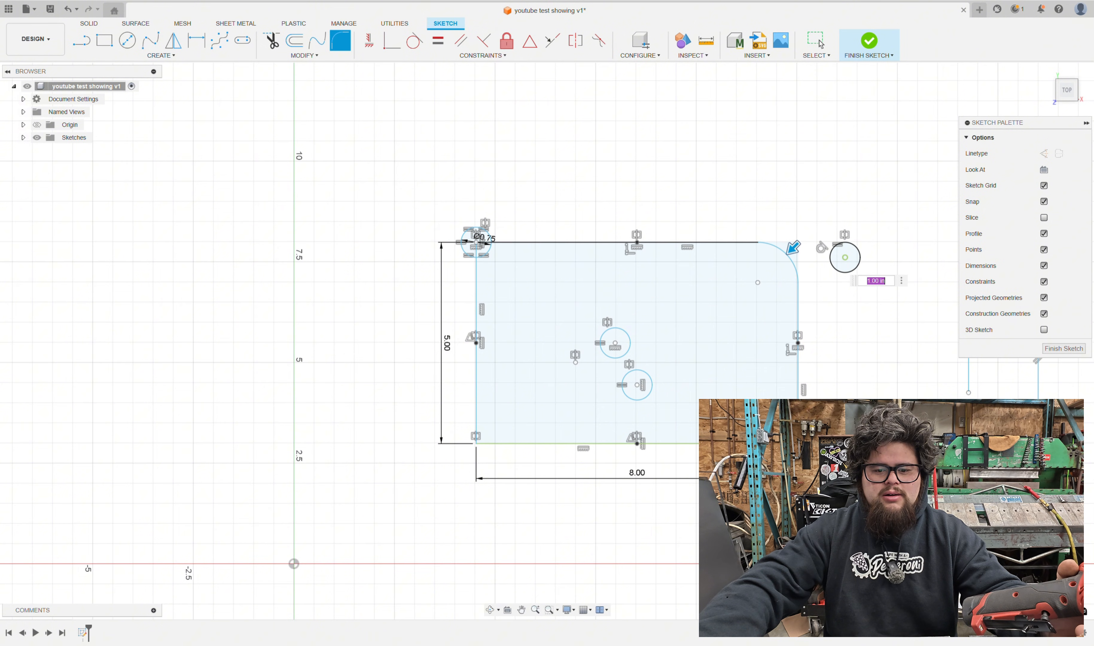
key(Return)
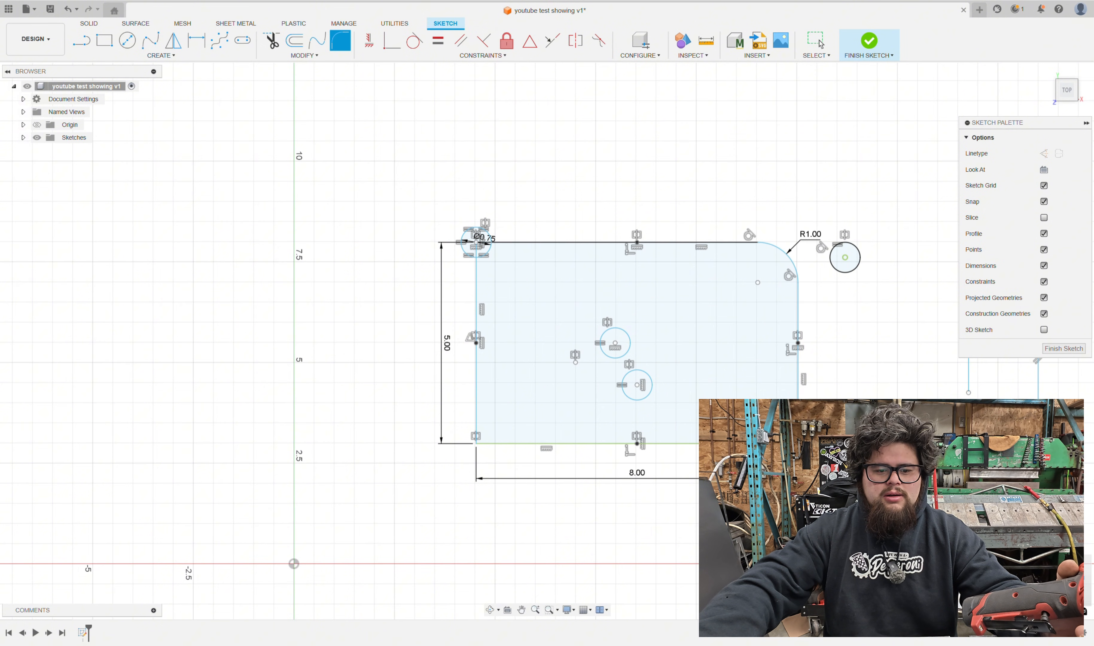
Fillet the rectangle's lower-left and upper-left corners with a radius of 1 in
click(476, 398)
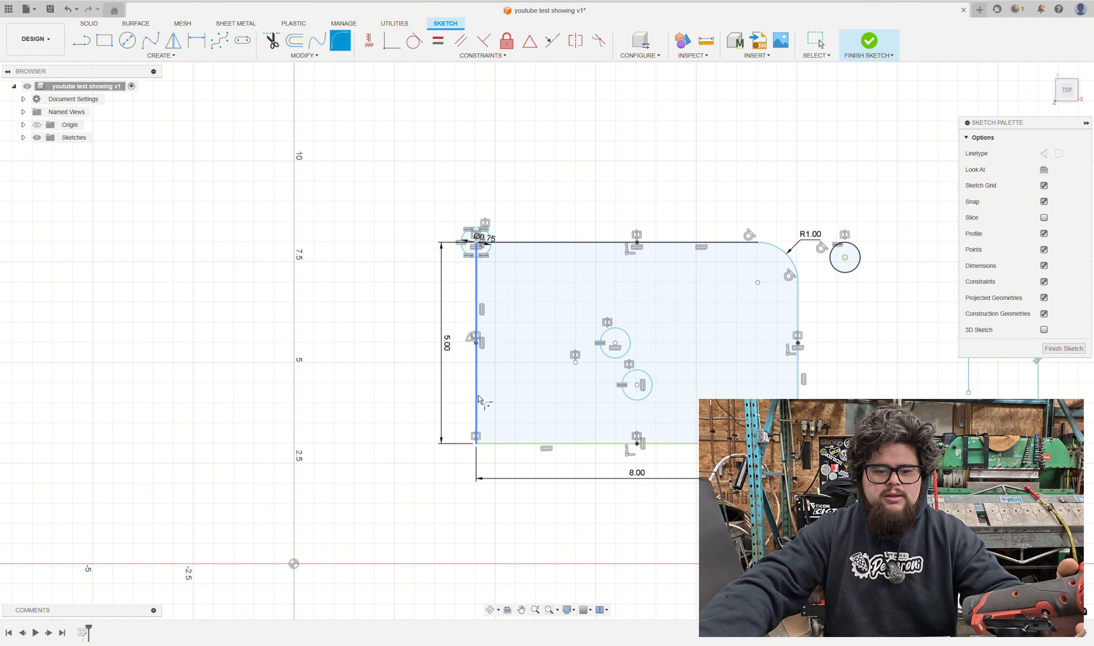
click(497, 443)
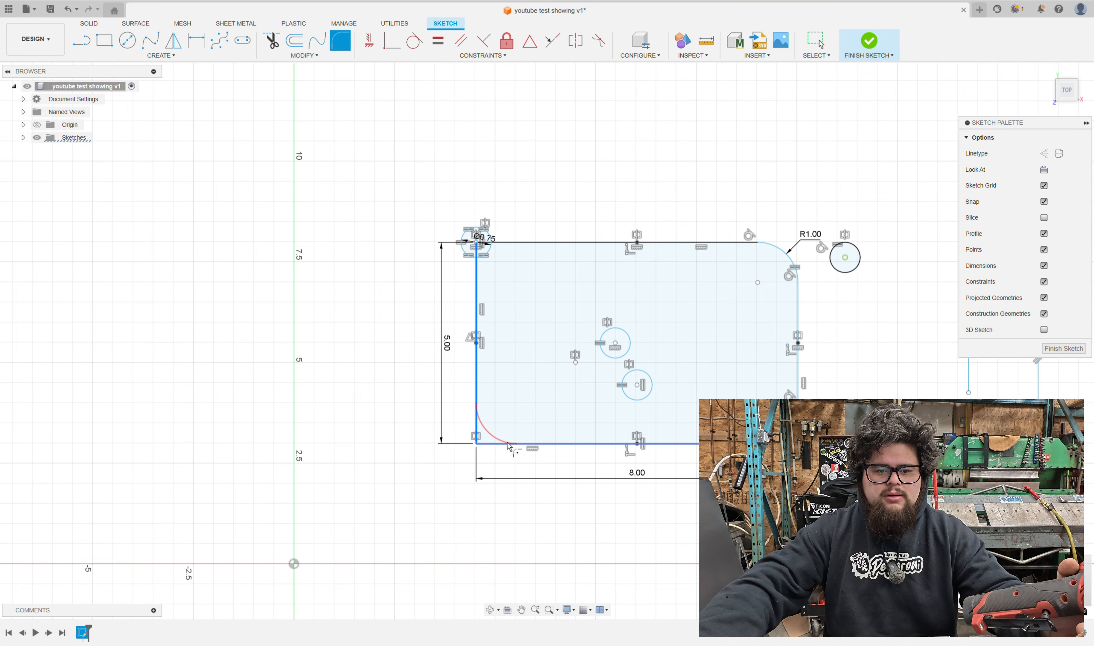
click(478, 278)
click(546, 242)
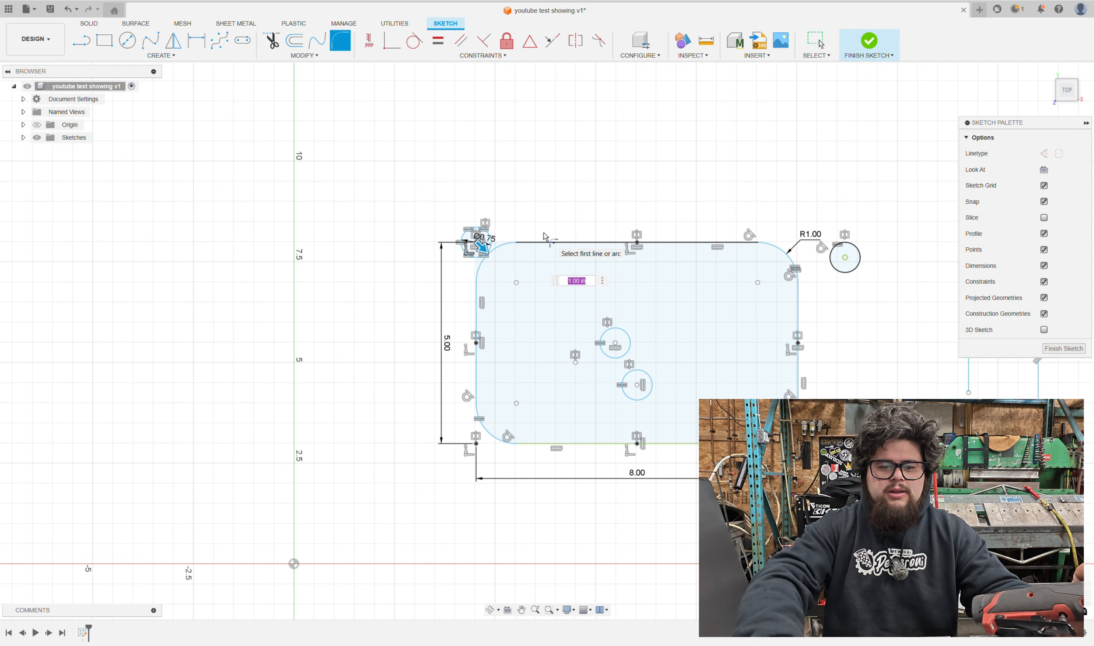
key(Return)
key(Escape)
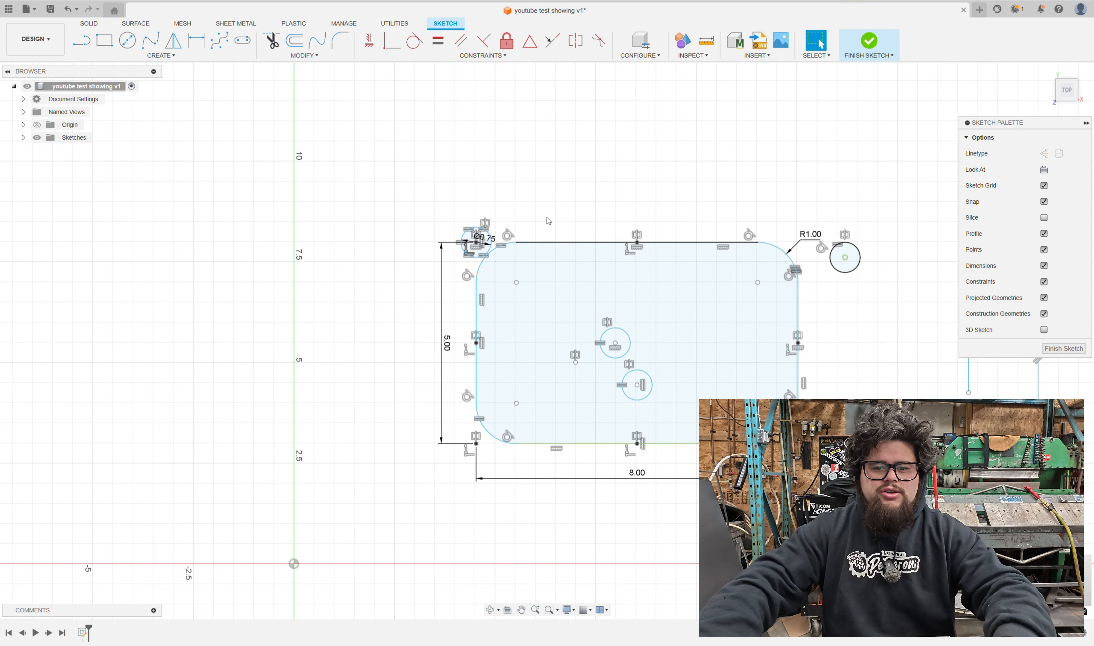
Undo the fillets on the rectangle's two left corners
scroll(548, 222, up, 2)
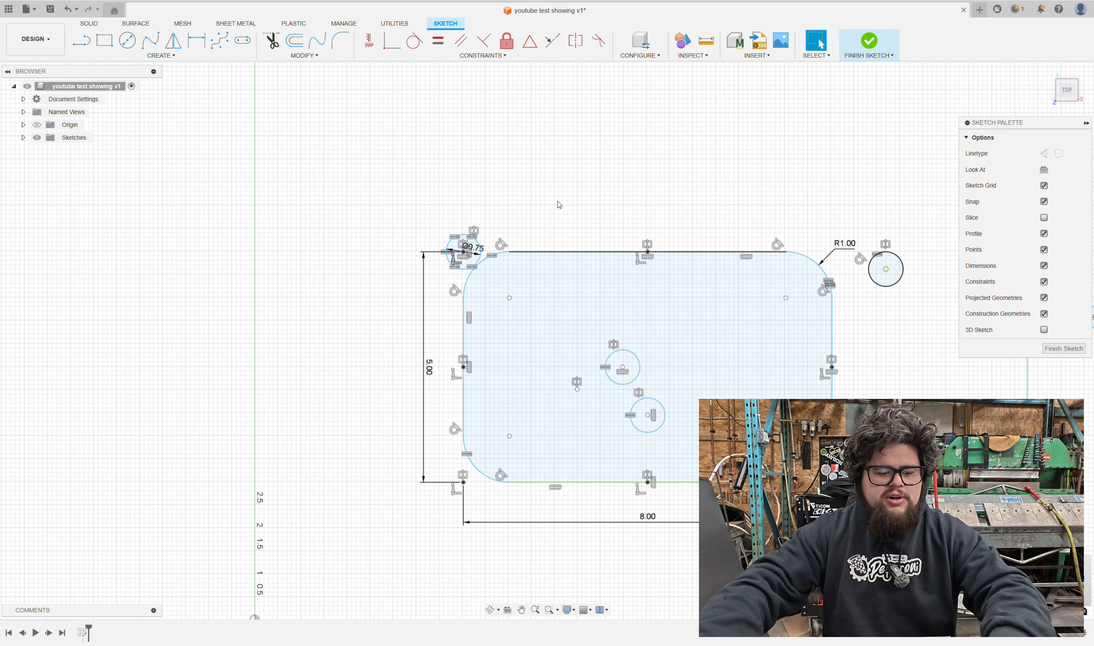
key(ctrl+z)
key(ctrl+z)
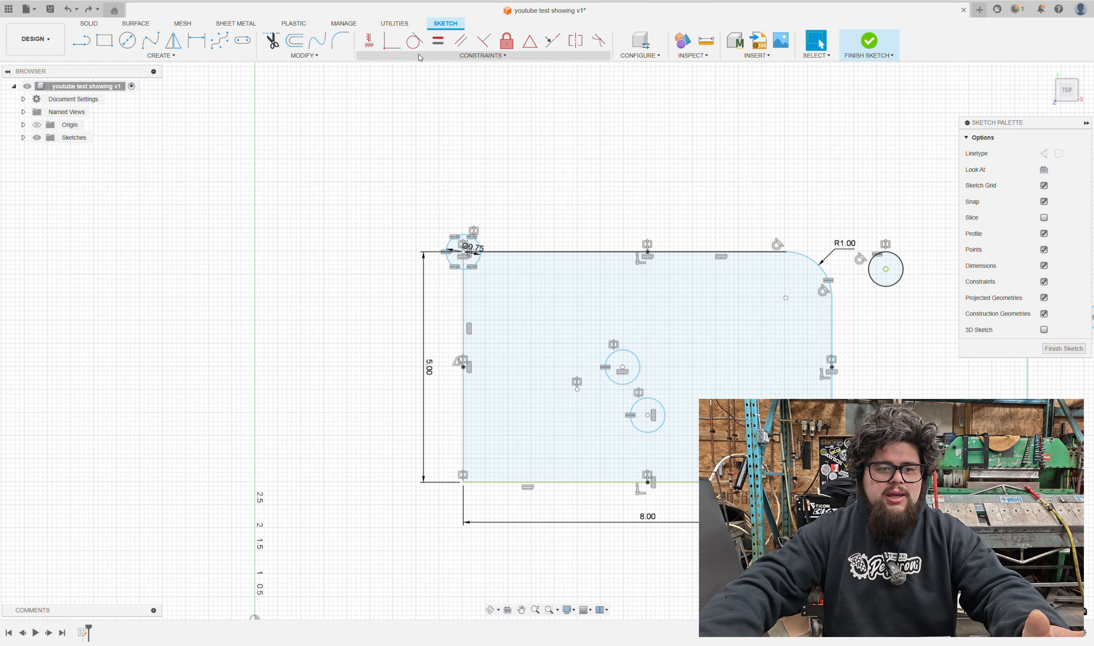
Fillet the rectangle's lower-left corner separately with a radius of 1.20 in
click(305, 55)
click(284, 62)
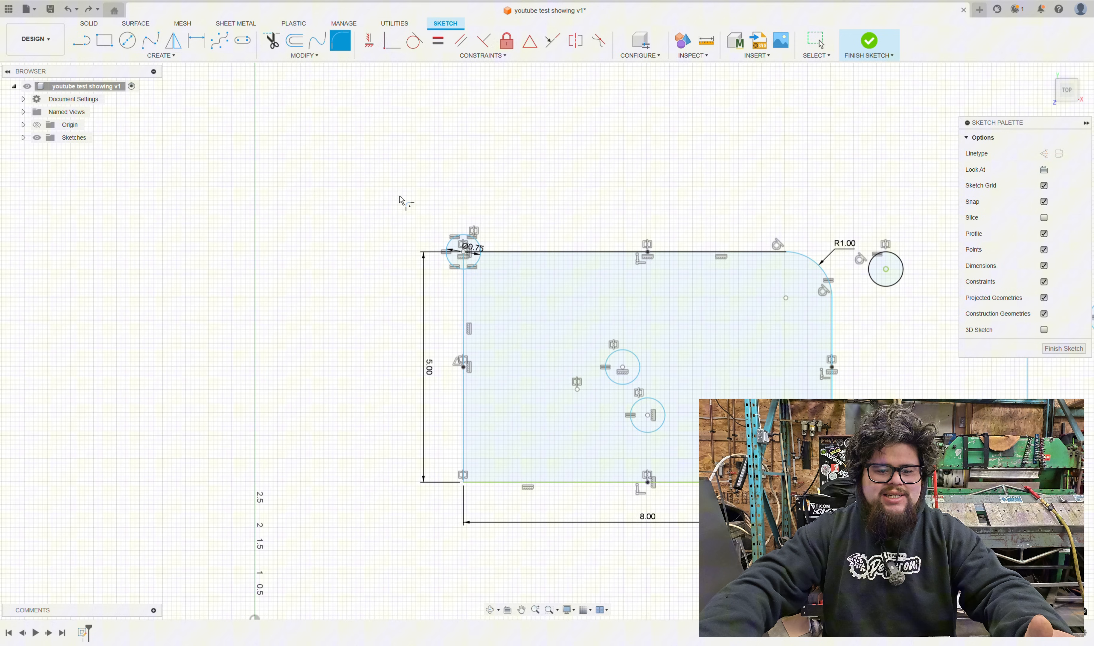
click(471, 471)
click(497, 484)
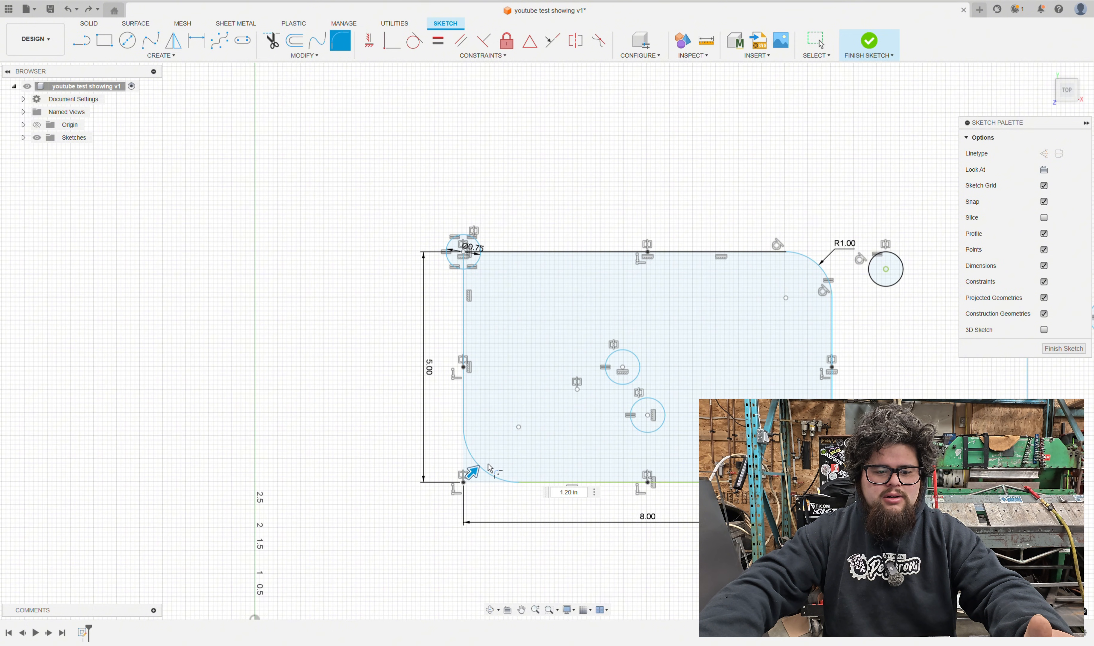
right_click(471, 475)
click(506, 459)
scroll(757, 183, up, 3)
middle_drag(757, 183, 540, 414)
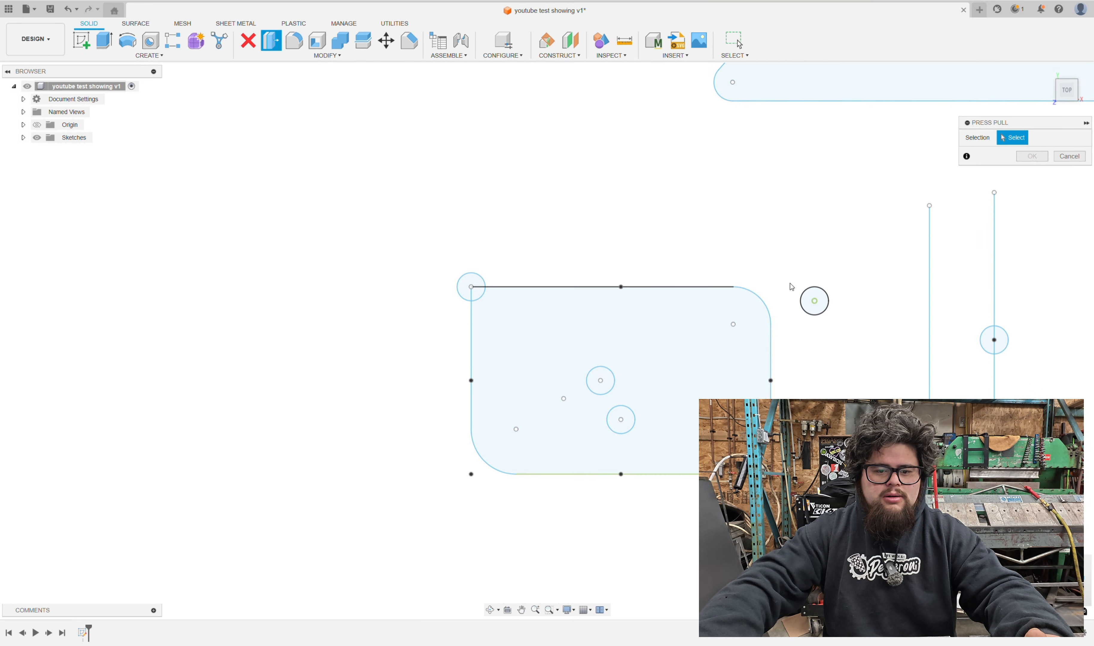
click(1069, 157)
middle_drag(614, 353, 464, 490)
scroll(674, 327, up, 2)
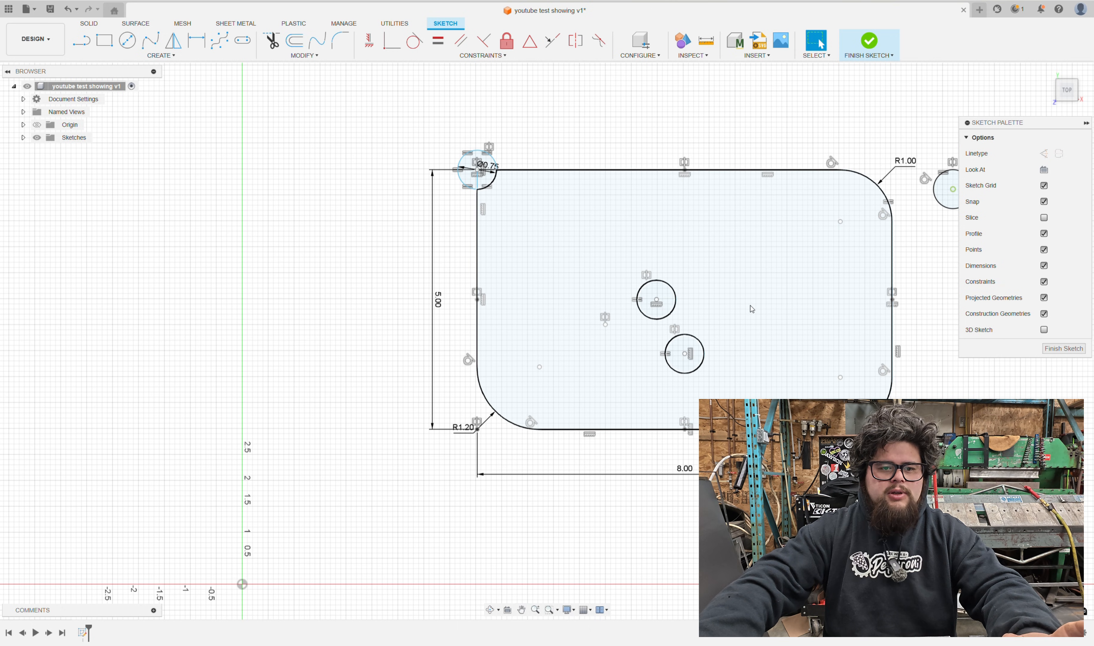
Select all the sketch geometry, including the triangle, rectangles, circles and lines, and delete it
middle_drag(623, 291, 578, 356)
scroll(569, 354, down, 1)
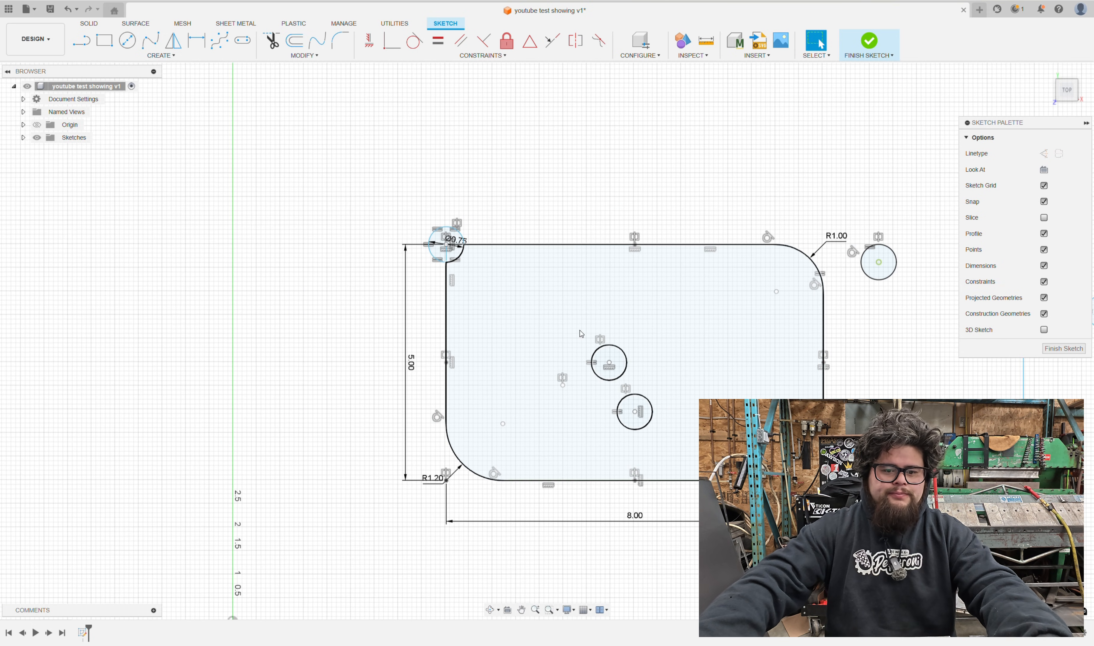
scroll(605, 265, down, 2)
middle_drag(620, 306, 620, 377)
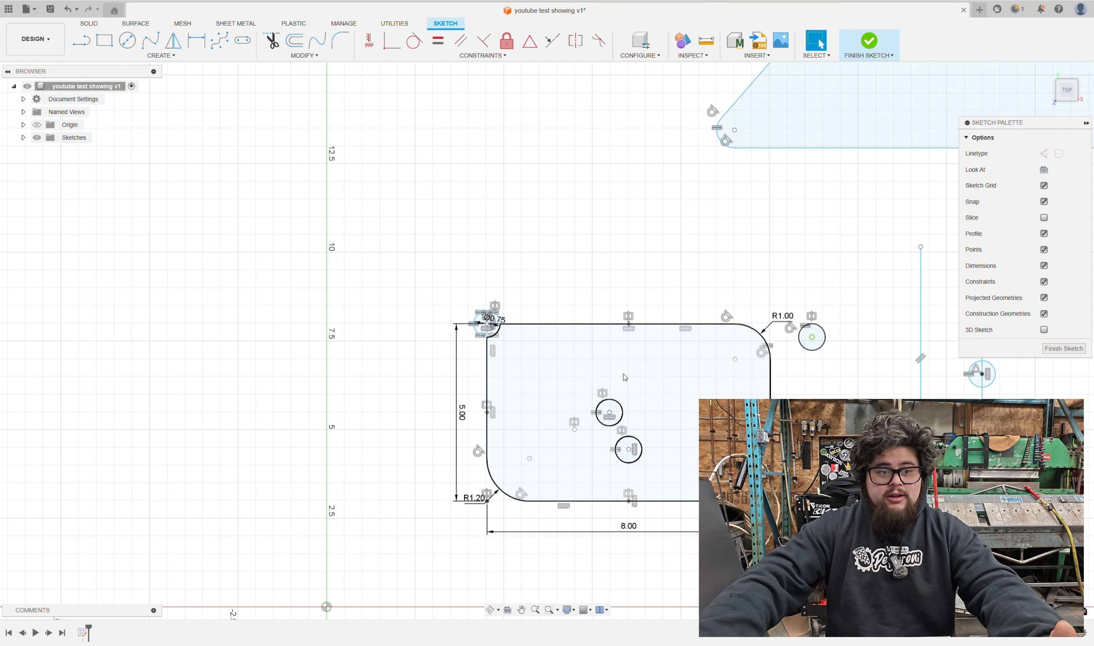
middle_drag(770, 372, 601, 372)
scroll(560, 363, down, 4)
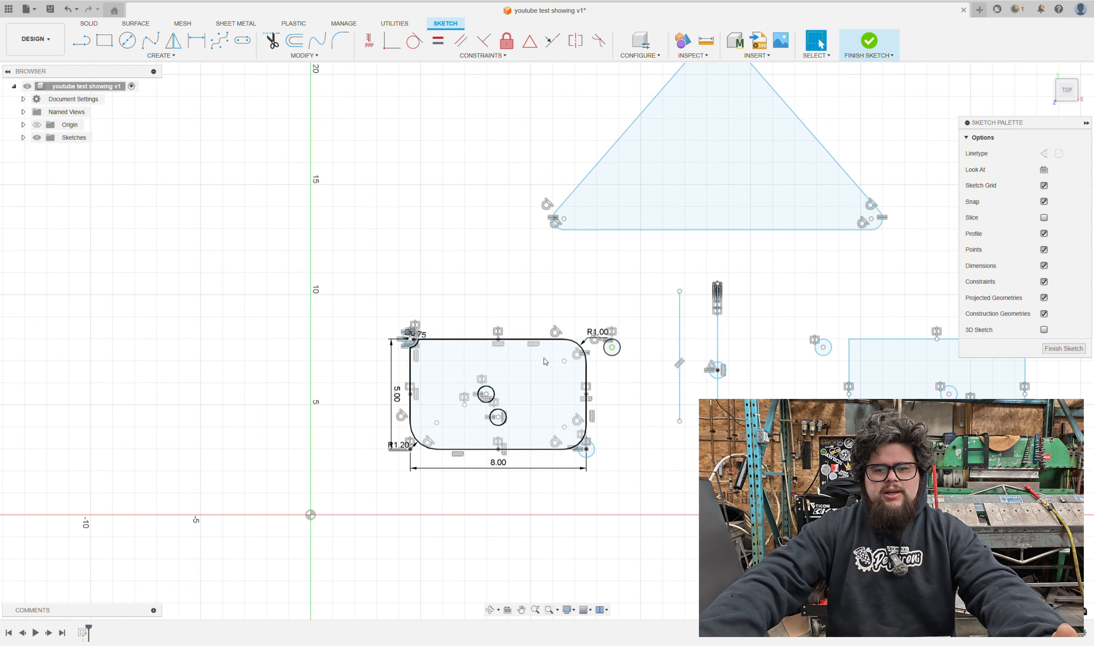
scroll(496, 212, down, 4)
middle_drag(497, 214, 453, 357)
drag(240, 111, 900, 604)
key(Delete)
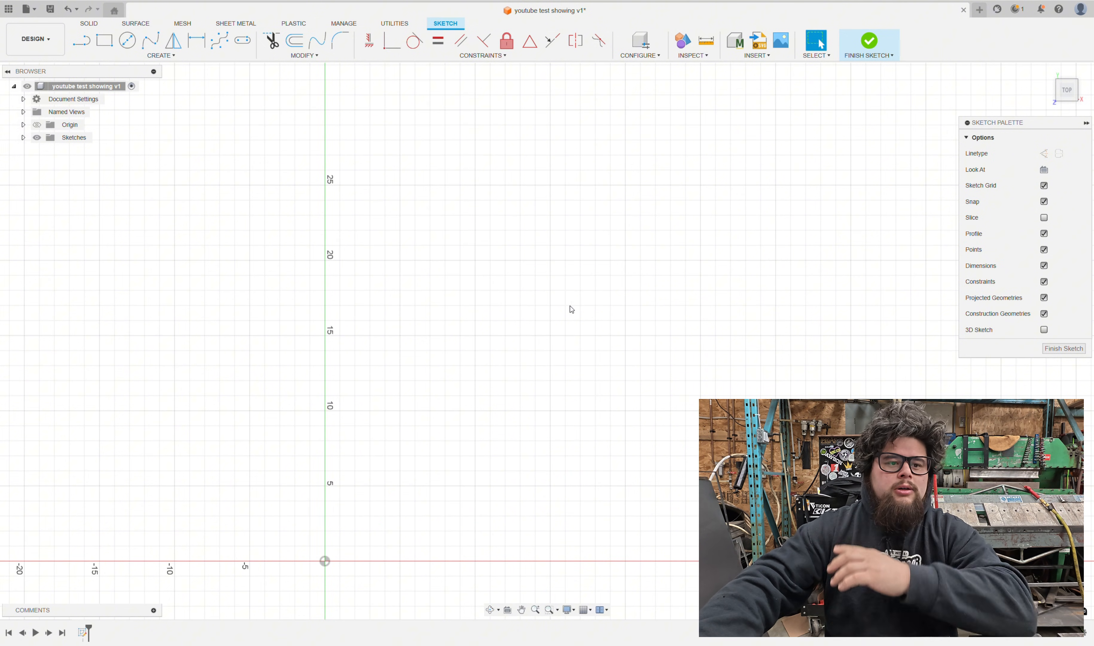
middle_drag(570, 307, 576, 334)
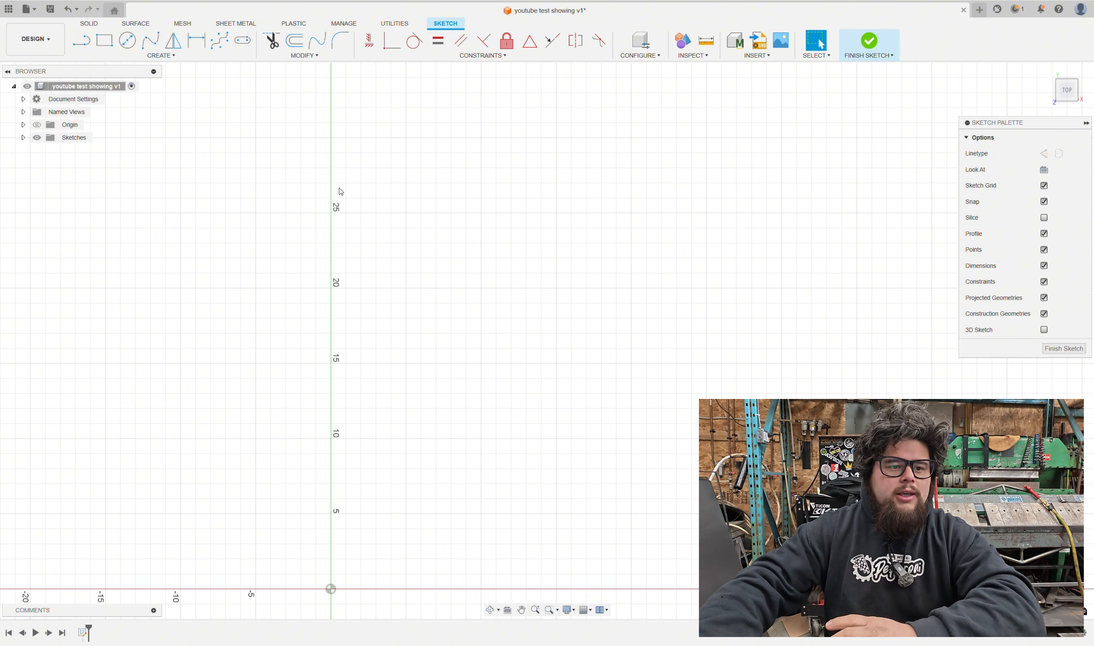
click(243, 41)
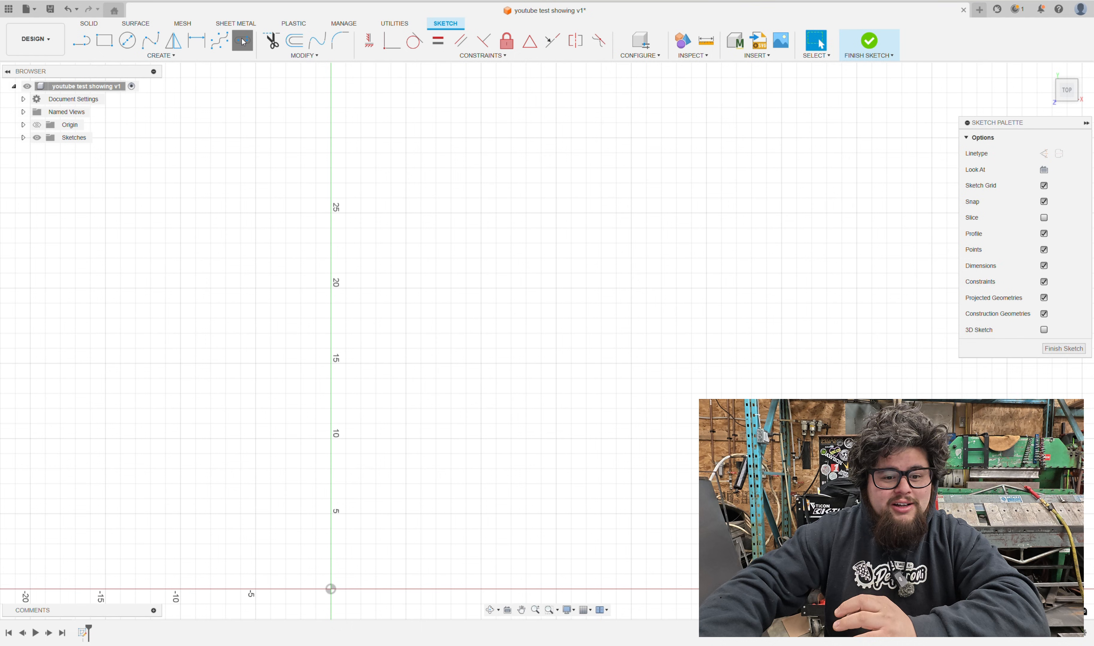
click(556, 288)
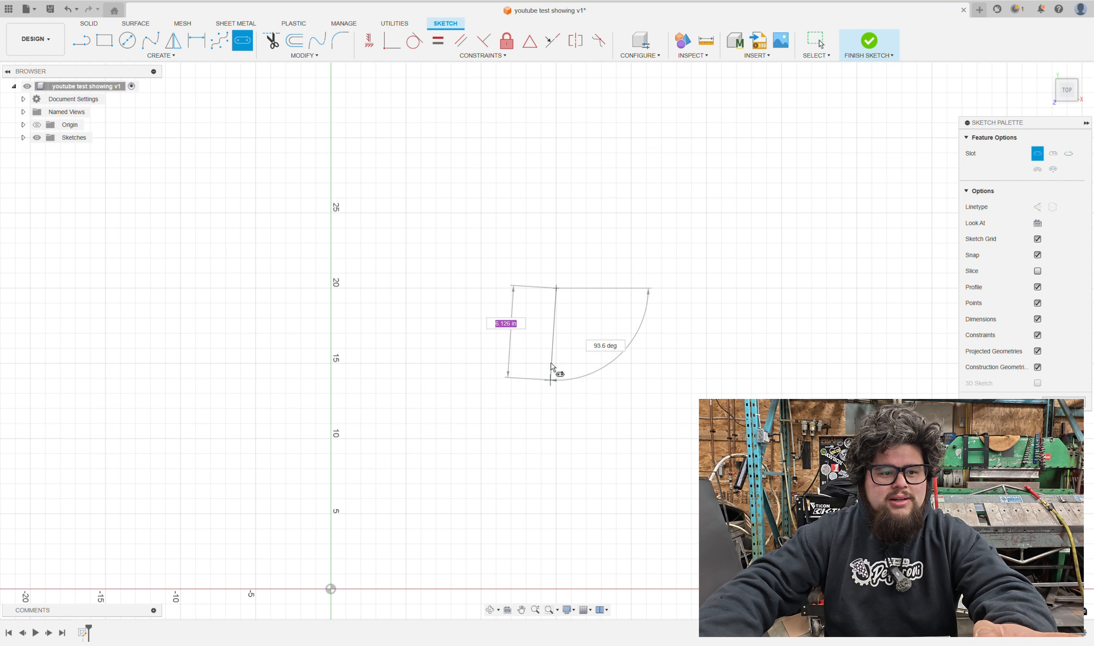
click(166, 57)
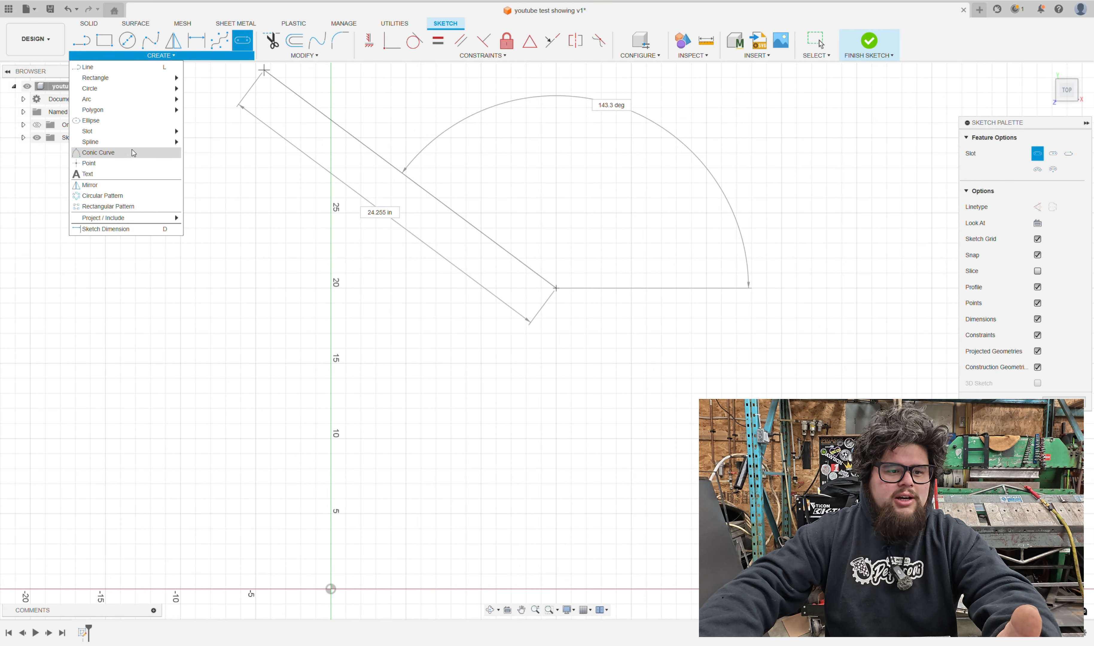
mouse_move(133, 131)
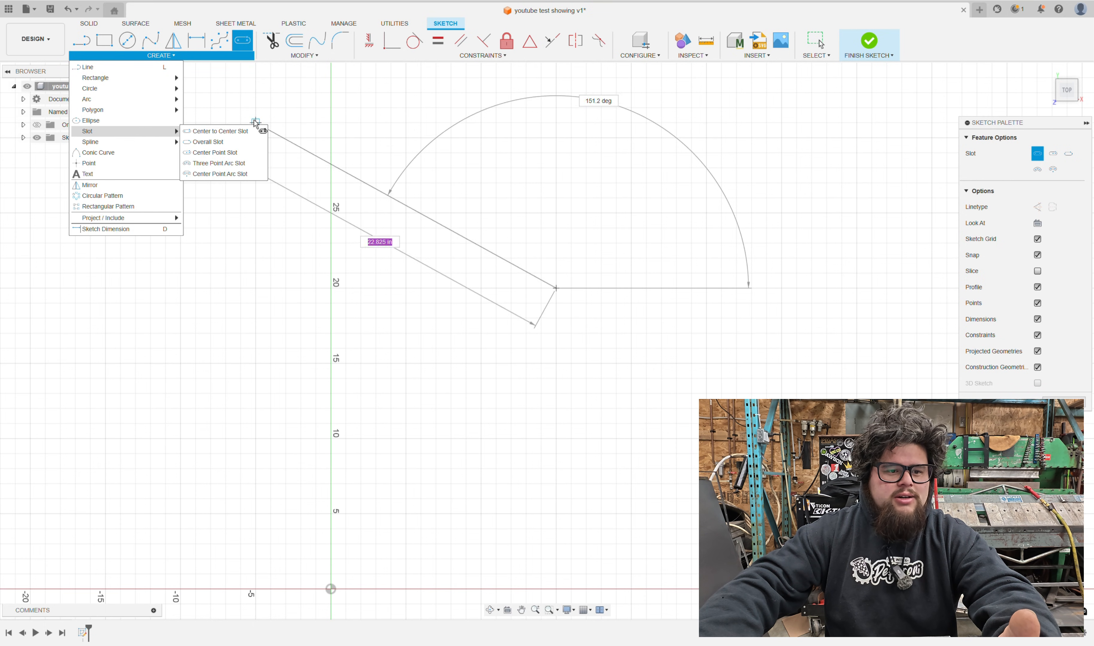
click(246, 132)
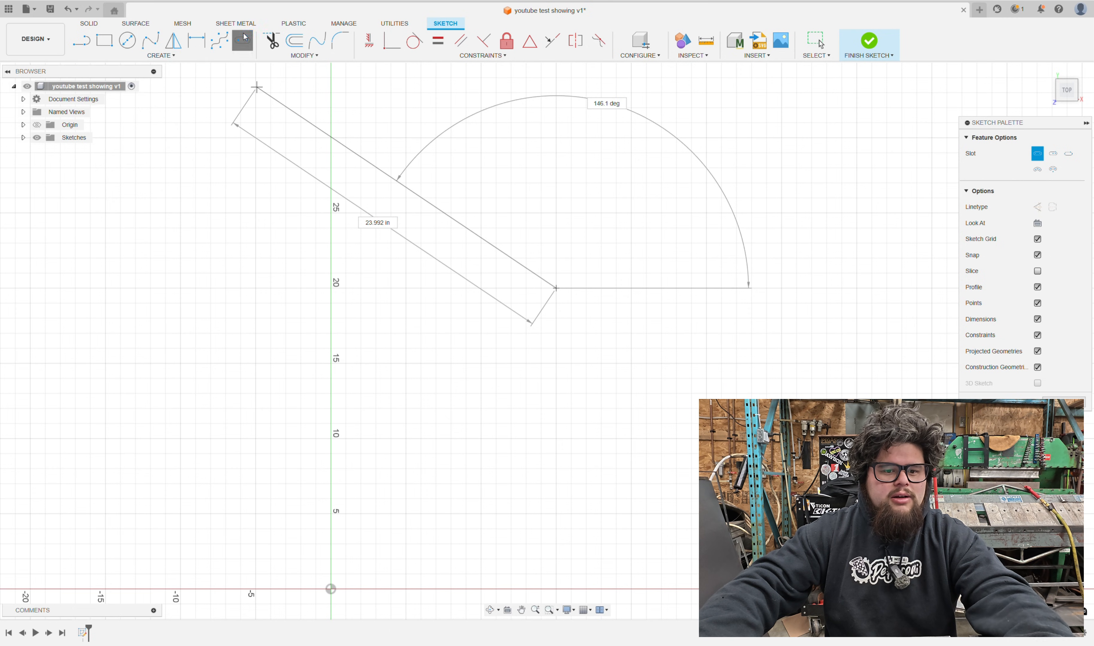
key(Escape)
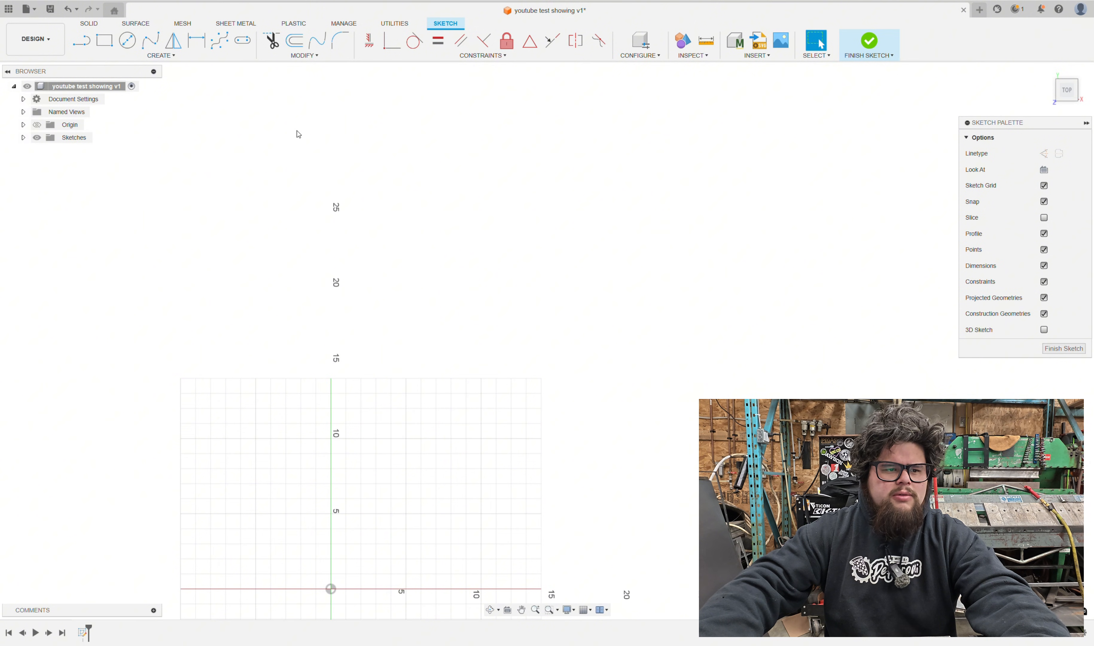
Draw a shallow three-point arc spanning about 25 in horizontally in the empty sketch, and undo it
click(162, 57)
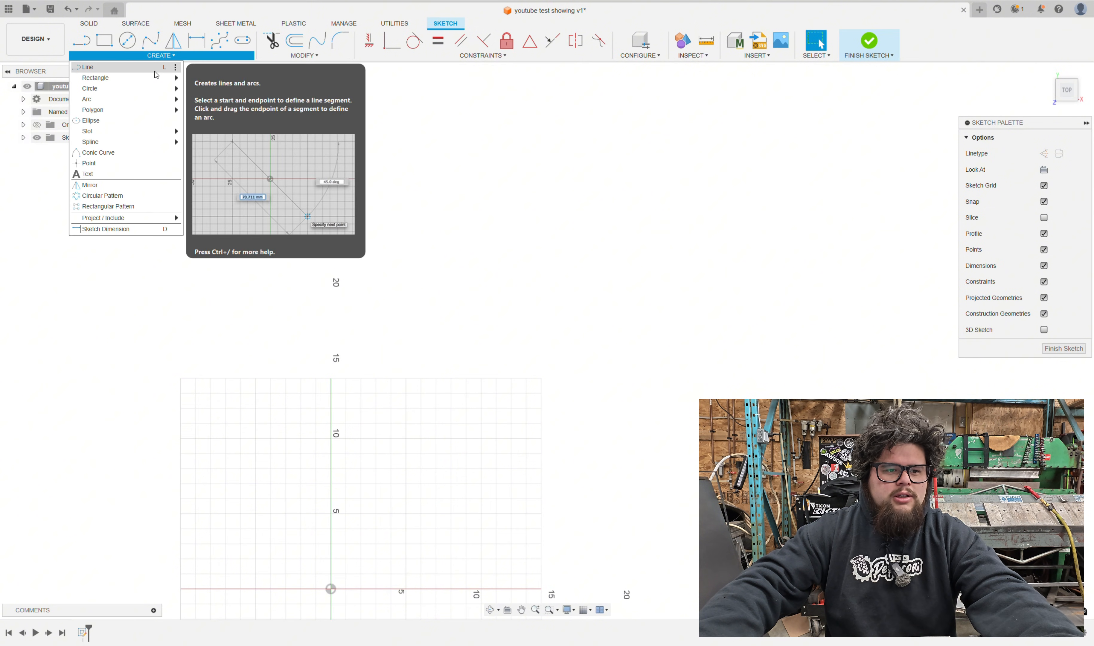
mouse_move(153, 77)
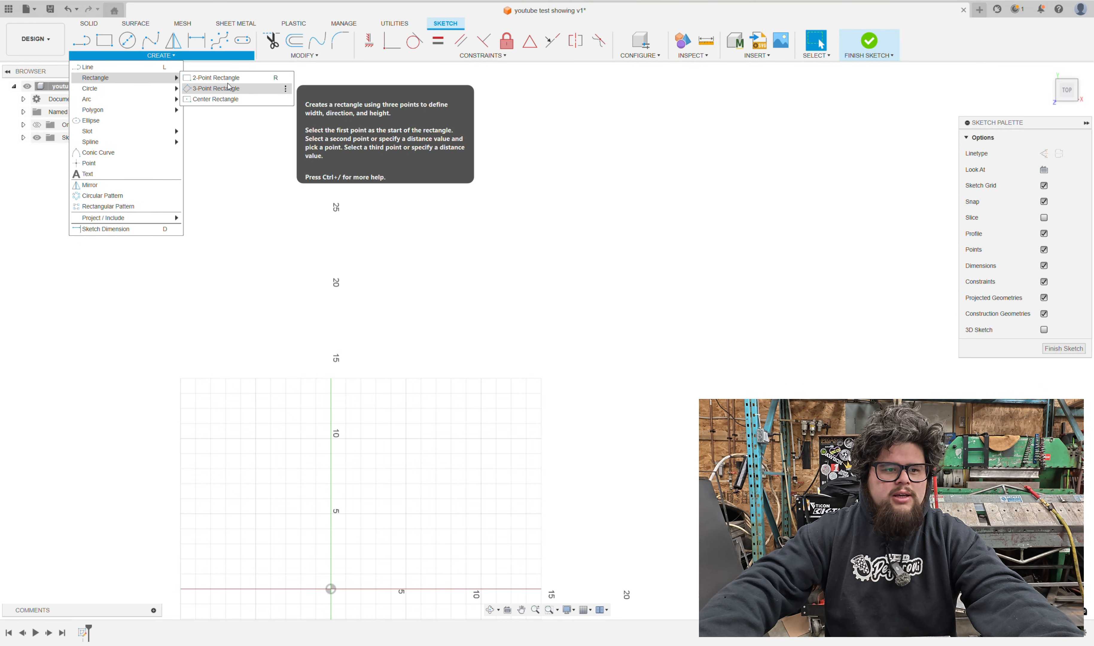
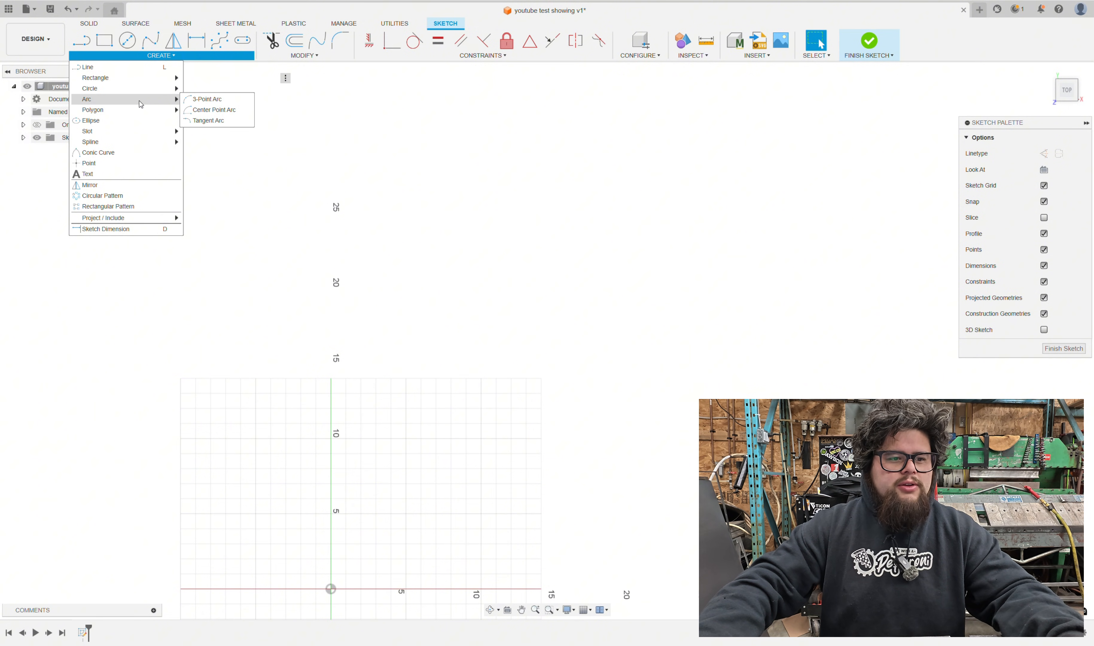
click(204, 106)
scroll(571, 363, down, 1)
mouse_move(571, 364)
middle_down()
mouse_move(507, 353)
mouse_move(444, 361)
middle_up()
scroll(438, 358, up, 1)
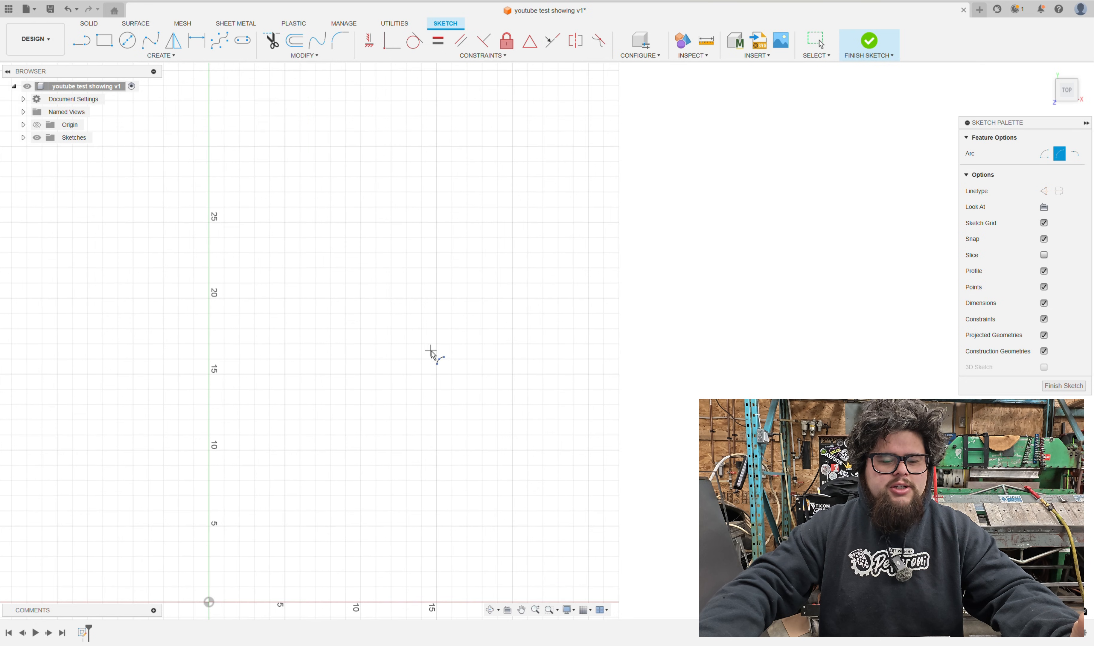
click(360, 375)
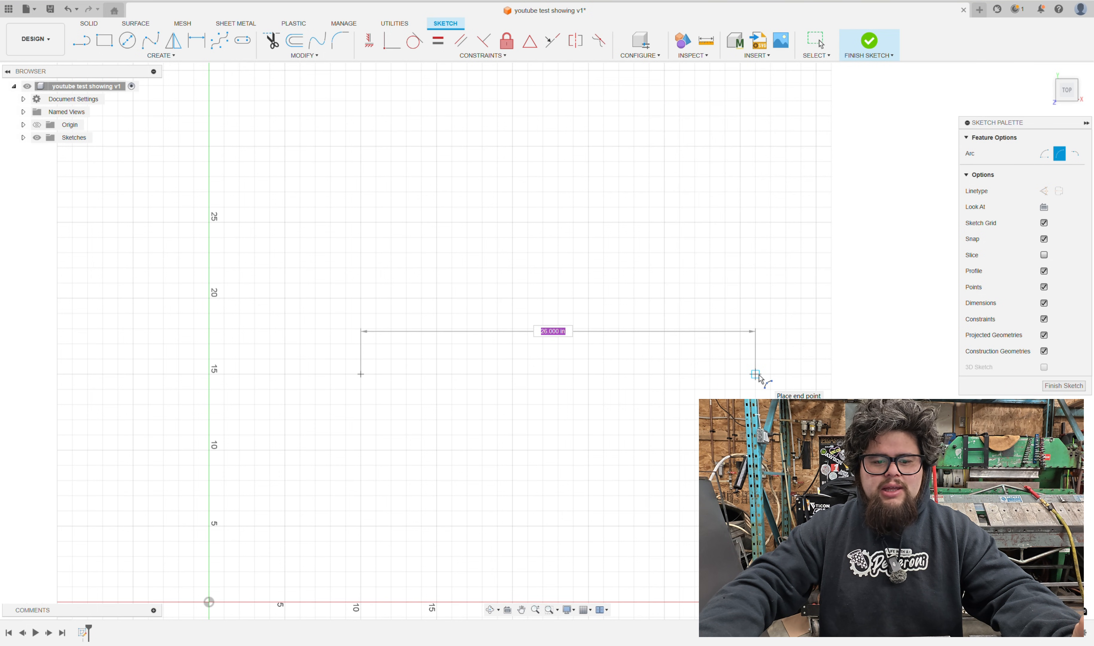
click(741, 374)
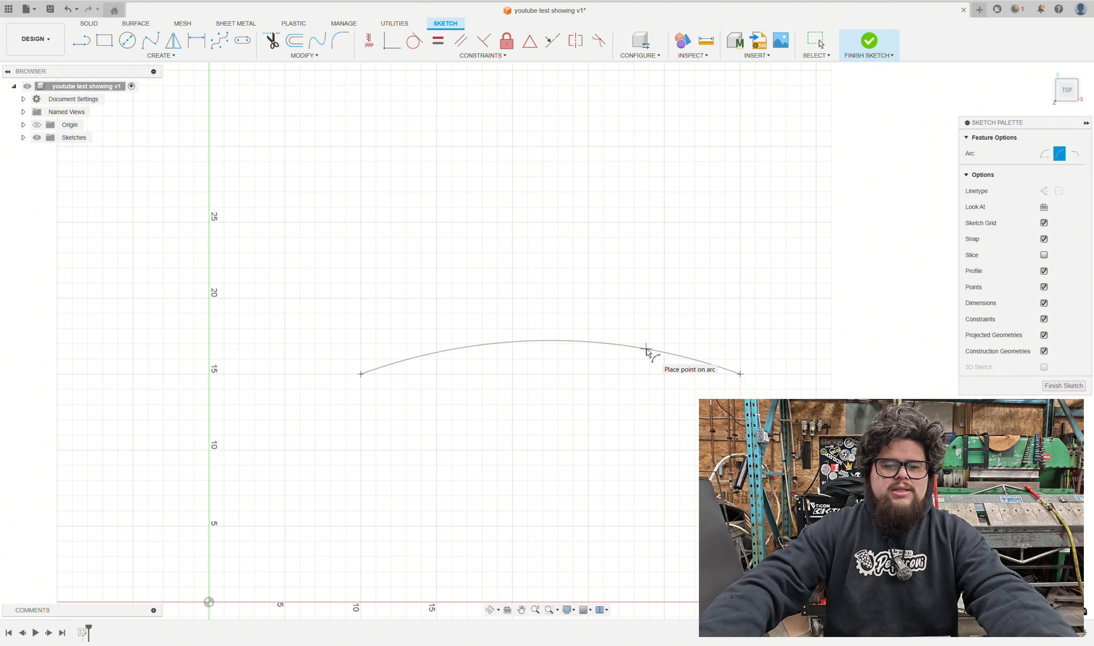
click(646, 349)
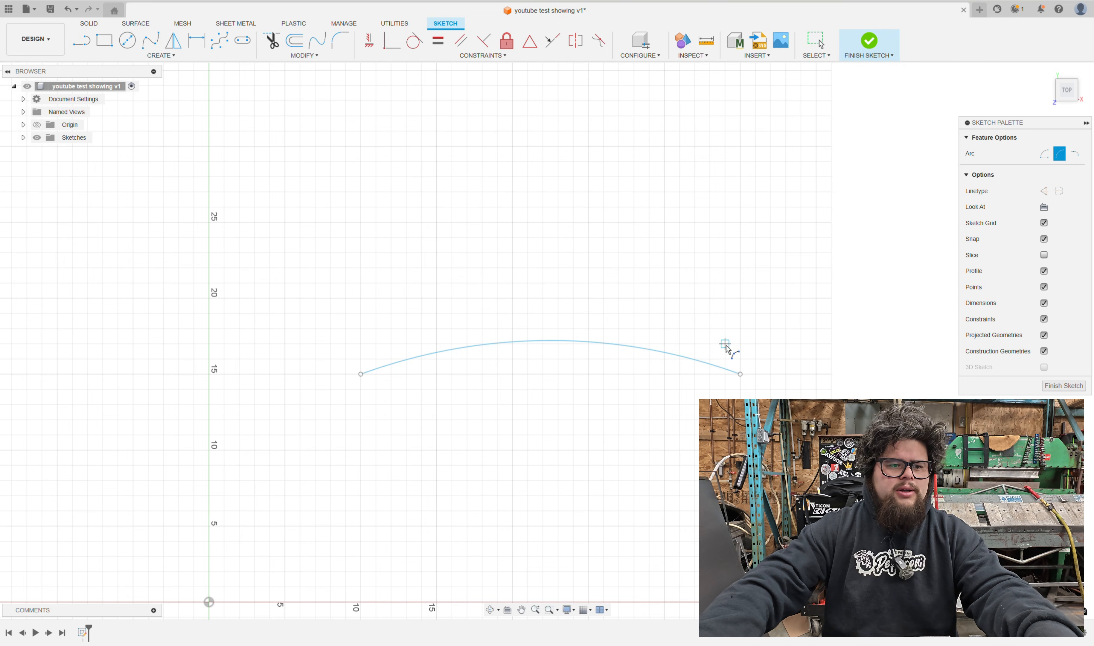
key(Escape)
key(ctrl+z)
Start an inscribed polygon with a 4 in radius and try side counts of 8, 9 and 10
click(161, 55)
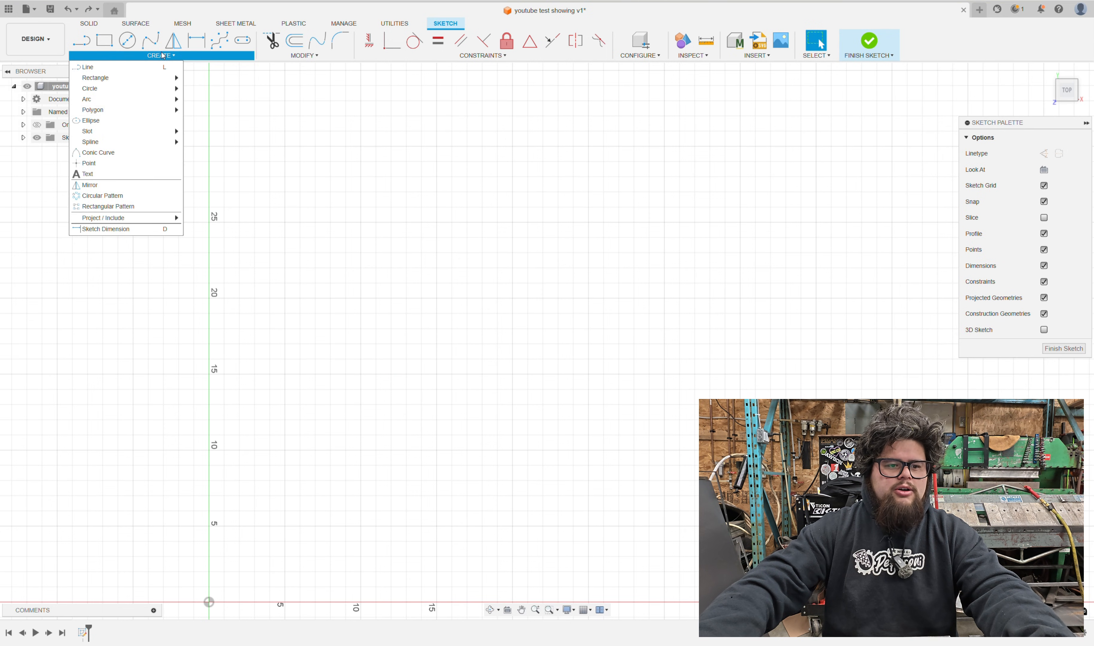
mouse_move(150, 111)
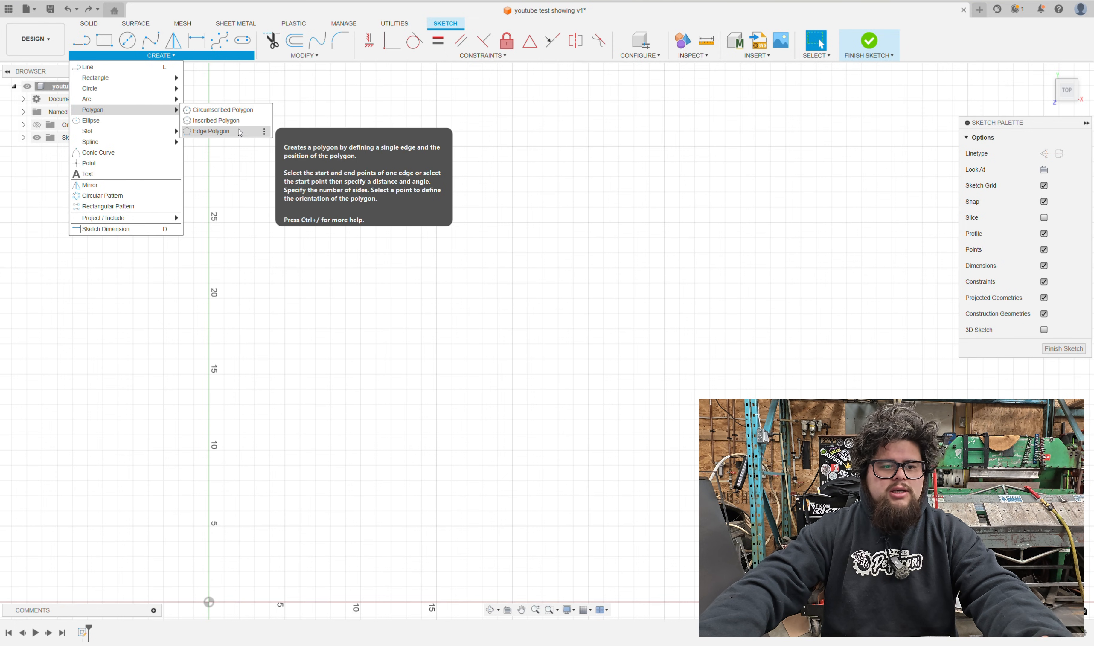
click(244, 121)
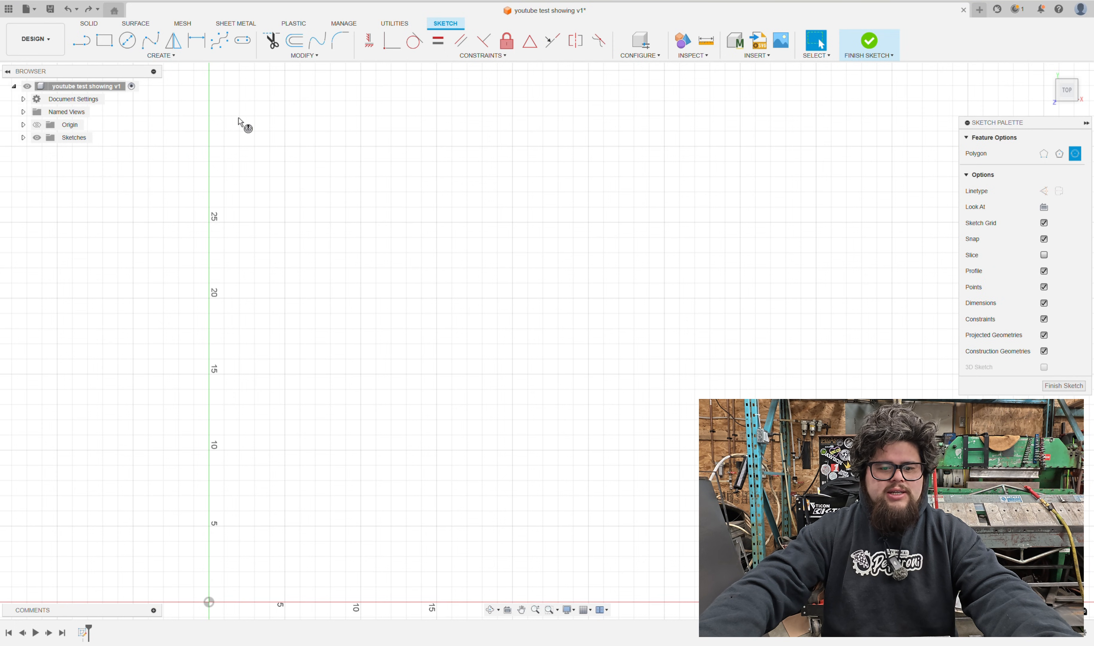
click(513, 298)
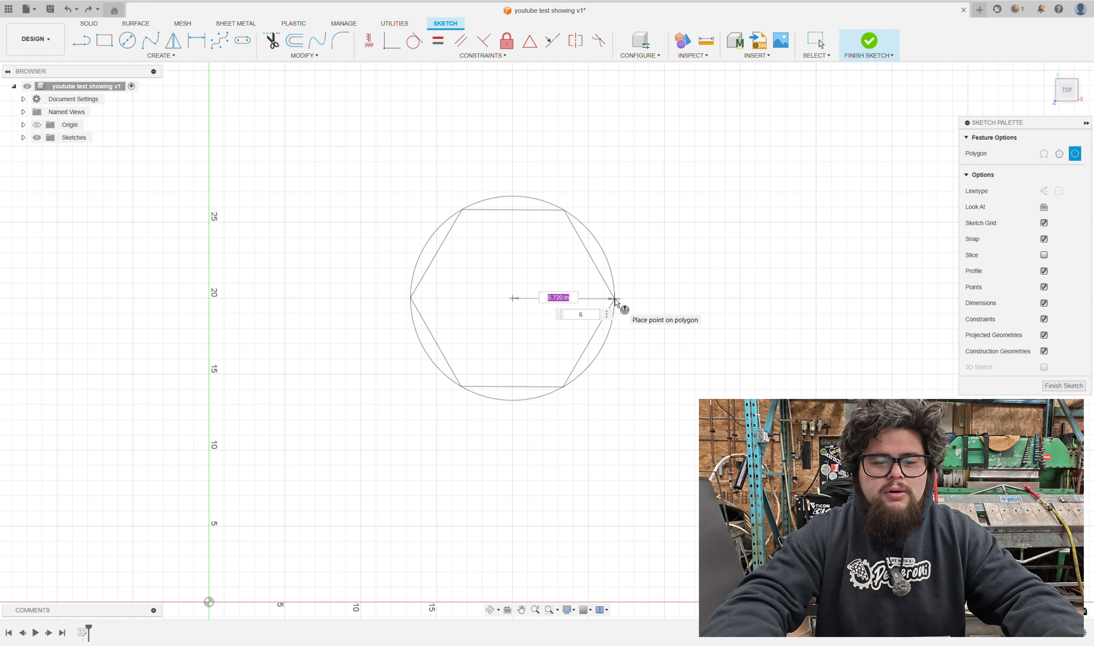
key(Tab)
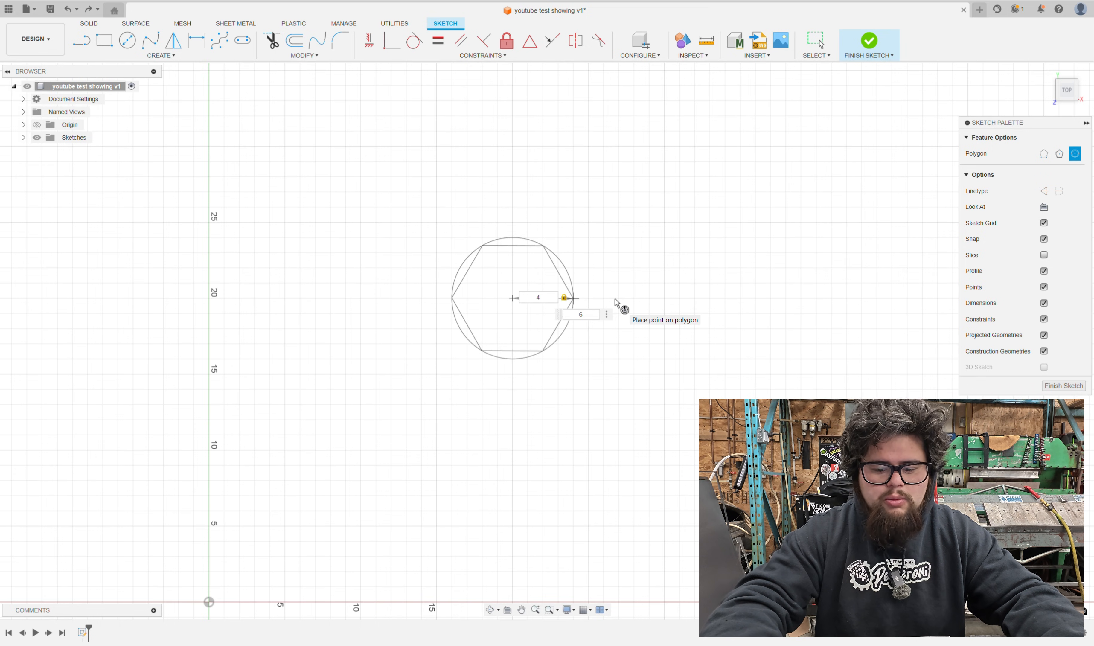
text(5)
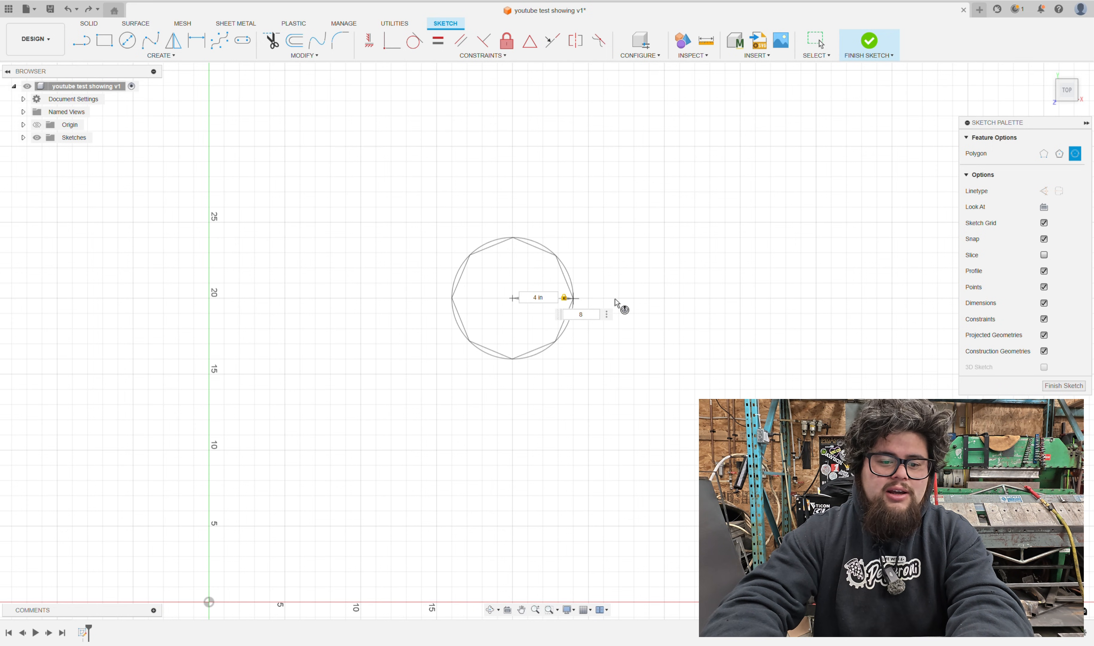
text(9)
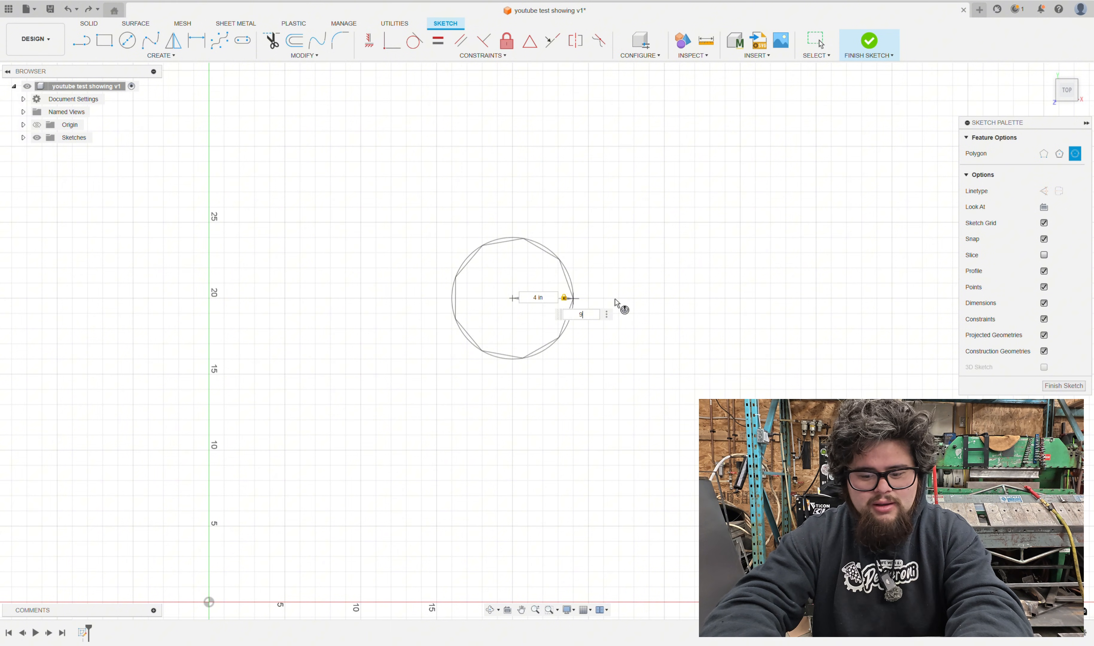
text(1)
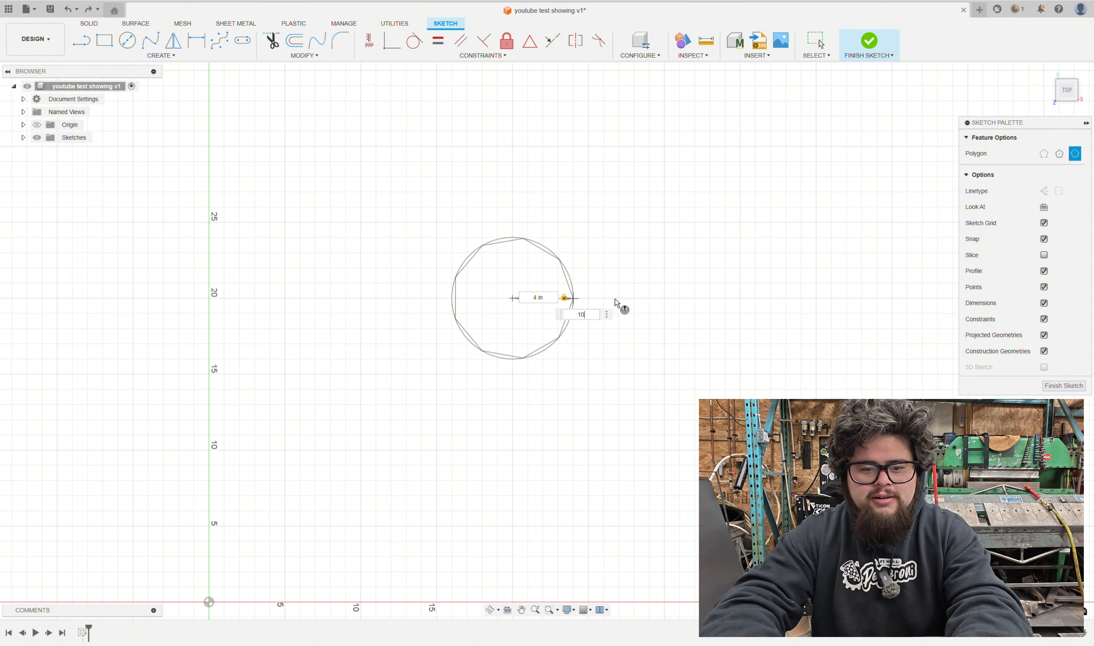
text(0)
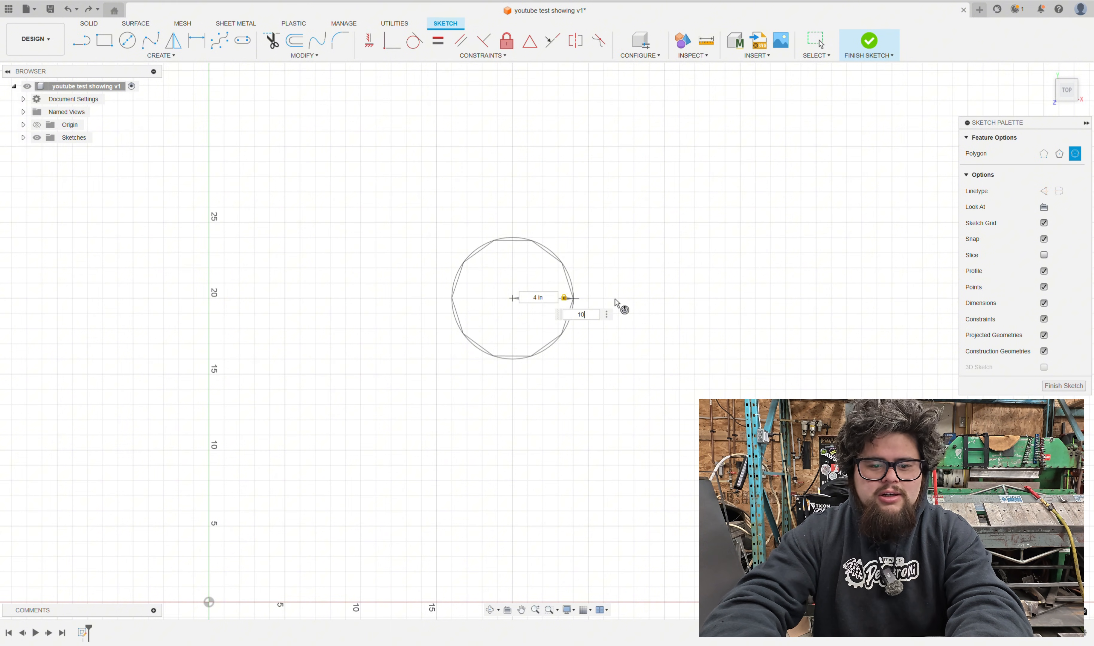
Try side counts of 3, 4 and 5 on the inscribed polygon and discard it
key(BackSpace)
key(BackSpace)
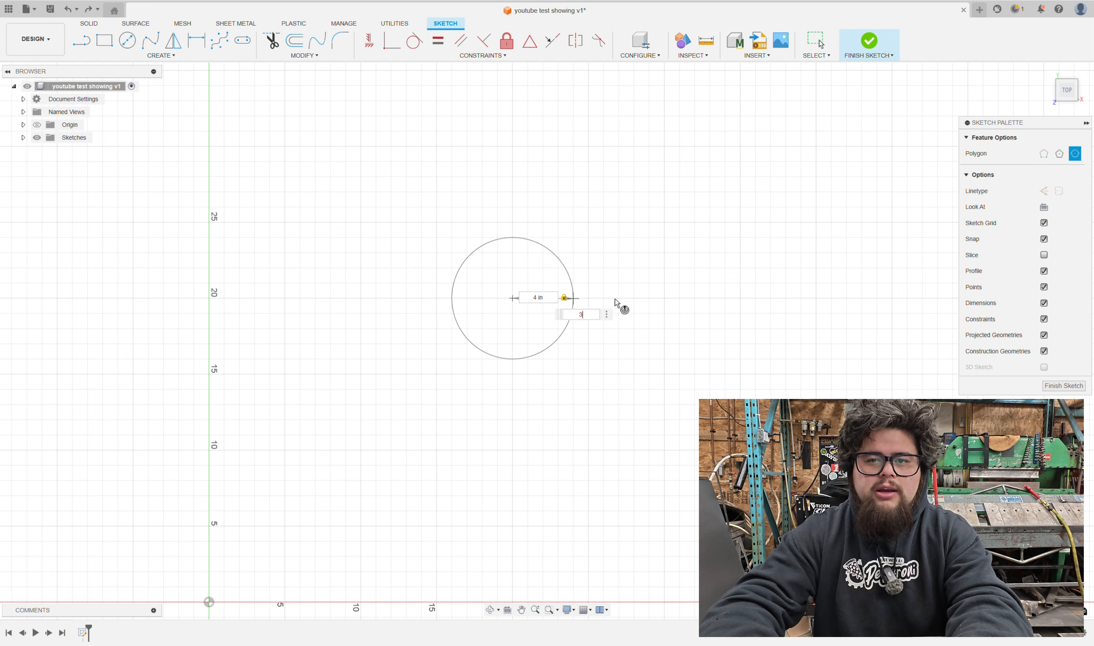
text(3)
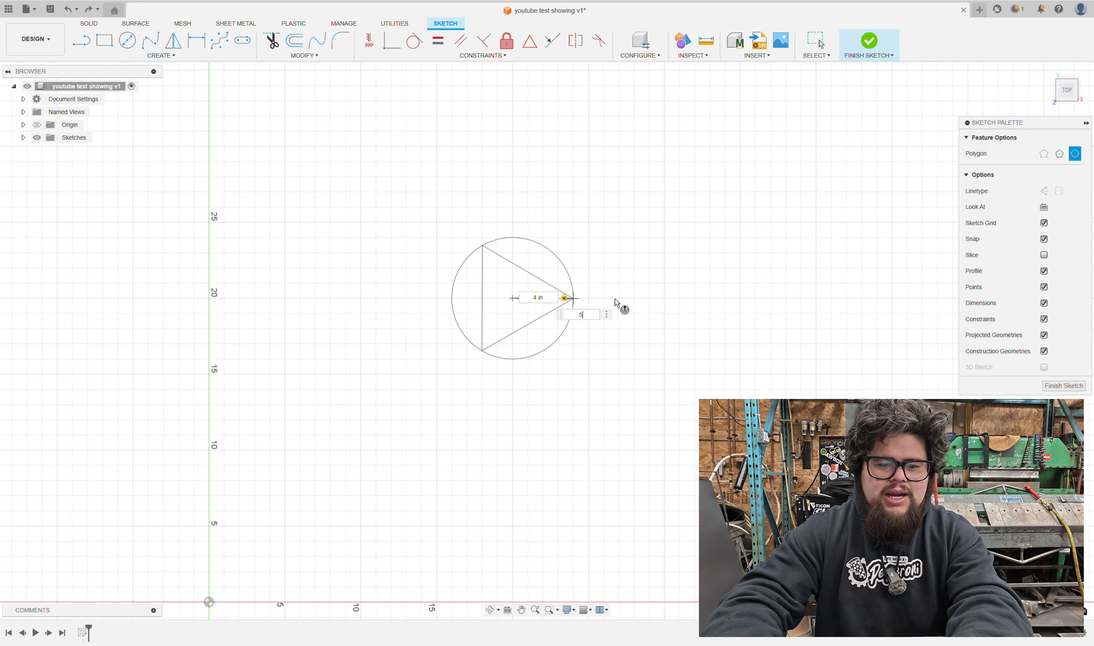
key(BackSpace)
text(4)
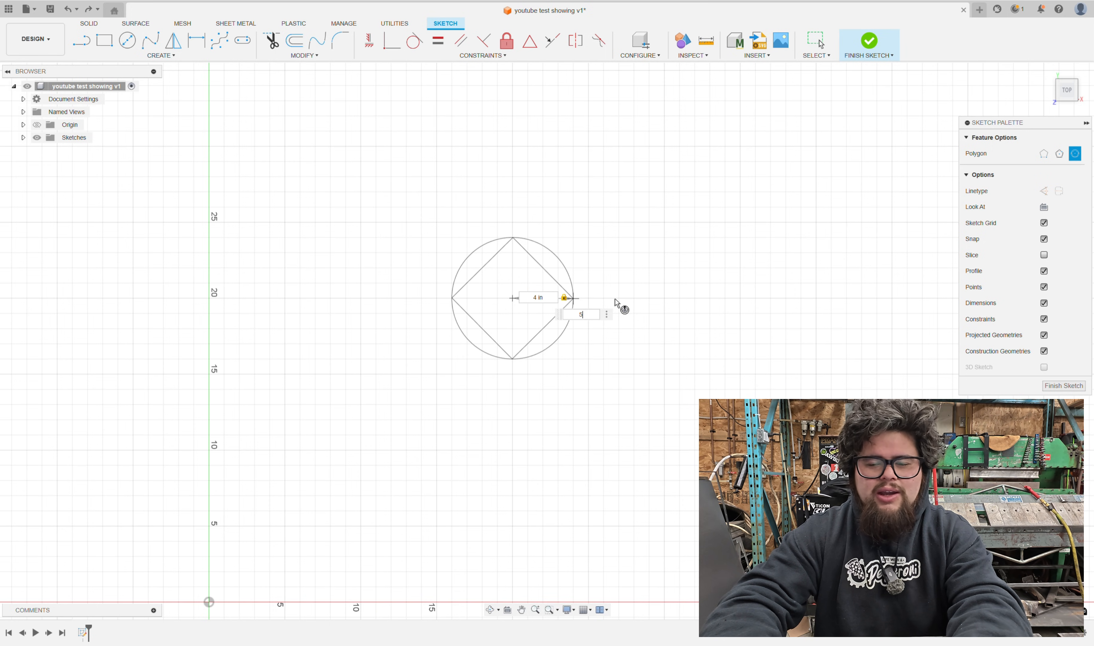
text(5)
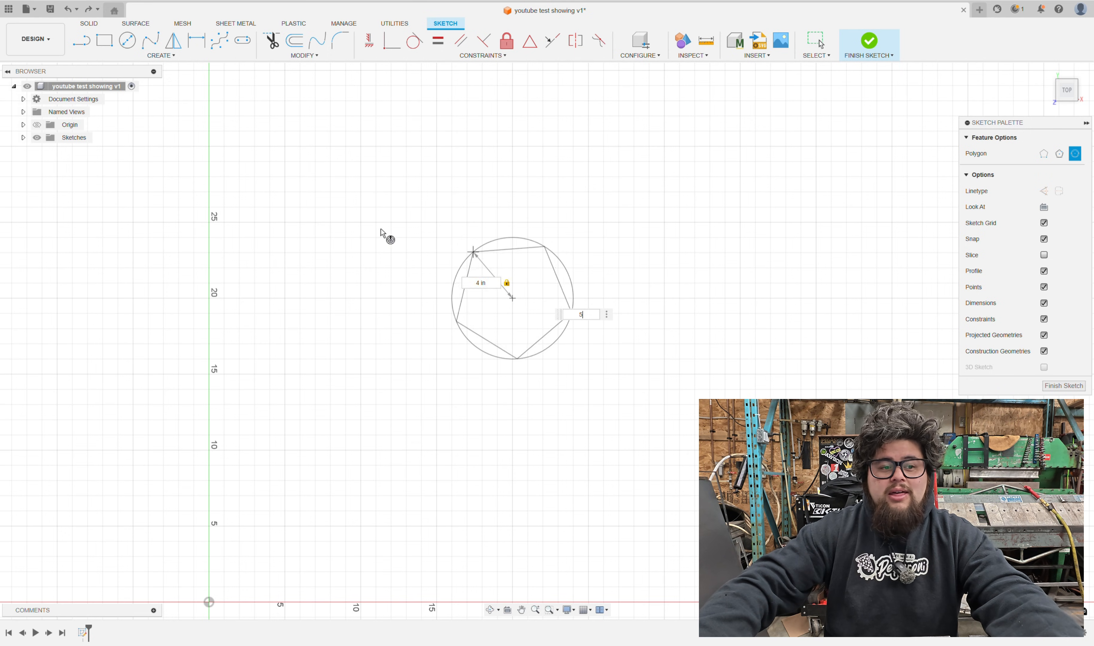
click(505, 287)
key(ctrl+z)
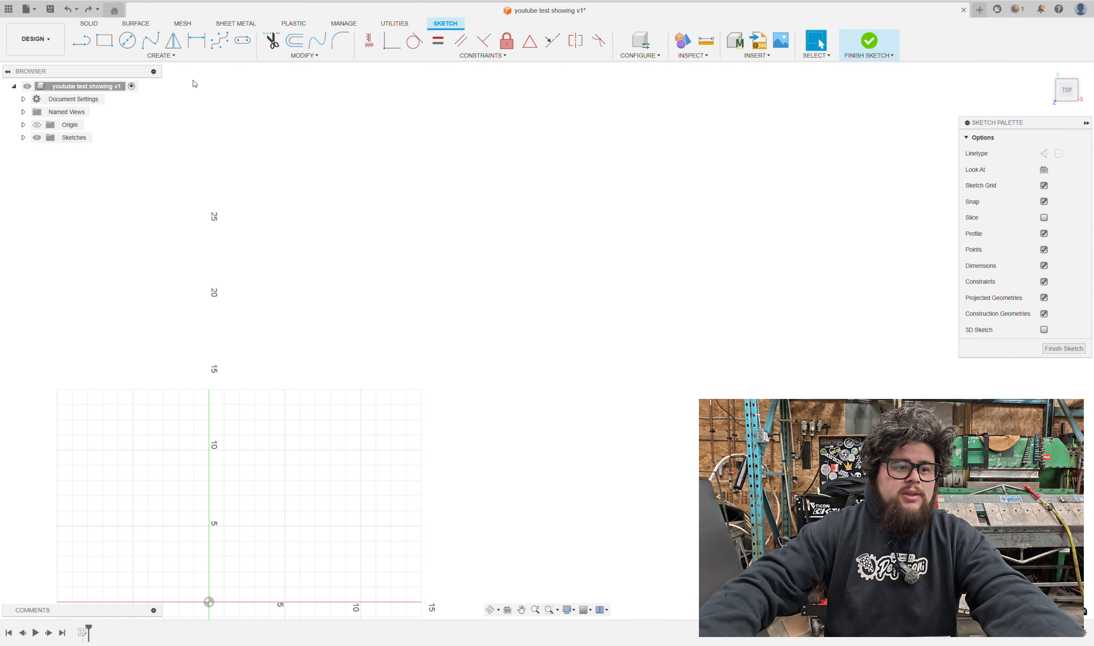
Start an ellipse with a nearly horizontal major axis about 14 in long and cancel it
click(170, 56)
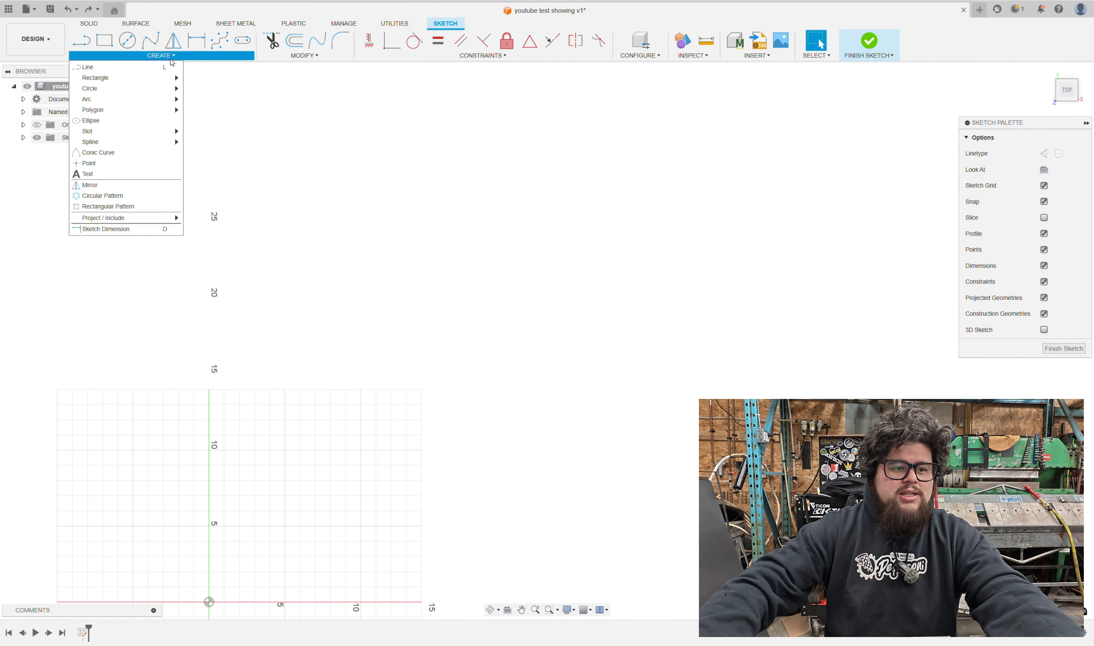
click(159, 124)
click(436, 199)
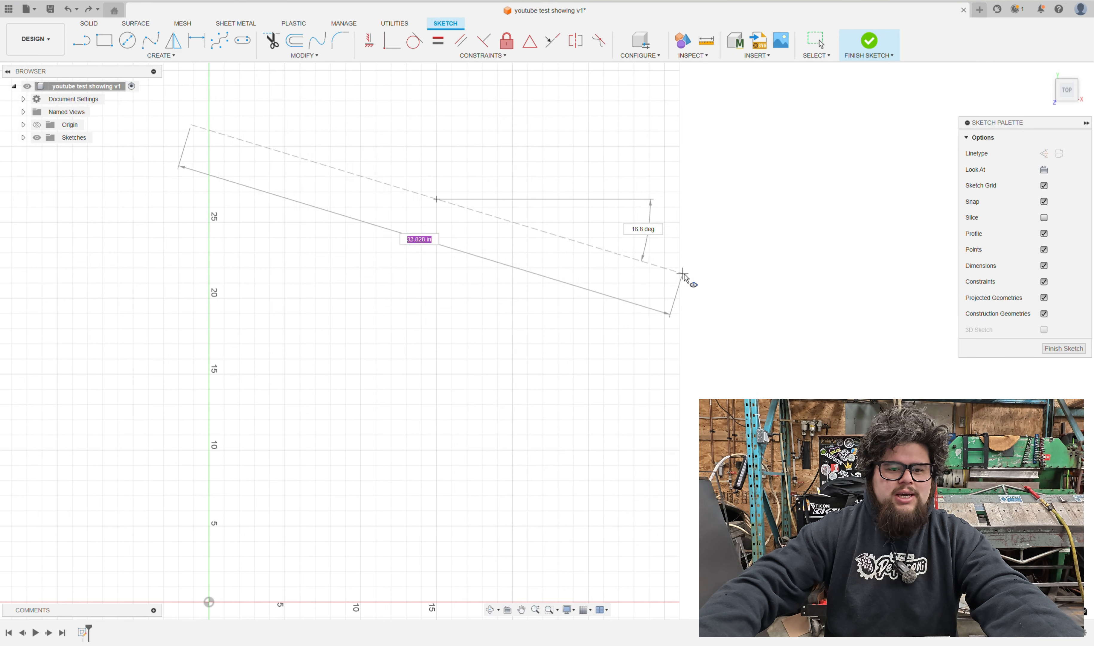
click(544, 202)
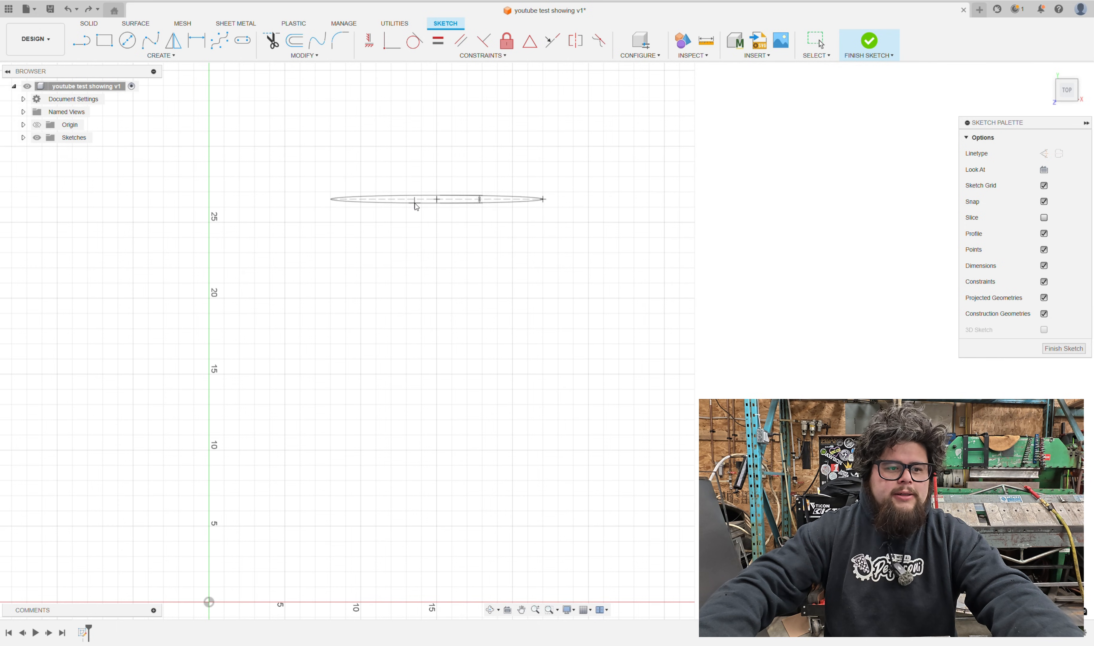
key(Escape)
click(161, 55)
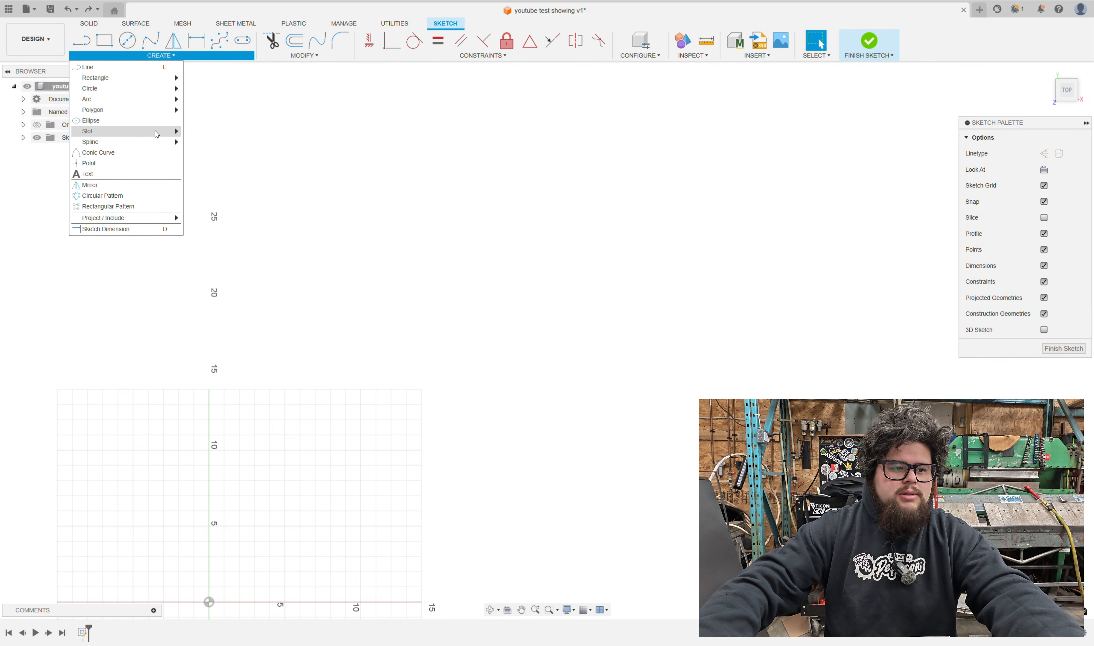
mouse_move(143, 141)
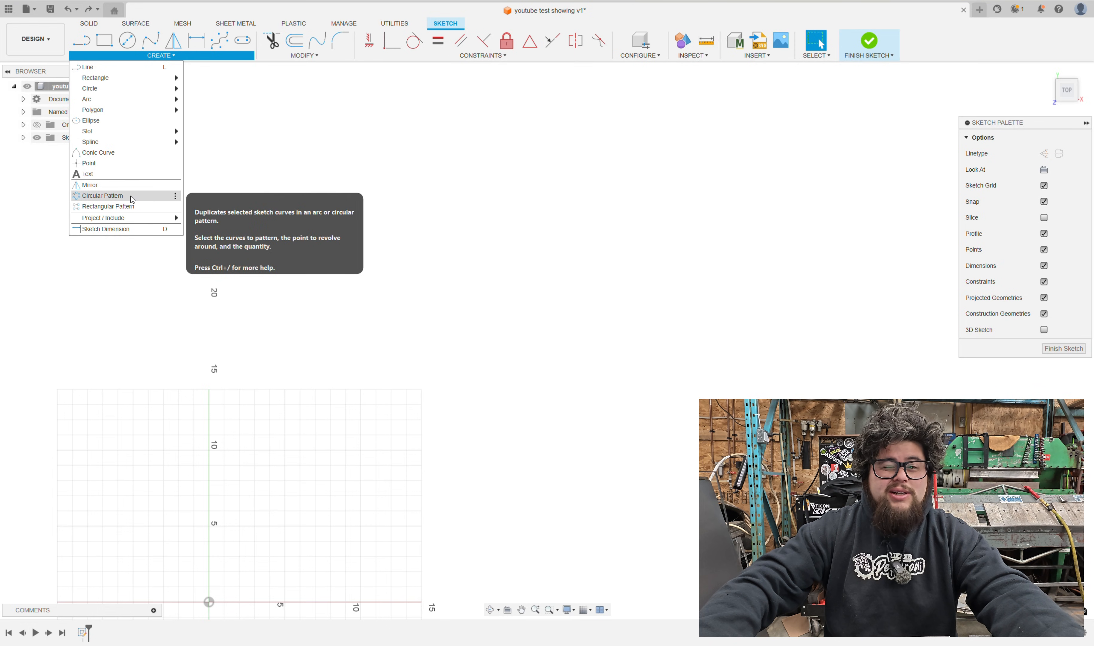
click(556, 342)
Draw a two-point rectangle about 50 by 35 in, starting 10 in across and 10 in up from the origin
scroll(555, 344, down, 3)
middle_drag(521, 356, 387, 386)
scroll(393, 385, up, 2)
scroll(394, 385, down, 2)
key(r)
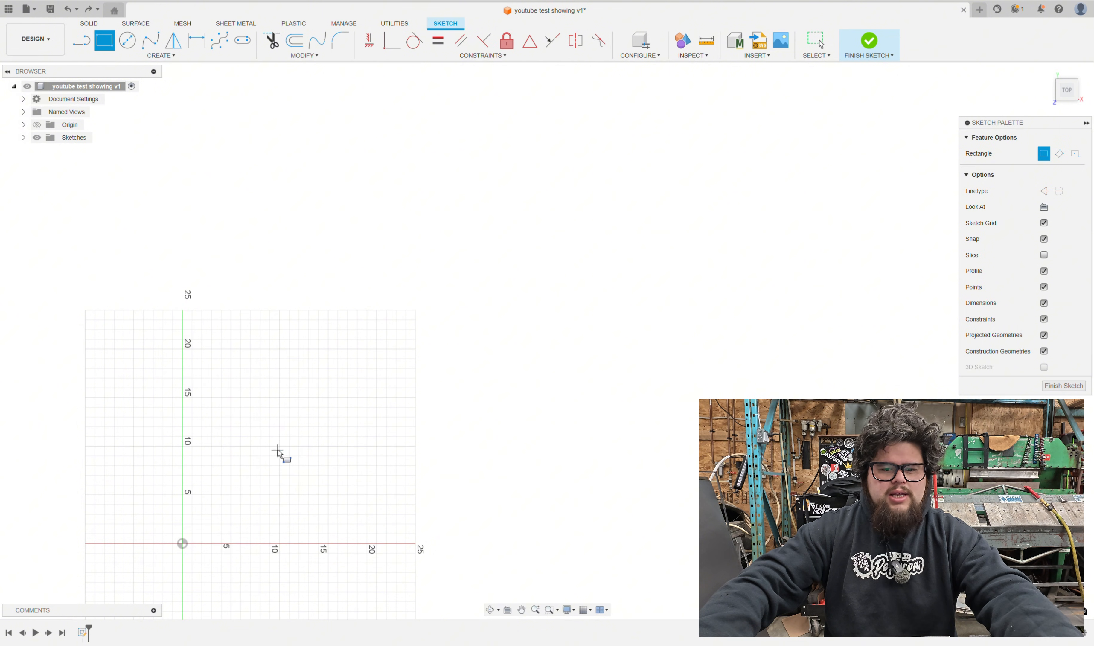
click(278, 442)
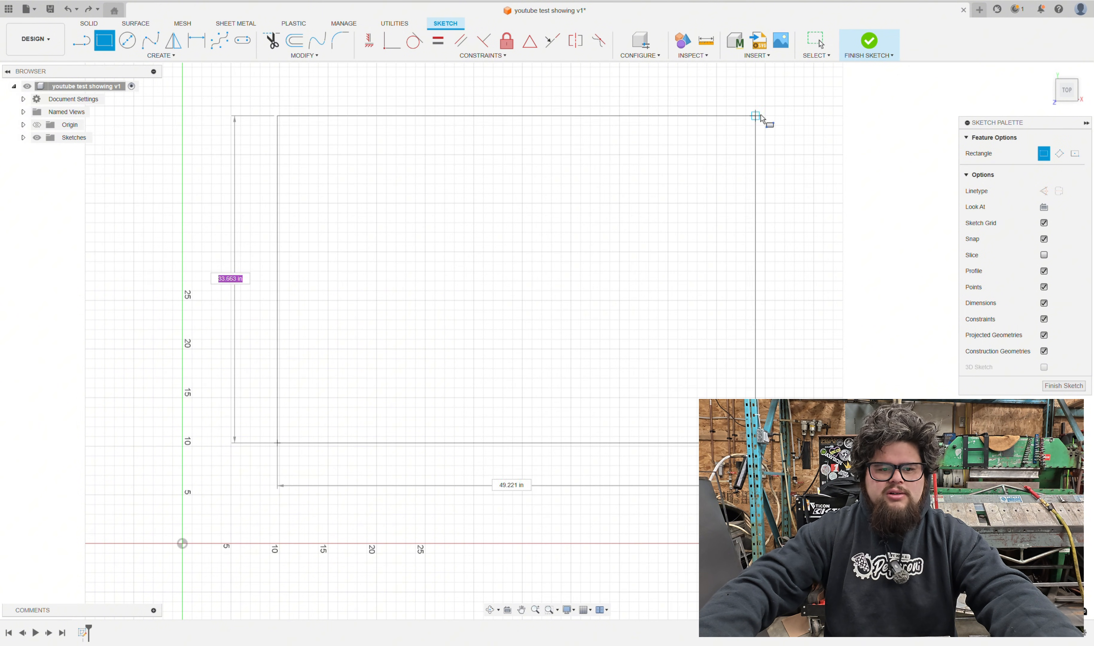
click(765, 106)
scroll(750, 151, up, 2)
scroll(710, 231, down, 3)
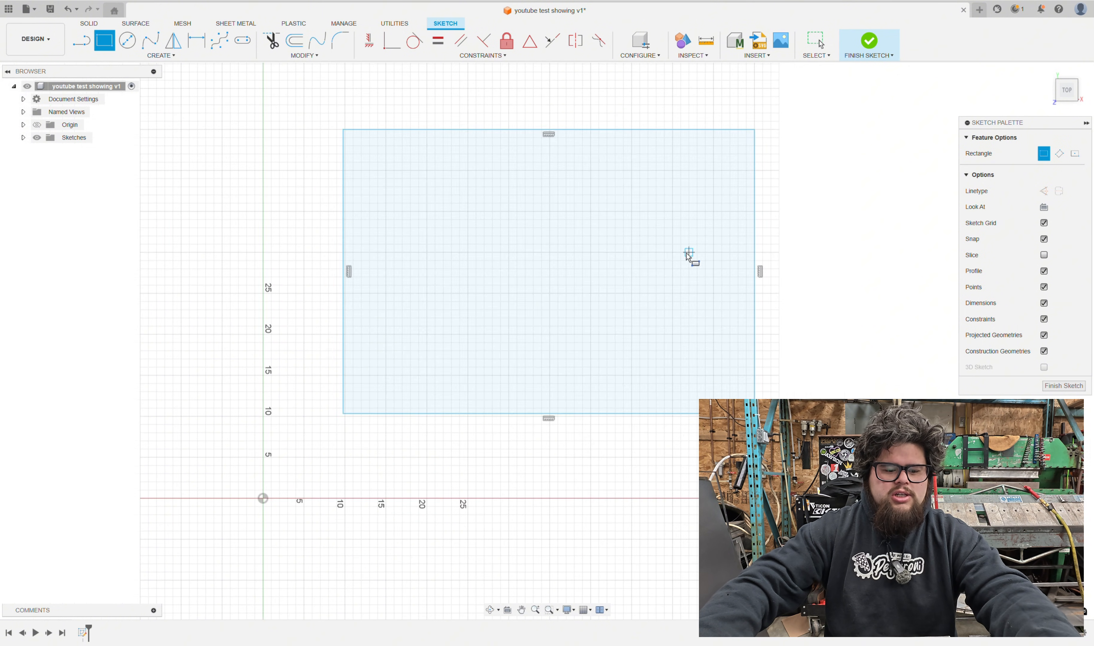
key(Escape)
Draw a five-sided inscribed polygon with a 2.25 in radius near the rectangle's lower-left corner, centred at about 15, 15 in
scroll(382, 384, up, 3)
key(c)
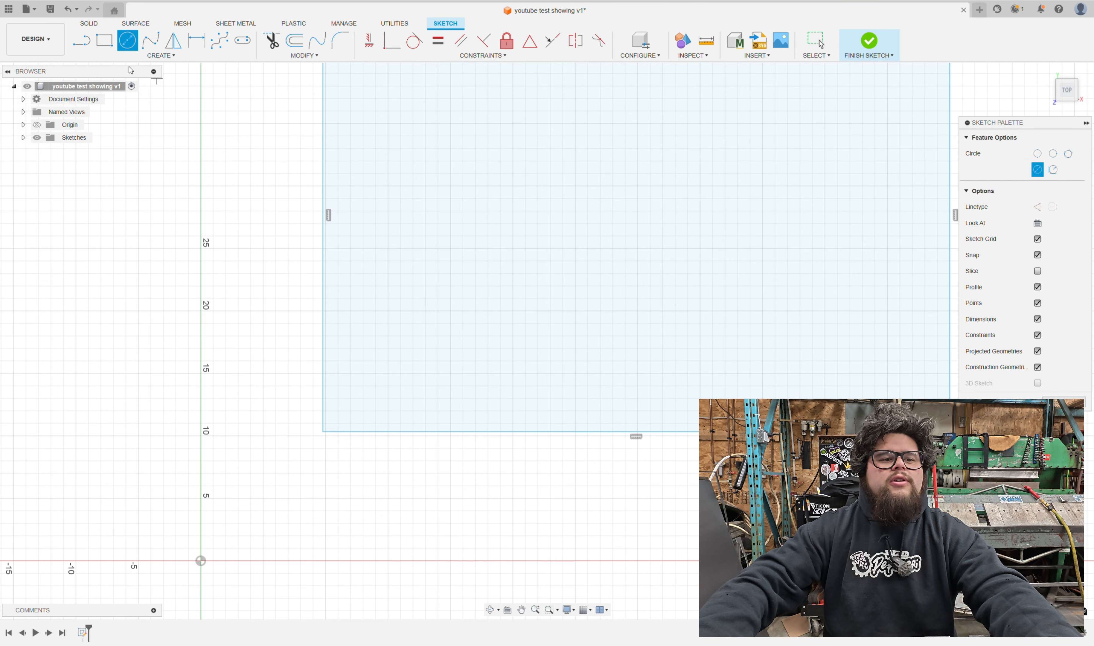
click(130, 55)
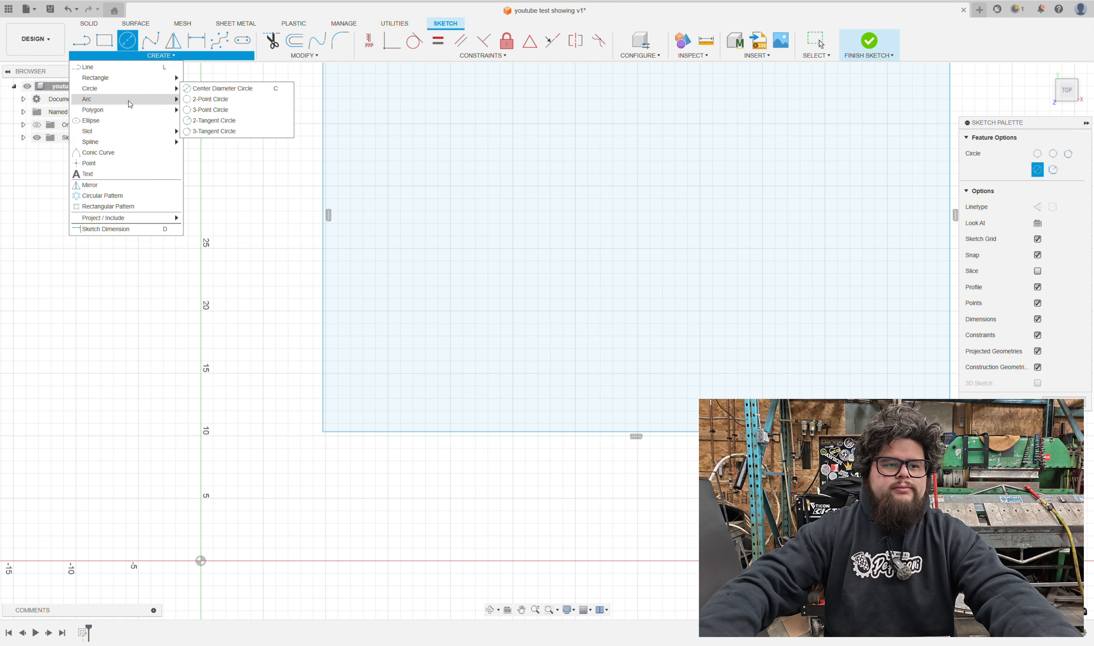
mouse_move(133, 110)
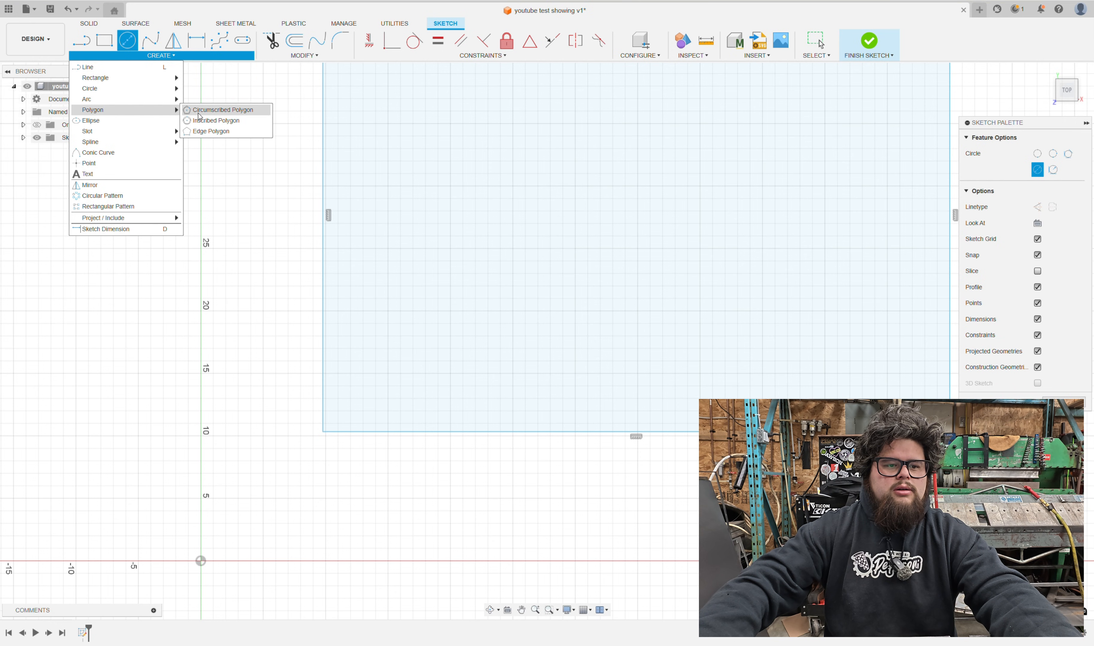
click(220, 120)
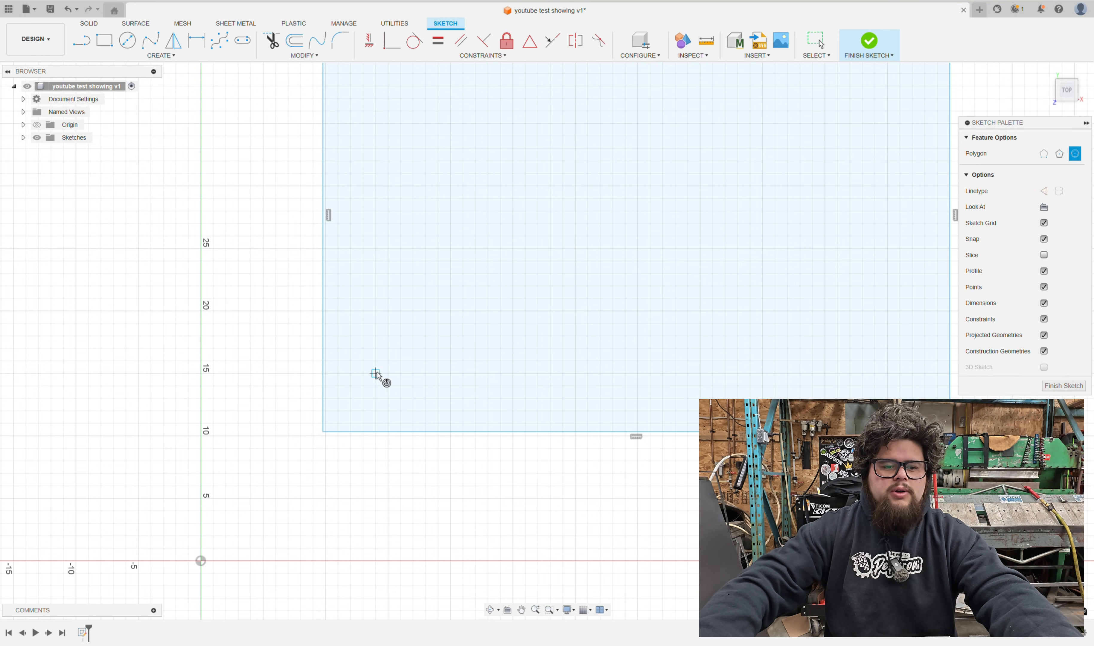
click(388, 374)
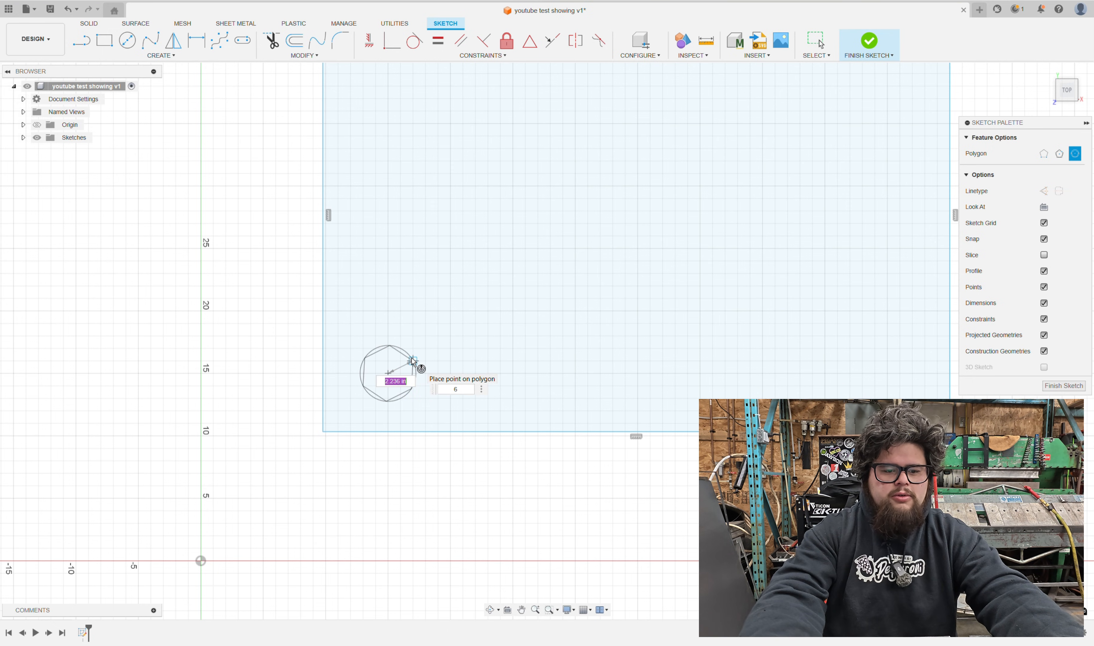
text(2.25)
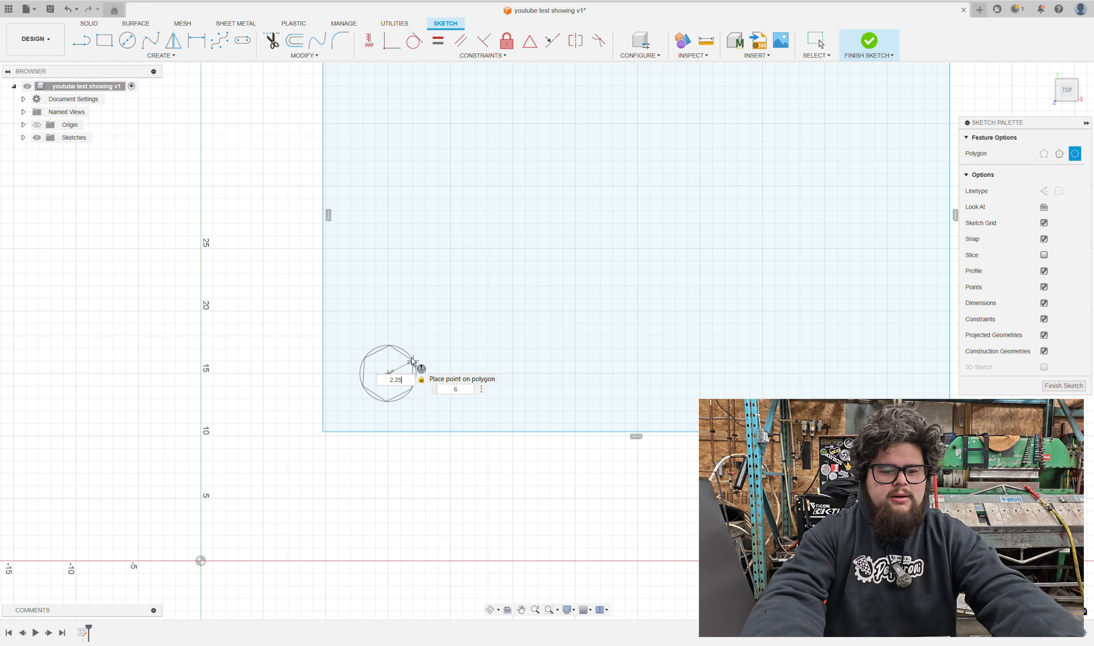
key(Tab)
text(5)
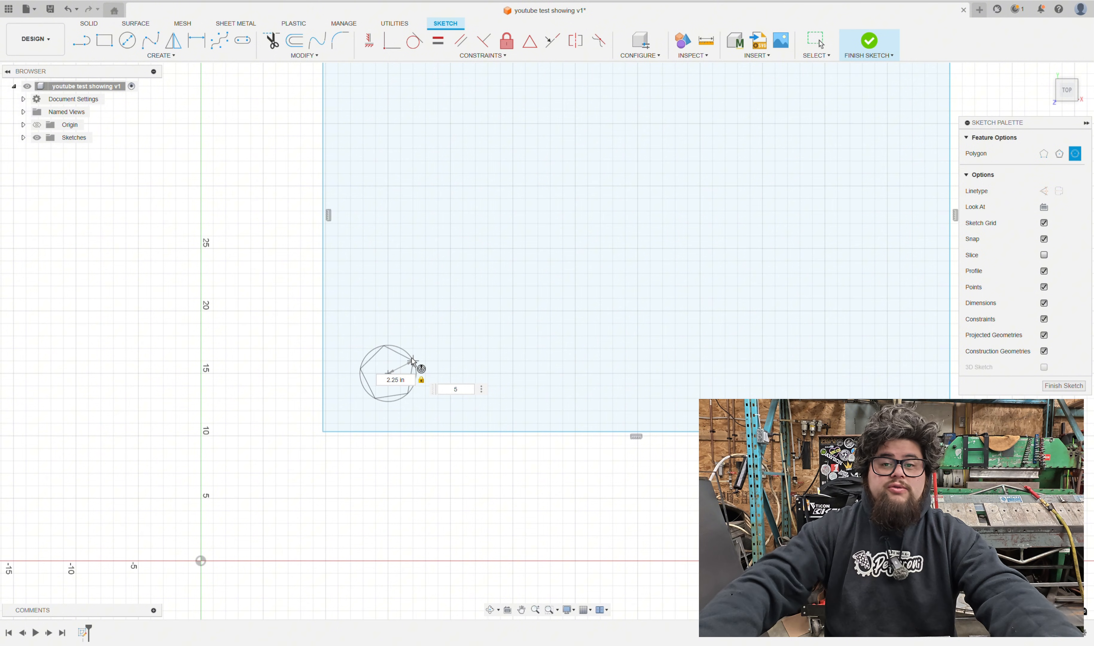
key(Return)
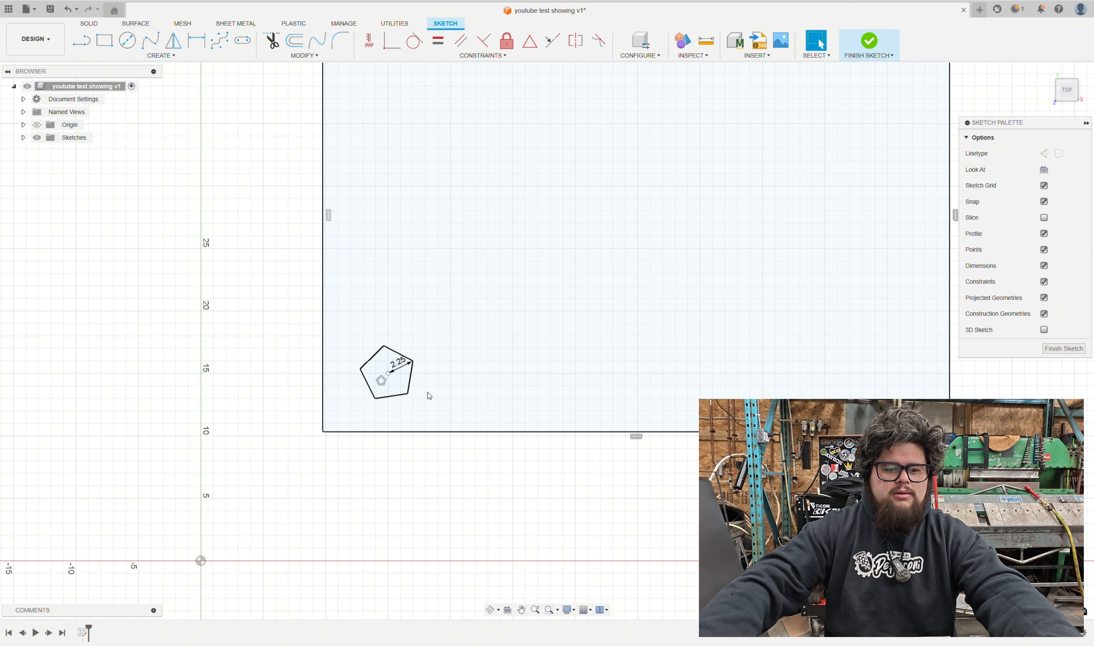
Shift the pentagon slightly and make its bottom edge parallel to the rectangle's lower edge
scroll(382, 384, up, 5)
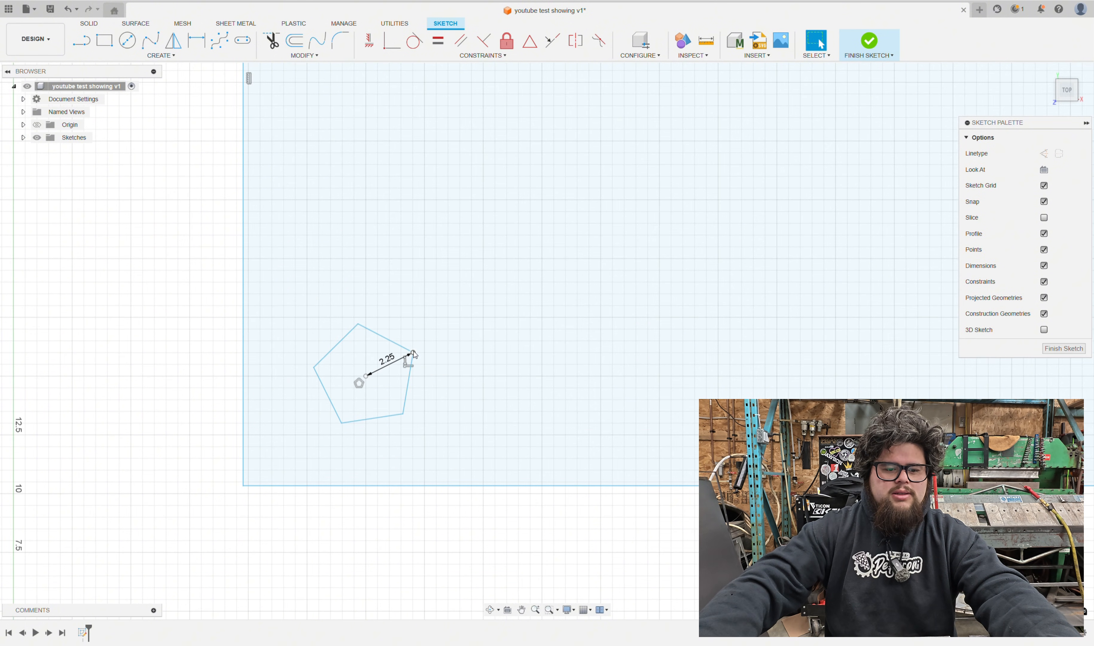
drag(414, 353, 414, 367)
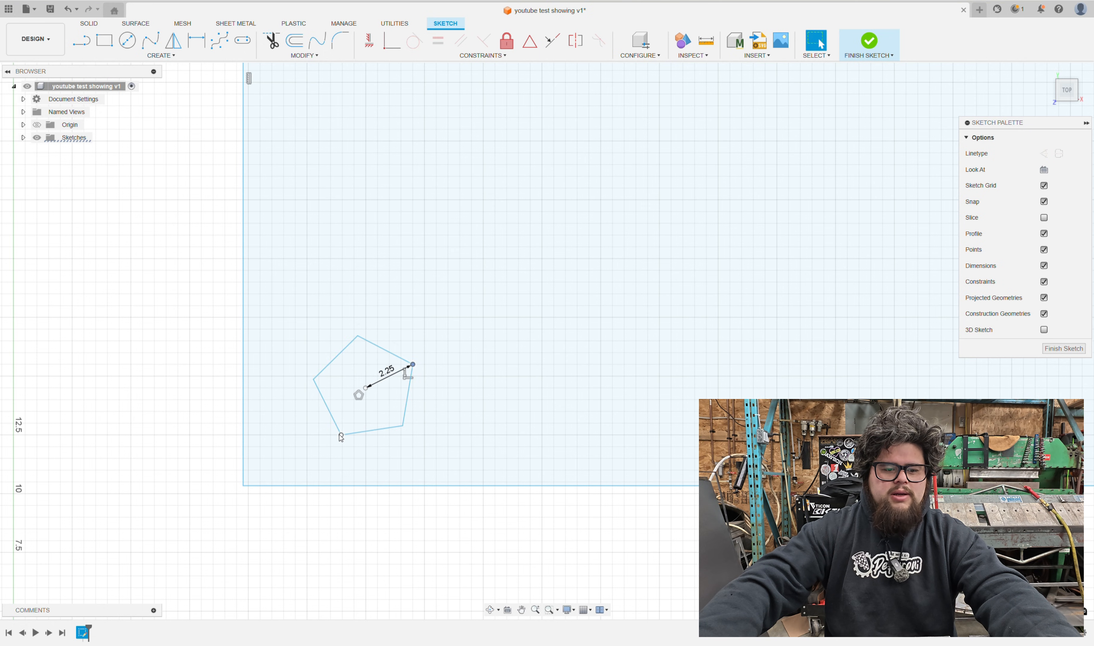
drag(341, 435, 331, 412)
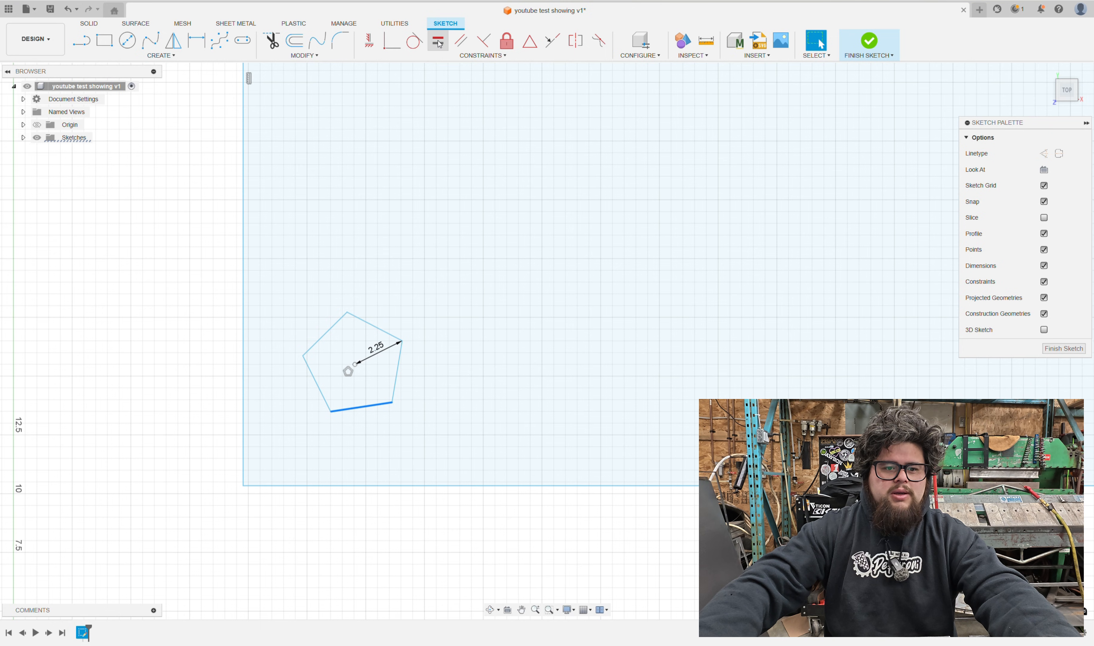
click(454, 40)
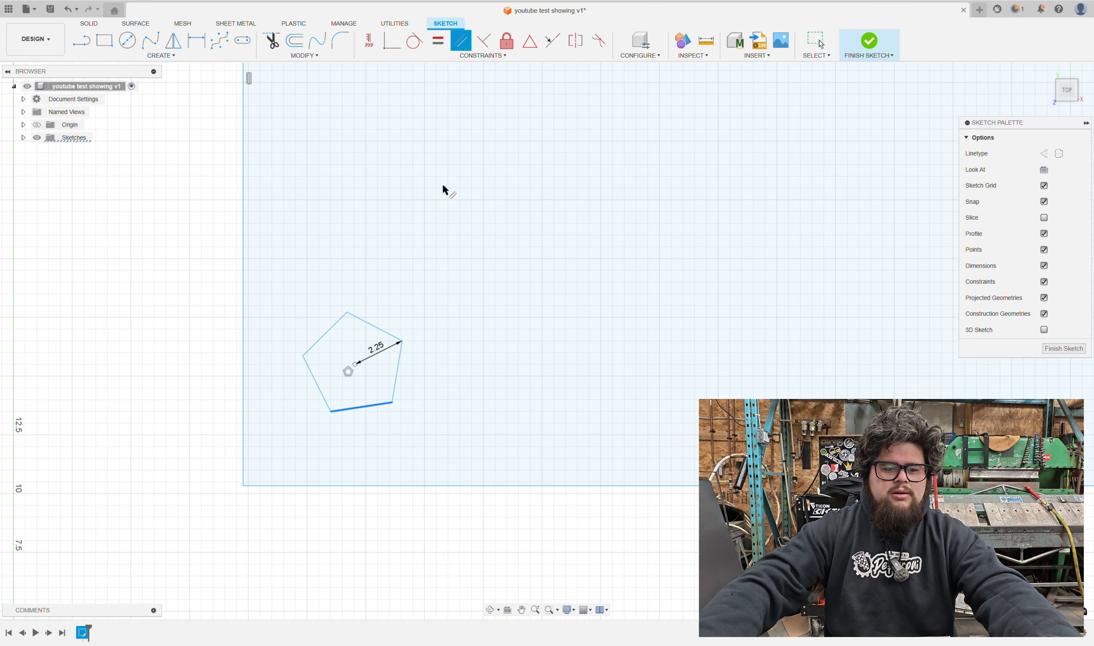
click(396, 487)
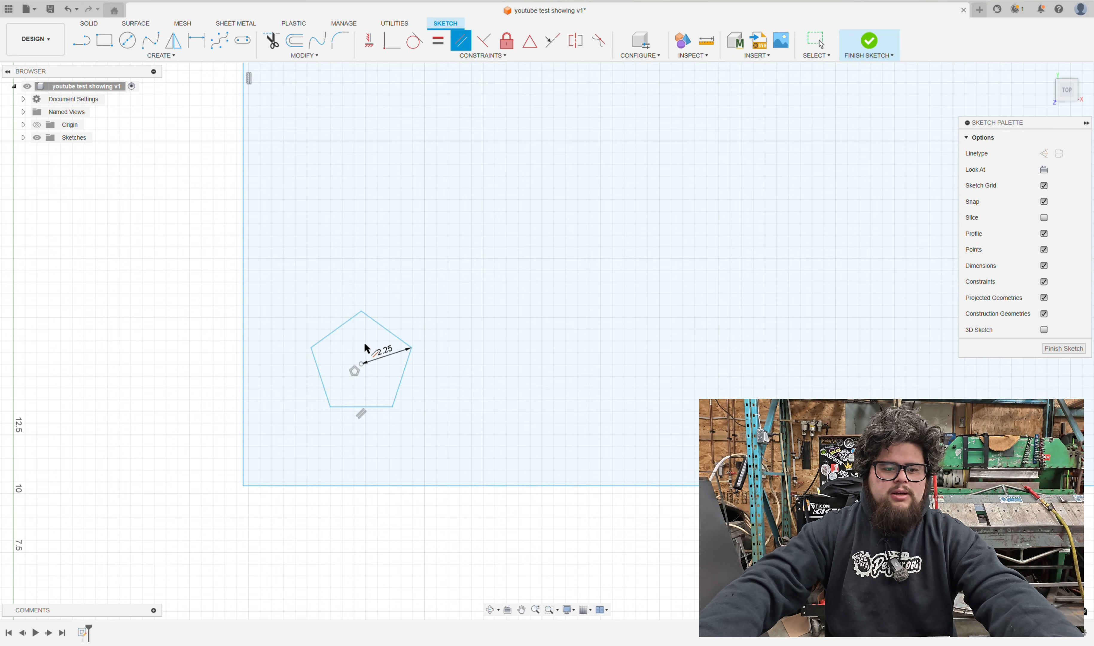
scroll(361, 355, down, 5)
key(Escape)
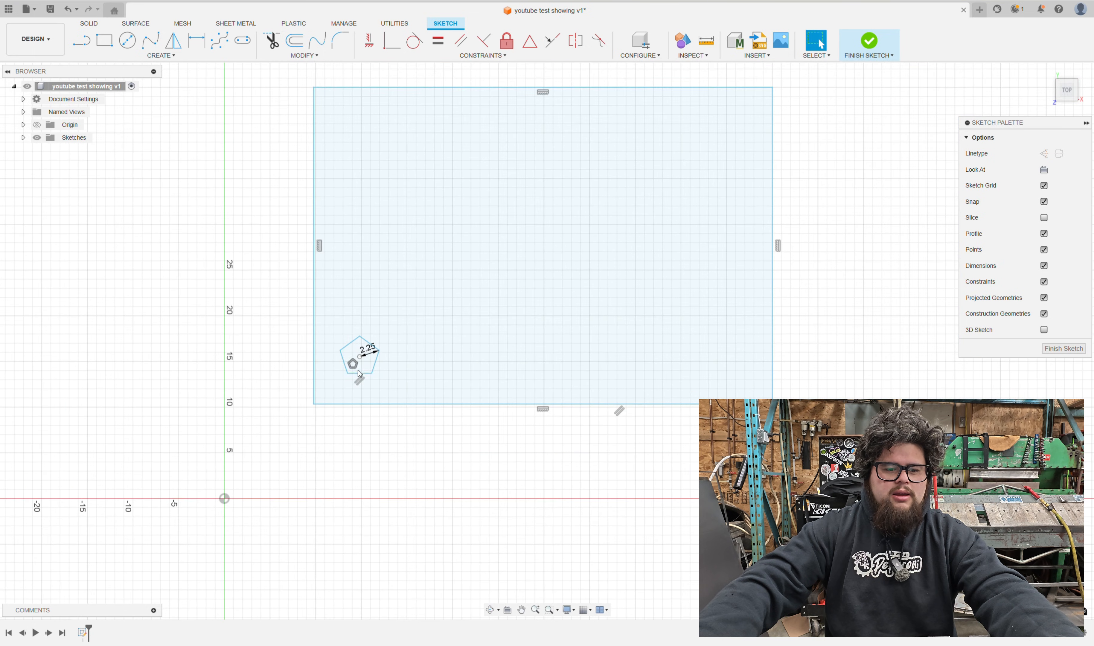
Dimension the pentagon's centre point 5 in from the rectangle's lower edge
scroll(360, 373, up, 4)
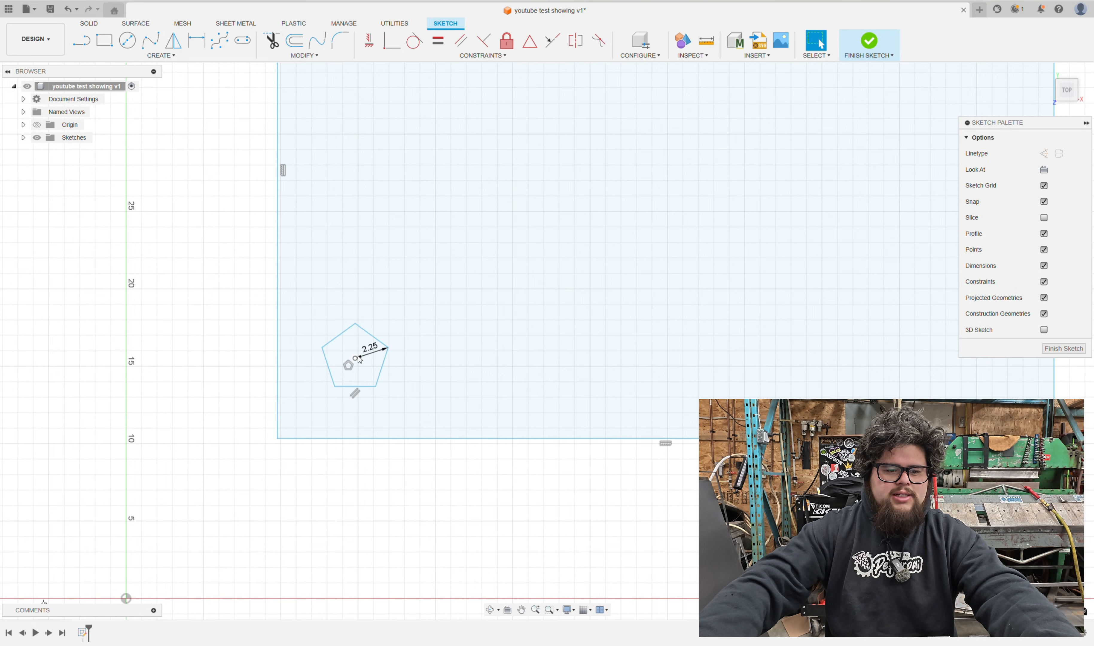
key(d)
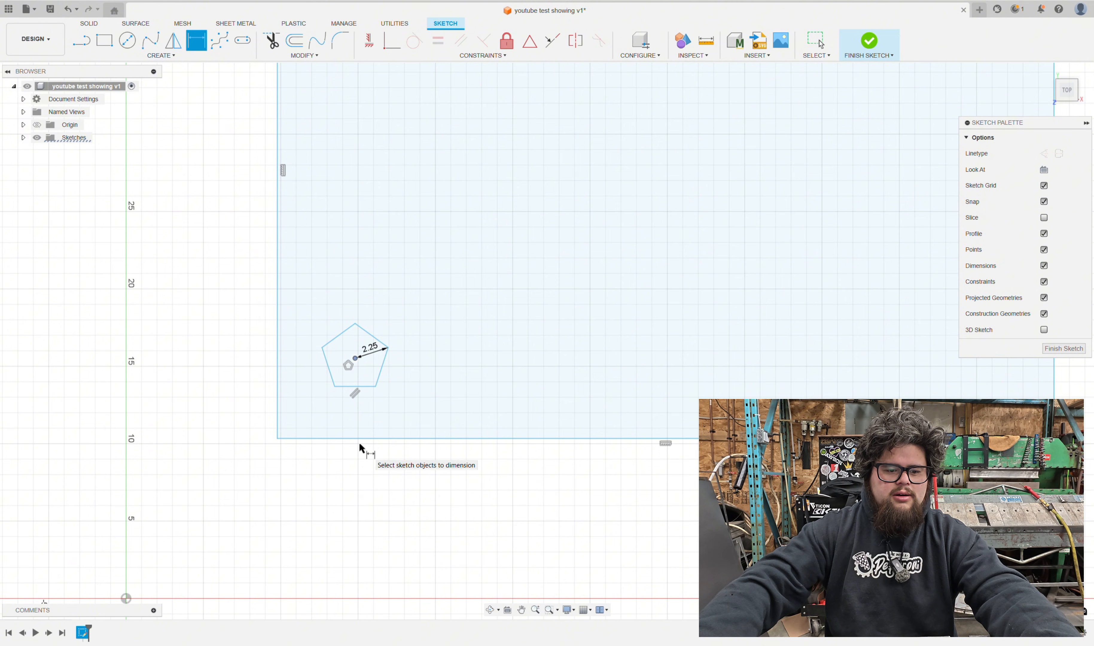
click(358, 438)
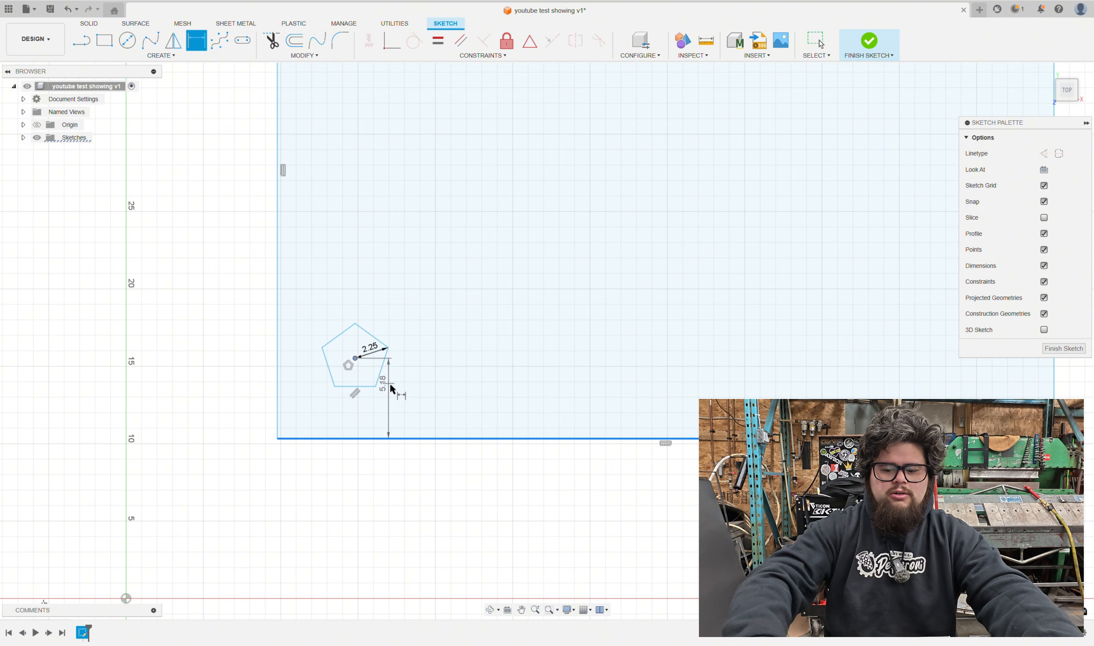
click(408, 390)
text(5)
key(Return)
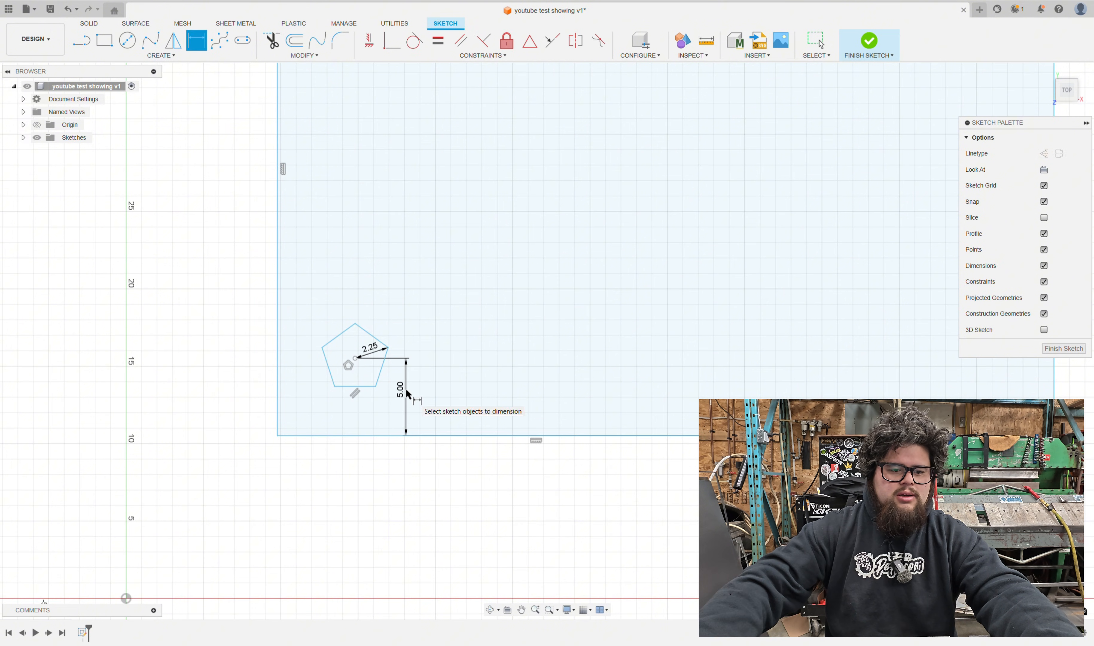
Dimension the pentagon's centre point 5 in from the rectangle's left edge
click(282, 348)
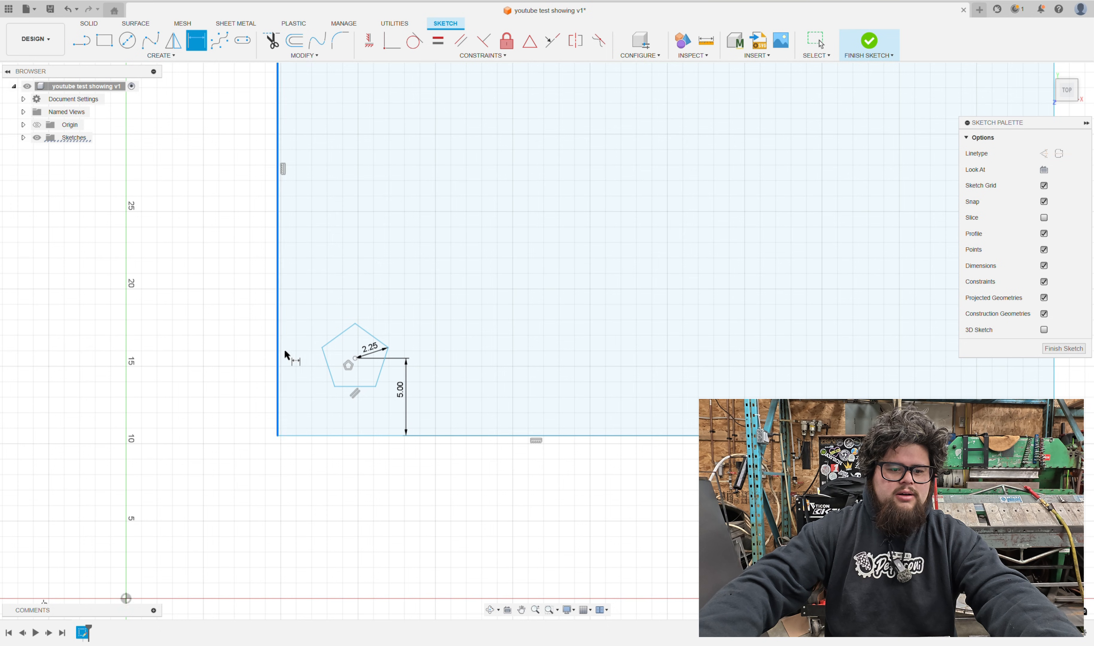
click(356, 358)
click(306, 377)
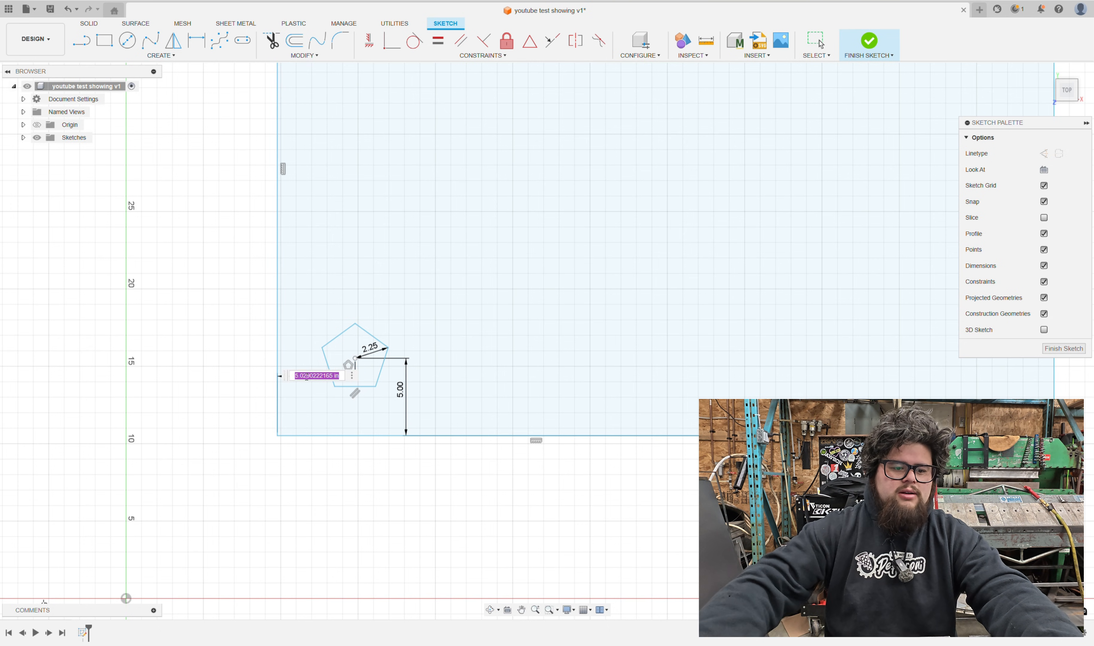
text(5)
key(Return)
scroll(306, 375, down, 5)
middle_drag(381, 298, 423, 393)
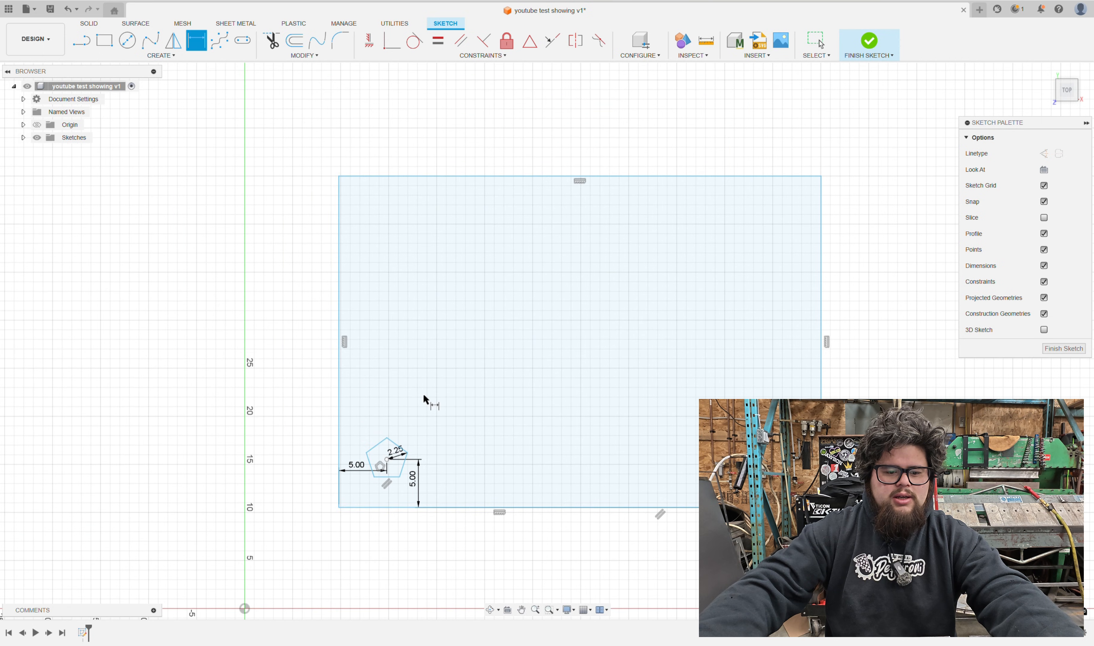
scroll(423, 393, up, 2)
key(Escape)
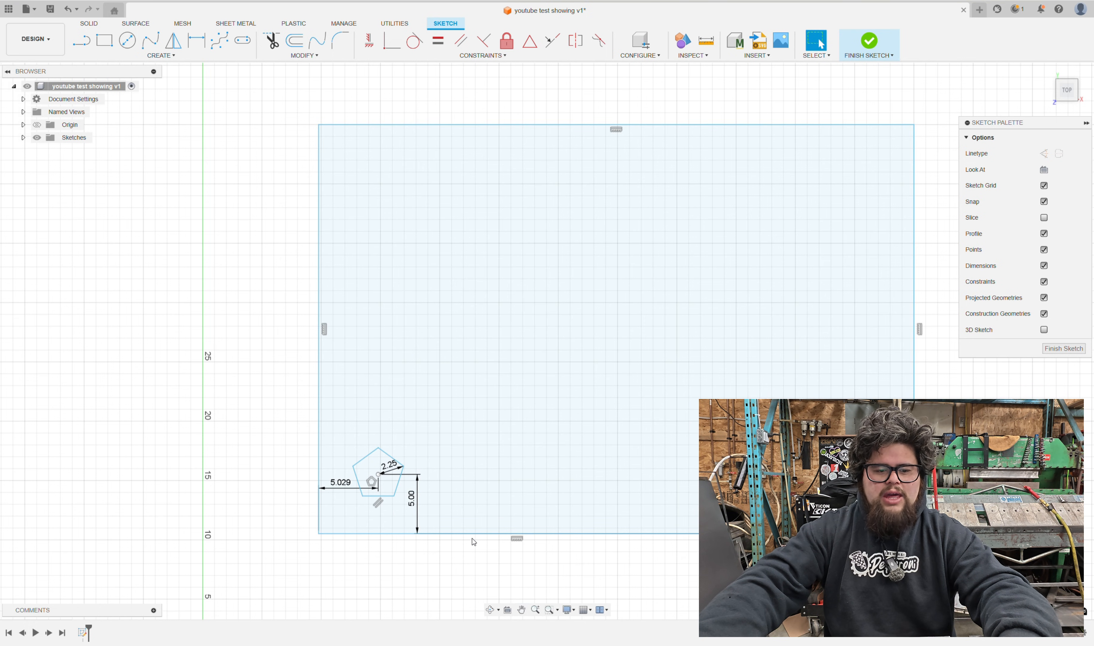
Undo both position dimensions between the pentagon's centre and the rectangle's edges
key(Escape)
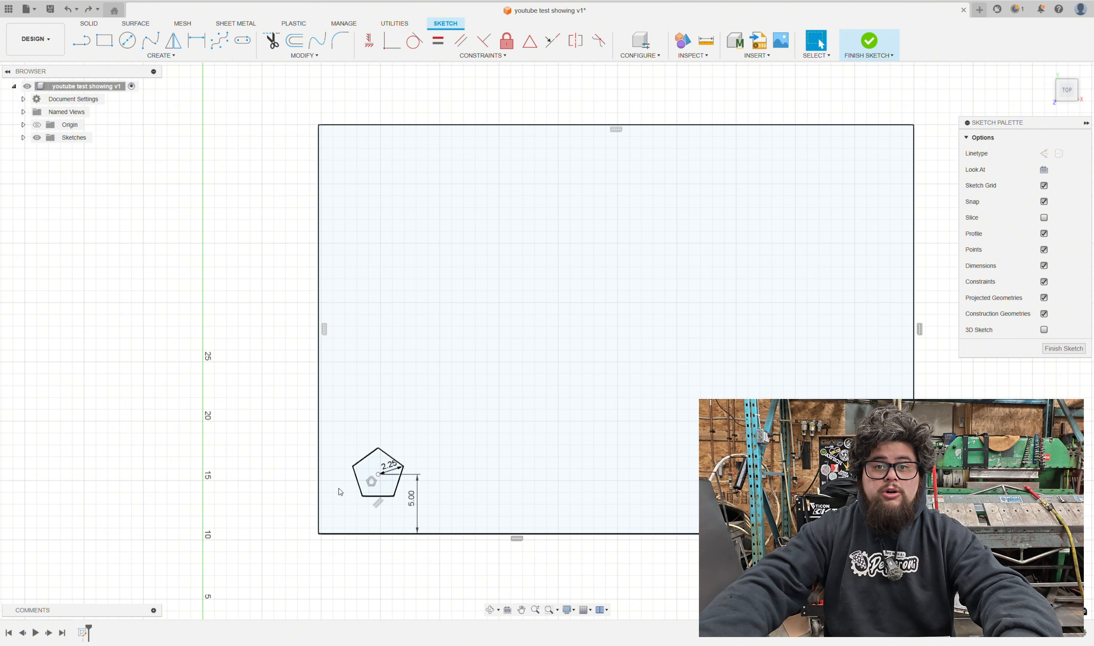
key(ctrl+z)
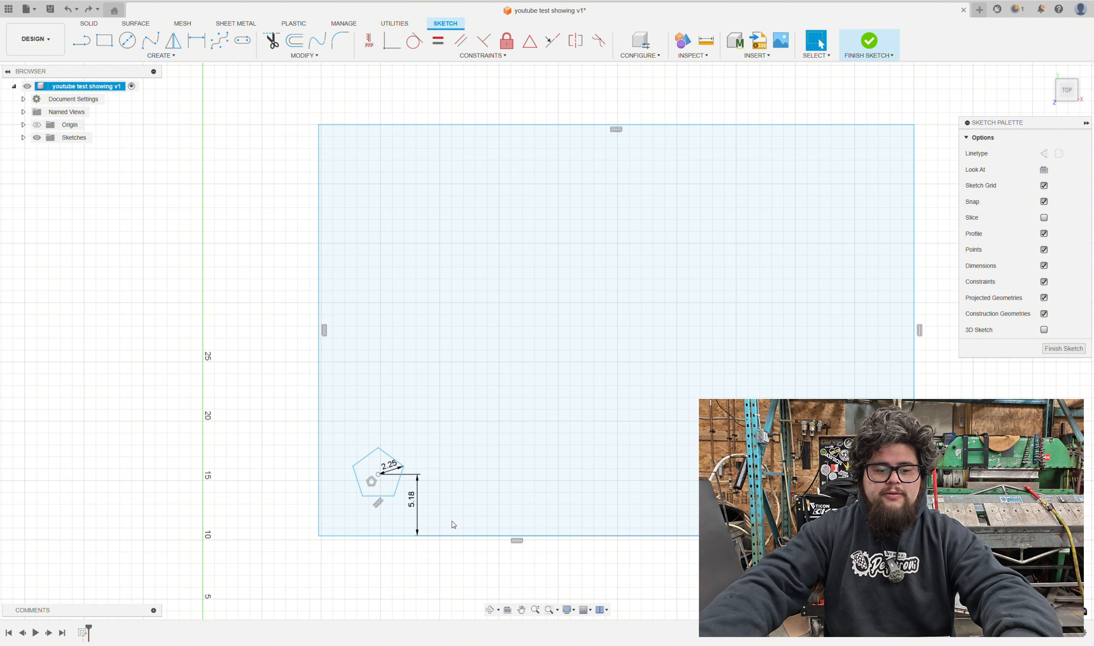
click(87, 11)
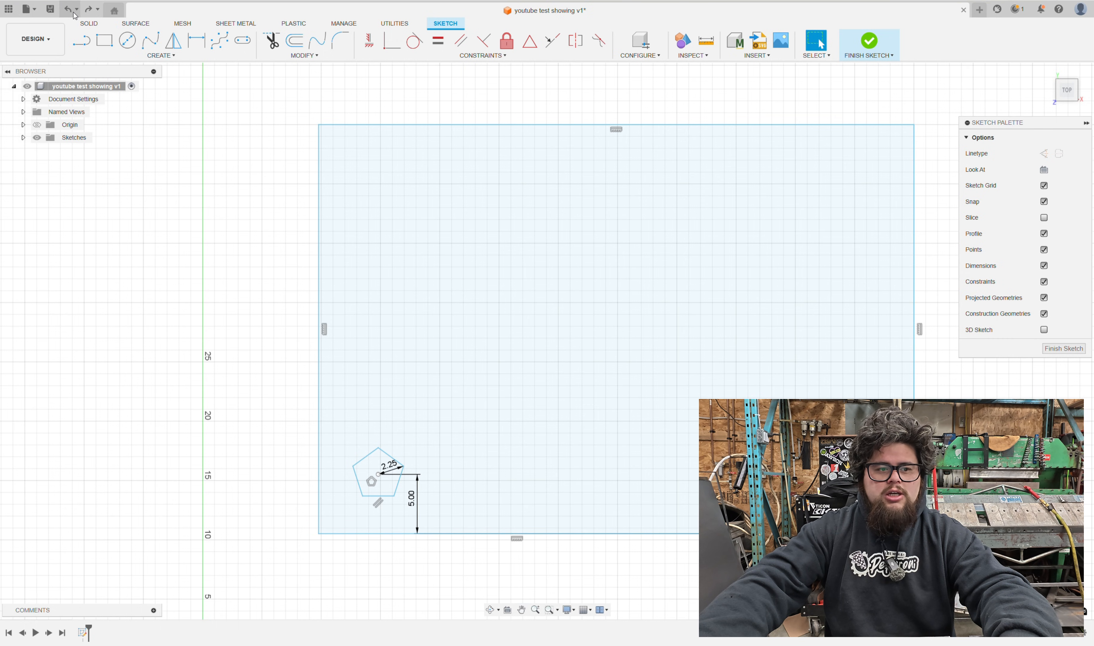
click(74, 12)
click(67, 11)
click(68, 10)
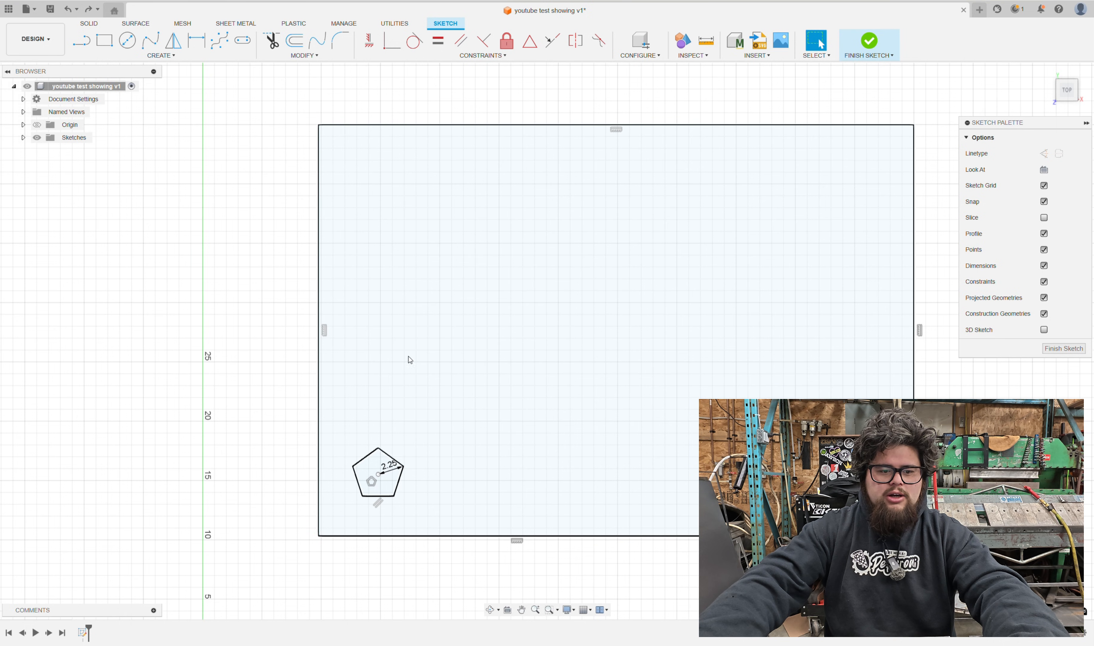
Dimension the rectangle's left edge and set its height to 35 in
right_click(318, 318)
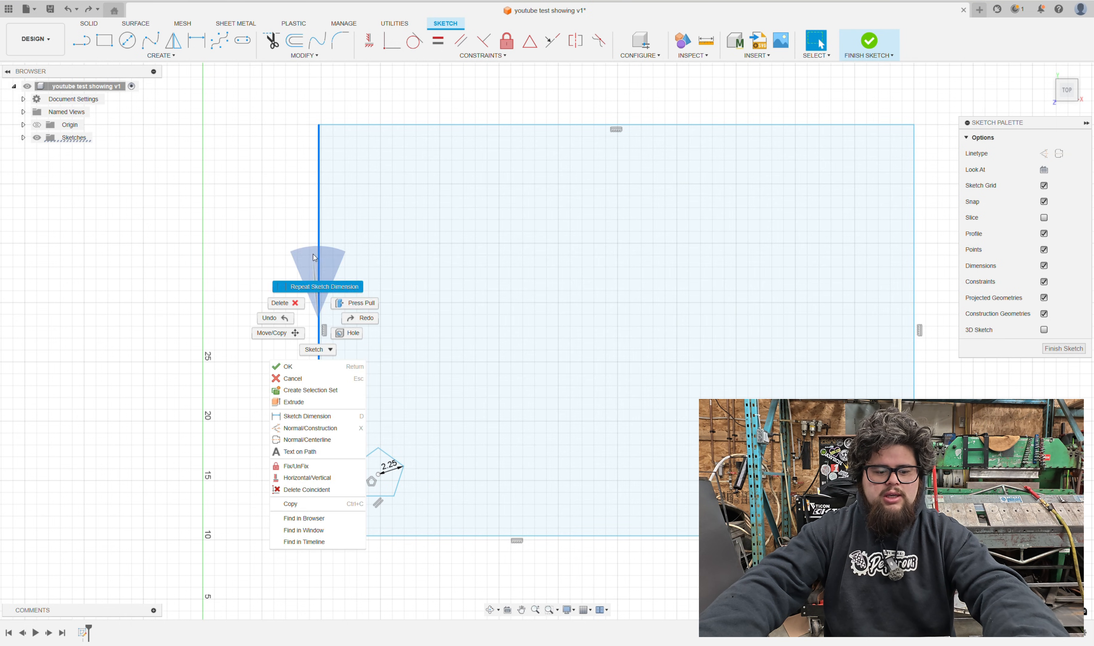
click(318, 234)
key(d)
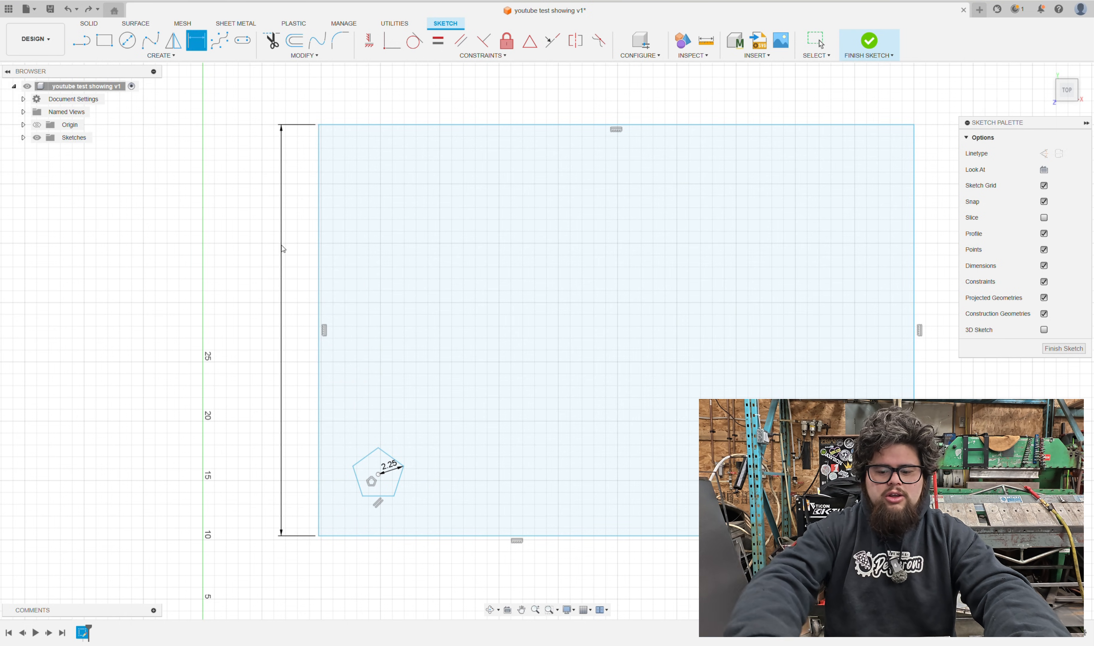
click(281, 245)
text(35)
key(Return)
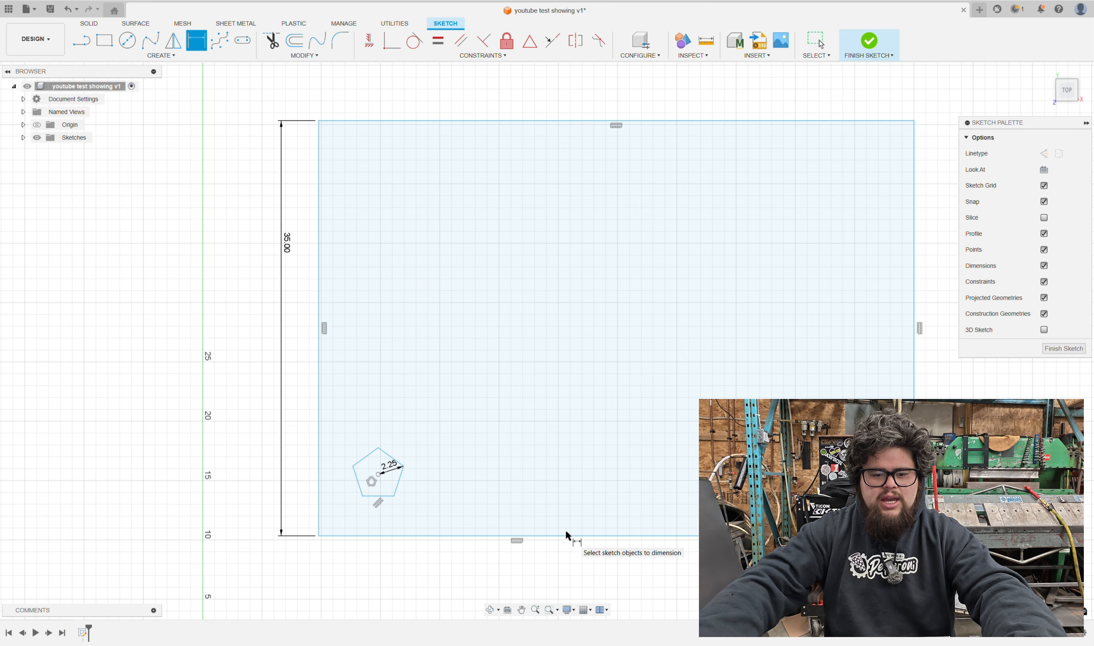
Dimension the rectangle's lower edge and set its width to 50 in
click(570, 536)
click(573, 558)
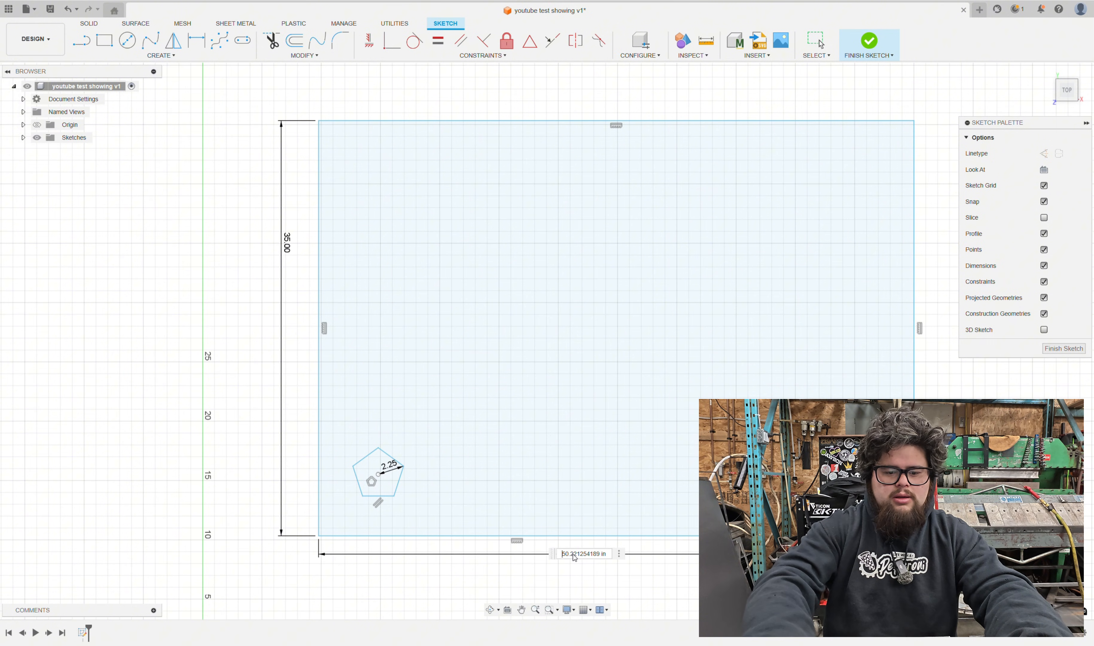
text(50)
key(Return)
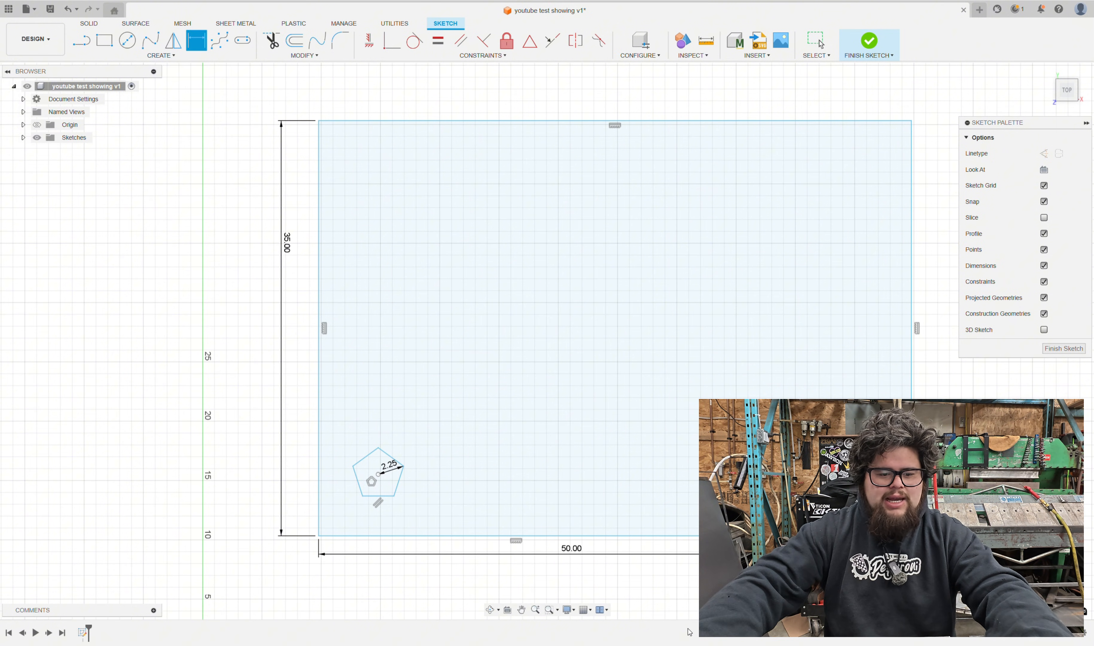
Dimension the pentagon's centre point 5 in above the rectangle's lower edge
scroll(400, 551, up, 2)
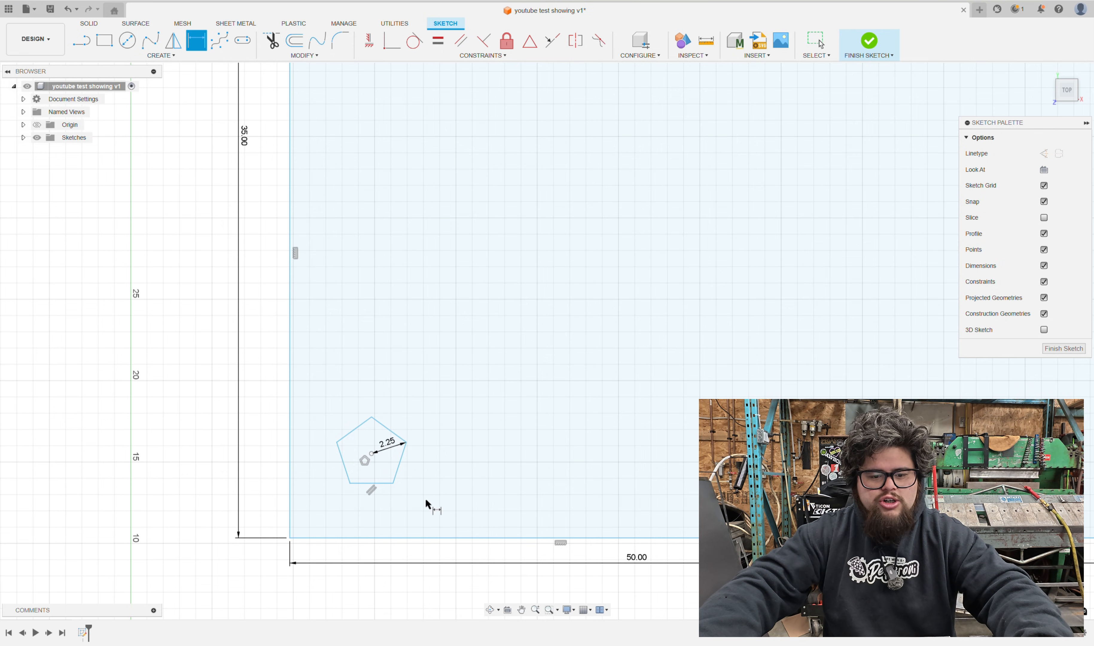
scroll(636, 490, down, 3)
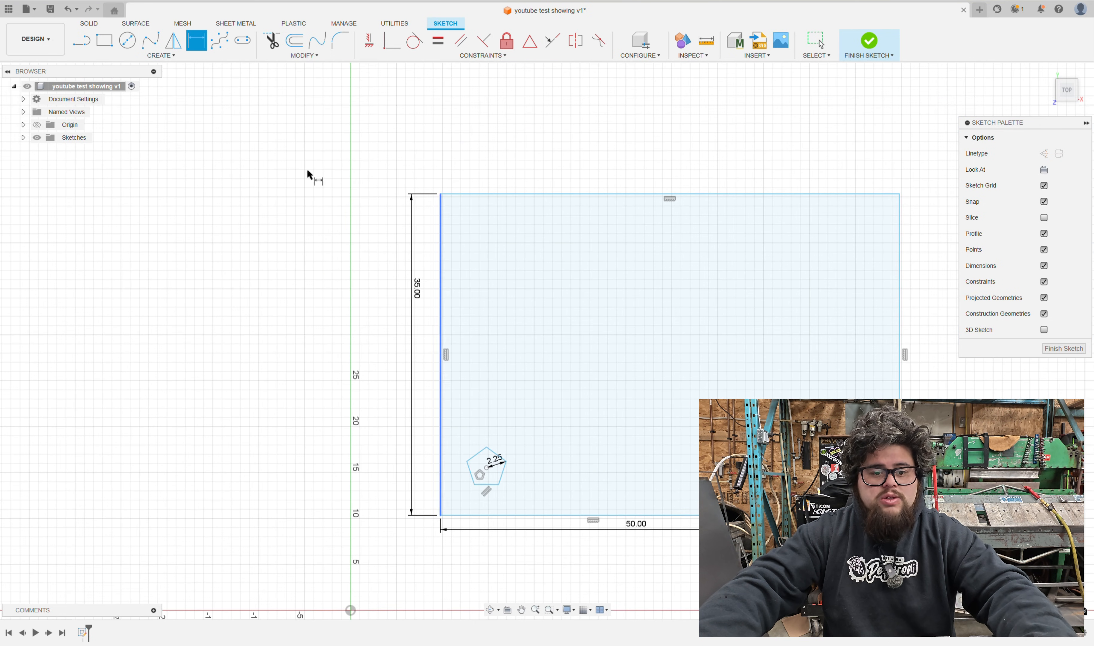
middle_drag(388, 313, 326, 238)
scroll(345, 262, up, 3)
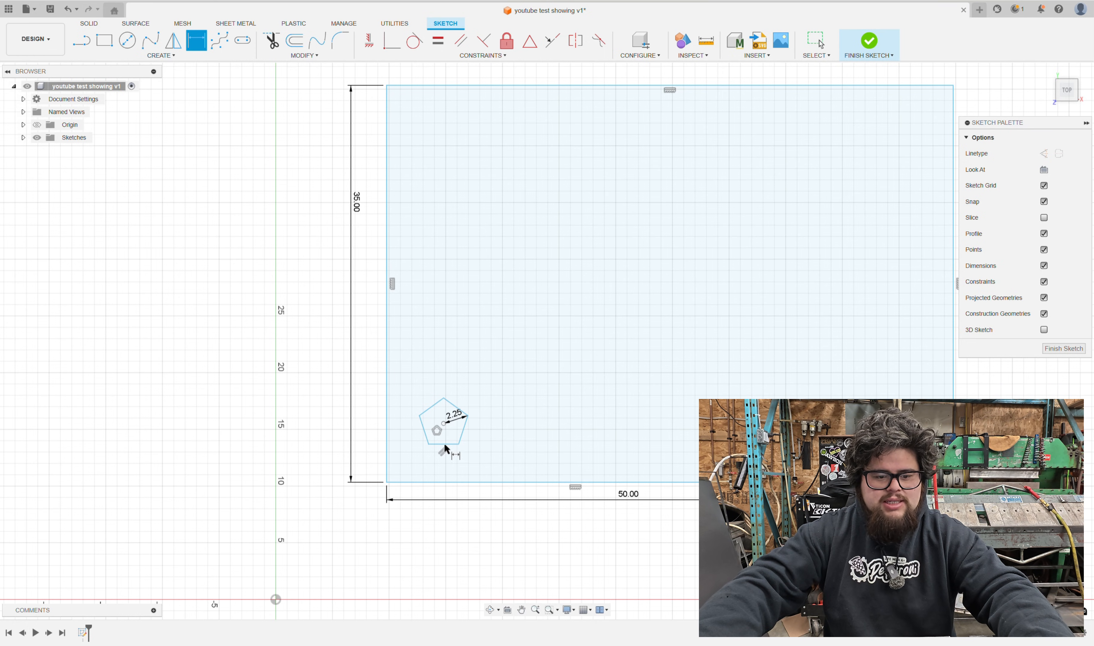
click(445, 424)
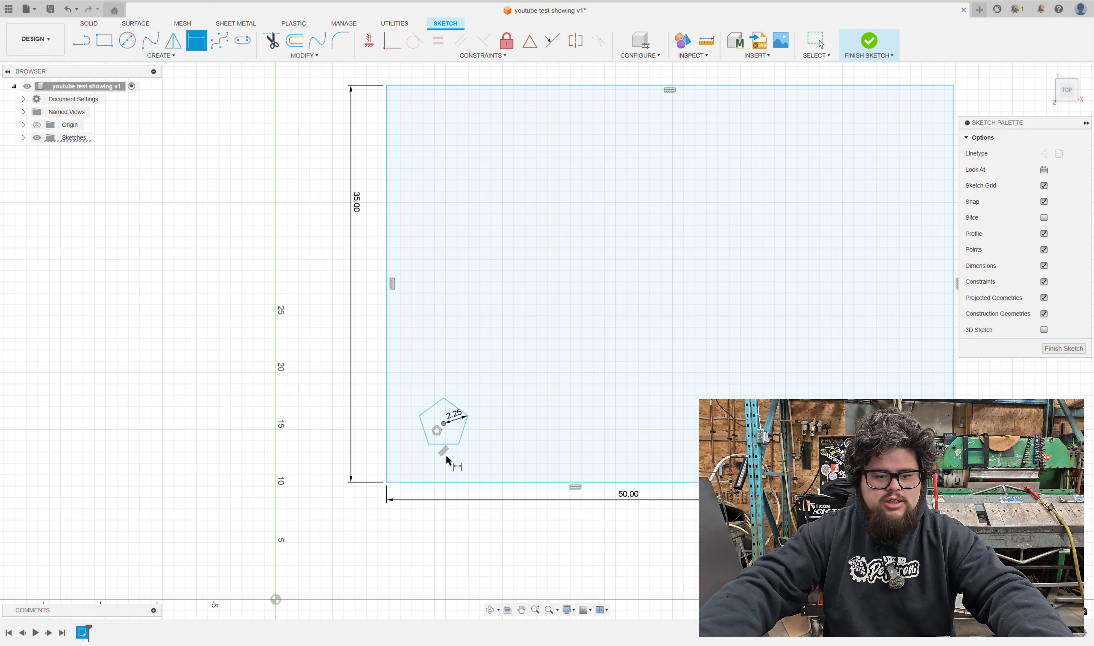
click(447, 483)
text(5)
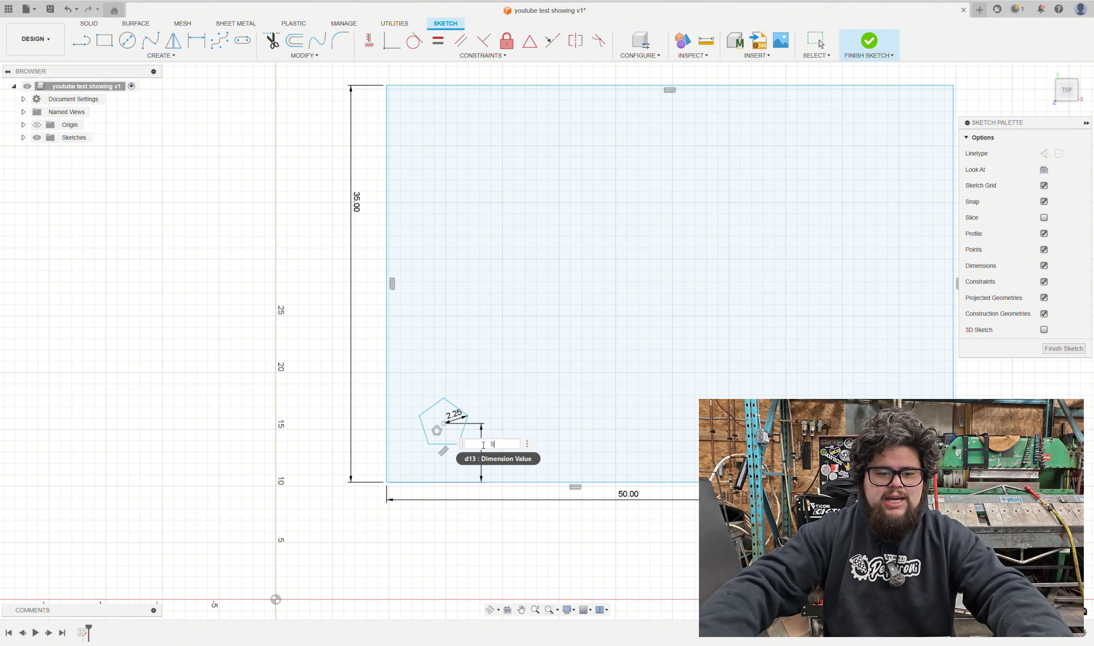
key(Return)
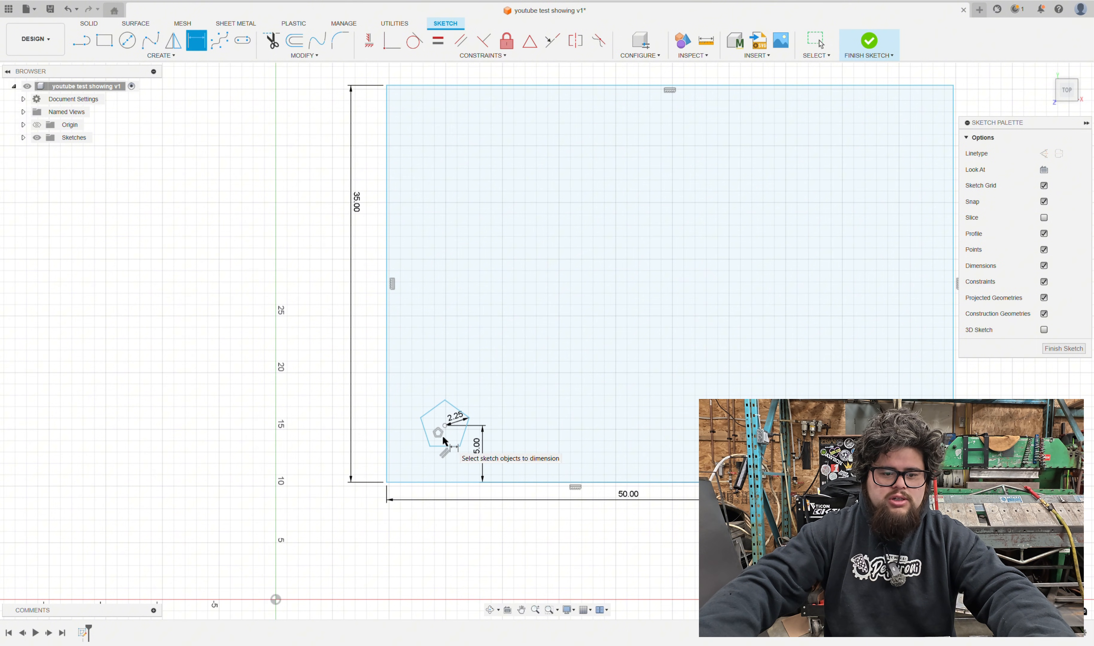
Dimension the pentagon's centre point 5 in horizontally from the rectangle's left edge
click(389, 438)
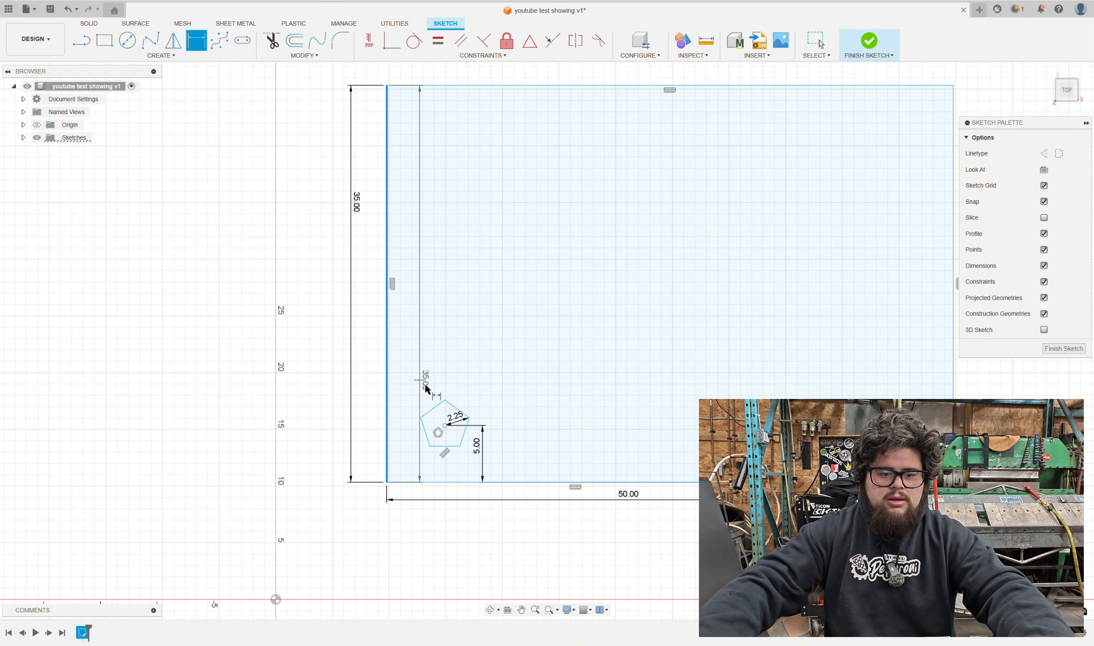
click(445, 425)
click(411, 466)
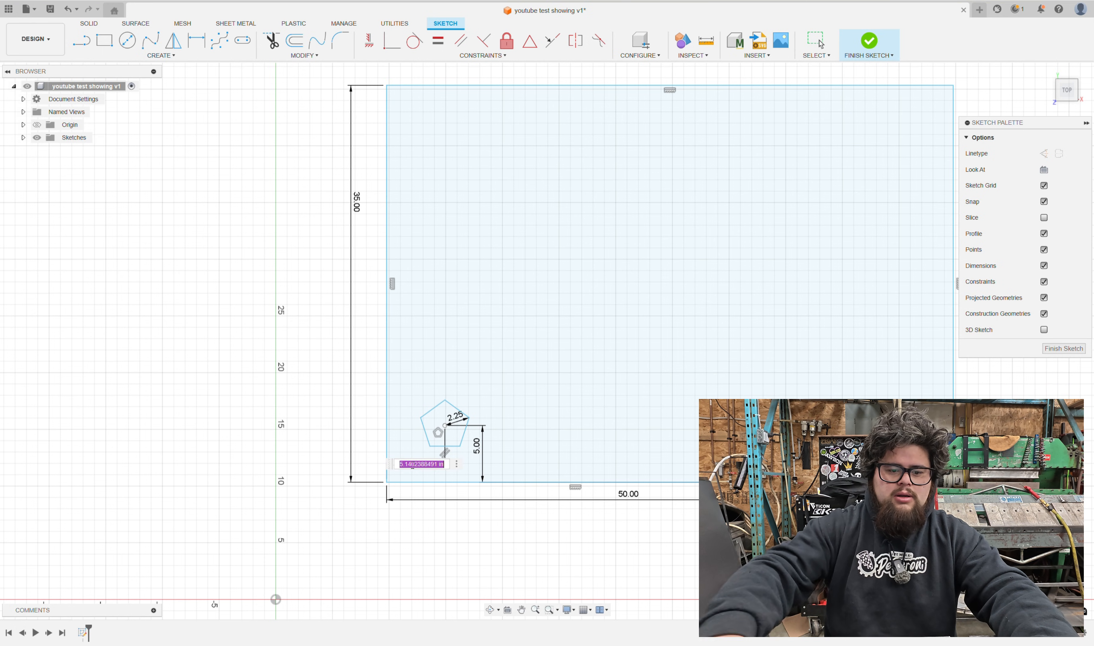
text(5)
key(Return)
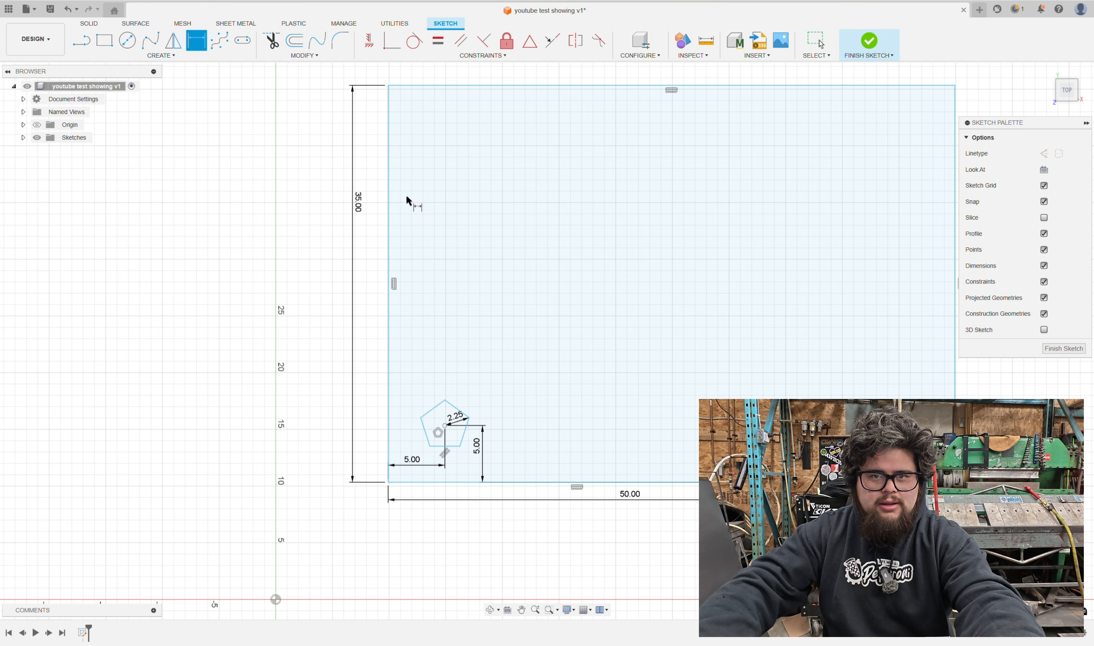
Undo the last horizontal dimension change and fix the rectangle's left edge in place with Fix/UnFix
scroll(346, 238, down, 3)
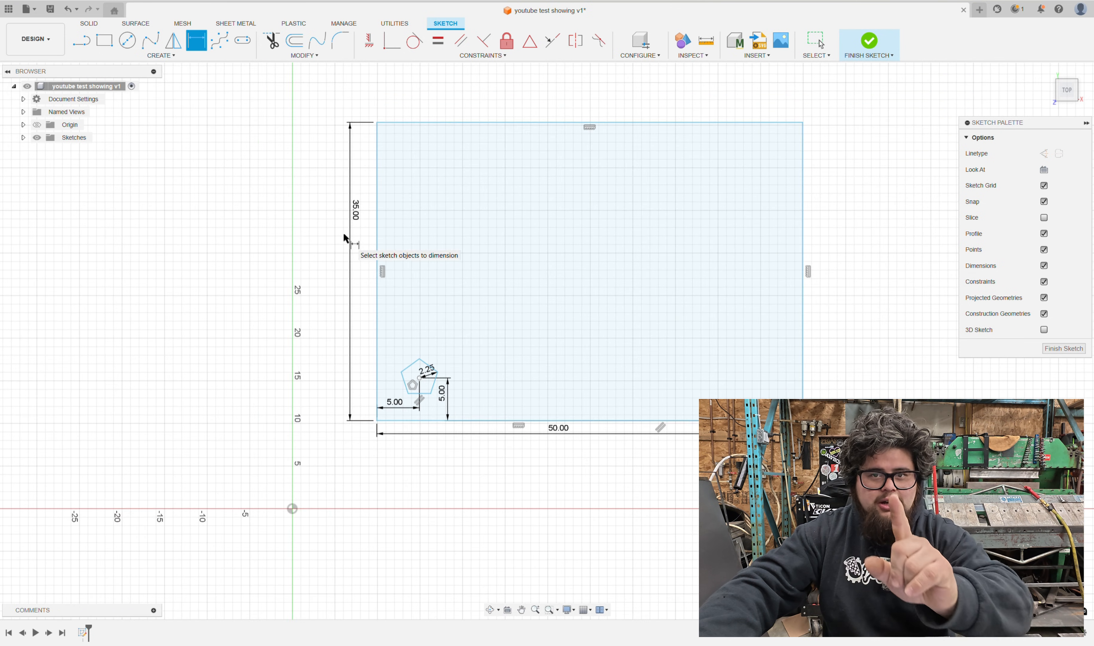
middle_drag(344, 238, 352, 355)
scroll(352, 355, up, 1)
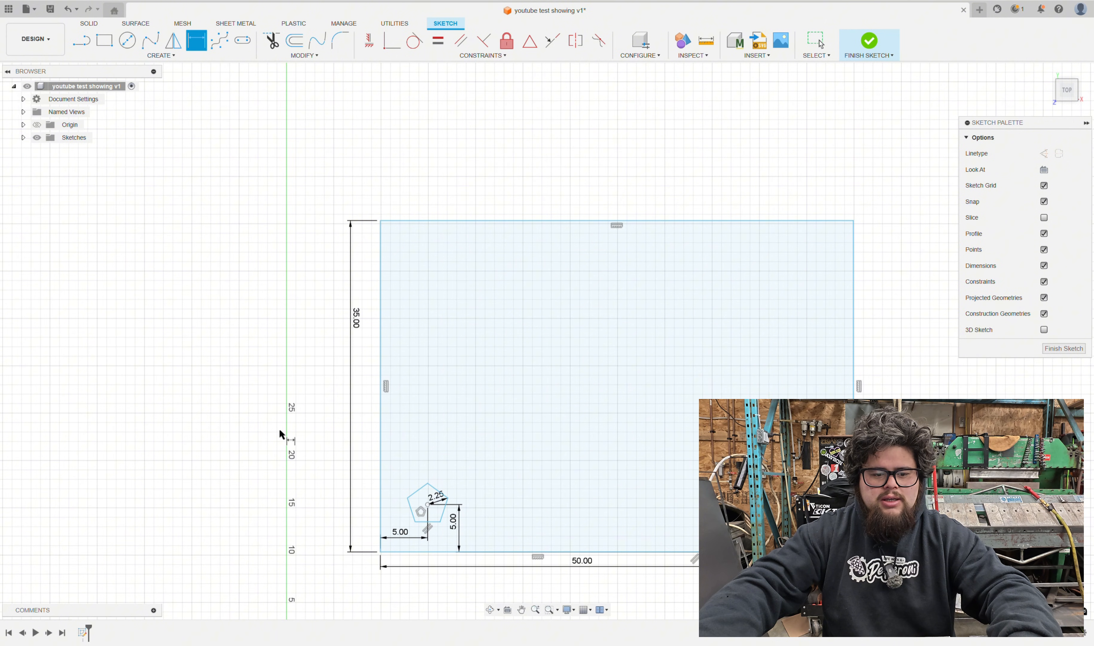
key(Escape)
scroll(367, 524, up, 1)
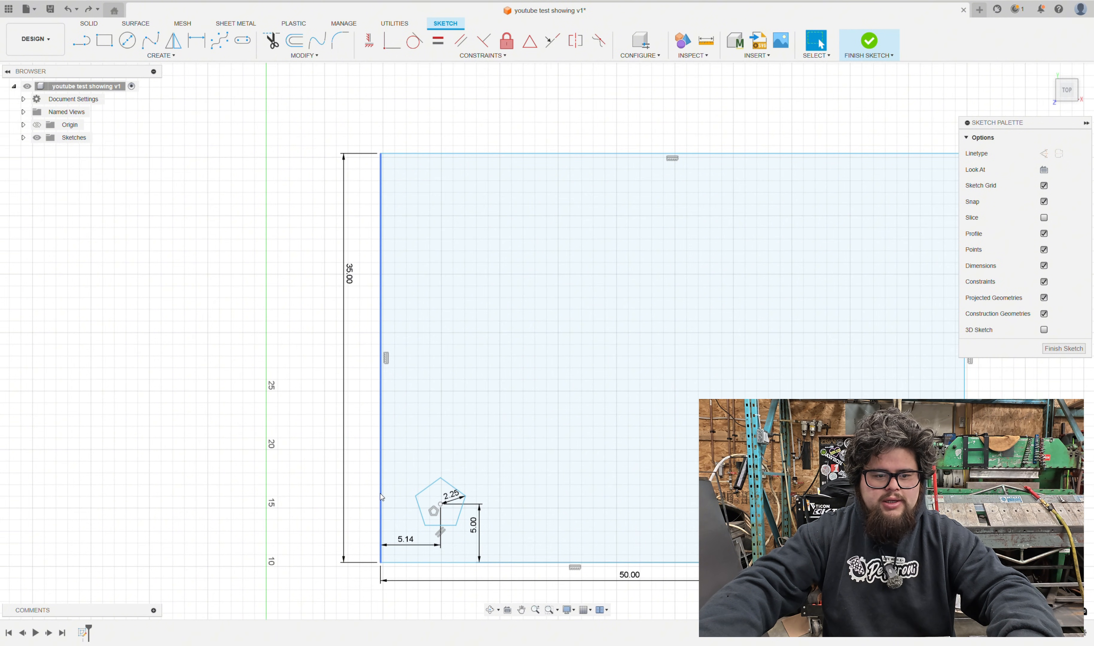
right_click(381, 495)
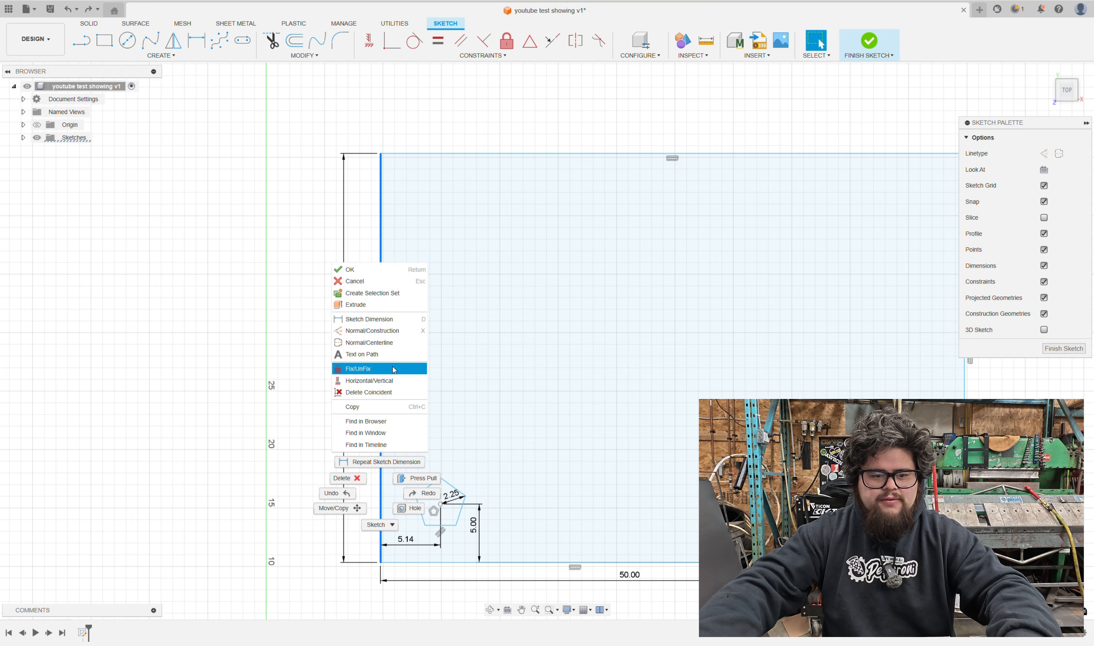
click(396, 358)
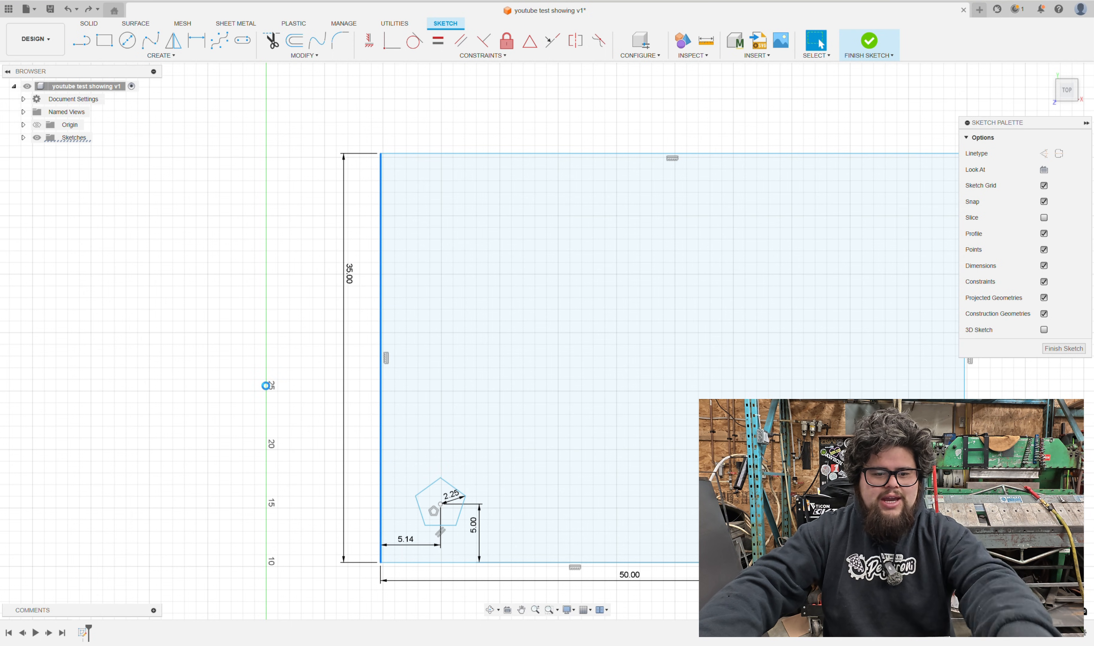
click(266, 386)
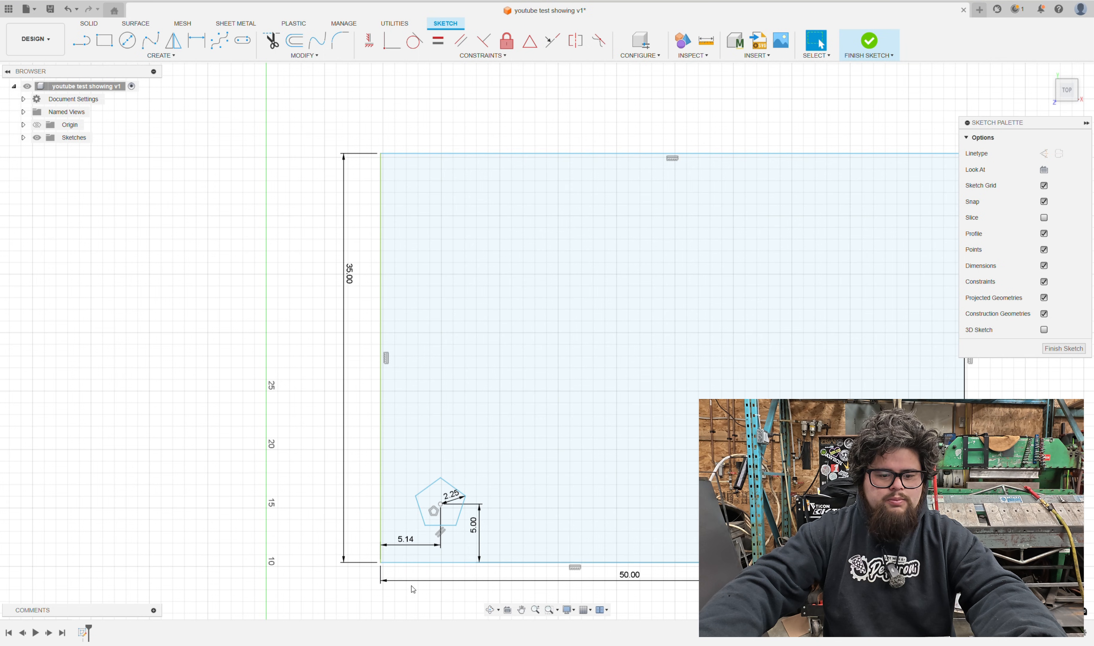
Set the horizontal dimension between the fixed left edge and the pentagon's centre to 5 in
double_click(413, 547)
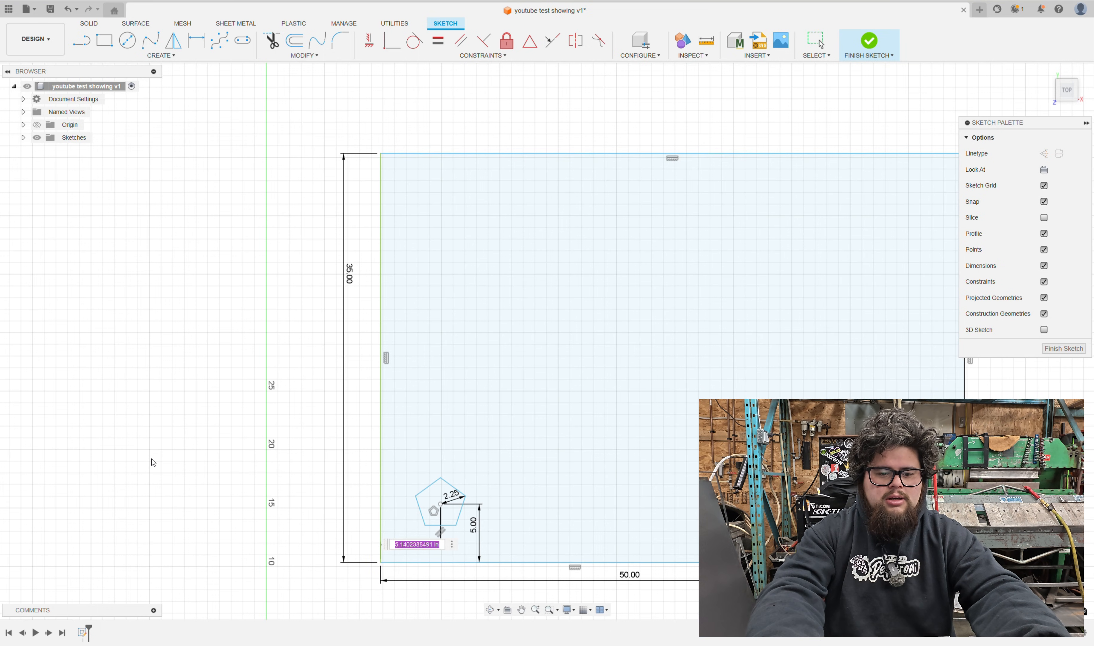
text(5)
key(Return)
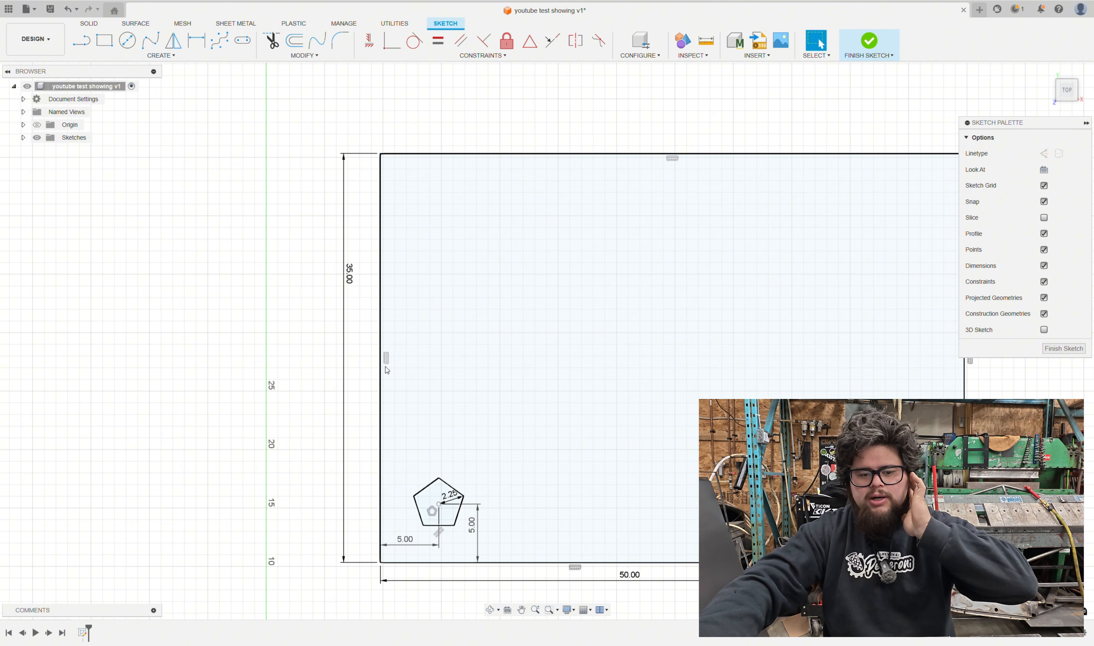
scroll(386, 368, down, 3)
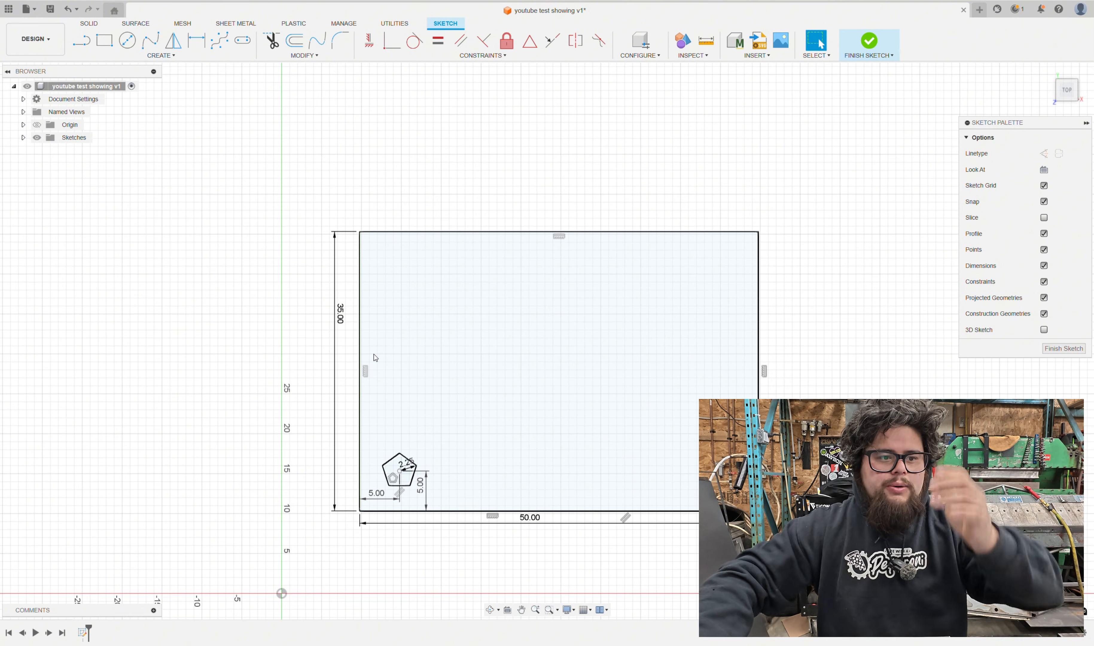
click(374, 356)
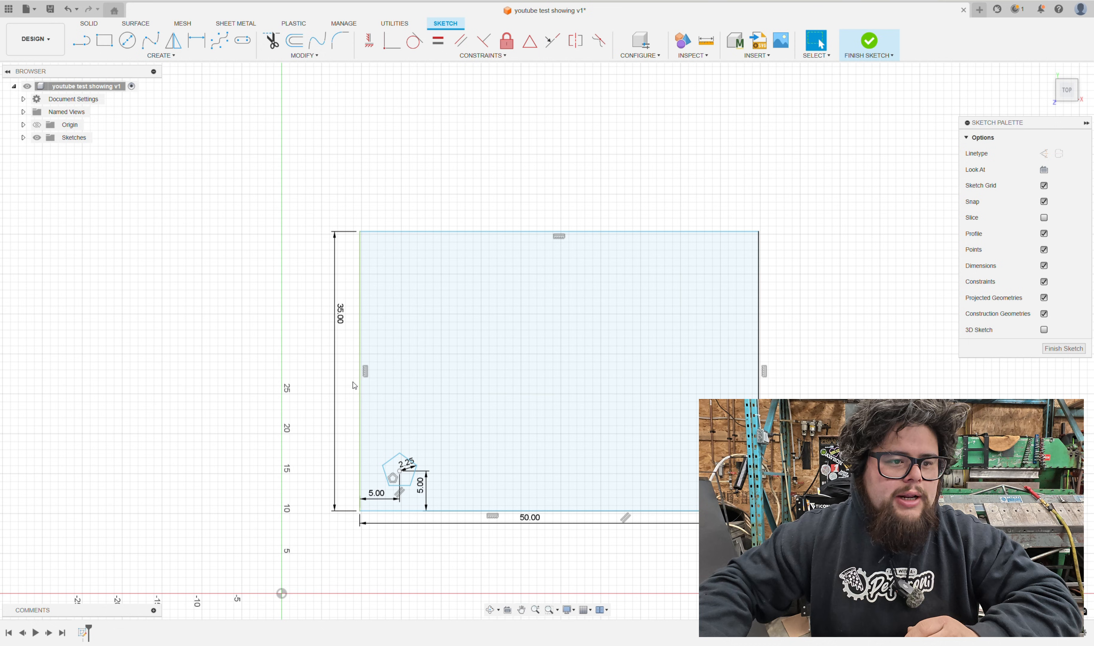
Start a sketch Rectangular Pattern with all five sides of the pentagon as the objects
click(194, 57)
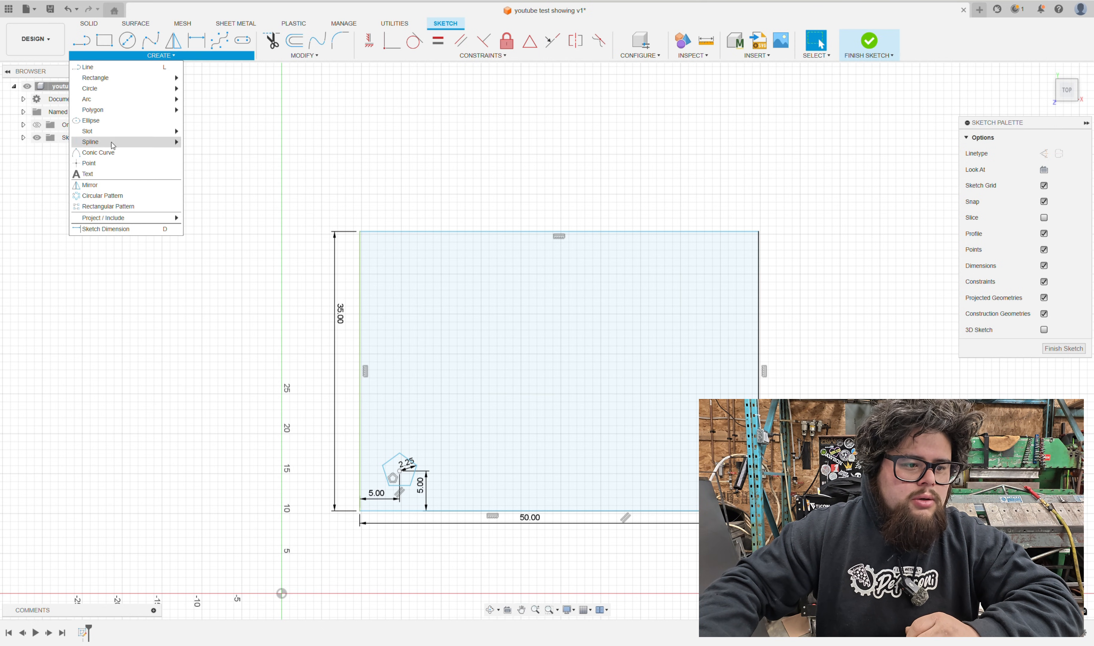
click(129, 206)
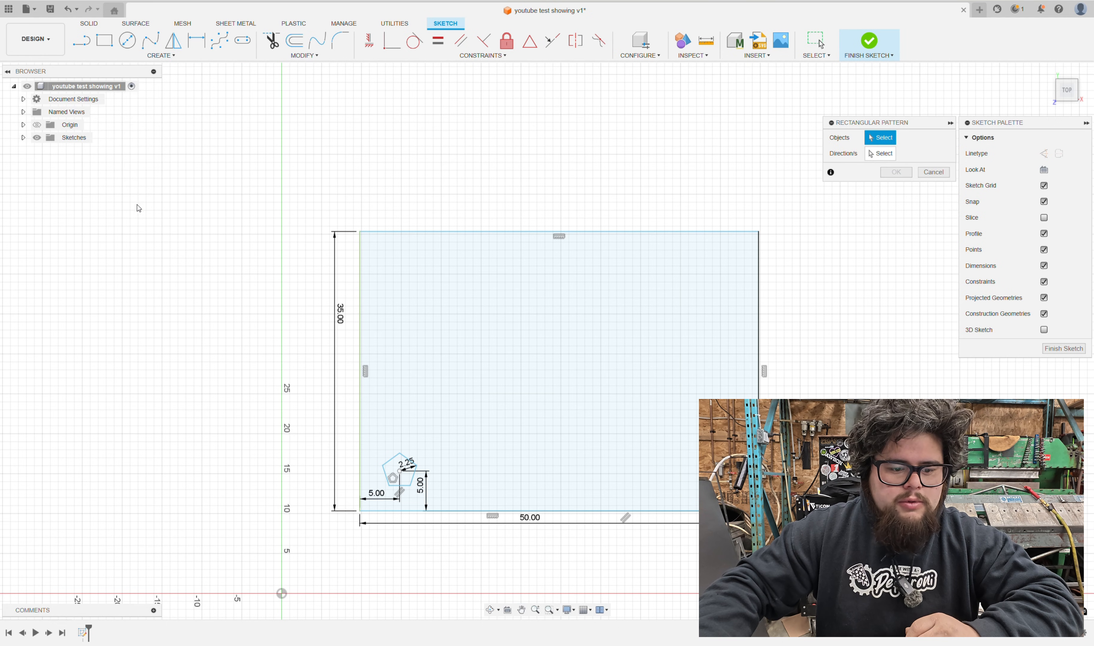
double_click(408, 459)
middle_drag(408, 458, 343, 420)
scroll(428, 350, up, 2)
scroll(340, 421, up, 1)
scroll(350, 445, down, 1)
scroll(353, 445, up, 1)
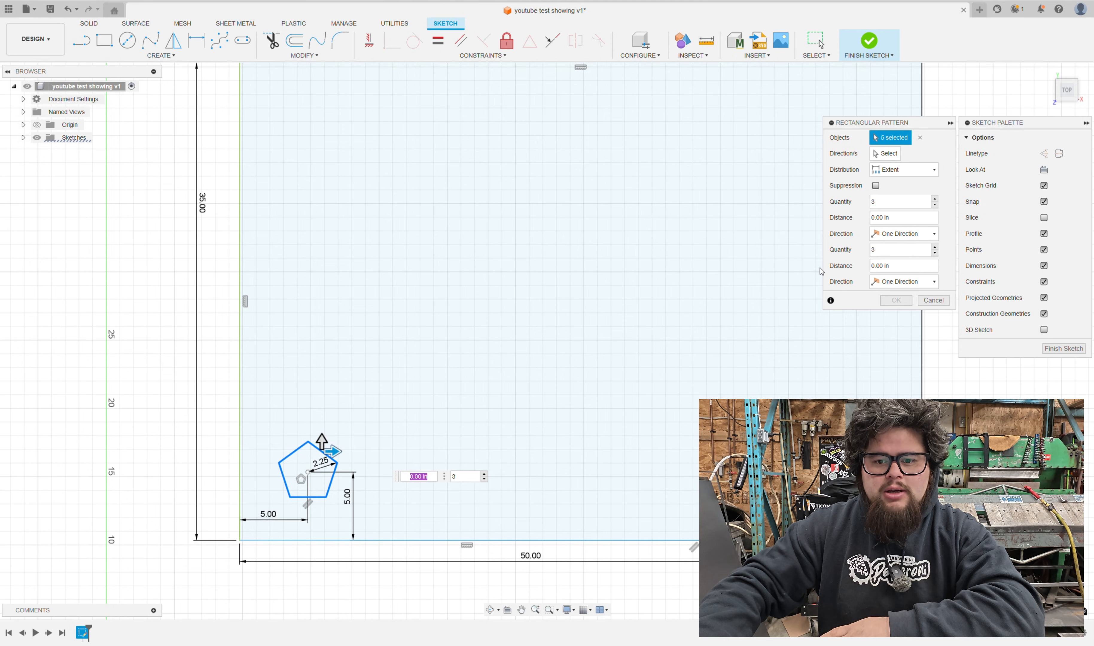
Set the pattern distribution to Spacing, with five instances spaced 5 in apart along the horizontal direction
click(916, 175)
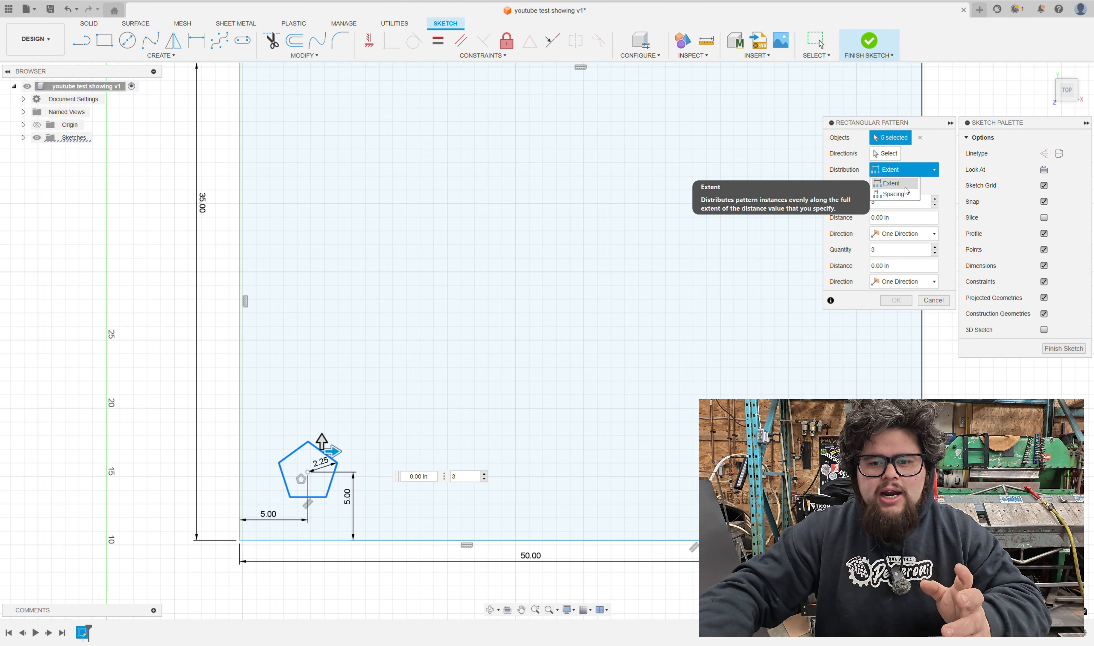
click(896, 194)
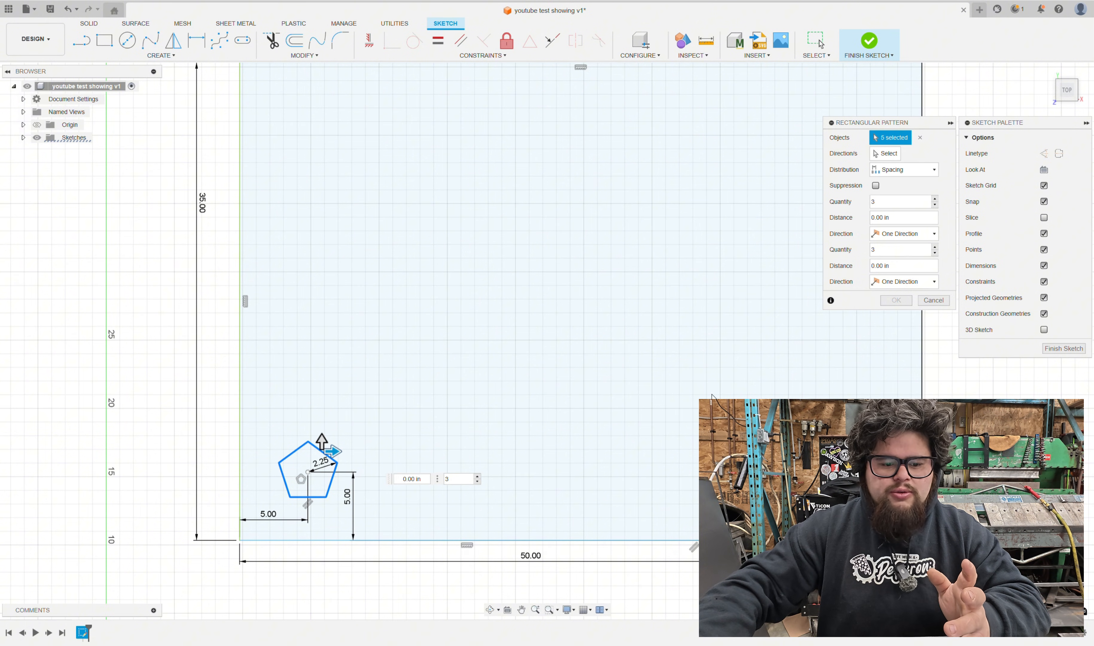
double_click(431, 479)
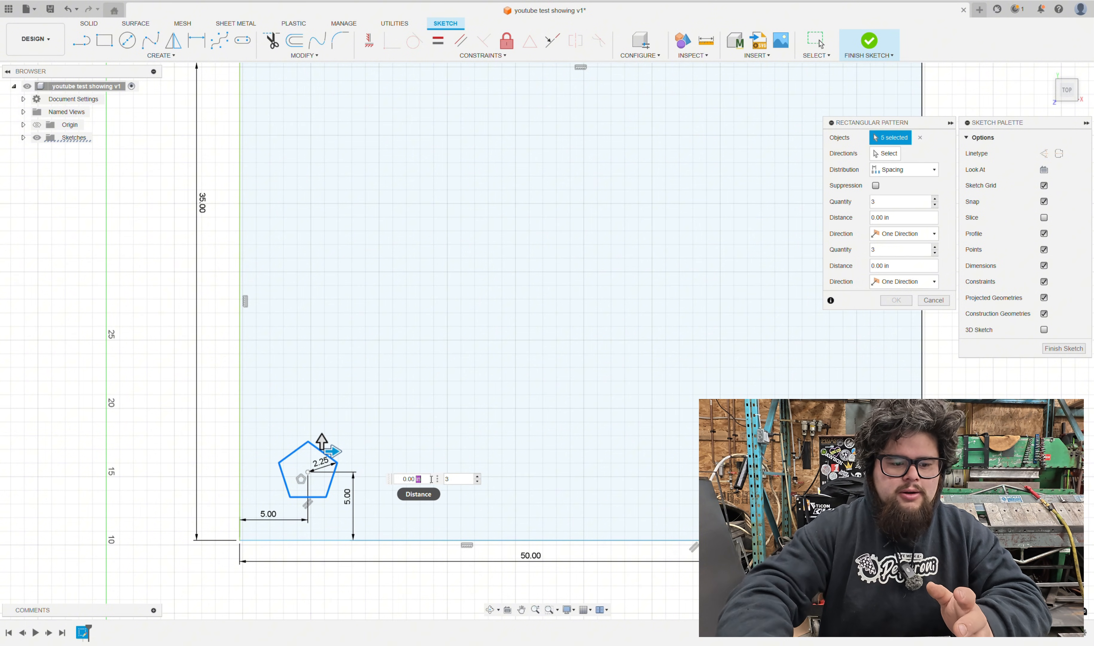
text(3)
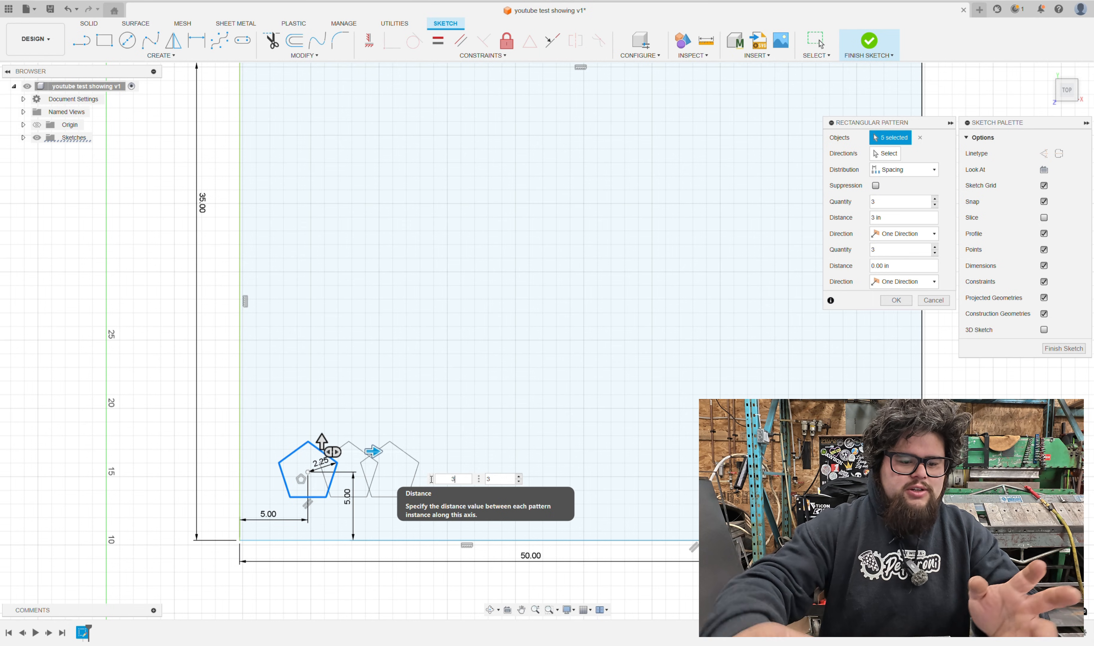
key(BackSpace)
text(5)
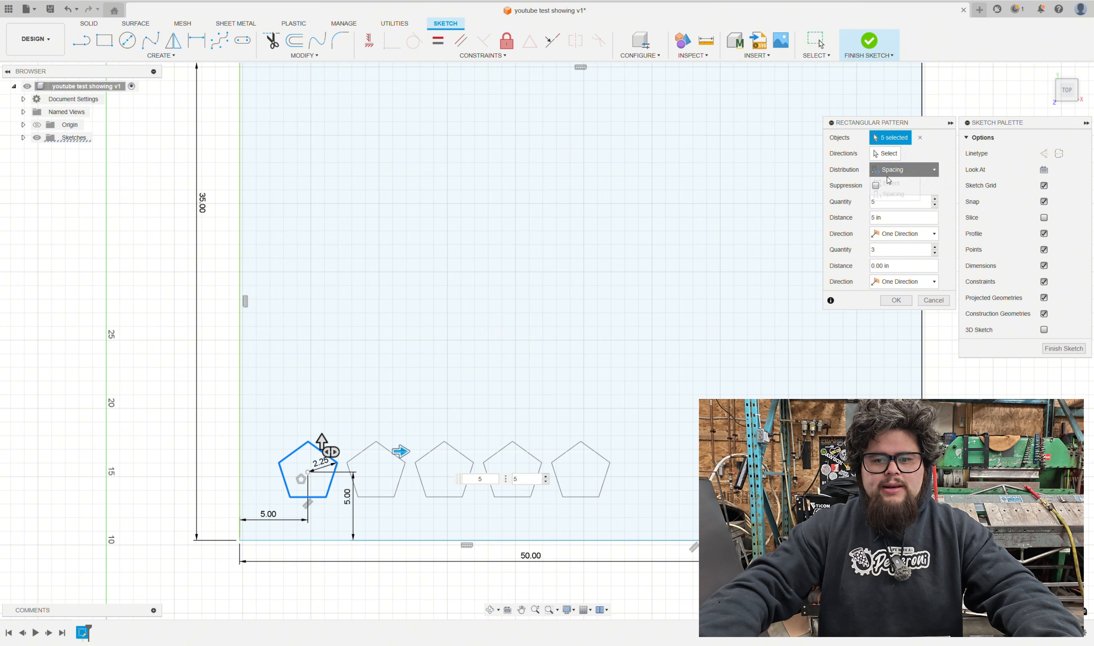
Switch the pattern distribution to Extent and set the horizontal distance to 40 in
click(927, 170)
click(906, 184)
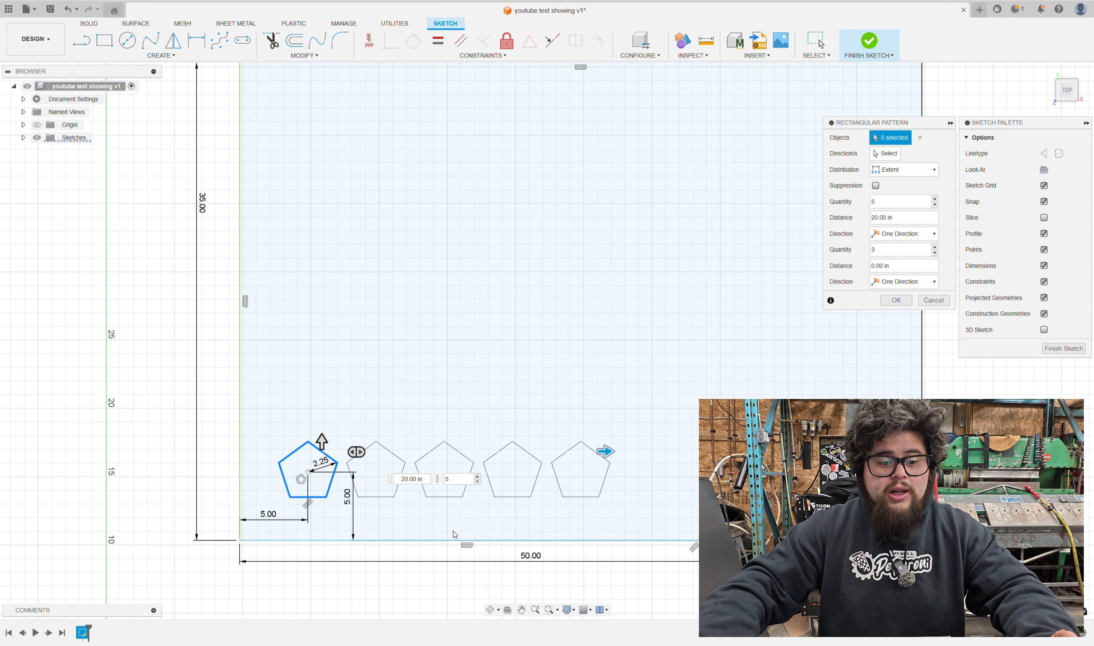
drag(428, 481, 371, 487)
triple_click(419, 478)
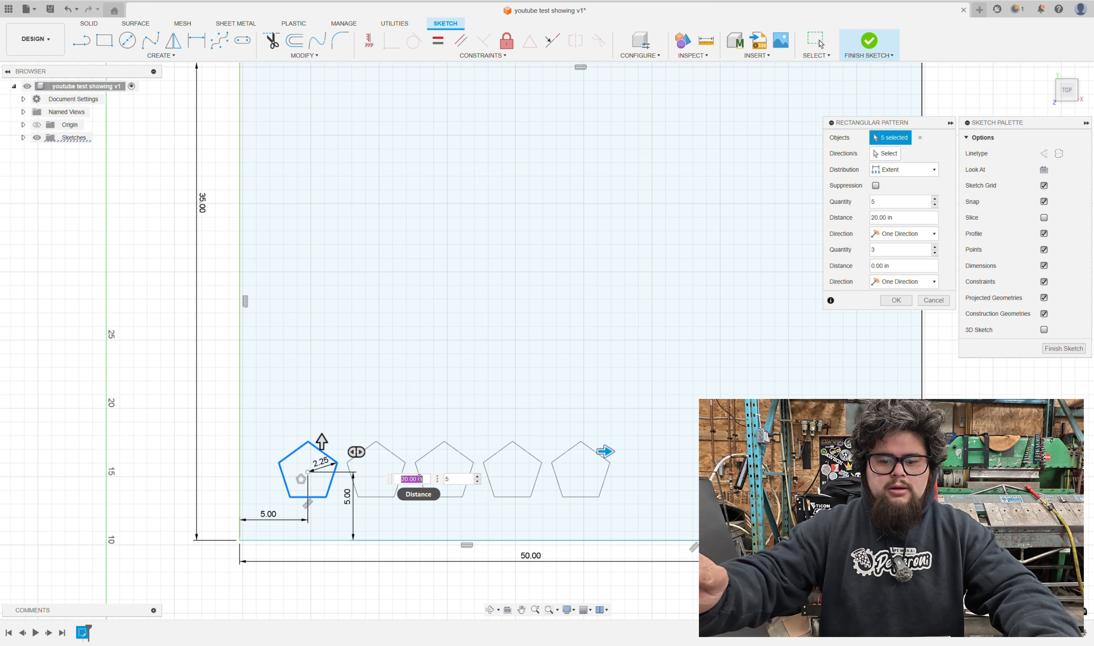
text(40)
key(Return)
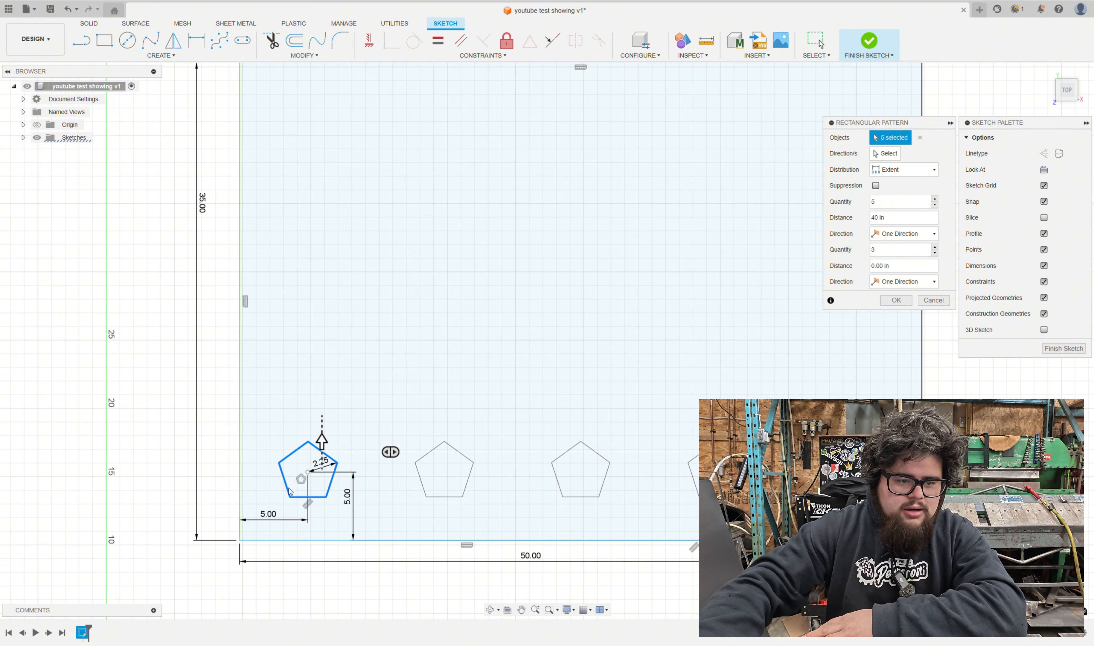
Set the rectangular pattern's second direction to a 25 in upward distance with quantity 5 and create the pentagon grid
scroll(410, 389, down, 2)
middle_drag(435, 386, 442, 428)
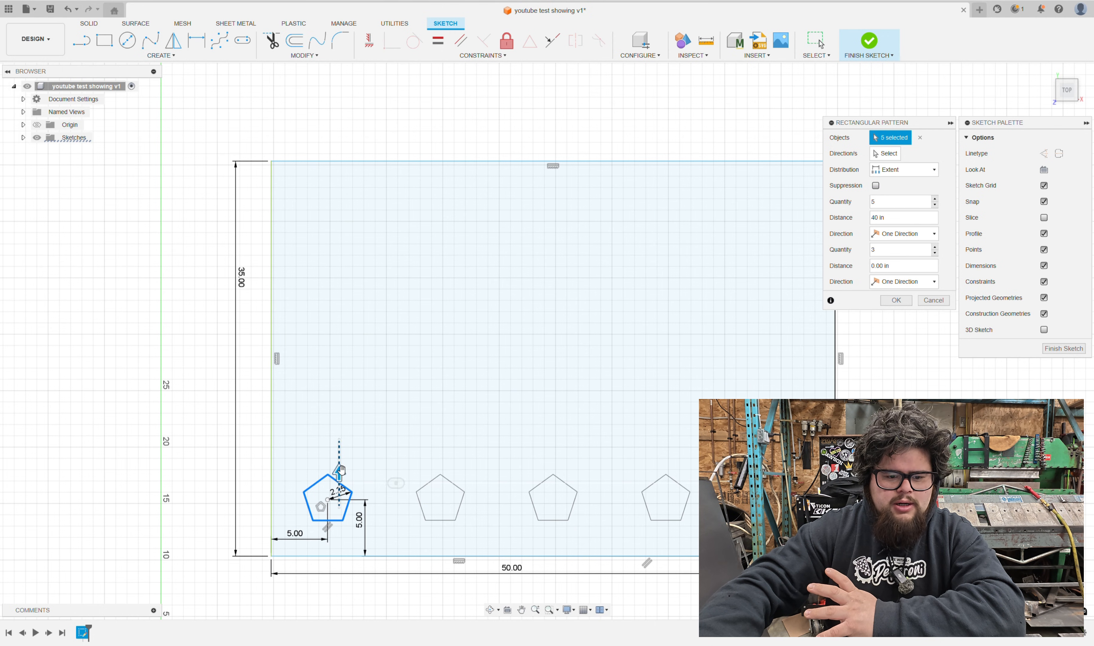
drag(340, 470, 387, 179)
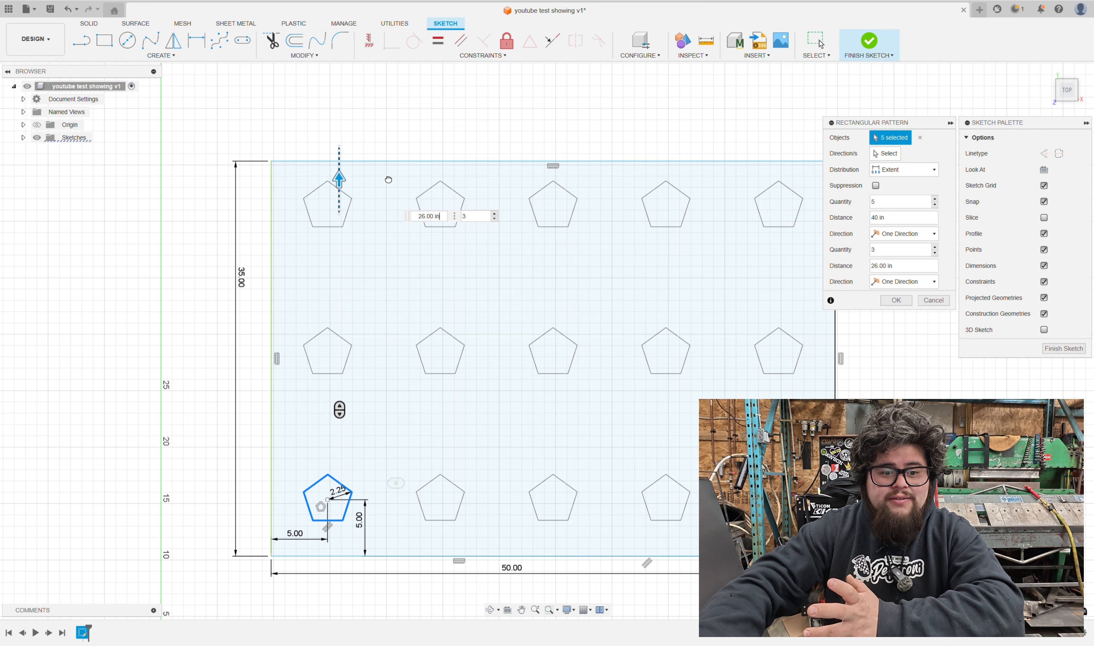
drag(389, 180, 387, 184)
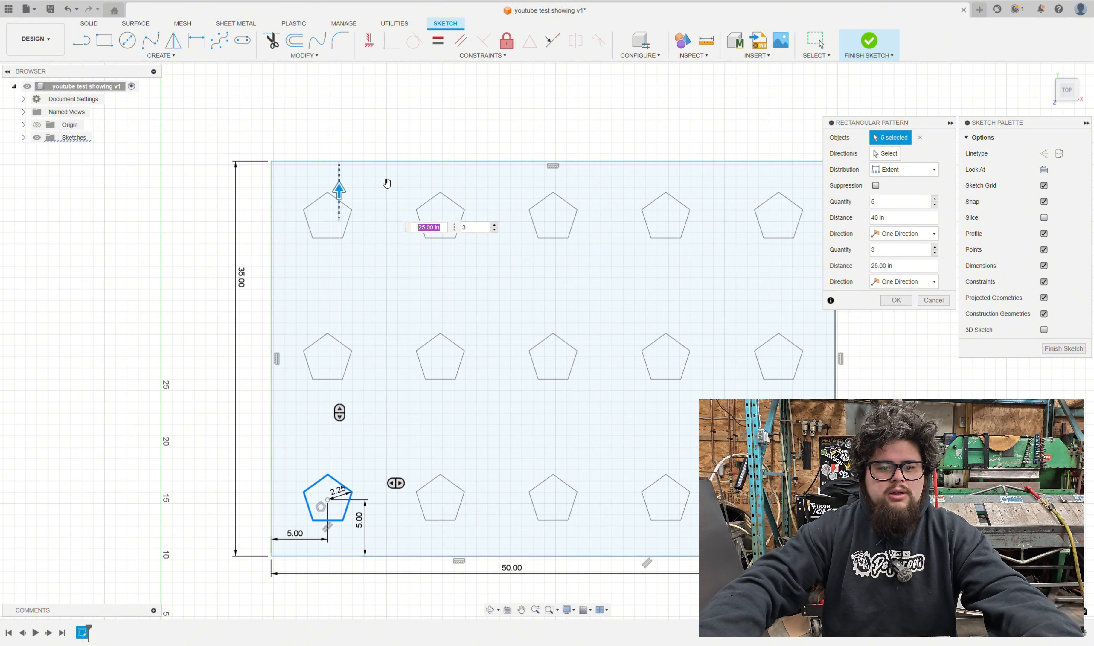
key(Tab)
text(5)
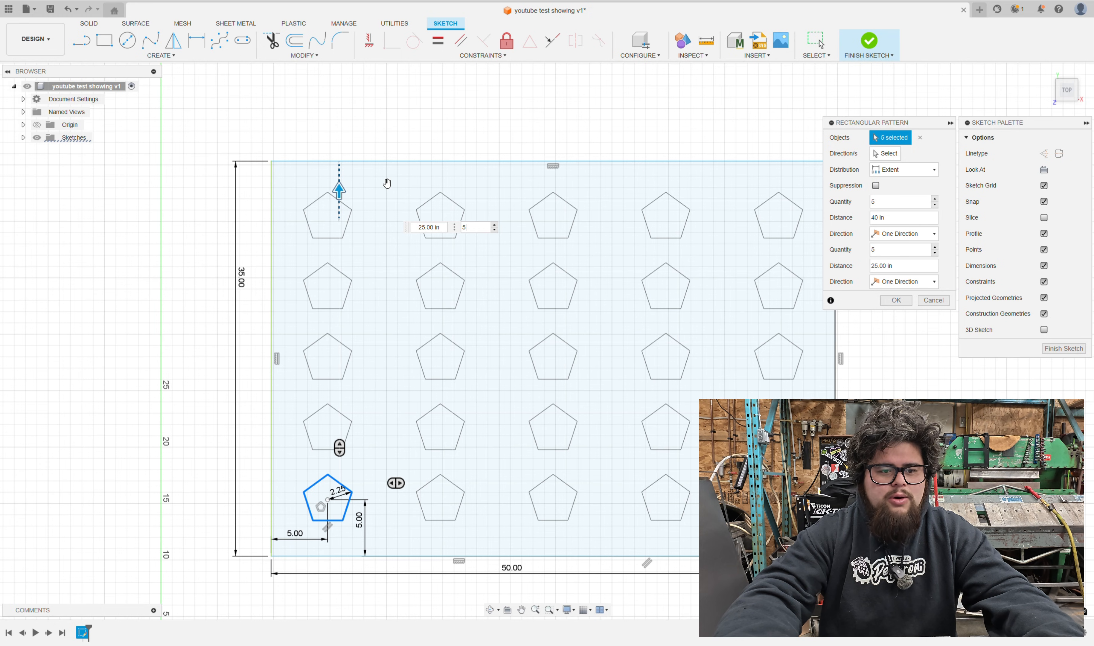
key(Return)
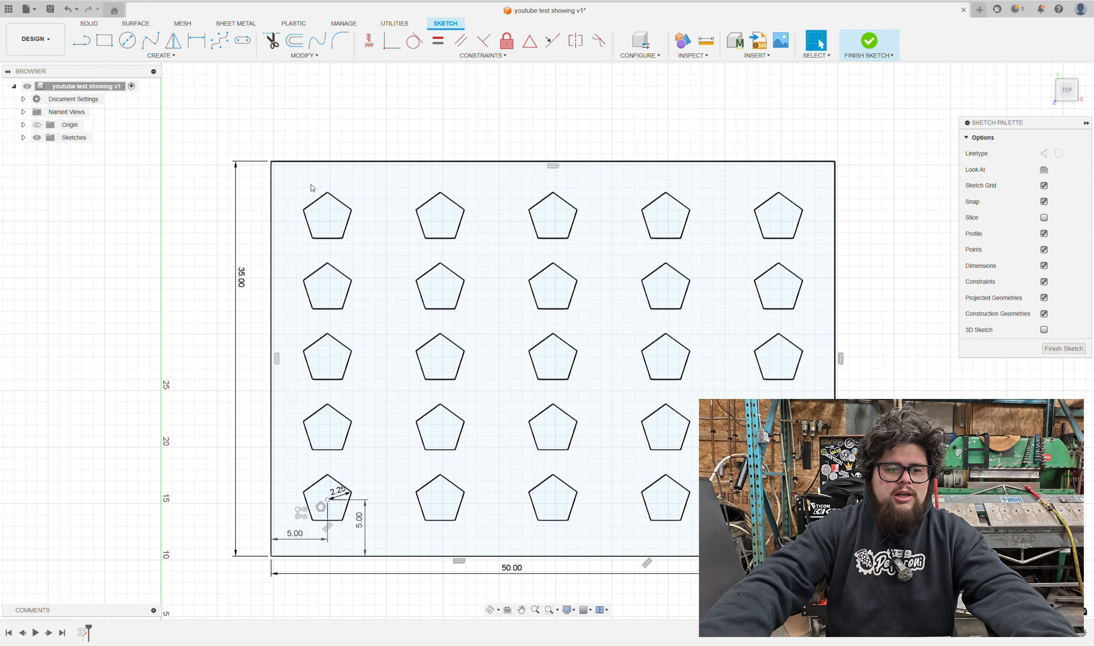
scroll(355, 168, up, 2)
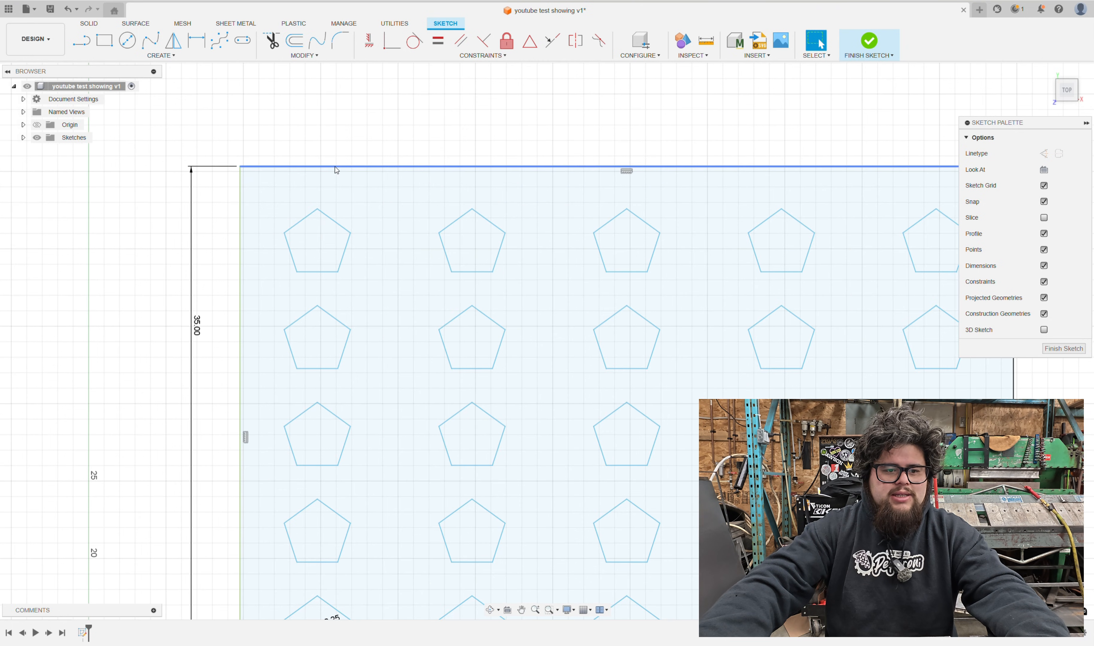
key(d)
click(336, 167)
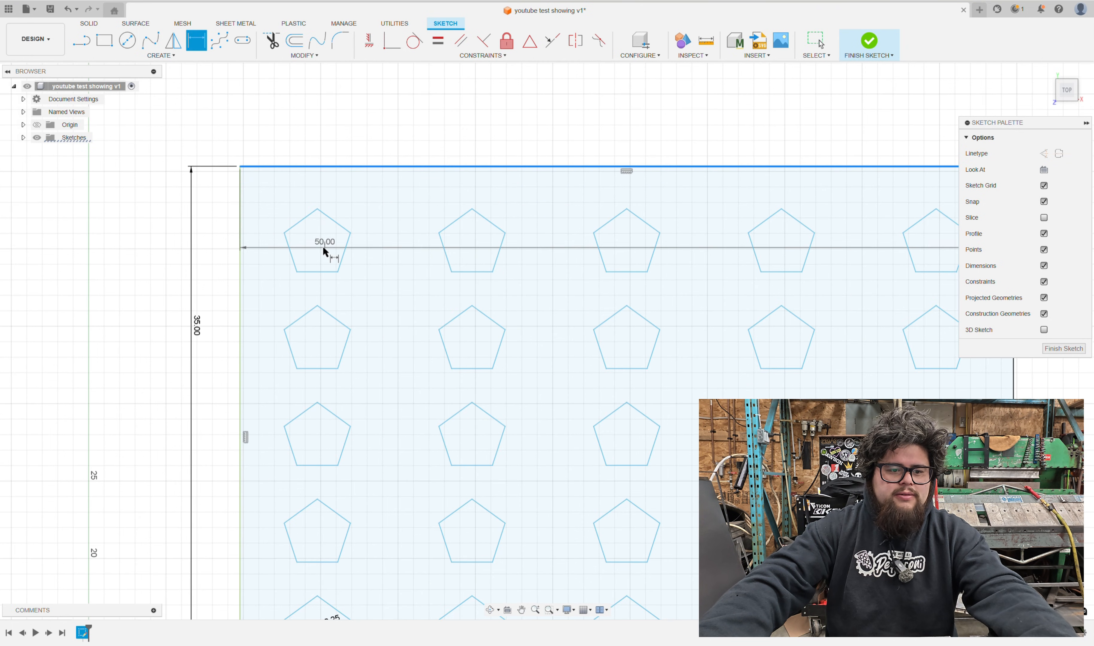
key(Escape)
Draw a vertical line in the upper-left pentagon from its top vertex to the midpoint of its base
scroll(328, 227, up, 3)
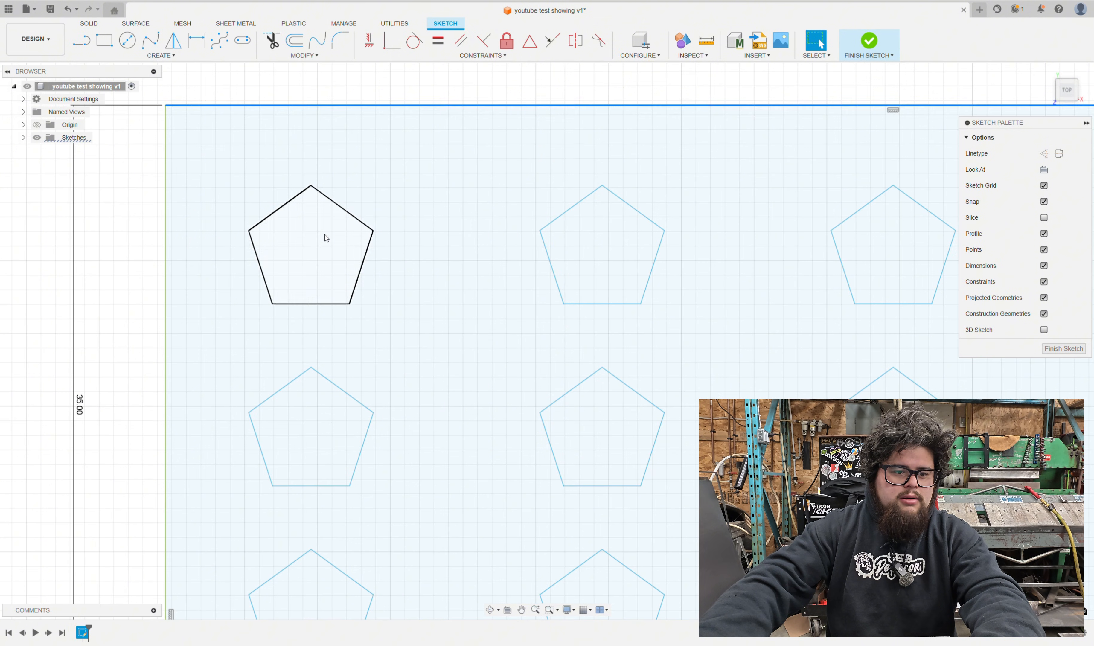
key(l)
click(311, 186)
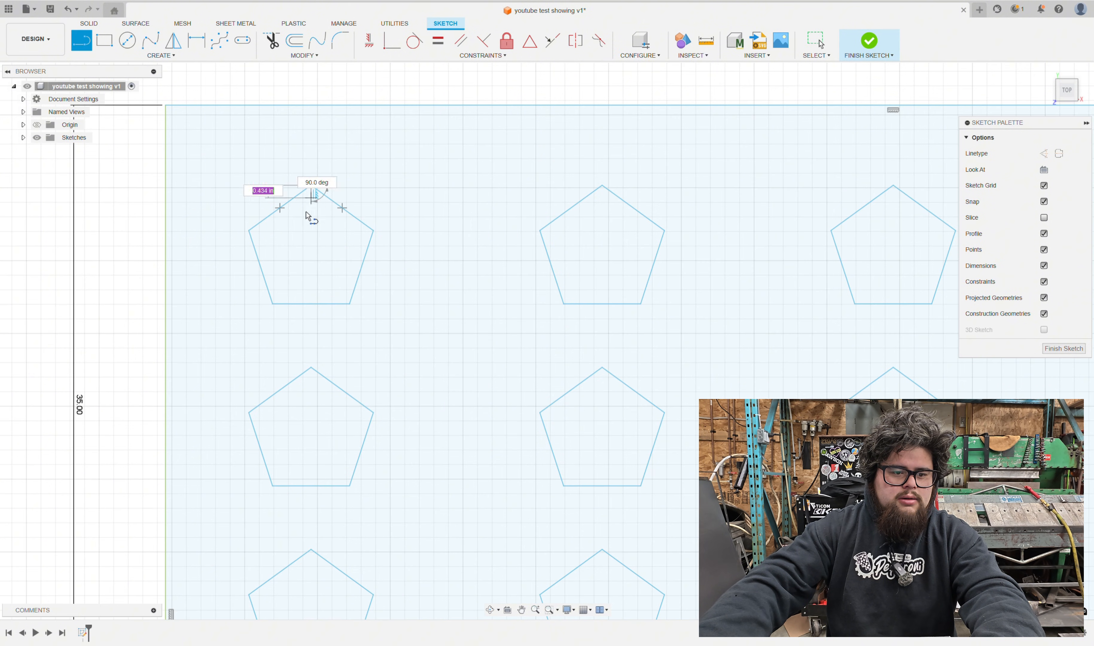
double_click(312, 304)
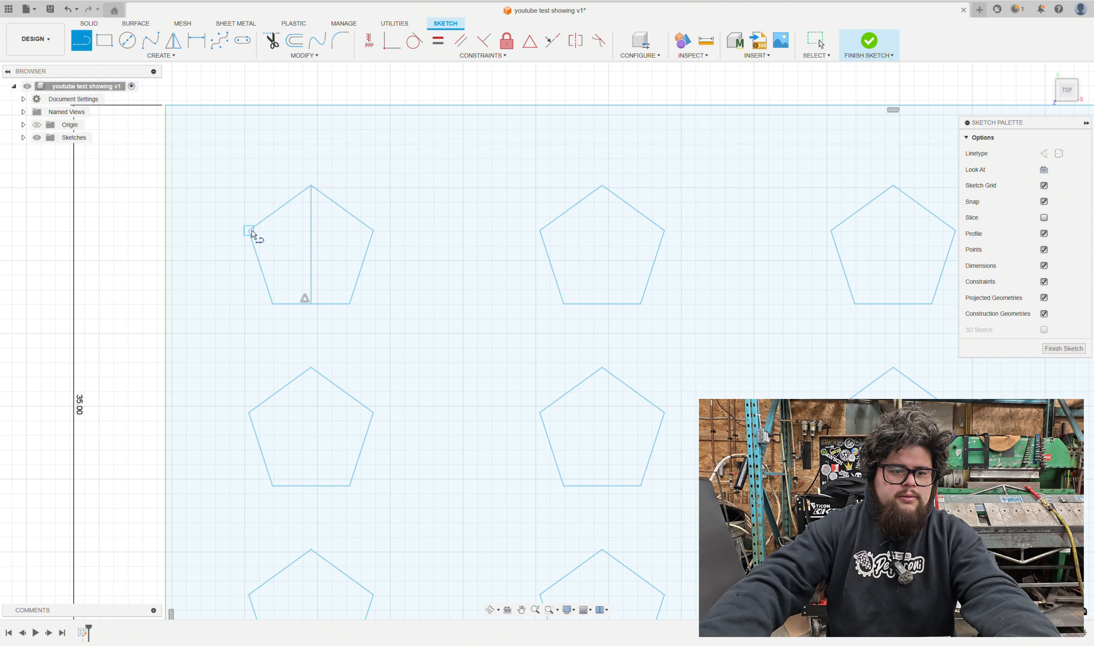
key(Escape)
Try to dimension the distance from the plate's top edge to the midpoint of the vertical line in the upper-left pentagon
scroll(372, 266, down, 5)
middle_drag(427, 253, 433, 270)
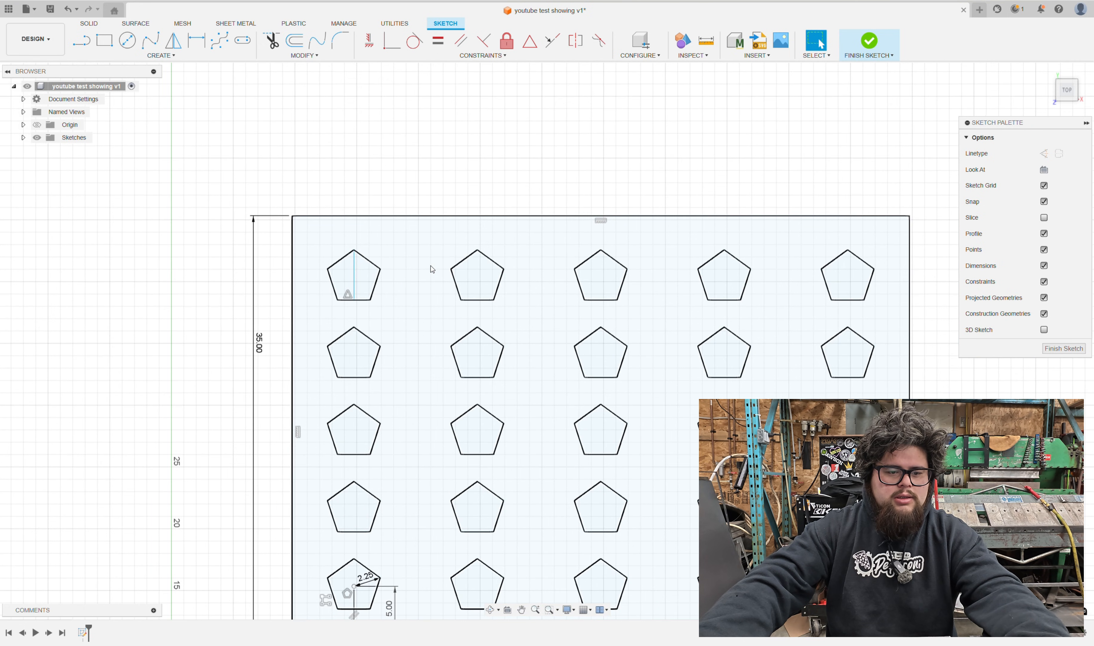
scroll(372, 254, up, 4)
scroll(366, 320, down, 3)
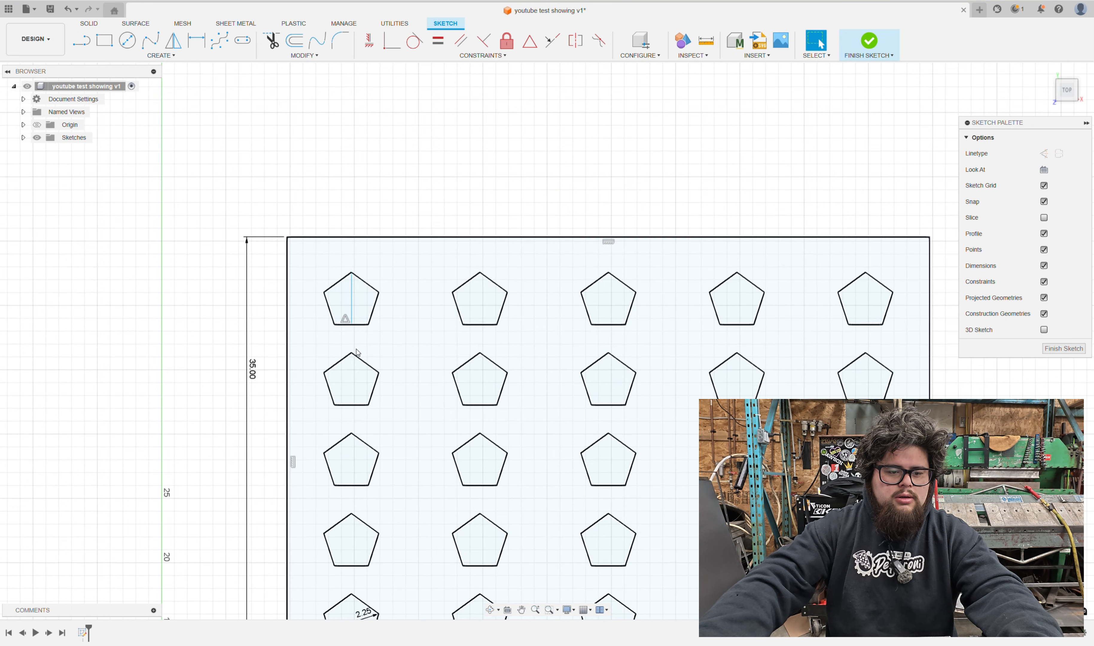
scroll(390, 445, down, 2)
scroll(375, 583, up, 5)
middle_drag(419, 177, 432, 349)
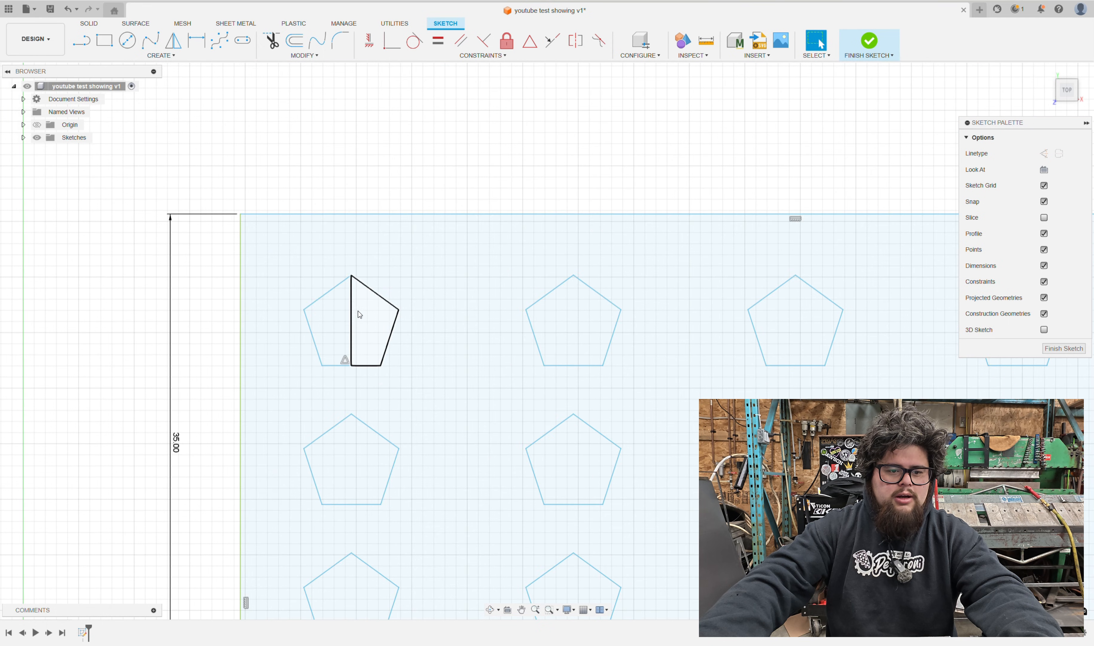
scroll(422, 256, down, 2)
key(d)
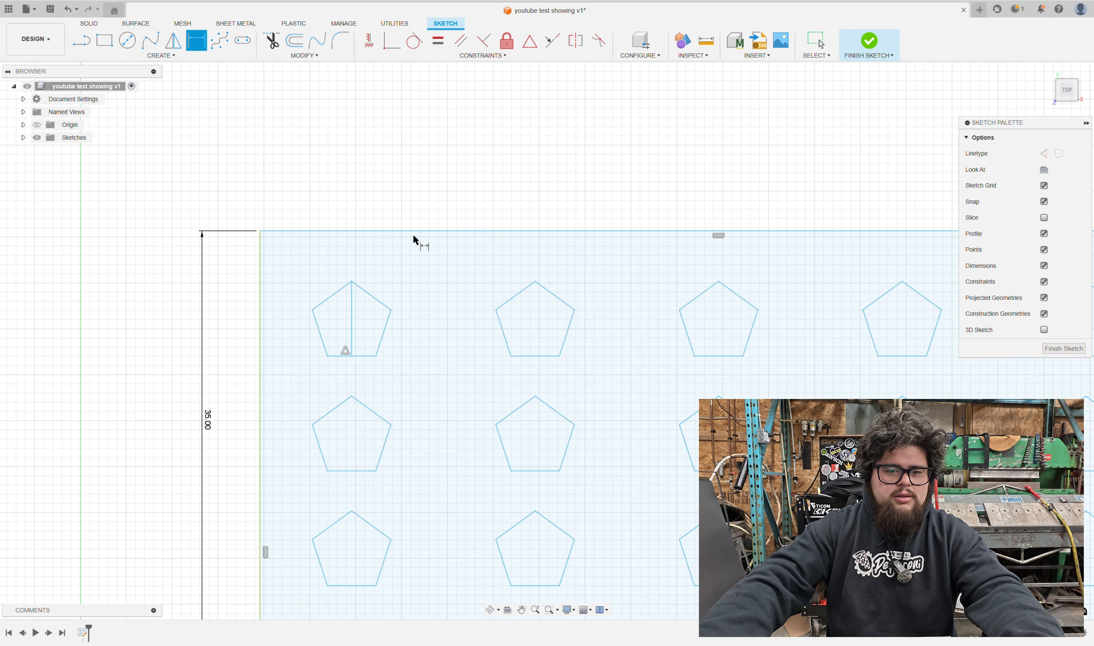
click(435, 232)
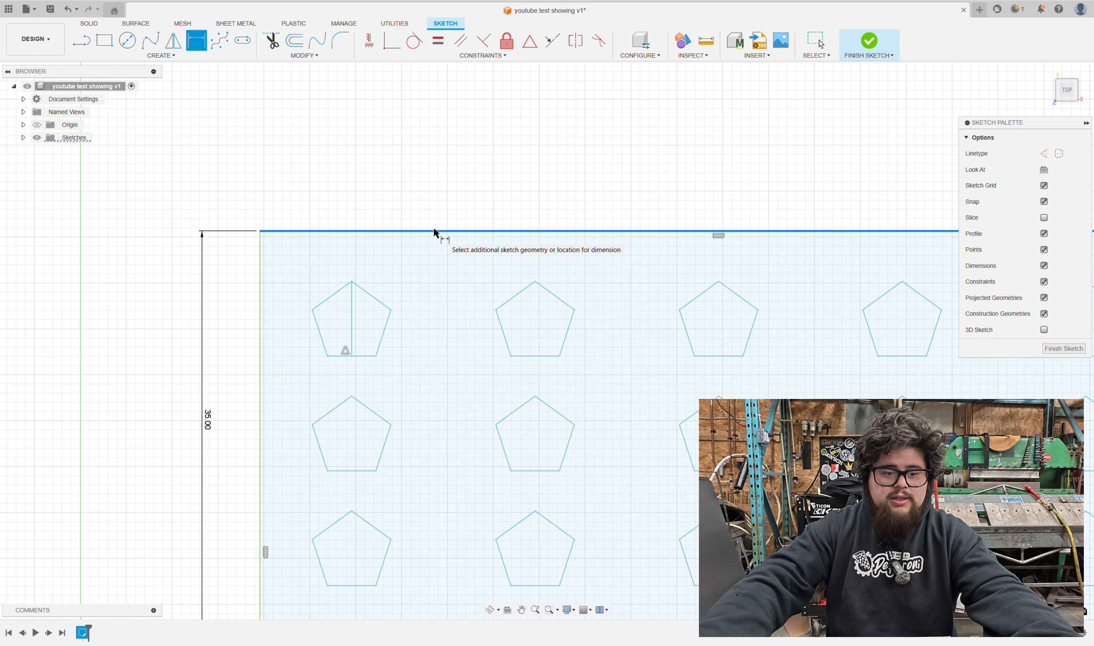
click(349, 315)
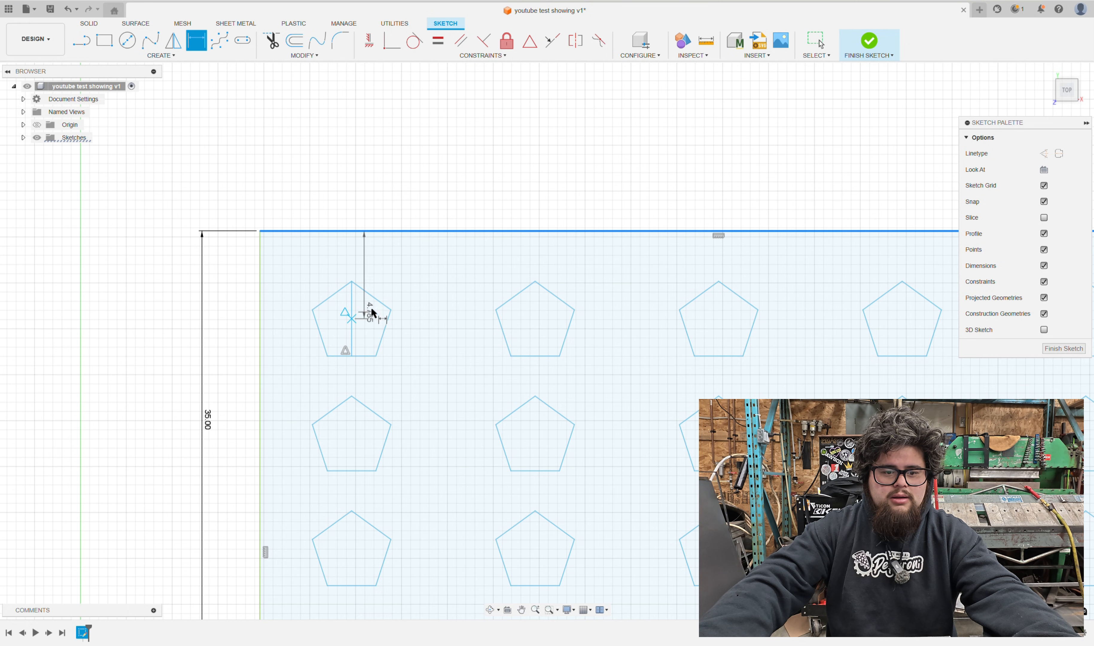
click(485, 230)
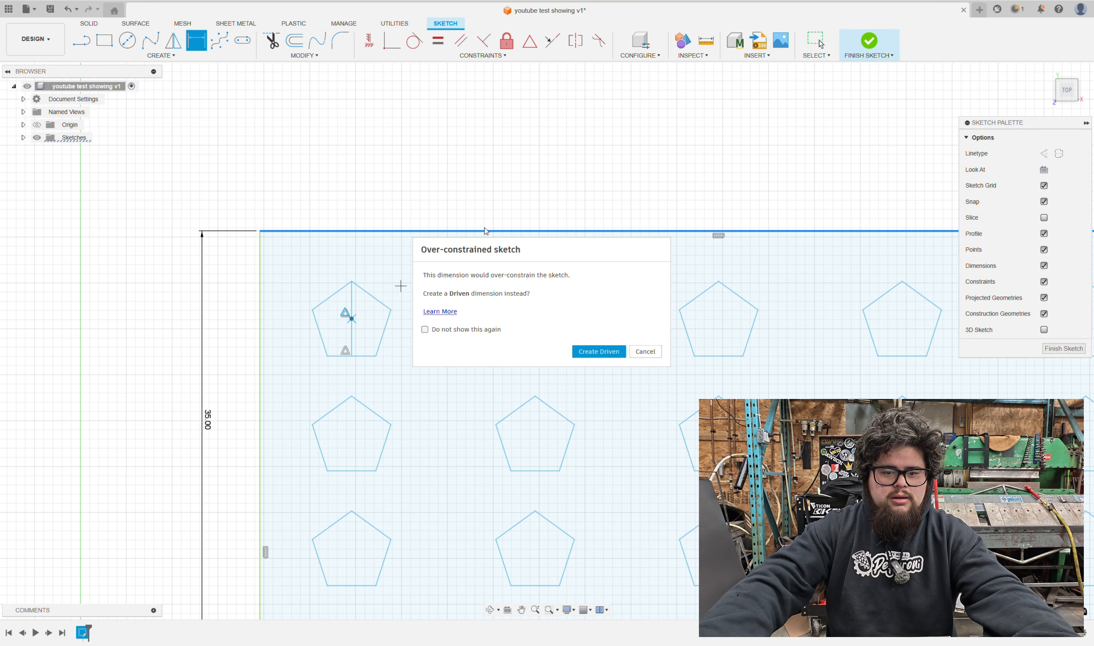
click(645, 351)
scroll(521, 338, down, 3)
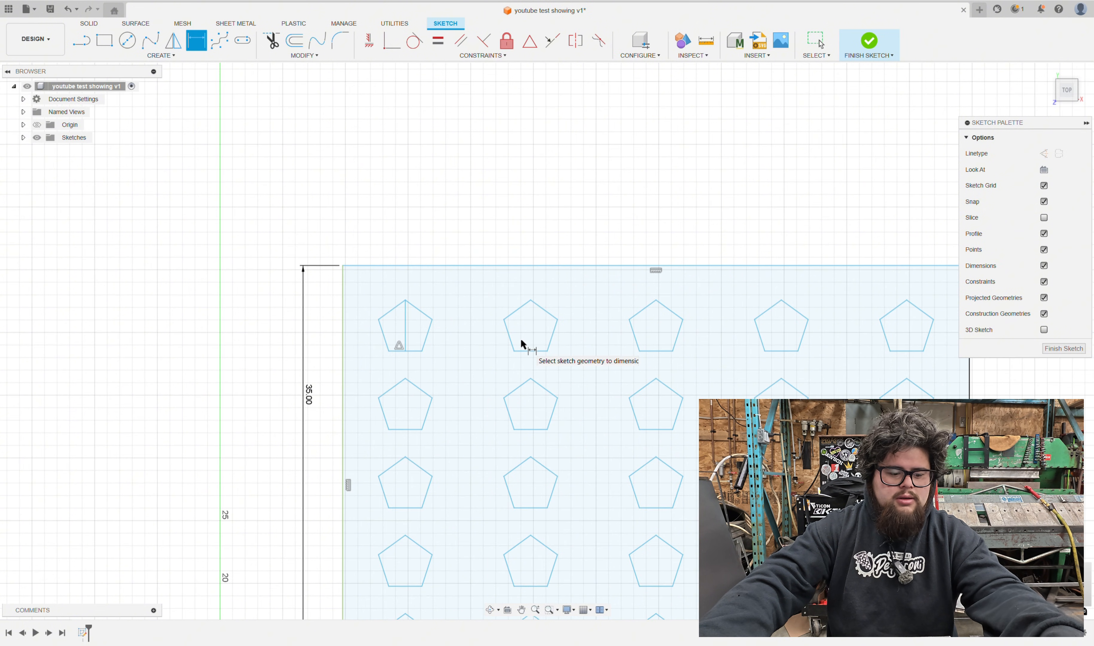
scroll(521, 340, down, 2)
key(Escape)
Finish the pentagon grid sketch and reopen it for editing
scroll(513, 342, down, 2)
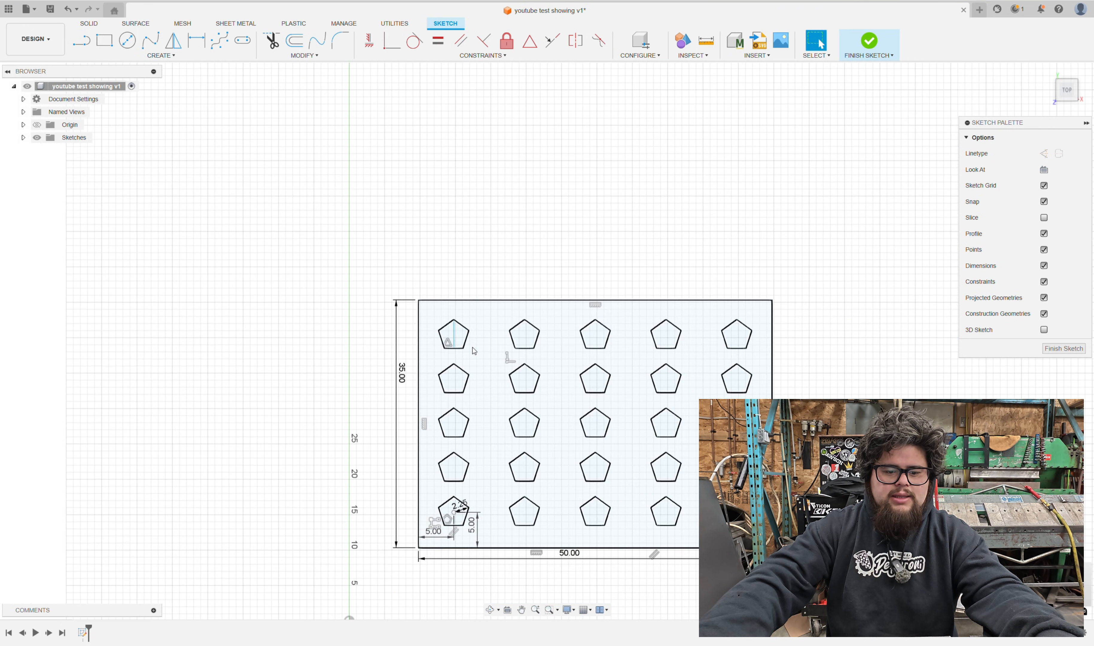
scroll(474, 351, up, 4)
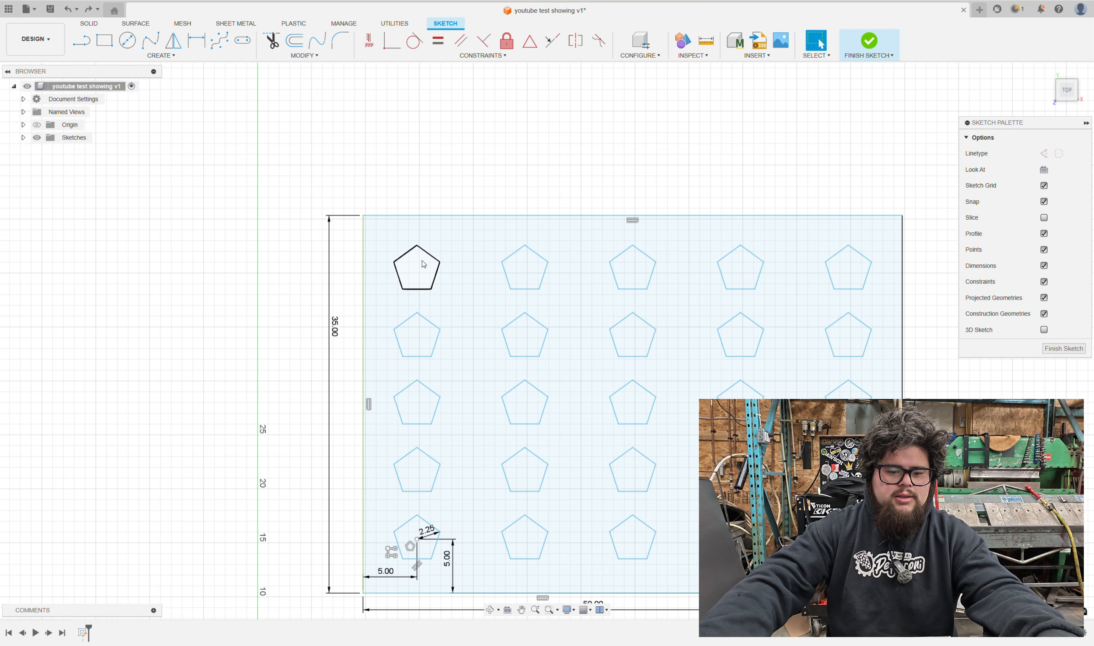
scroll(409, 333, down, 2)
middle_drag(408, 334, 390, 336)
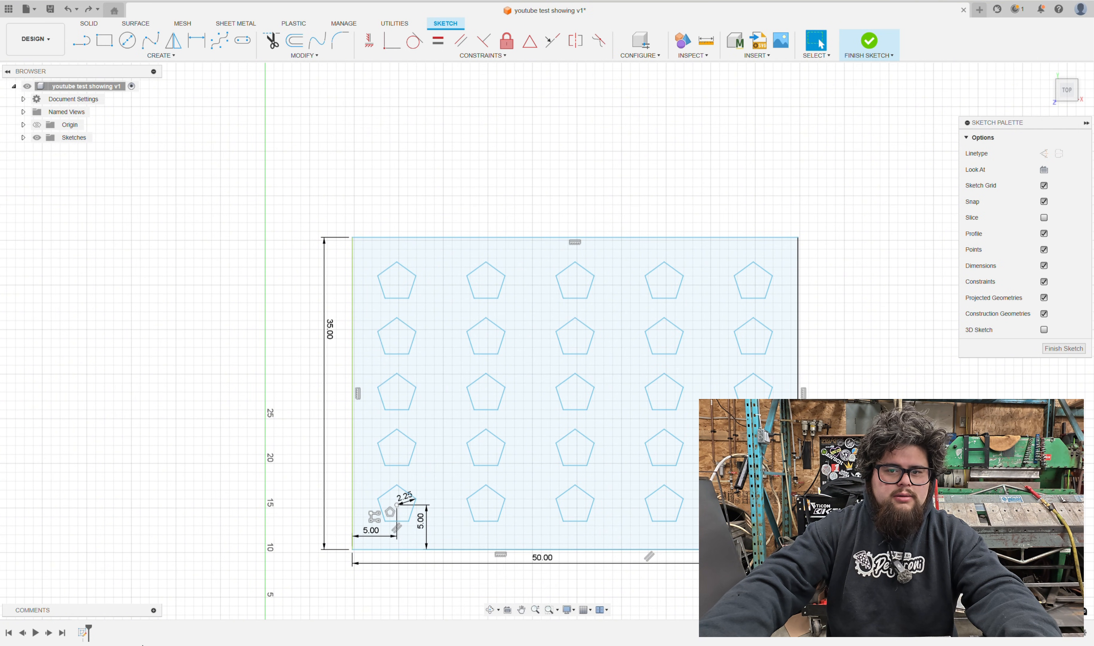
click(868, 42)
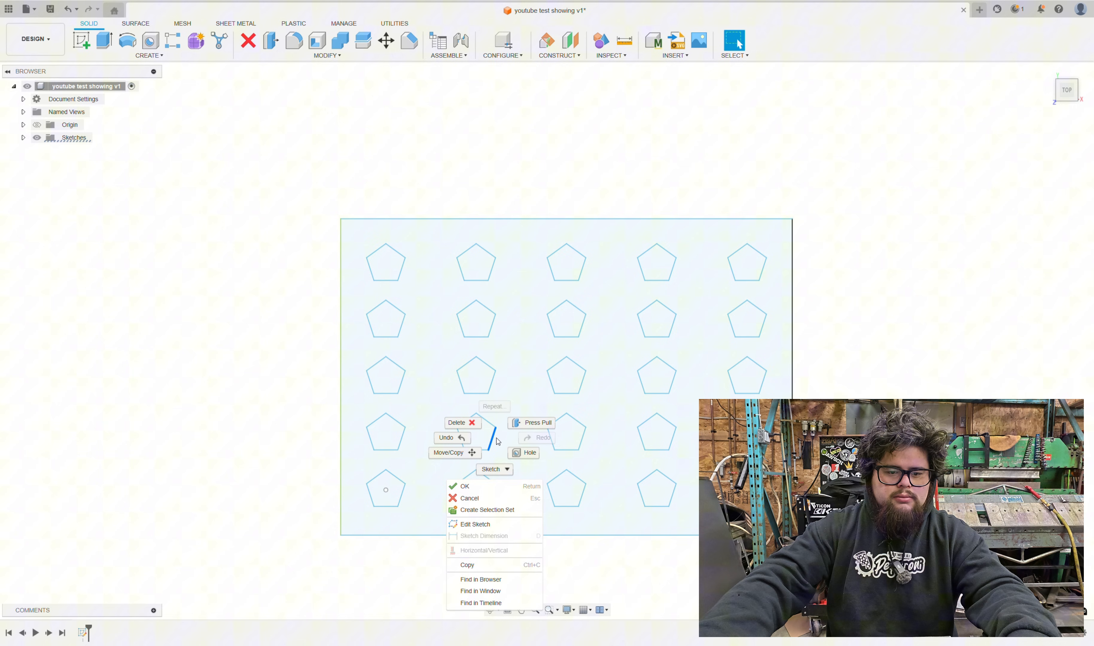
click(510, 524)
scroll(416, 305, up, 3)
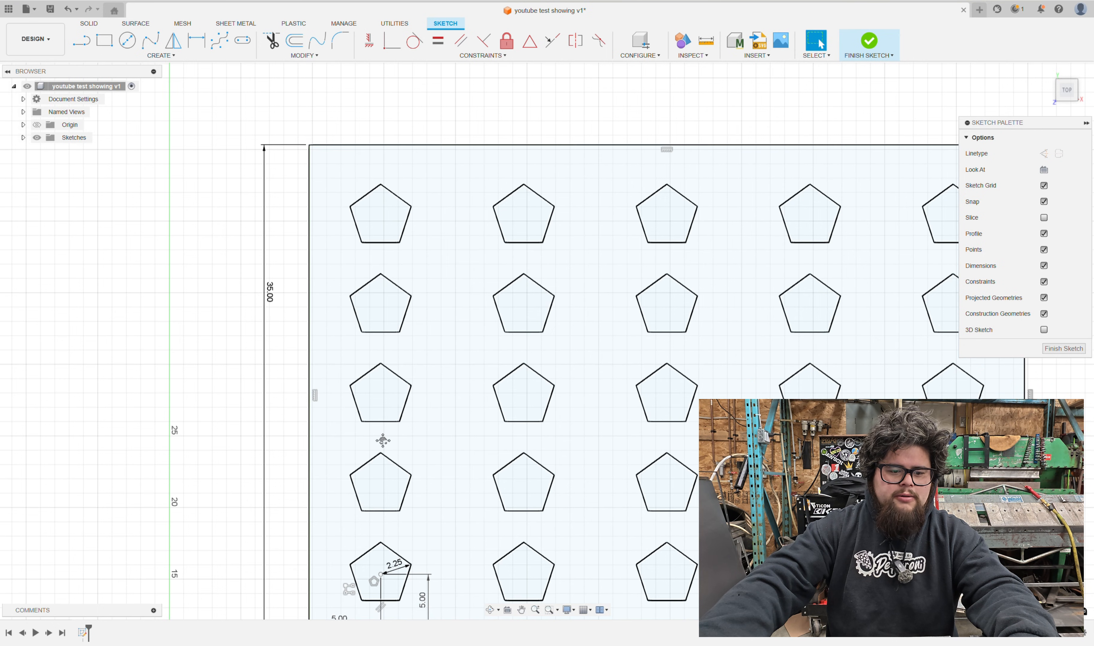
middle_drag(453, 567, 444, 418)
scroll(443, 418, down, 5)
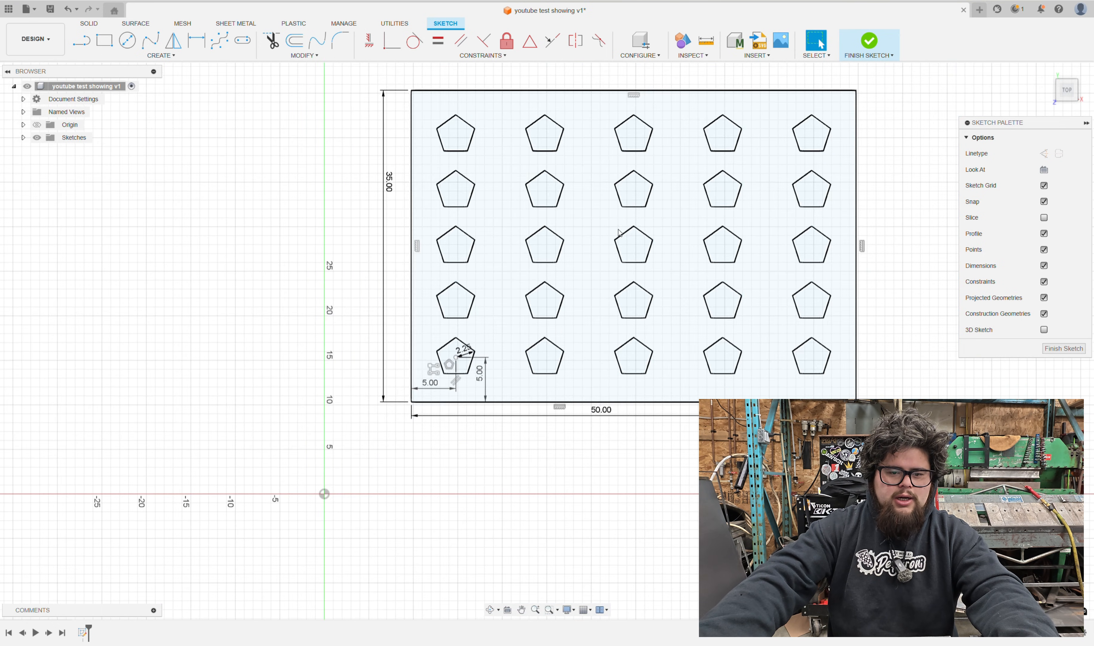
scroll(569, 419, up, 5)
mouse_move(540, 371)
middle_down()
mouse_move(521, 321)
mouse_move(451, 238)
mouse_move(450, 256)
middle_up()
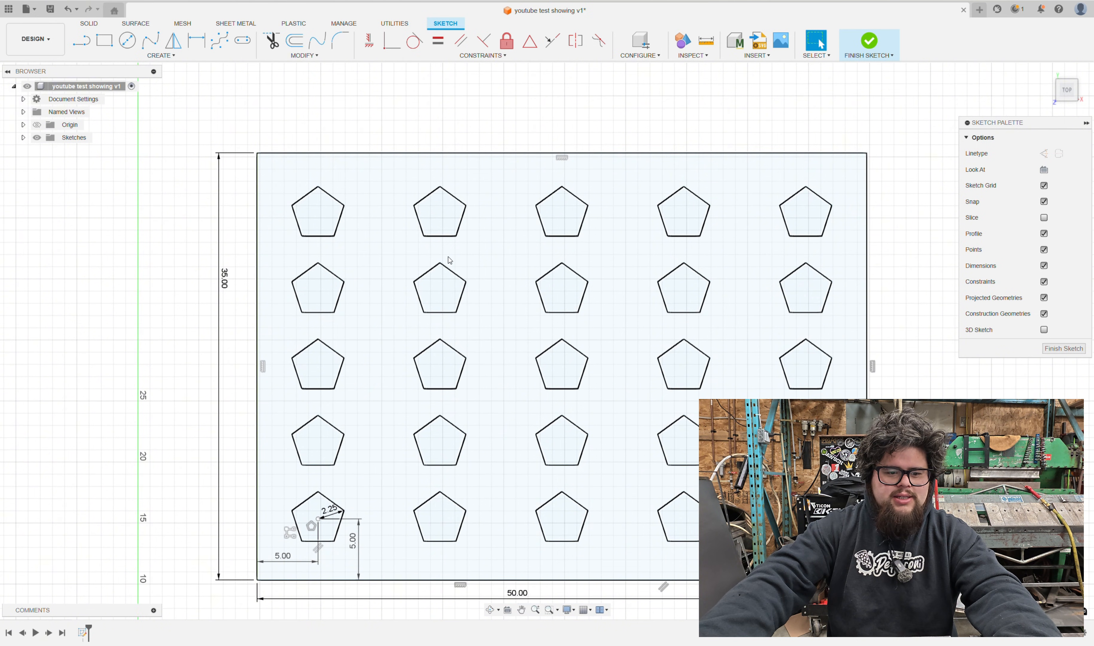
scroll(449, 256, down, 3)
Try a full circular pattern of the upper-right pentagon around the plate's upper-right corner with quantity 5
key(ctrl+a)
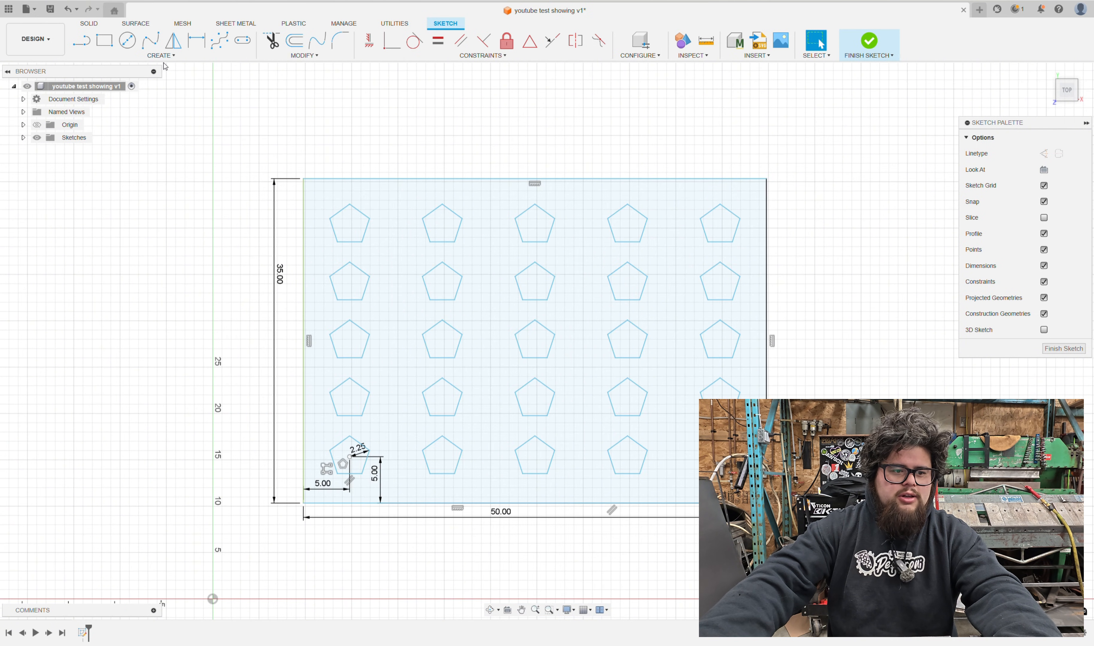
click(161, 55)
click(142, 197)
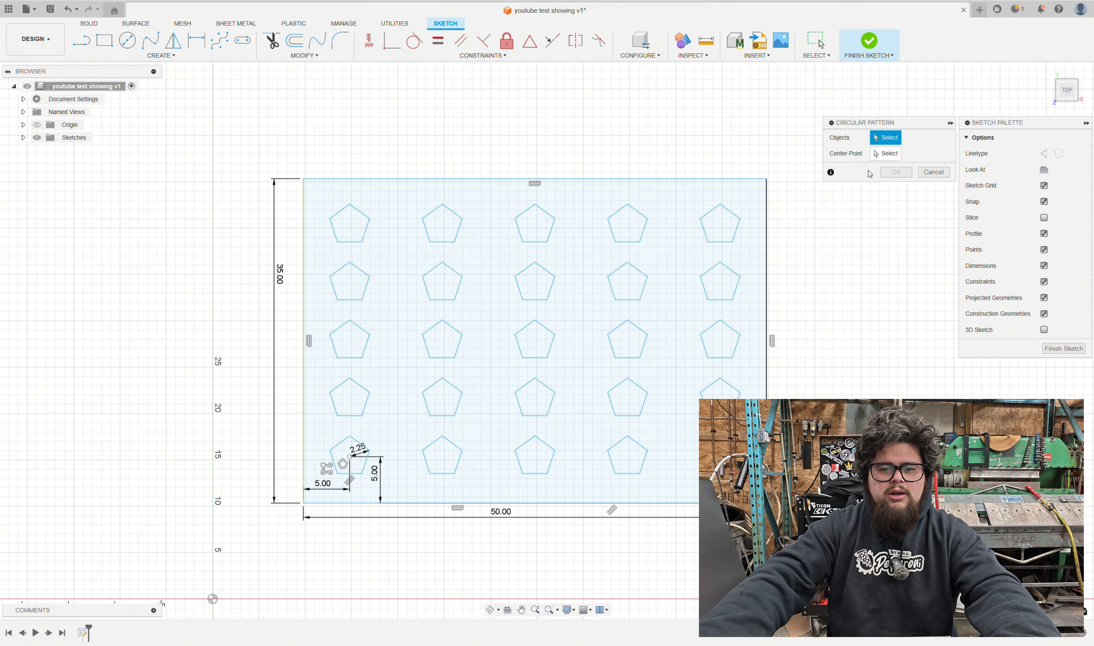
click(728, 243)
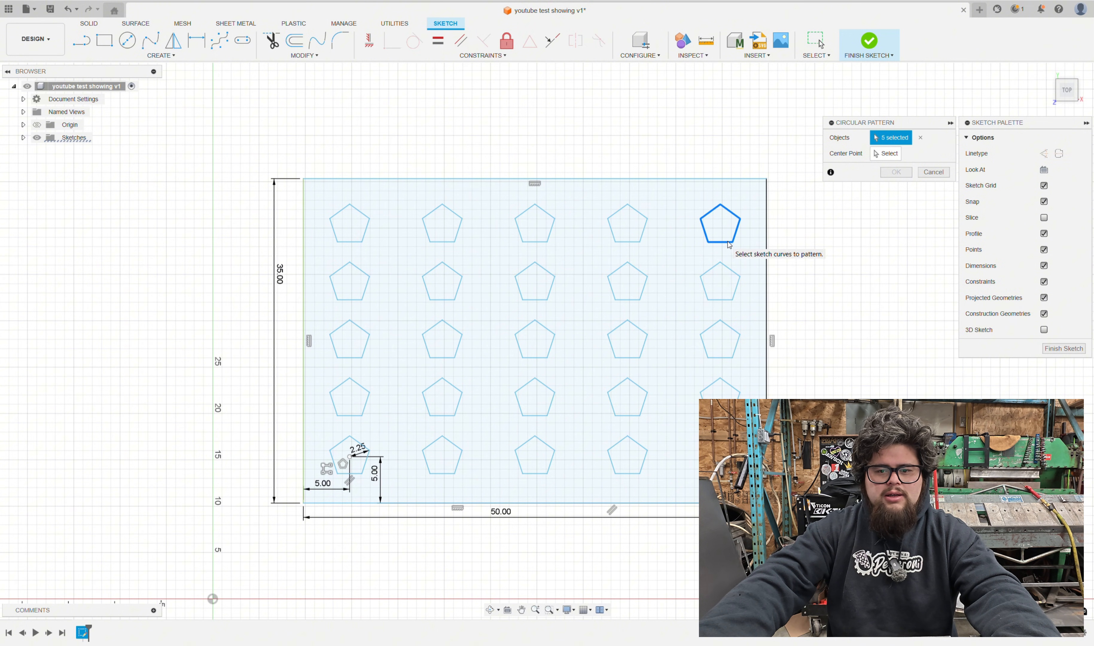
click(899, 155)
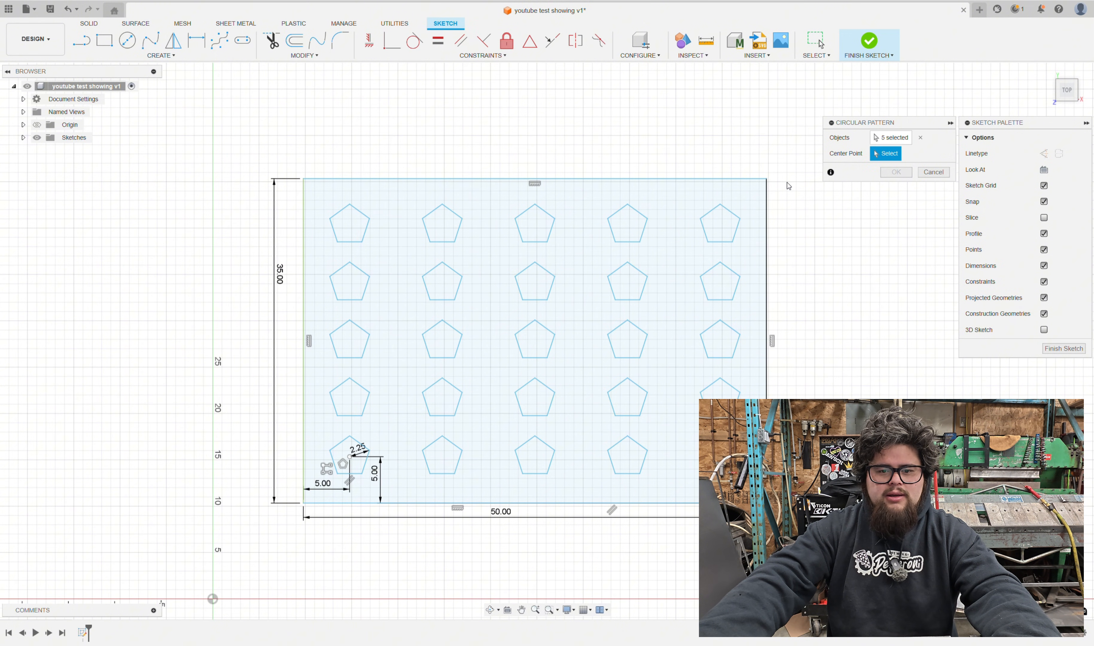
click(768, 178)
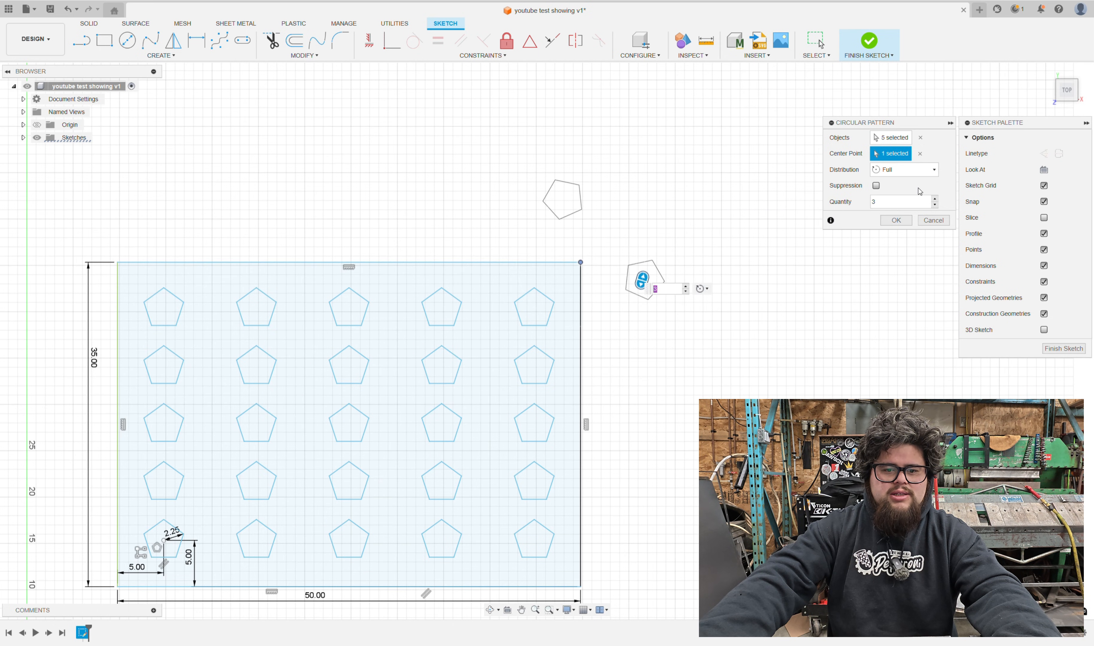
click(937, 199)
click(935, 199)
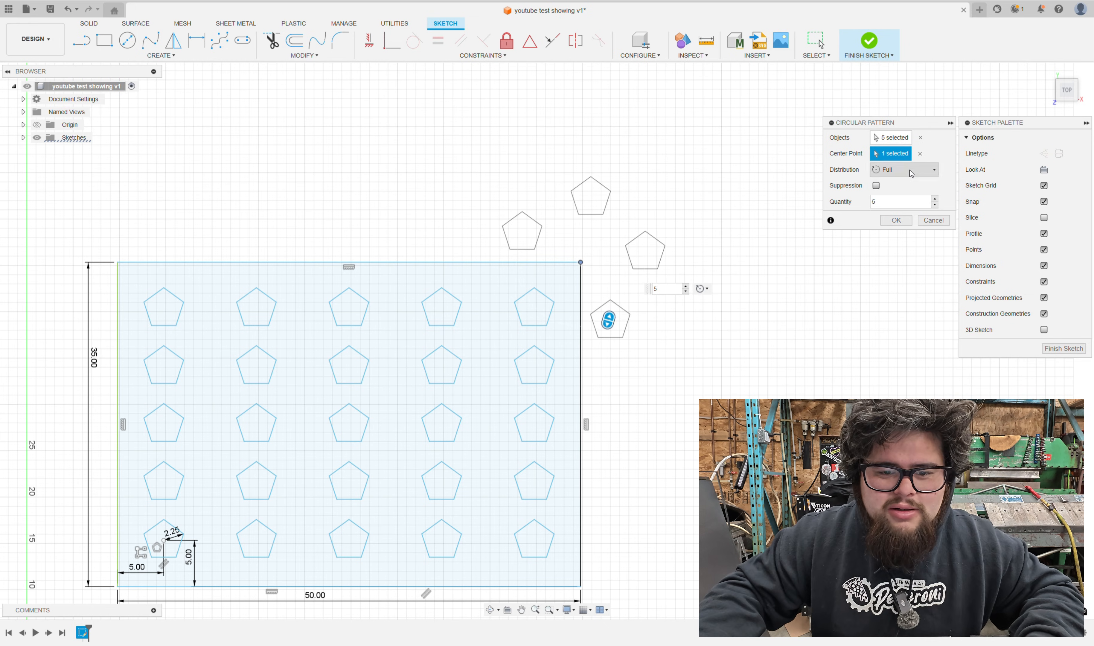
click(935, 221)
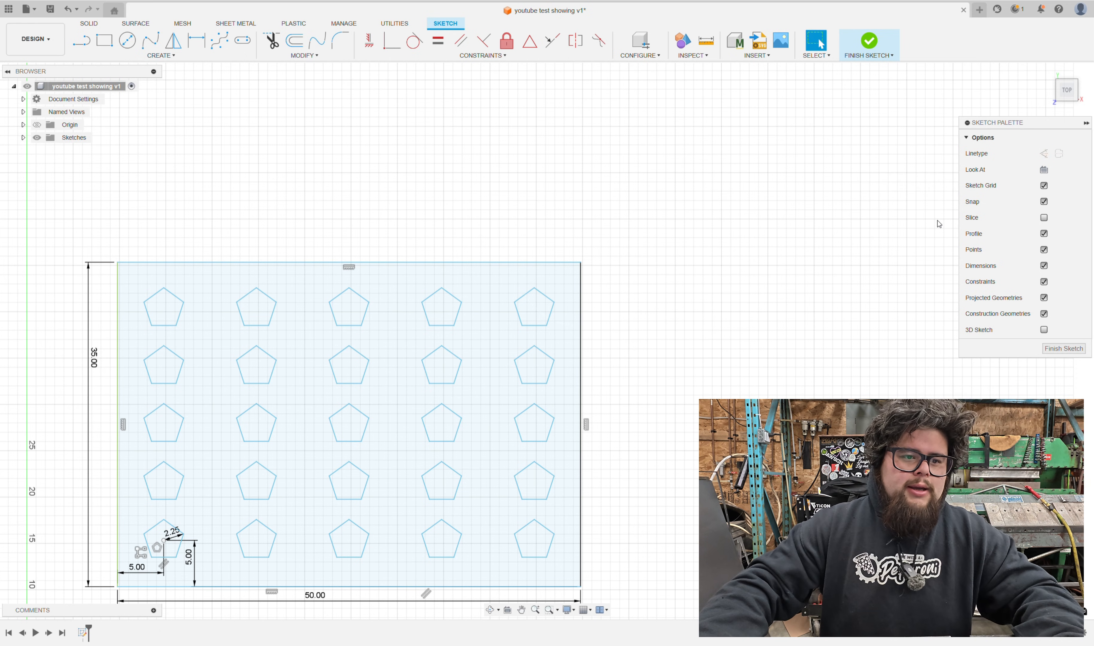
scroll(808, 283, down, 3)
middle_drag(419, 154, 406, 147)
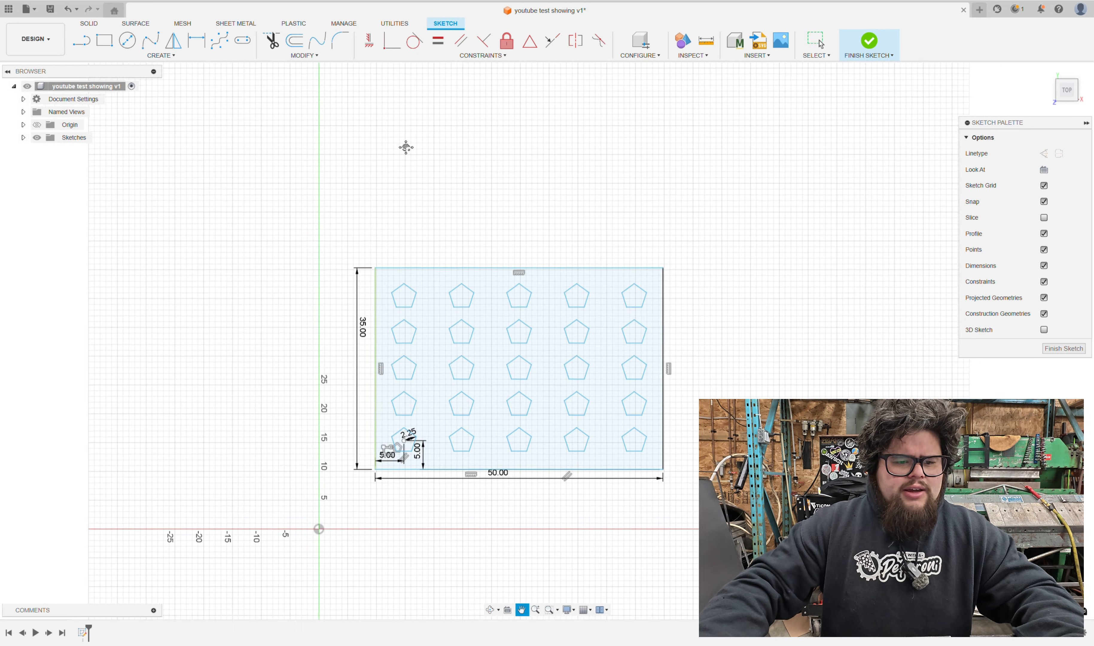
scroll(435, 276, up, 3)
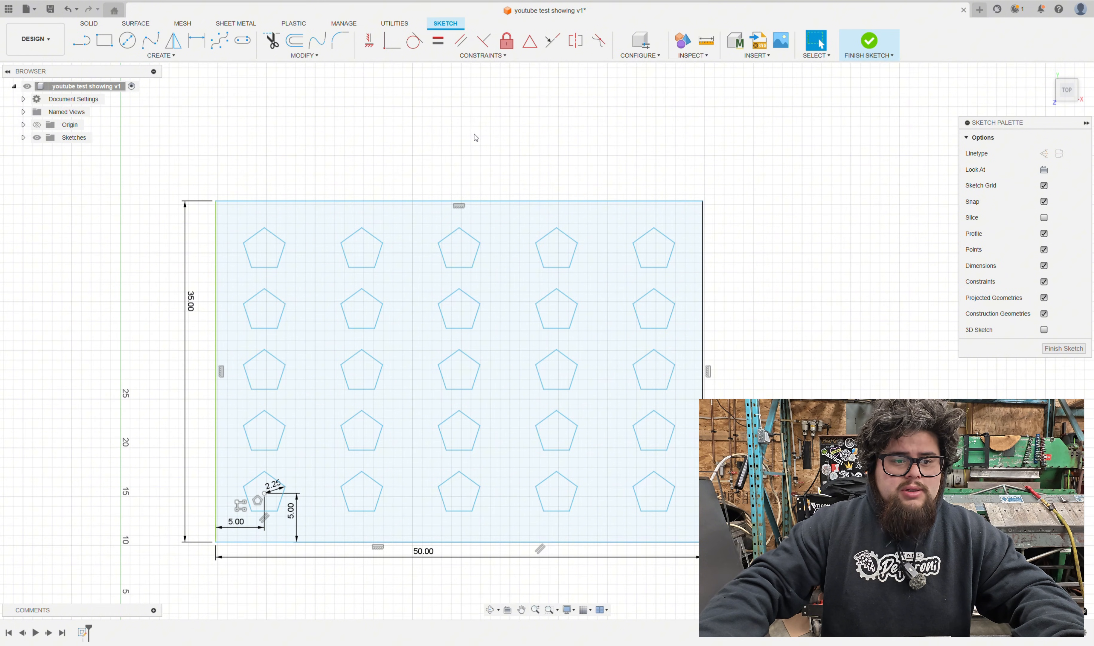
mouse_move(474, 136)
middle_down()
mouse_move(491, 271)
mouse_move(529, 285)
middle_up()
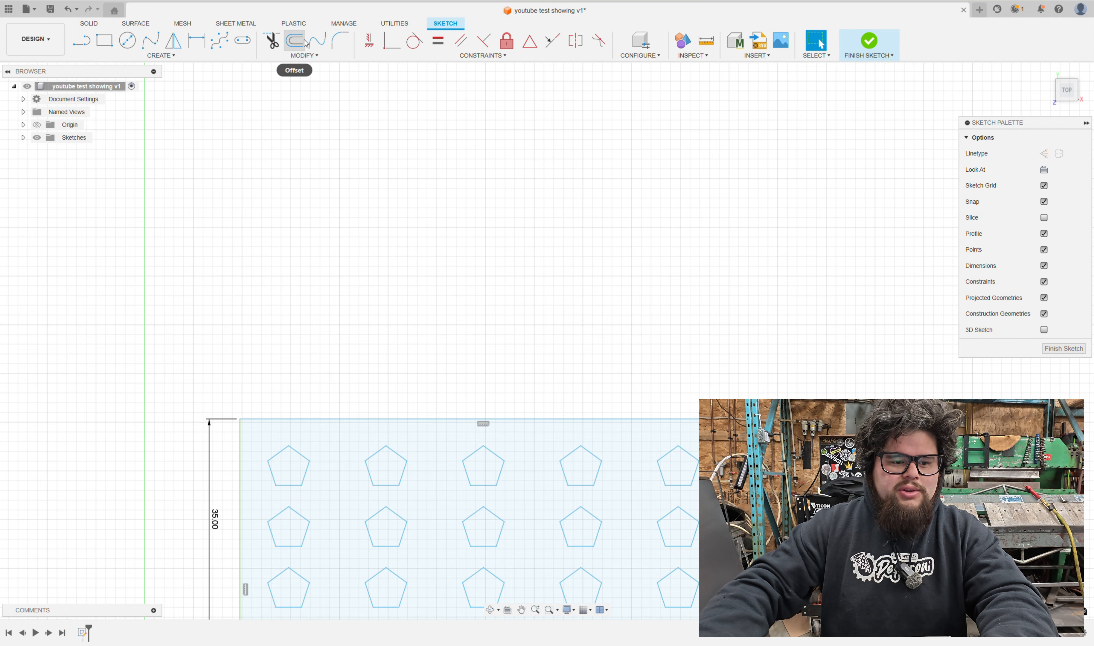
Sketch a closed profile above the plate, with its top edge stepping down to the right through a tangent S-curve and straight sides and base
key(l)
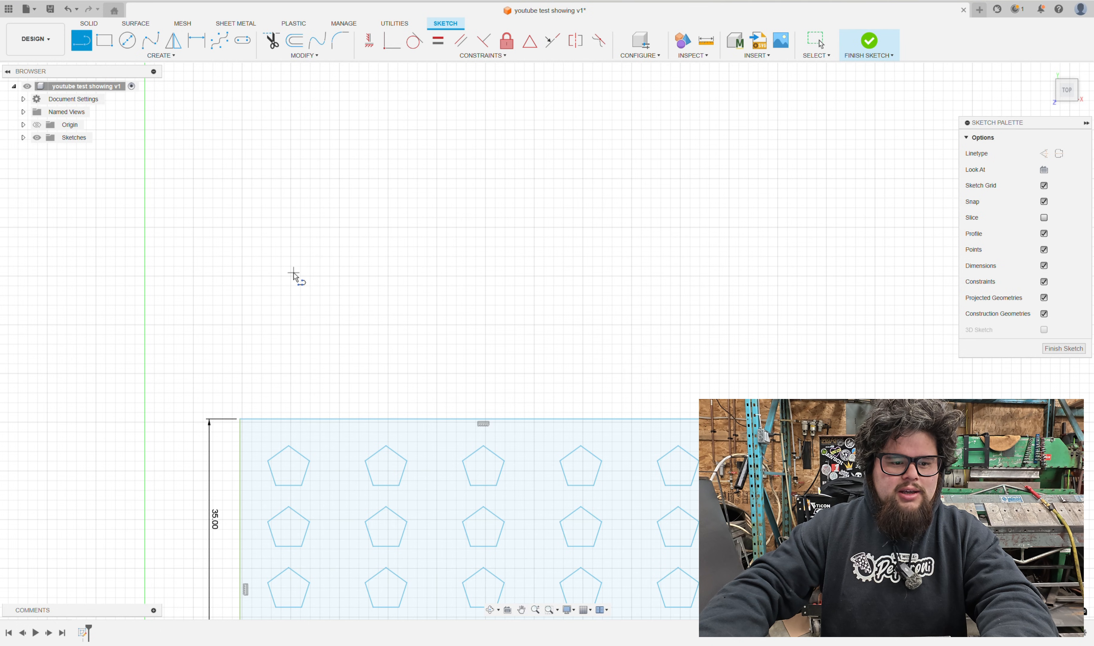
click(291, 276)
double_click(330, 276)
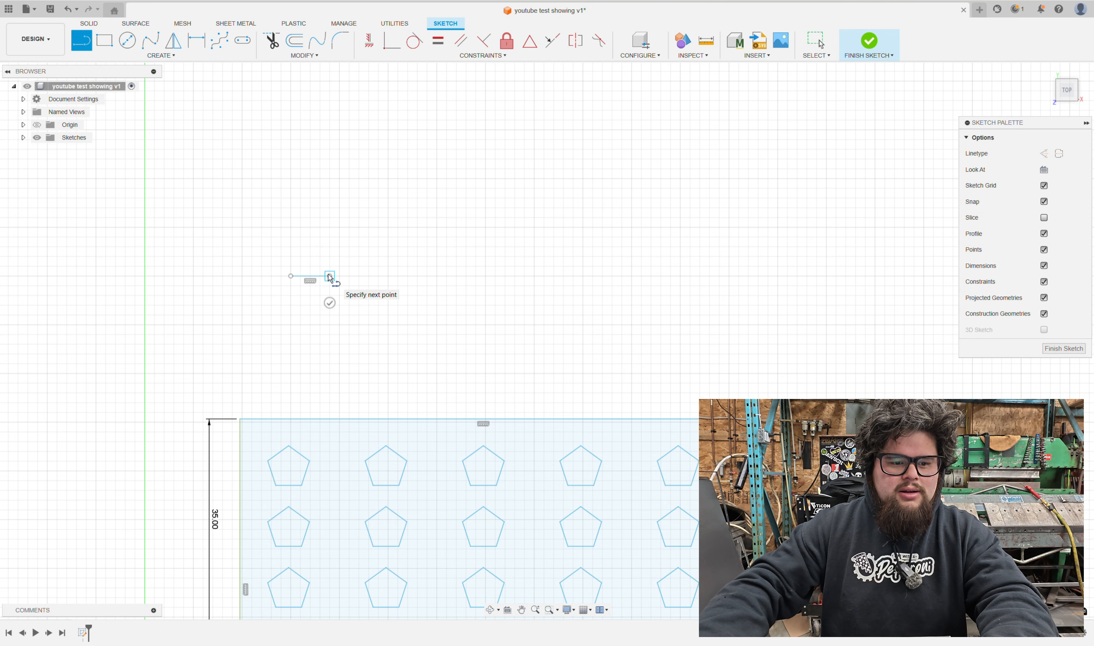
drag(332, 278, 396, 319)
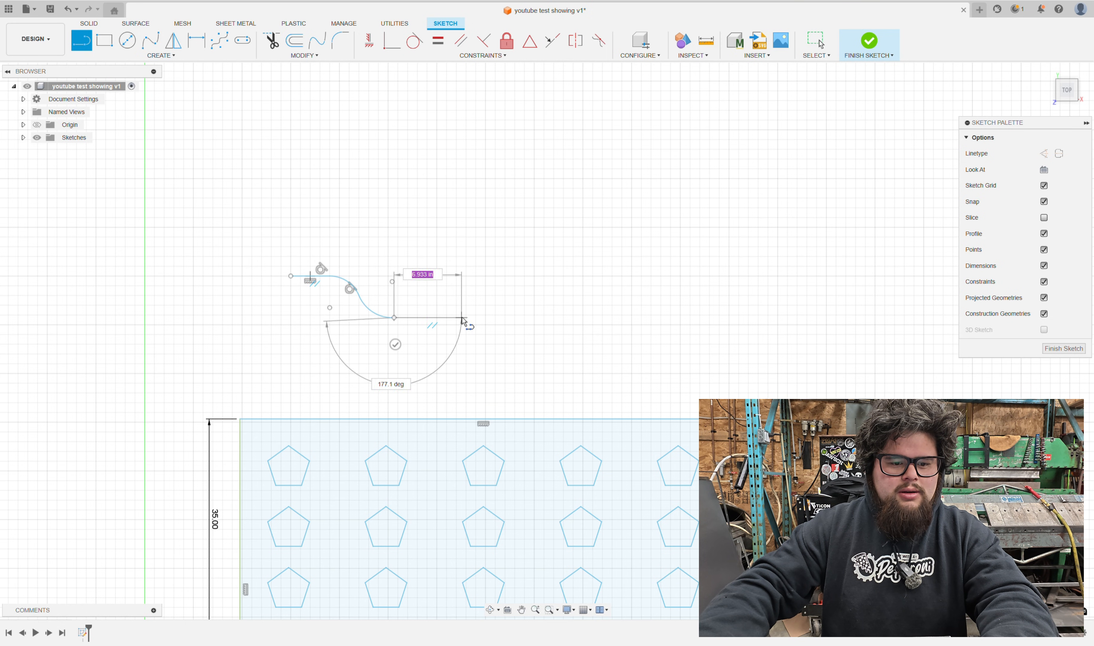
click(462, 317)
click(462, 382)
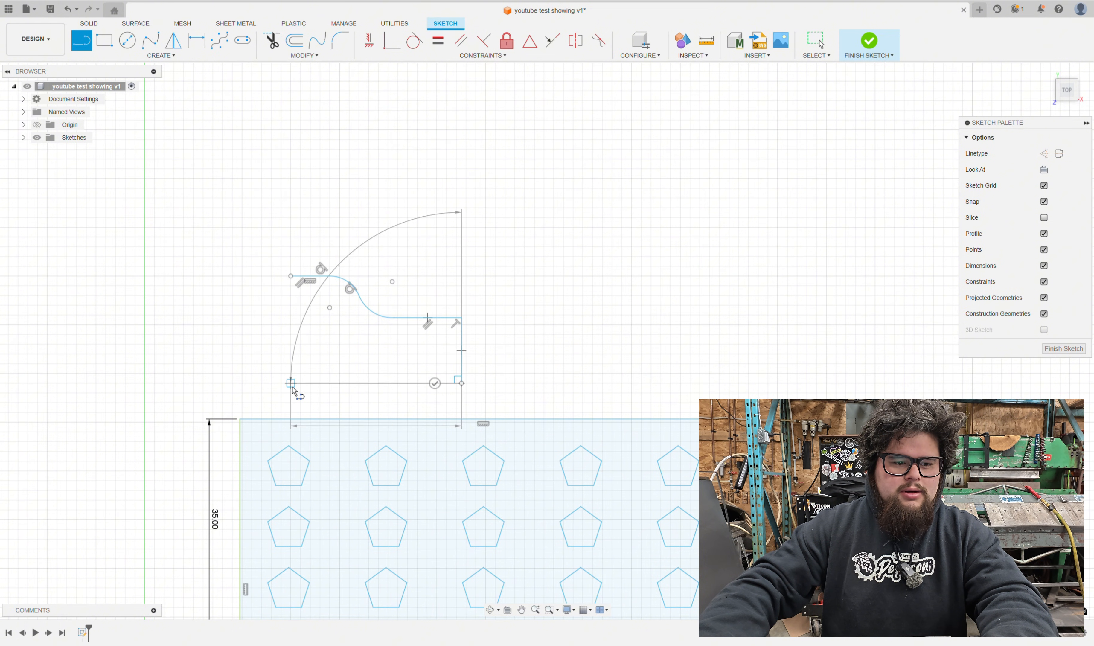
click(291, 383)
click(290, 266)
key(Escape)
scroll(360, 197, up, 2)
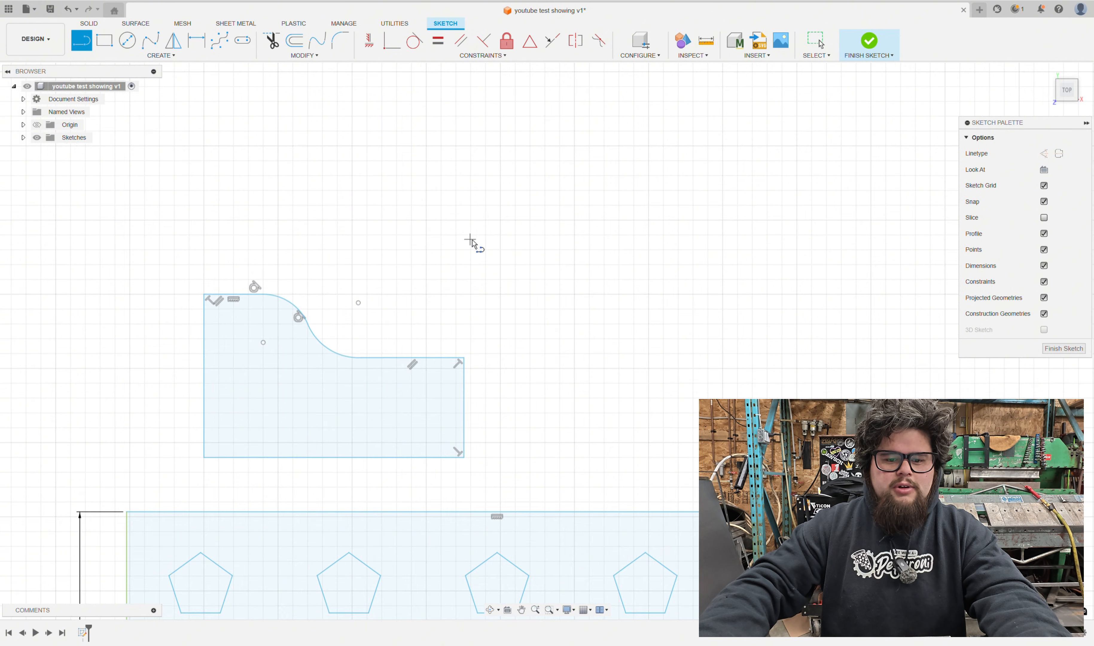
middle_drag(475, 244, 701, 351)
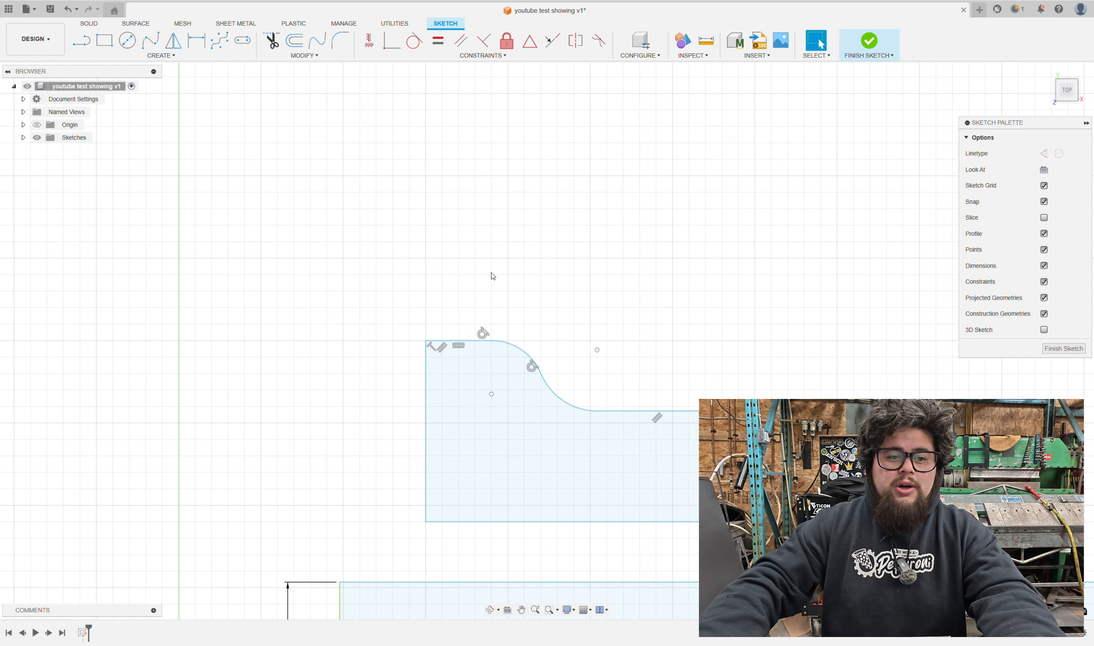
scroll(491, 275, down, 1)
middle_drag(506, 271, 474, 273)
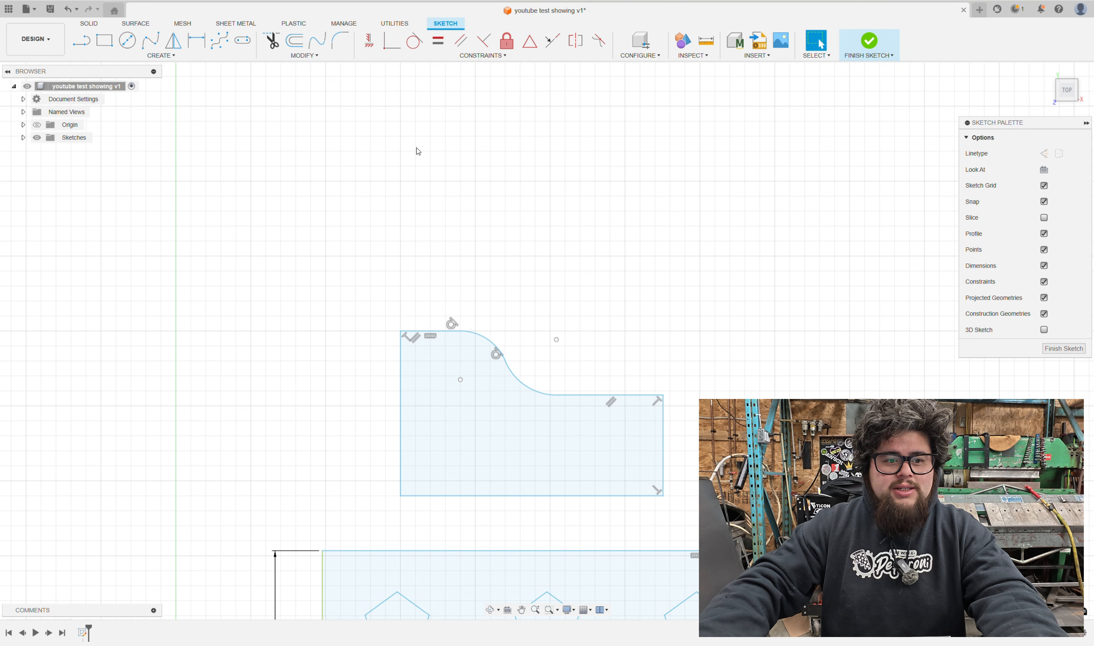
click(295, 41)
click(452, 334)
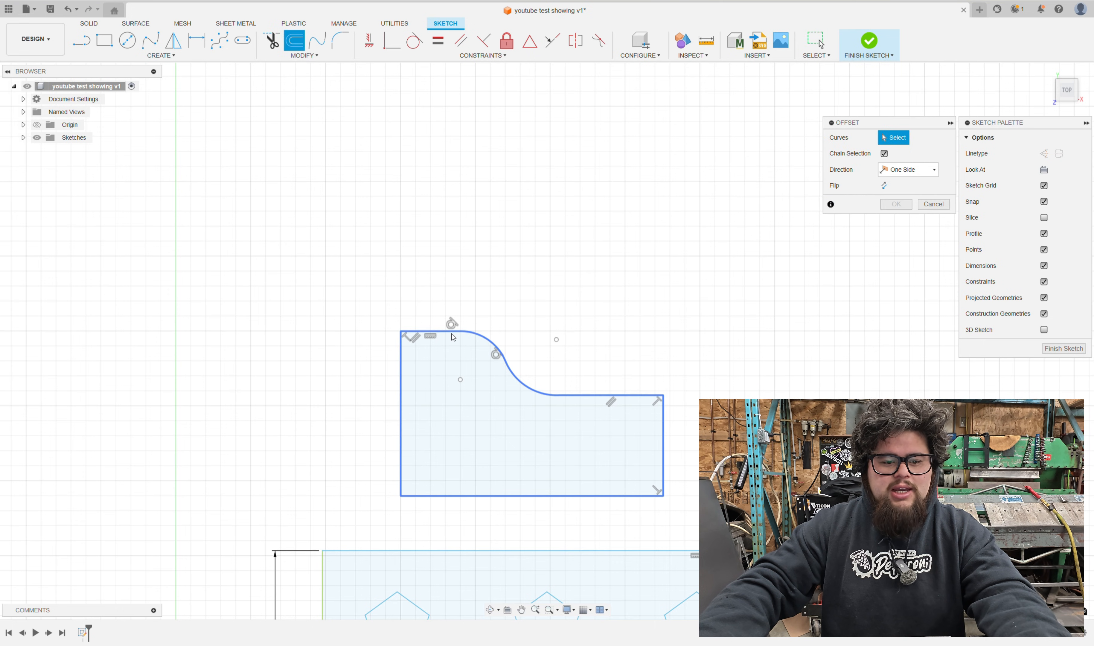
key(Escape)
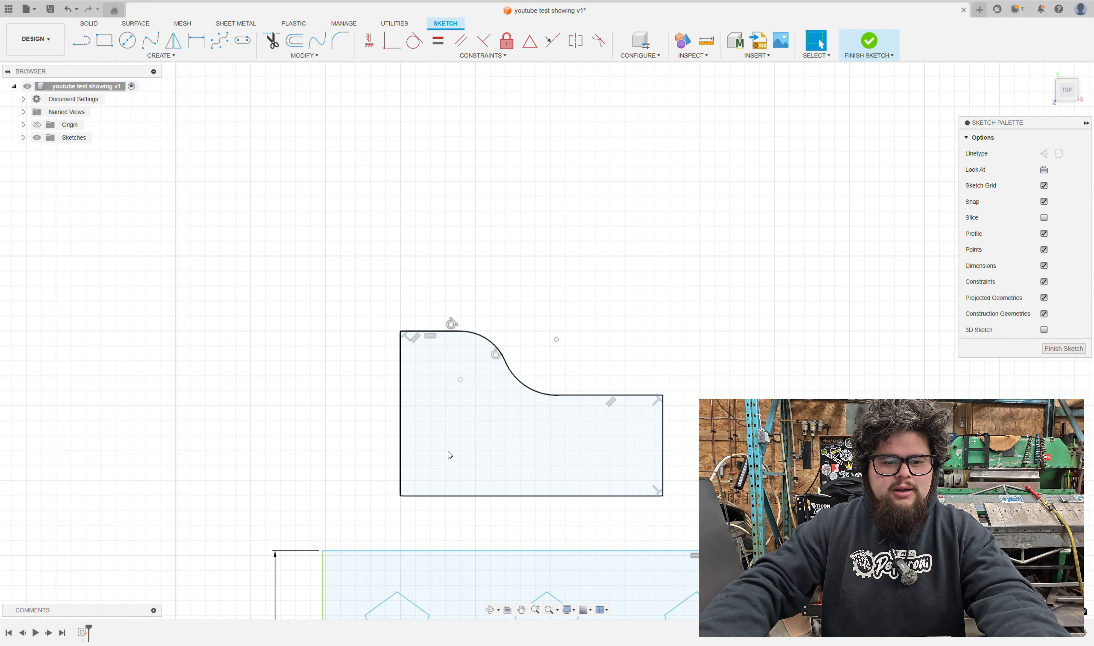
Try offsetting only the profile's top line, S-curve and lower step line outward by 0.065 in, and undo it
click(484, 339)
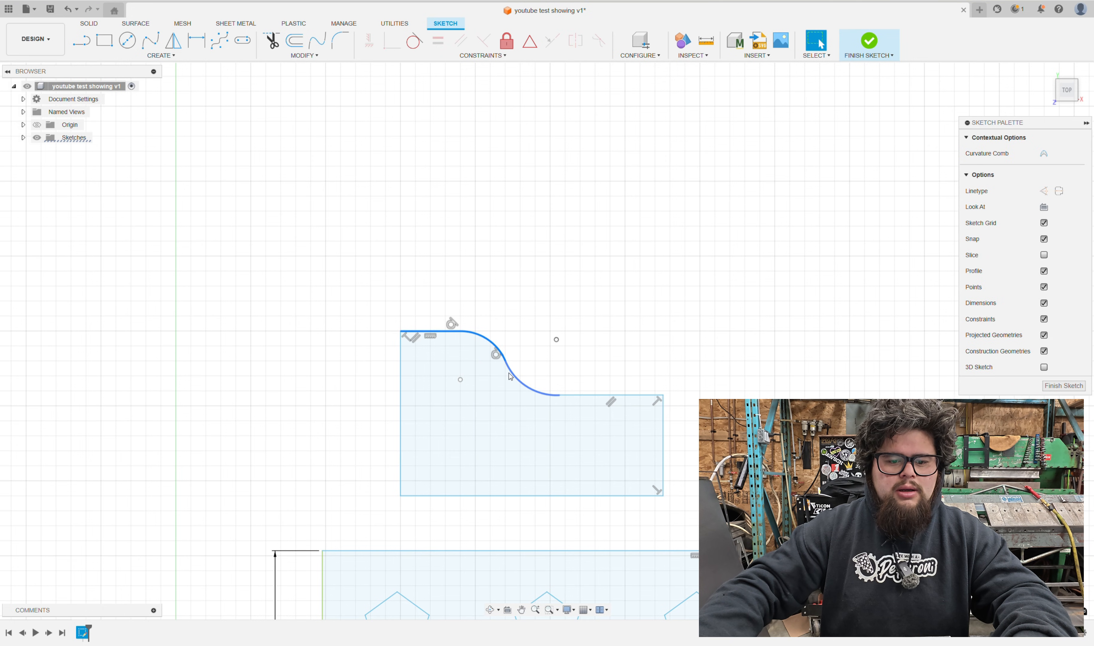
click(590, 394)
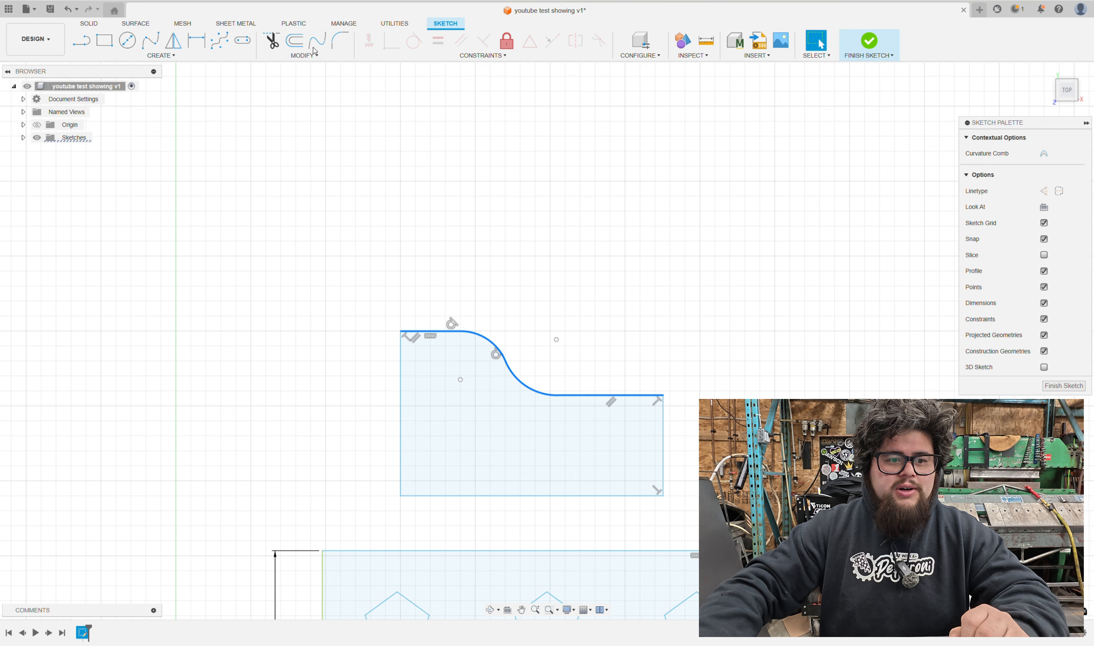
click(294, 40)
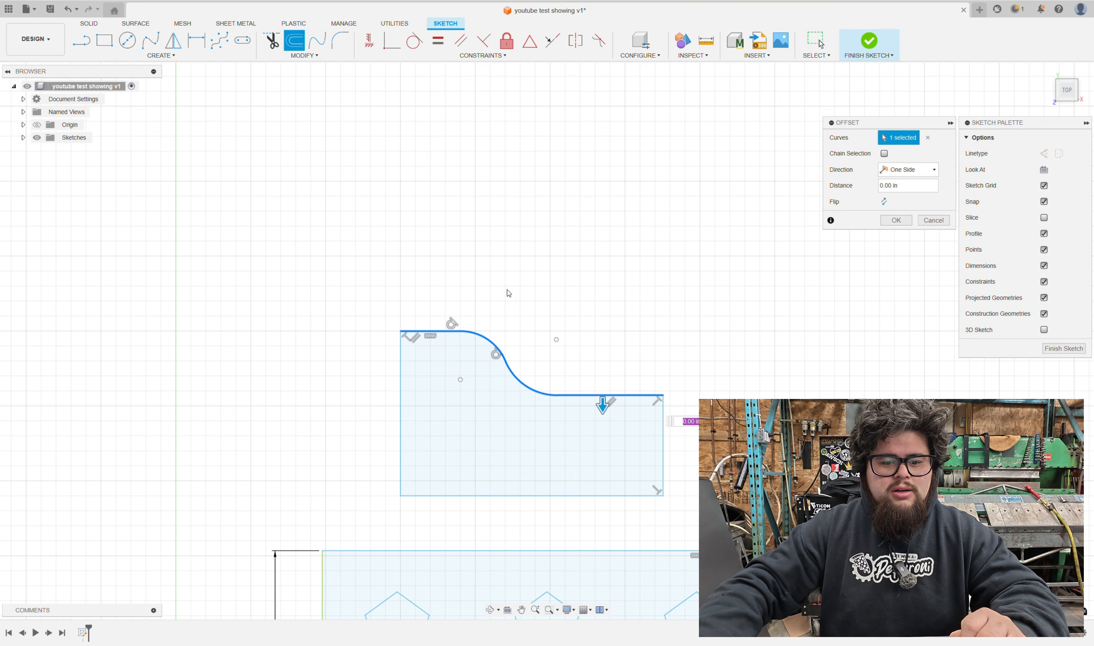
drag(600, 409, 605, 400)
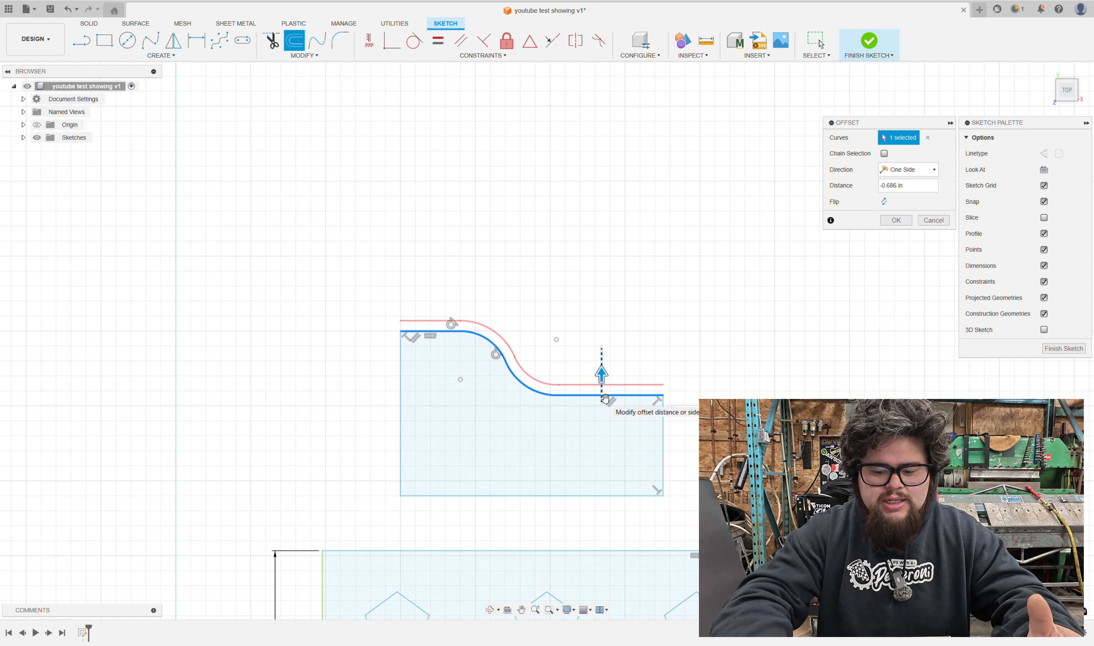
drag(605, 398, 605, 399)
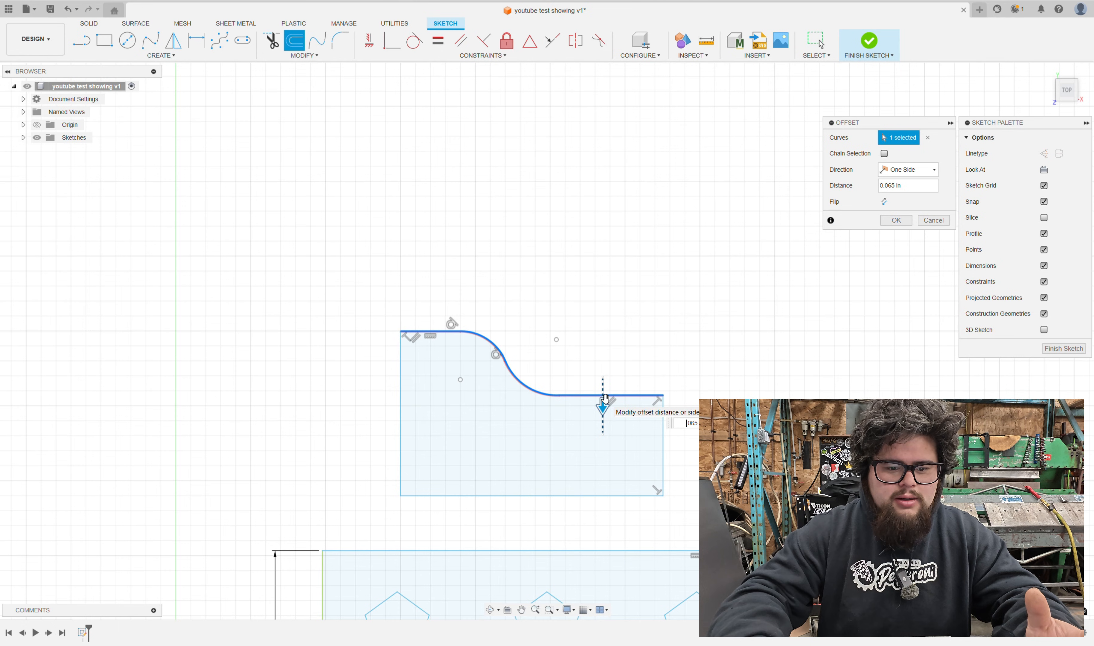
text(-)
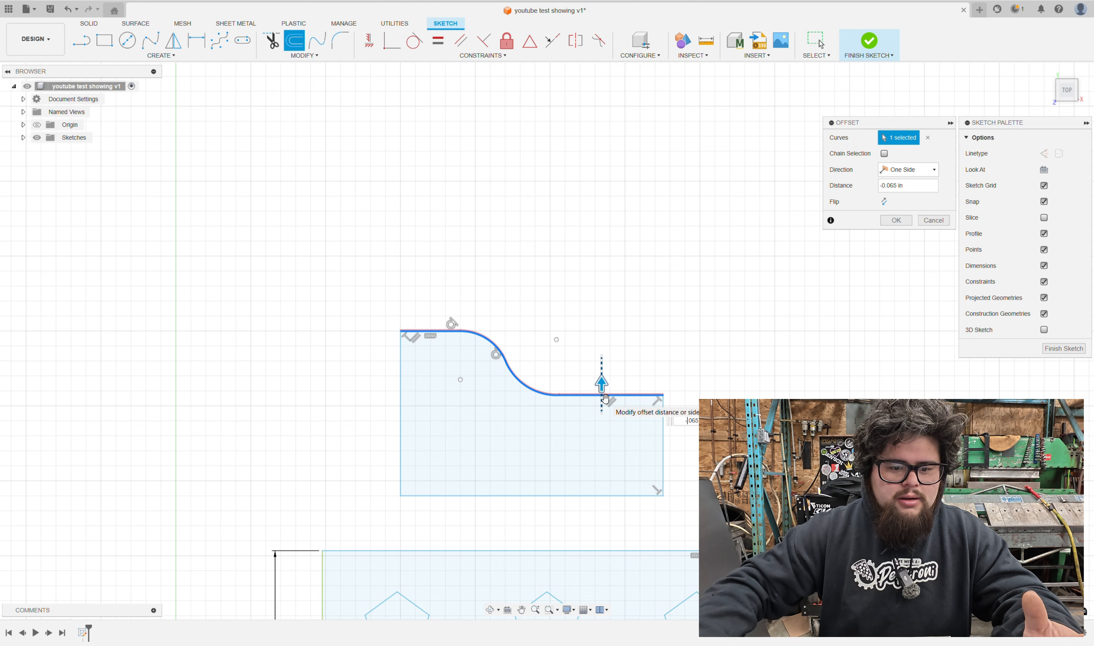
key(Return)
scroll(604, 393, up, 6)
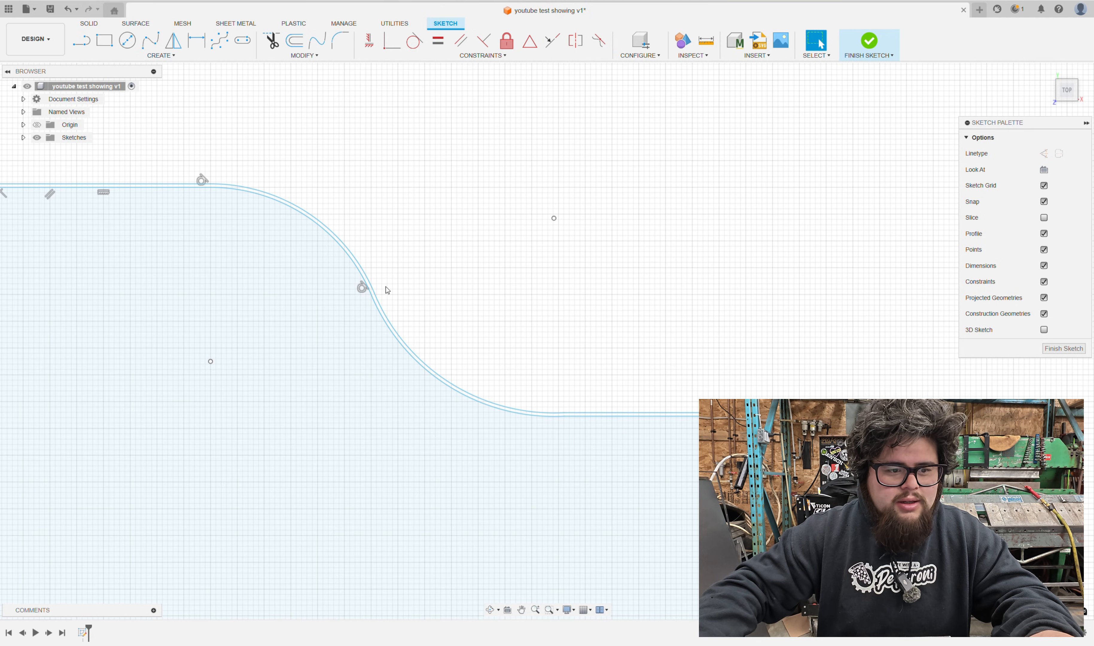
middle_drag(254, 173, 424, 169)
scroll(425, 177, up, 2)
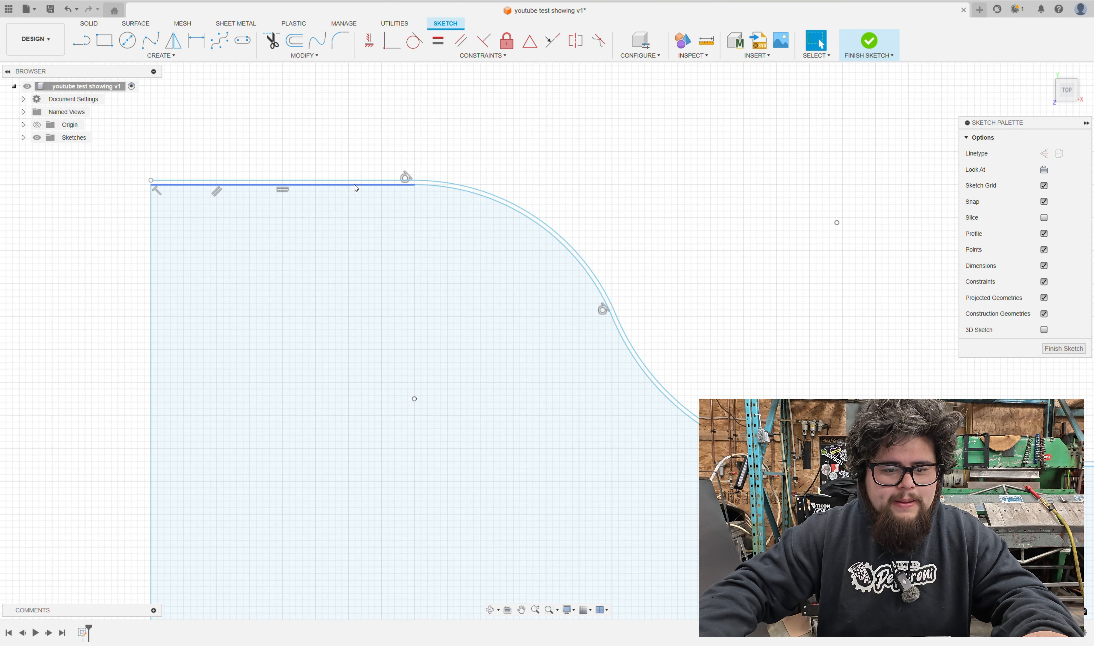
scroll(428, 182, down, 5)
middle_drag(662, 230, 642, 256)
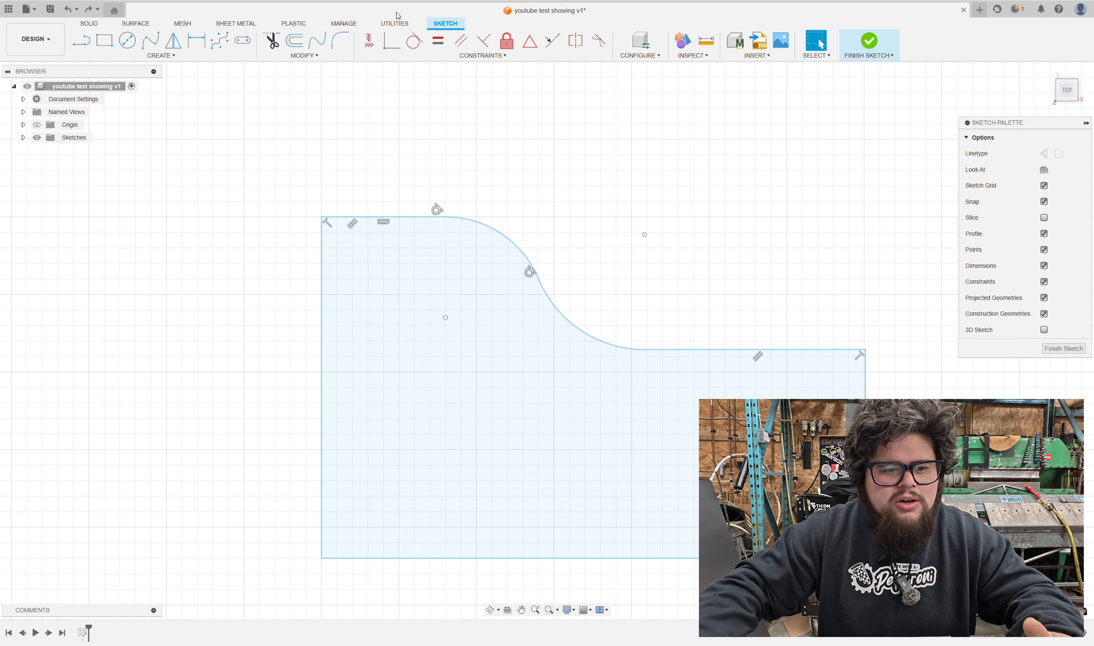
Offset the whole closed profile outward by 0.080 in and remove the copy's side and bottom lines
click(294, 41)
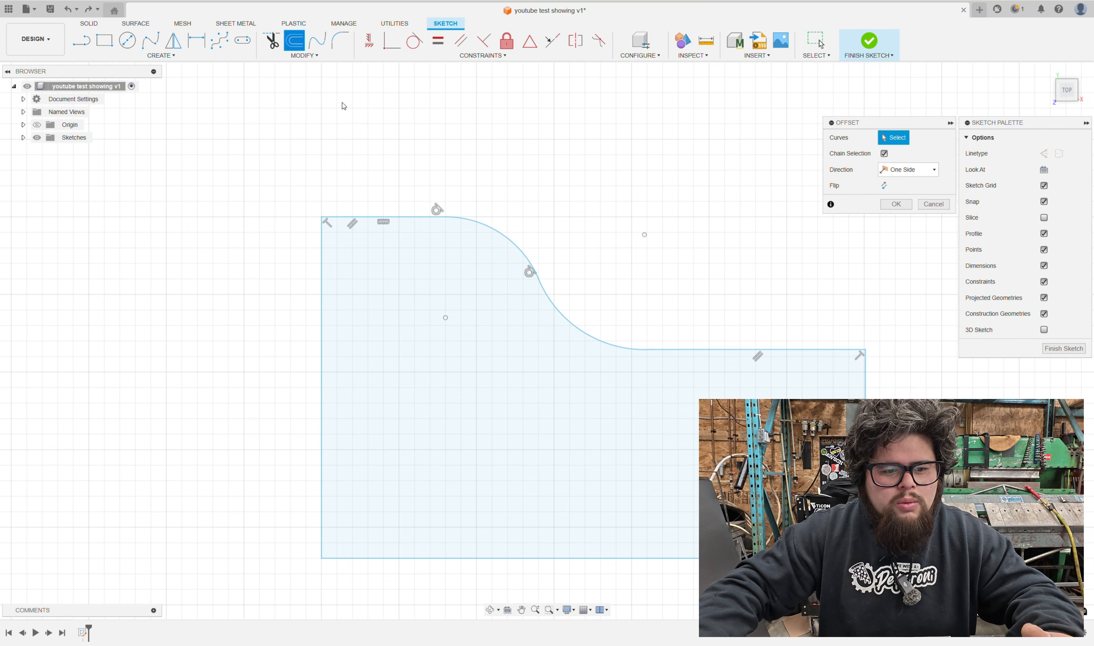
click(411, 218)
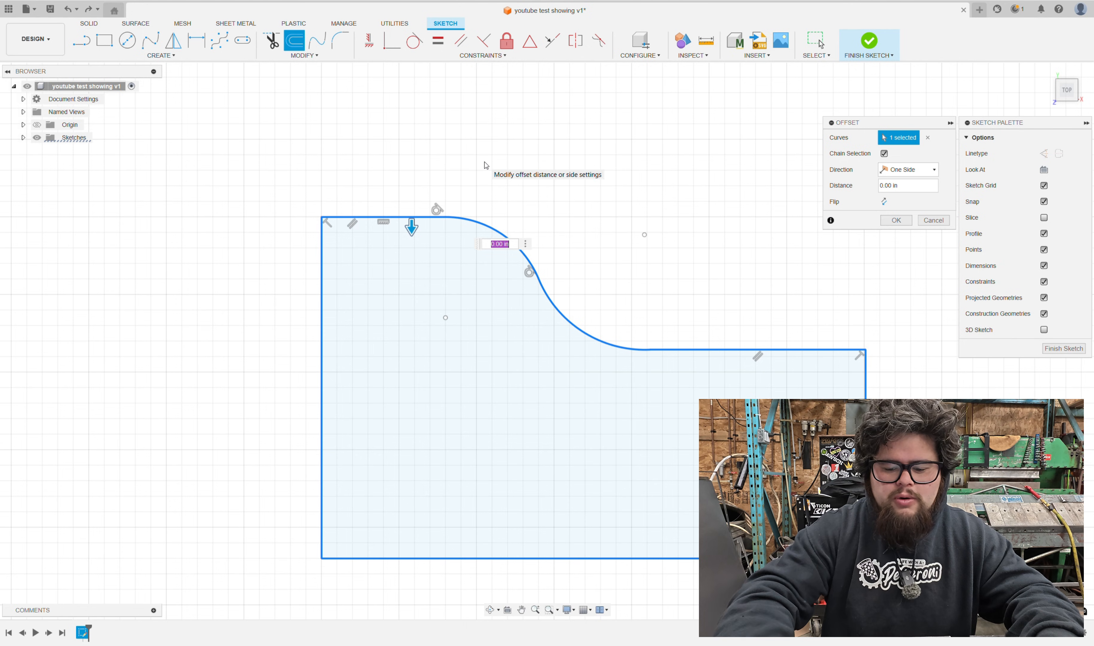
text(-.080)
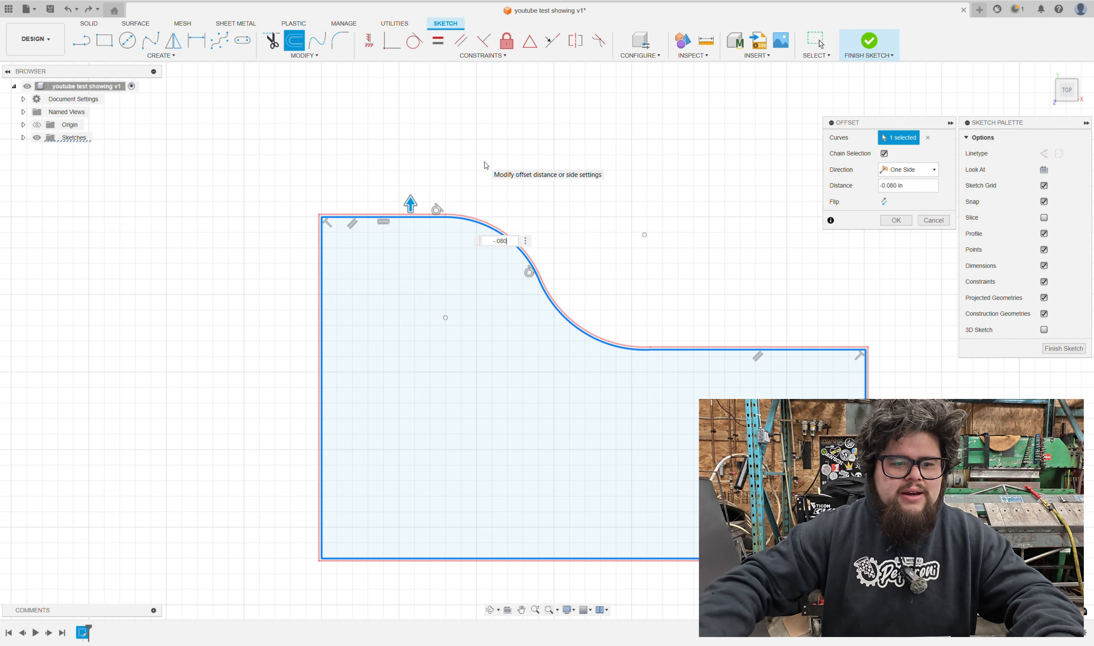
key(Return)
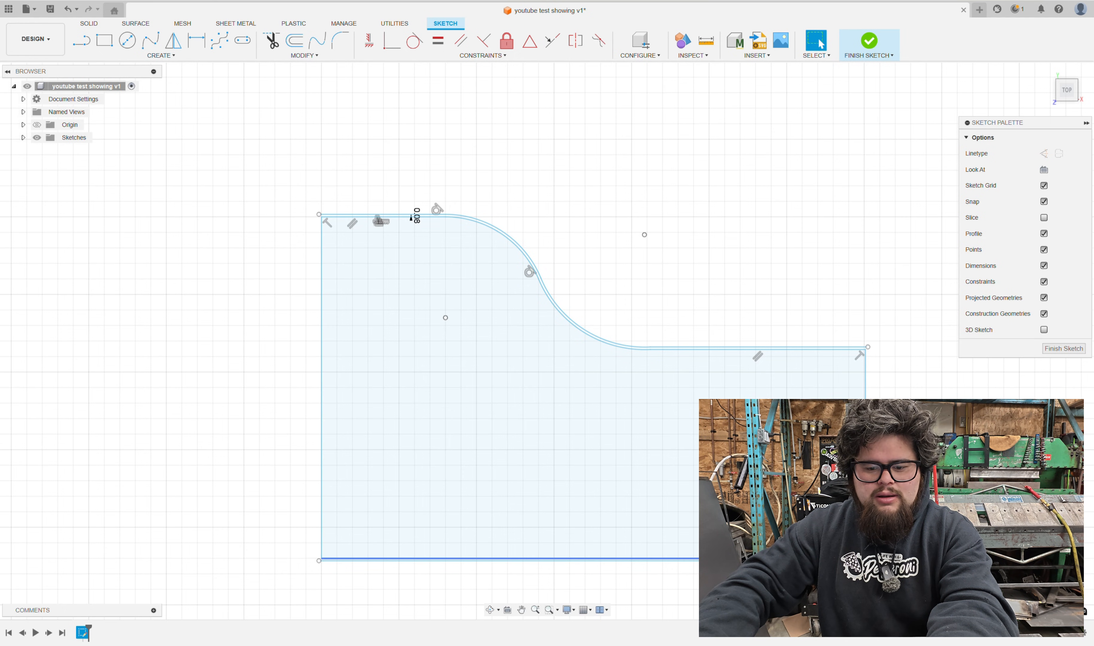
Draw three lines closing a region above the offset curve: up from its right end, across, and down to its left end
scroll(941, 368, up, 3)
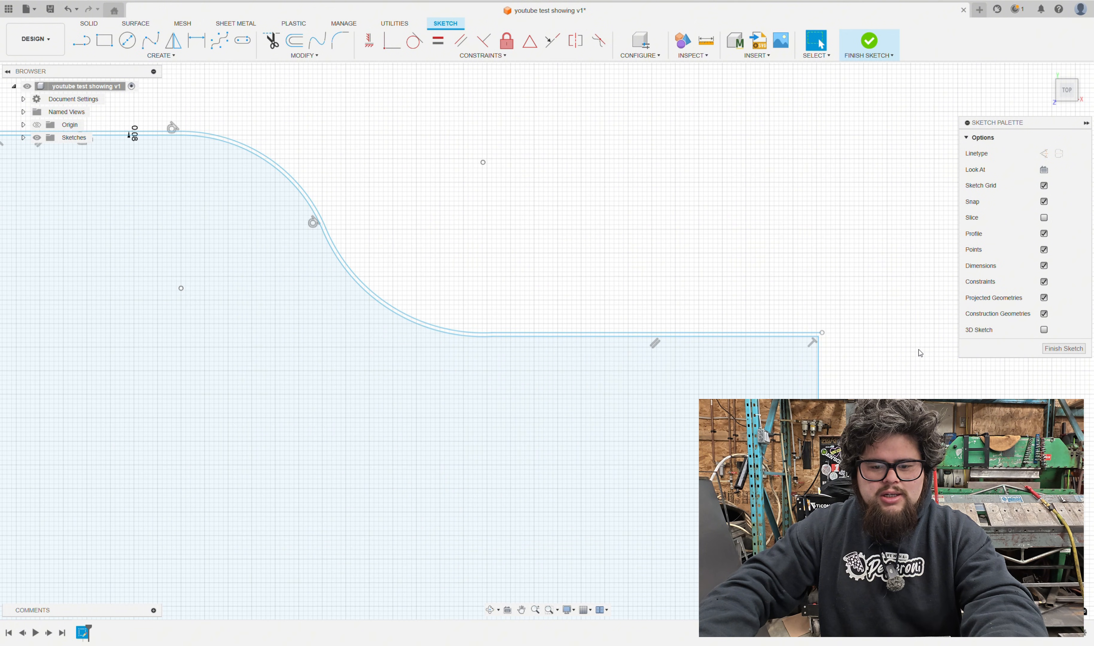
middle_drag(884, 347, 877, 401)
scroll(865, 401, down, 3)
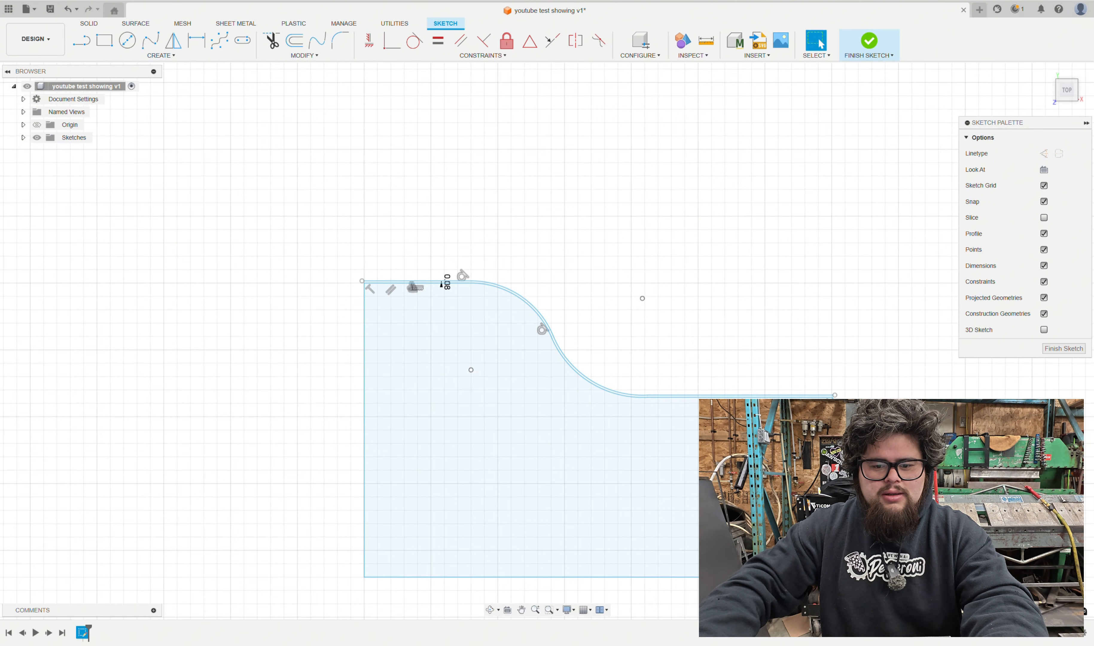
key(l)
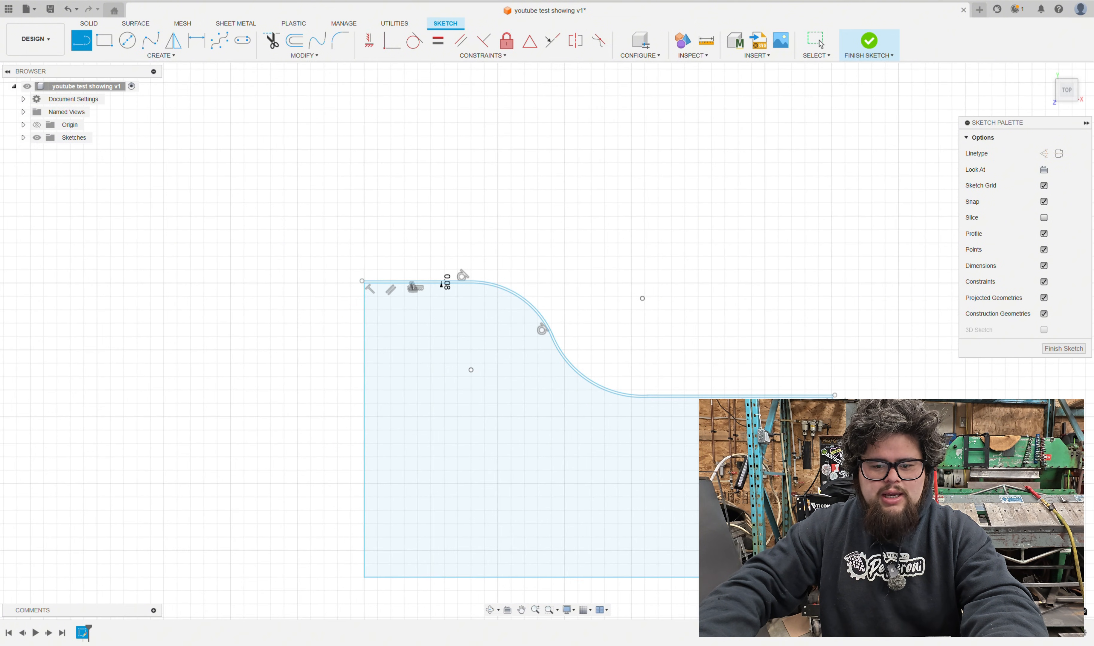
scroll(834, 396, up, 4)
click(834, 396)
scroll(798, 266, down, 4)
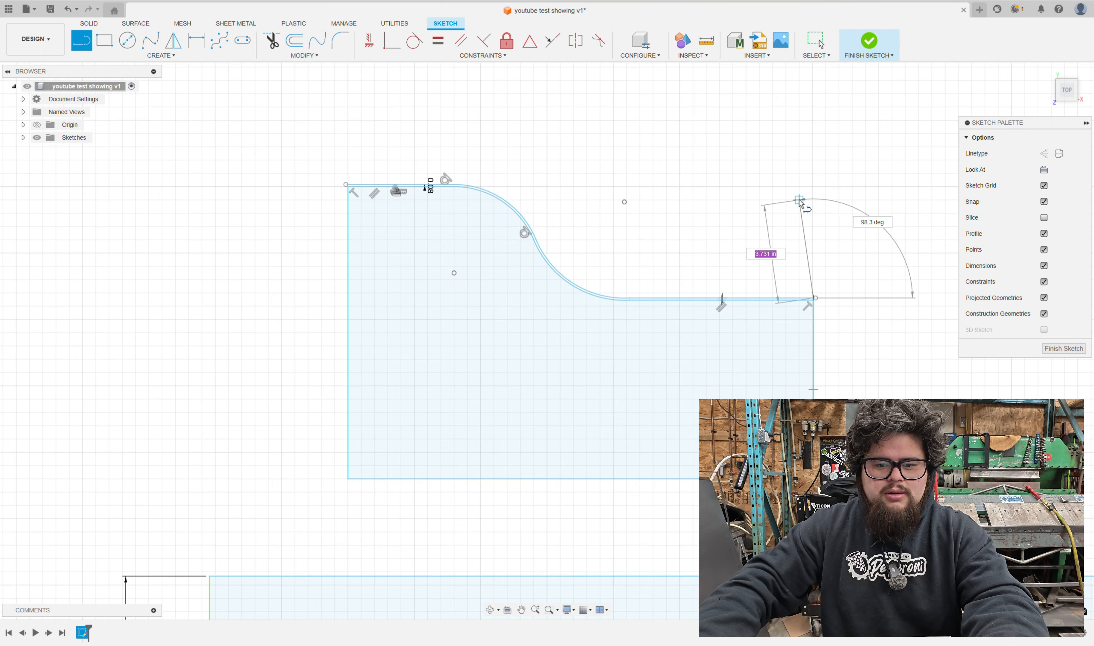
click(799, 252)
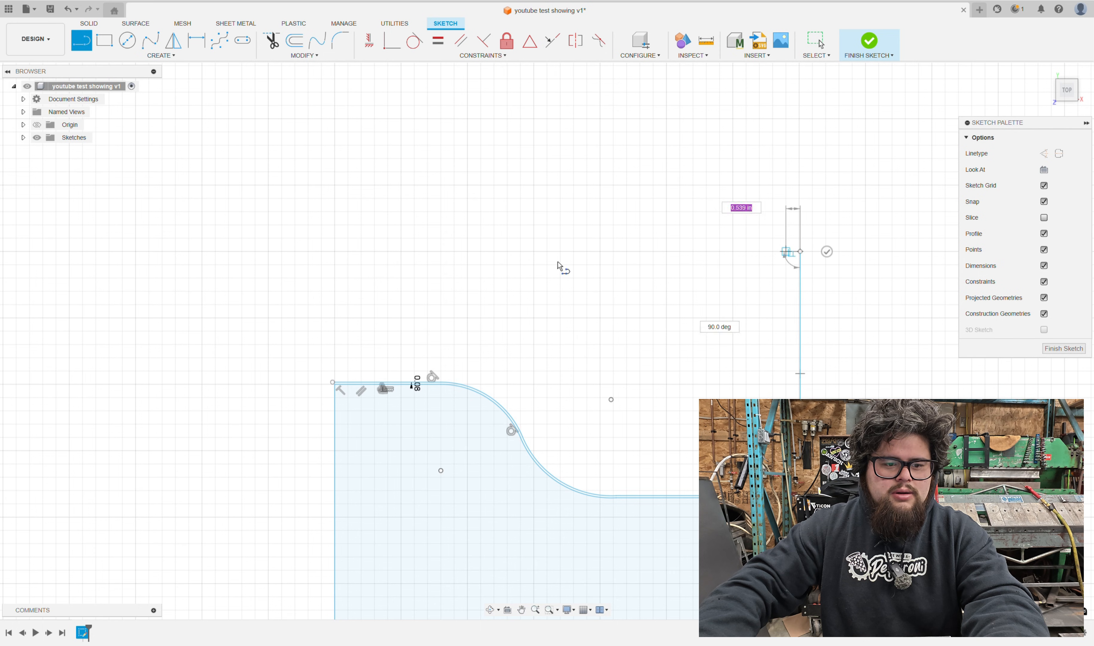
click(335, 251)
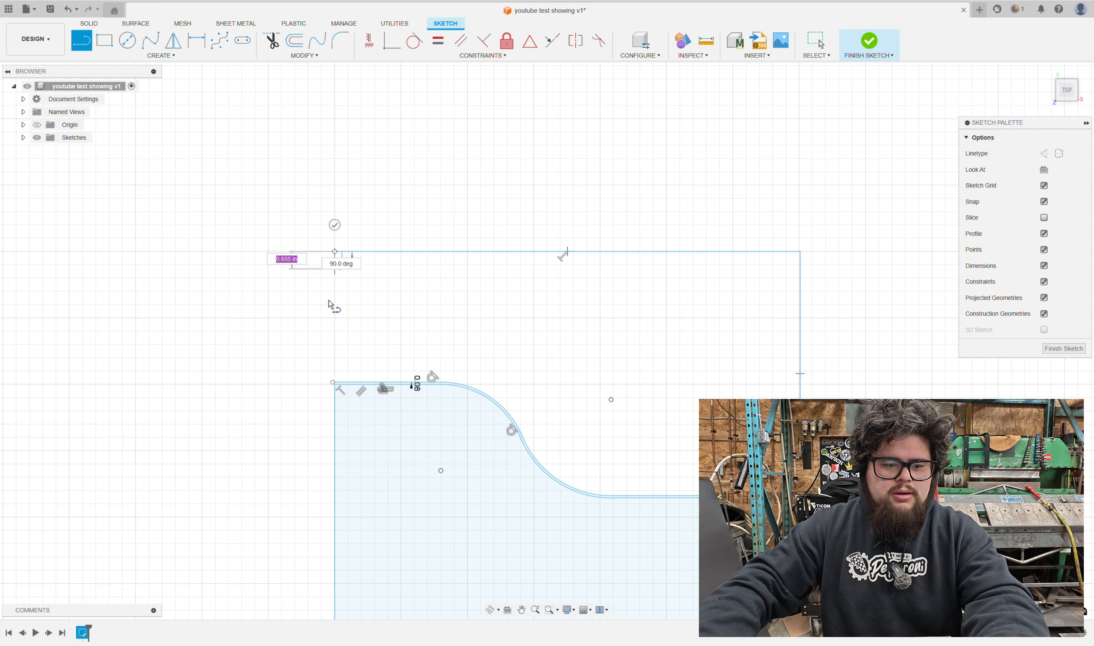
click(337, 383)
scroll(340, 383, up, 8)
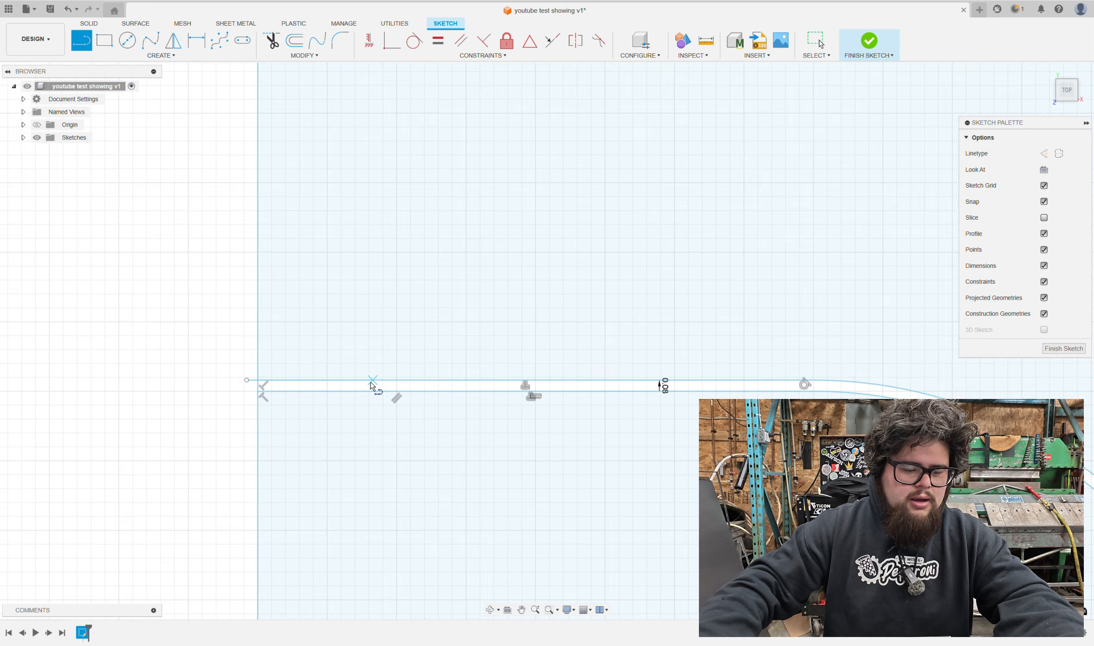
key(Escape)
Trim the vertical line segment that crosses the gap between the profile and the offset curve at their left end
scroll(225, 388, up, 3)
scroll(222, 388, down, 1)
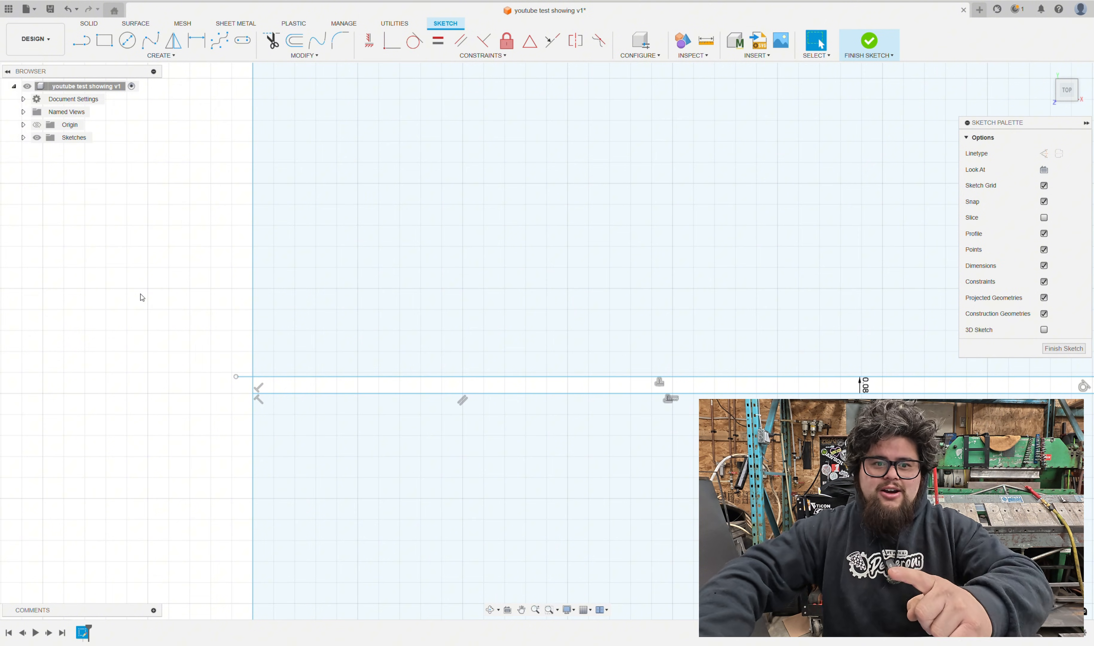
middle_drag(195, 310, 200, 346)
scroll(173, 345, up, 8)
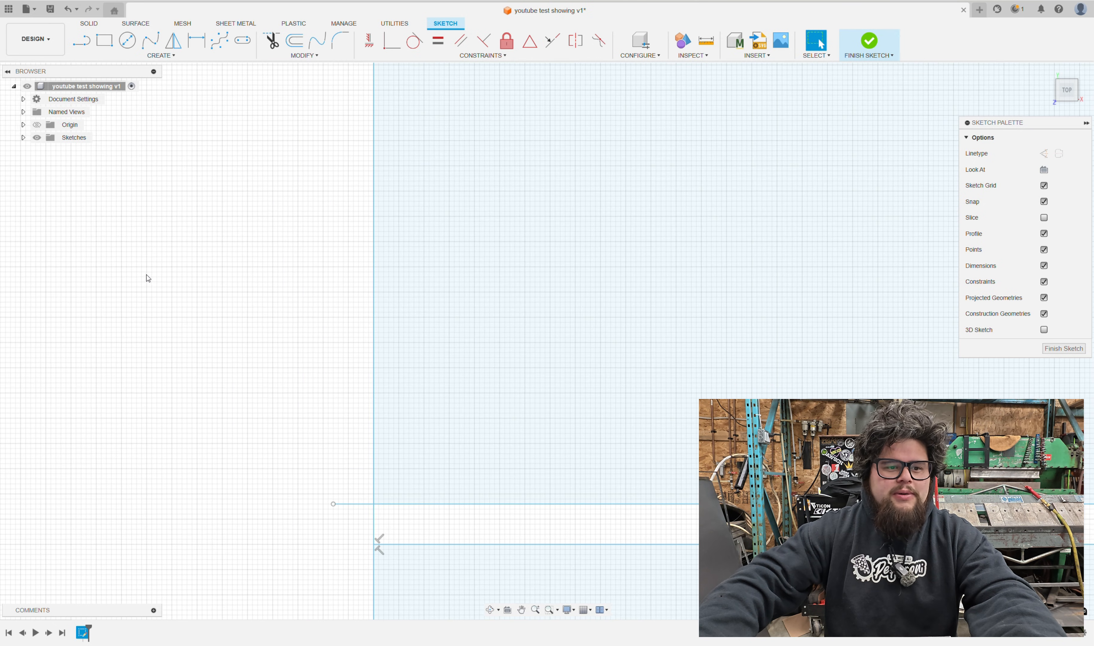
click(272, 45)
scroll(364, 533, up, 4)
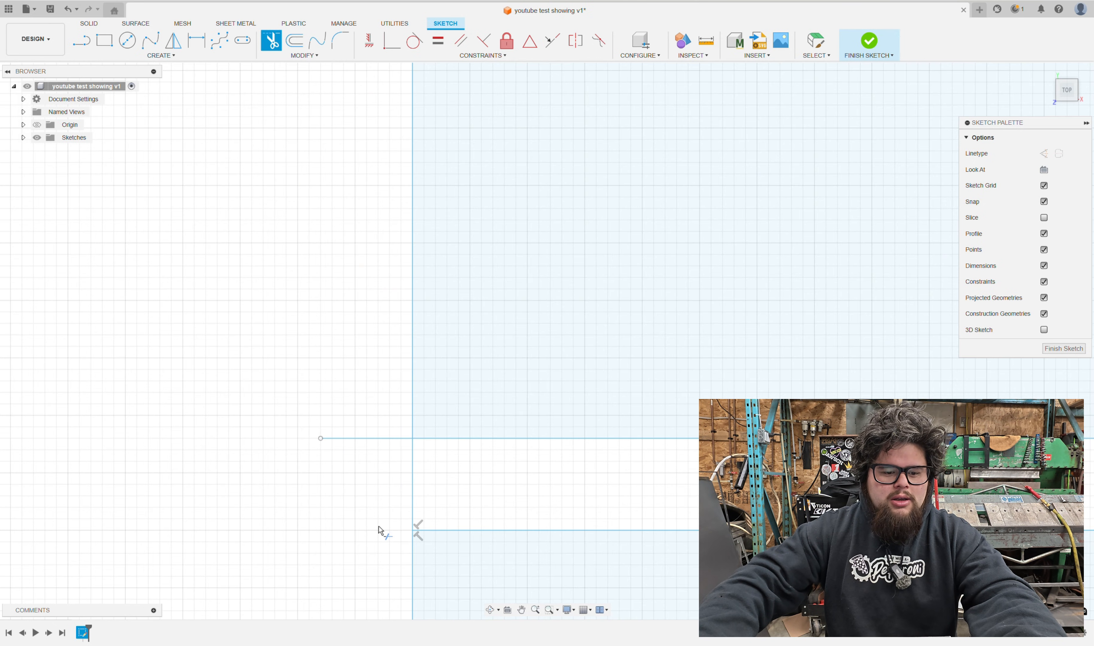
click(412, 490)
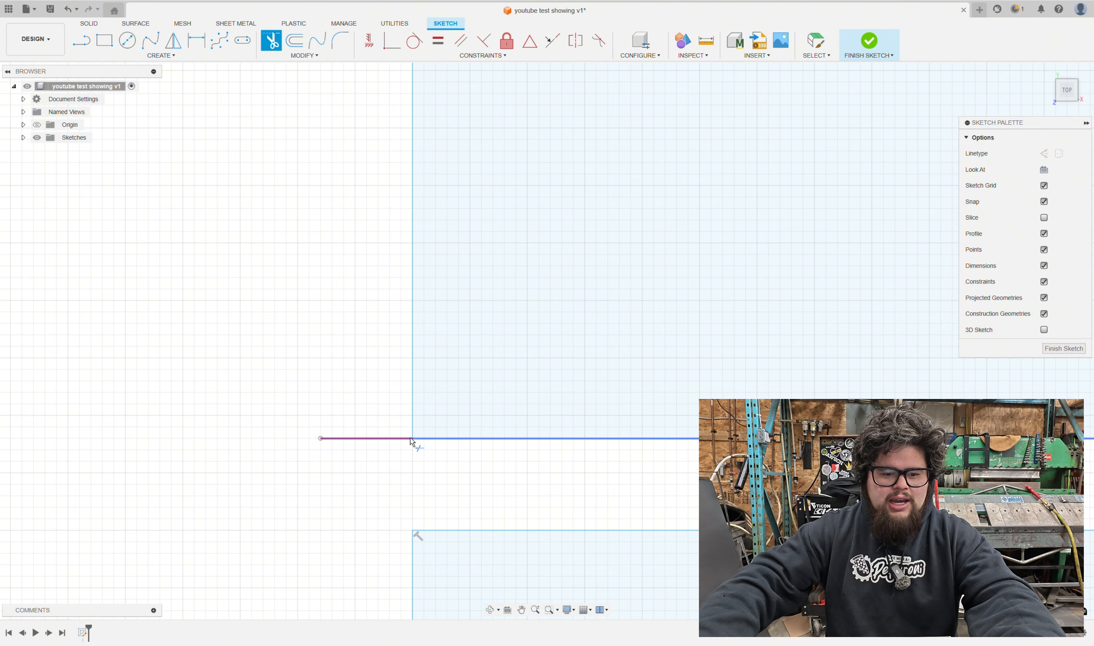
scroll(401, 439, down, 10)
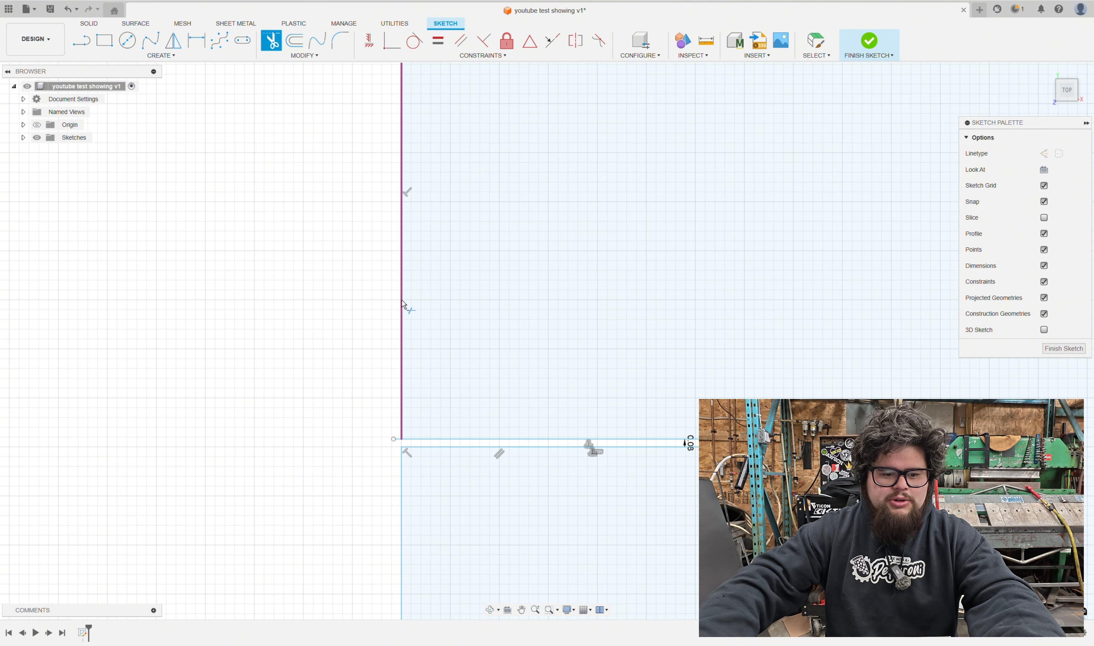
scroll(397, 444, up, 10)
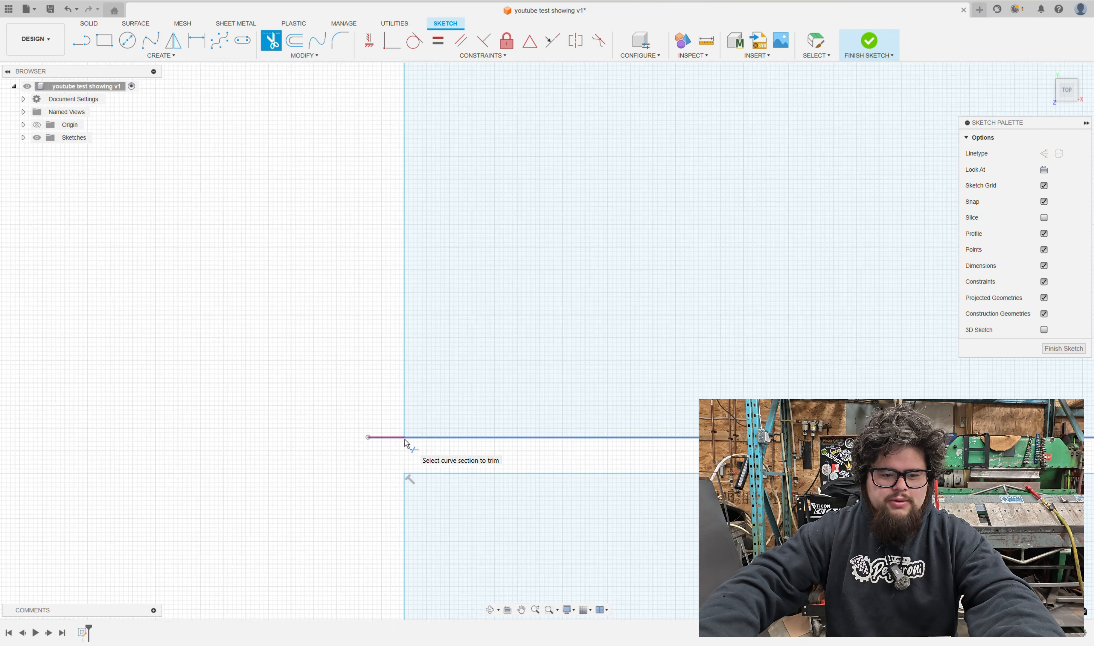
Trim the short overhangs of the offset curve's end lines past the shapes' left and right edges, and leave the Trim tool
click(381, 441)
scroll(418, 378, down, 10)
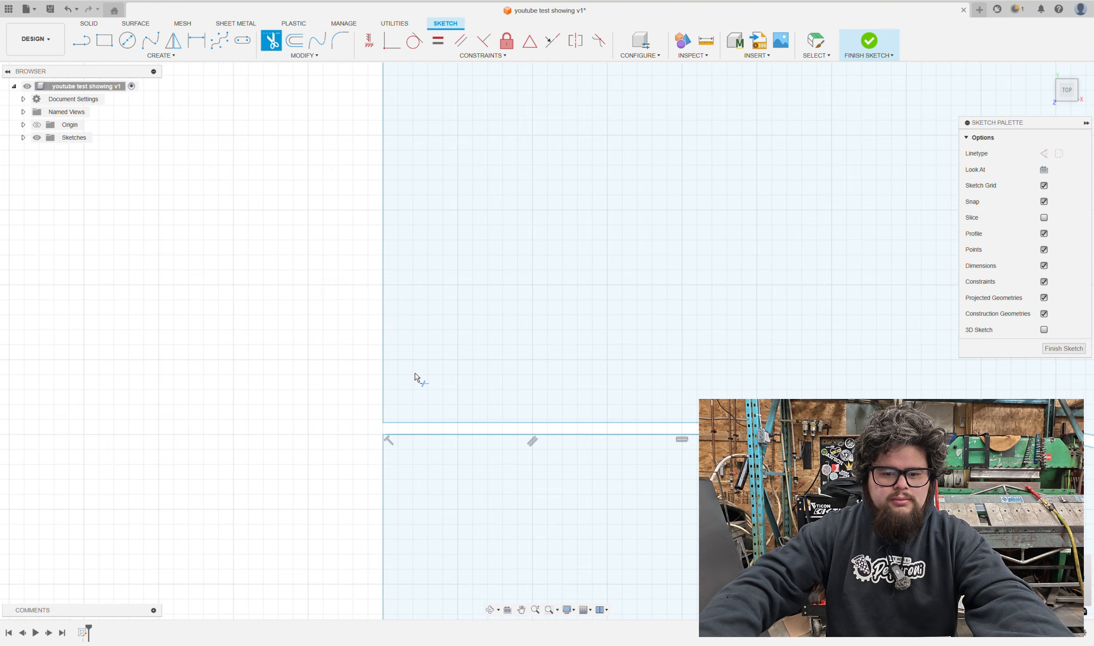
scroll(532, 325, down, 4)
middle_drag(809, 374, 717, 322)
scroll(828, 396, up, 4)
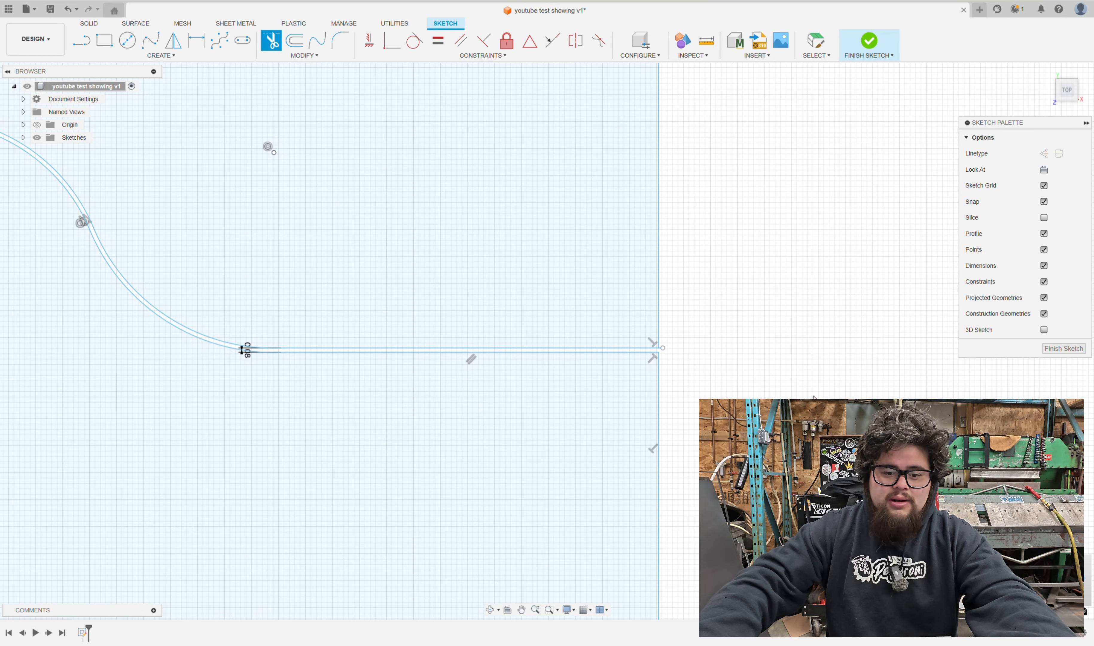
scroll(703, 366, up, 2)
scroll(669, 349, up, 4)
click(629, 335)
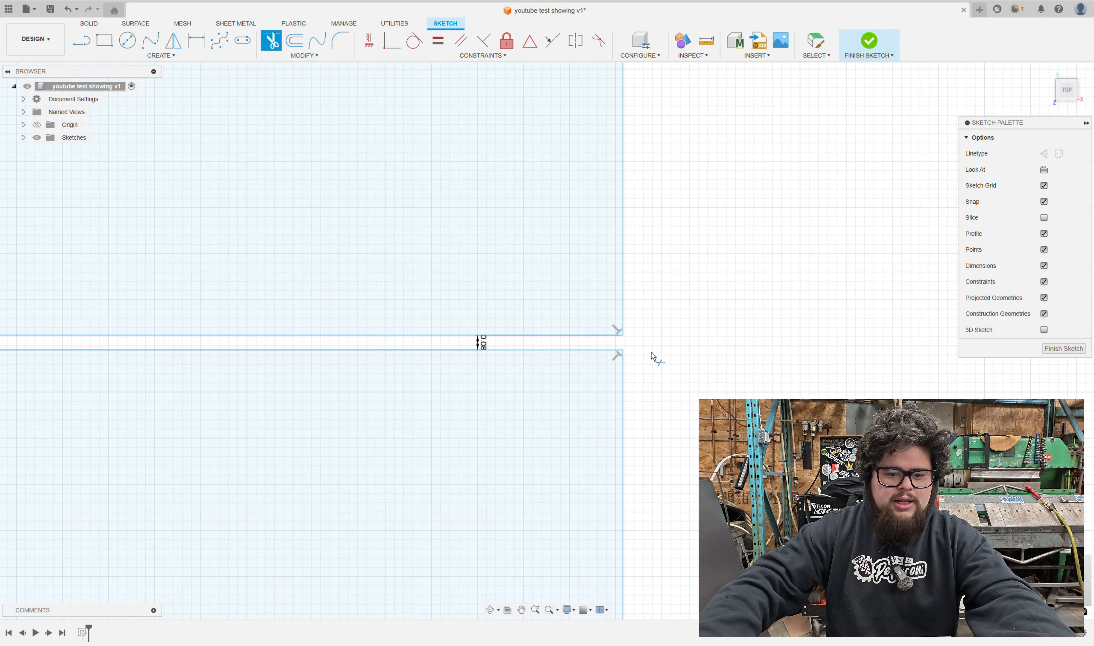
scroll(683, 394, down, 4)
scroll(686, 395, down, 6)
key(Escape)
scroll(374, 360, down, 4)
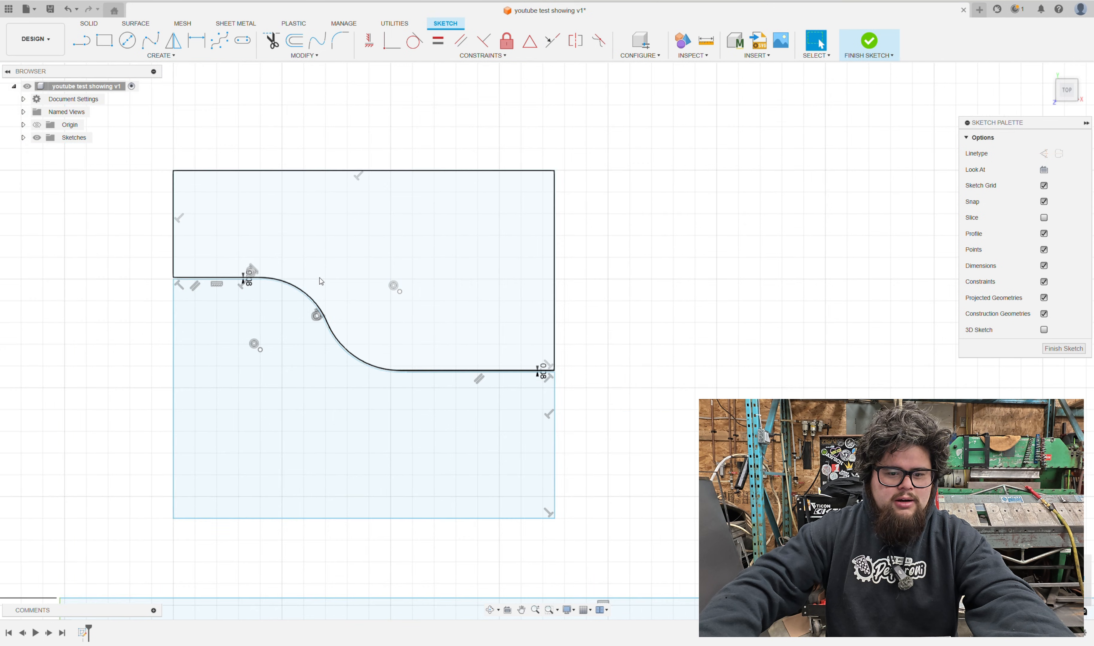
Examine the two mating S-curve shapes, the gap between them and their position above the pentagon plate
middle_drag(318, 279, 457, 236)
scroll(708, 318, up, 5)
middle_drag(719, 318, 903, 426)
scroll(903, 425, down, 1)
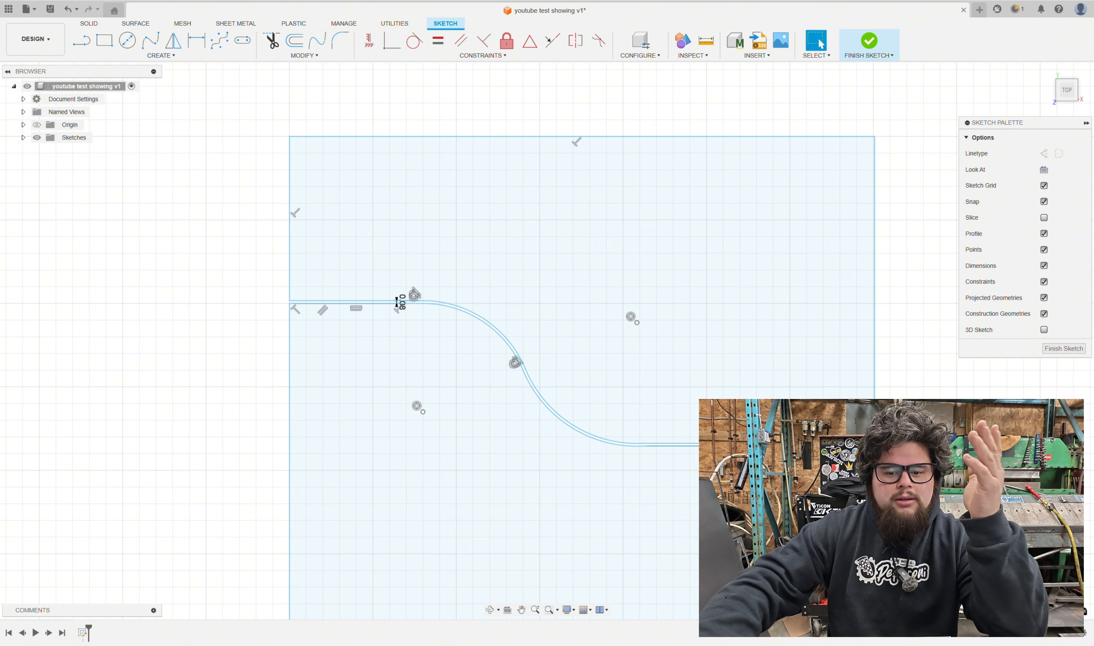
scroll(398, 302, down, 2)
mouse_move(399, 302)
middle_down()
mouse_move(528, 326)
mouse_move(475, 333)
mouse_move(478, 276)
middle_up()
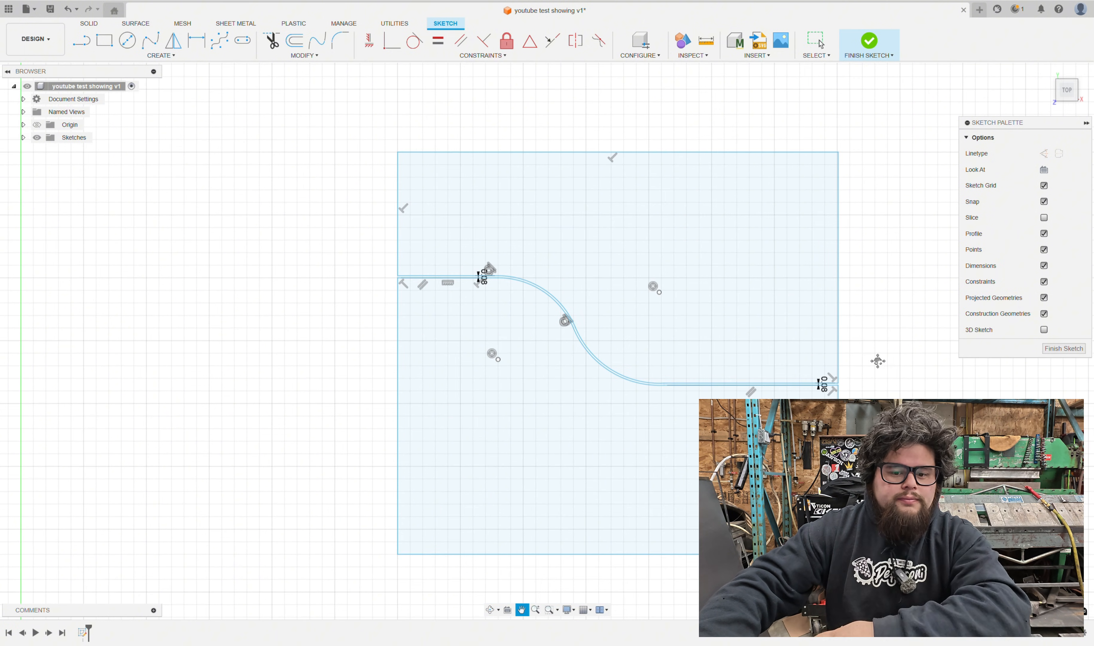
scroll(864, 339, up, 1)
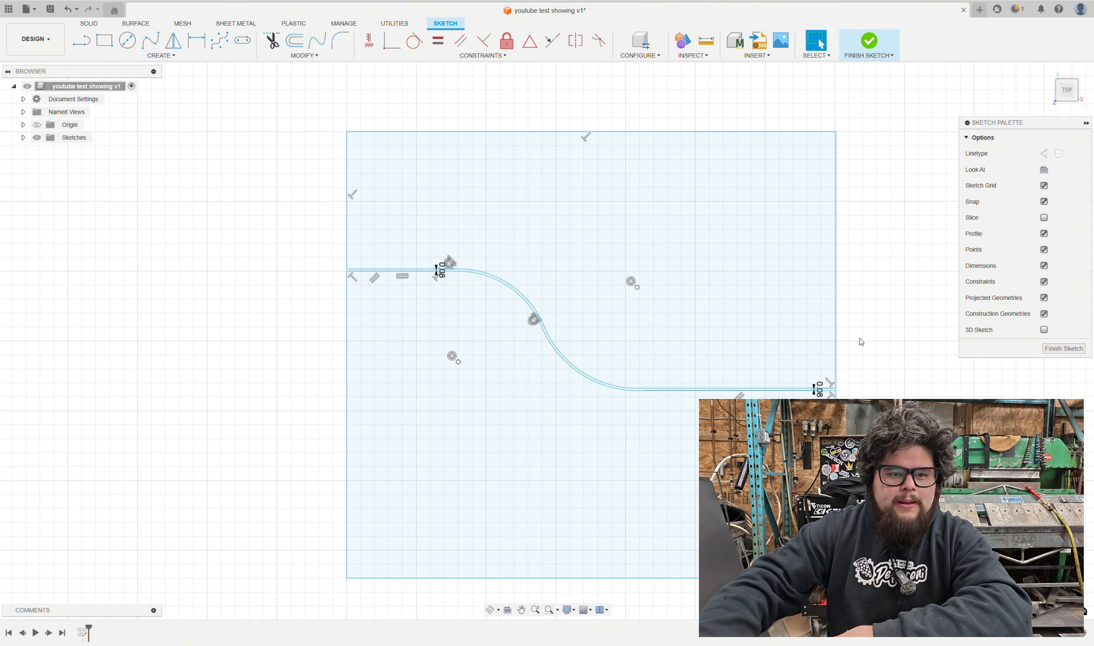
scroll(861, 342, down, 5)
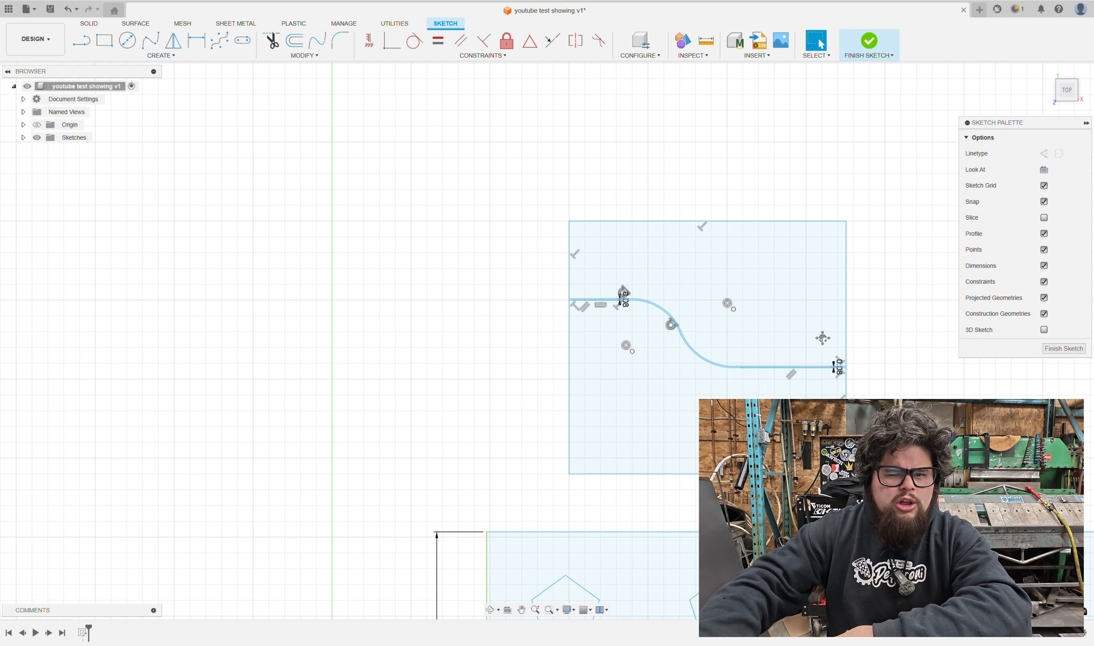
mouse_move(821, 338)
middle_down()
mouse_move(610, 292)
mouse_move(575, 252)
middle_up()
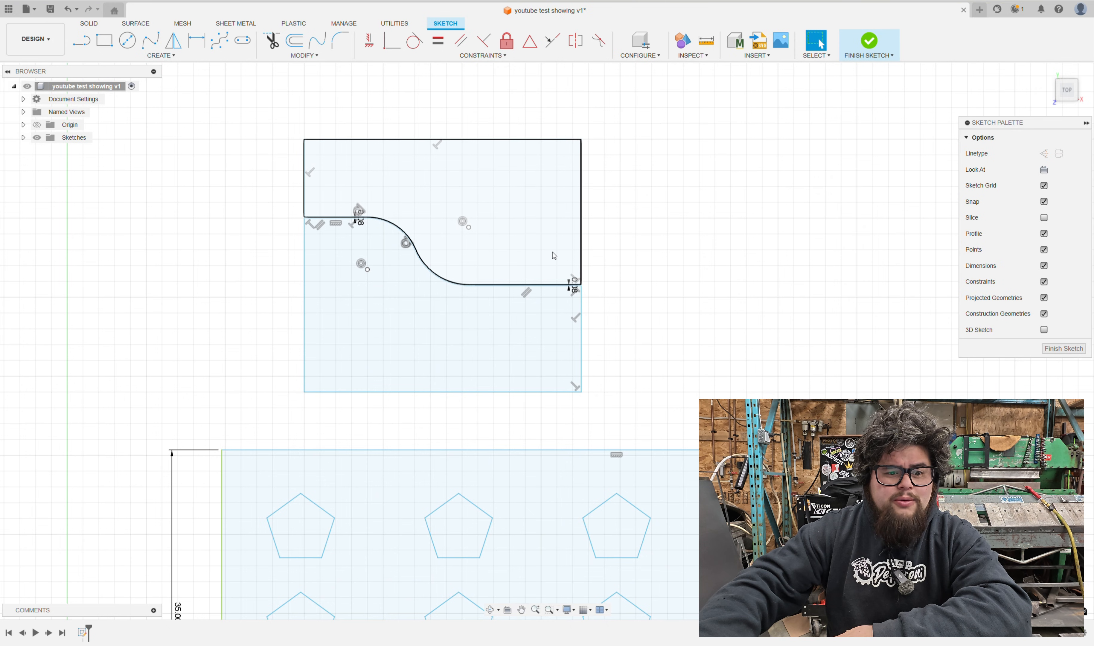
scroll(621, 269, down, 5)
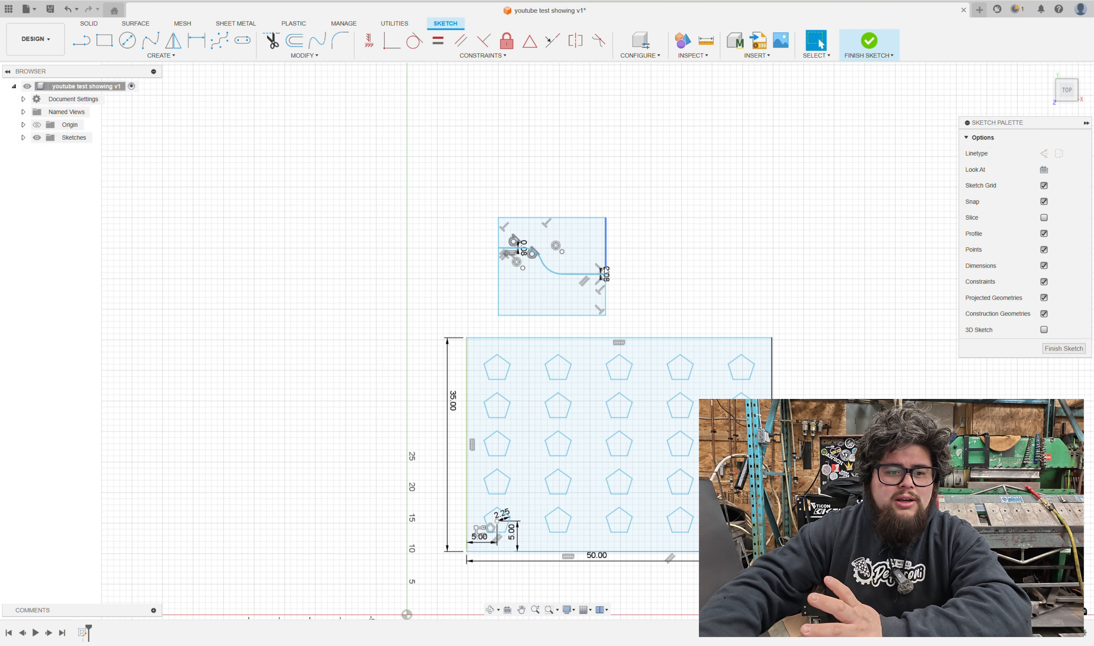
scroll(404, 243, up, 2)
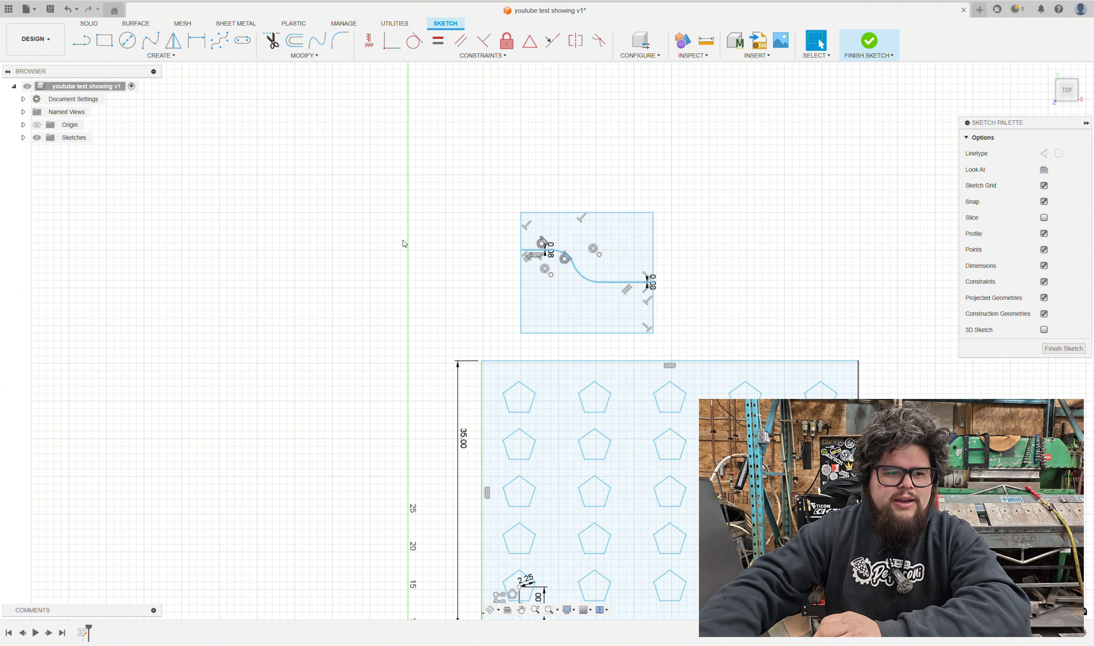
scroll(403, 243, down, 2)
scroll(404, 243, down, 1)
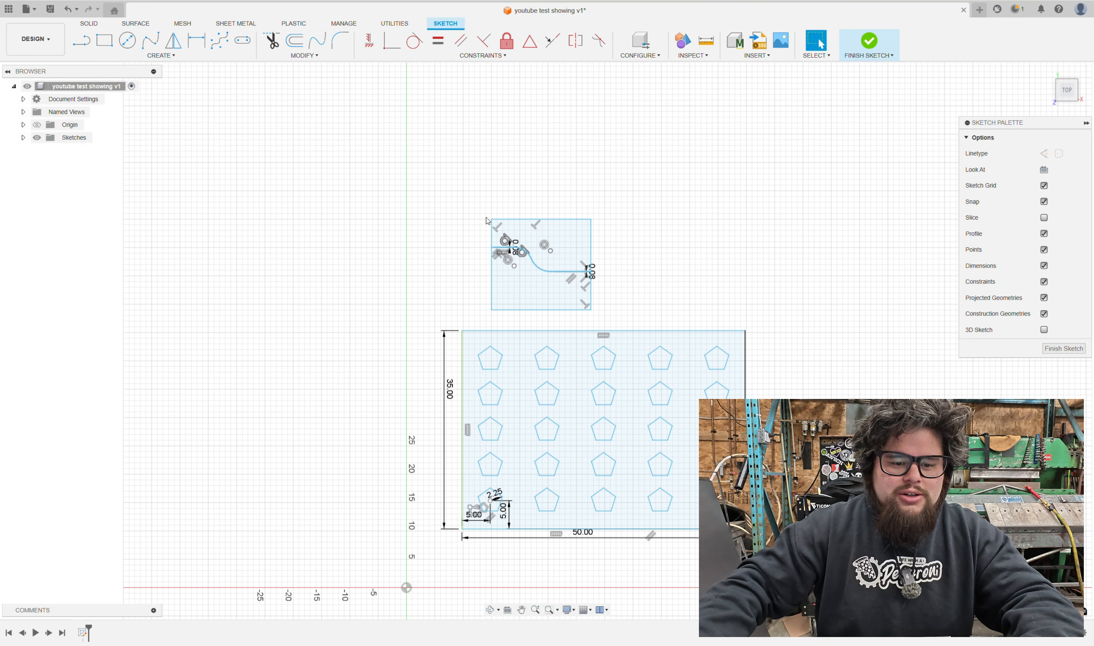
Delete both mating S-curve shapes above the plate, with all their lines, curves and dimensions
scroll(487, 222, up, 3)
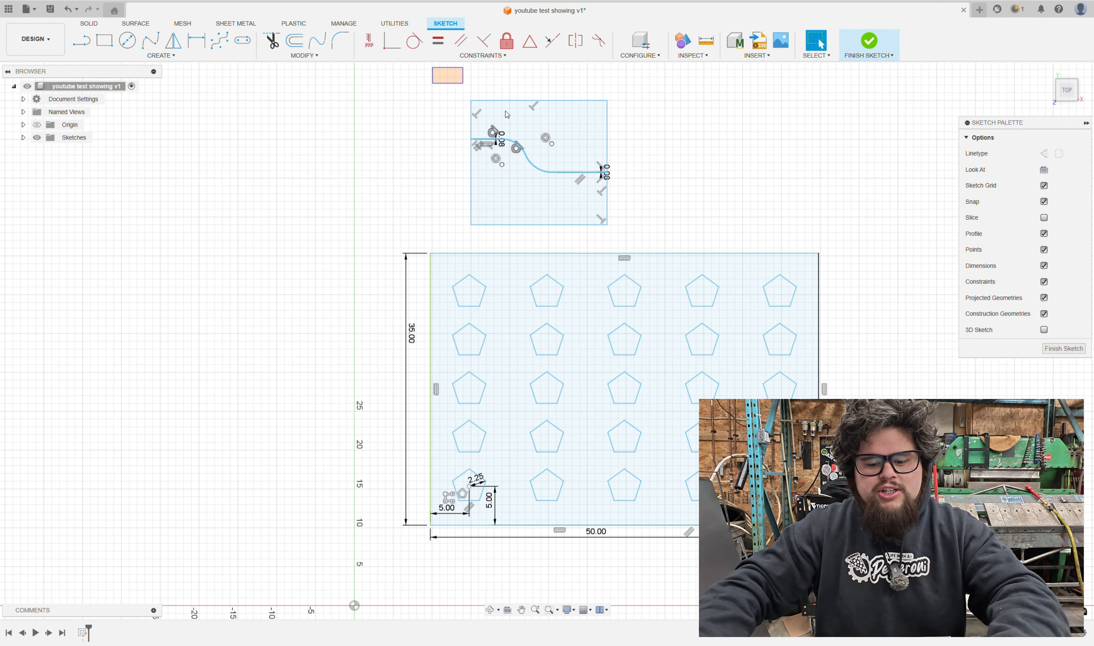
drag(431, 66, 644, 241)
key(Delete)
scroll(646, 243, down, 2)
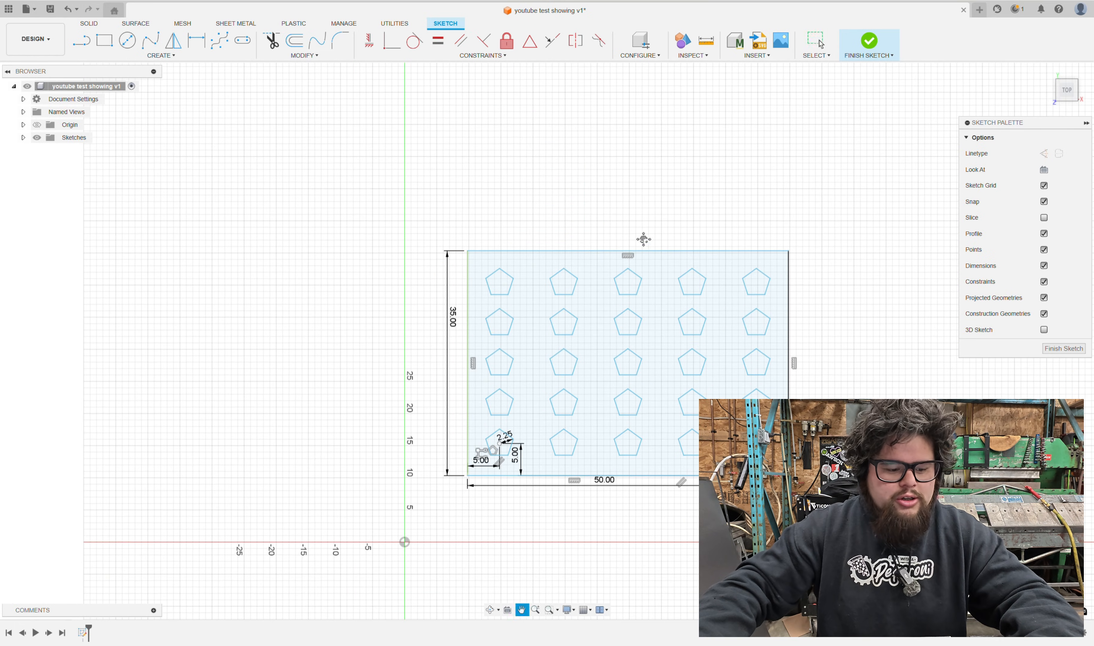
Extrude the plate profile around the pentagon cutouts 0.25 in as a new body
key(e)
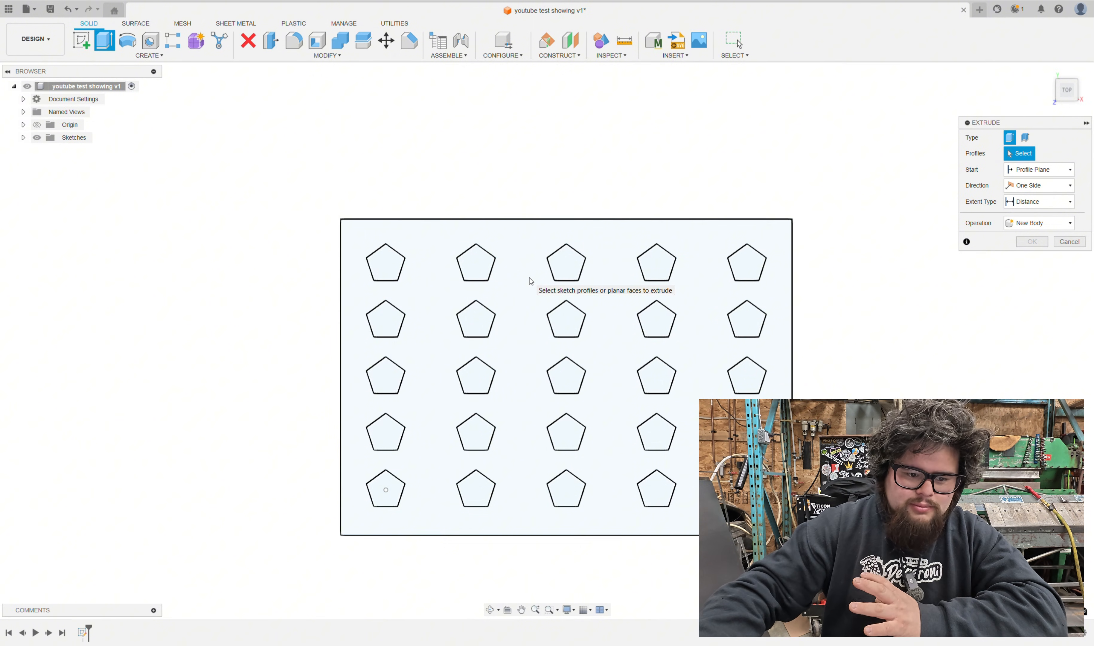
click(531, 281)
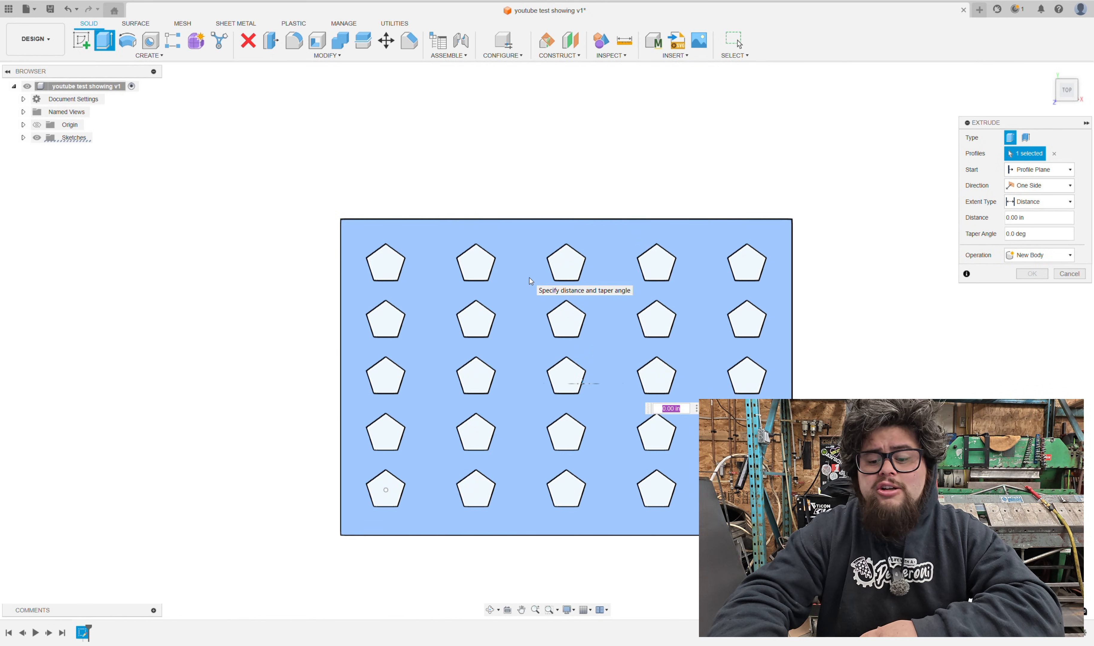
key(BackSpace)
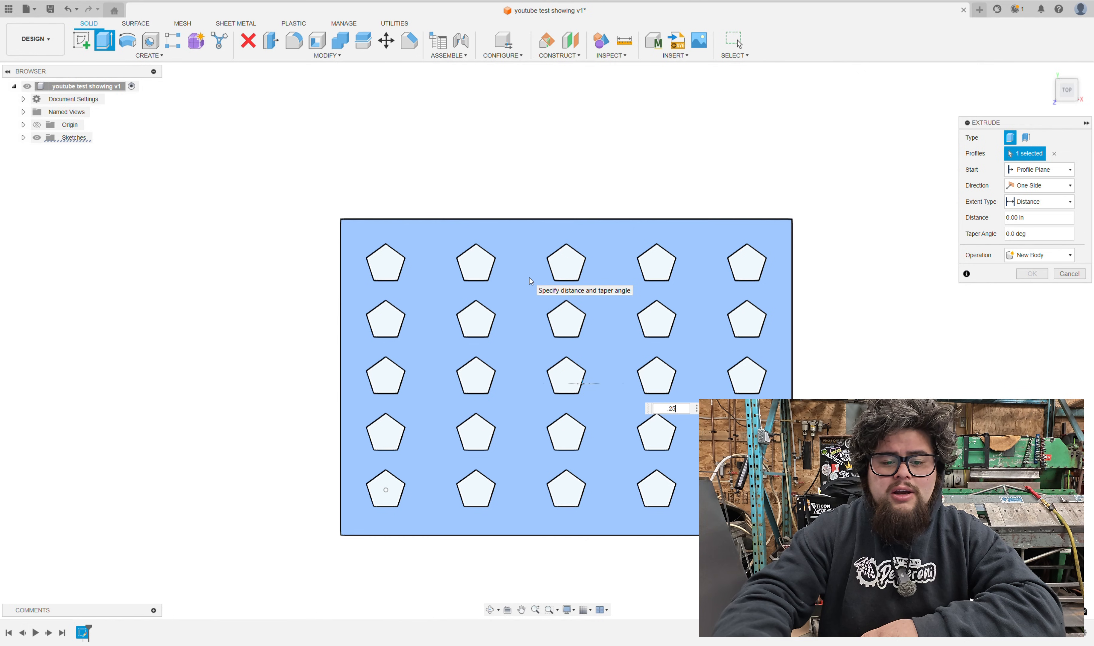
key(Return)
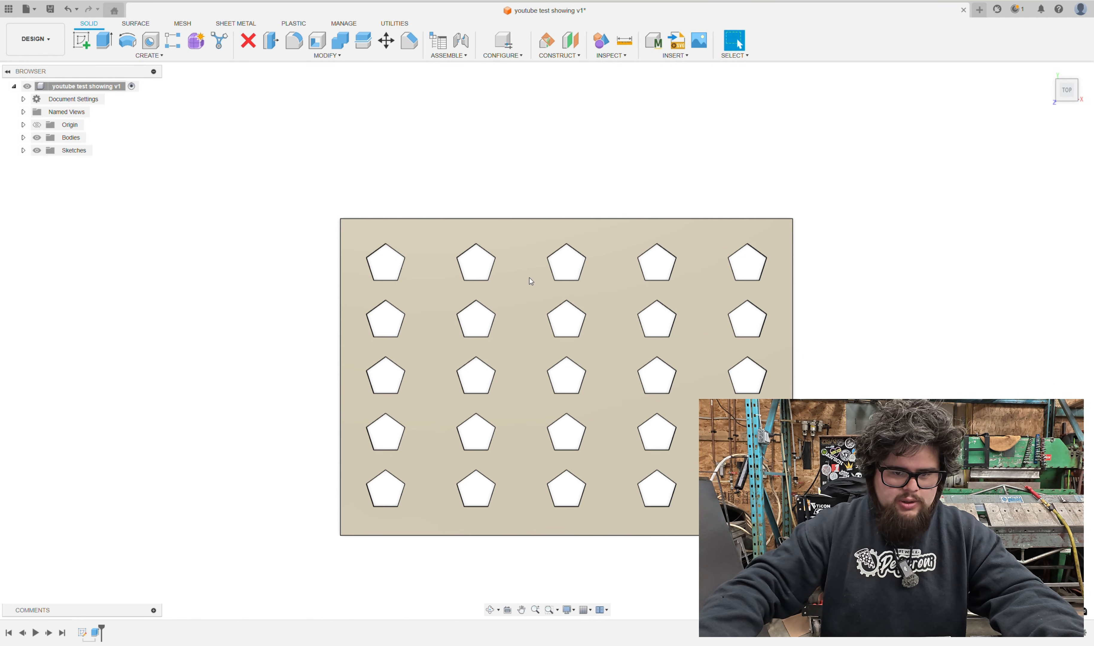
Examine the extruded plate and its pentagon cutouts from an angled view
scroll(531, 282, down, 4)
scroll(399, 333, up, 1)
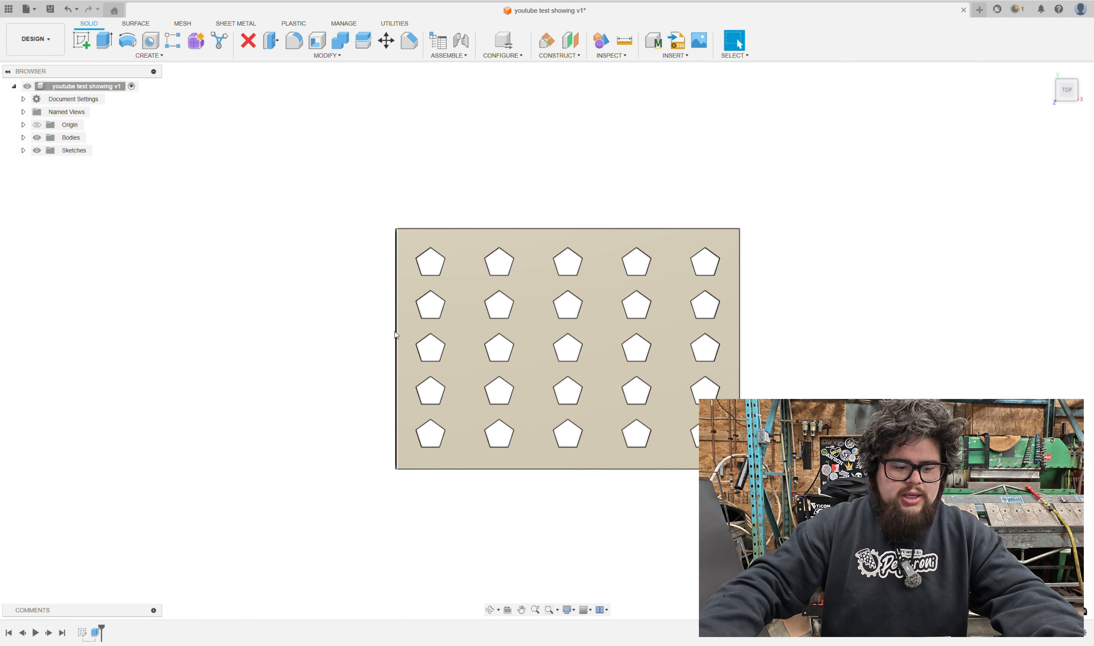
middle_drag(401, 332, 463, 364)
shift+middle_drag(480, 417, 564, 362)
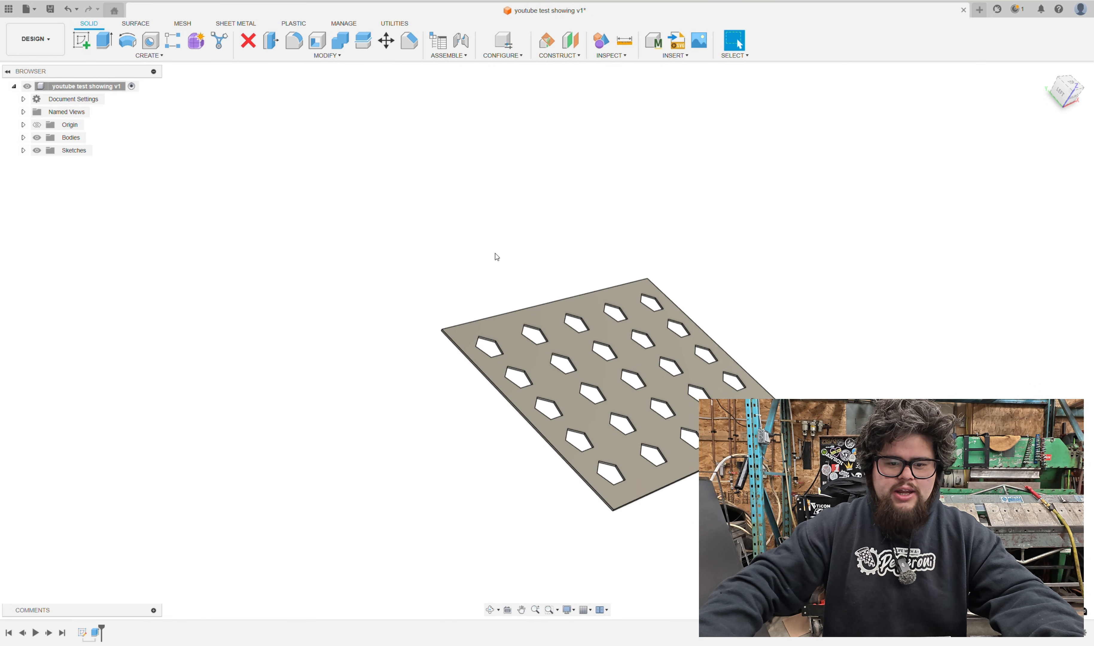
mouse_move(495, 256)
shift+middle_down()
mouse_move(481, 268)
mouse_move(477, 259)
shift+middle_up()
scroll(756, 346, up, 3)
middle_drag(766, 313, 796, 219)
scroll(793, 239, down, 3)
middle_drag(793, 272, 790, 289)
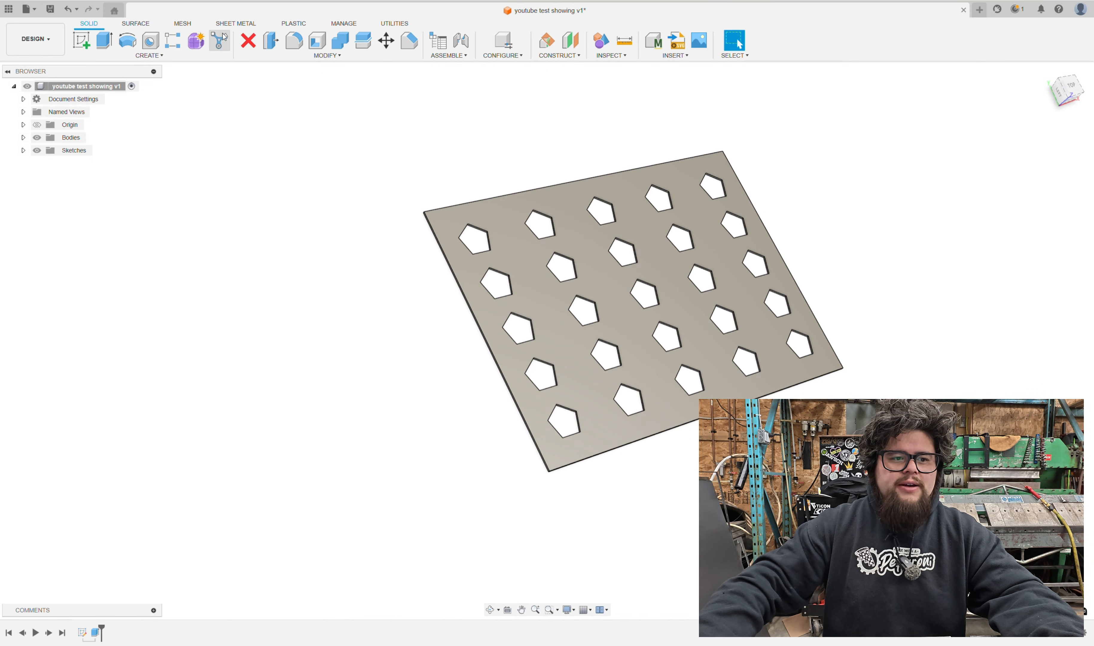
Convert the extruded plate to sheet metal using the Steel (in)(1) rule
click(222, 25)
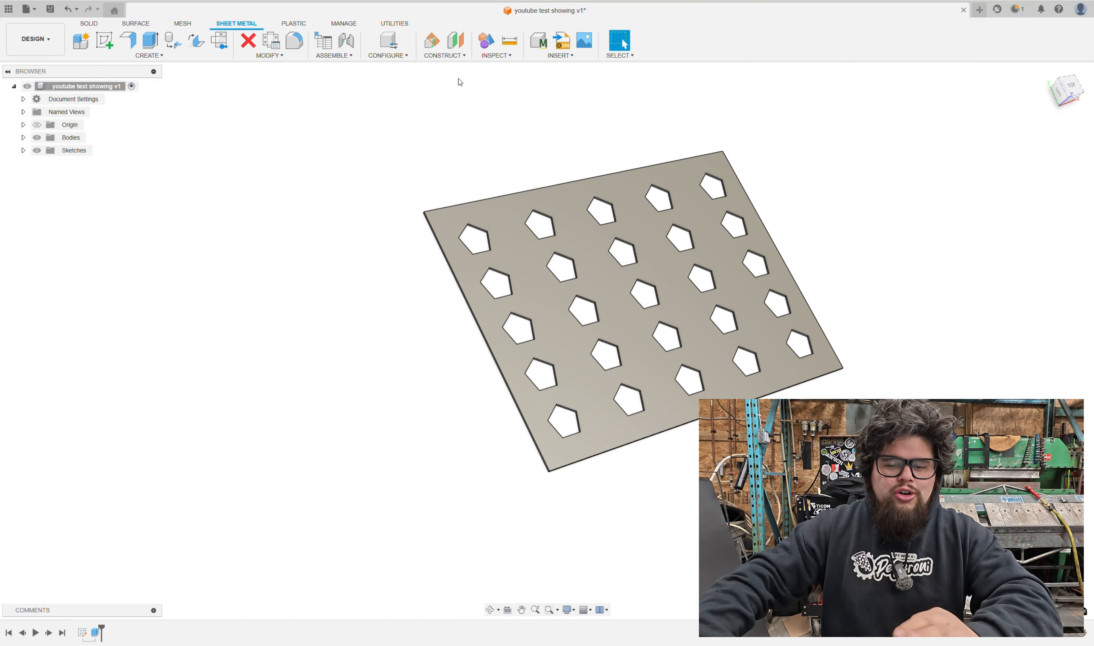
click(173, 41)
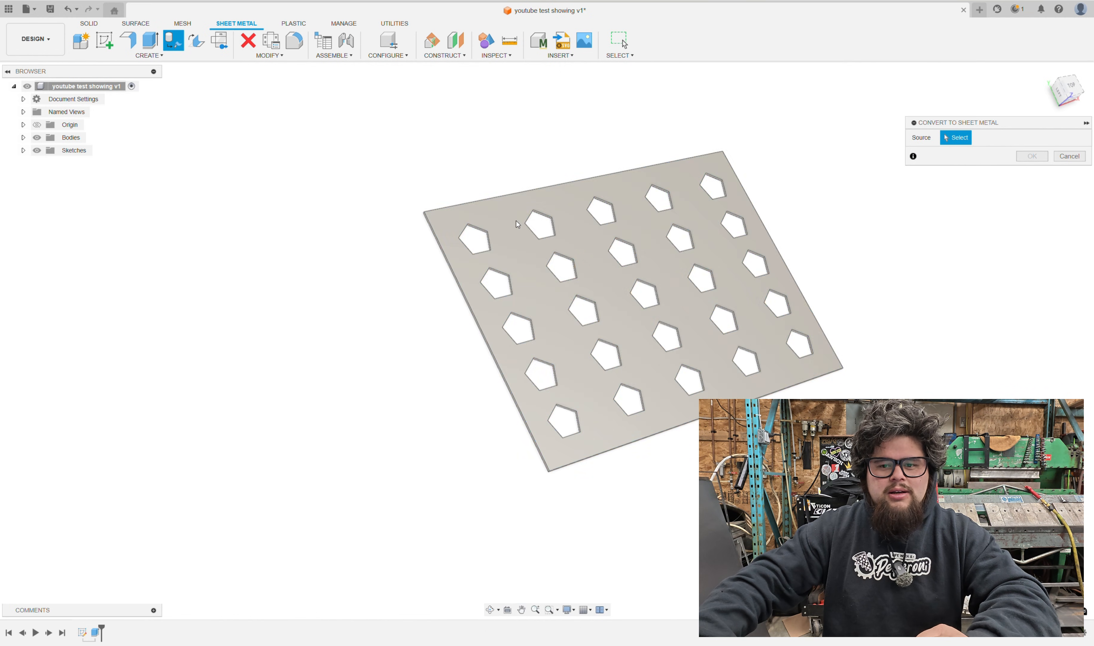
click(516, 220)
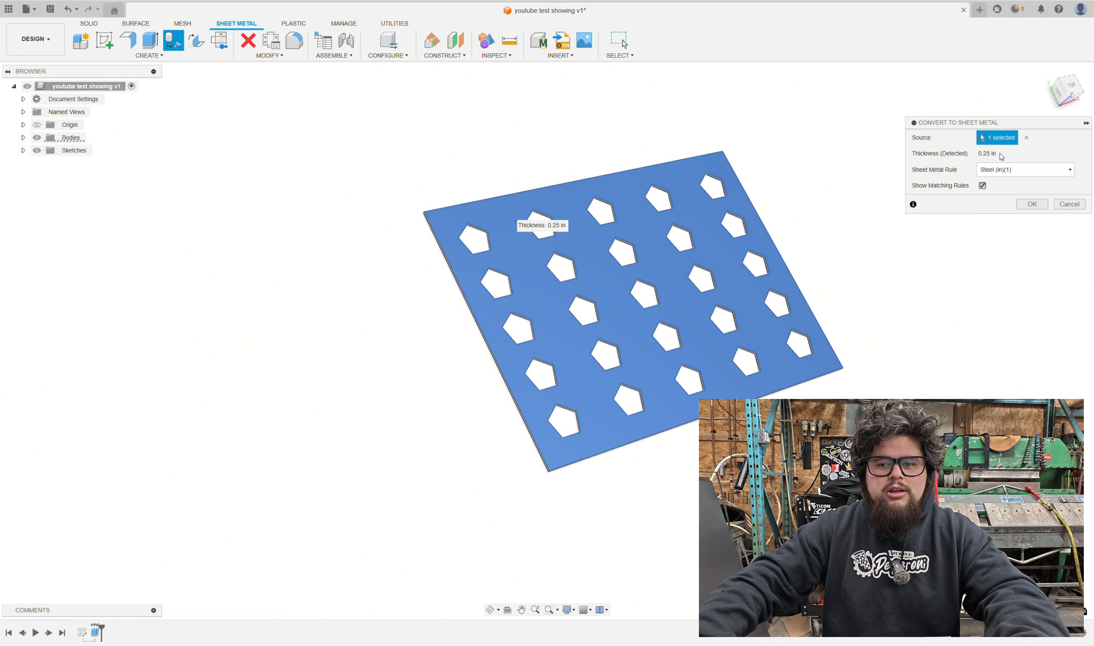
click(1028, 204)
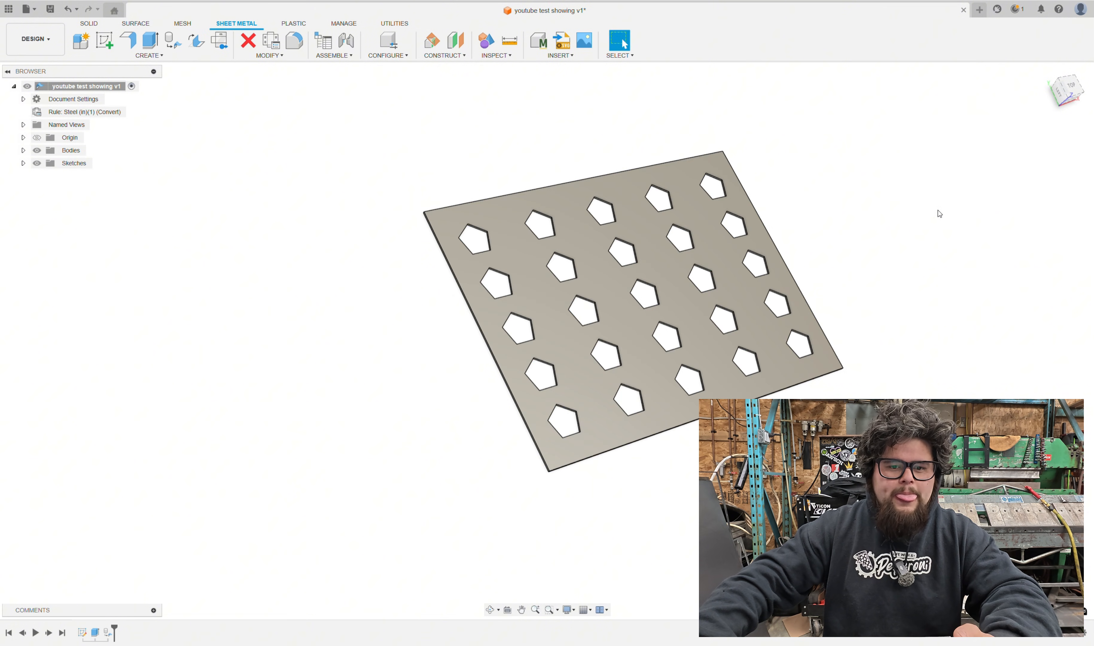
On the plate's top face, sketch a straight line between the second and third pentagon columns, joining both long edges, and finish the sketch
shift+middle_drag(863, 250, 733, 241)
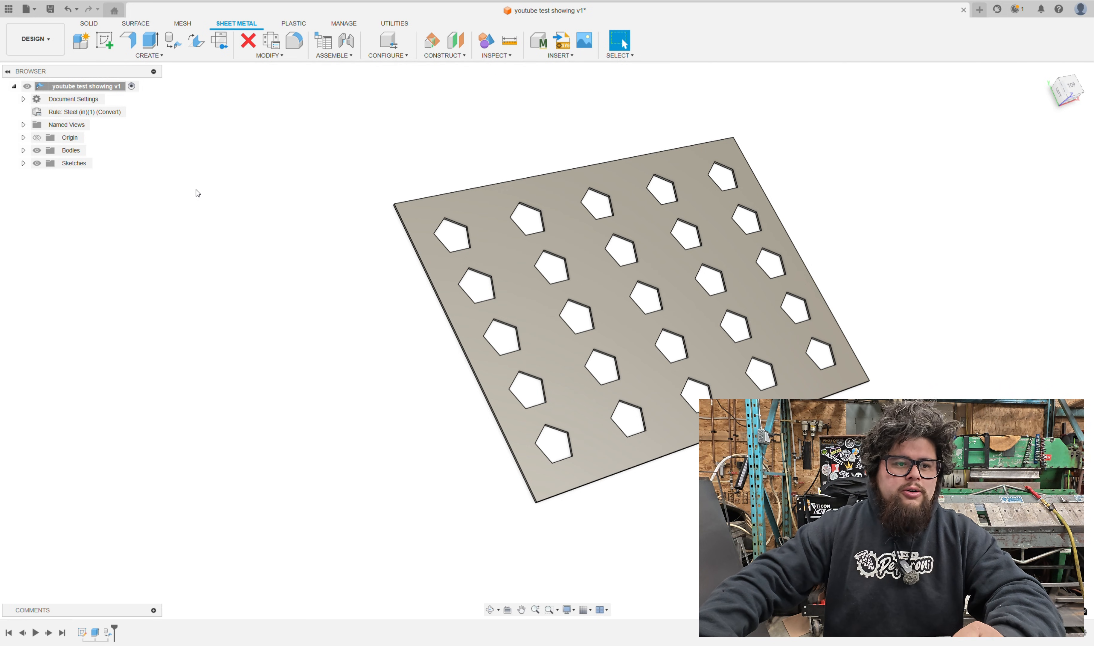
scroll(196, 189, up, 2)
scroll(195, 189, up, 1)
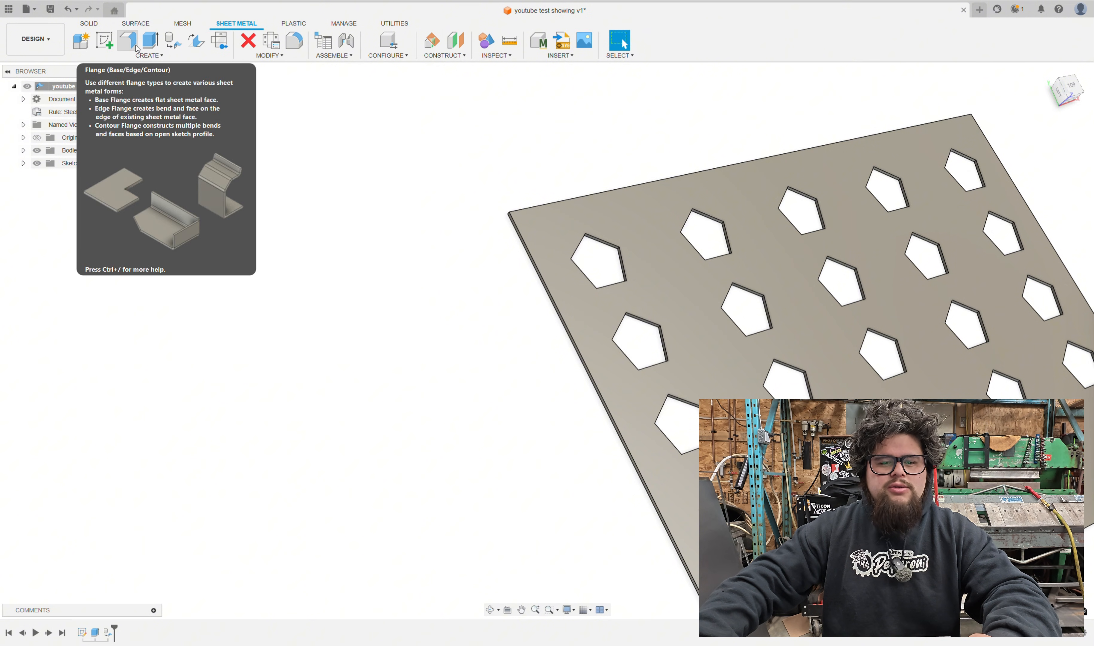
scroll(258, 121, down, 2)
middle_drag(258, 121, 249, 167)
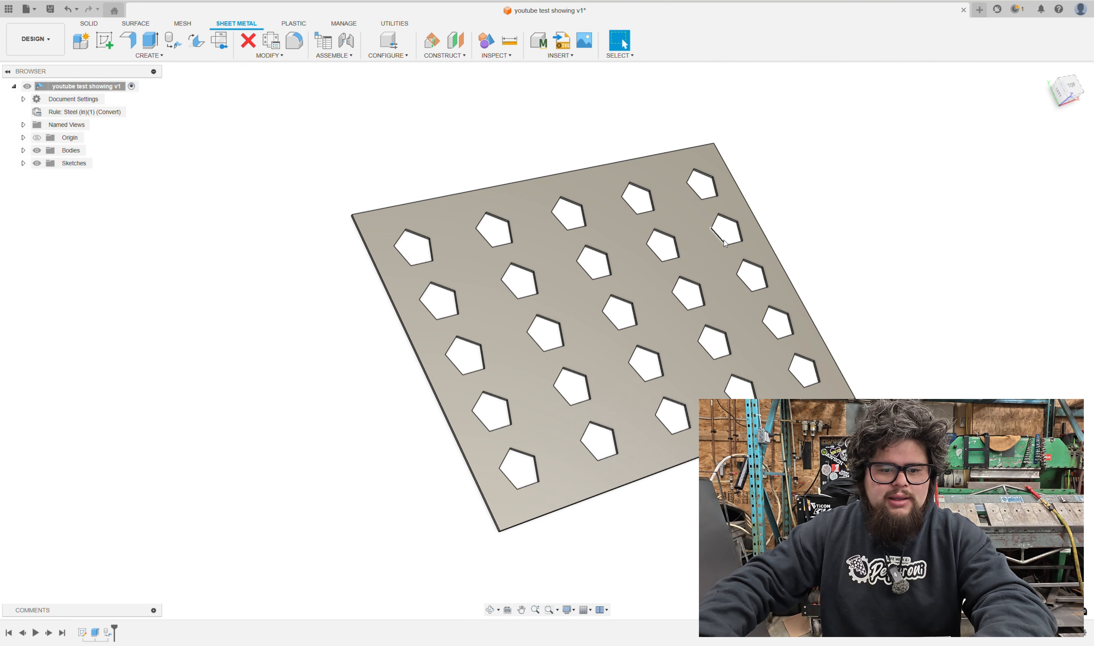
shift+middle_drag(720, 237, 557, 279)
click(557, 277)
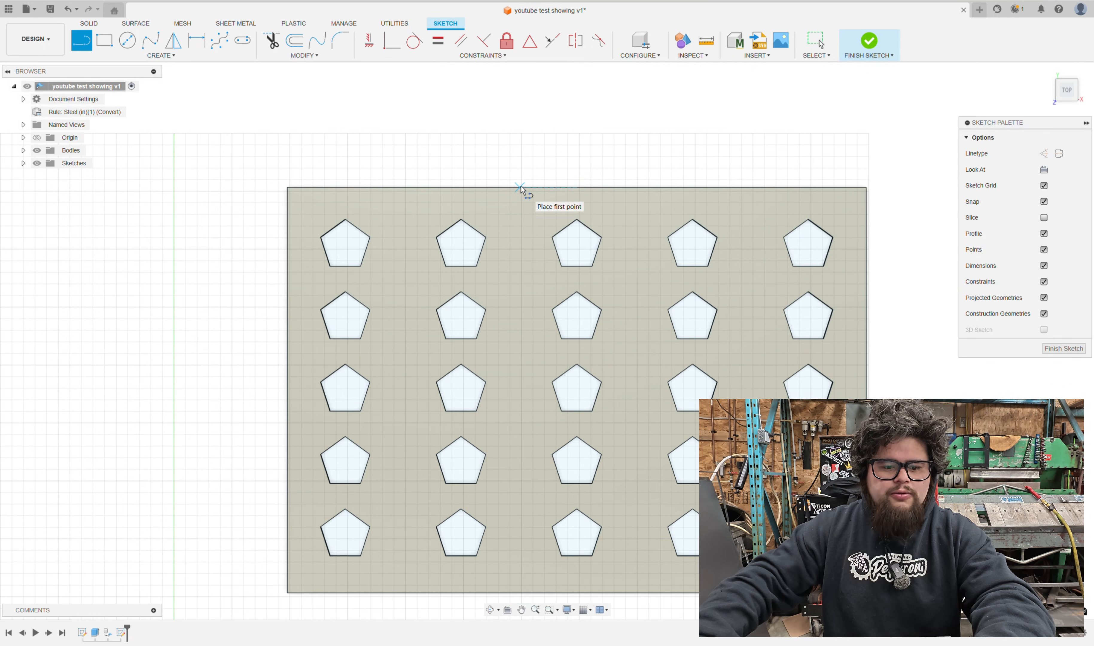
click(524, 187)
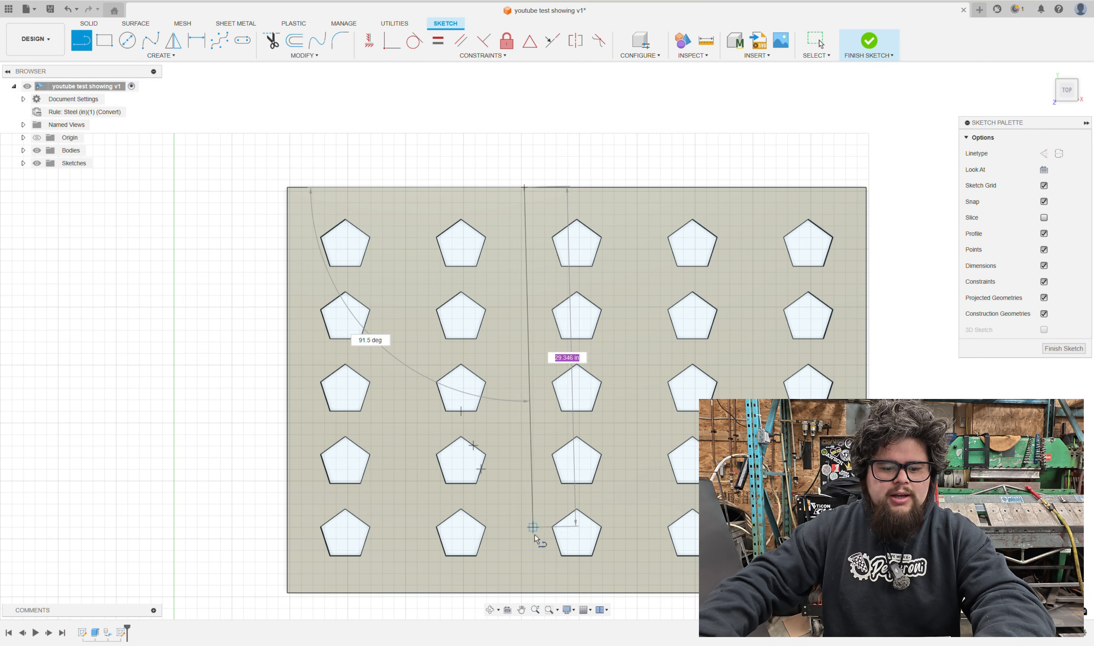
click(524, 593)
scroll(524, 593, down, 2)
key(Escape)
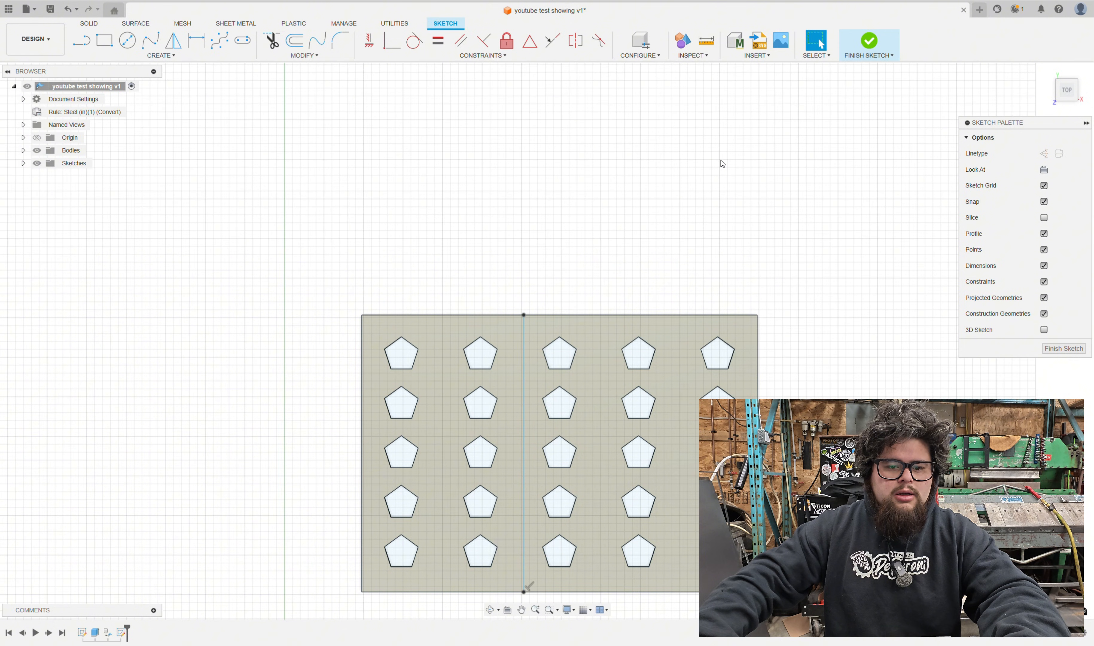
click(873, 44)
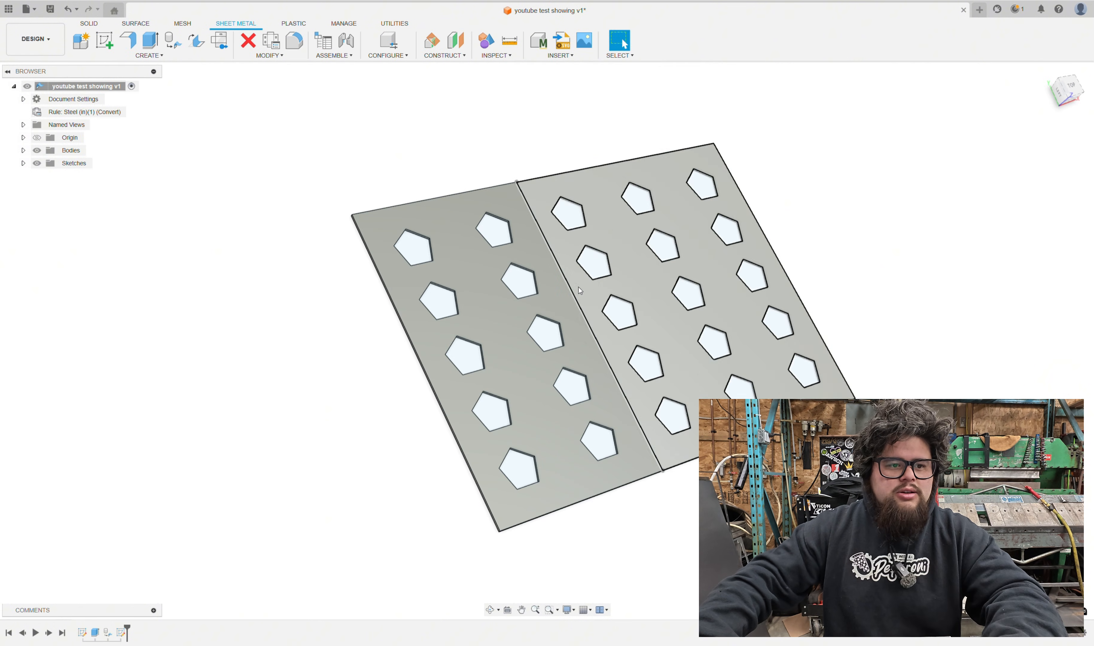
Try a 90-degree bend of the plate along the sketched line, keeping the three-column side stationary
click(193, 42)
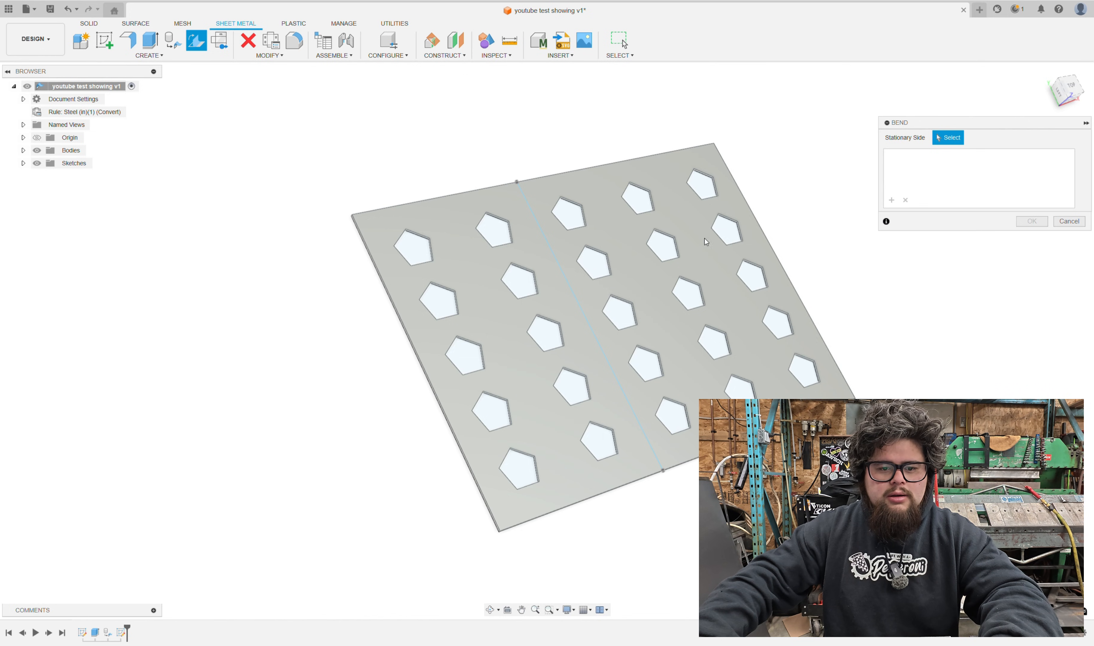
click(615, 229)
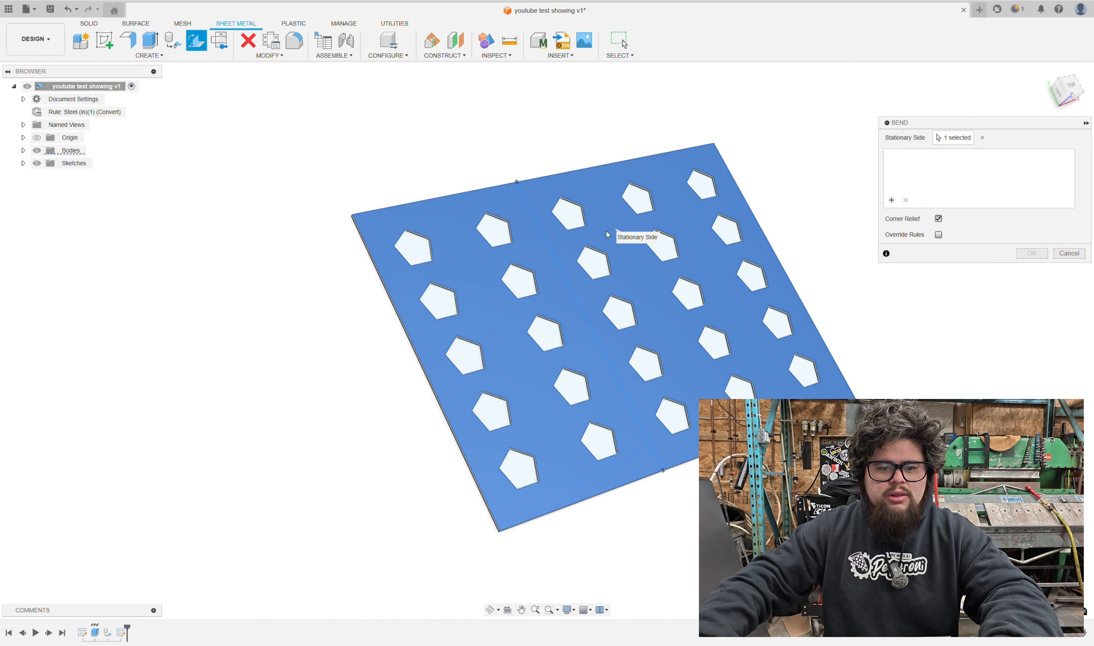
click(558, 265)
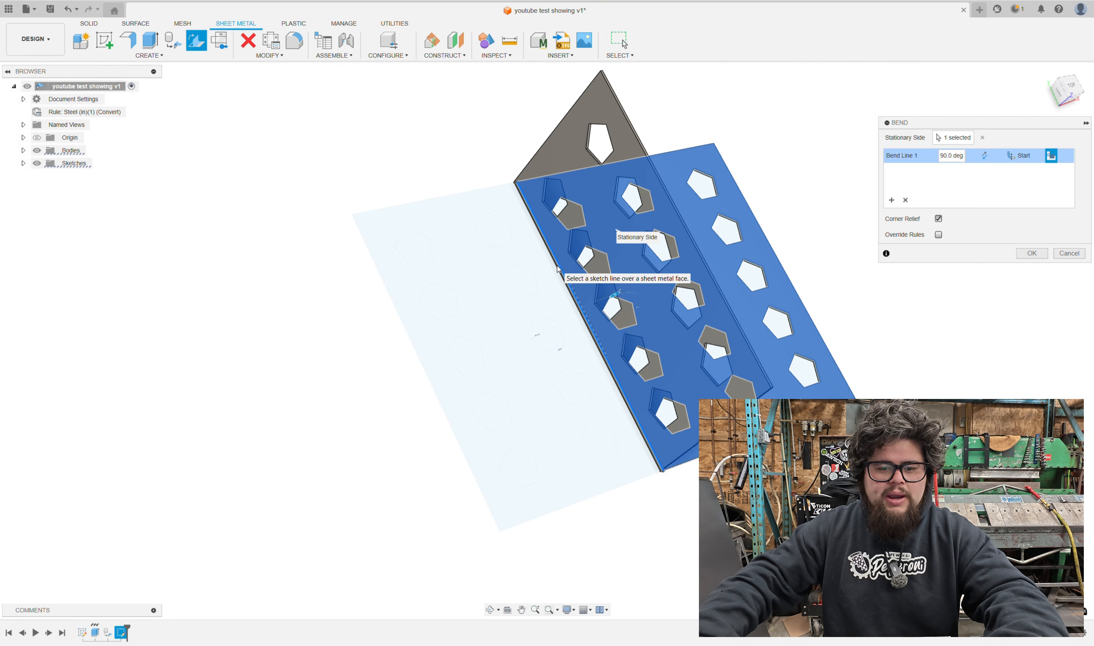
scroll(558, 265, down, 2)
shift+middle_drag(747, 394, 579, 334)
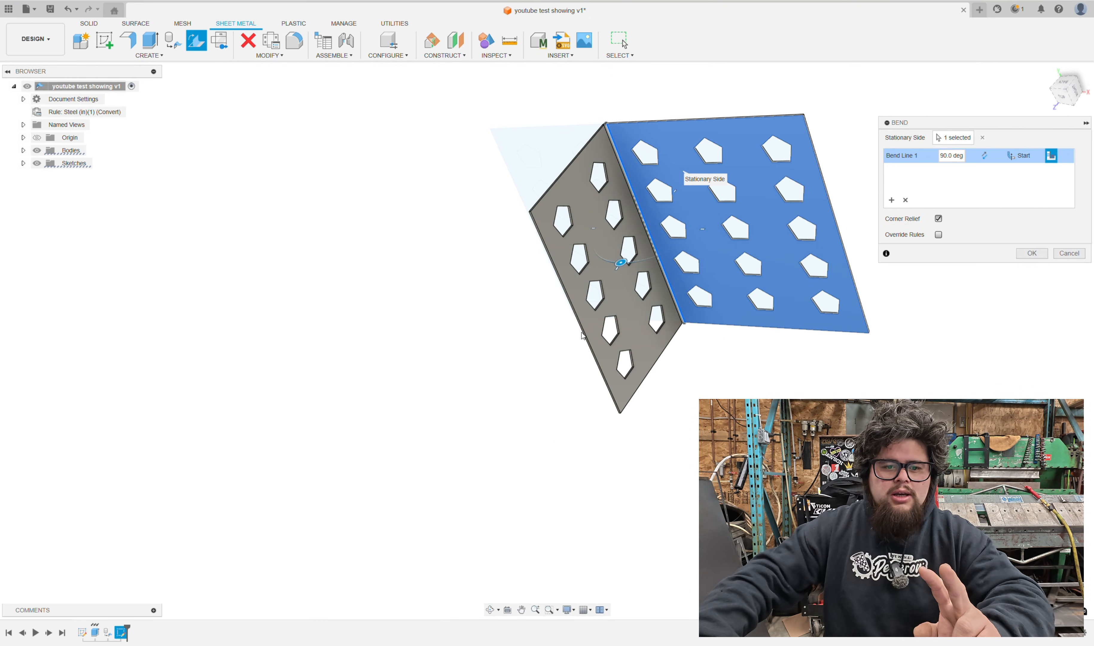
middle_drag(693, 387, 672, 426)
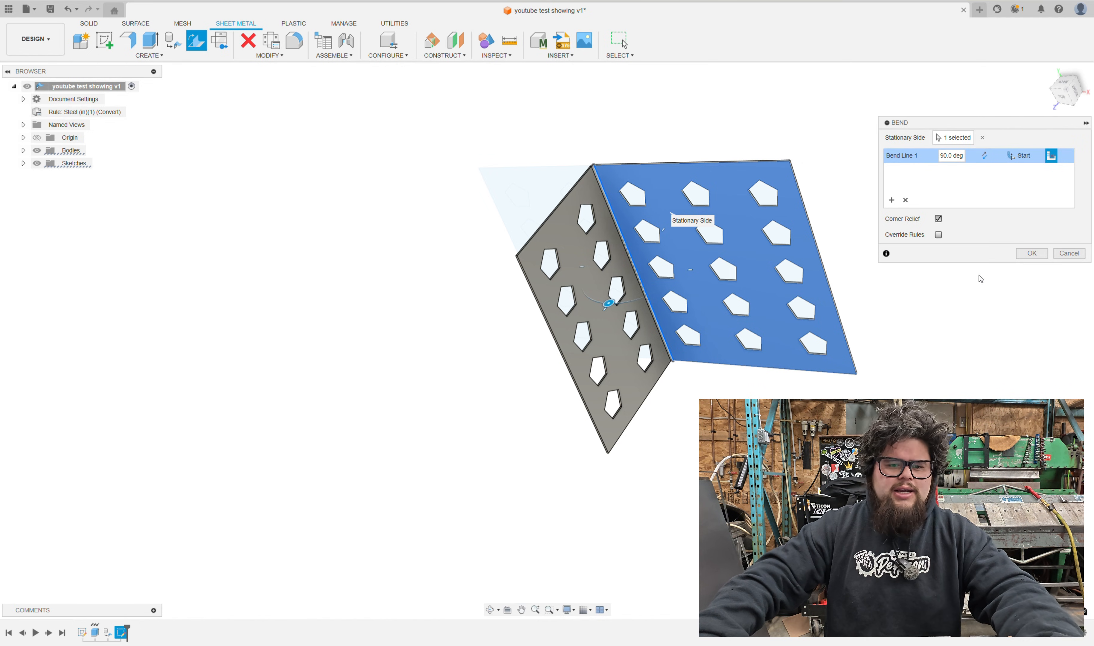
click(1065, 253)
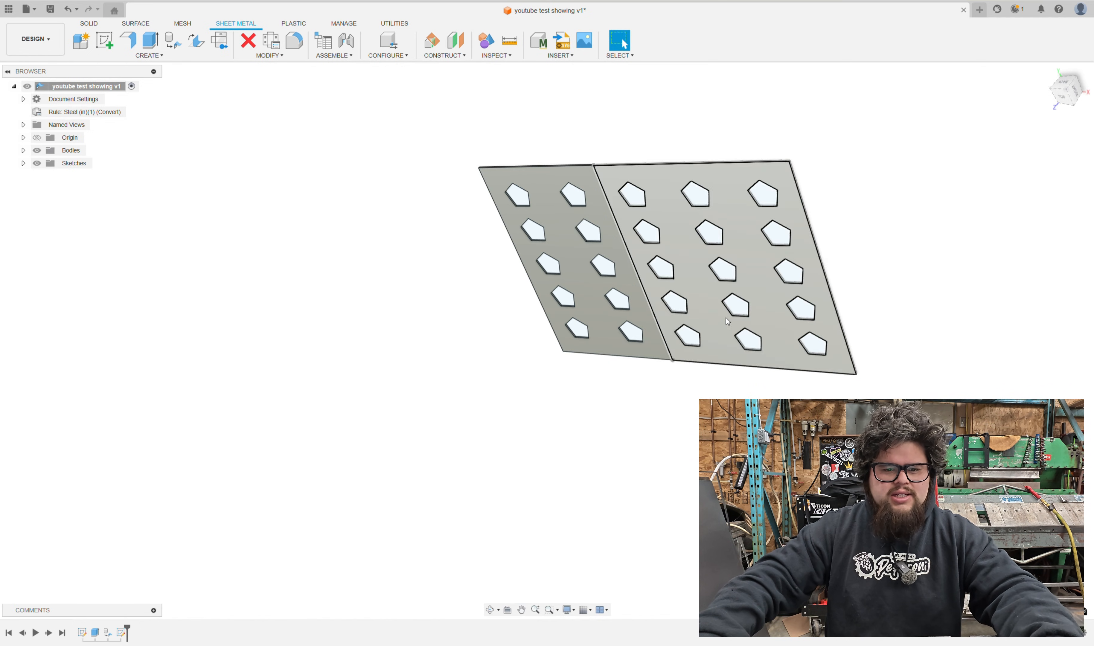
Undo the bend line sketched on the plate's top face
key(ctrl+z)
scroll(573, 311, down, 1)
middle_drag(574, 310, 436, 457)
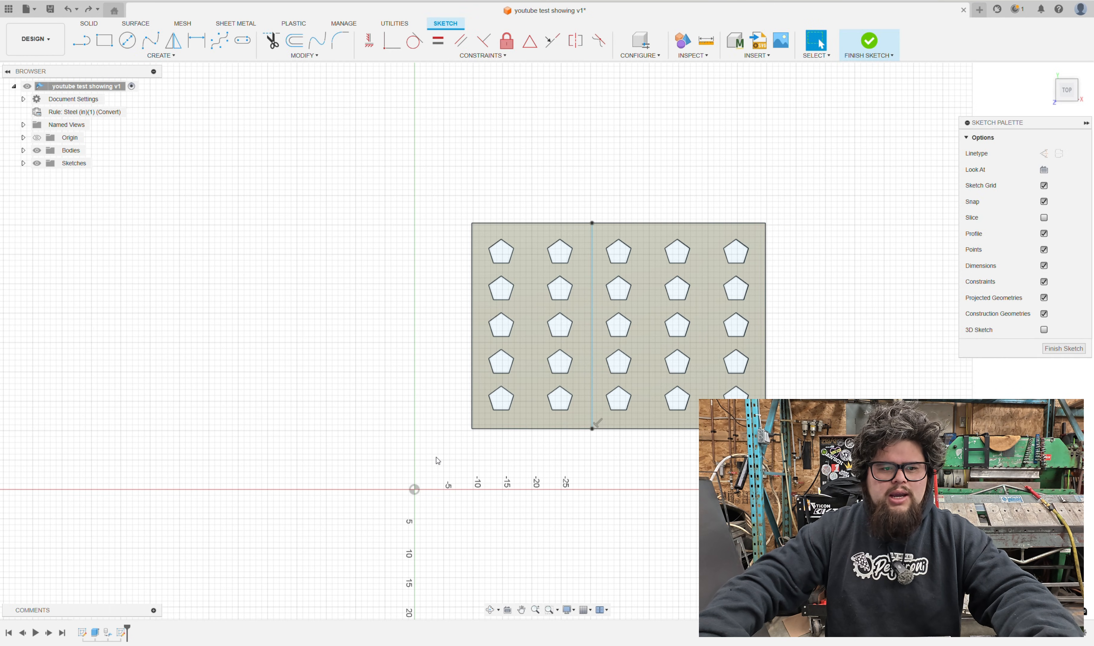
key(ctrl+z)
scroll(416, 231, up, 2)
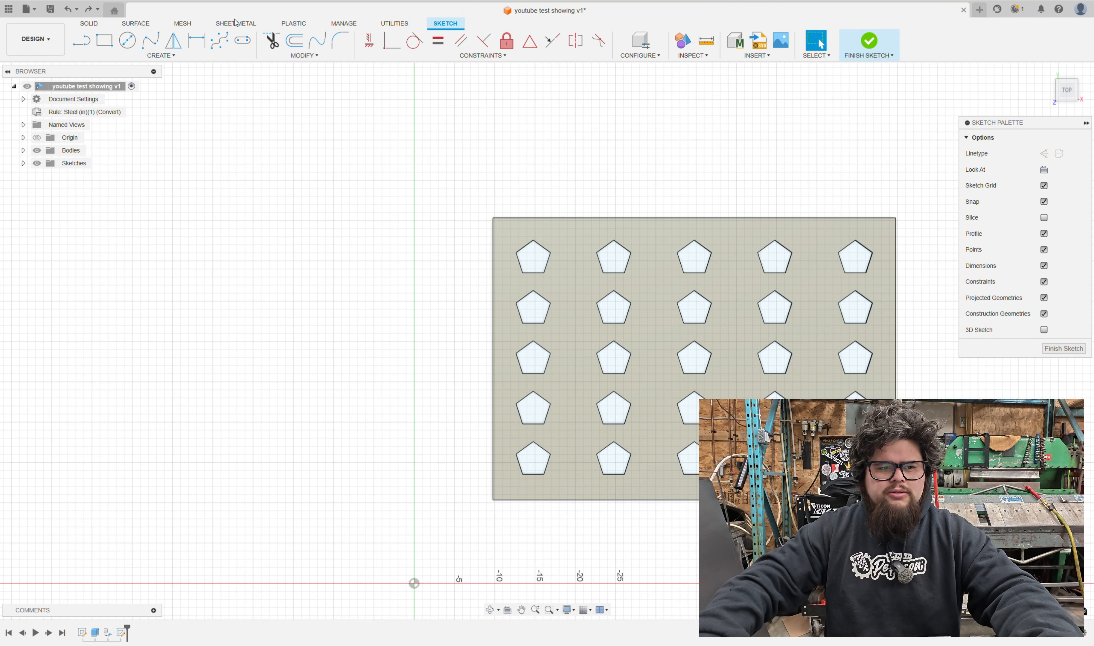
Add full-edge, mitered flanges 20 in high at 90 degrees along the plate's short edge and the adjoining long edge
click(234, 23)
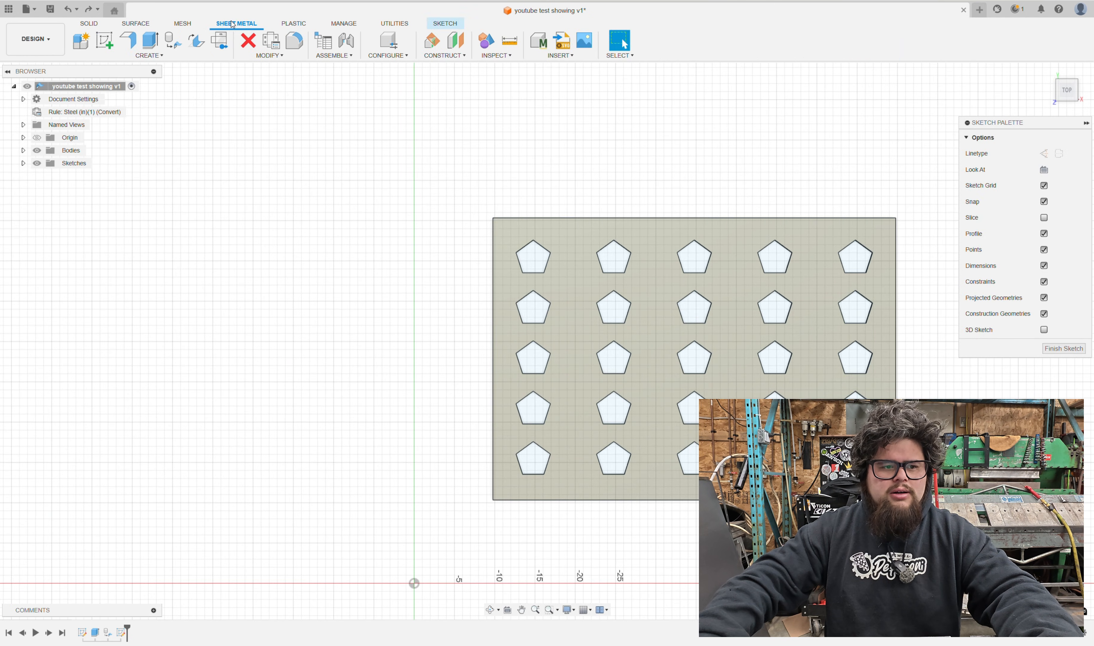
click(129, 41)
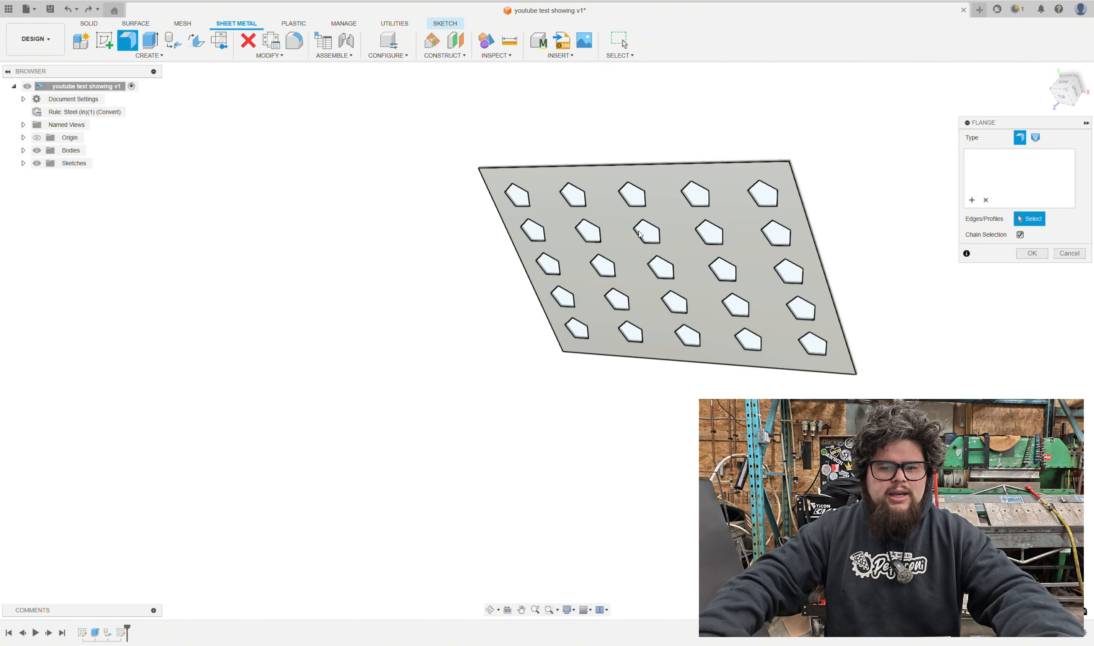
shift+middle_drag(662, 267, 467, 341)
scroll(520, 322, up, 8)
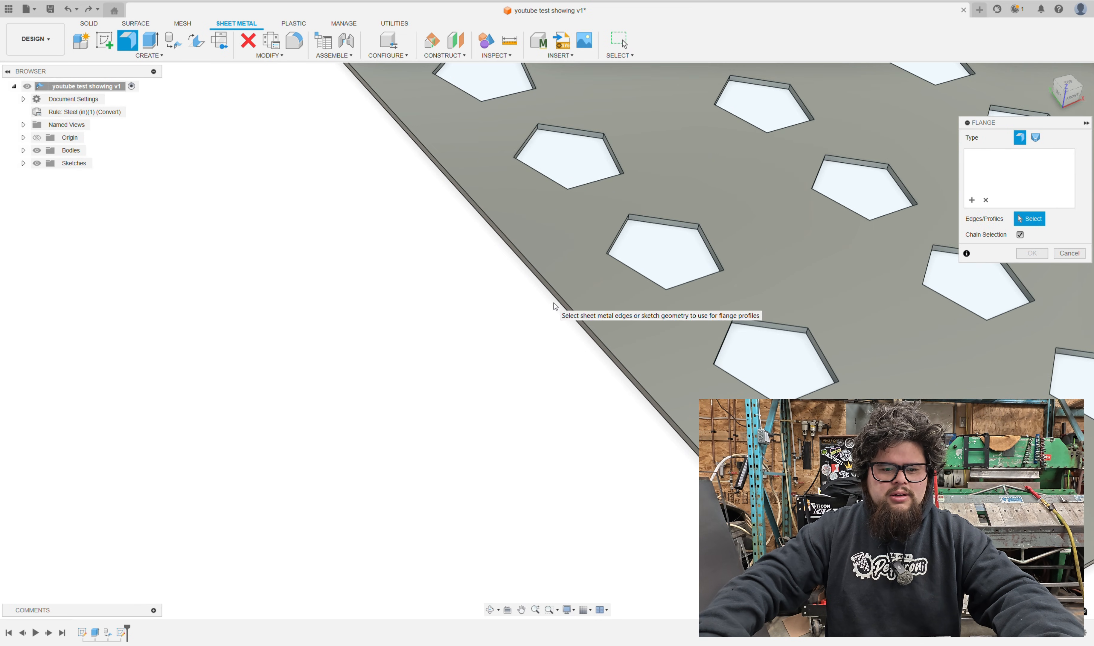
click(555, 307)
scroll(555, 306, down, 5)
shift+middle_drag(554, 306, 755, 327)
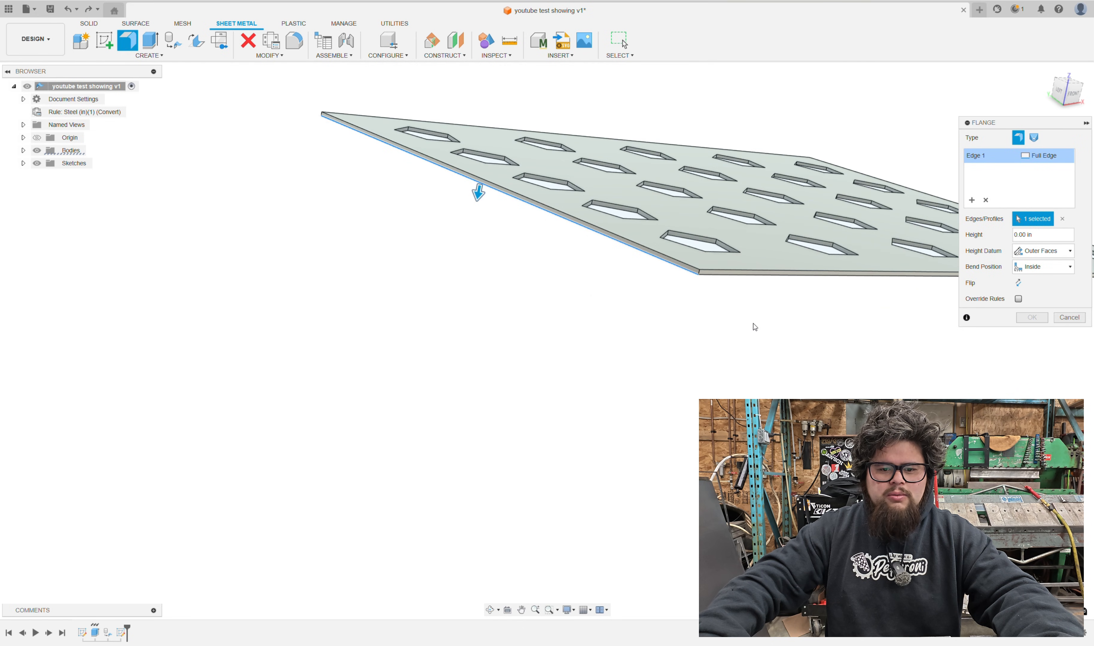
click(781, 276)
shift+middle_drag(787, 301, 708, 324)
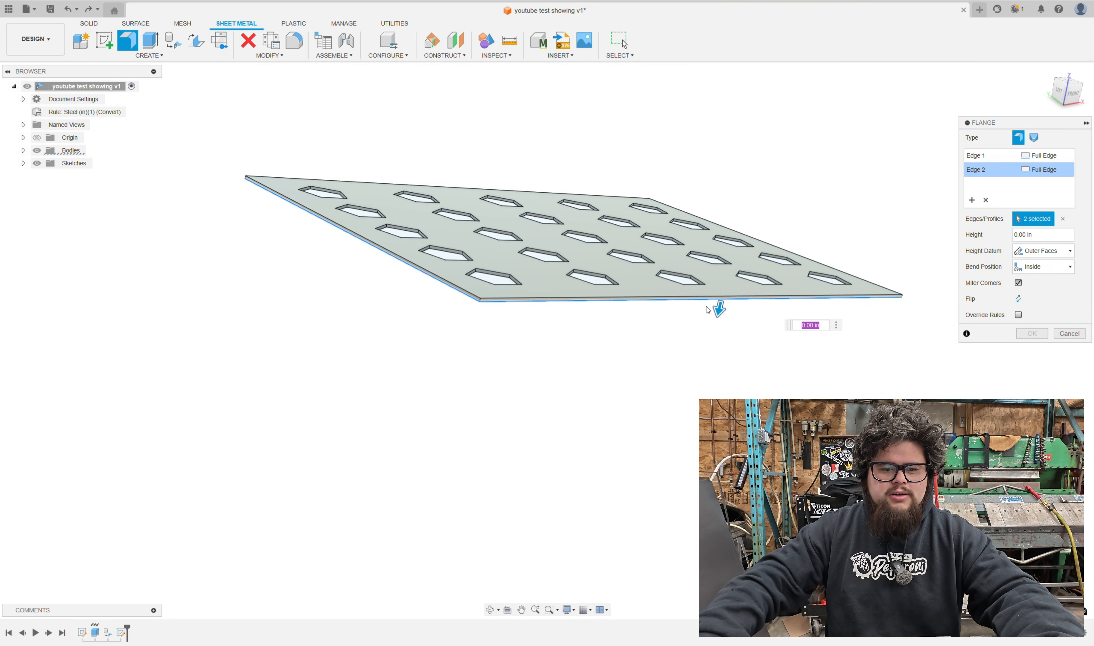
drag(718, 310, 677, 536)
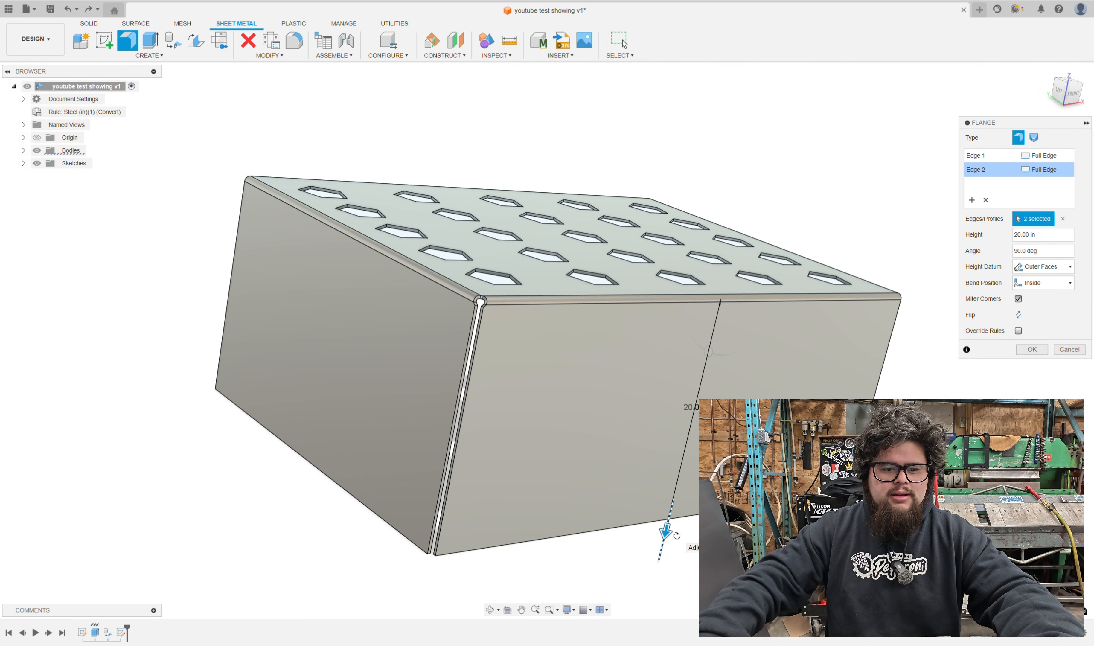
scroll(500, 334, up, 5)
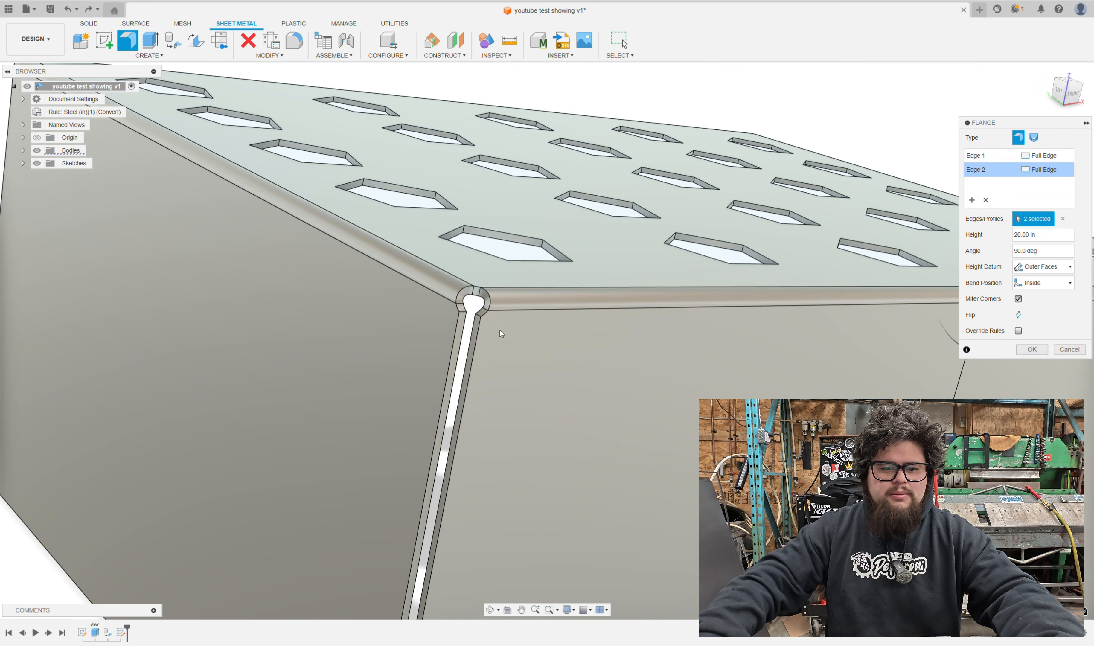
scroll(500, 334, down, 5)
shift+middle_drag(564, 352, 390, 306)
key(Return)
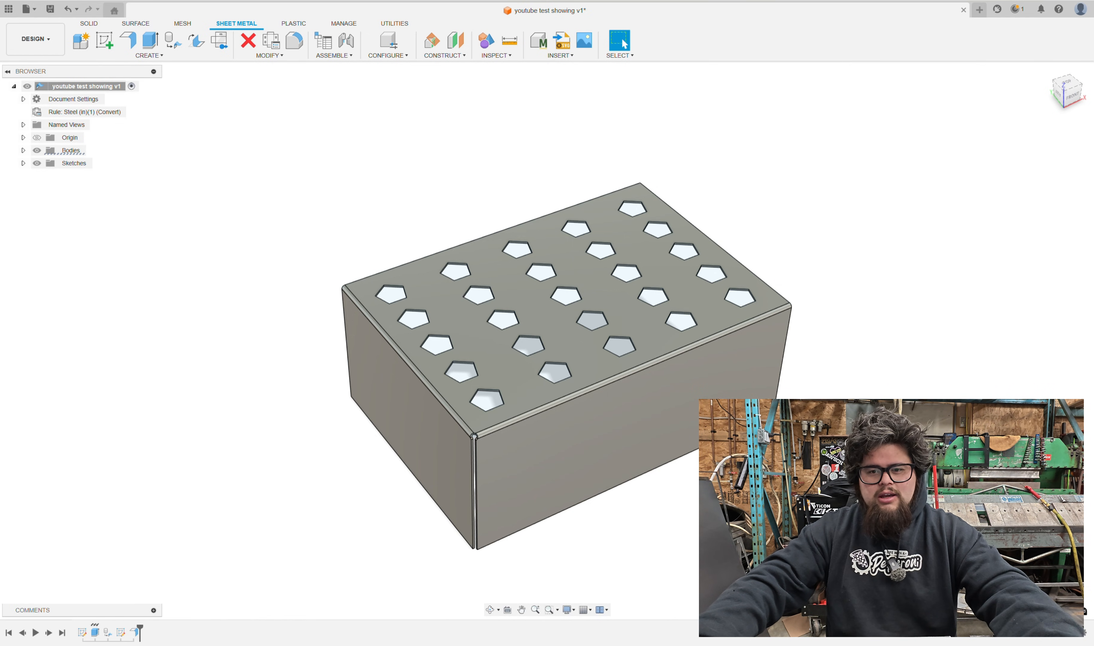
Sketch three center-diameter circles spaced across the outer face of the long flange
scroll(781, 407, down, 1)
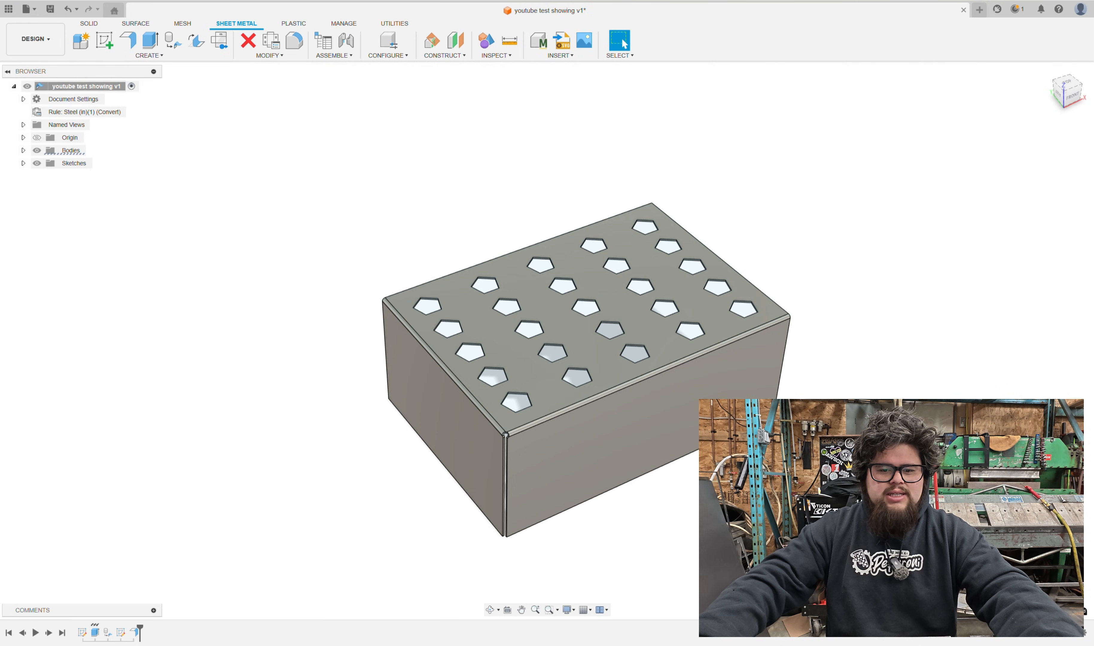
middle_drag(824, 430, 761, 360)
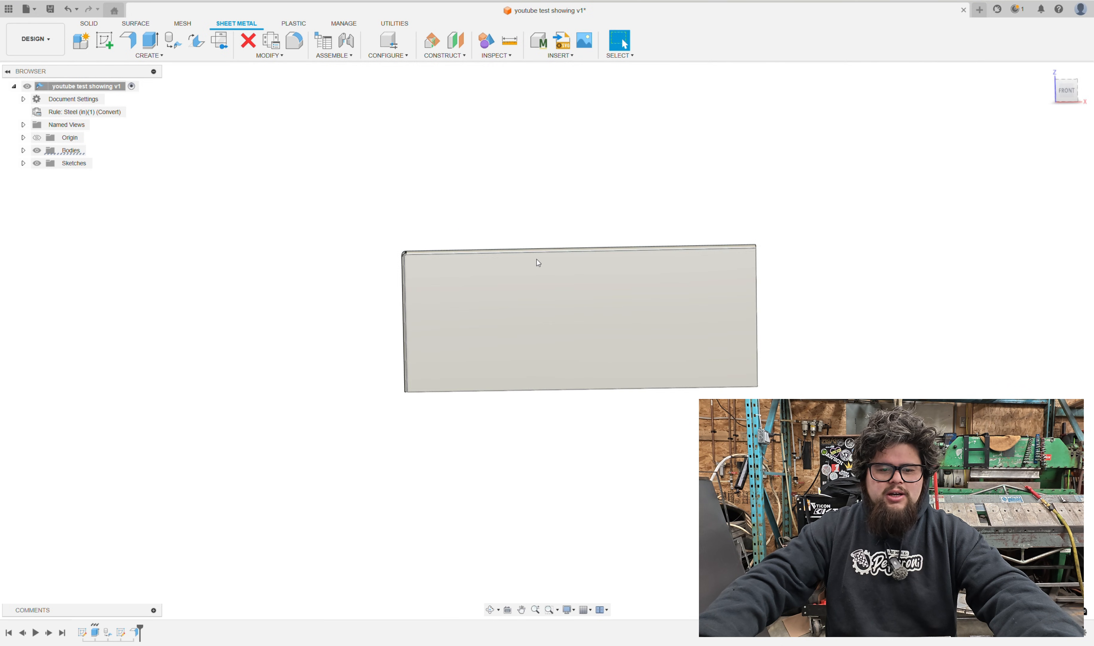
shift+middle_drag(583, 305, 786, 344)
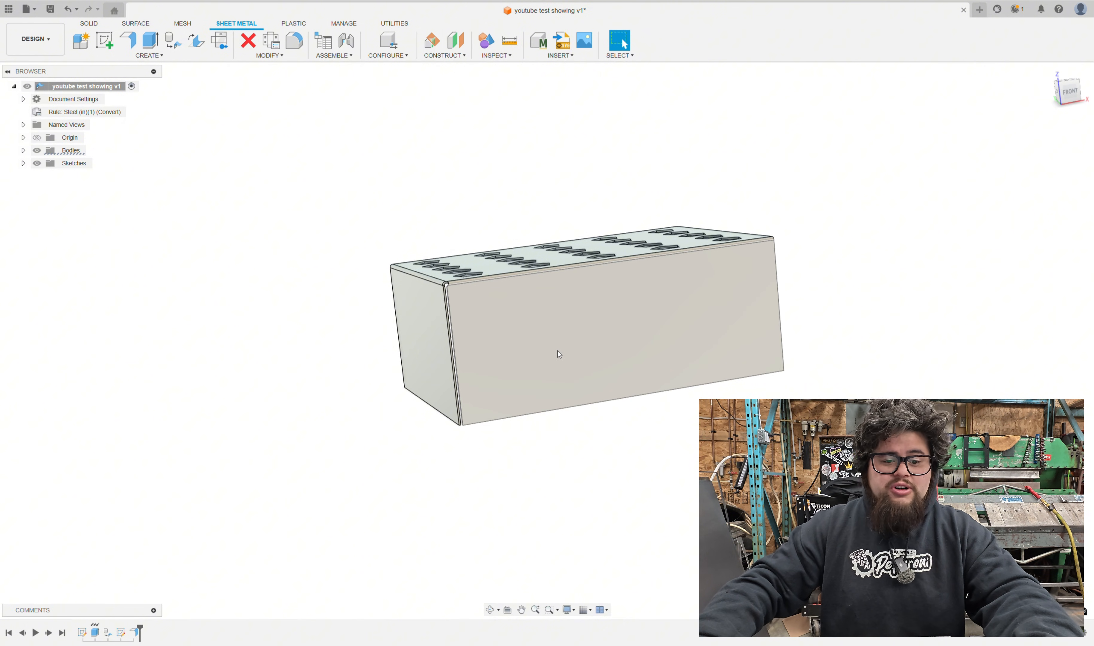
key(c)
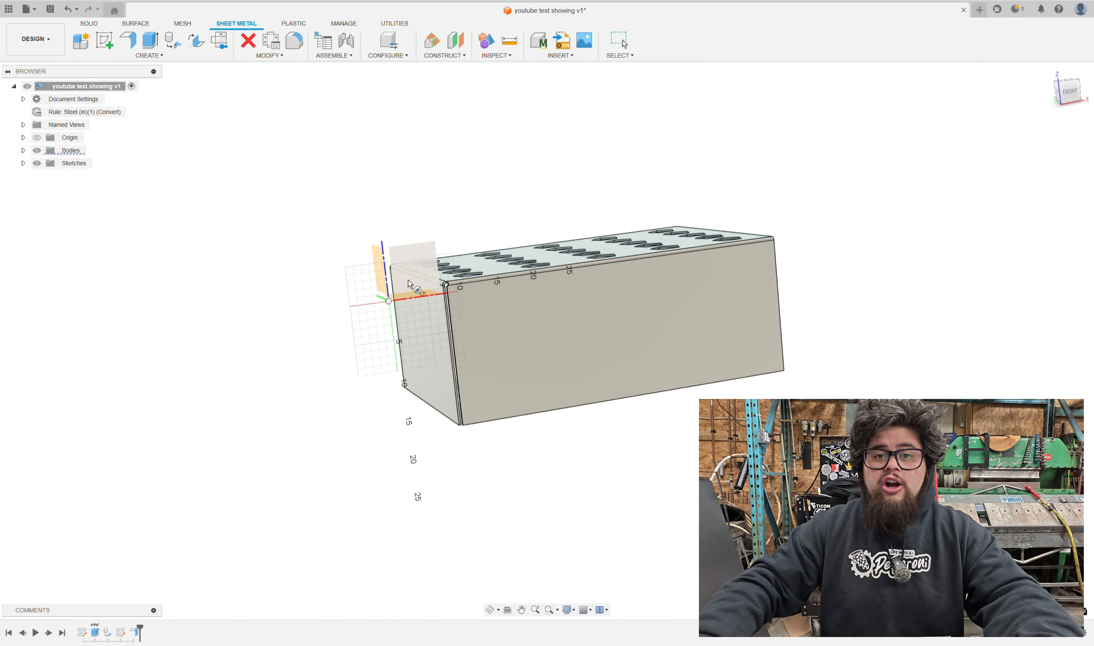
click(590, 334)
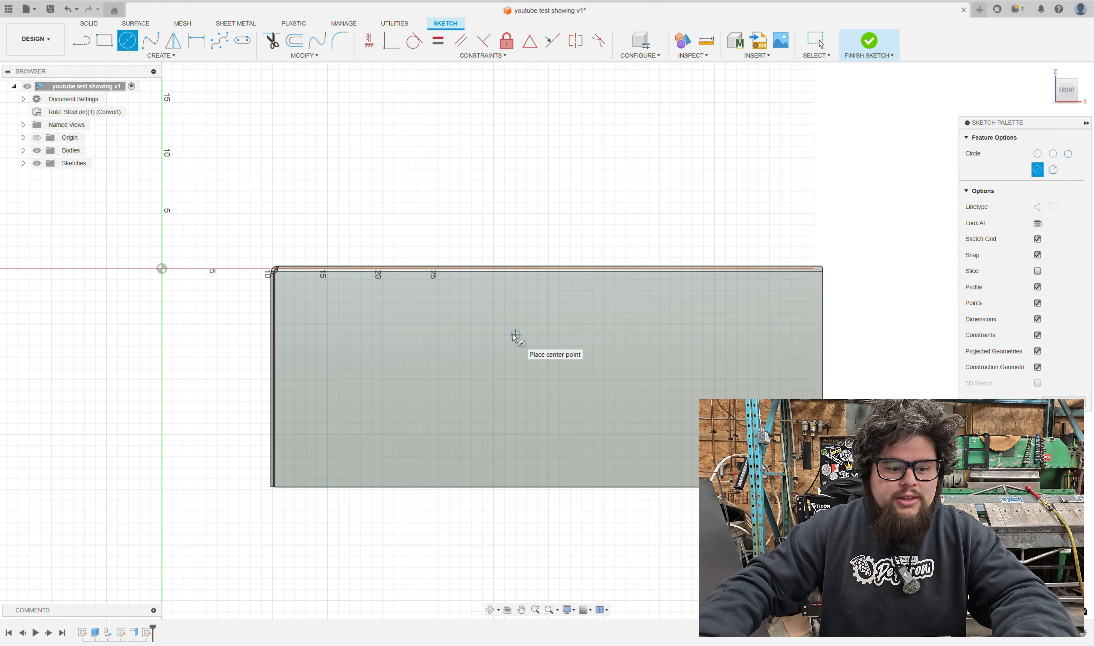
click(361, 356)
click(389, 381)
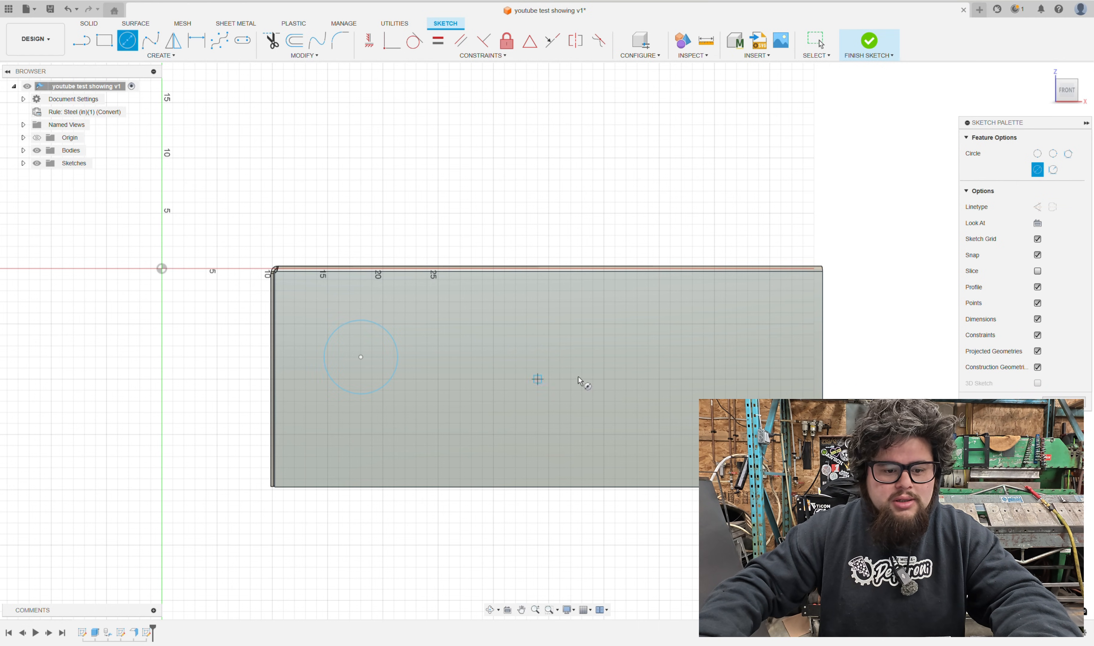
click(725, 379)
click(767, 395)
click(521, 390)
click(548, 417)
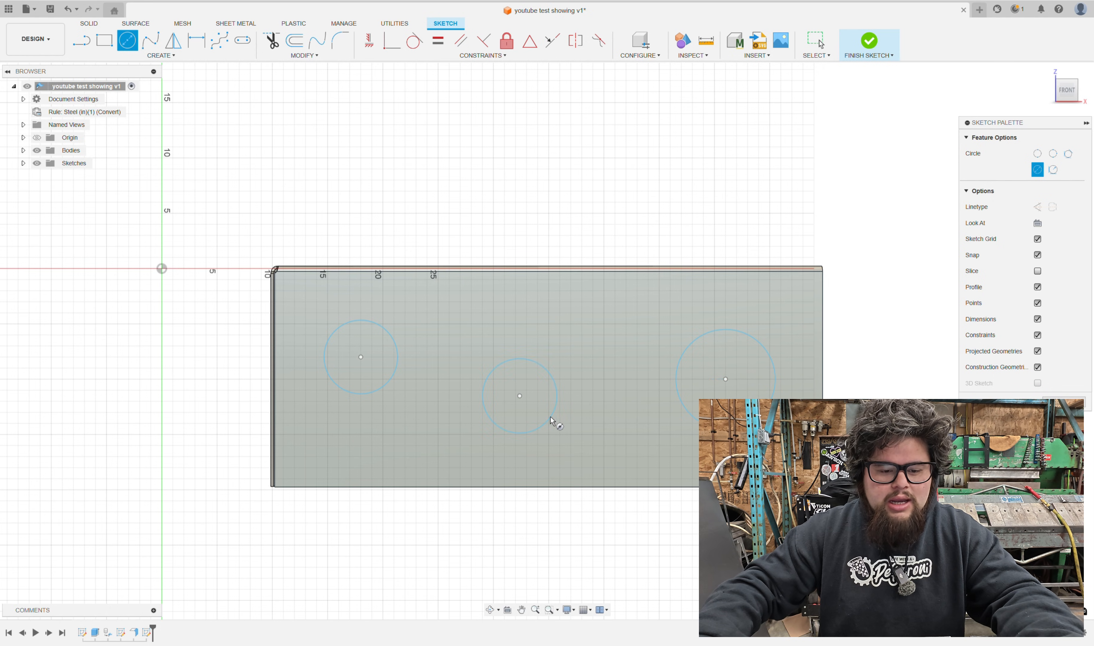
Cut the three circles through the long flange with an extrude distance of -6 in and inspect the bent part
scroll(554, 422, down, 2)
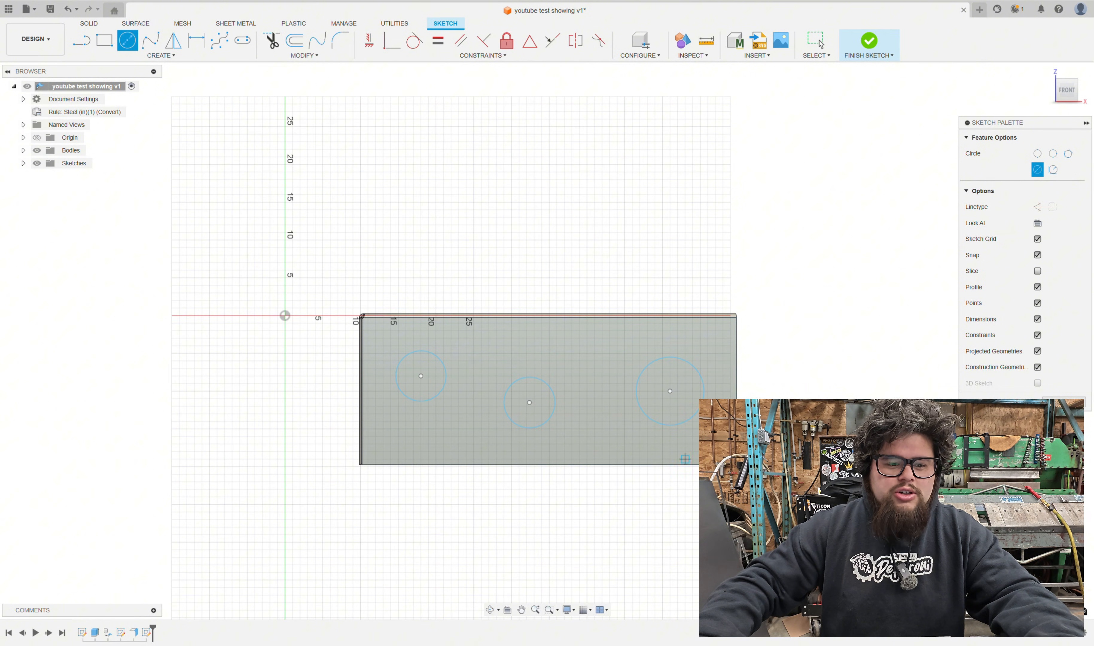
shift+middle_drag(566, 452, 532, 444)
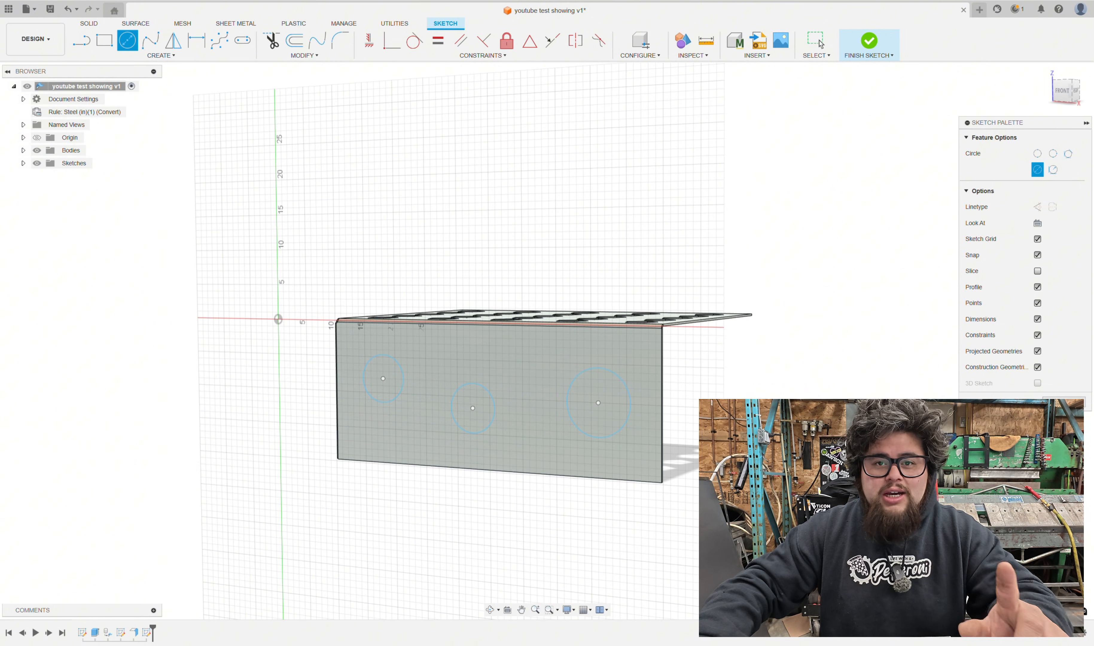
key(e)
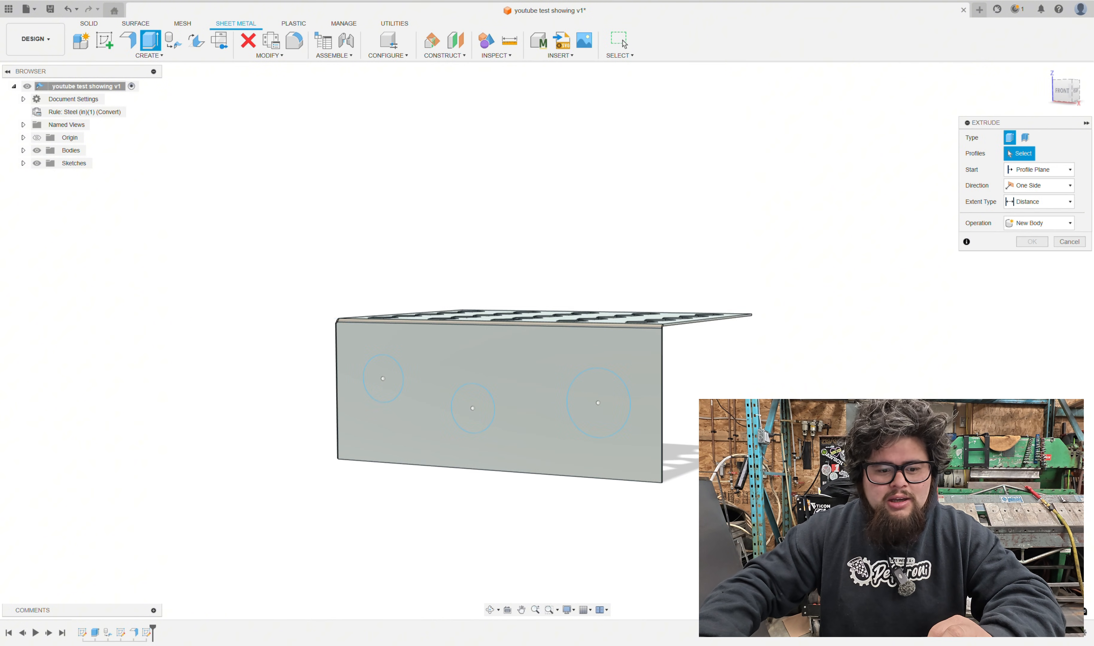
click(623, 391)
click(461, 400)
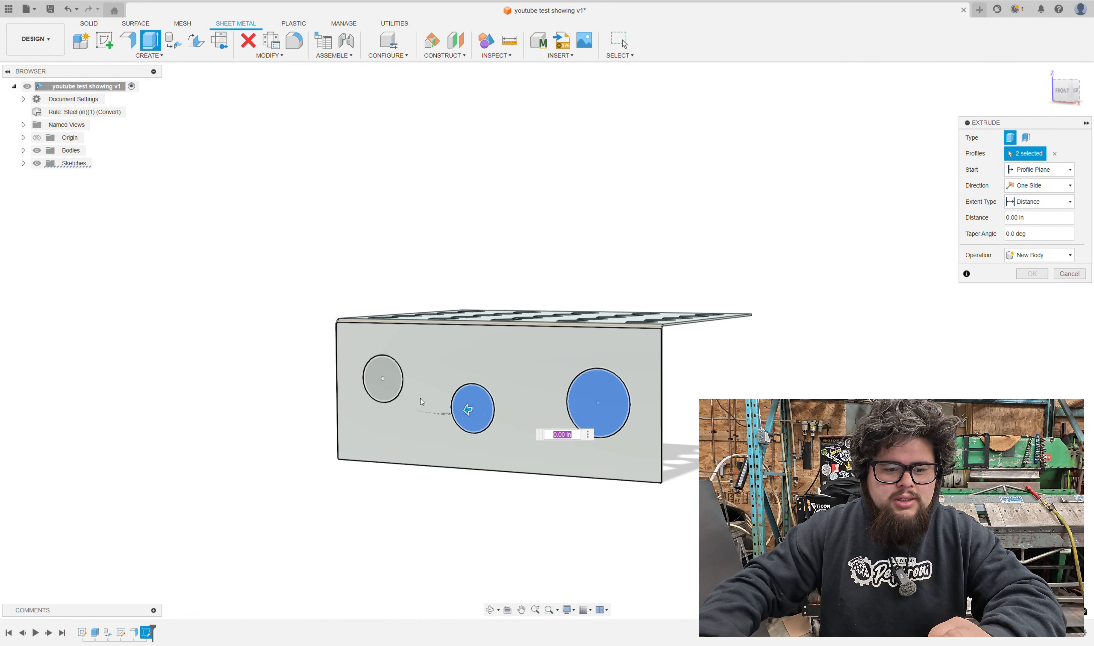
click(384, 380)
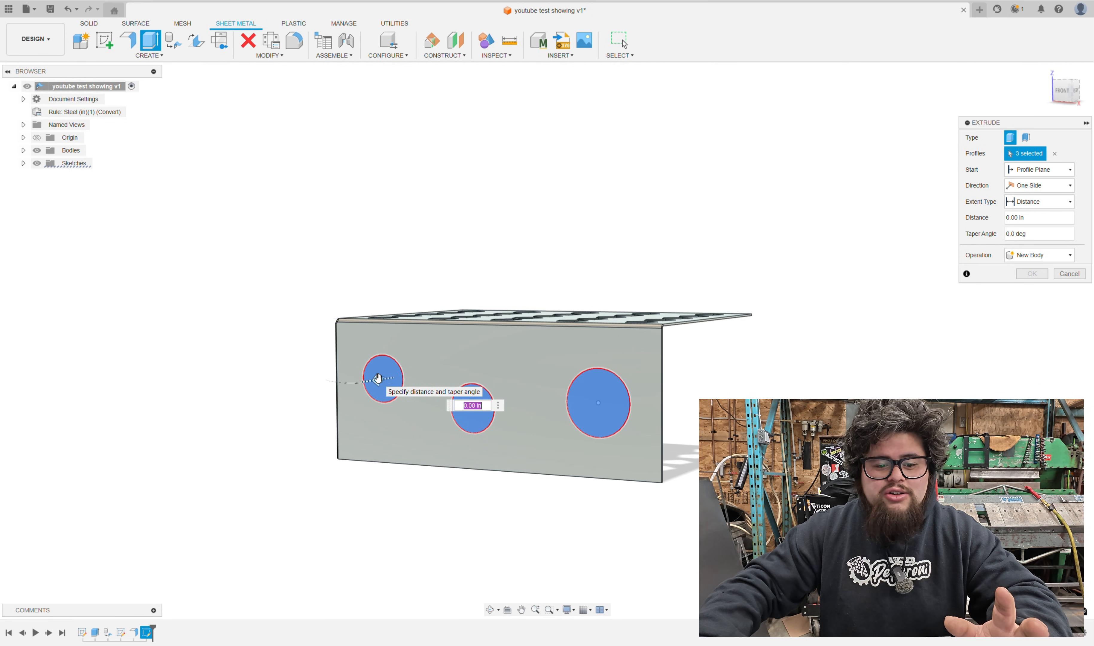
text(-6)
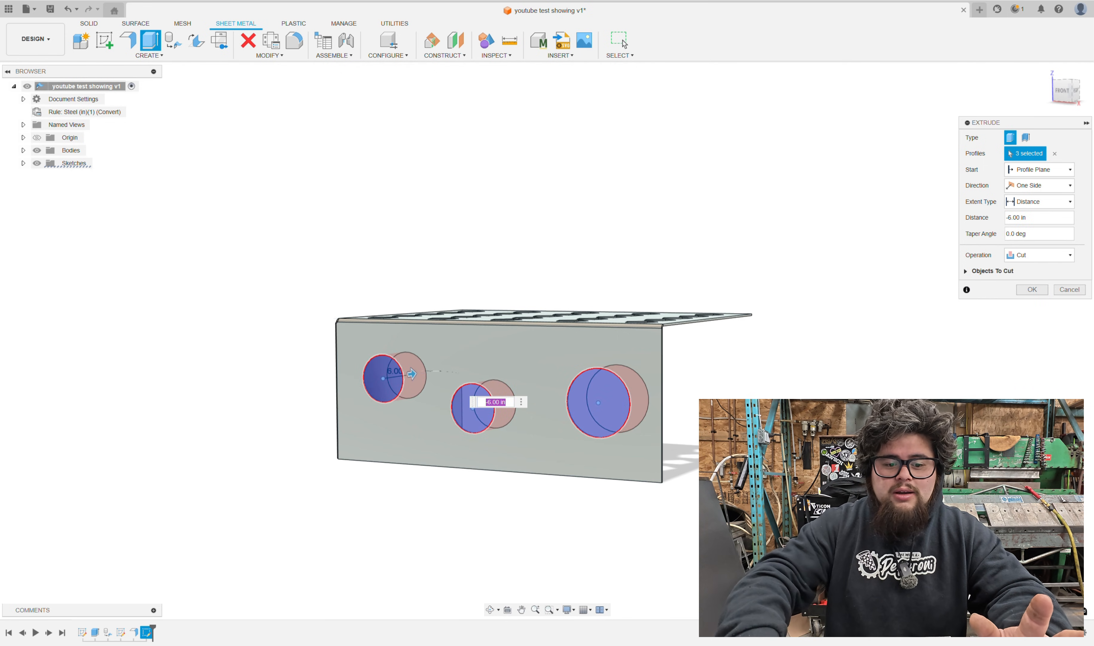
key(Return)
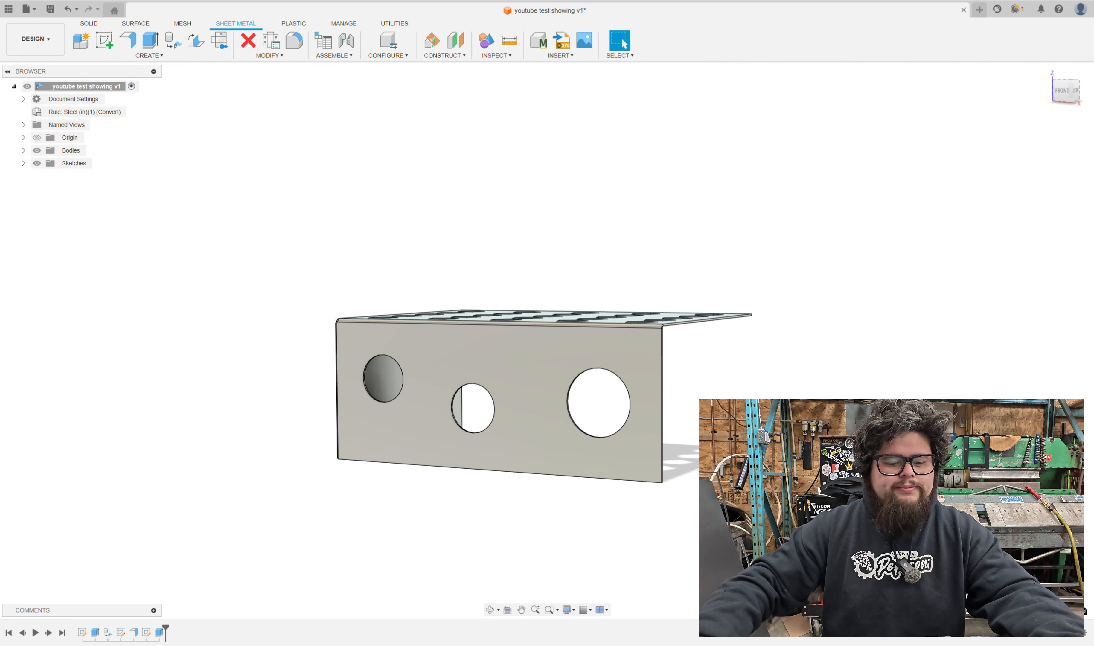
shift+middle_drag(577, 367, 643, 326)
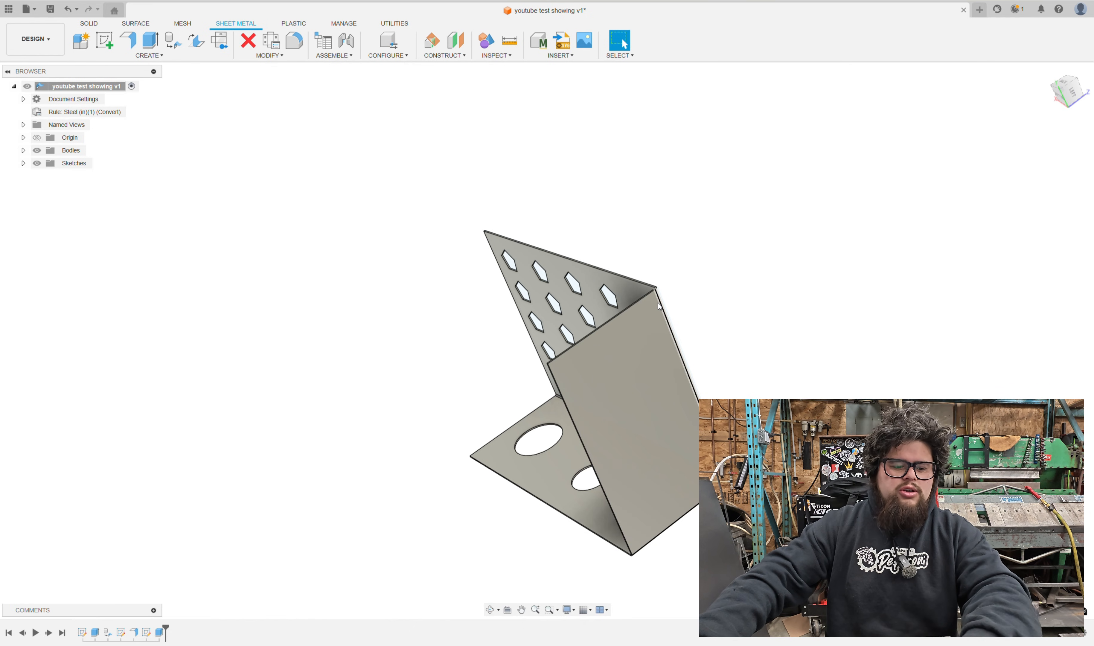
shift+middle_drag(734, 291, 629, 289)
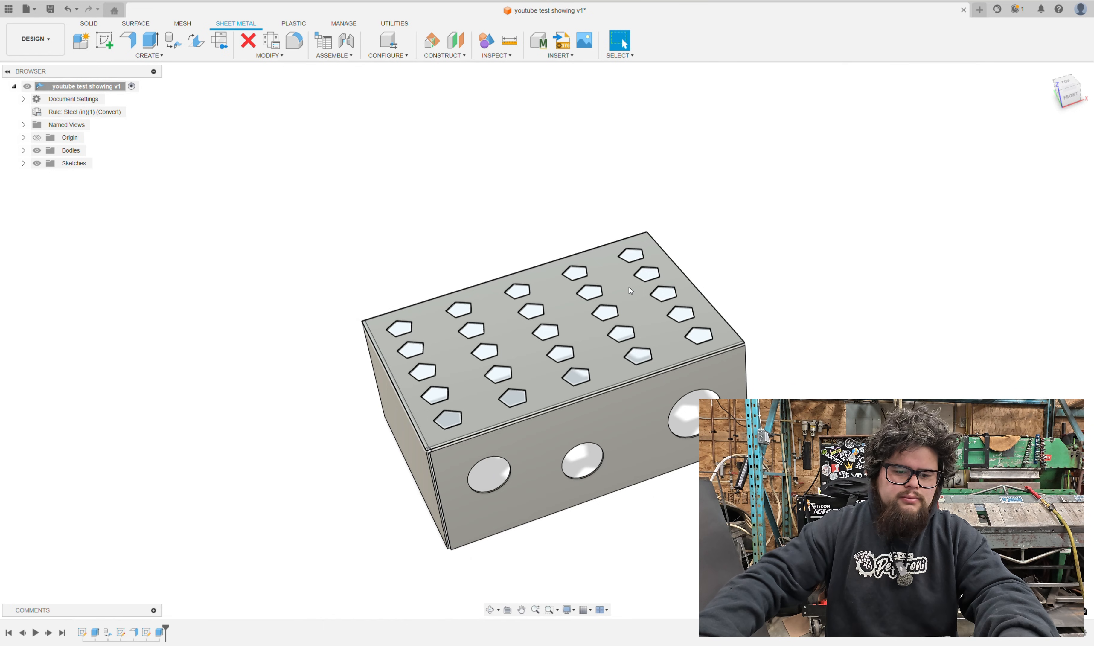
Return to the initial sketch and delete all its geometry, including the pentagon-patterned rectangle and the smaller rectangle with the curve
click(606, 283)
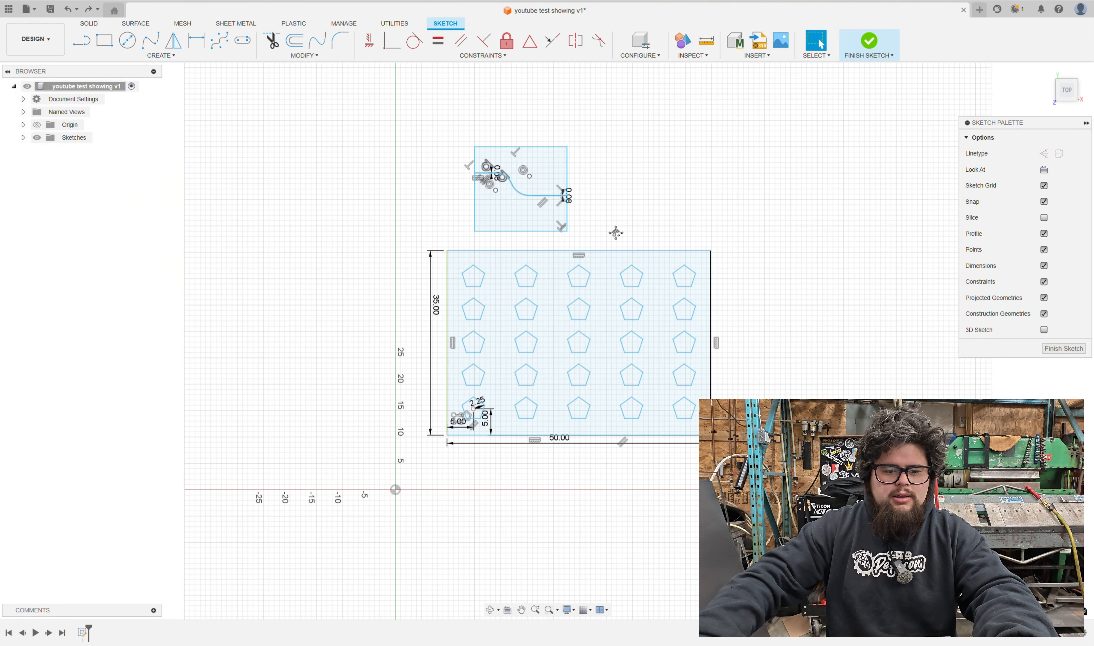
drag(227, 153, 797, 572)
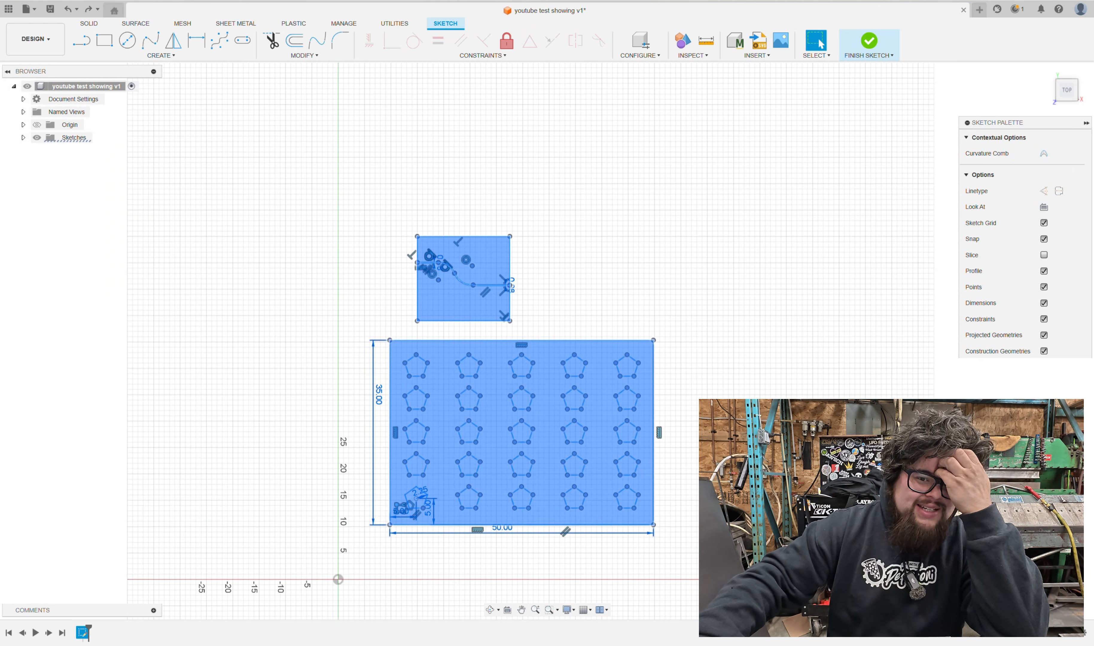
key(Delete)
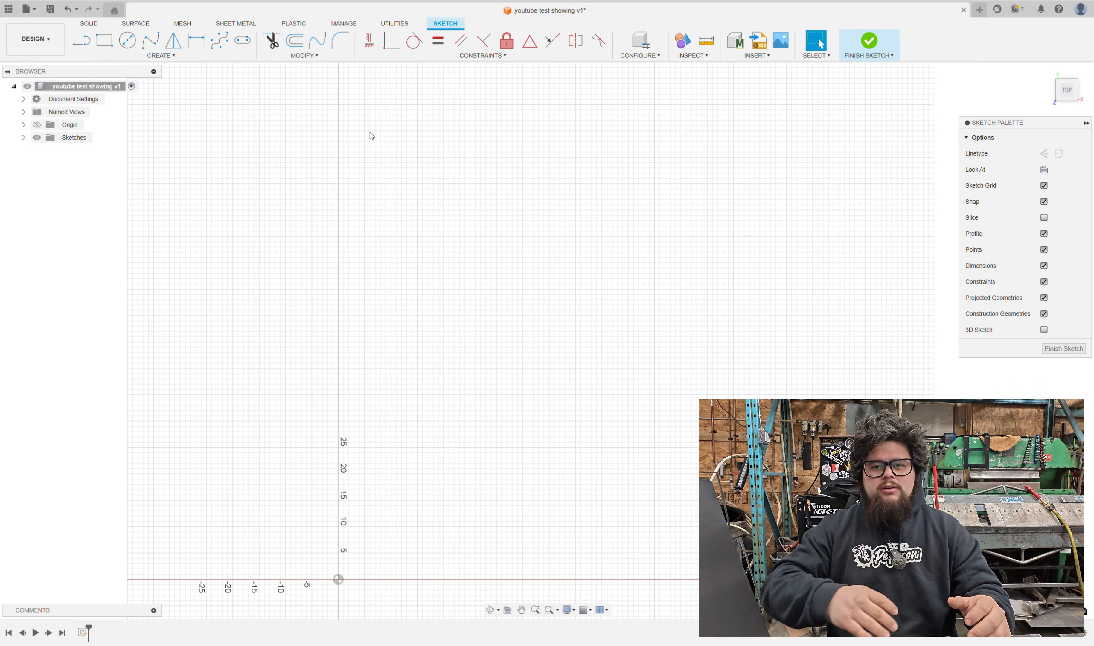
Insert the downloaded cardboard template photo PXL_20251008_153703994 from the computer as a canvas on the horizontal plane at its default settings
click(782, 42)
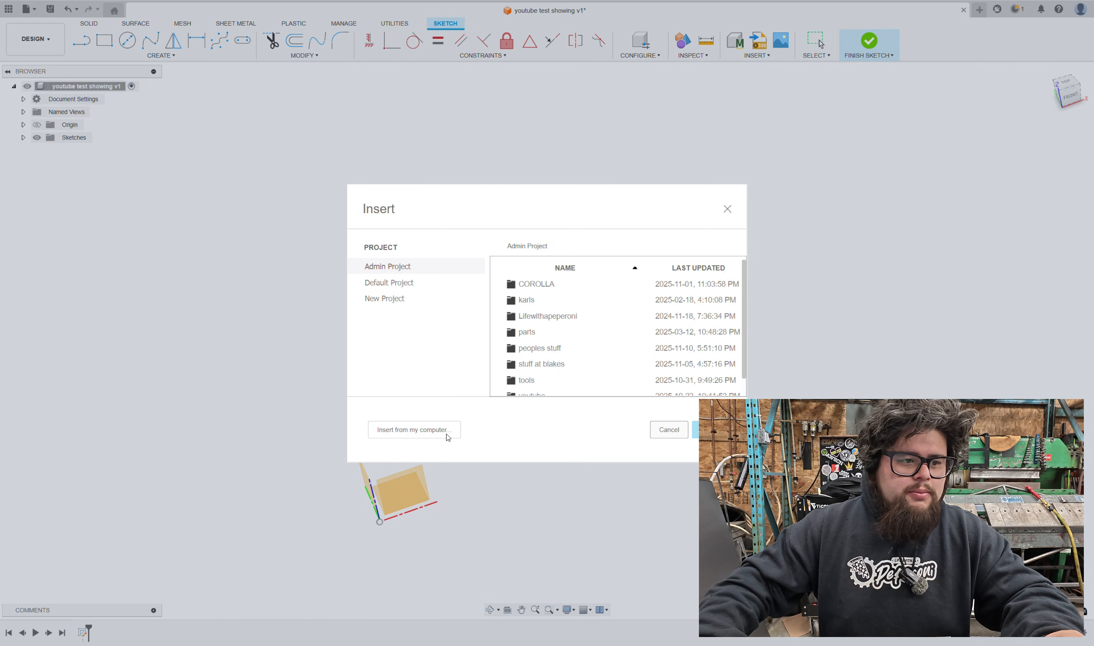
click(446, 435)
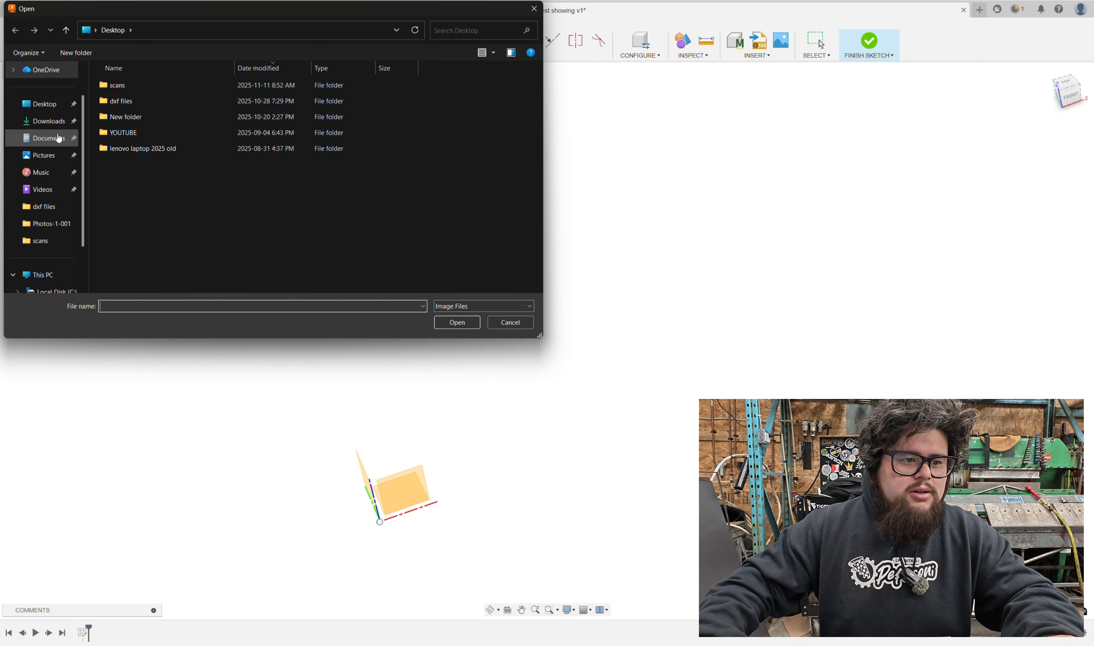
click(51, 160)
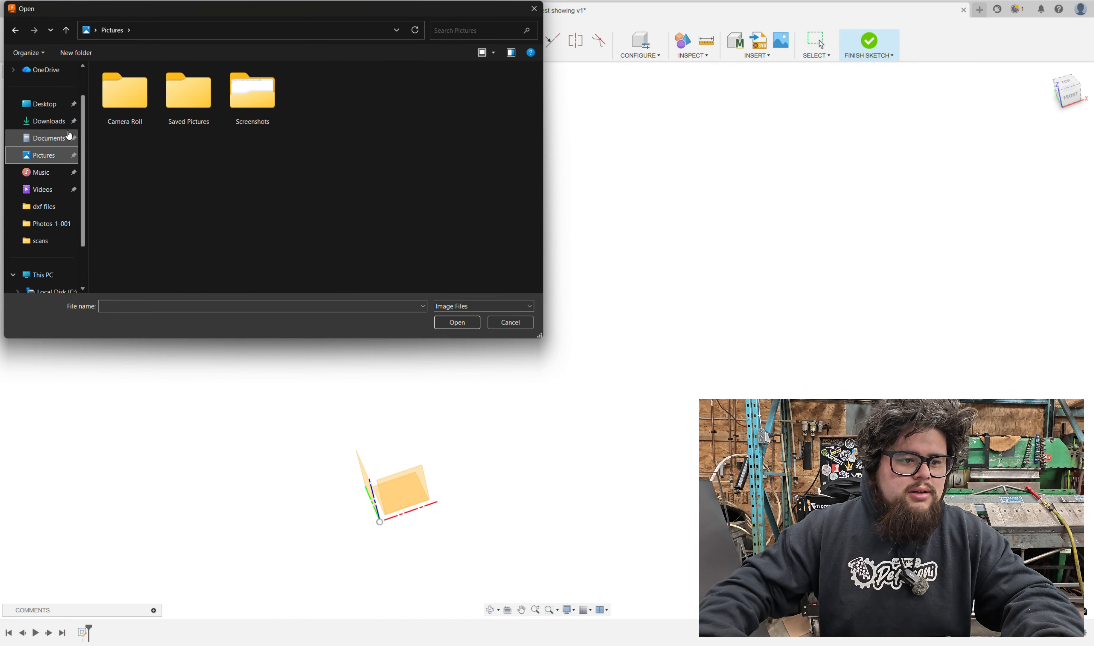
click(46, 122)
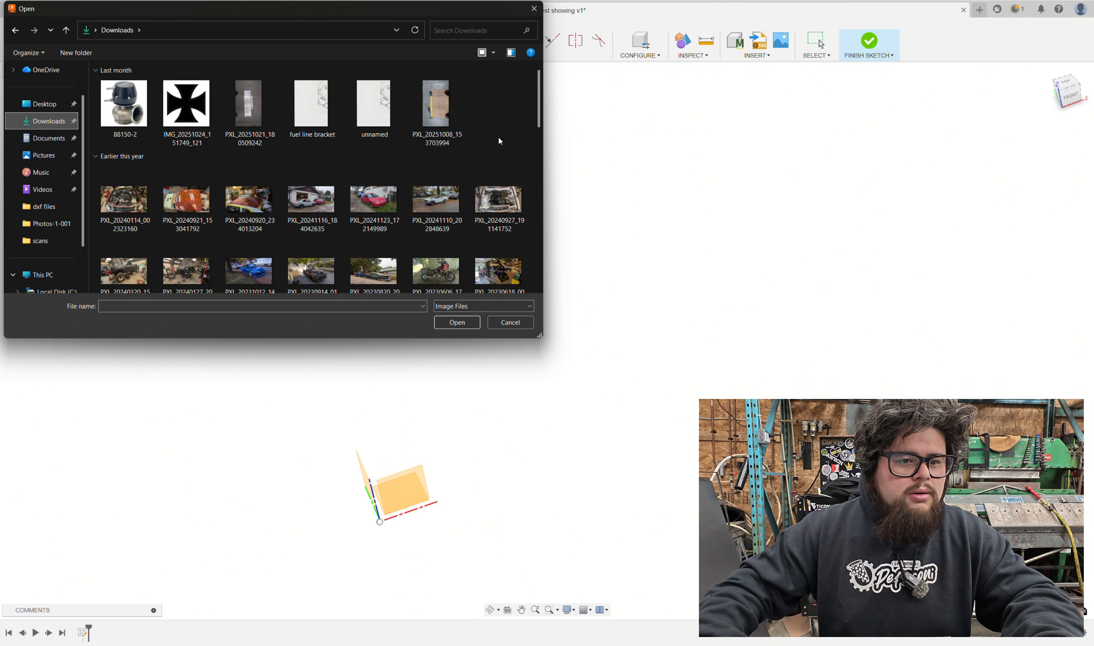
double_click(424, 114)
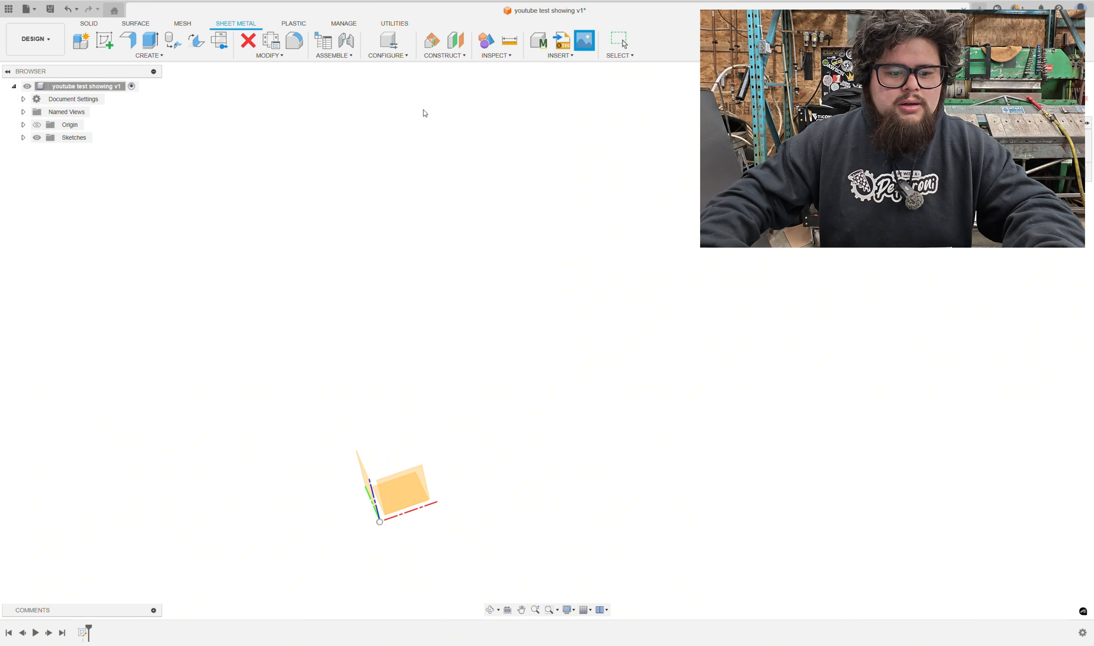
middle_drag(489, 419, 471, 500)
click(392, 510)
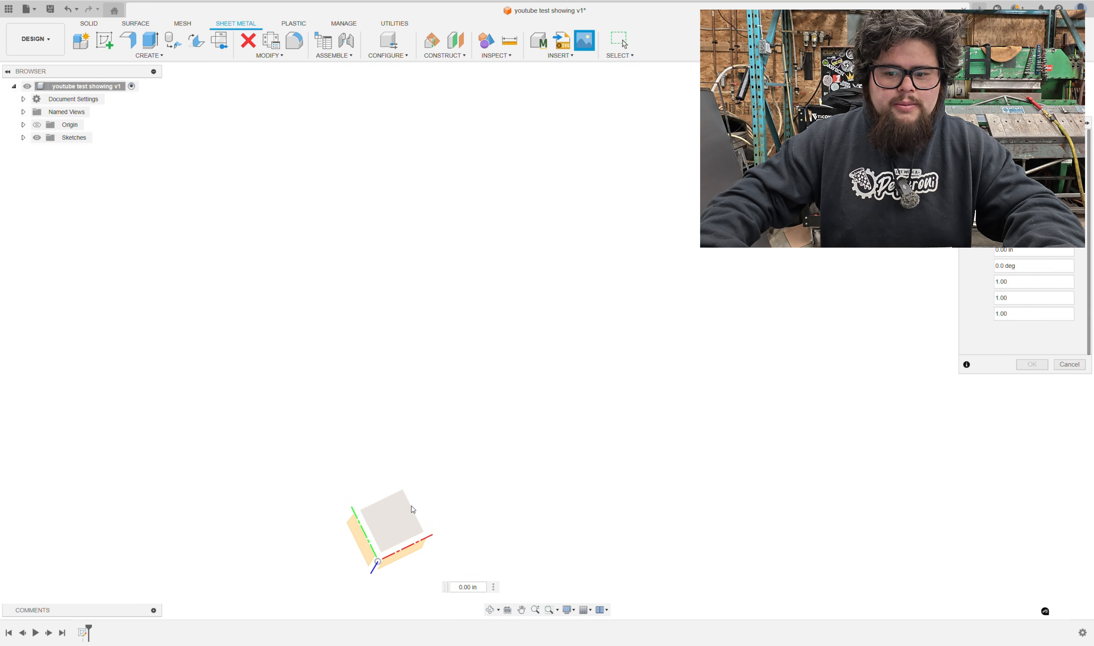
click(1032, 365)
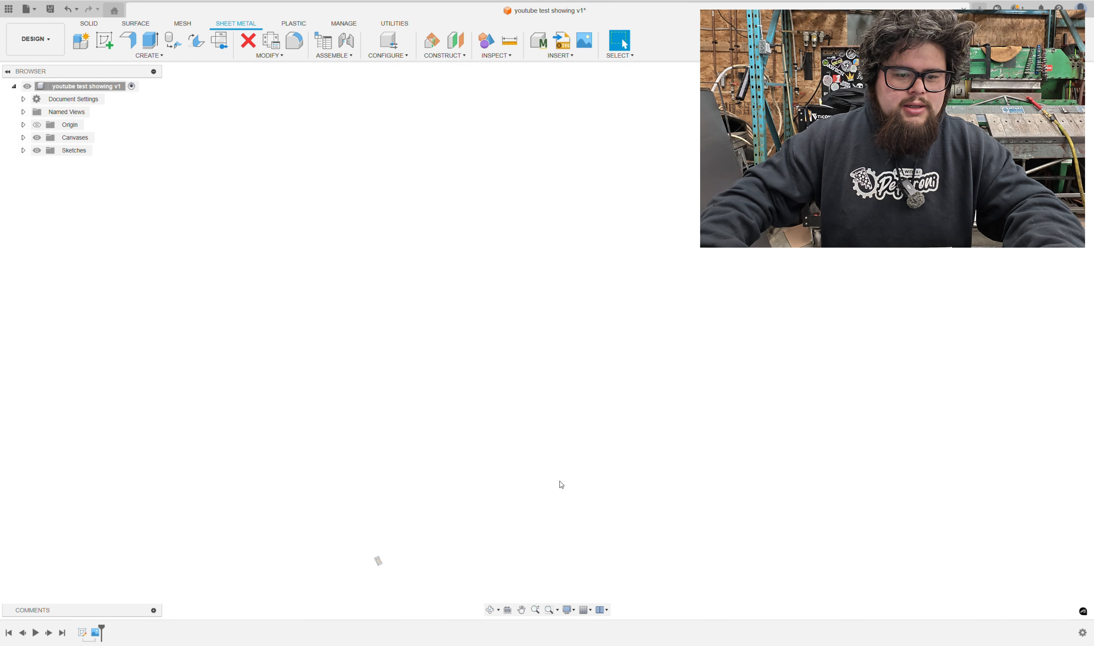
Examine the inserted photo's tape measure, hole marks and handwritten notes on the cardboard template
scroll(349, 563, up, 5)
middle_drag(480, 324, 569, 181)
scroll(581, 187, up, 5)
middle_drag(666, 581, 643, 517)
scroll(609, 395, up, 4)
middle_drag(608, 396, 746, 222)
scroll(746, 222, up, 4)
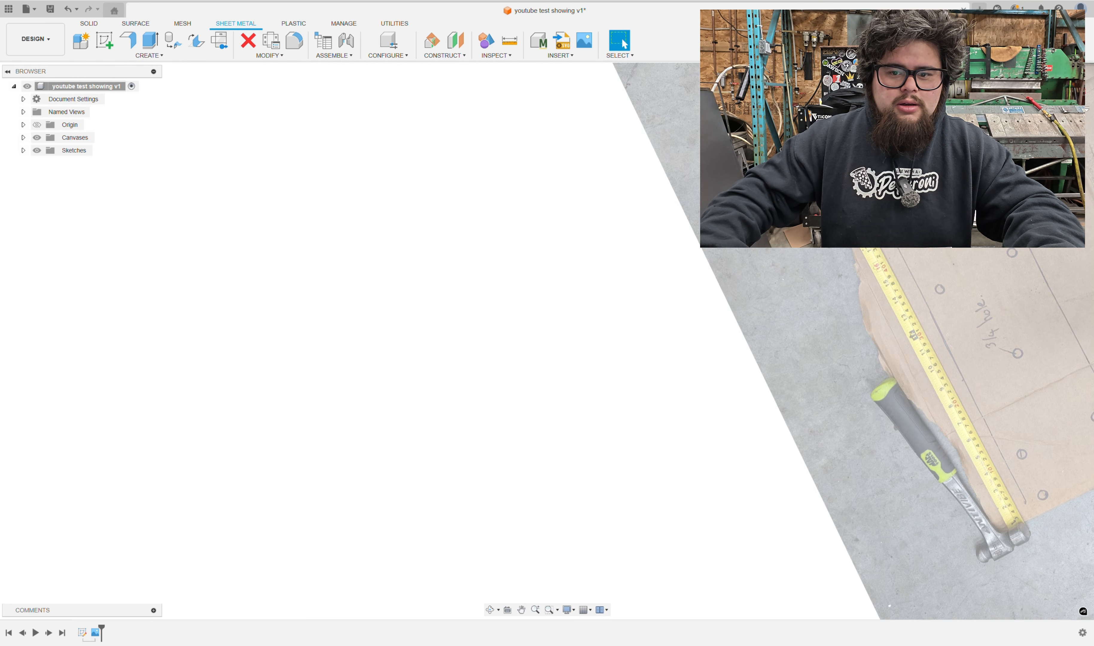
middle_drag(998, 266, 998, 178)
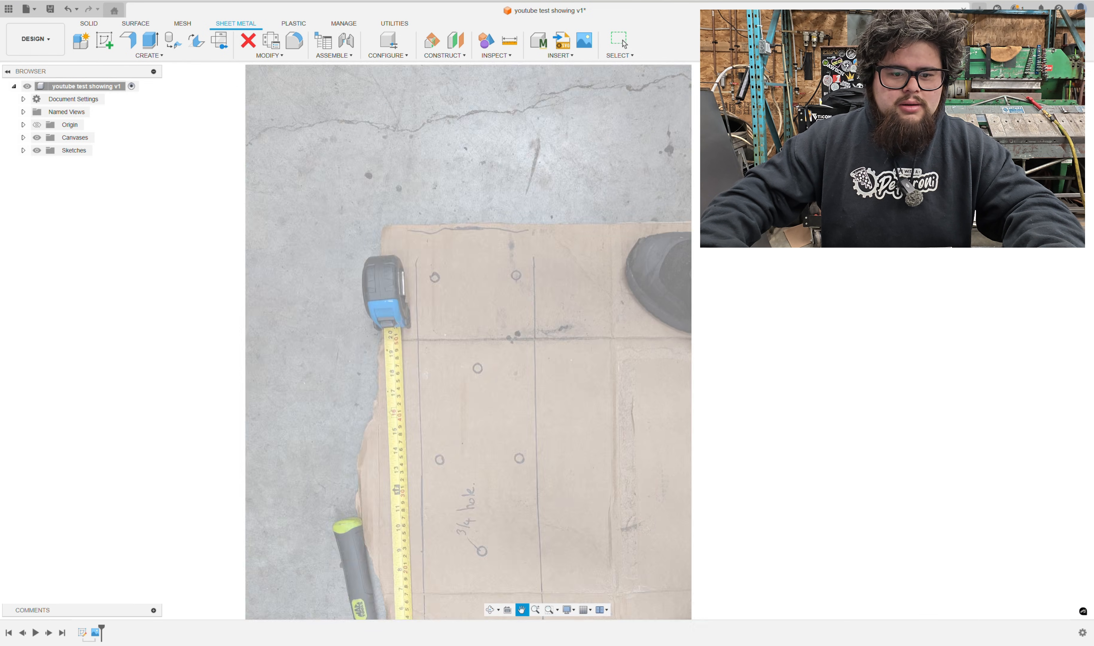
middle_drag(716, 401, 779, 254)
middle_drag(539, 274, 607, 302)
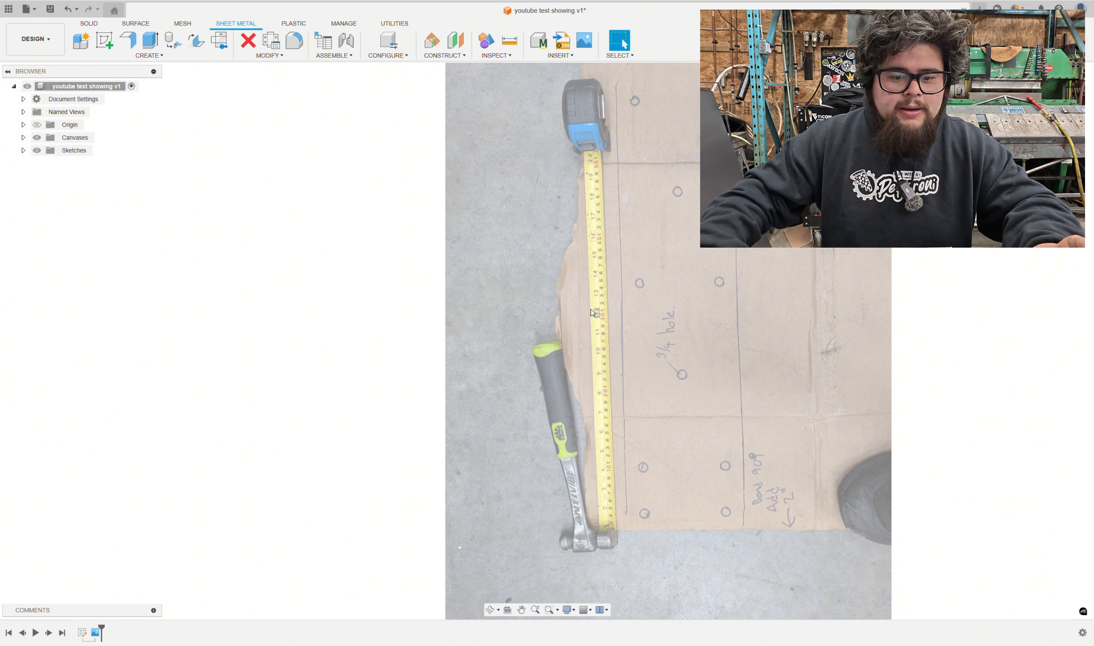
middle_drag(552, 317, 552, 323)
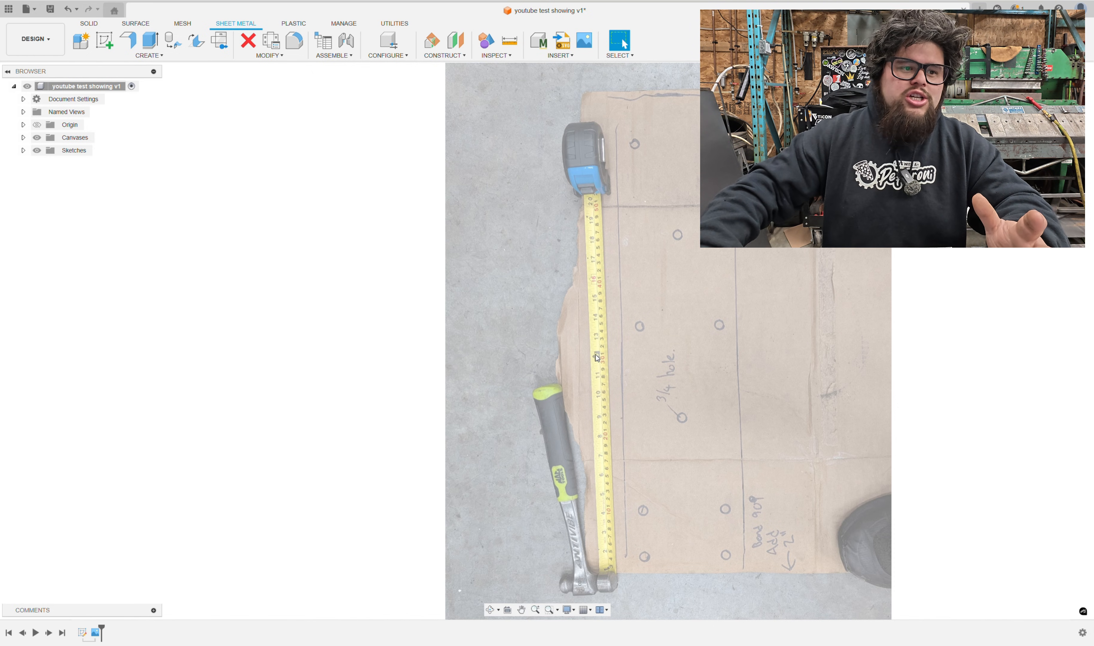
Calibrate the photo canvas by setting the distance between the tape measure's 2 and 15 inch marks to 13 in
click(23, 138)
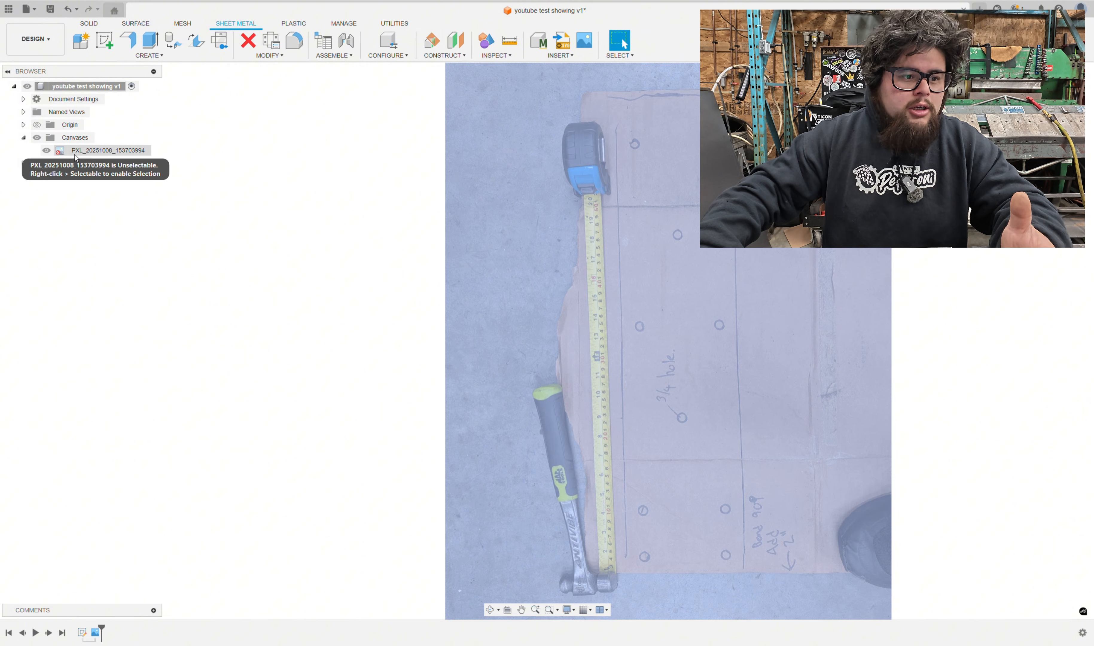
right_click(88, 157)
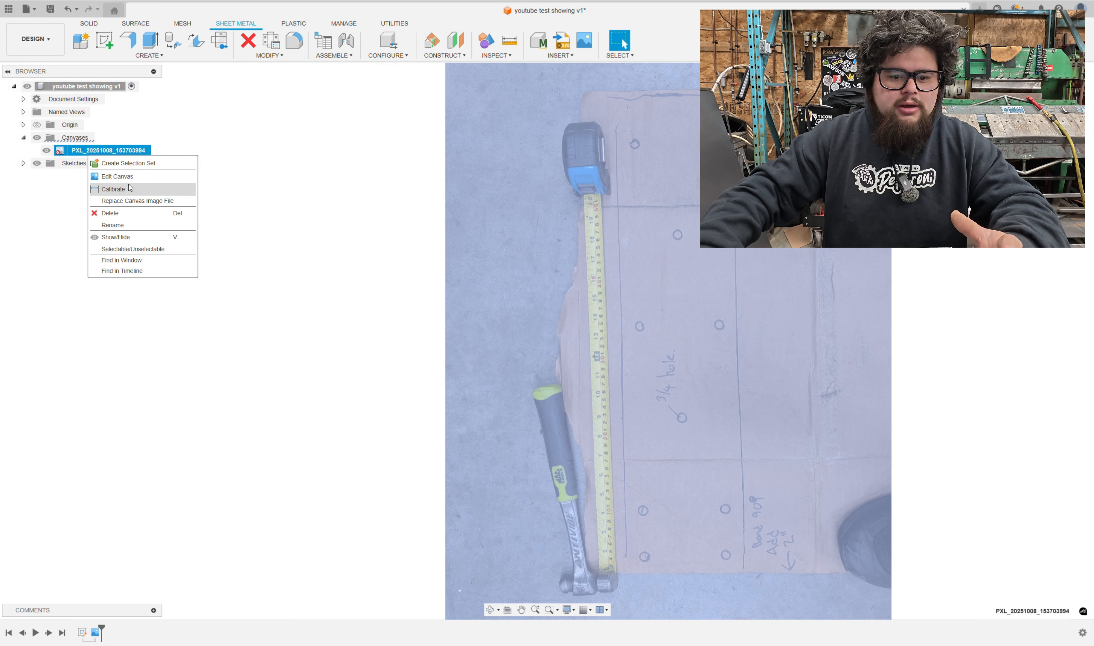
click(113, 189)
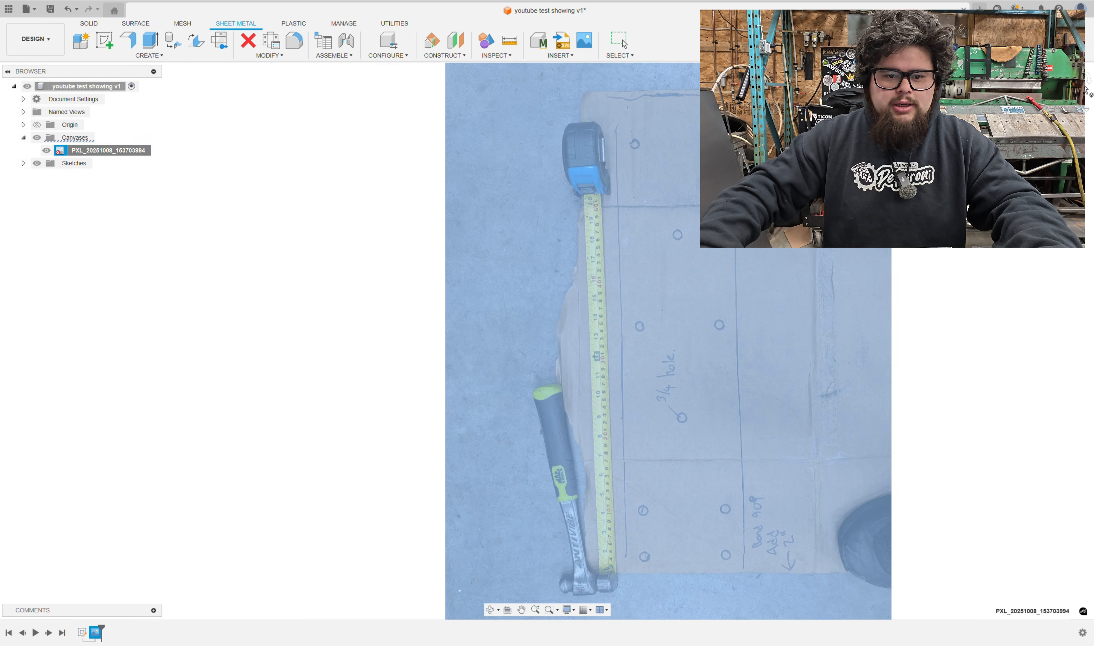
click(1092, 81)
middle_drag(506, 364, 583, 309)
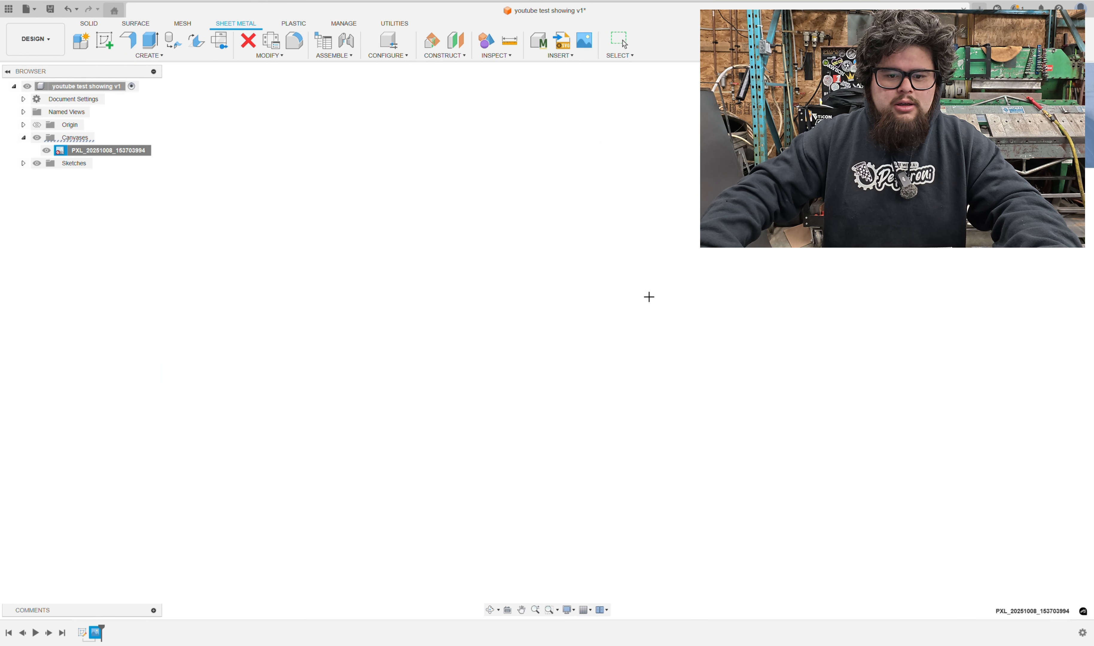
middle_drag(648, 297, 625, 313)
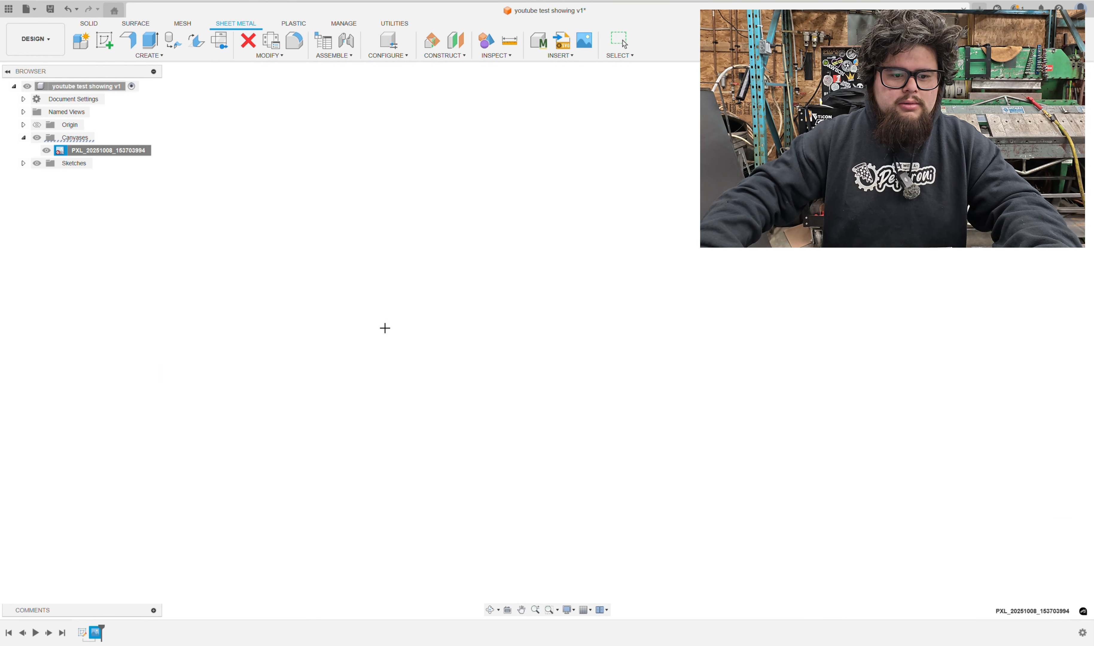
scroll(423, 330, up, 10)
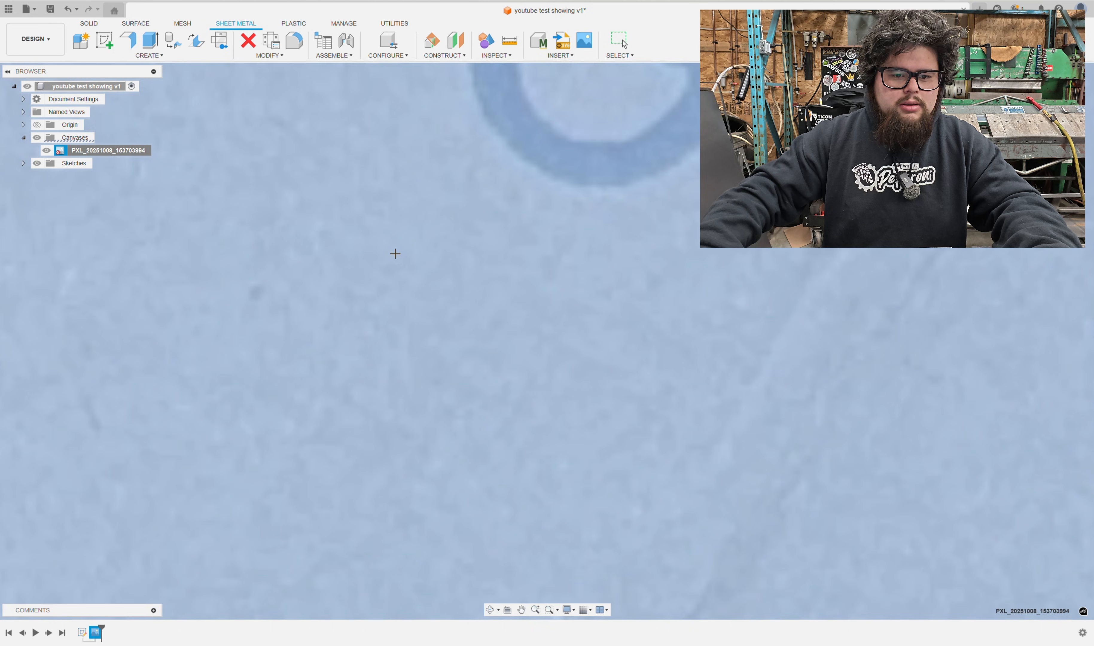
middle_drag(395, 253, 500, 411)
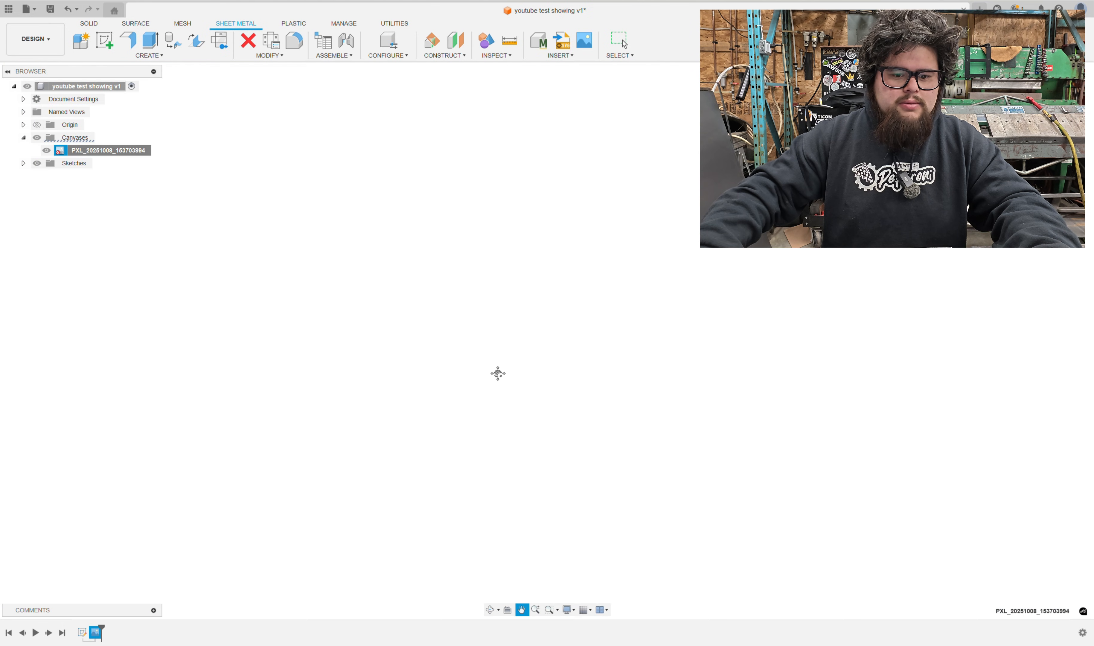
scroll(498, 356, down, 5)
scroll(661, 487, up, 8)
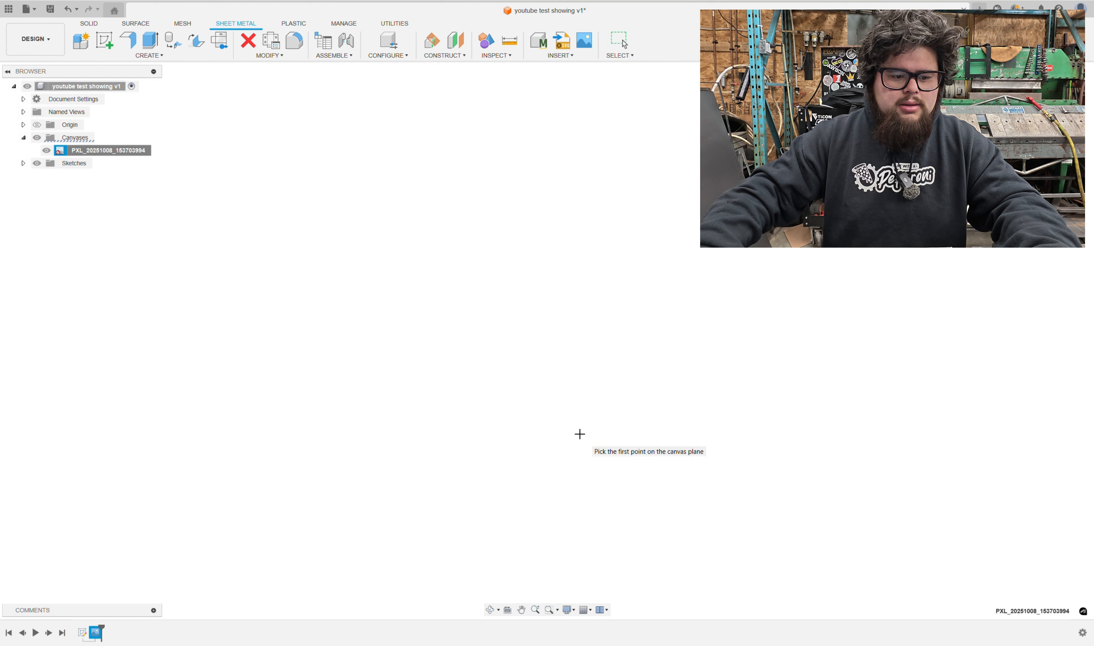
scroll(581, 434, up, 2)
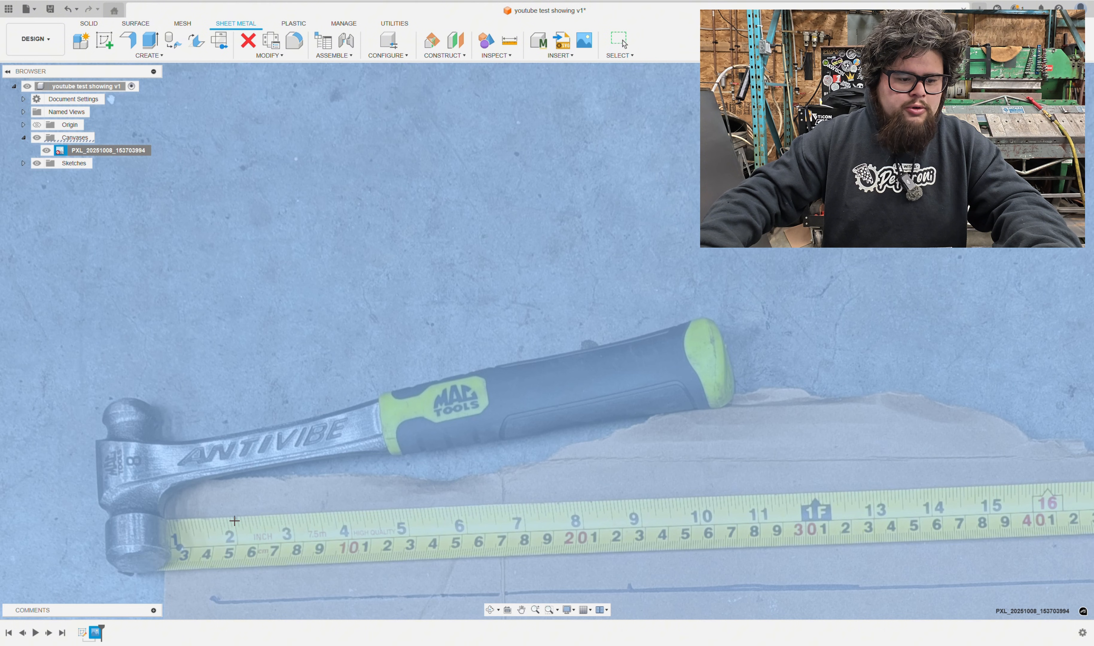
click(238, 545)
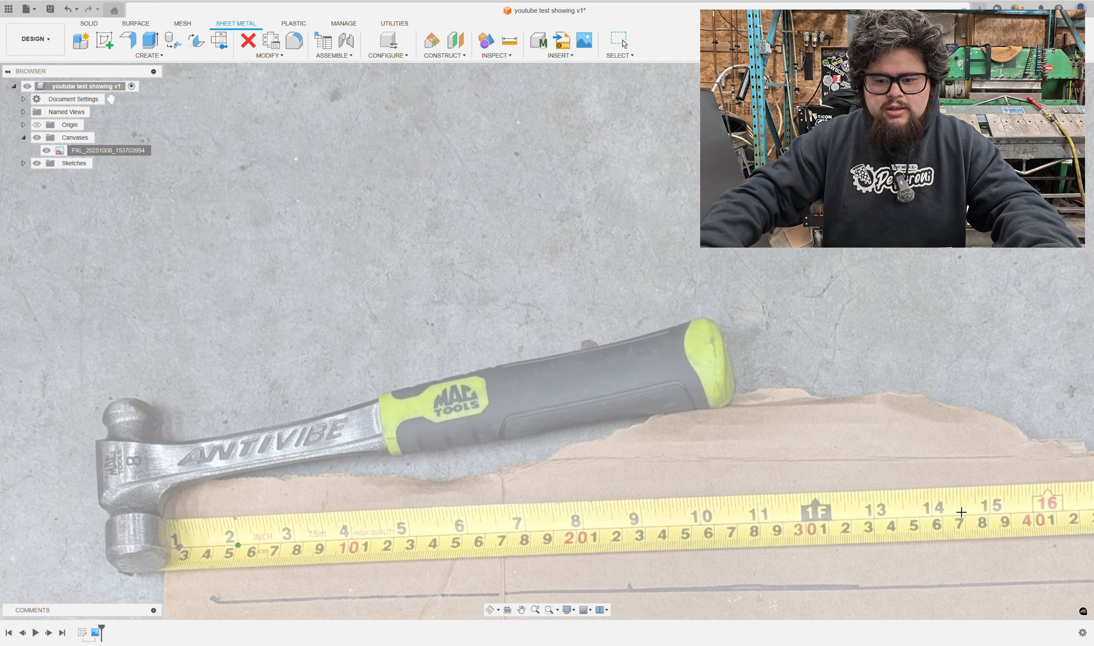
click(991, 514)
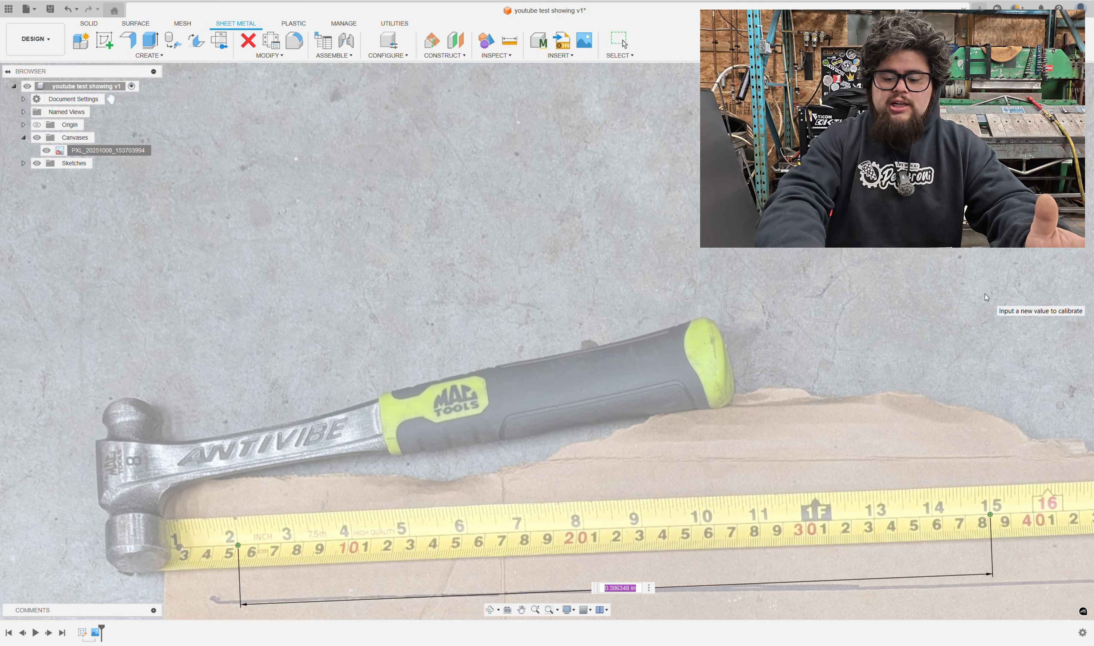
text(13)
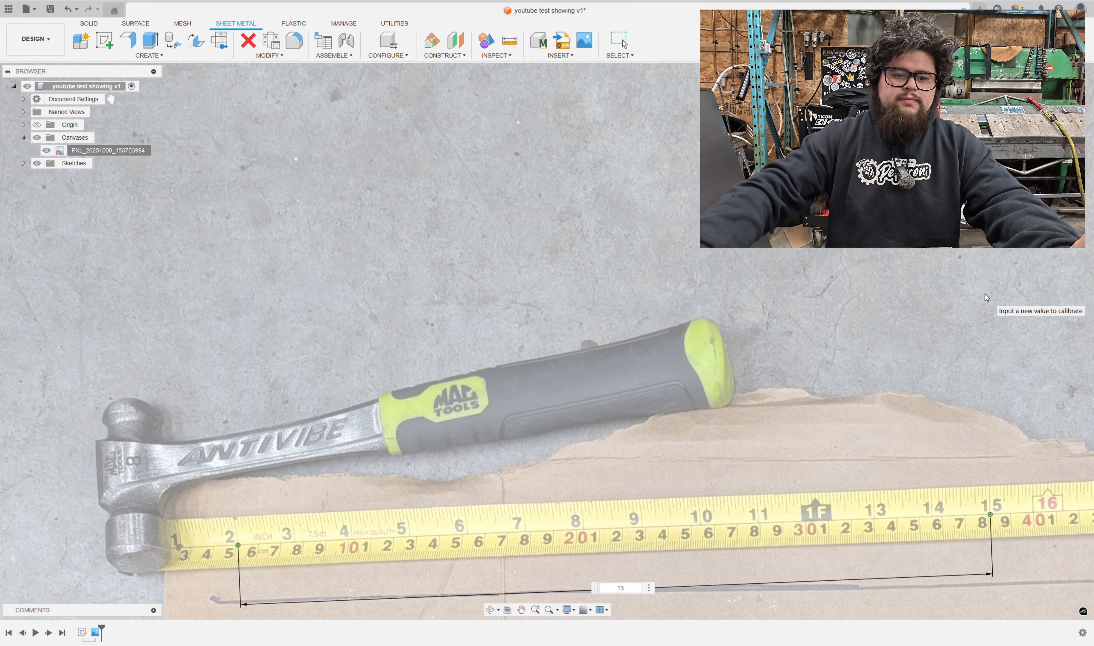
key(Return)
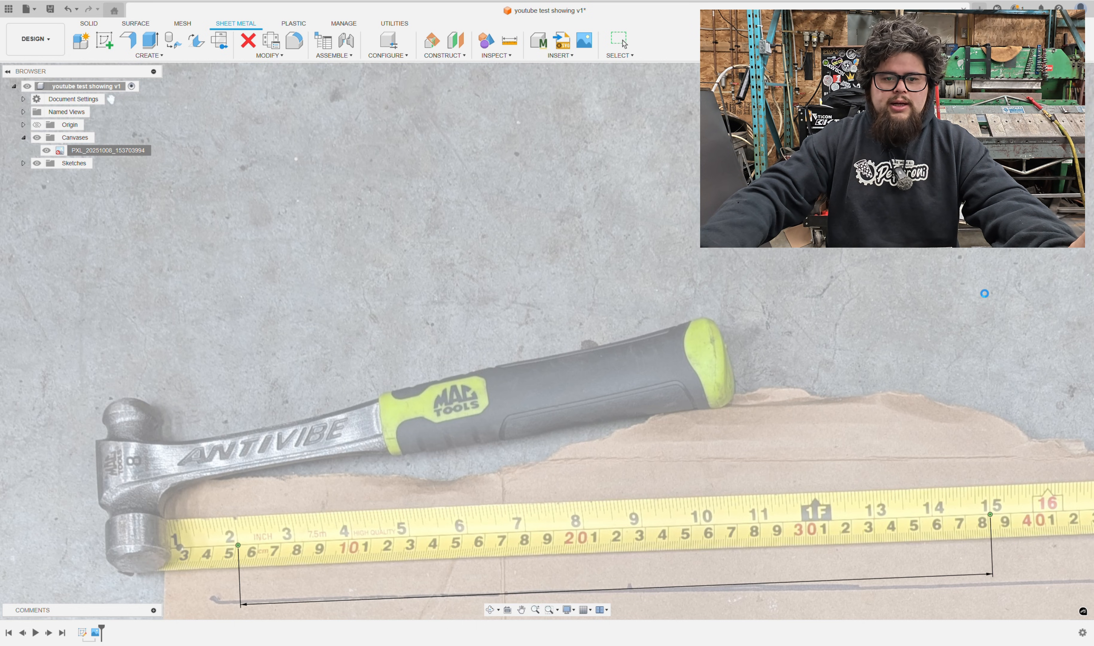
scroll(929, 287, down, 10)
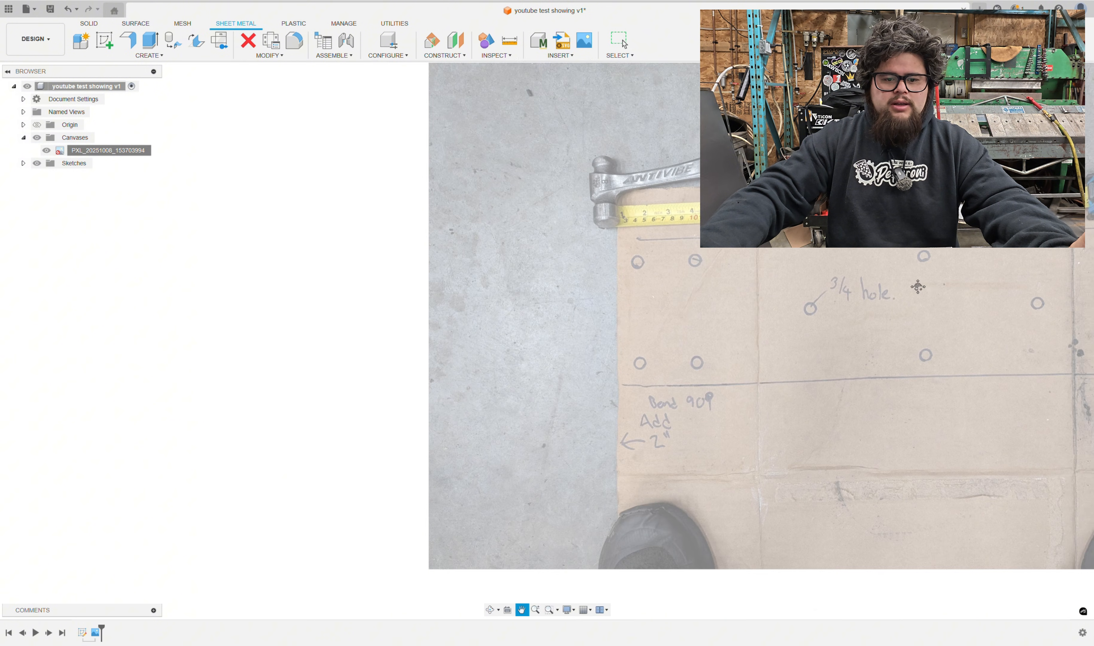
drag(918, 287, 670, 284)
key(Escape)
scroll(696, 321, up, 3)
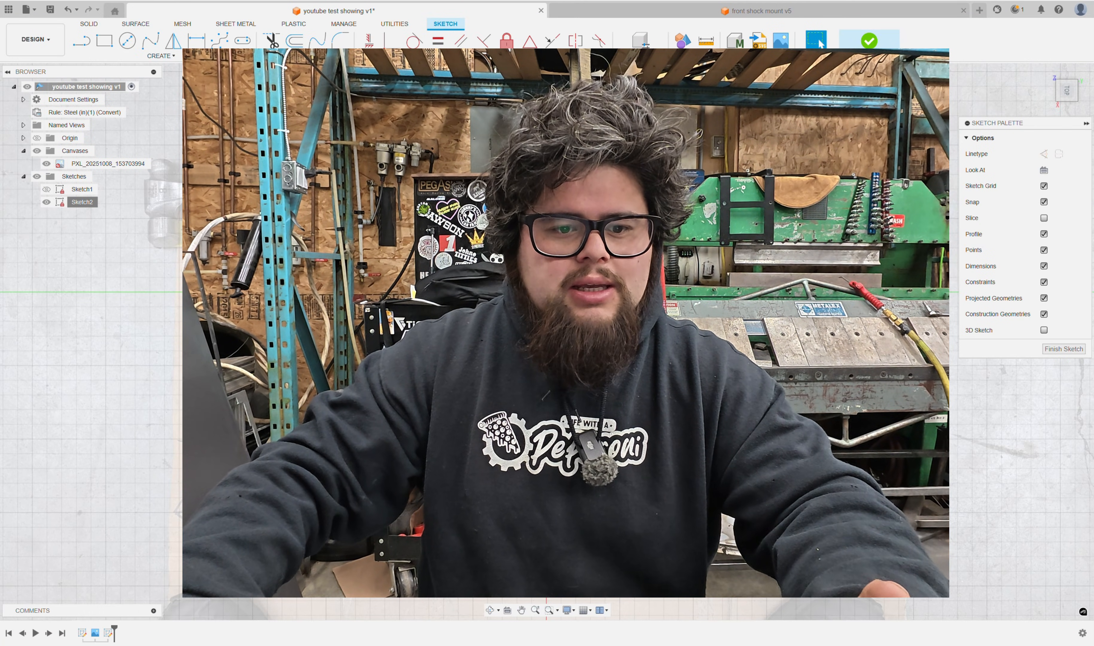
mouse_move(550, 399)
middle_down()
mouse_move(584, 206)
mouse_move(550, 374)
mouse_move(526, 411)
middle_up()
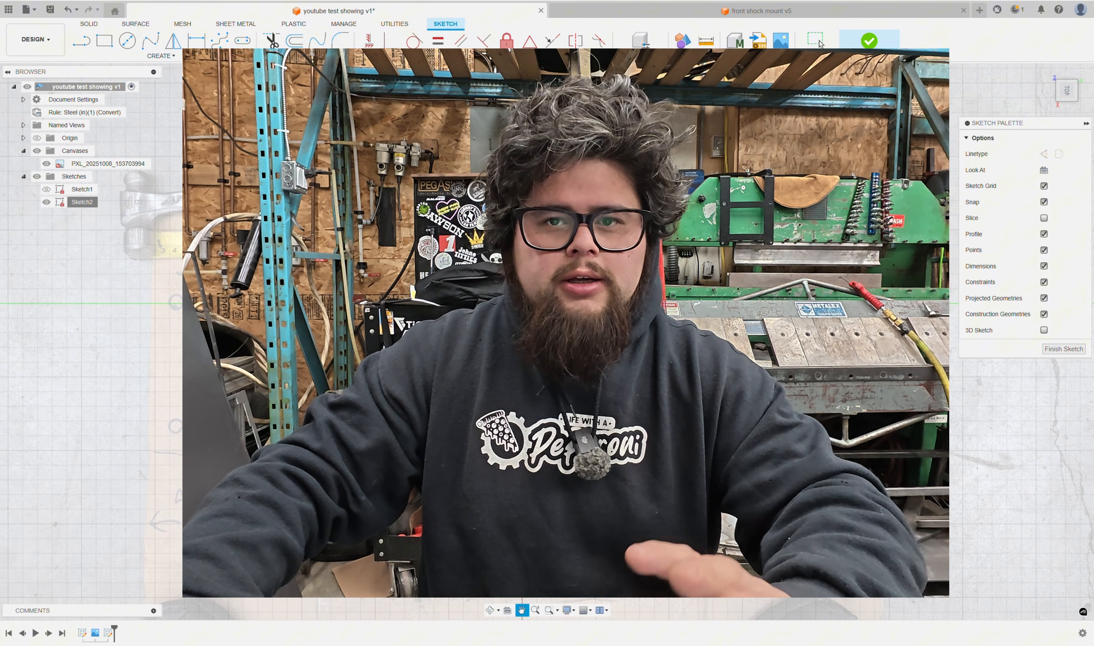
click(816, 40)
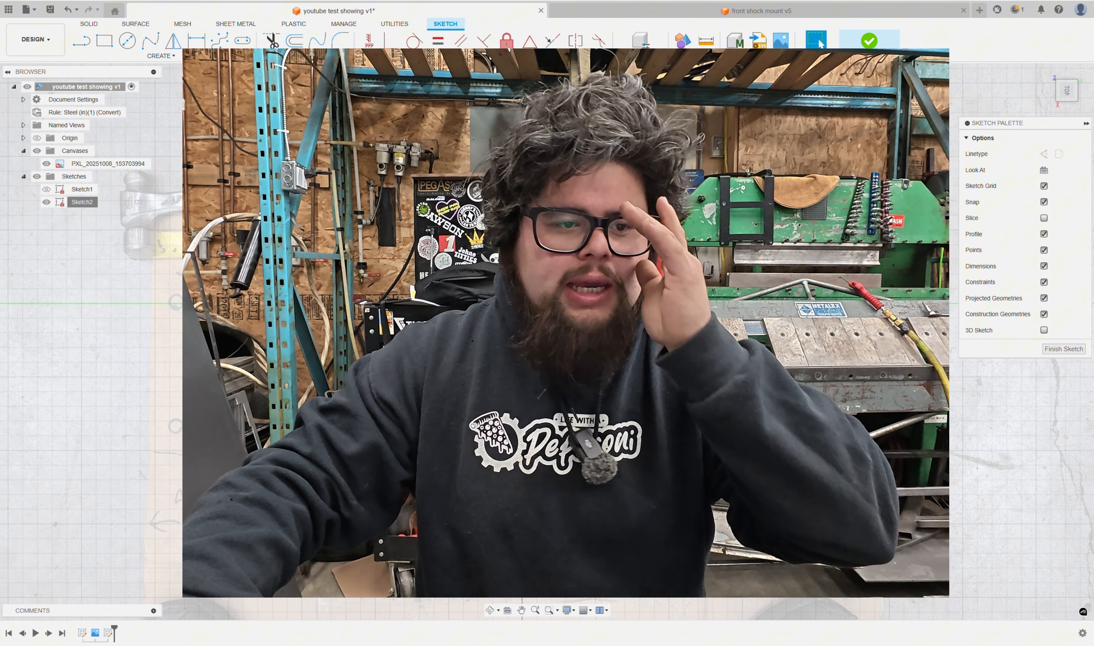
click(817, 41)
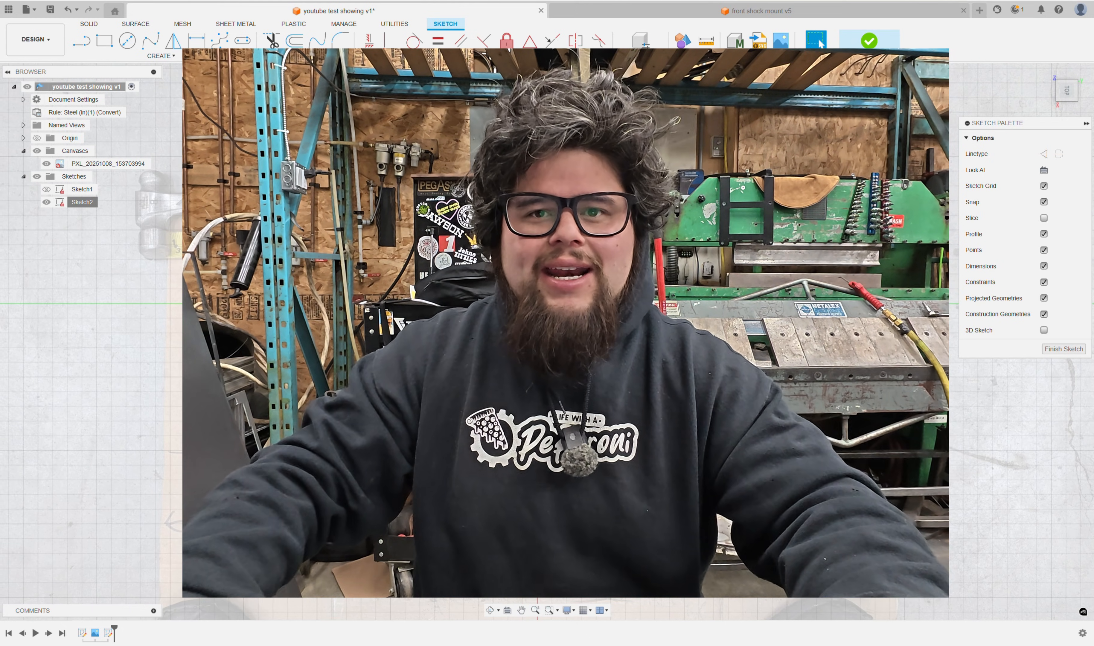
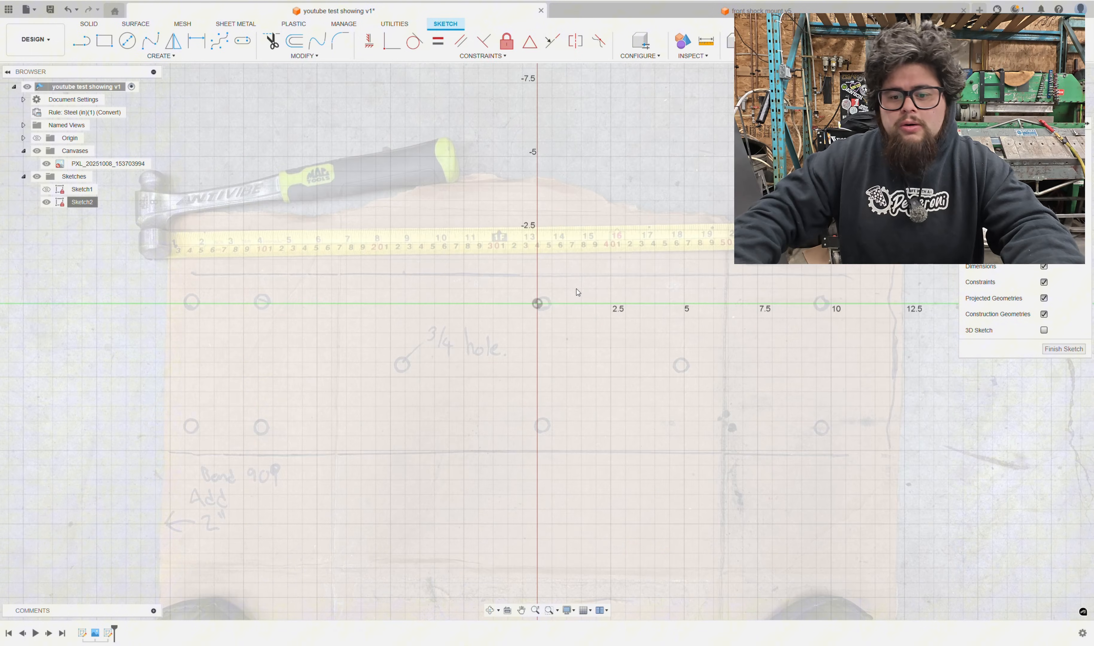
Sketch a rectangle about 24.5 in long over the template's outlined area, with its height set to 6 in
key(r)
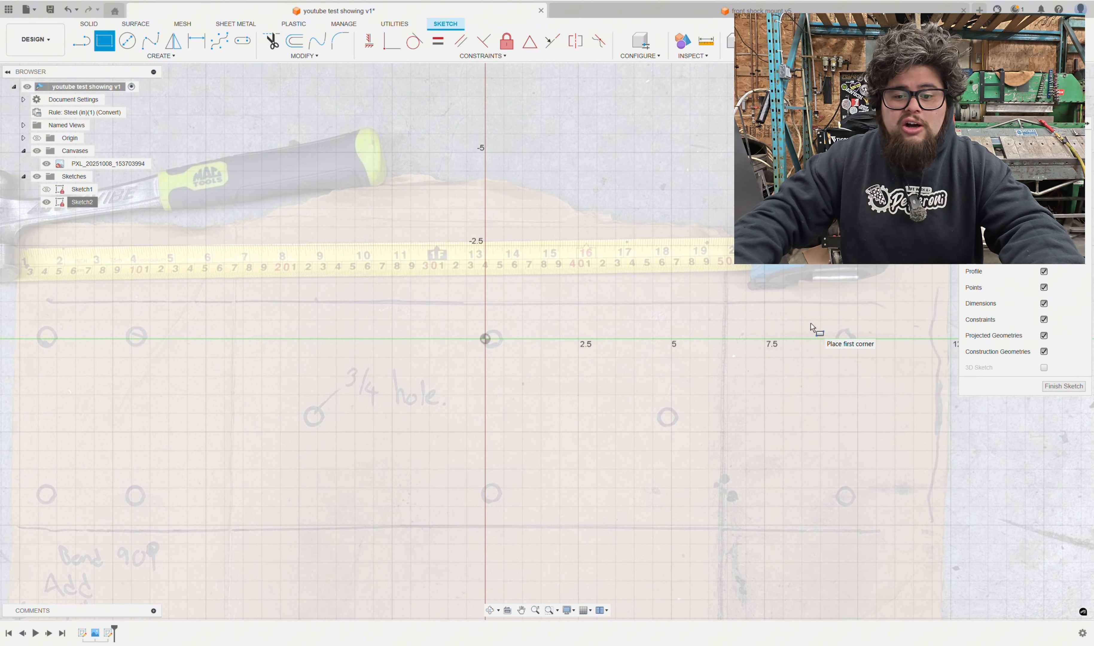
scroll(811, 324, down, 2)
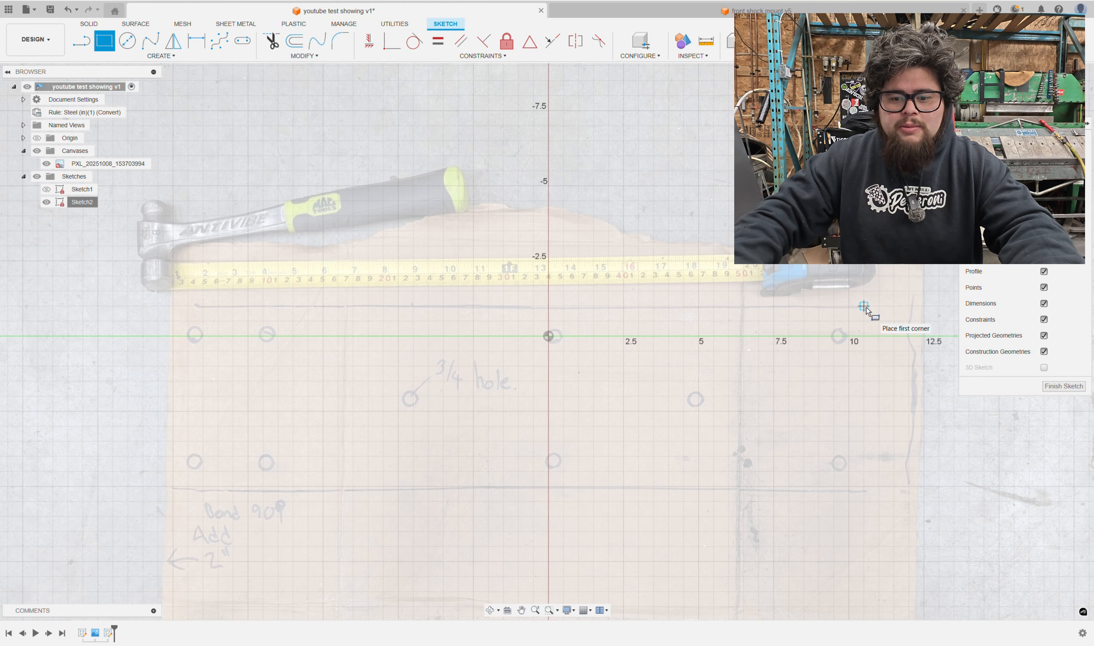
click(909, 307)
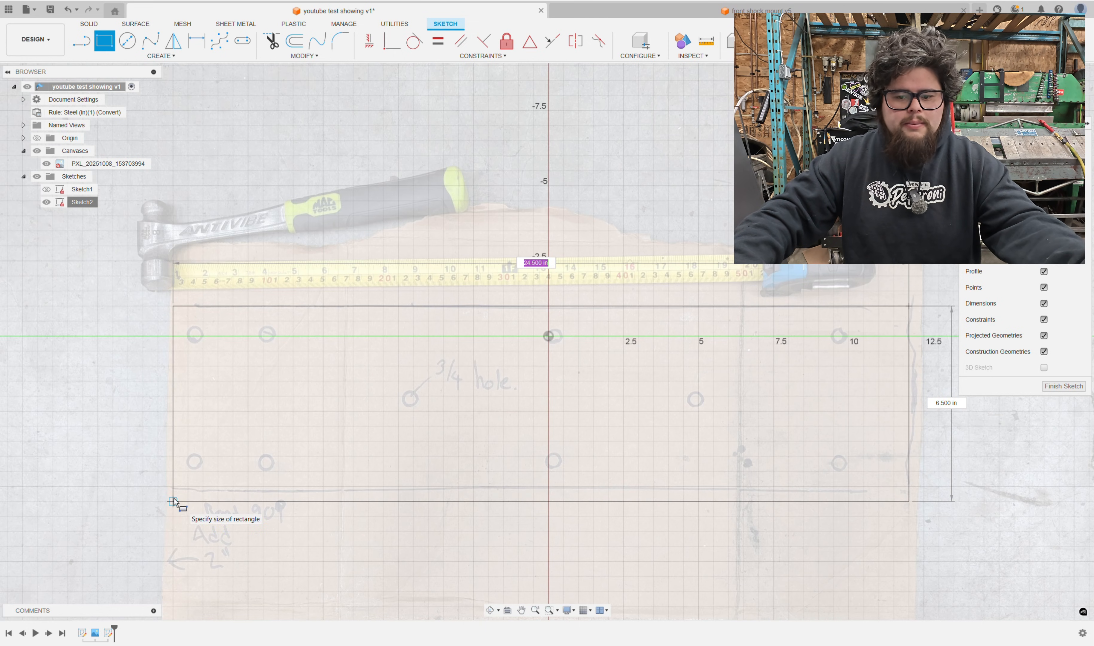
key(Tab)
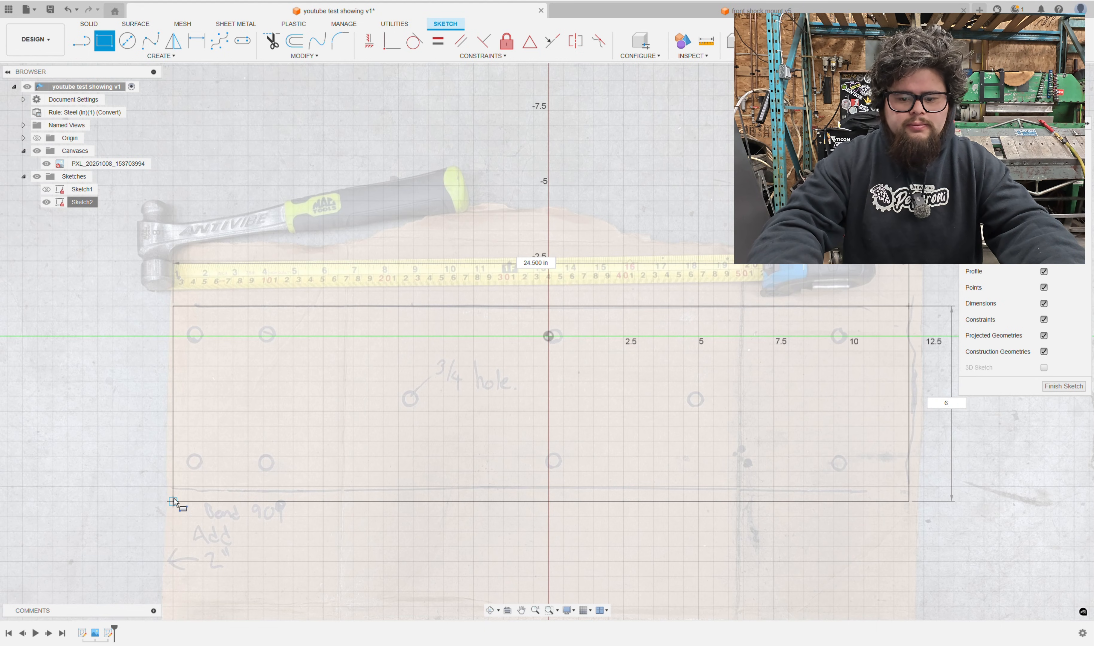
text(6)
key(Return)
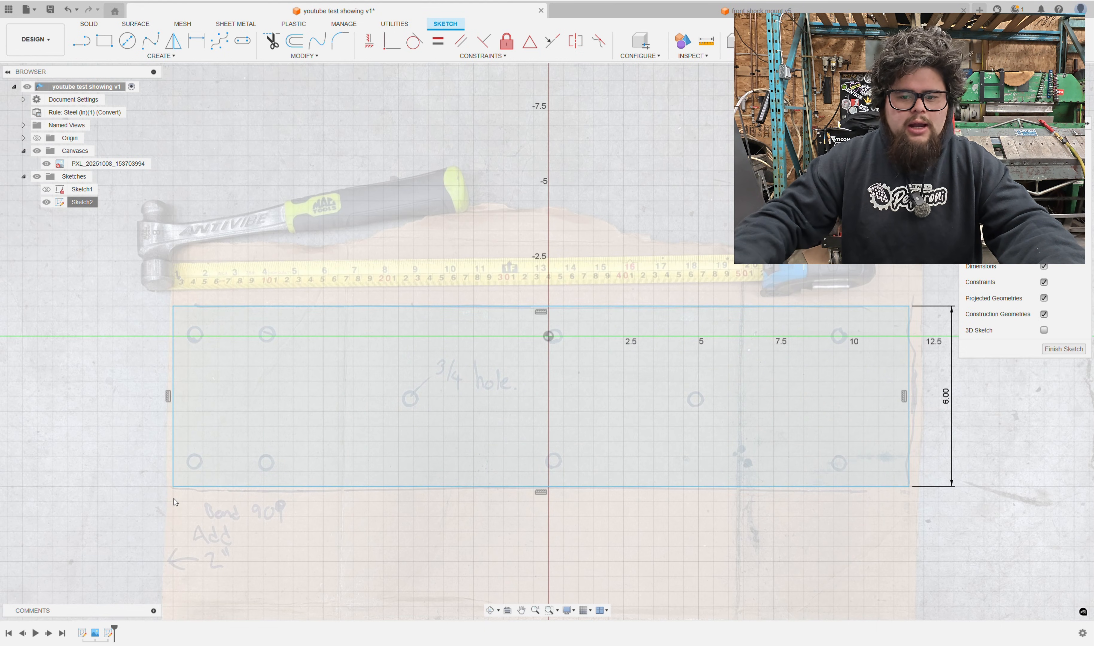
scroll(516, 577, up, 2)
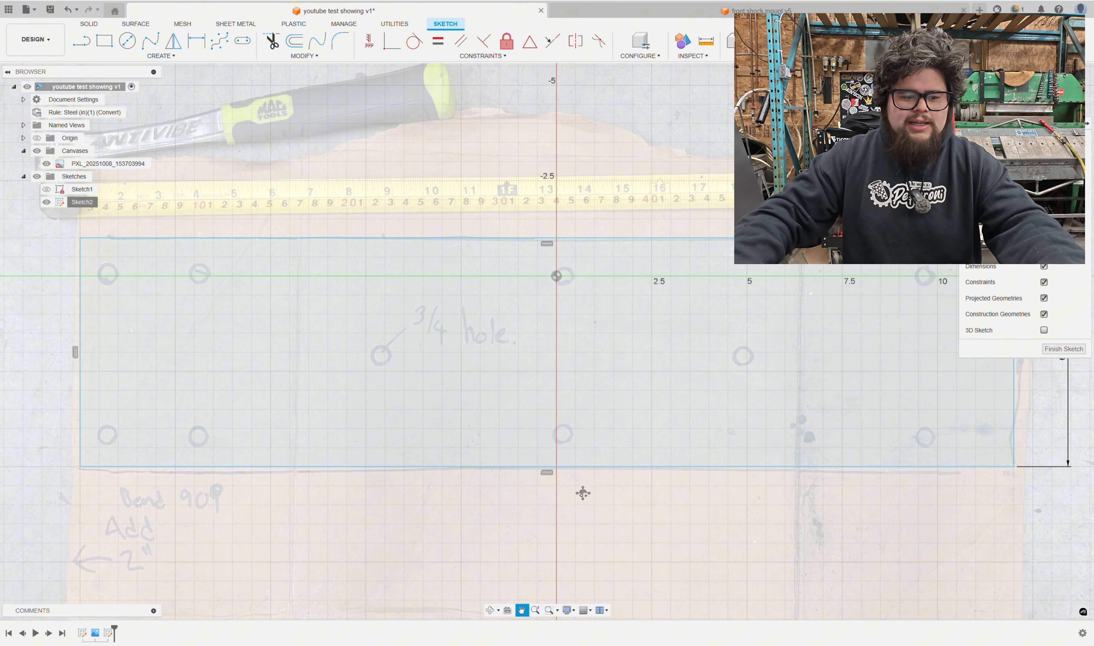
middle_drag(583, 493, 575, 502)
middle_drag(567, 414, 567, 439)
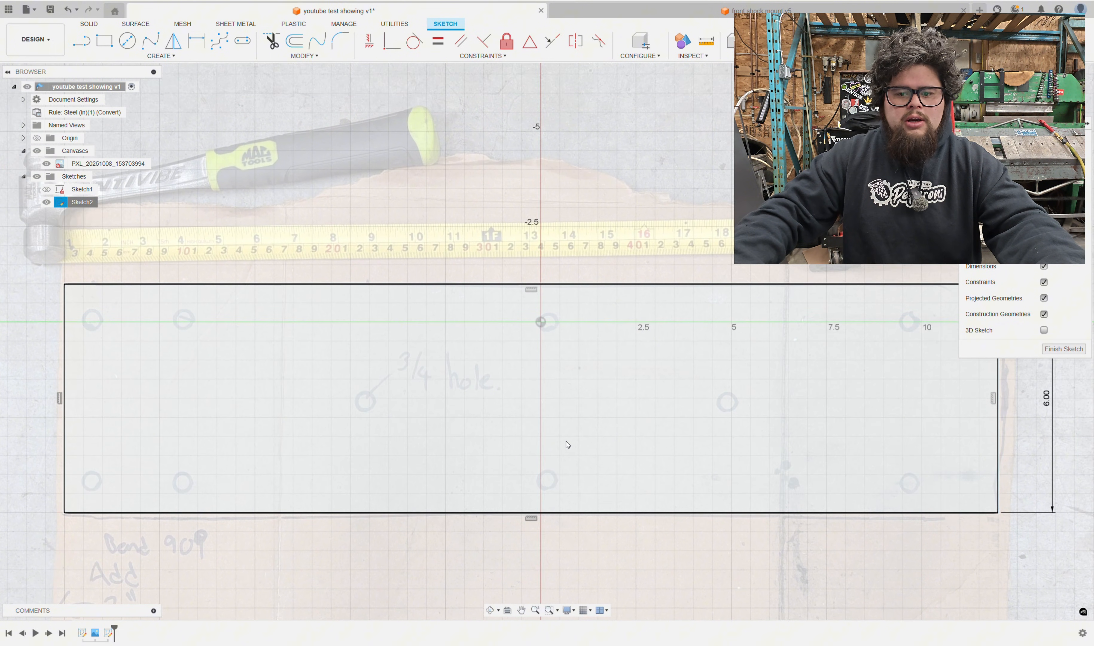
scroll(562, 442, down, 1)
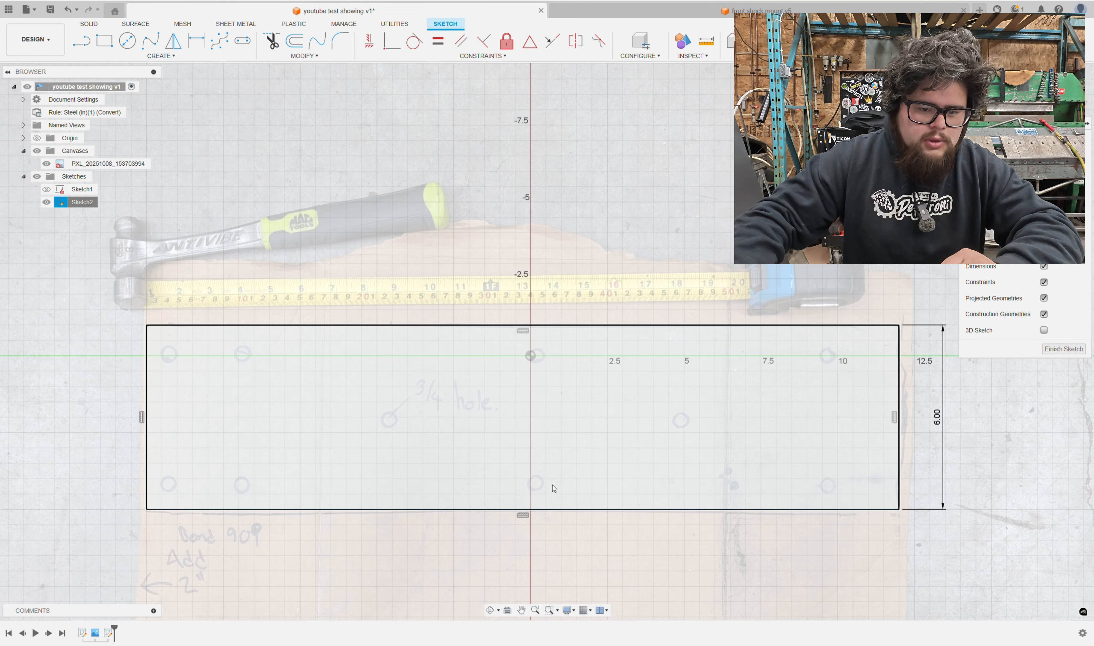
Sketch four freehand circles over the two upper and two lower hole marks at the template's left end
scroll(301, 434, up, 3)
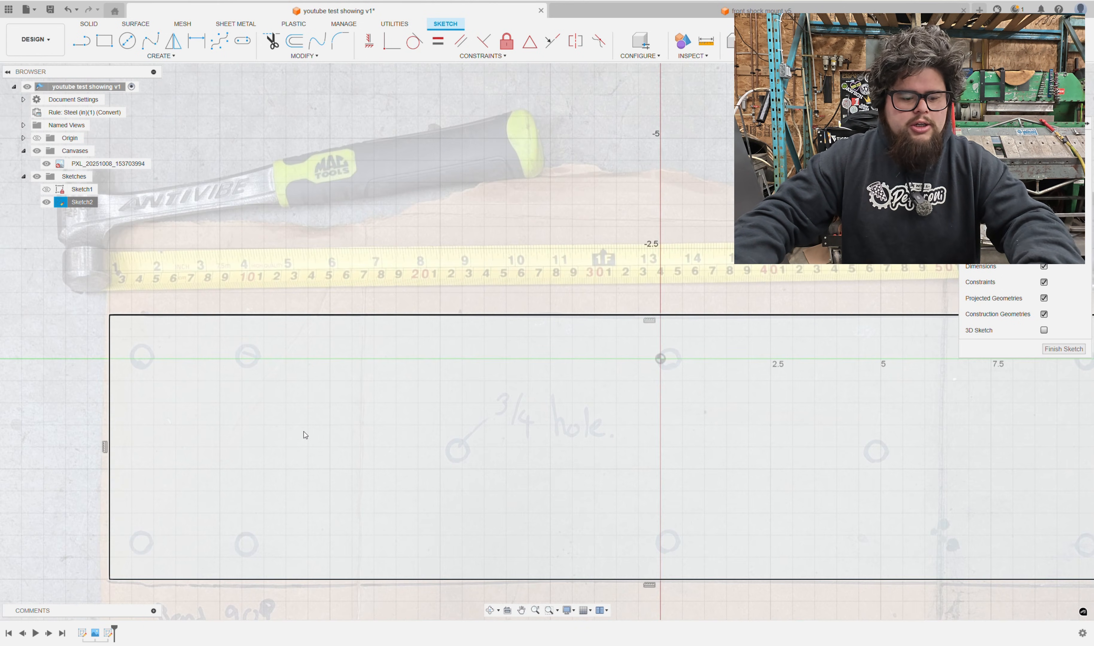
mouse_move(305, 436)
middle_down()
mouse_move(395, 410)
mouse_move(316, 415)
middle_up()
scroll(384, 415, down, 2)
key(c)
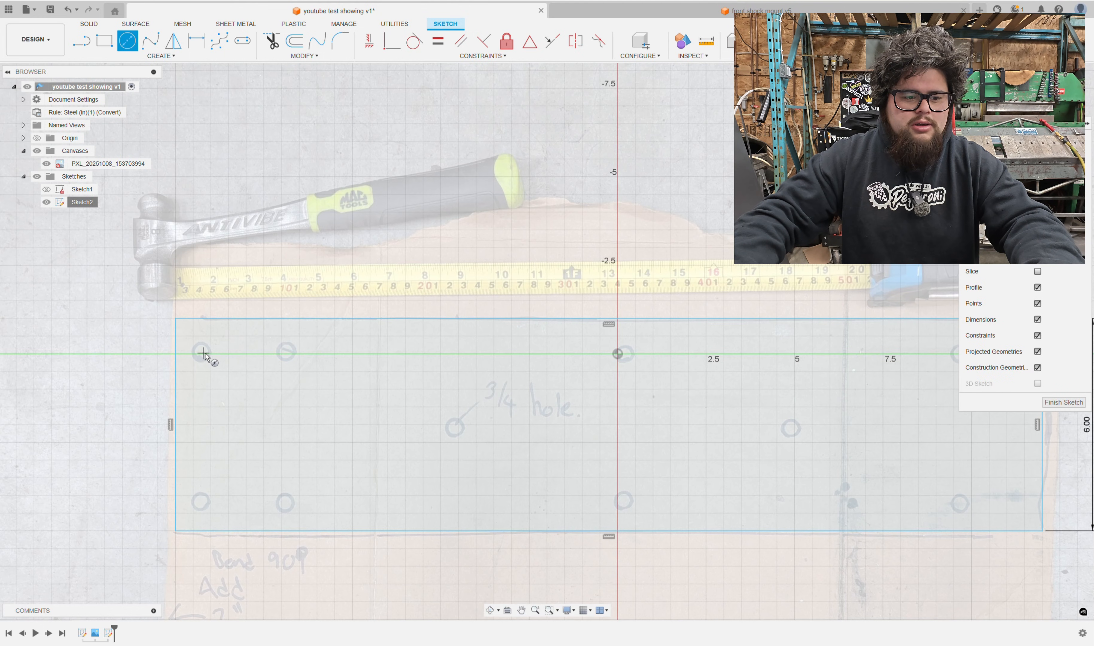
click(204, 354)
click(215, 355)
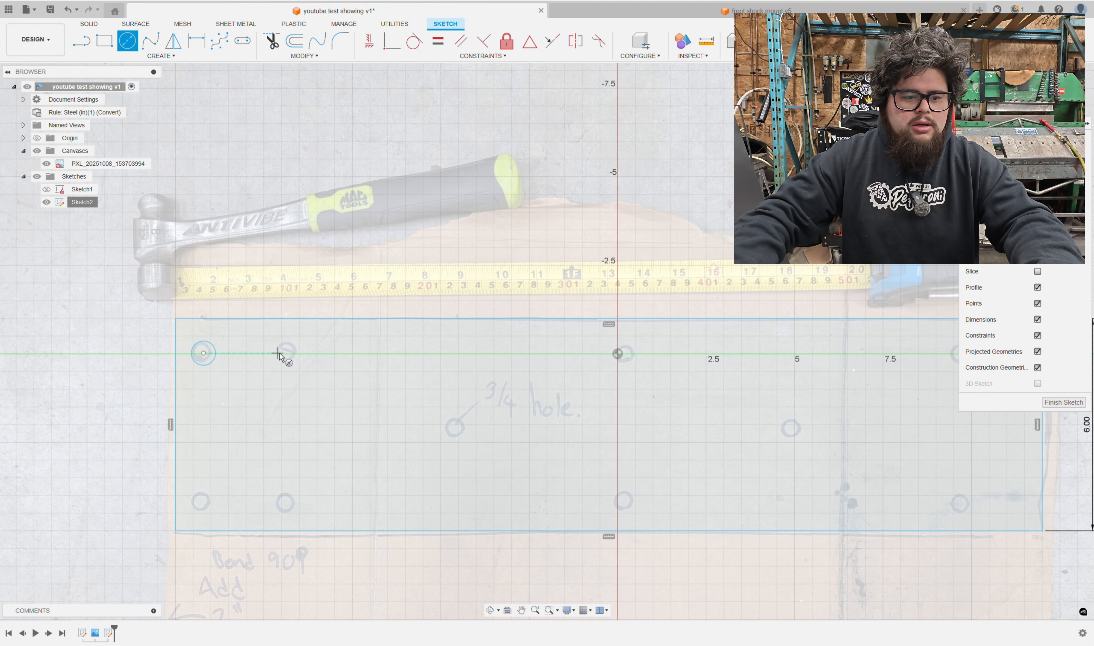
click(295, 355)
click(295, 512)
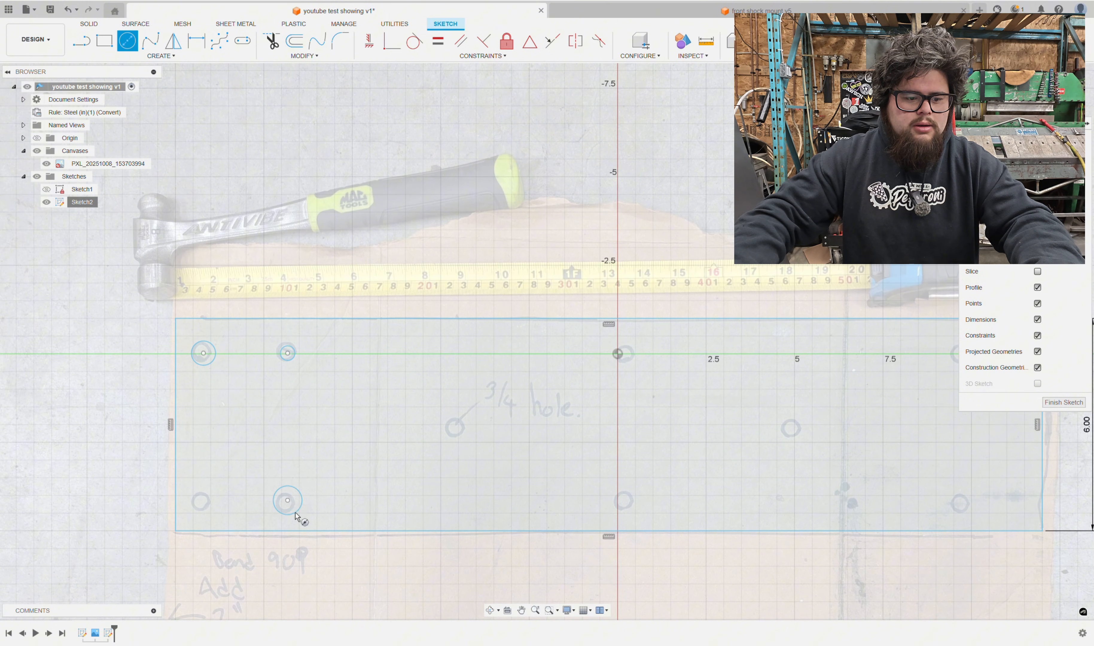
click(201, 500)
click(214, 508)
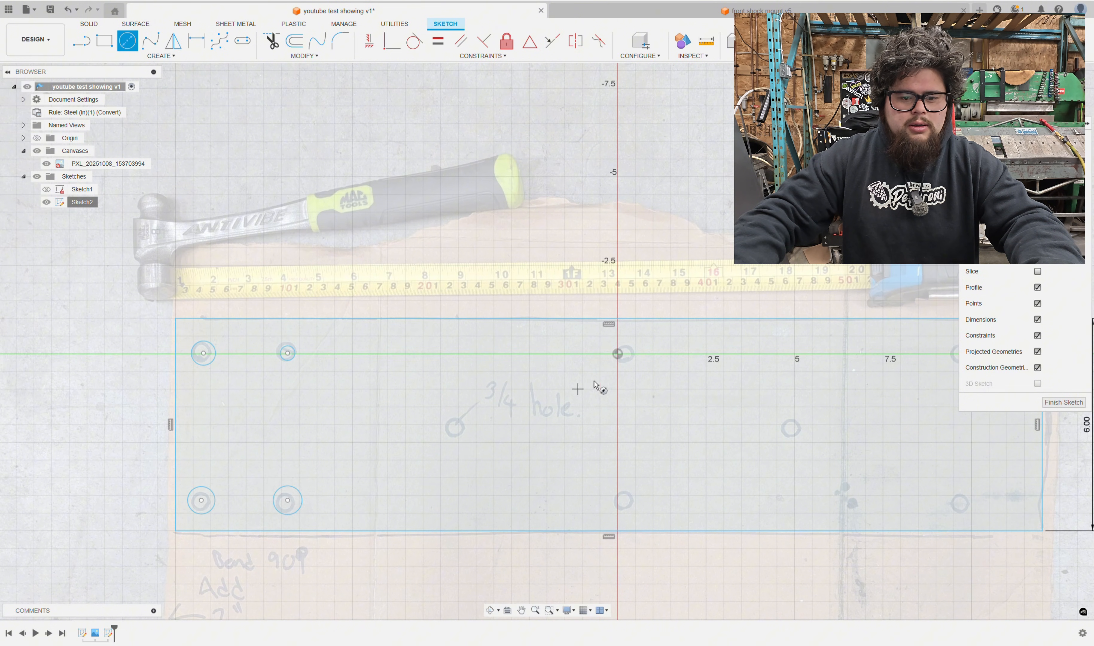
Sketch circles over the upper and lower centre hole marks, the mid-height mark right of centre and both marks near the right end
click(627, 353)
click(637, 372)
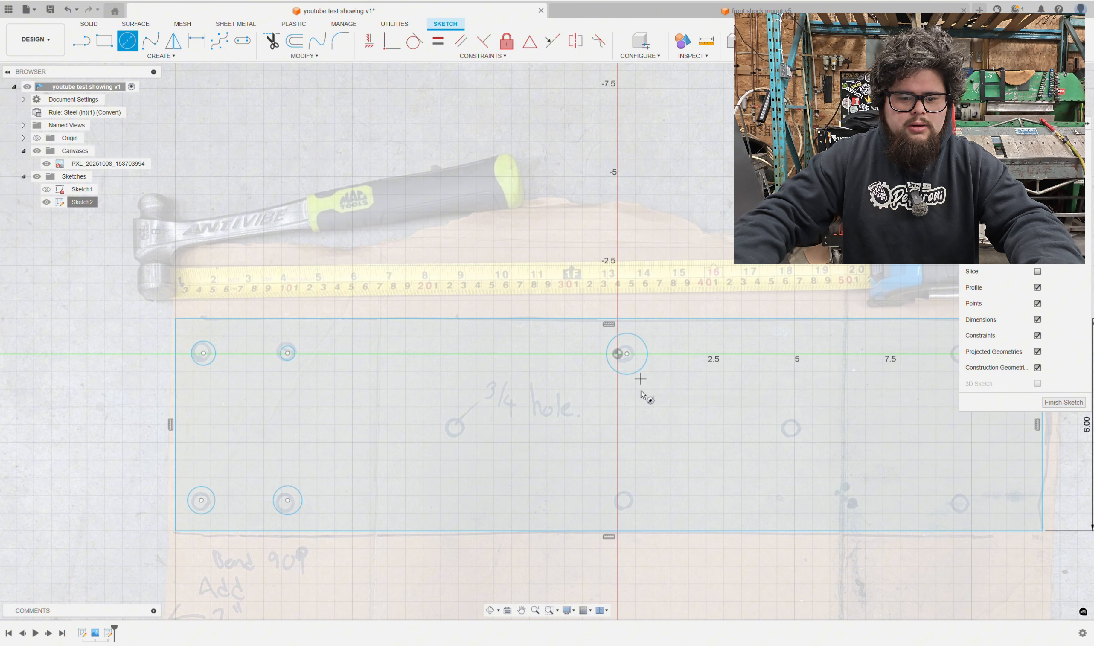
click(627, 500)
click(637, 509)
middle_drag(791, 453, 584, 438)
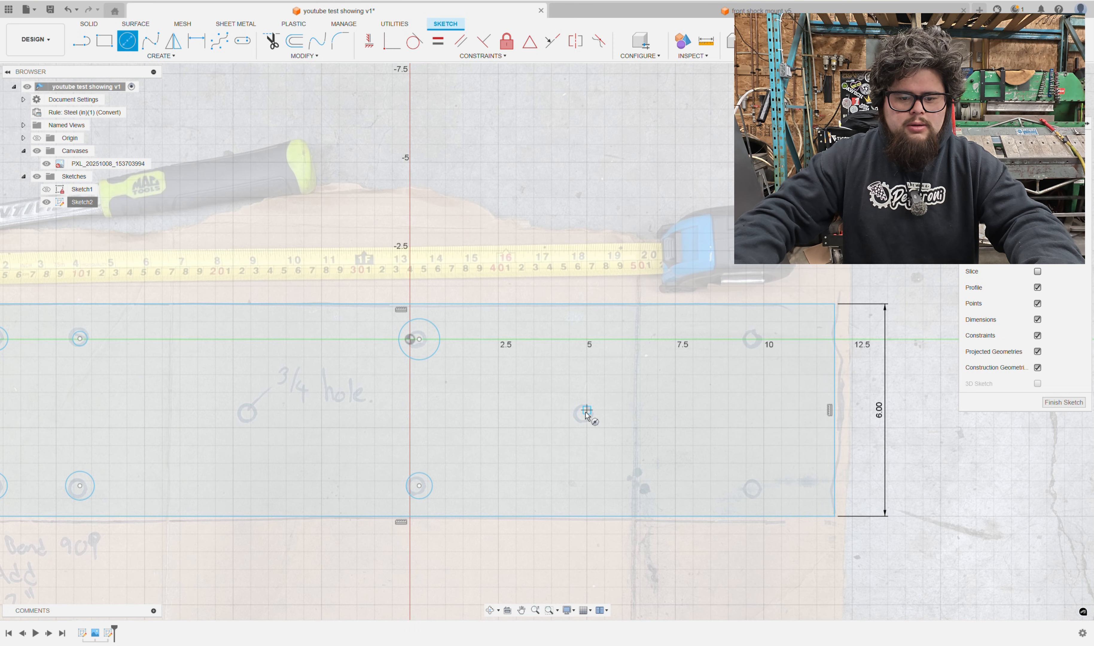
click(587, 410)
click(596, 417)
click(750, 340)
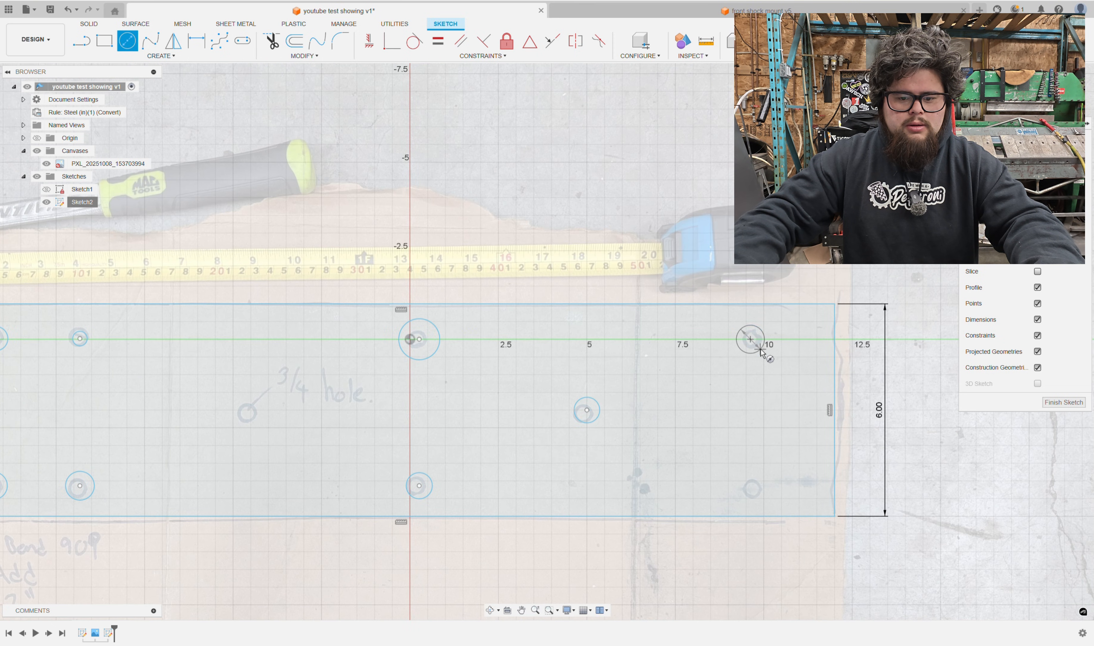
click(760, 492)
Dimension the upper-left hole circle to a diameter of 0.75 in
middle_drag(123, 281, 515, 357)
scroll(386, 412, up, 2)
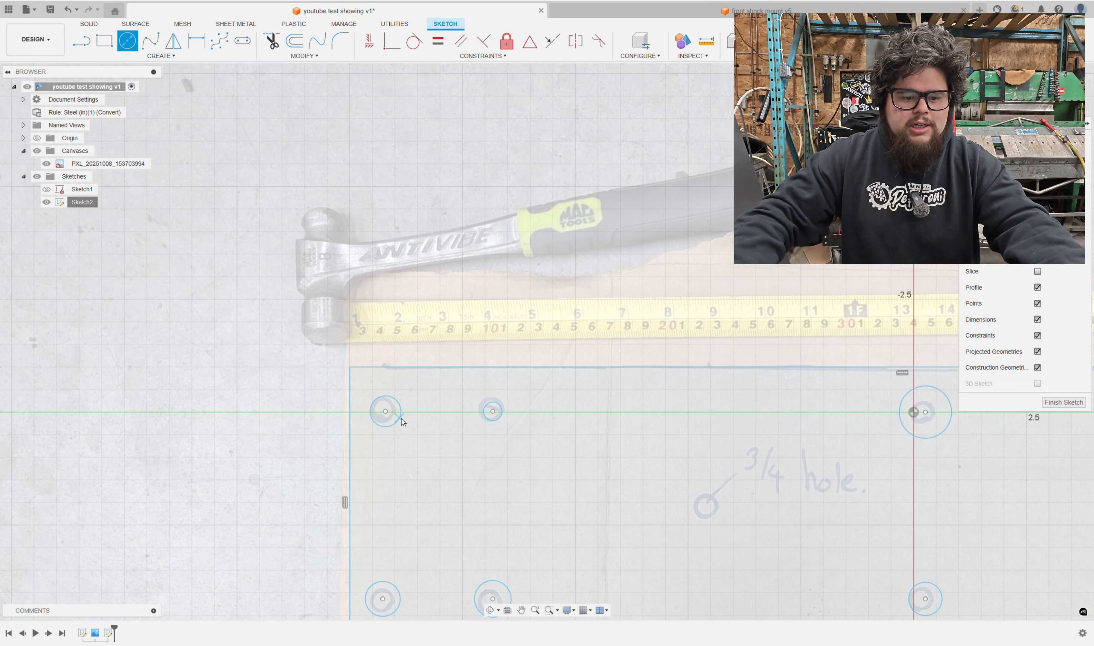
key(d)
click(397, 423)
click(408, 440)
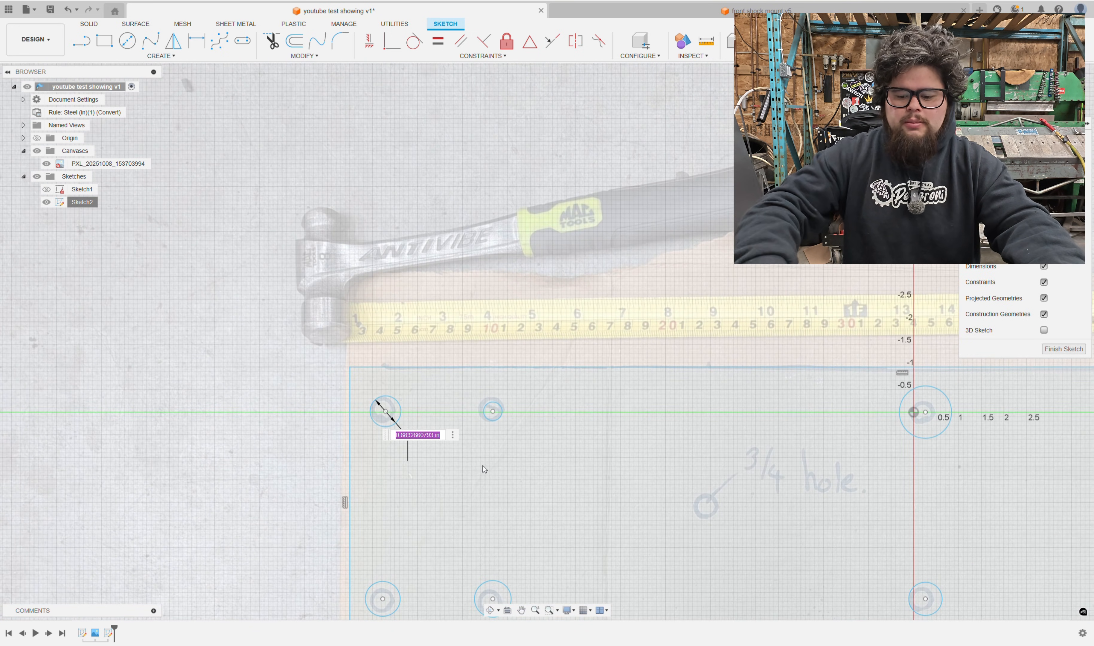
text(0.75)
key(Return)
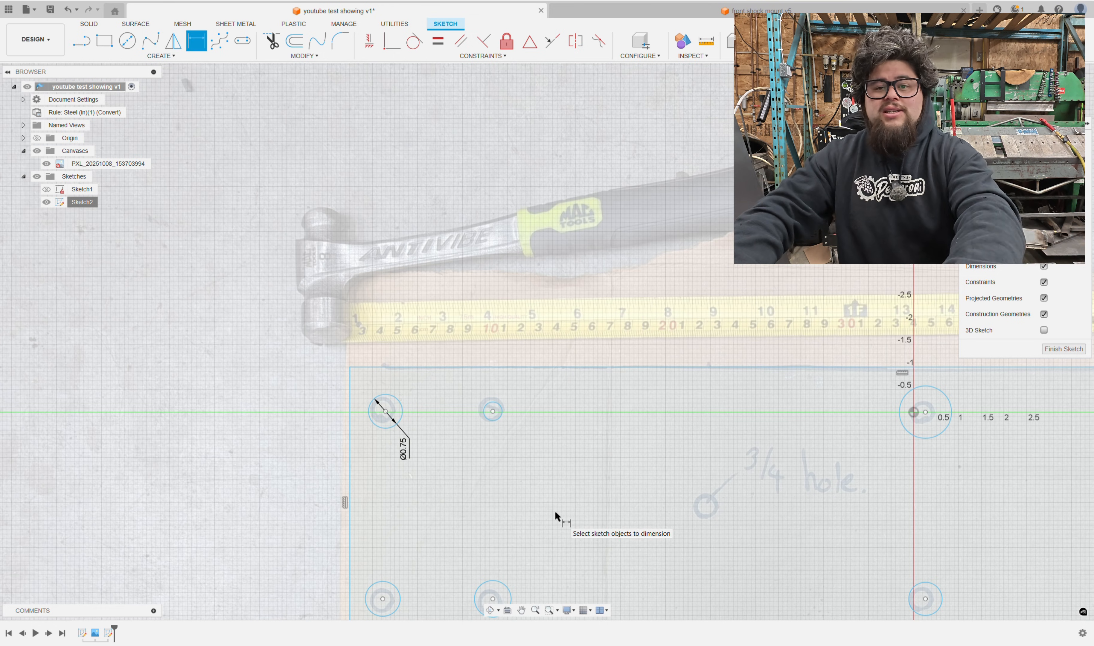
Sketch a circle over the remaining mid-height hole mark beside the handwritten 3/4 hole note
scroll(557, 516, down, 2)
middle_drag(627, 491, 617, 425)
scroll(617, 425, up, 2)
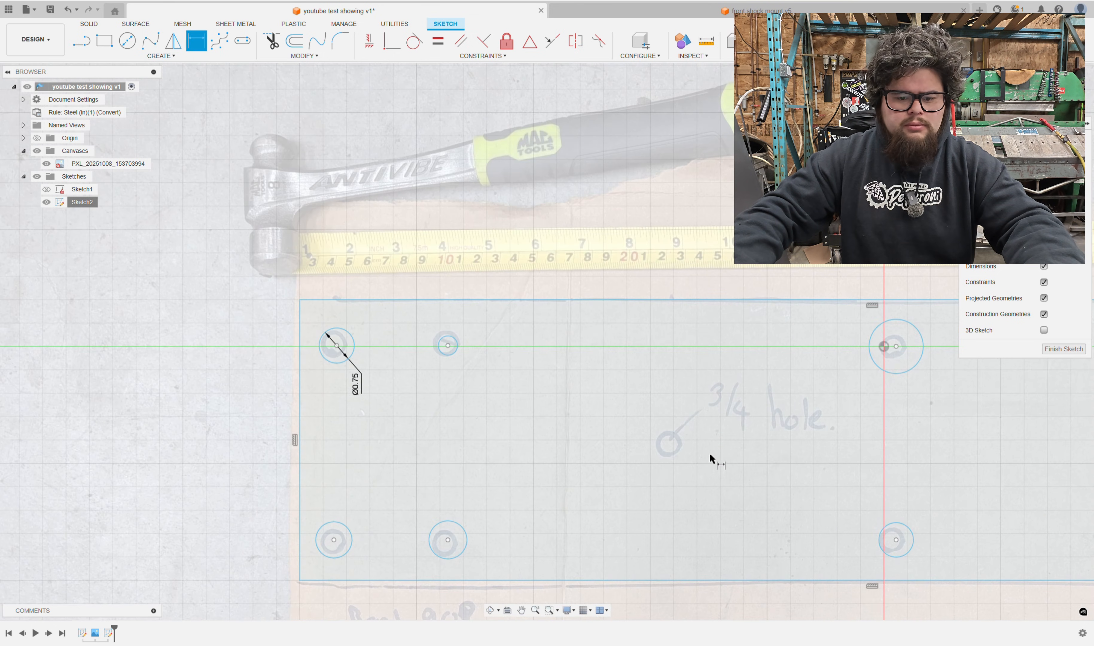
key(c)
click(684, 451)
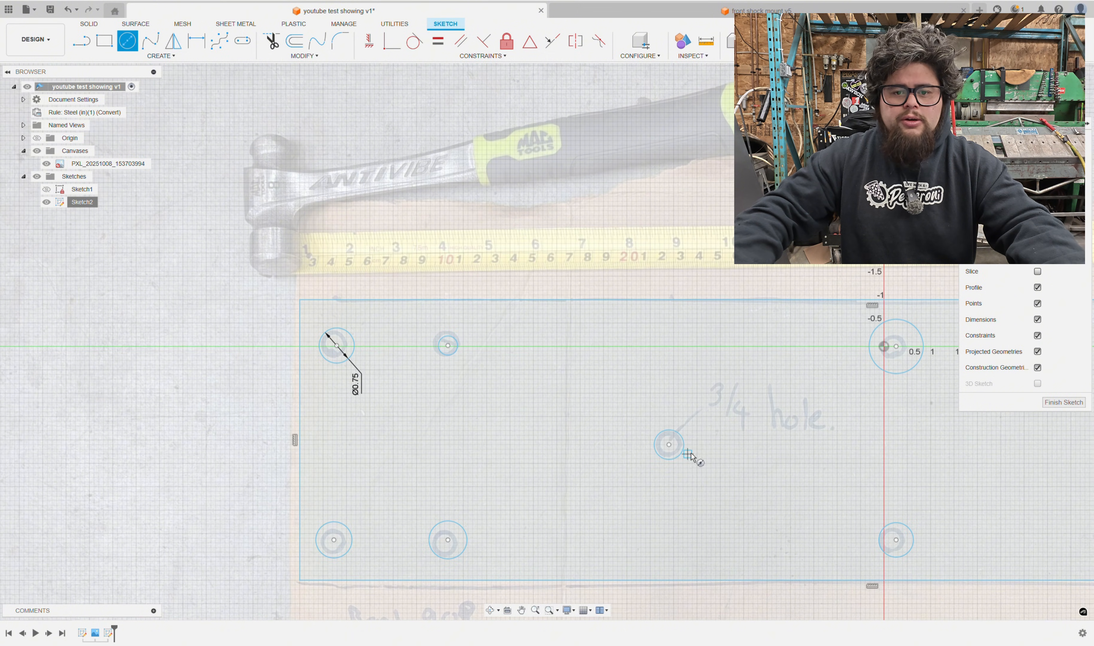
Apply Equal constraints linking both right-end circles, the mid-height circle right of centre and the two centre circles
scroll(684, 451, down, 2)
click(438, 41)
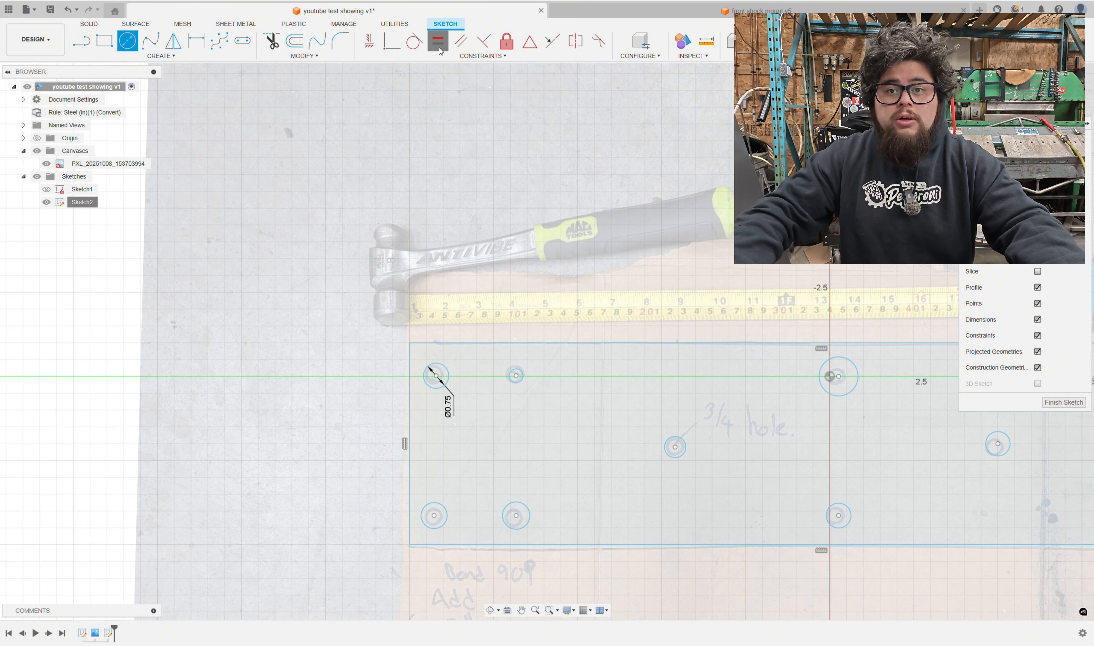
scroll(463, 87, down, 3)
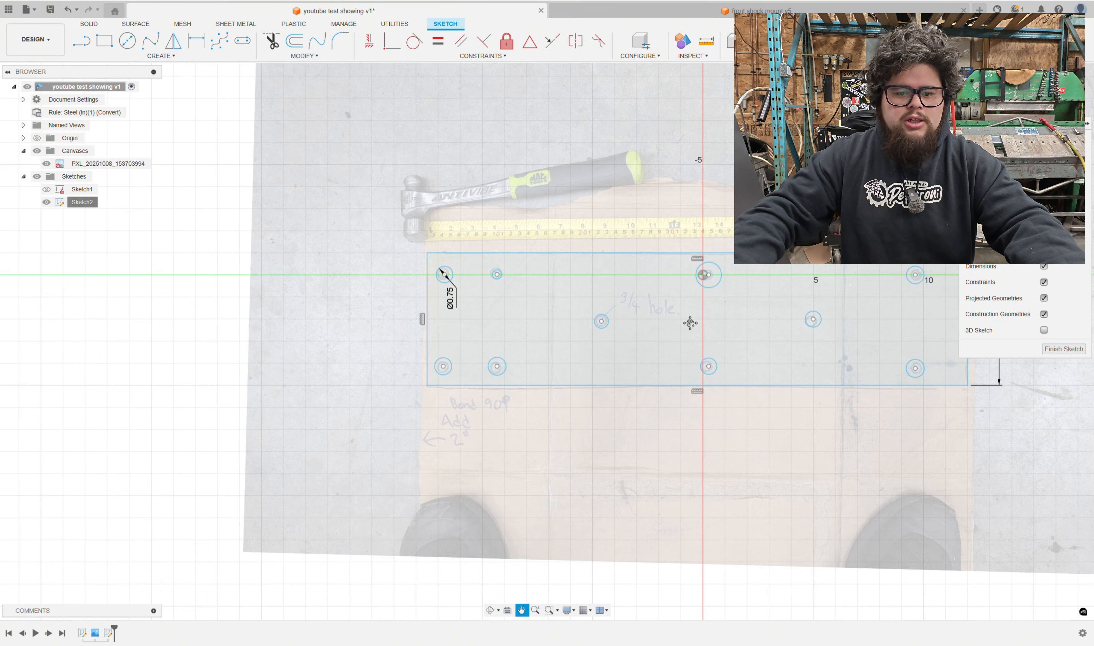
middle_drag(688, 322, 445, 319)
scroll(620, 318, up, 5)
click(719, 234)
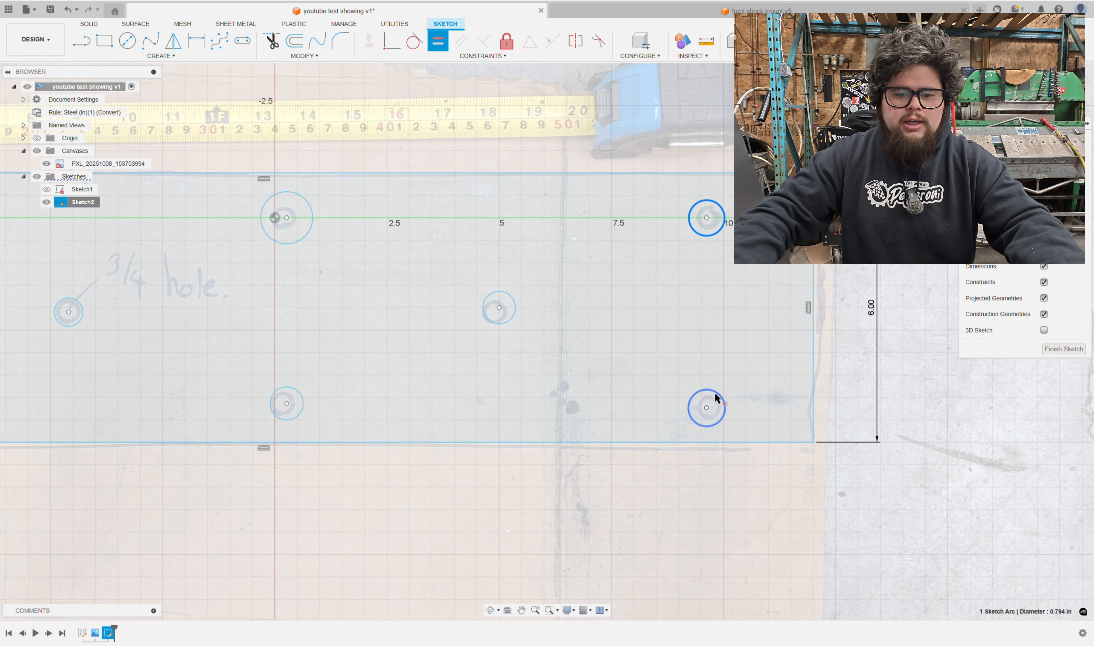
click(715, 393)
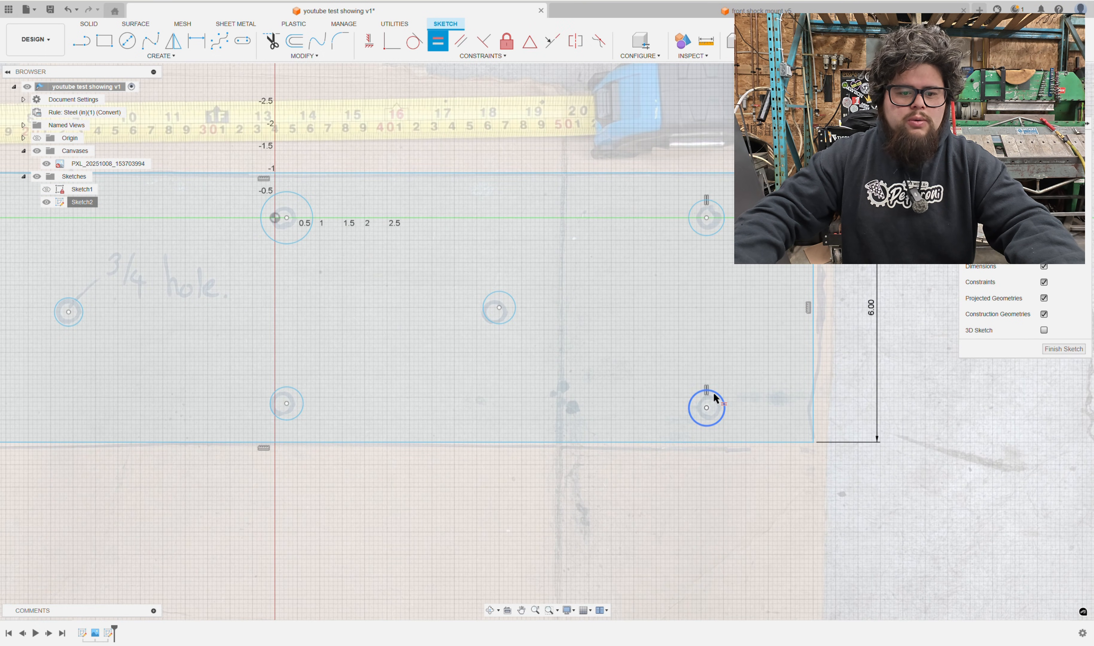
click(511, 322)
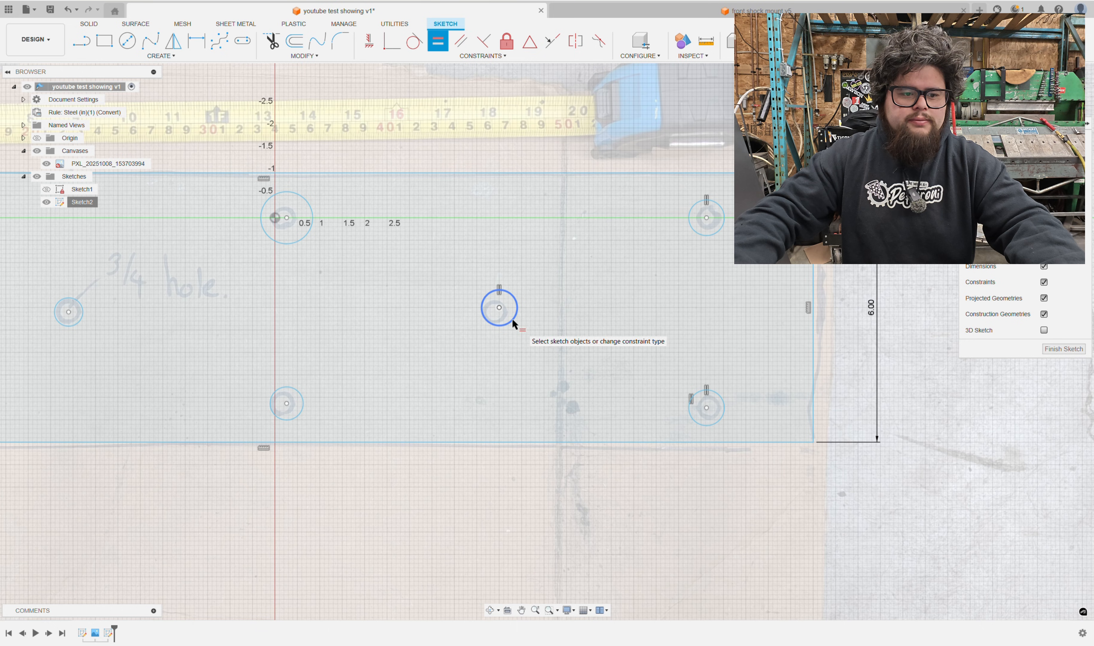
click(294, 244)
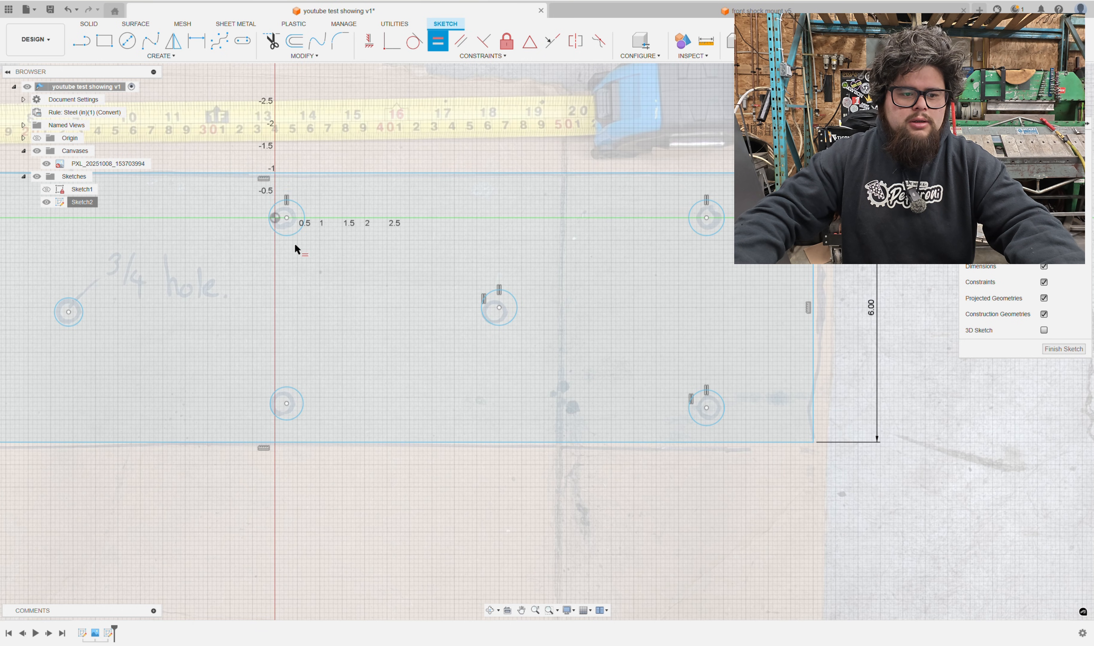
click(295, 387)
middle_drag(193, 350, 562, 346)
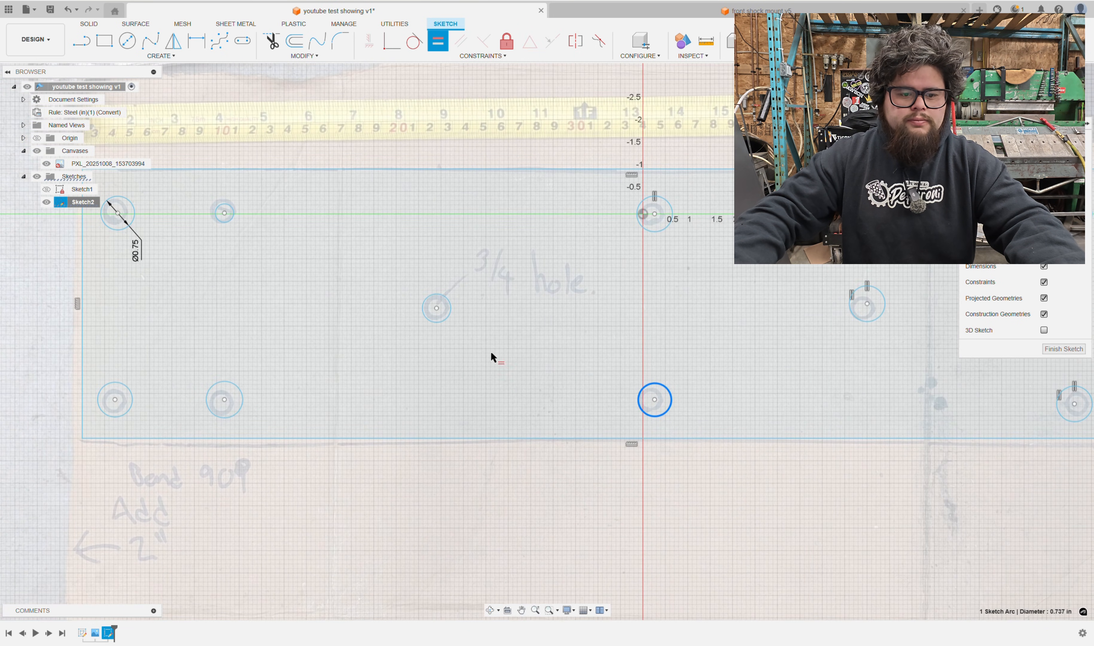
click(661, 232)
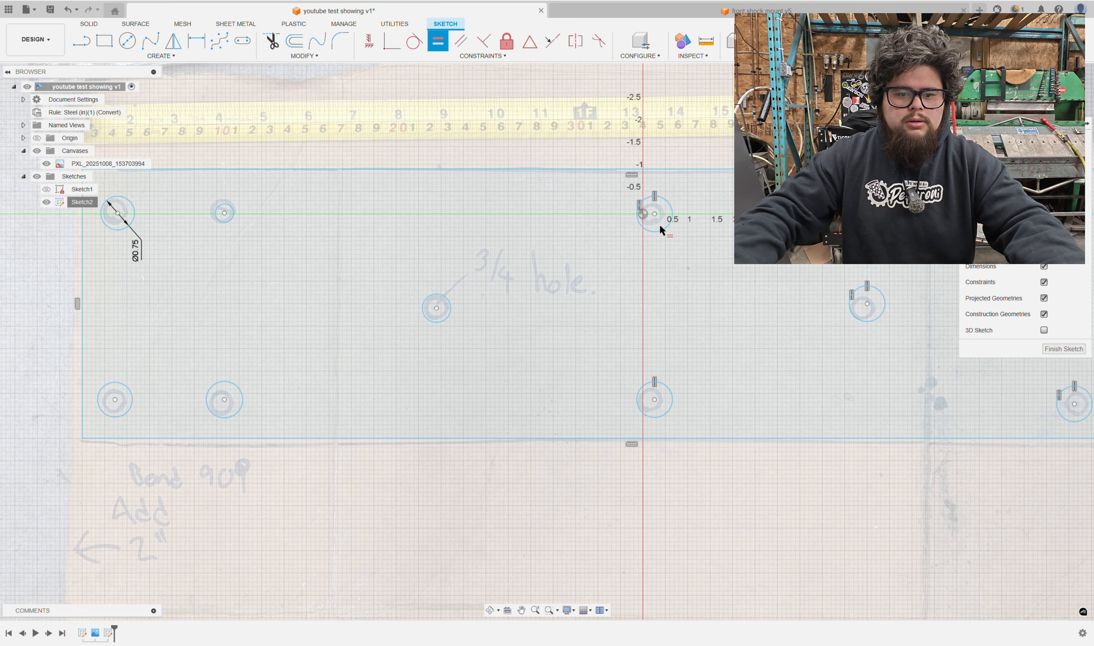
Continue the Equal constraints through the 3/4 hole note's circle and the left-end circles to the 0.75 in circle
middle_drag(311, 339, 600, 305)
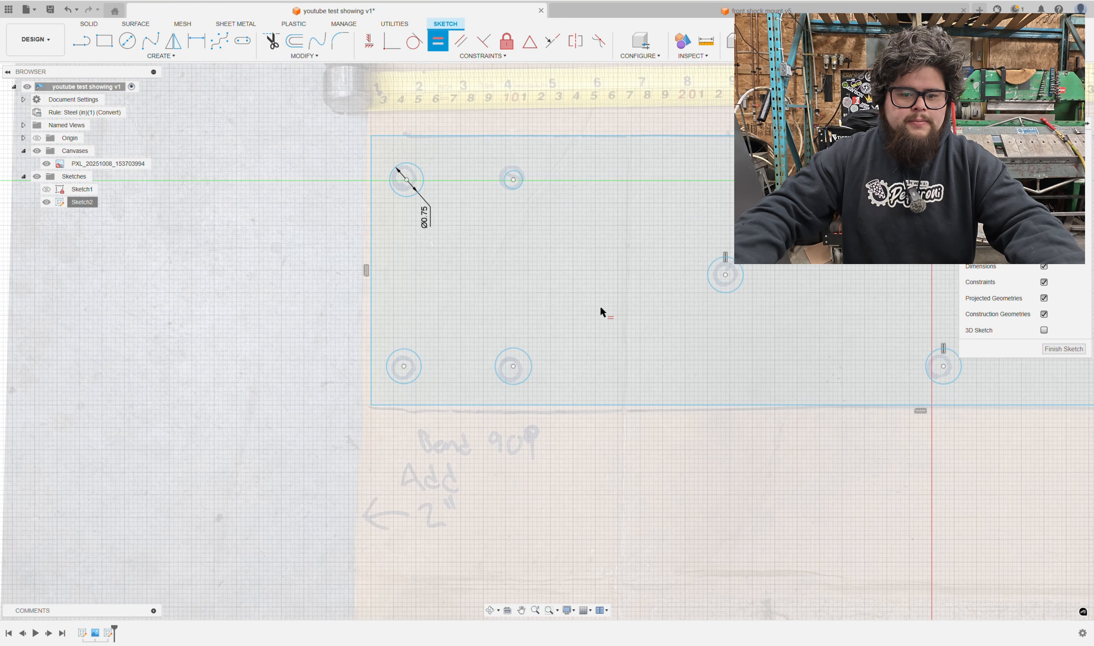
click(710, 284)
click(528, 355)
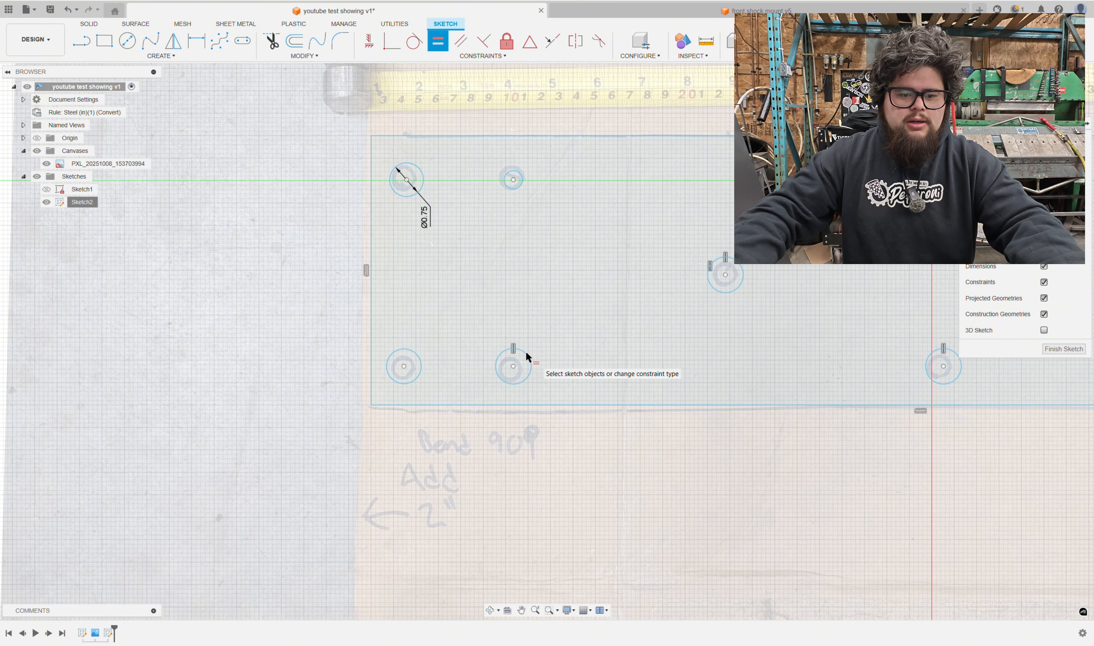
click(526, 355)
click(406, 355)
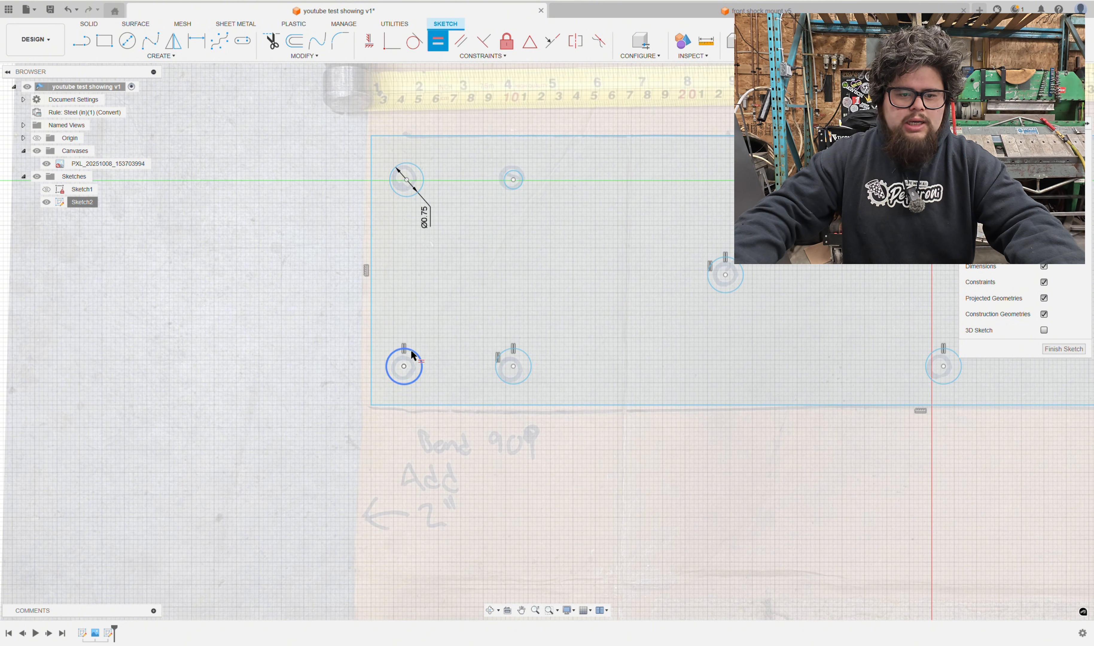
click(405, 355)
click(516, 188)
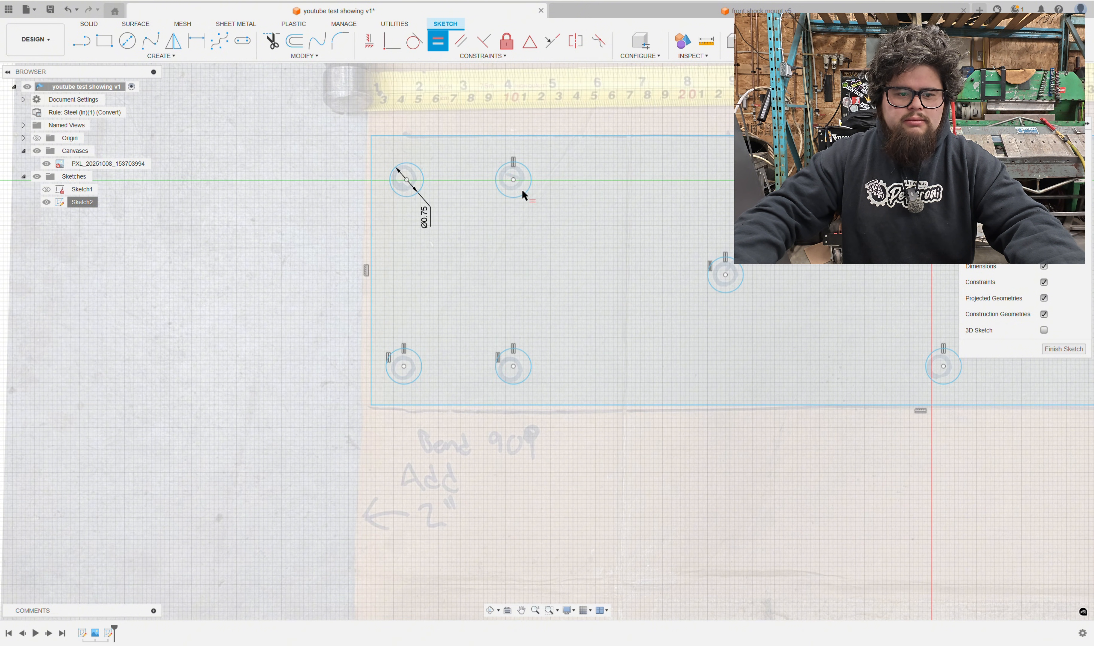
click(424, 192)
scroll(439, 202, up, 2)
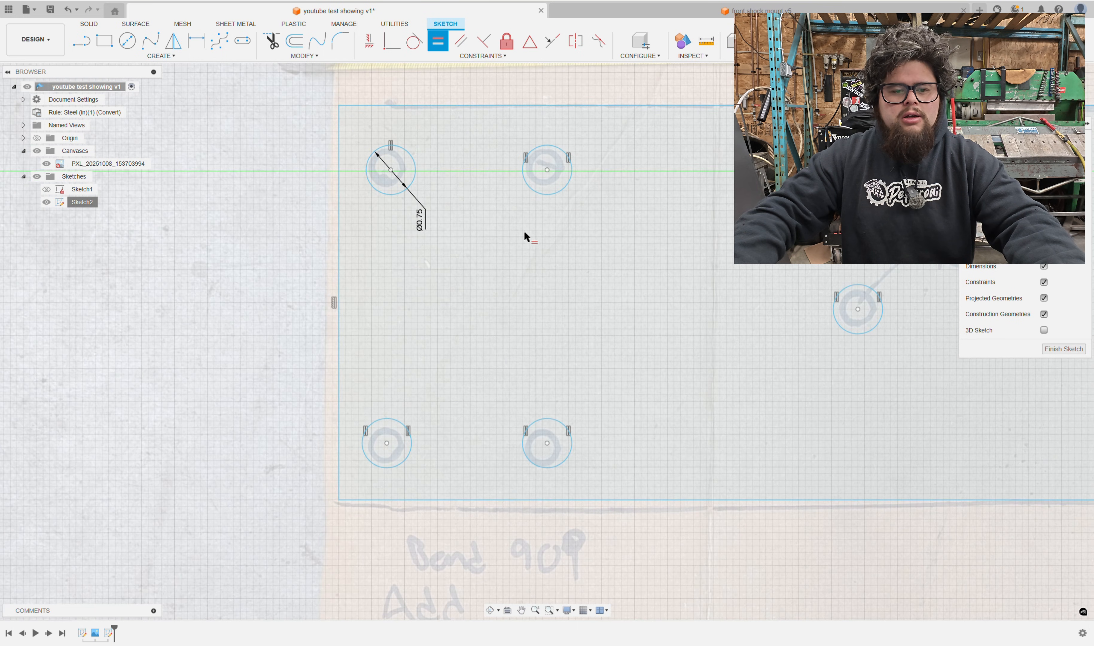
scroll(522, 230, down, 2)
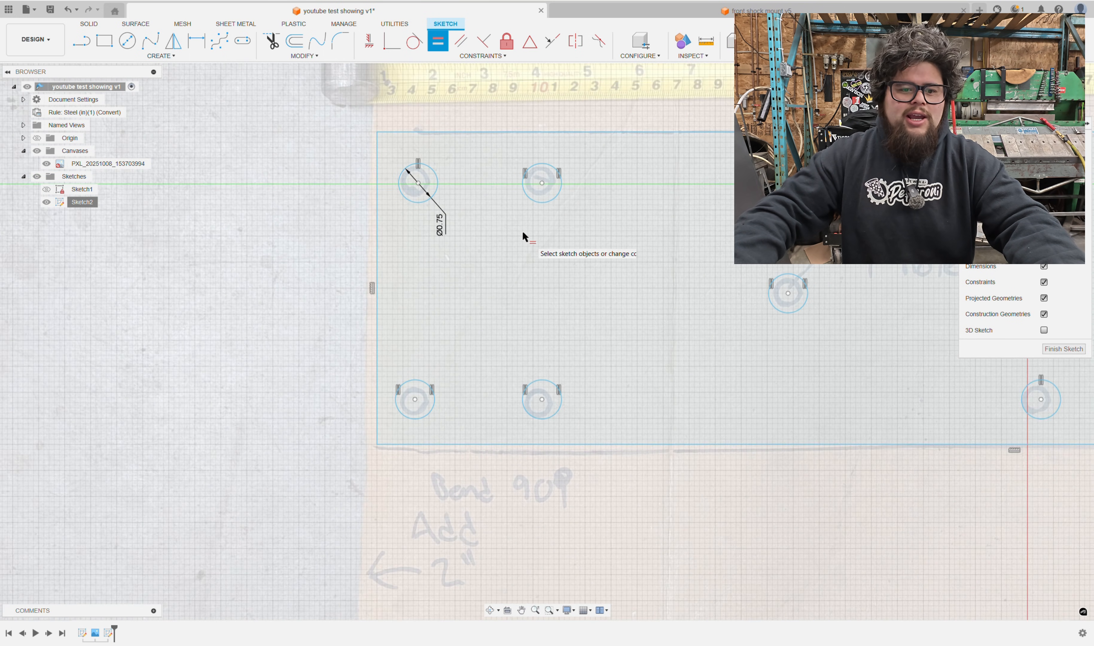
middle_drag(523, 230, 483, 254)
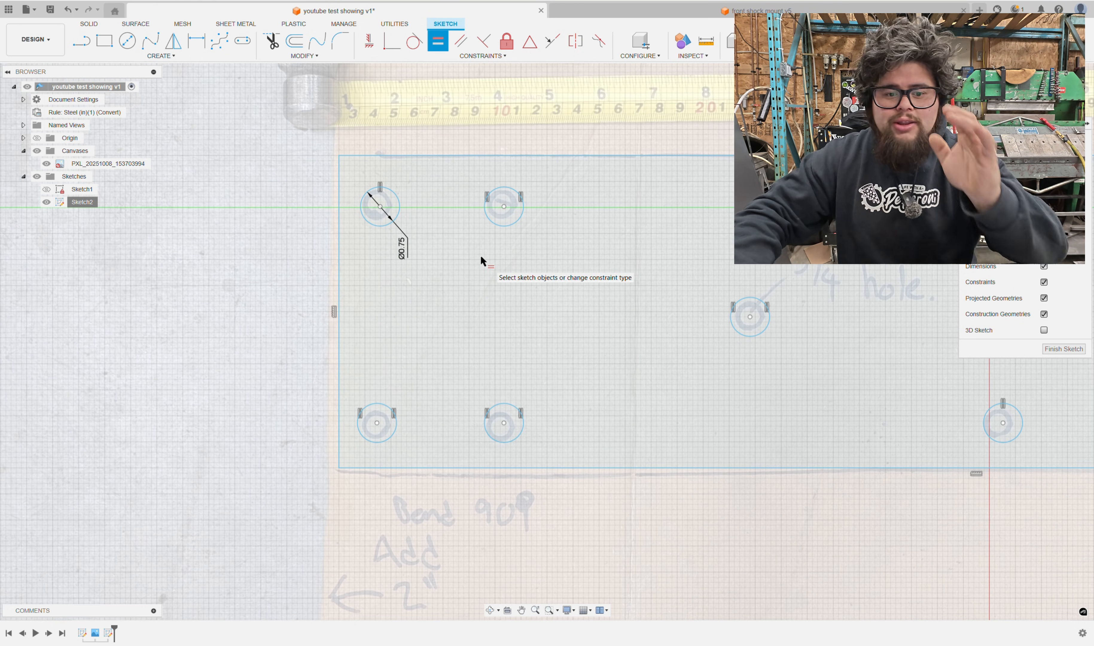
scroll(480, 254, down, 1)
middle_drag(482, 256, 467, 282)
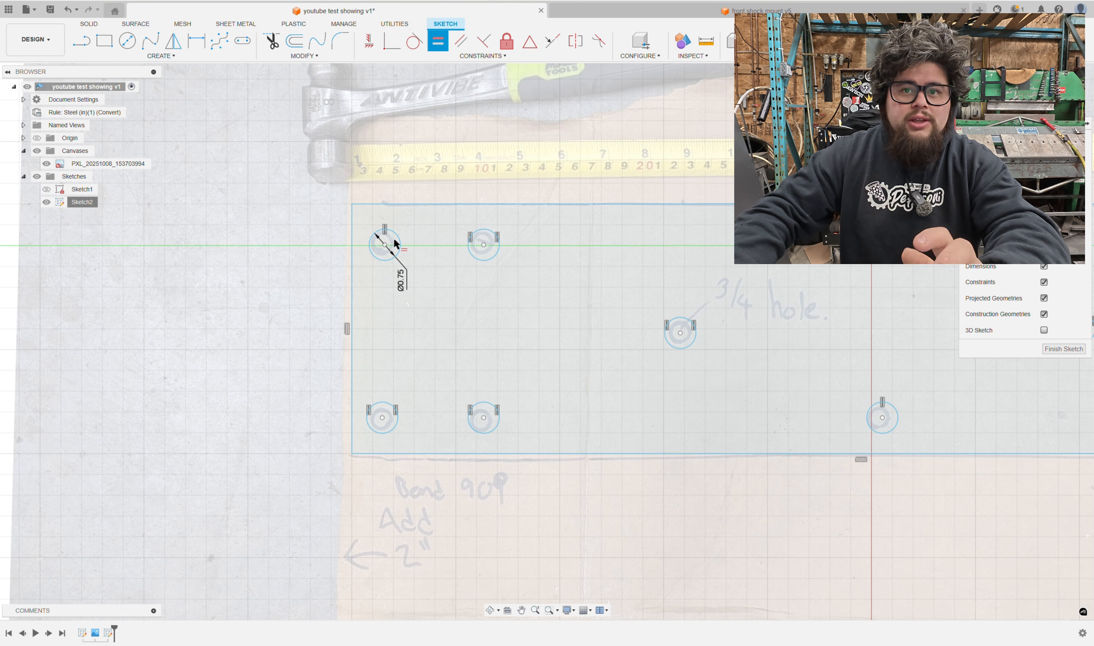
scroll(394, 239, up, 3)
scroll(394, 242, up, 1)
scroll(474, 251, down, 3)
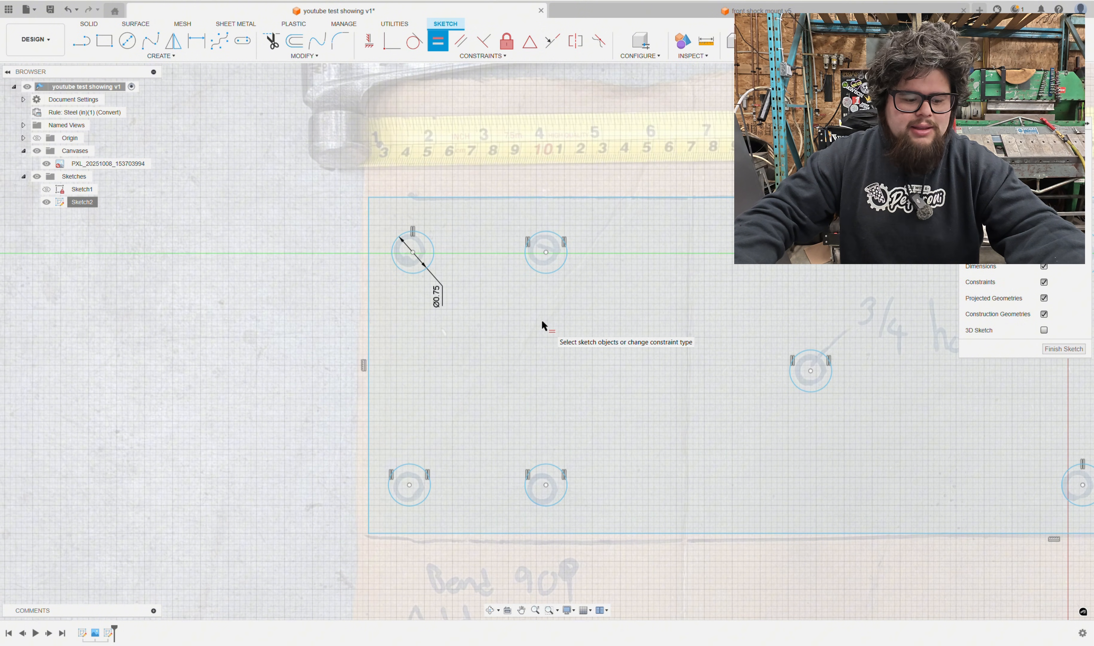
Sketch a 2.5 in by 4.25 in rectangle starting from the upper-left hole circle's centre
key(r)
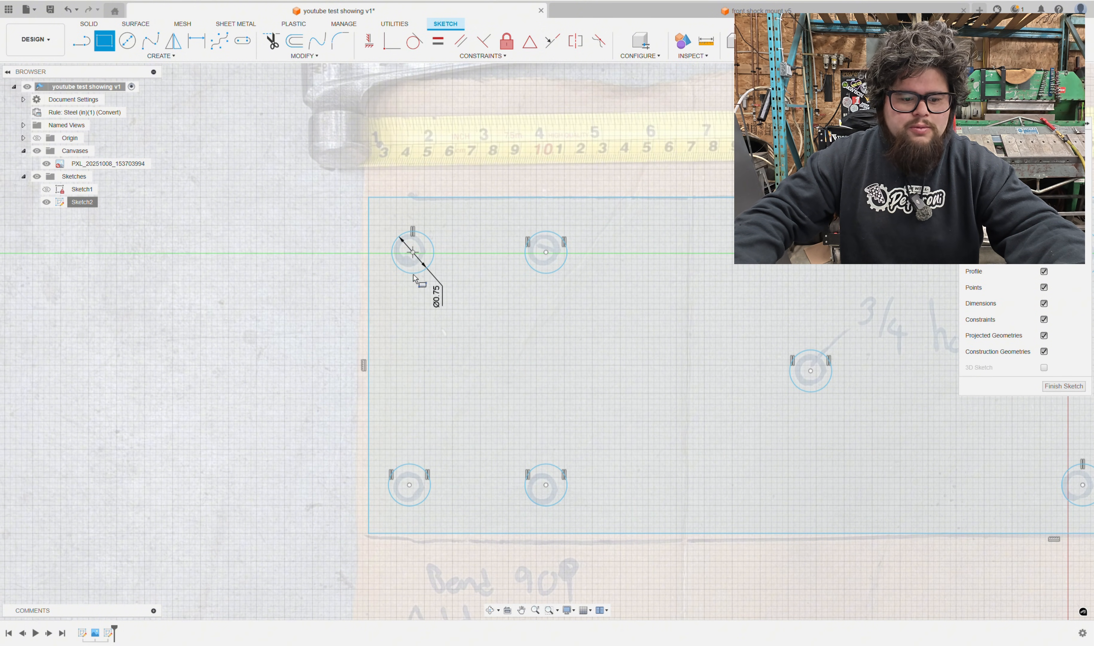
click(413, 252)
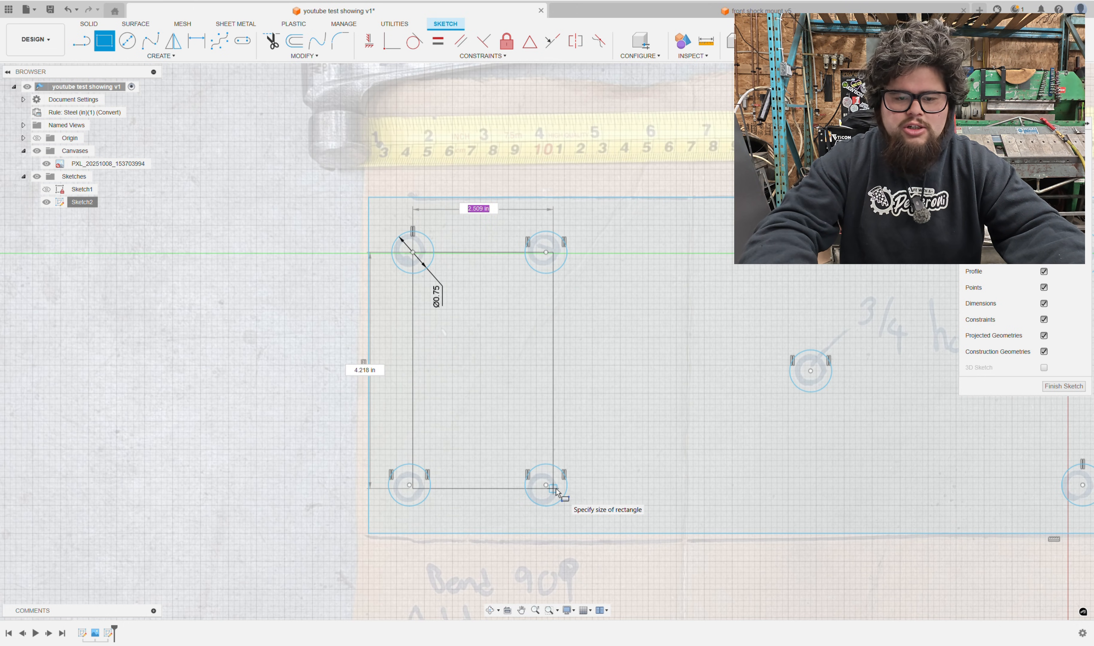
text(2.5)
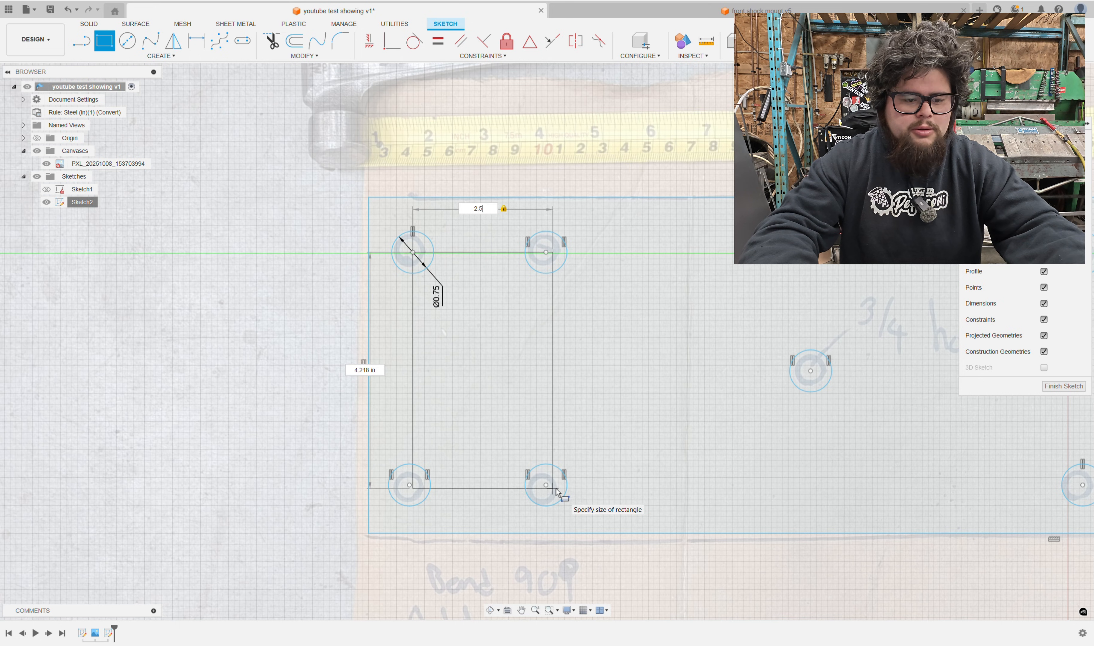
key(Tab)
text(4)
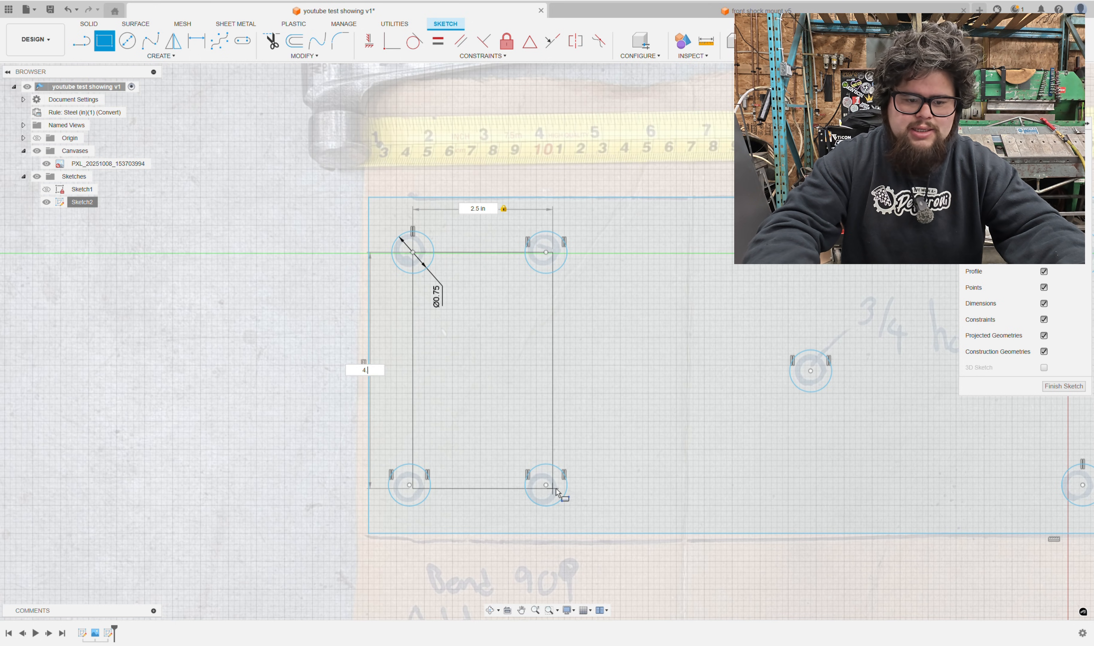
text(.25)
key(Return)
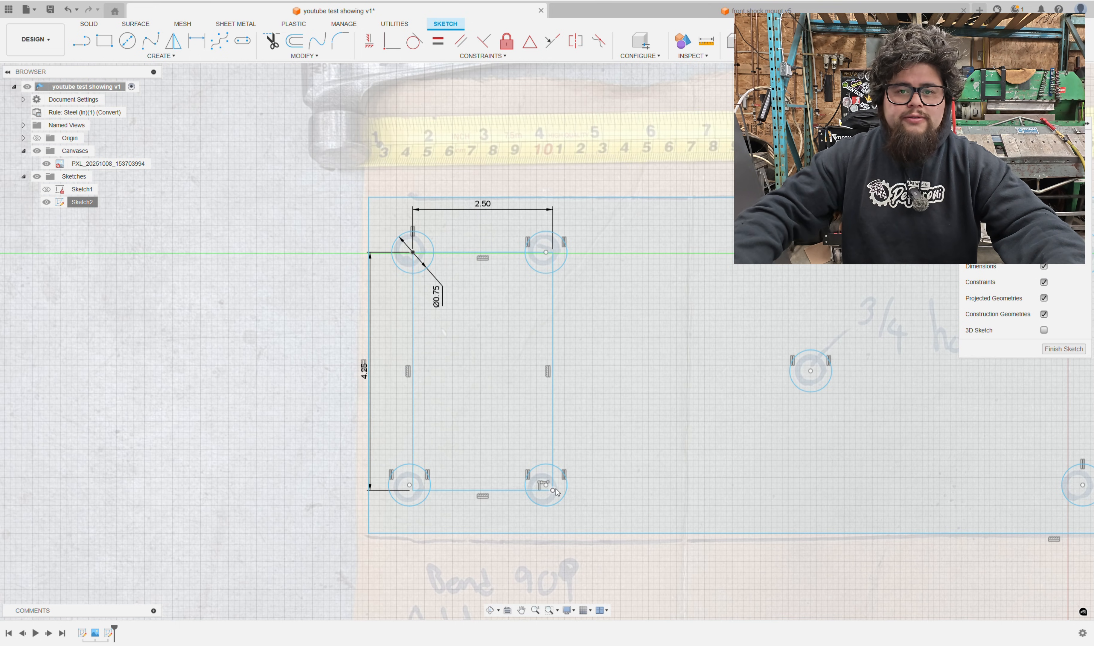
Move the upper-right, lower-right and lower-left hole circles of the left-end group onto the rectangle's matching corners
scroll(506, 278, up, 5)
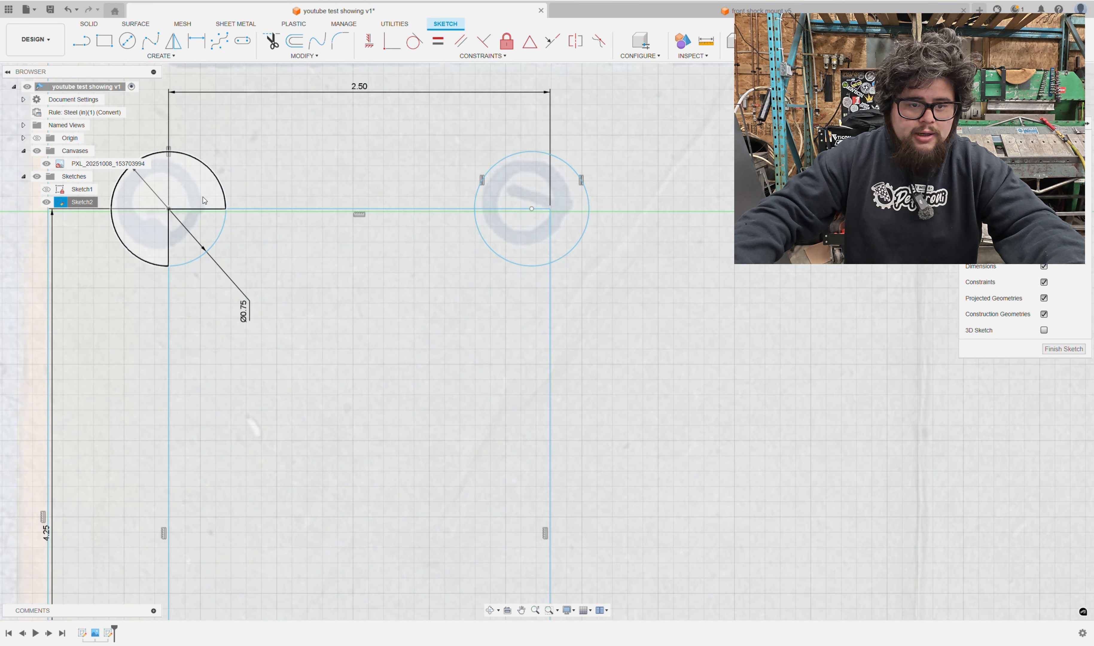
scroll(647, 237, down, 3)
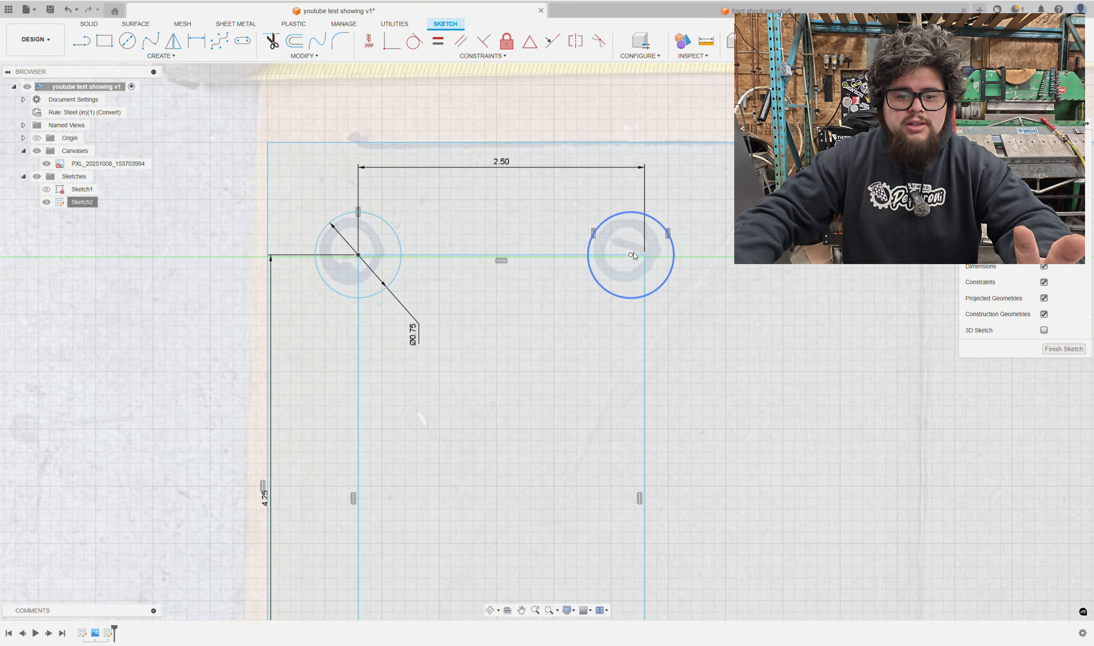
drag(631, 256, 645, 255)
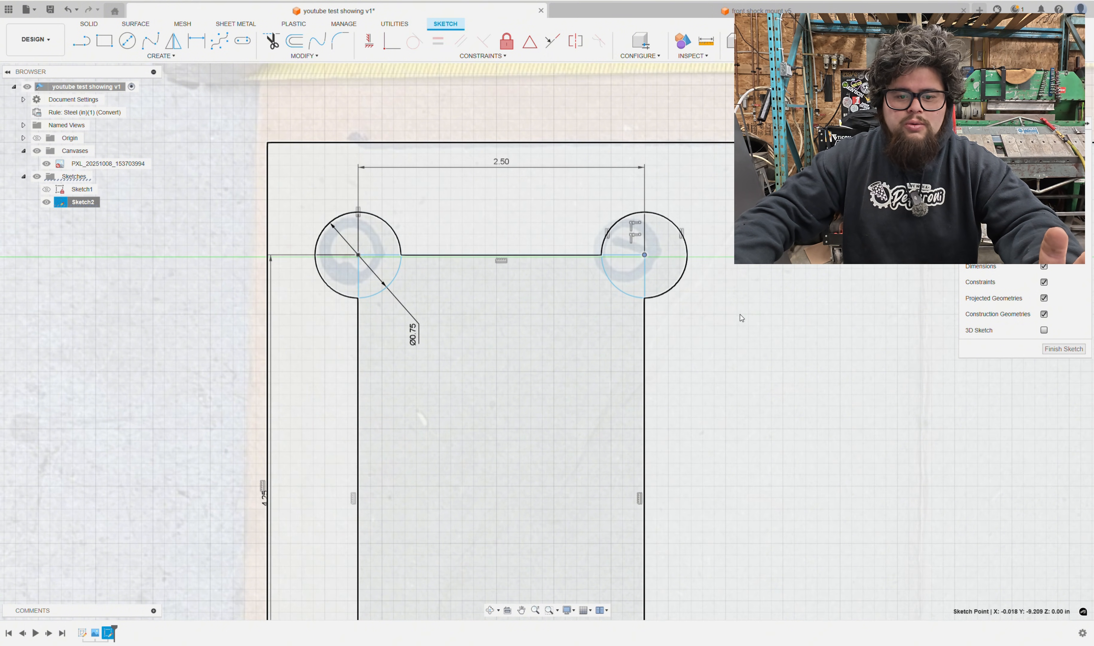
scroll(659, 265, down, 5)
middle_drag(717, 517, 718, 244)
scroll(665, 288, up, 5)
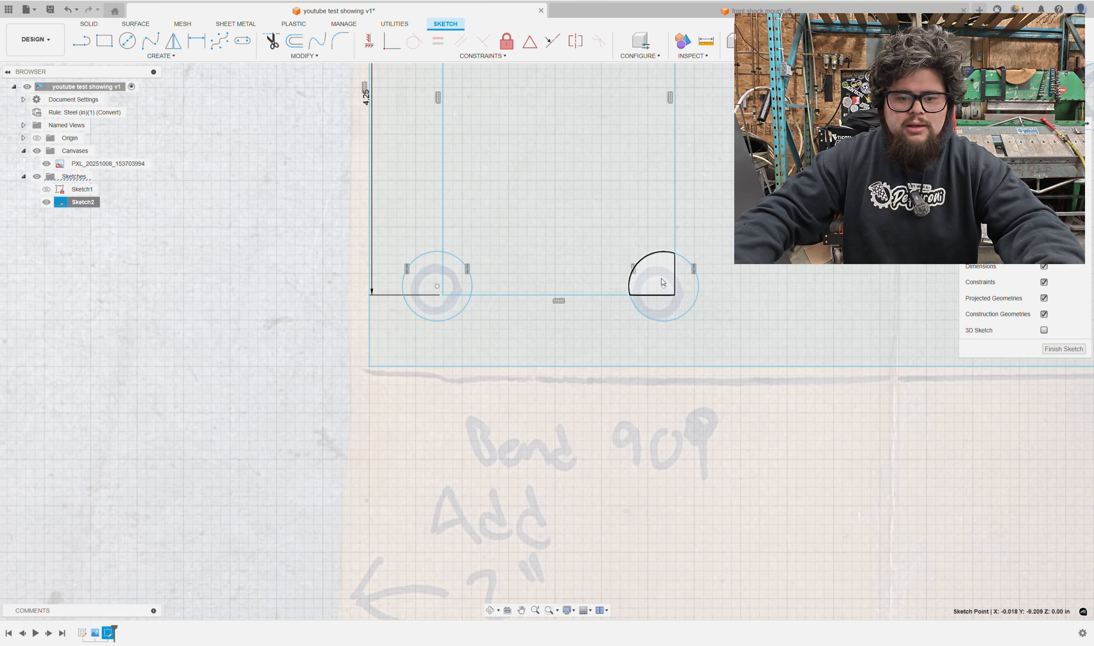
drag(665, 288, 675, 295)
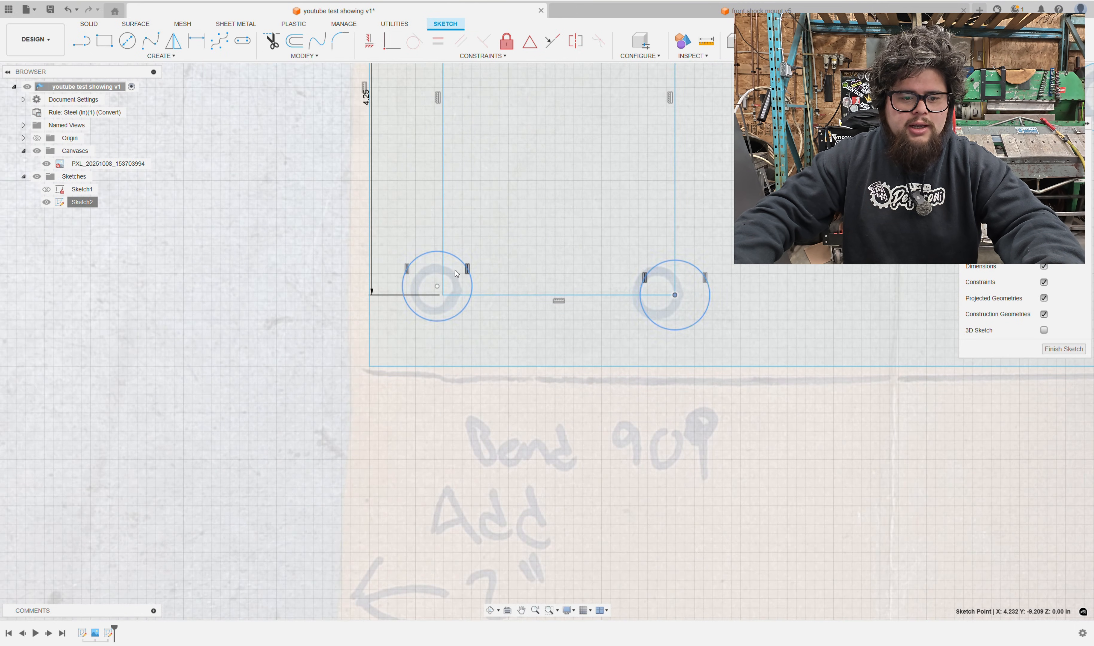
scroll(467, 279, down, 3)
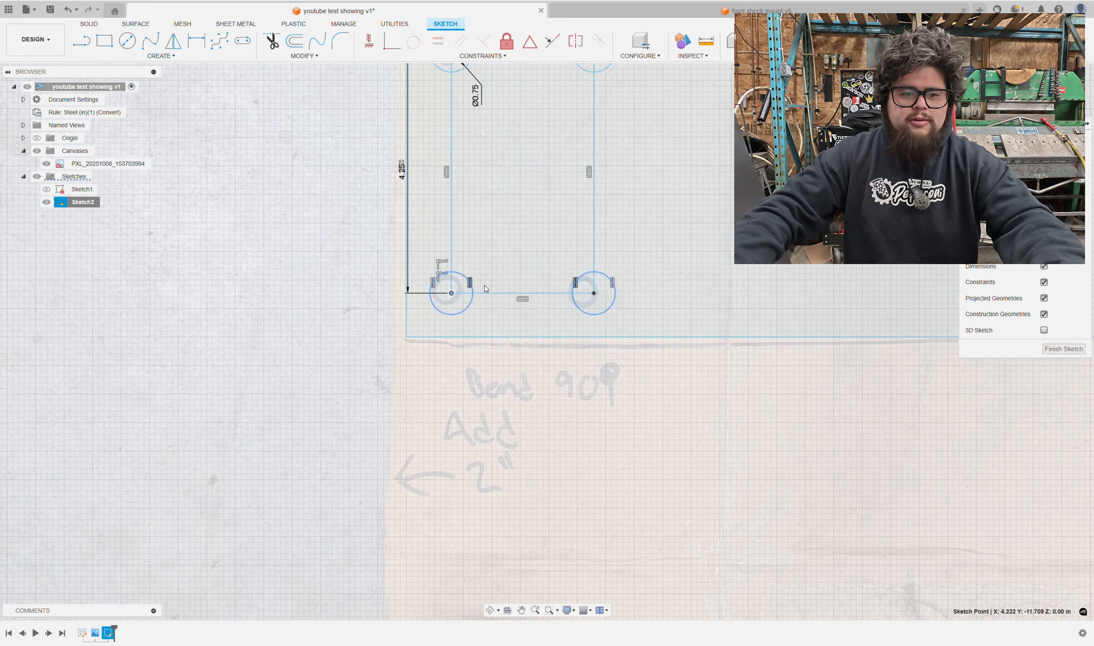
middle_drag(682, 229, 727, 378)
click(727, 378)
Fix all four lines of the plate's outer rectangle in place
scroll(208, 287, up, 2)
mouse_move(369, 262)
middle_down()
mouse_move(360, 317)
mouse_move(291, 294)
middle_up()
scroll(325, 186, up, 2)
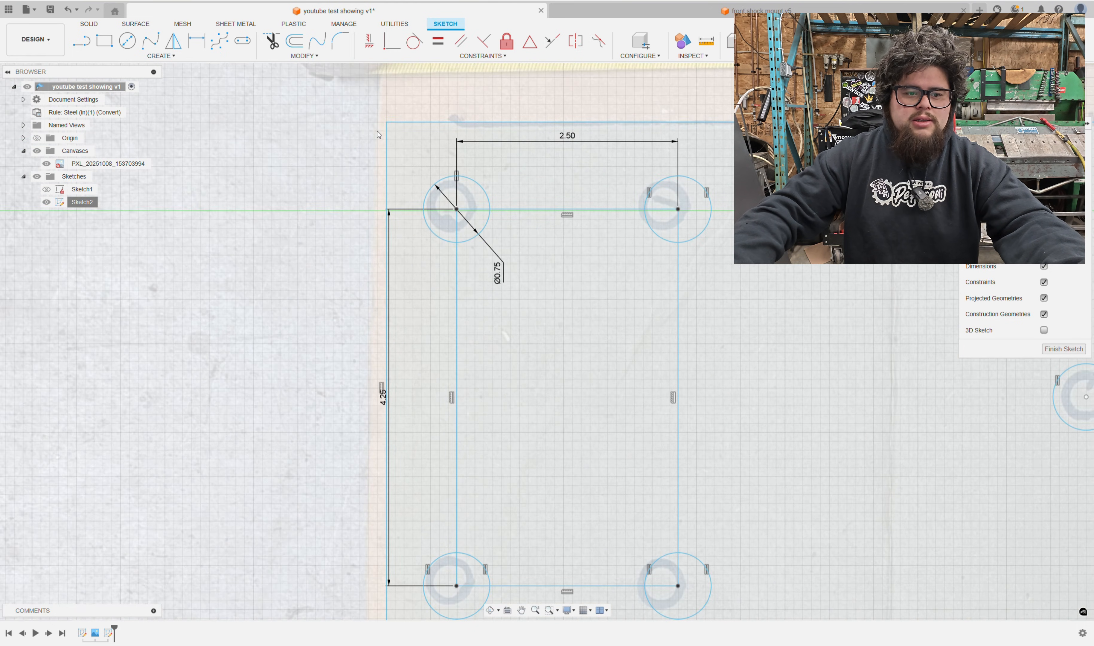
scroll(382, 132, down, 4)
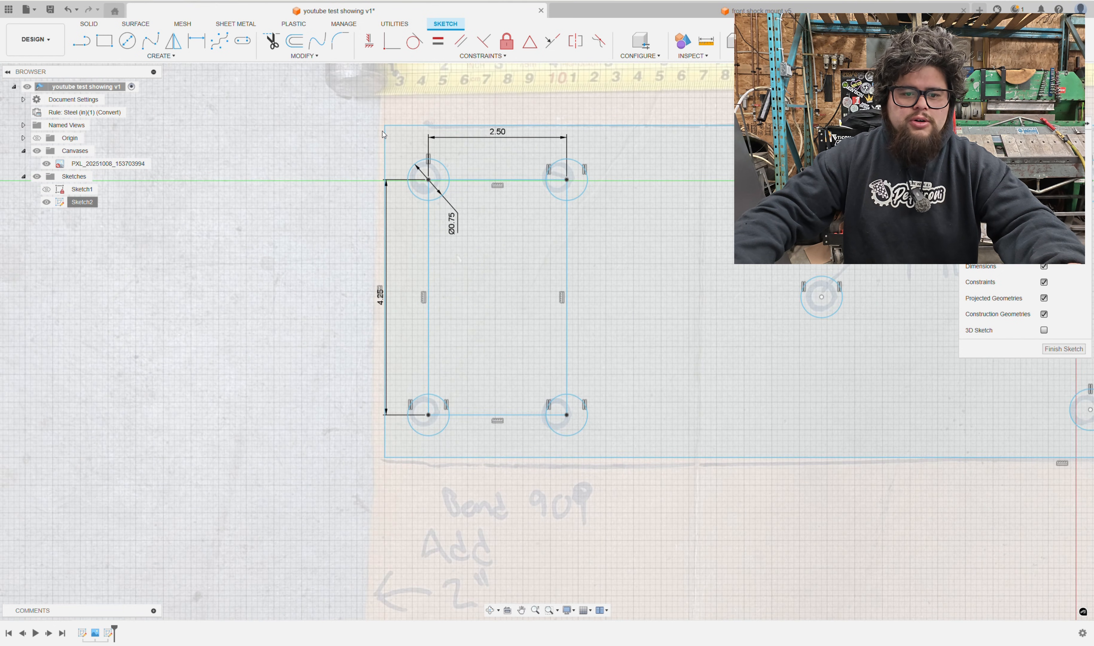
middle_drag(382, 131, 331, 203)
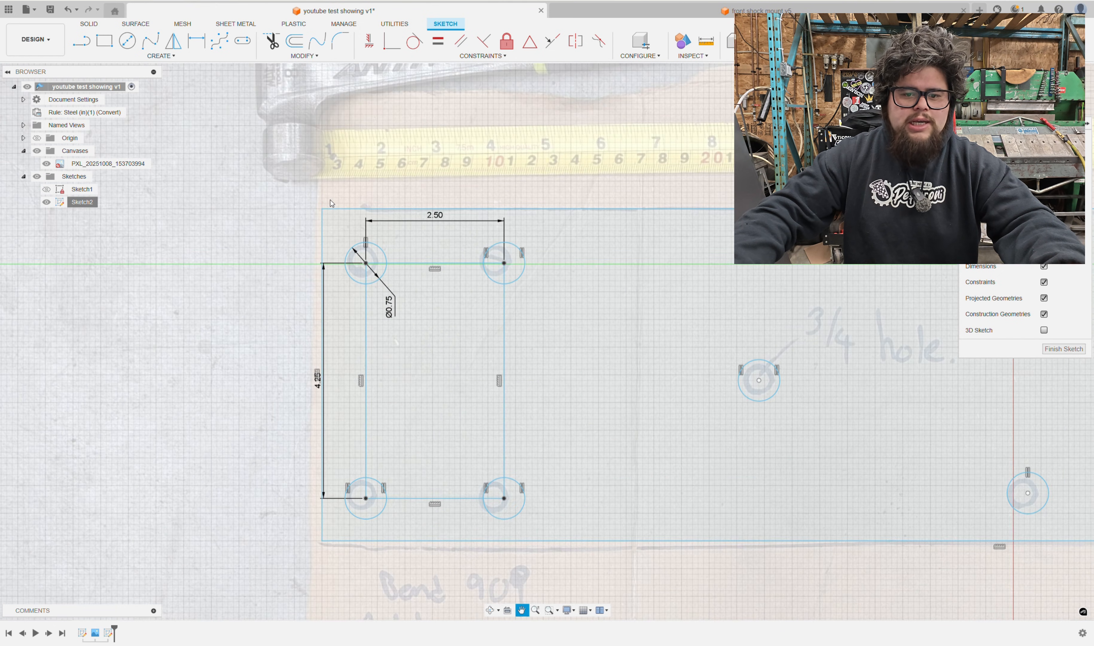
double_click(322, 221)
right_click(321, 220)
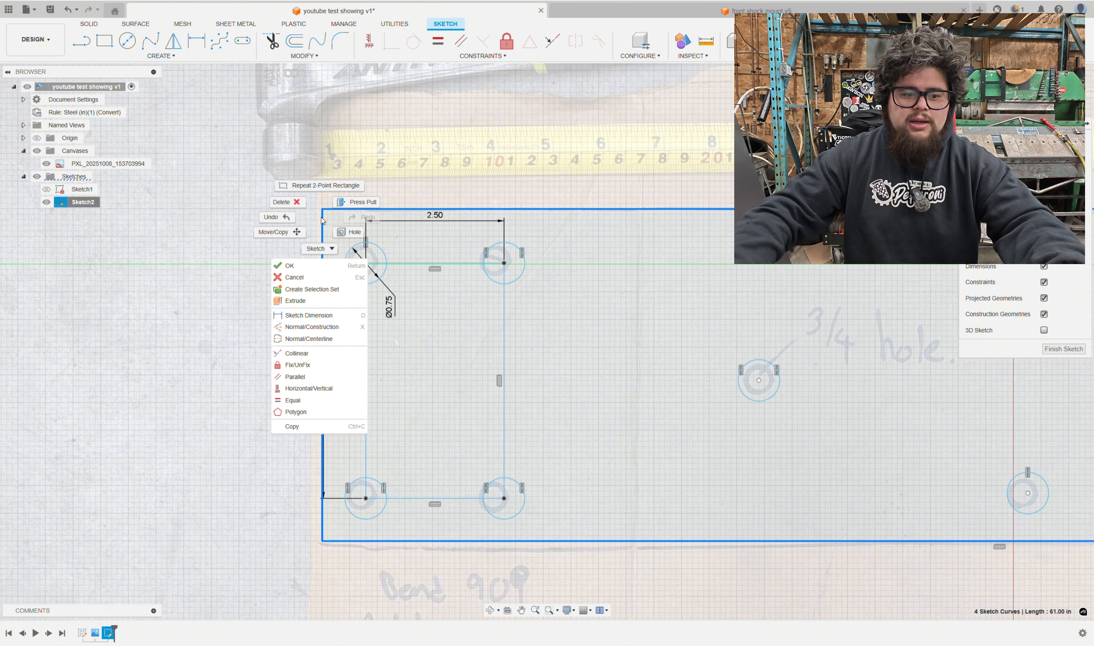
click(341, 365)
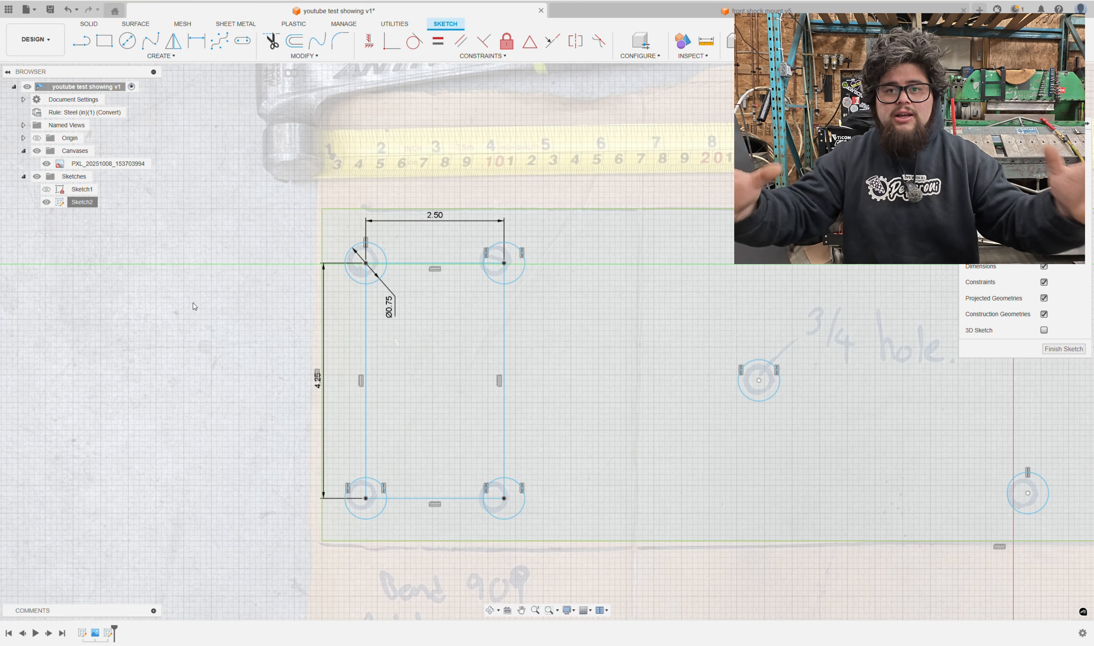
Dimension the distance from the plate's left edge to the hole rectangle's left side as 0.75 in
scroll(347, 371, up, 5)
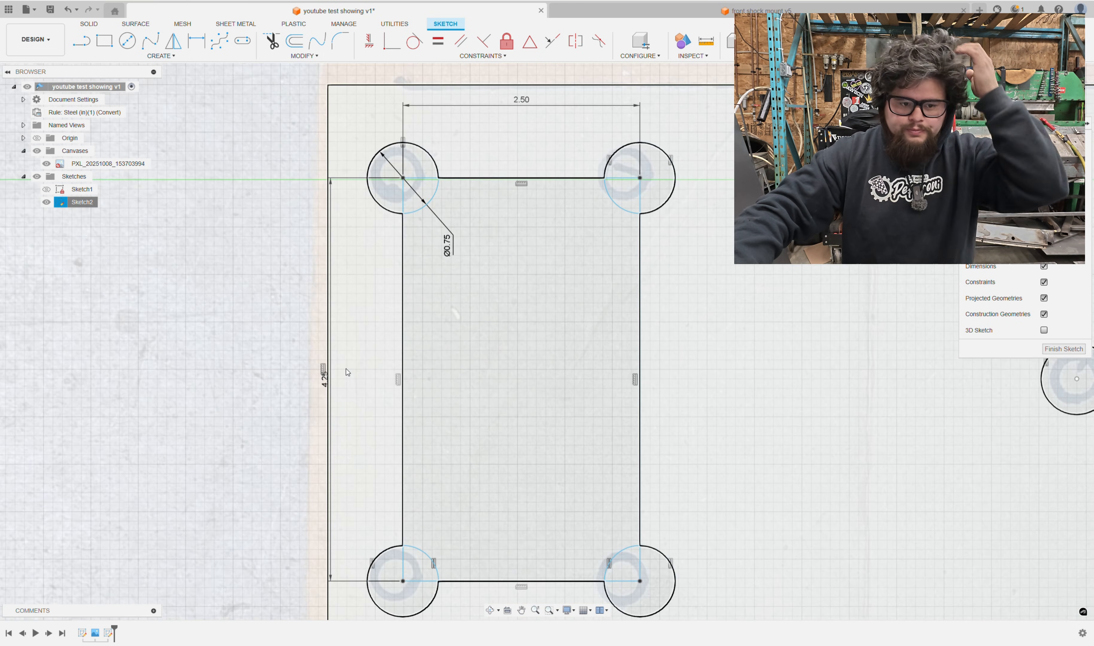
click(356, 371)
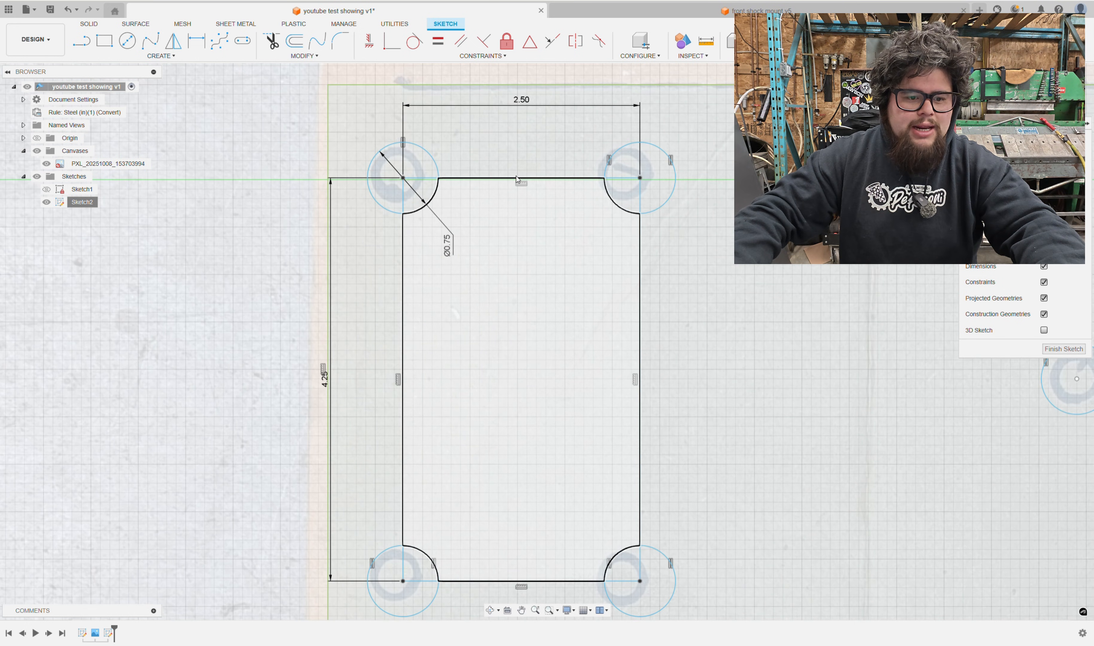
key(d)
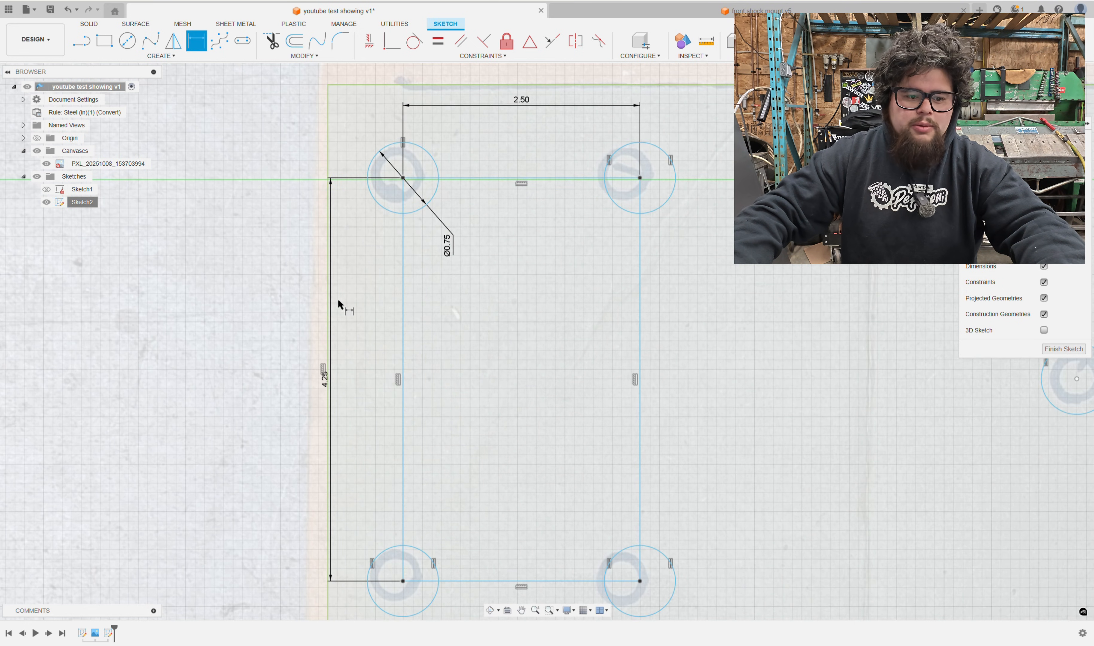
click(329, 308)
click(403, 312)
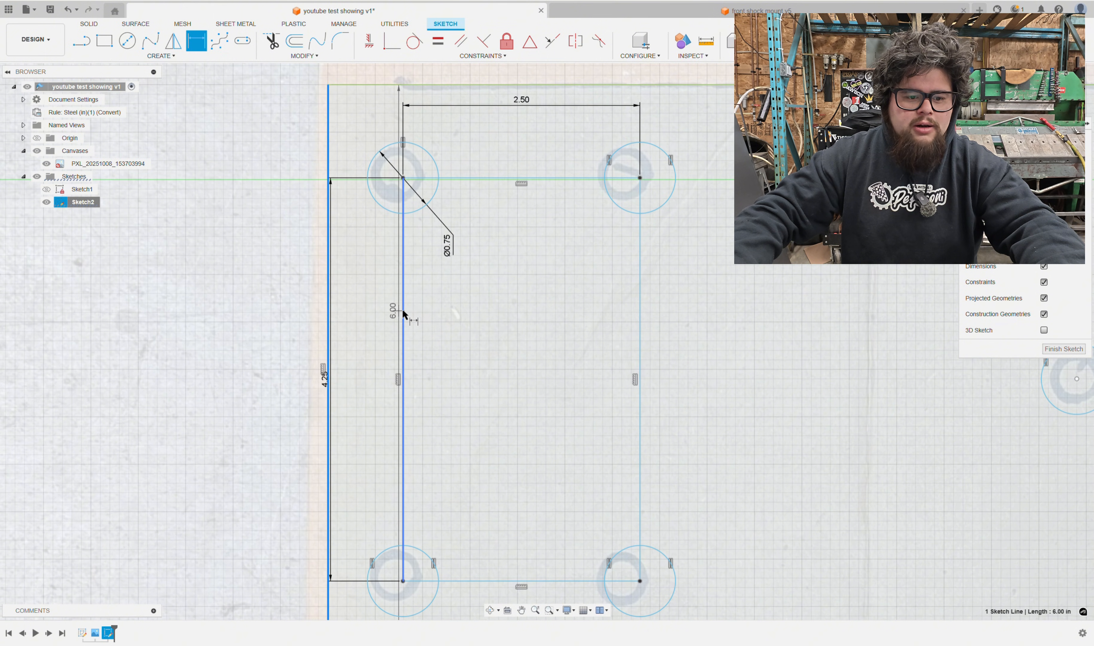
click(374, 311)
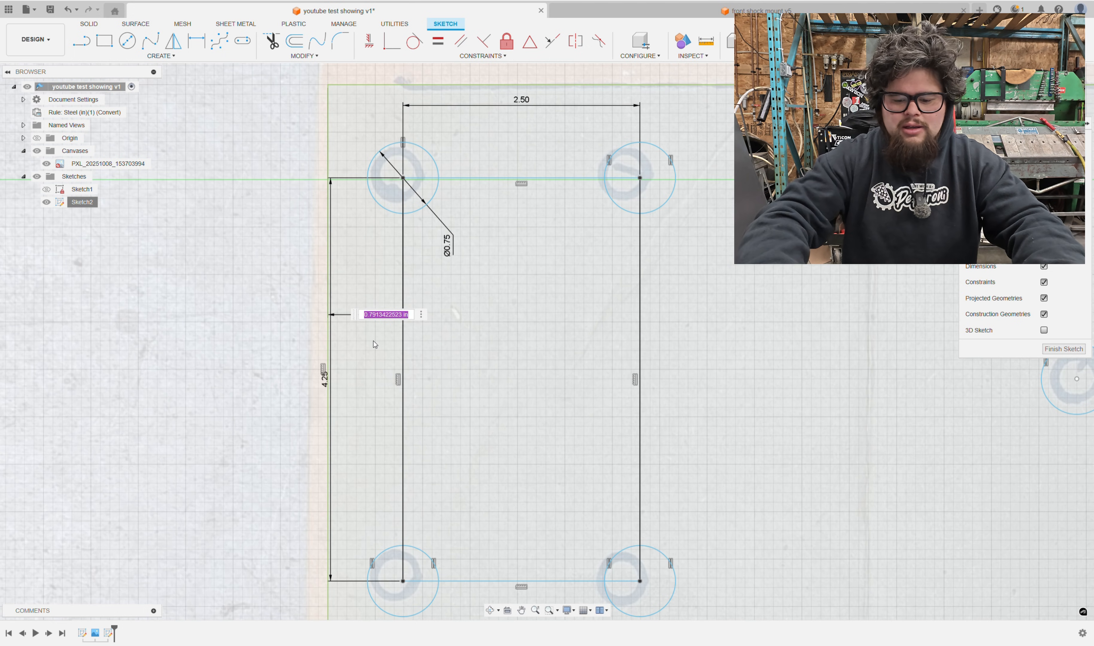
text(.75)
key(Return)
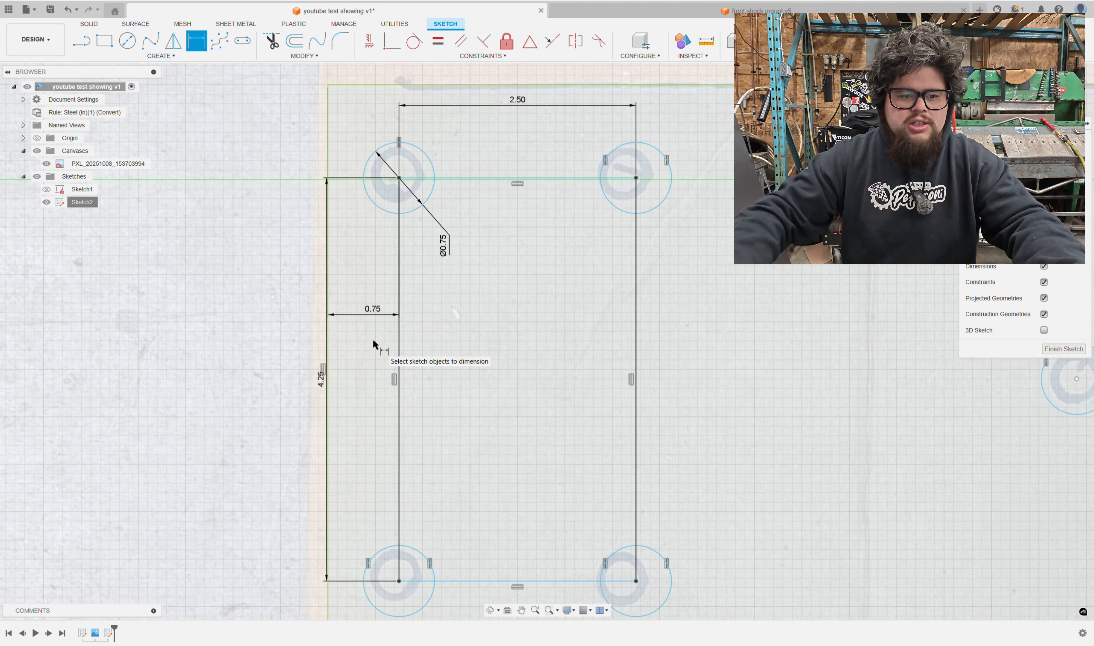
Apply a Horizontal/Vertical constraint between the midpoints of the hole rectangle's left side and the plate's left edge
scroll(372, 337, down, 1)
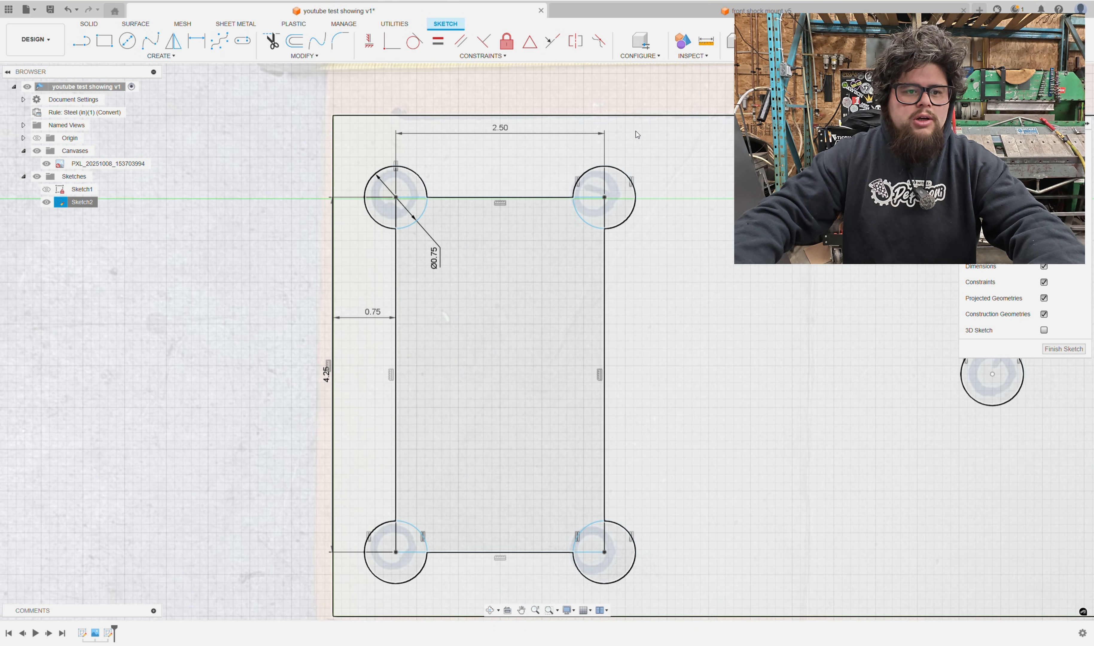
click(364, 38)
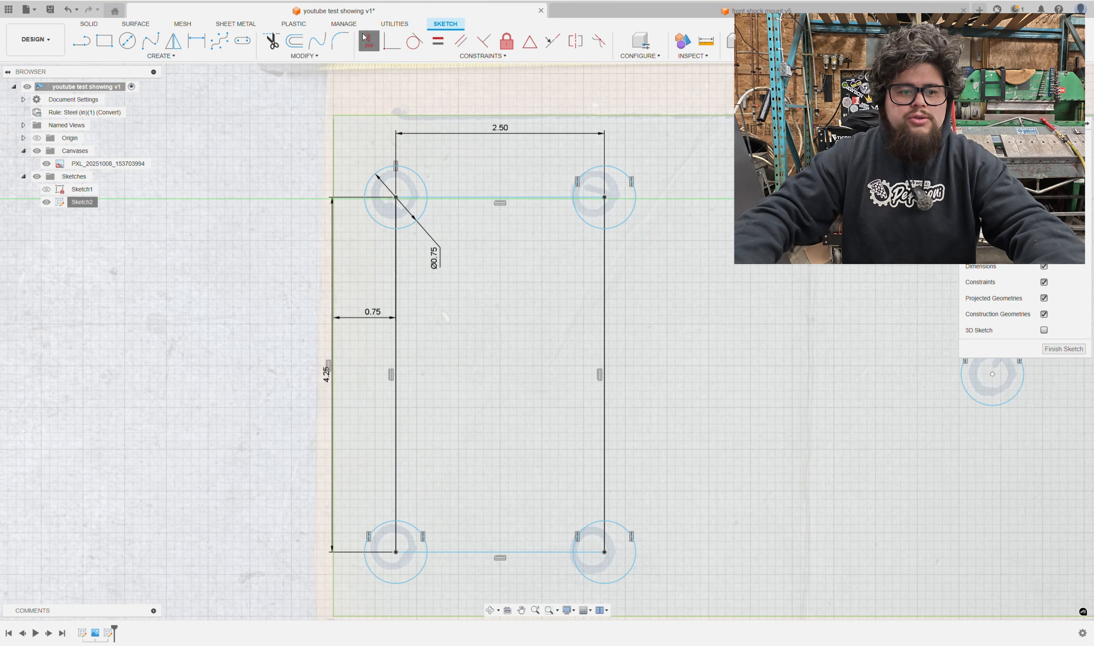
click(396, 372)
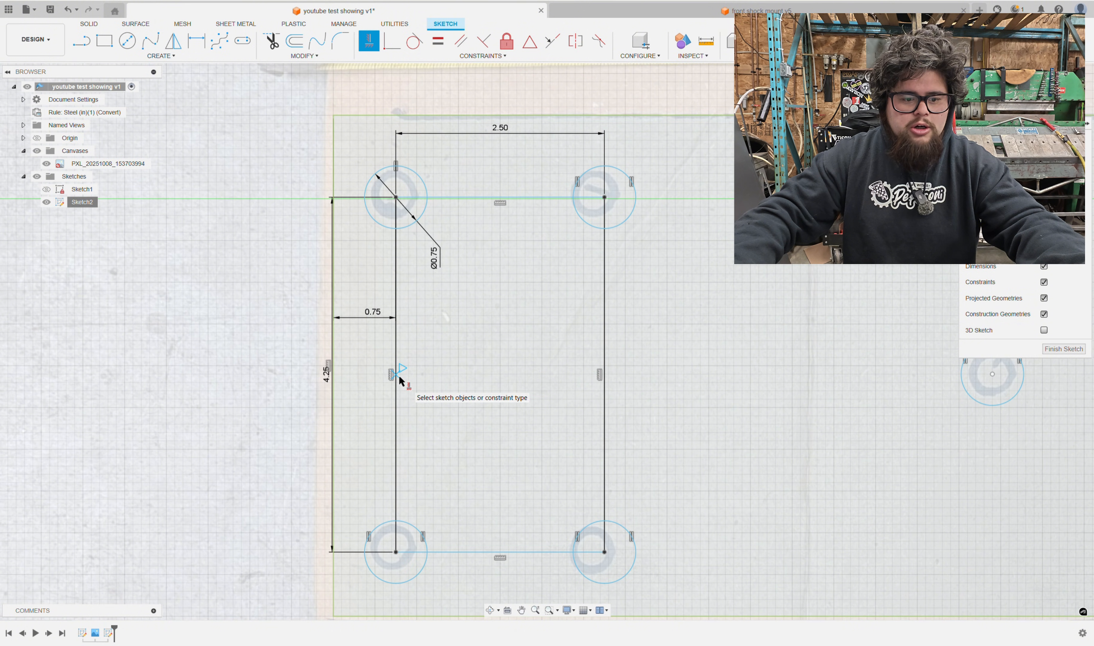
click(399, 377)
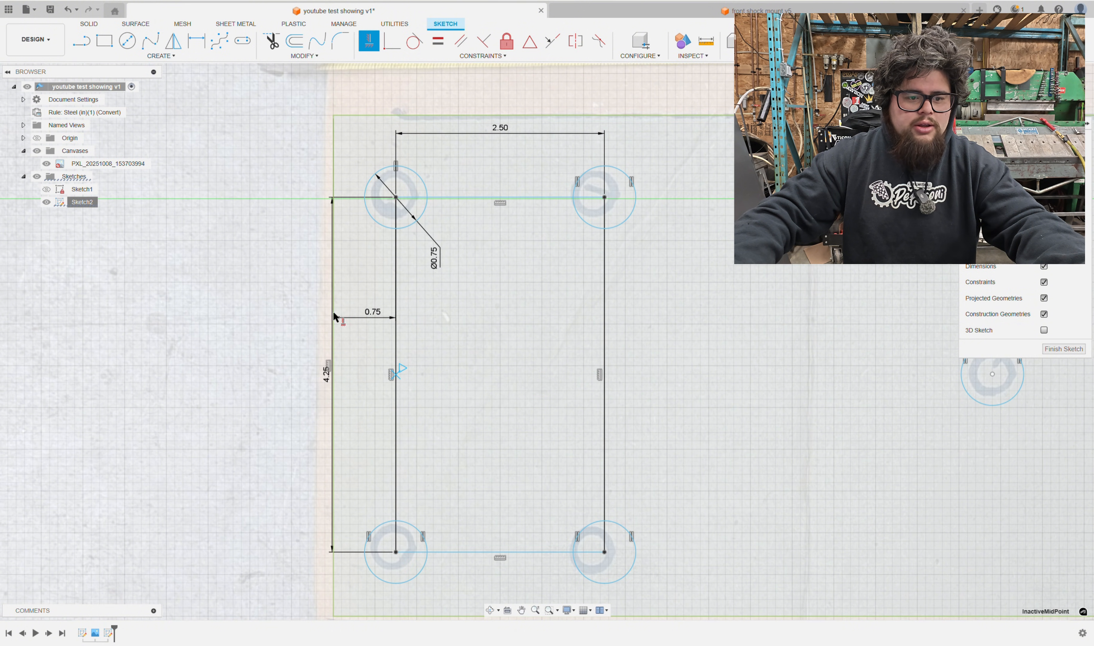
click(331, 372)
scroll(393, 367, down, 1)
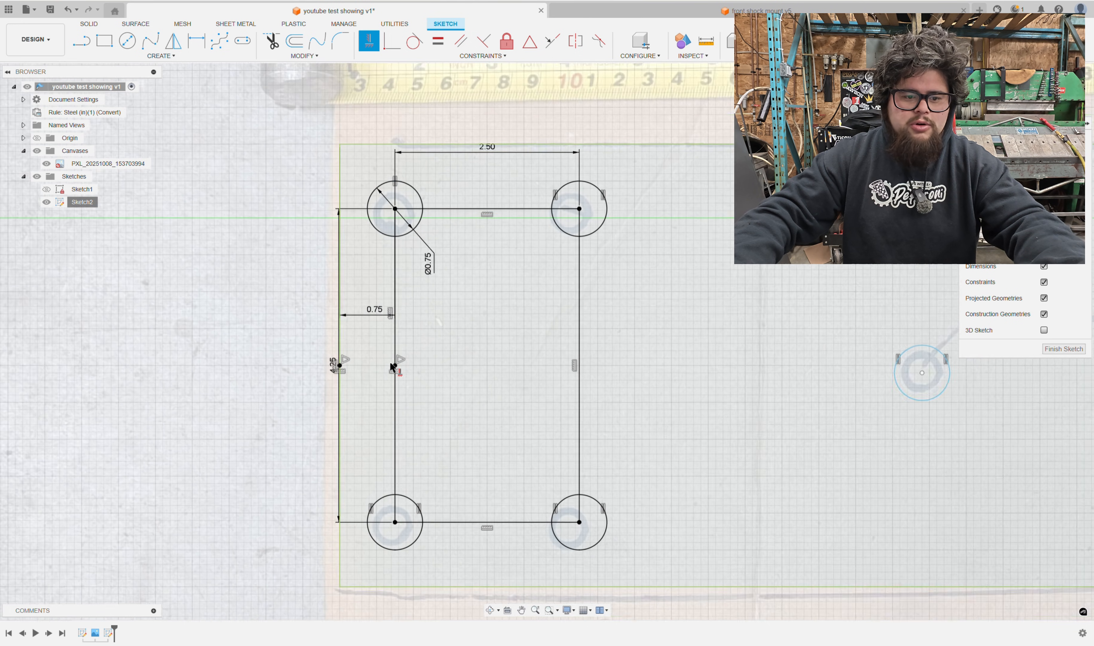
Align the 3/4 hole note's circle centre horizontally with the midpoint of the hole rectangle's right side
scroll(393, 367, down, 1)
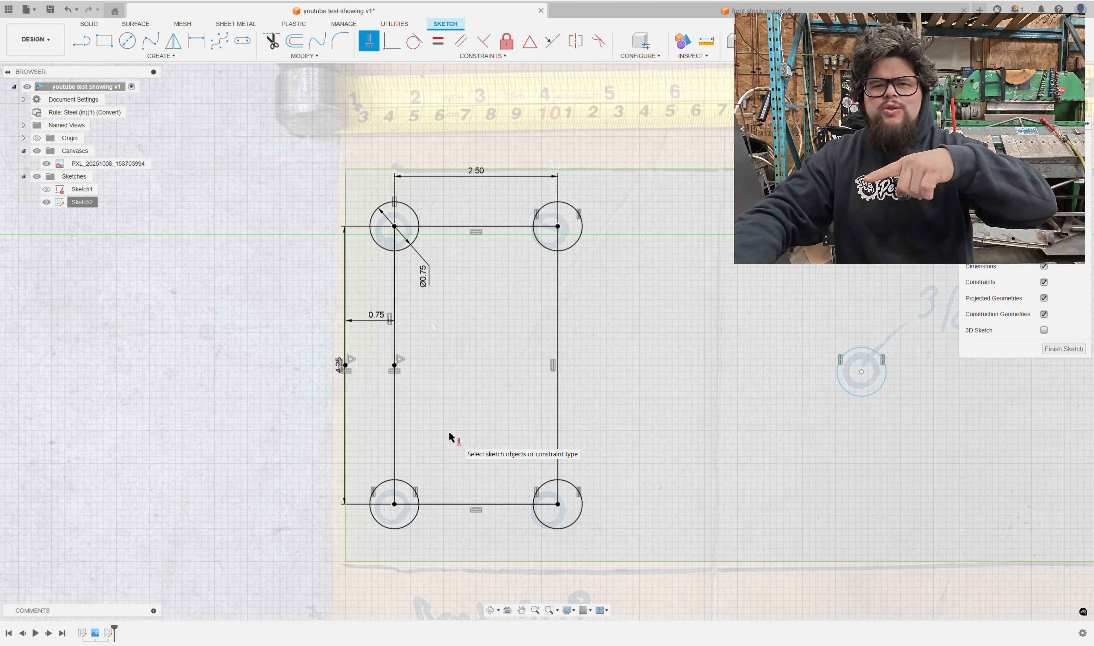
scroll(454, 454, down, 1)
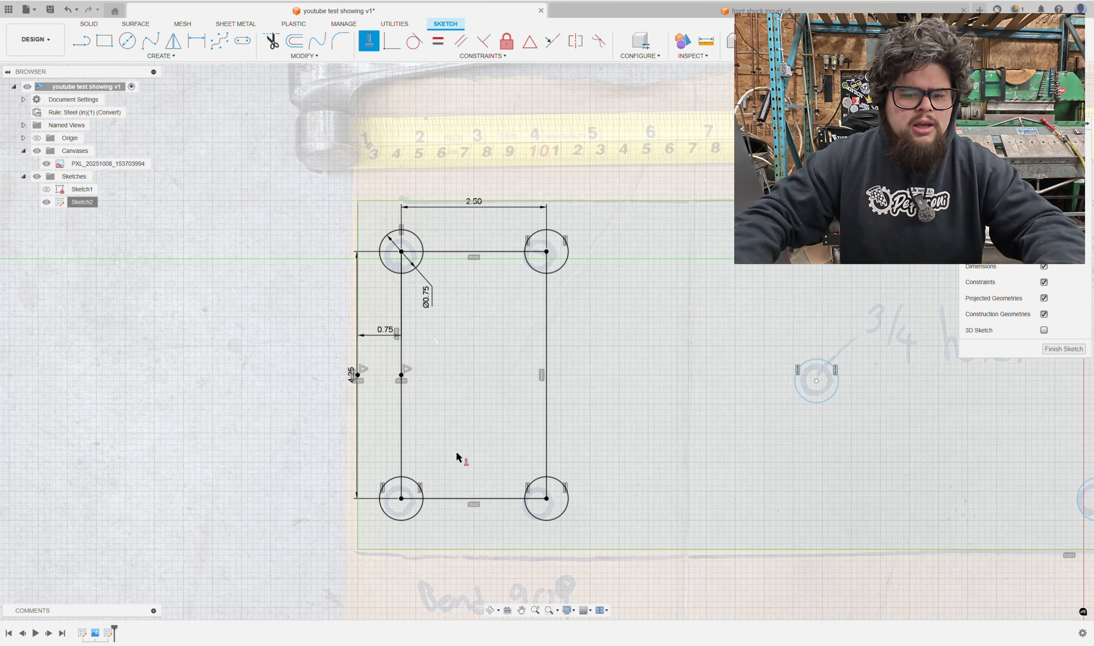
middle_drag(602, 402, 578, 396)
scroll(677, 315, up, 3)
middle_drag(803, 370, 740, 367)
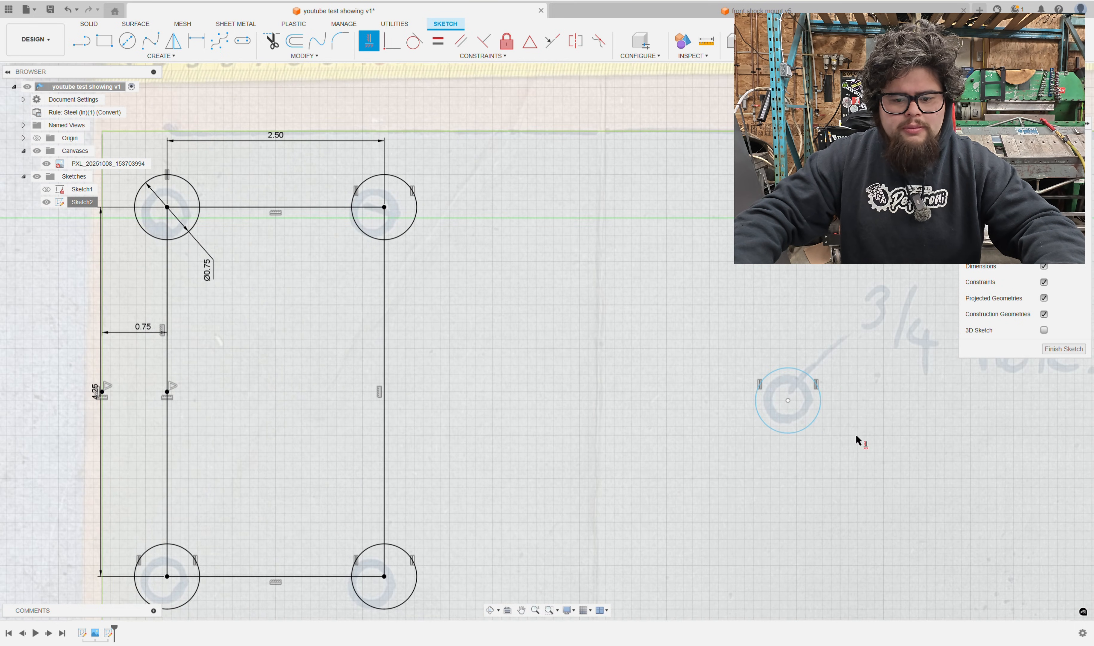
click(788, 401)
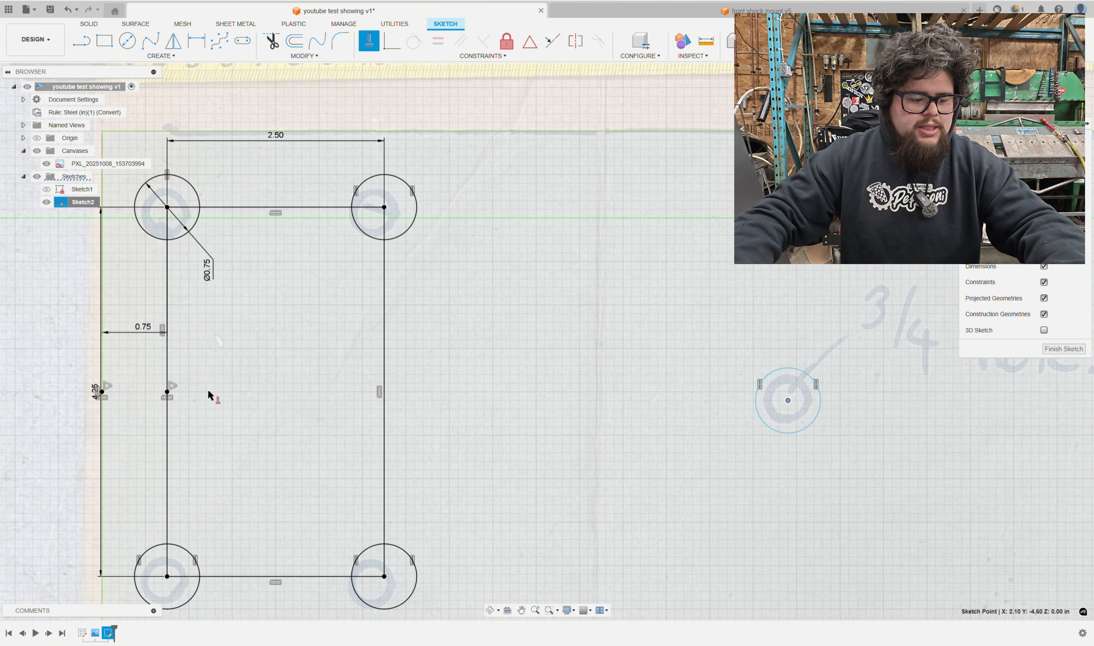
click(387, 392)
Align the mid-height circle right of the plate's centre horizontally with the 3/4 hole note's circle
scroll(790, 438, down, 3)
middle_drag(786, 425, 388, 369)
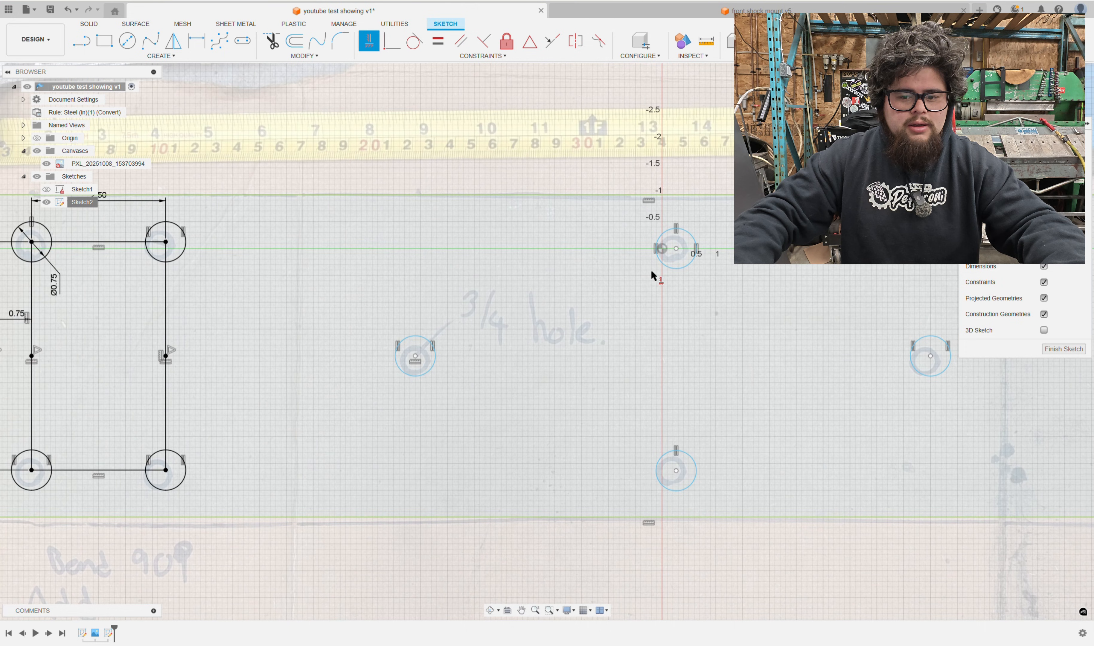
click(932, 357)
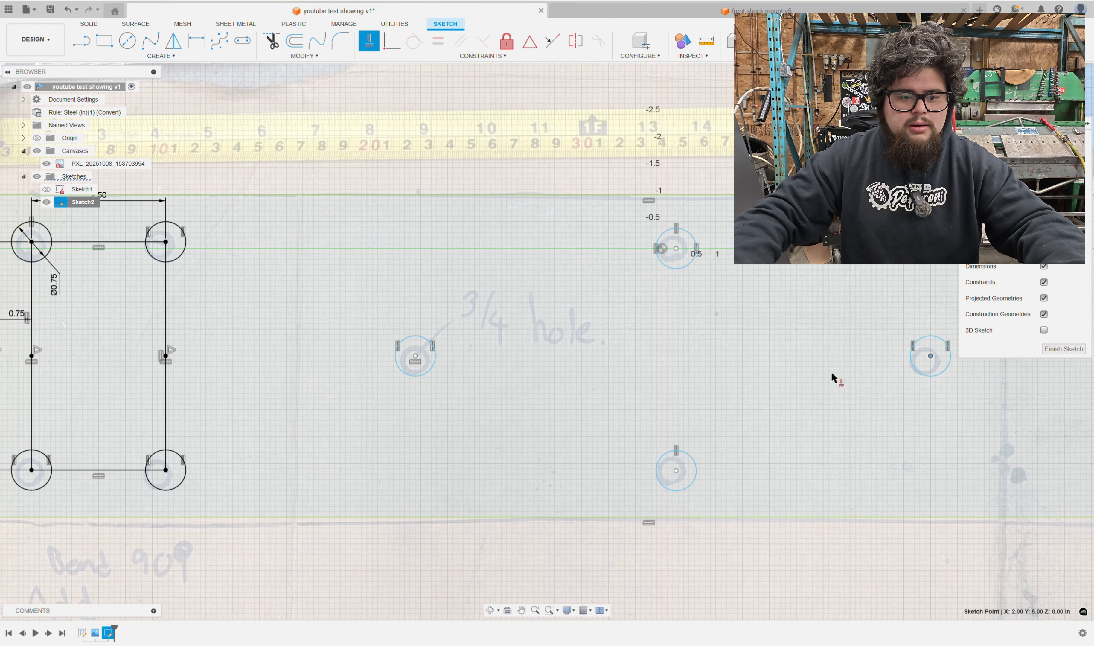
click(416, 356)
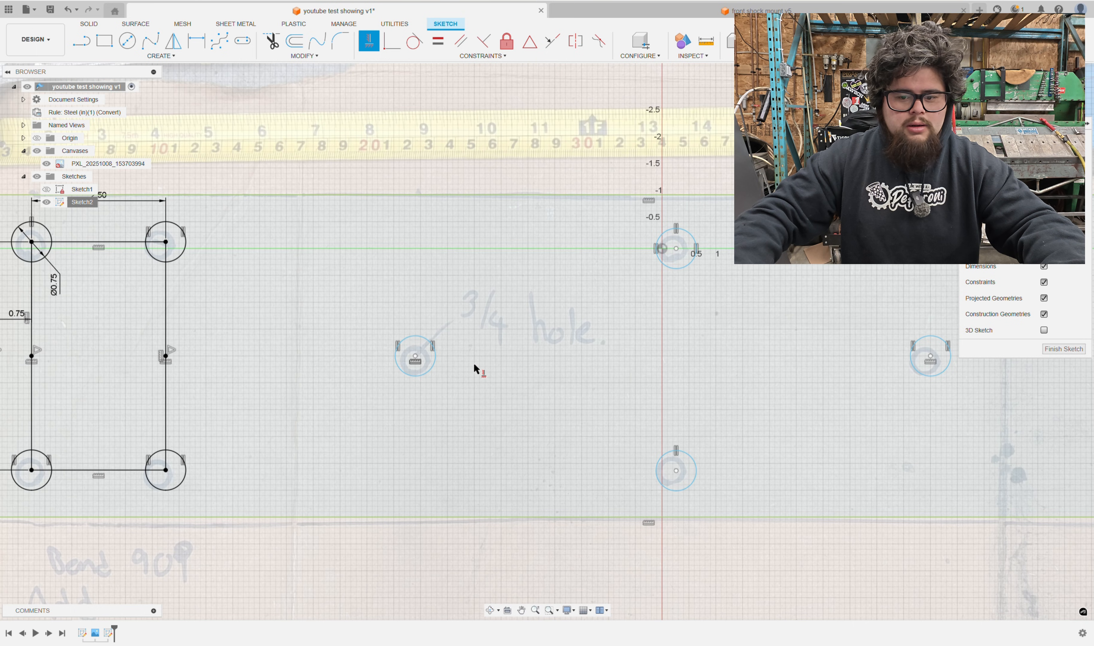
middle_drag(858, 376, 208, 304)
middle_drag(576, 279, 634, 343)
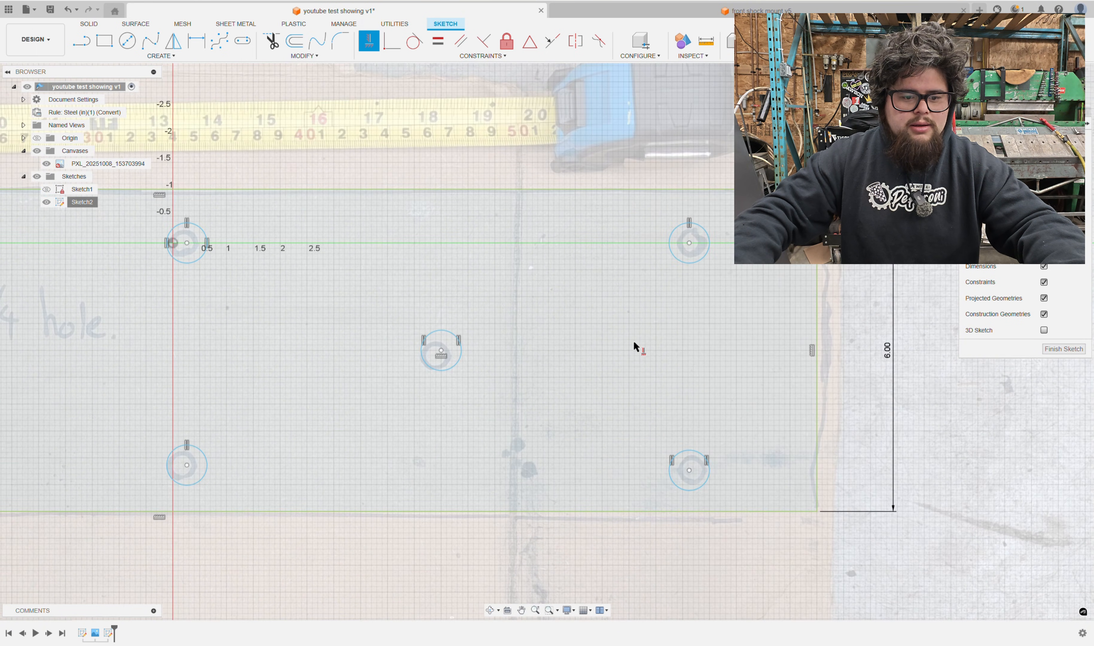
Dimension the distance from the plate's left edge to the 3/4 hole note's circle centre as 8 in
middle_drag(485, 346, 896, 312)
scroll(676, 281, up, 2)
middle_drag(300, 301, 623, 312)
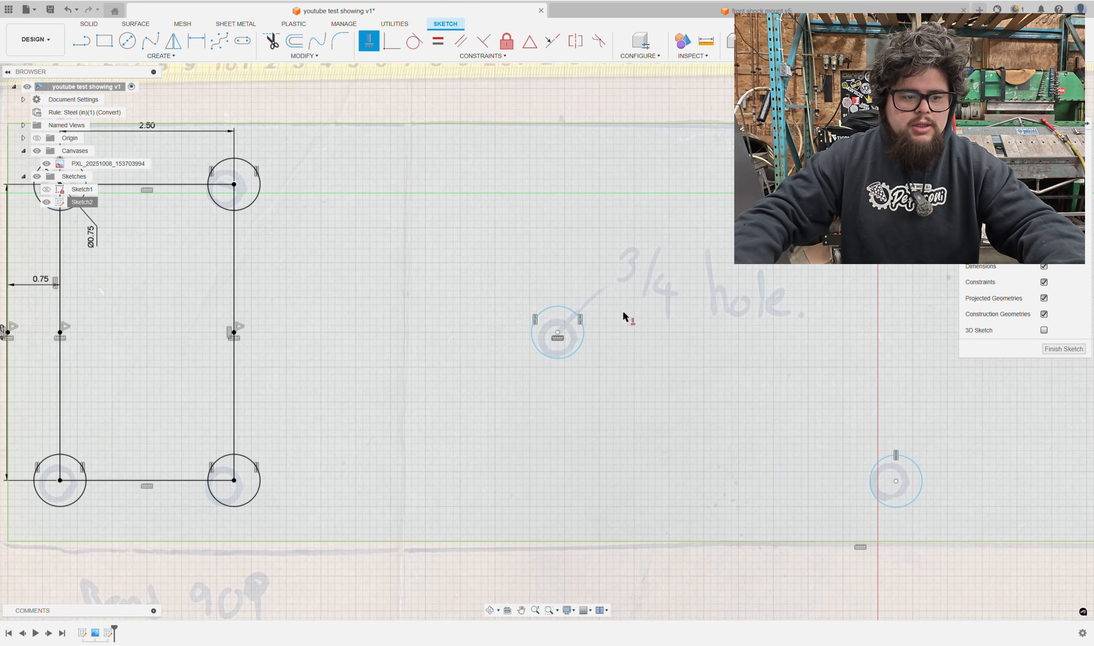
scroll(526, 363, down, 2)
scroll(532, 364, down, 1)
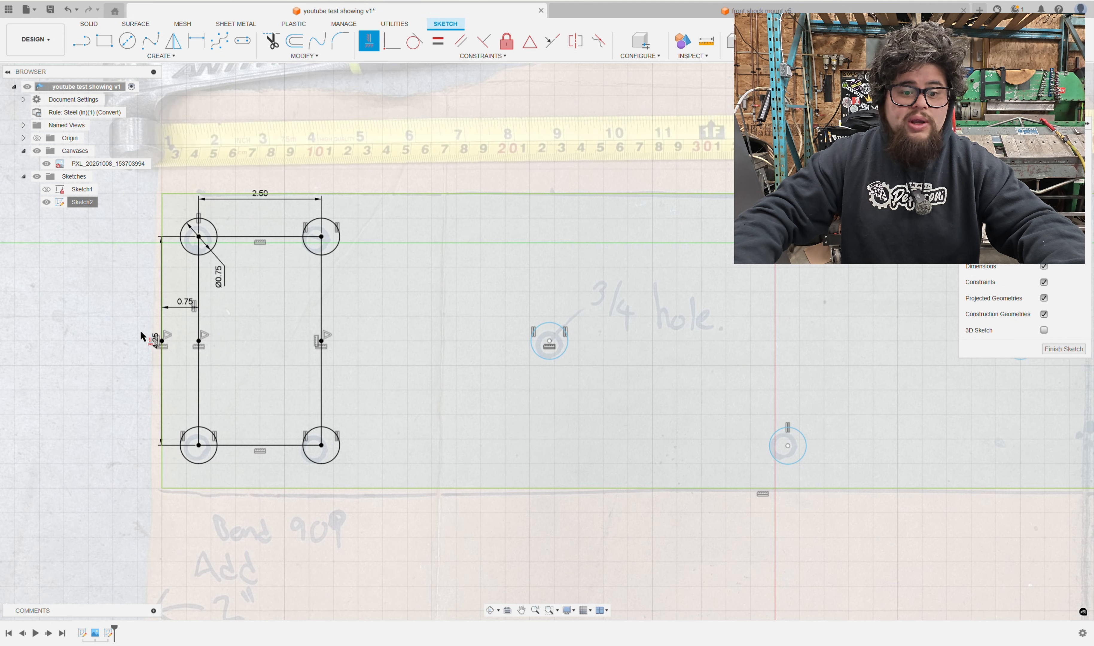
key(d)
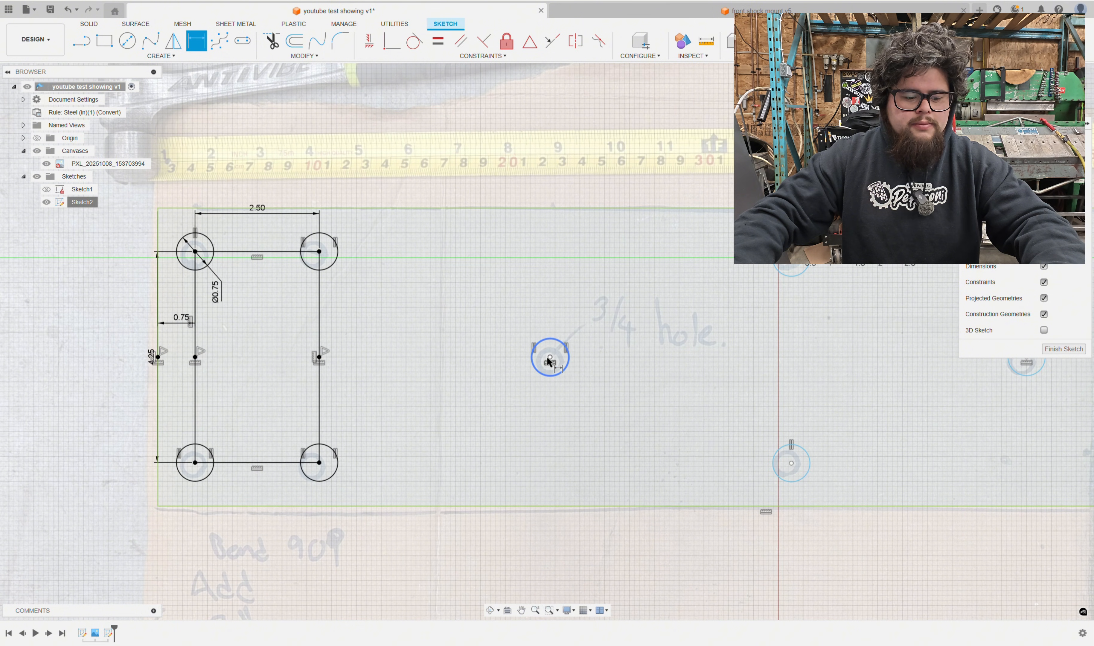
click(550, 358)
click(158, 351)
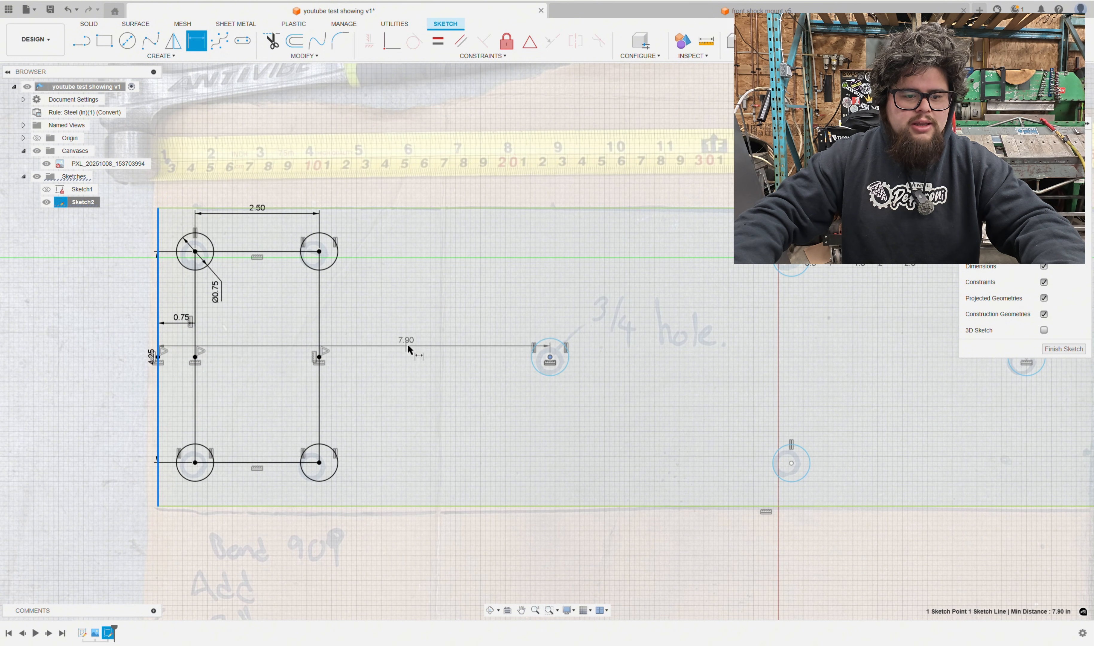
click(416, 358)
text(8)
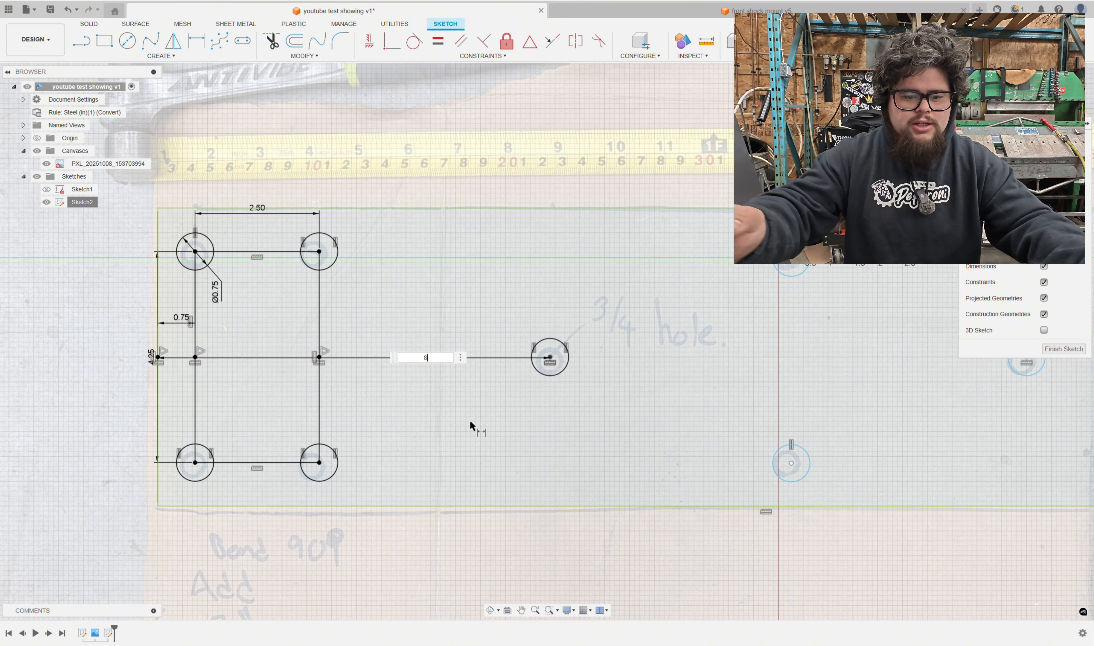
key(Return)
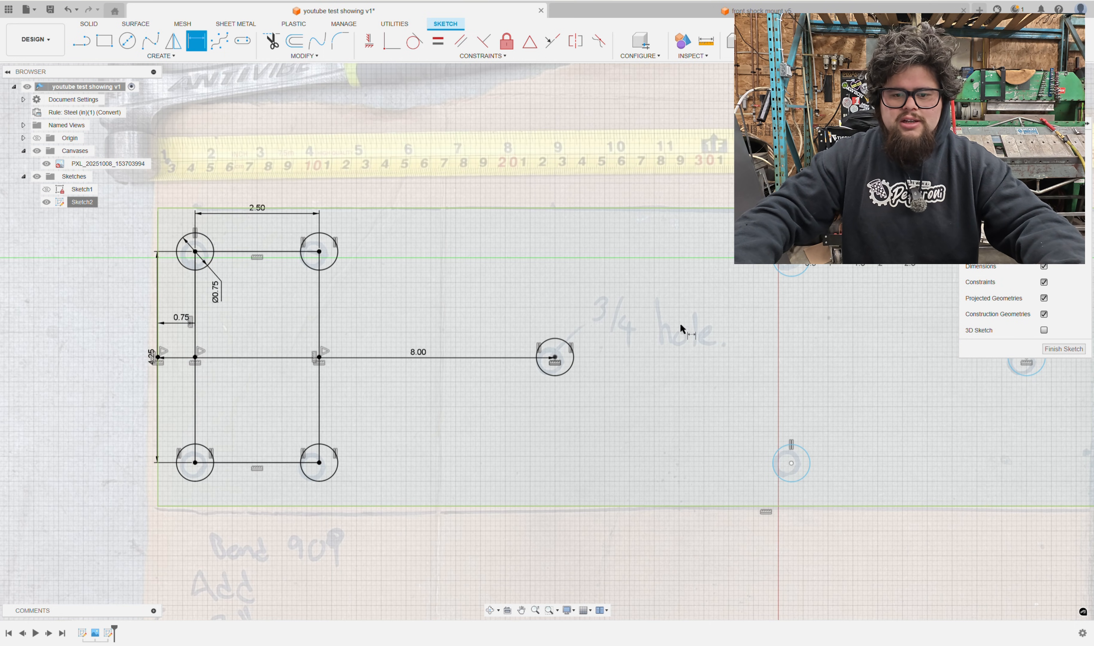
Draw a vertical line joining the centres of the upper and lower circles near the sketch origin
scroll(675, 321, up, 1)
middle_drag(673, 321, 426, 301)
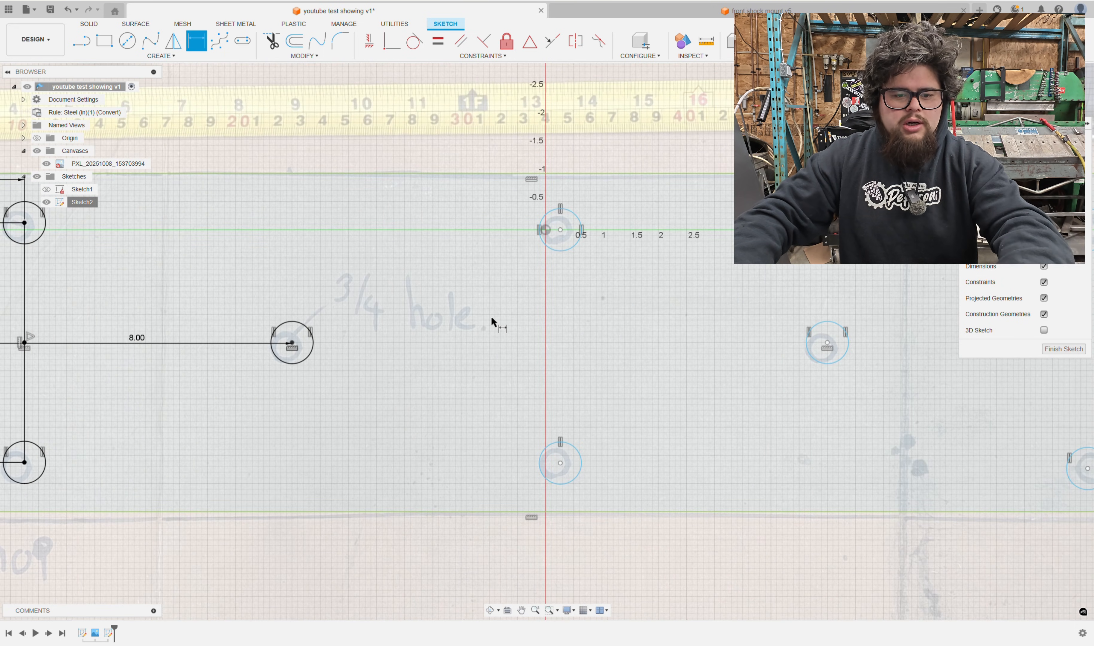
key(l)
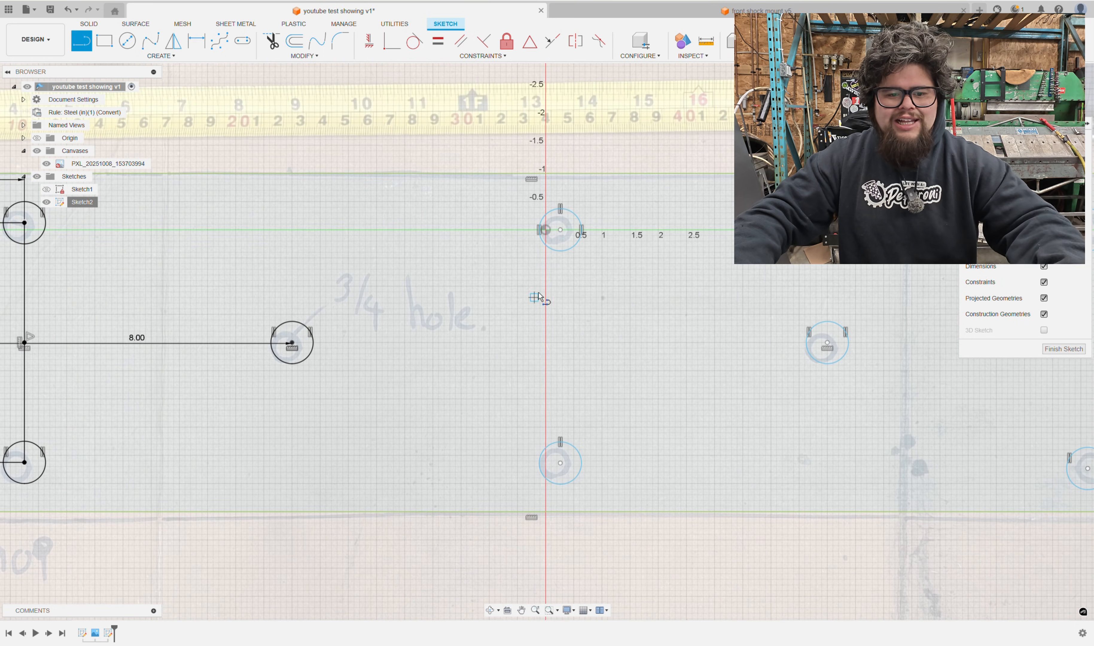
click(561, 230)
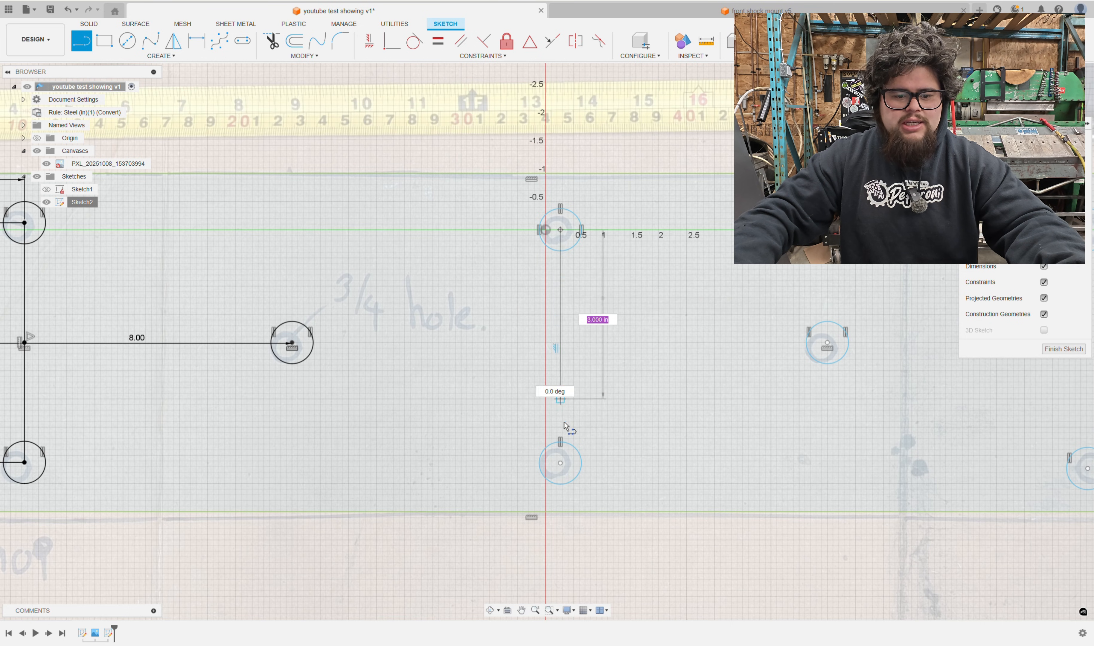
click(561, 463)
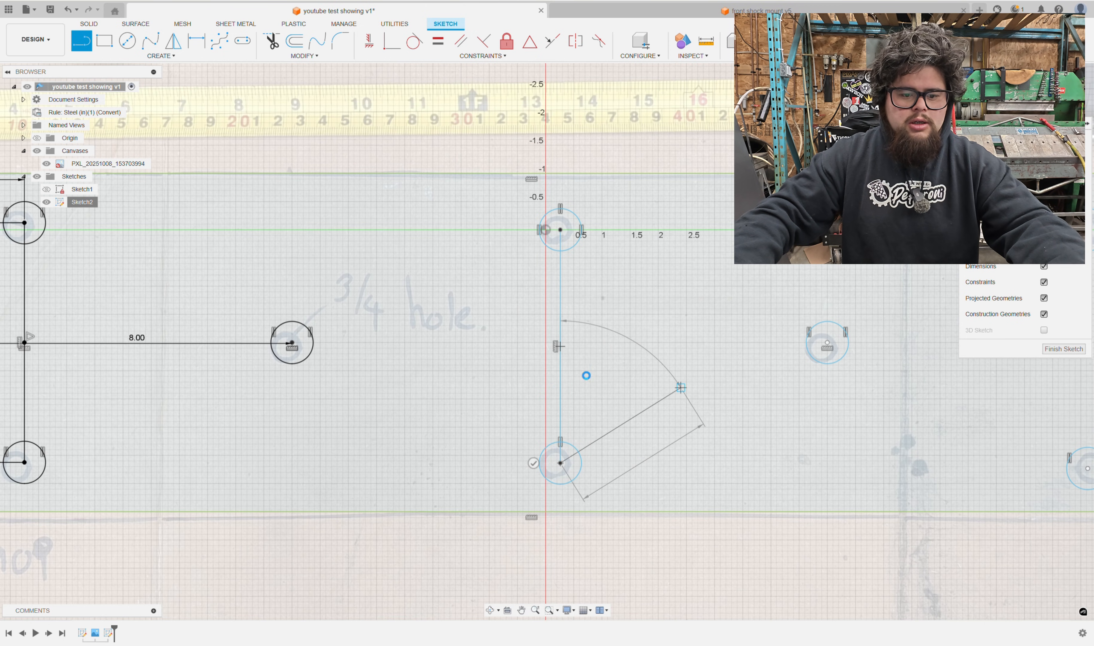
key(Escape)
scroll(649, 309, down, 2)
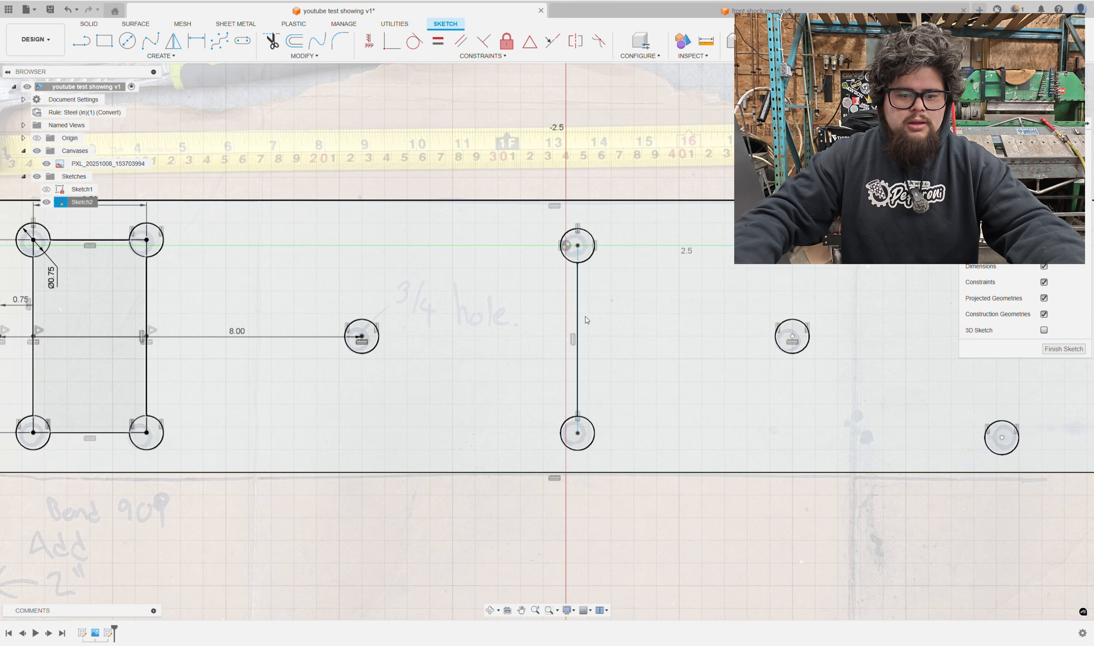
scroll(586, 318, up, 1)
scroll(596, 317, down, 3)
middle_drag(599, 322, 449, 337)
click(424, 351)
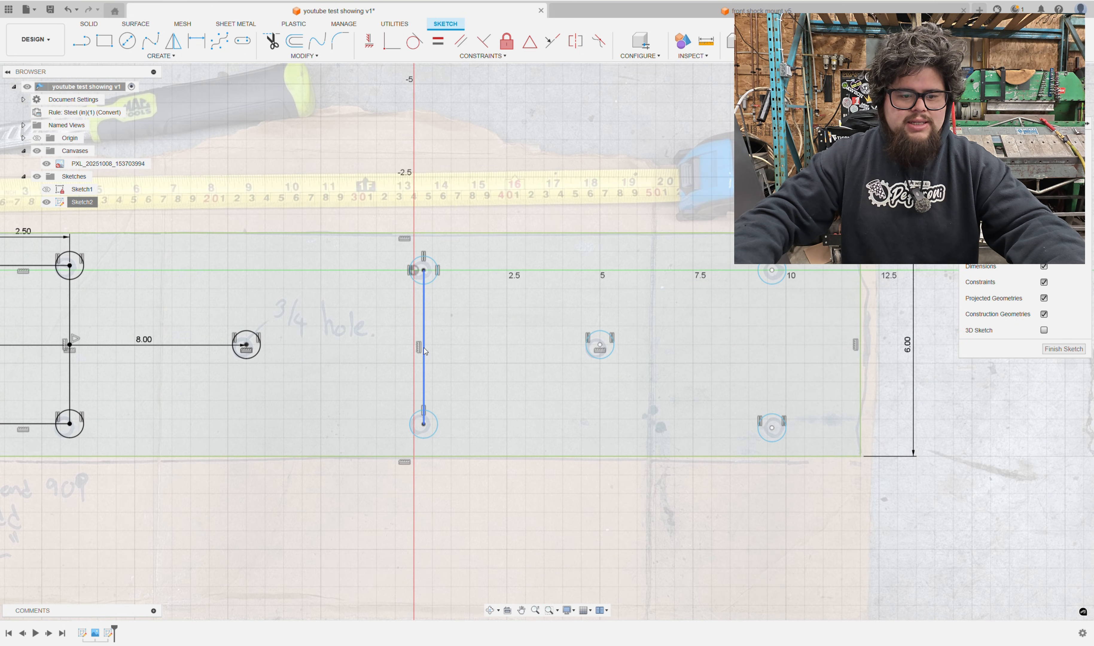
click(827, 332)
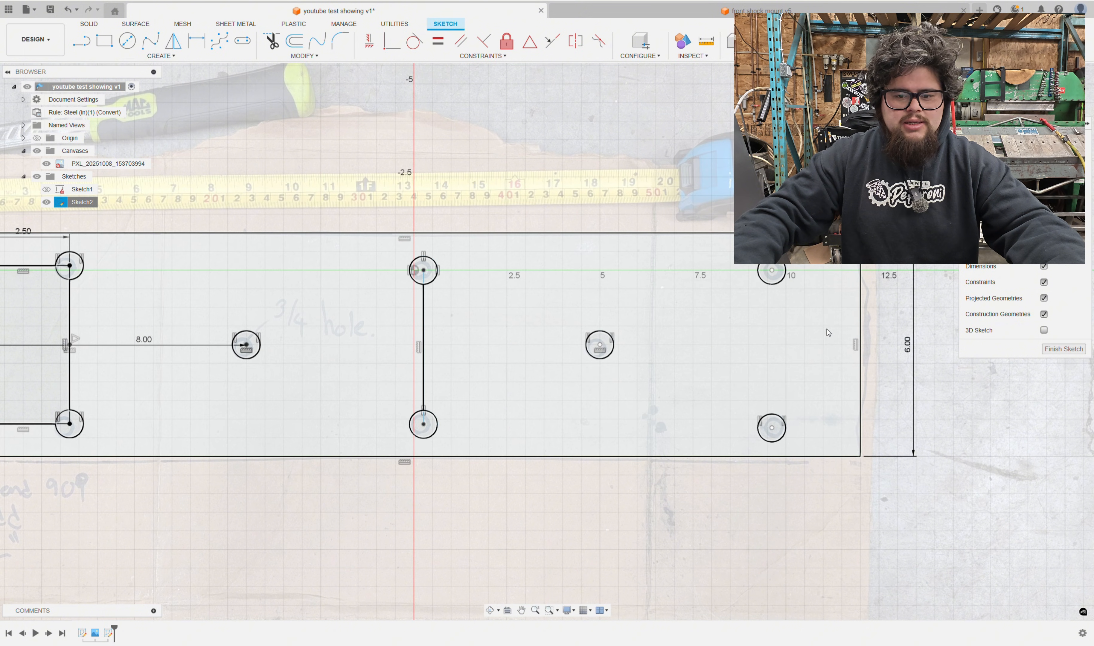
click(852, 340)
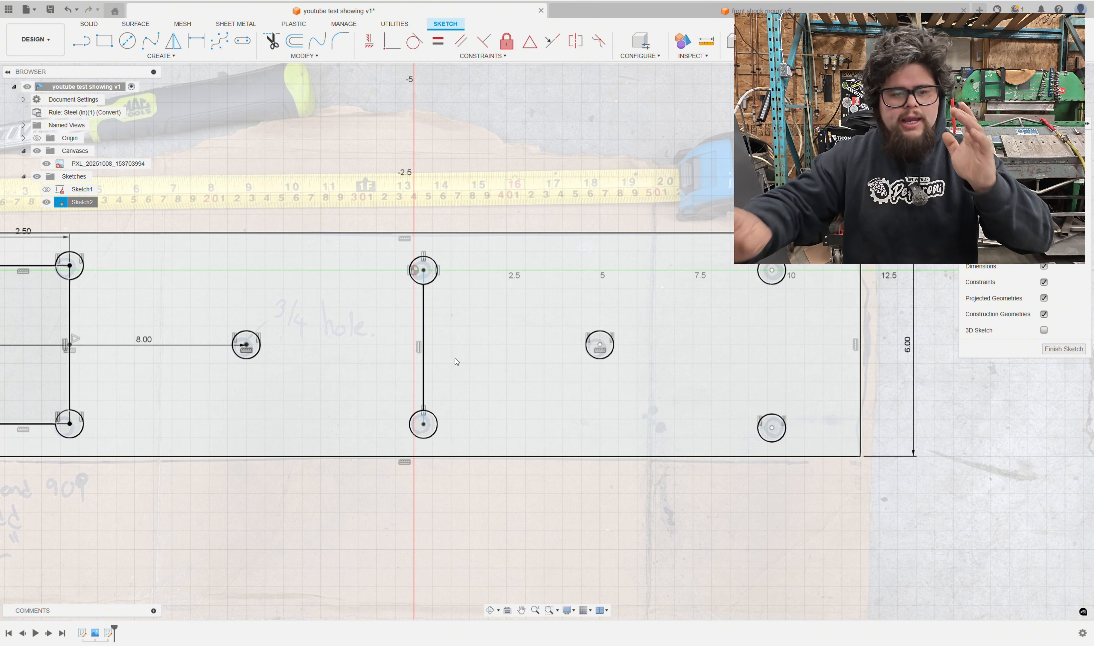
scroll(470, 403, up, 3)
scroll(470, 404, down, 3)
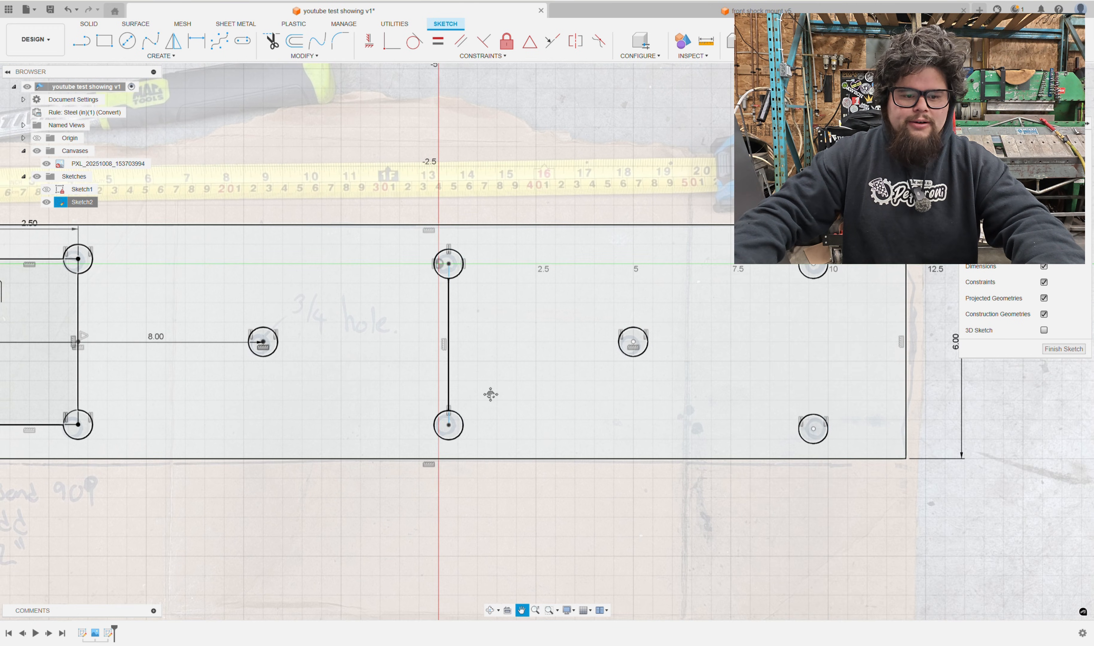
Dimension the distance from the vertical line near the origin to the plate's right edge as 11.75 in
mouse_move(488, 393)
middle_down()
mouse_move(584, 437)
mouse_move(474, 412)
middle_up()
key(d)
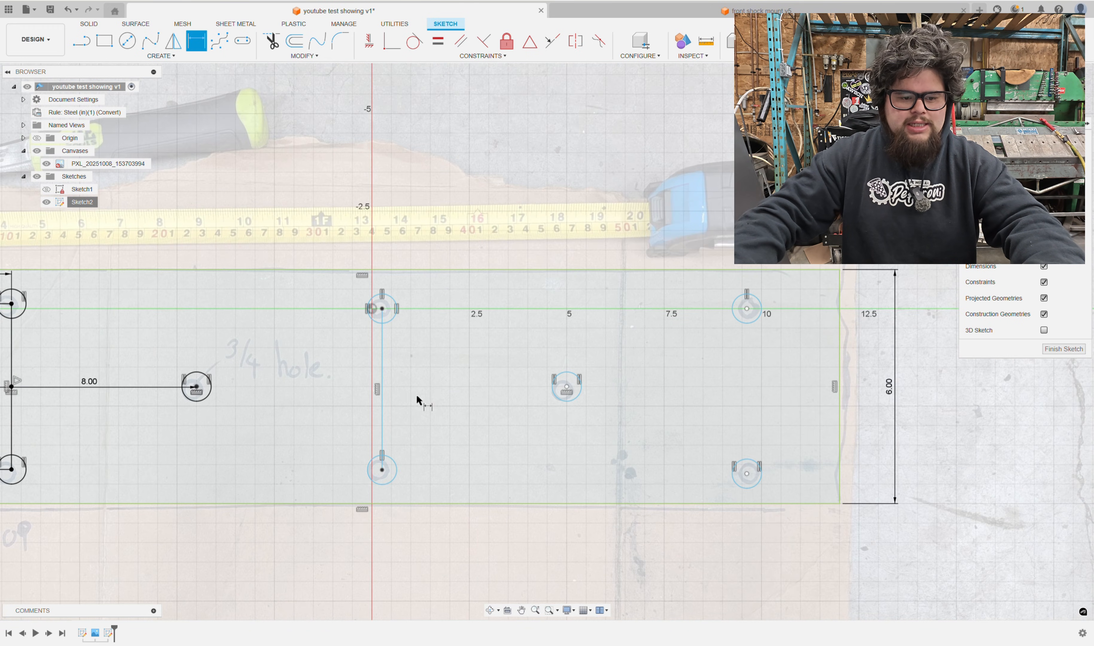
click(383, 389)
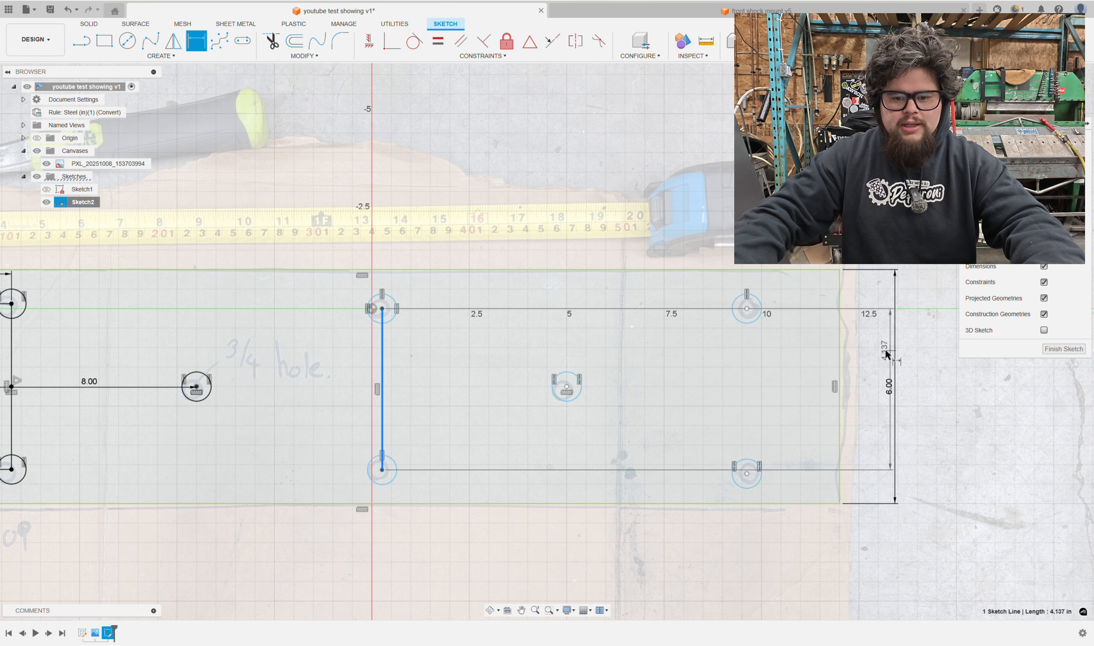
click(833, 363)
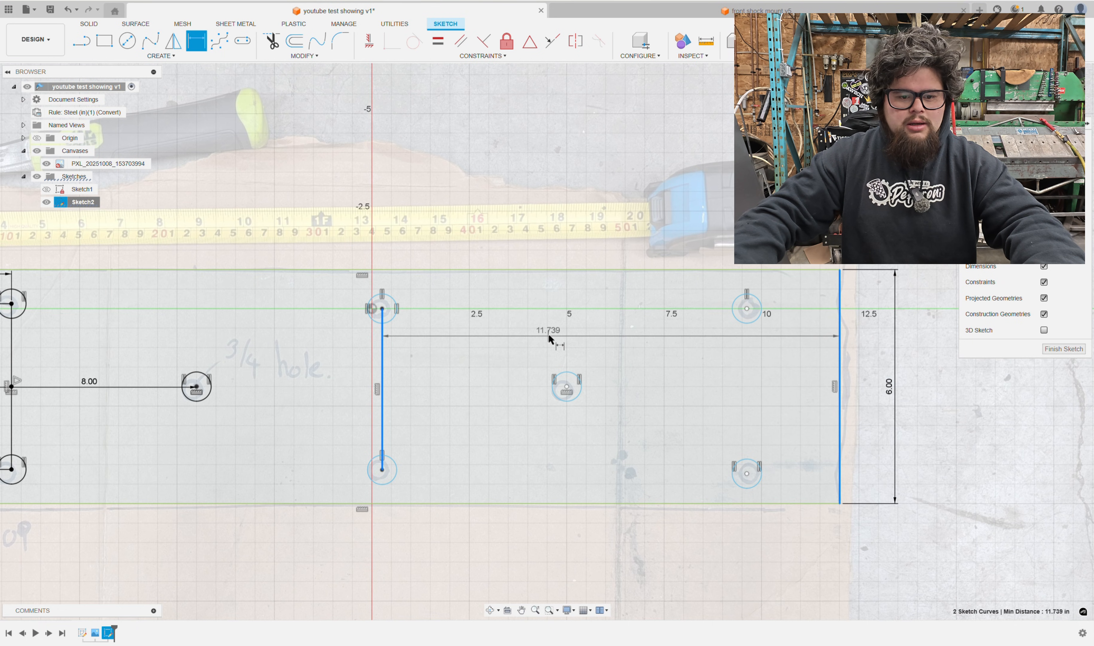
click(548, 336)
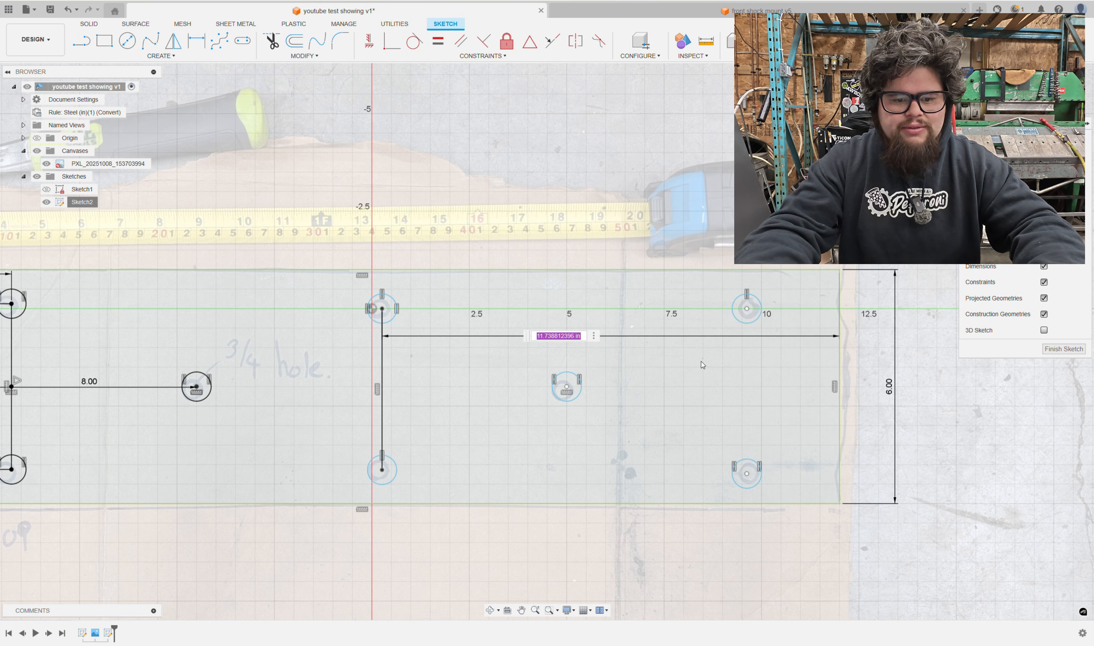
text(1)
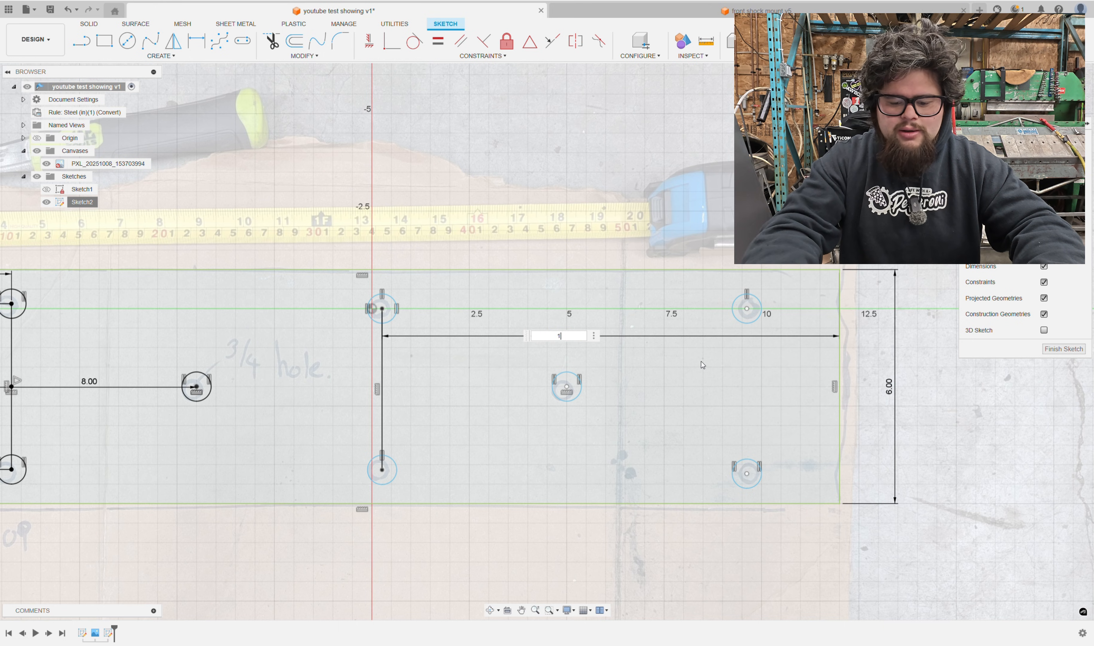
text(1.75)
key(Return)
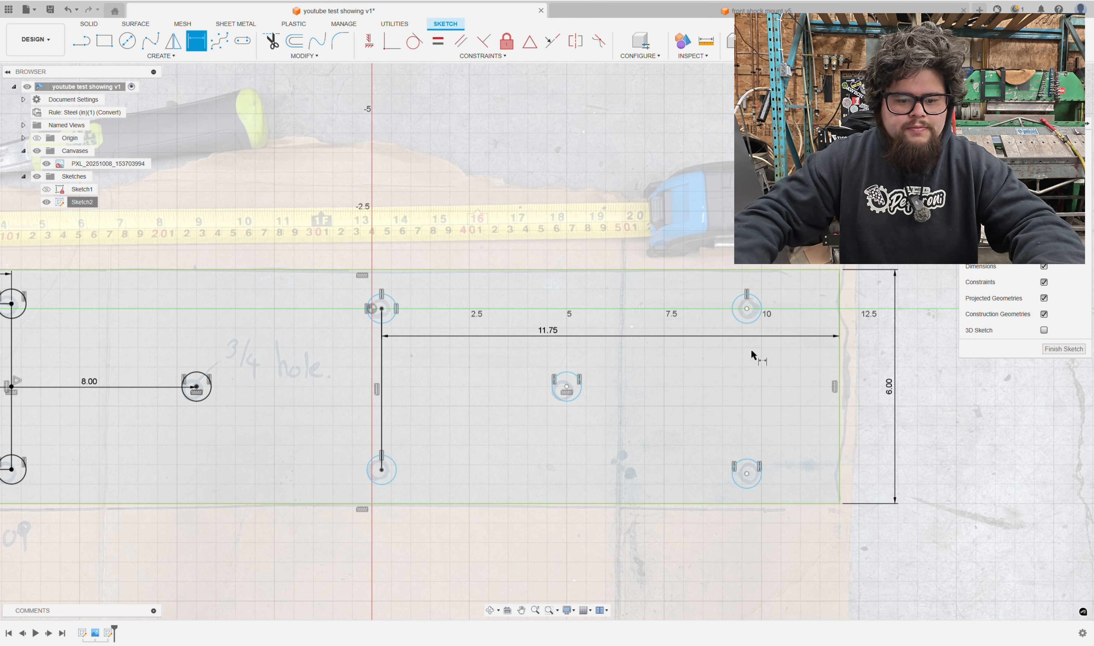
Dimension the distance from the mid-height circle right of the plate's centre to the plate's right edge as 7 in
click(568, 388)
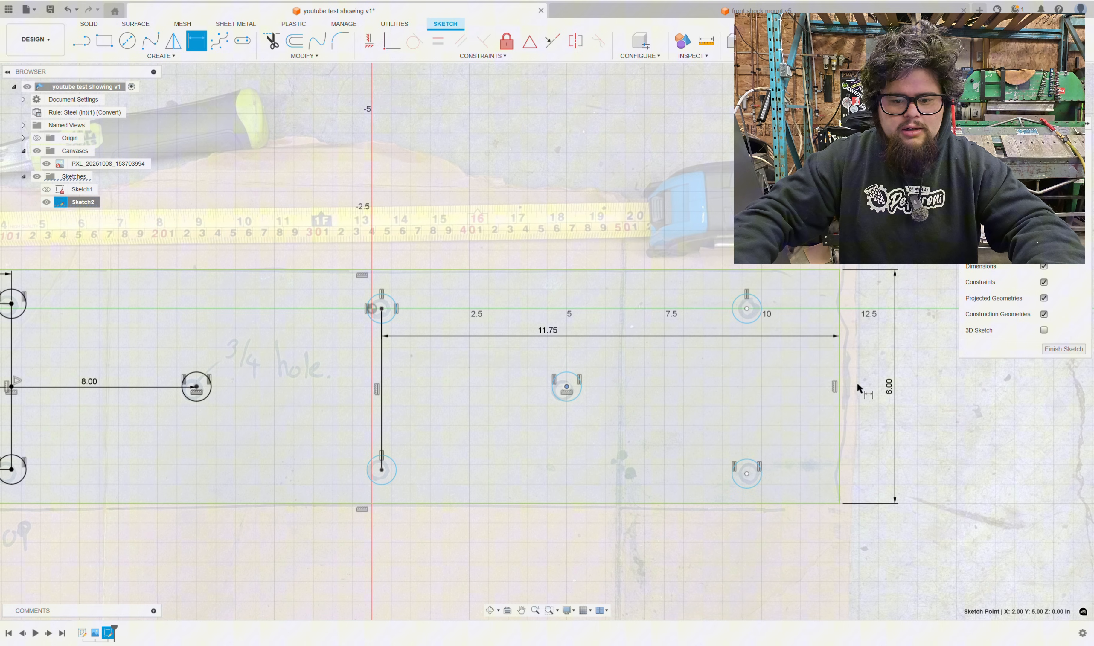
click(839, 386)
click(634, 389)
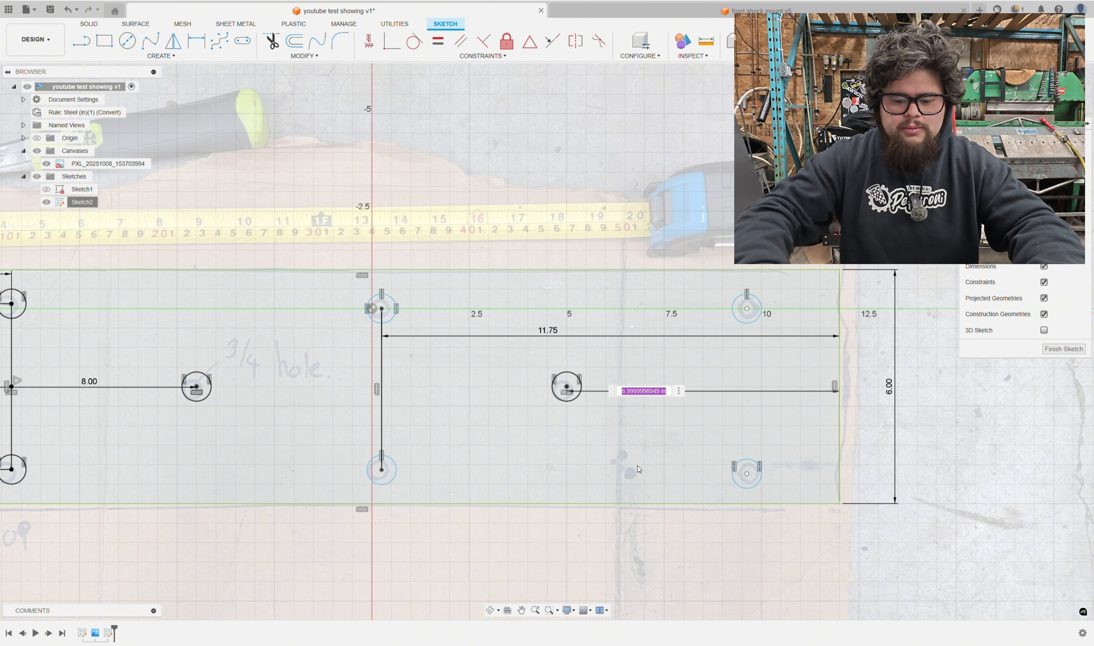
text(7.25)
key(Return)
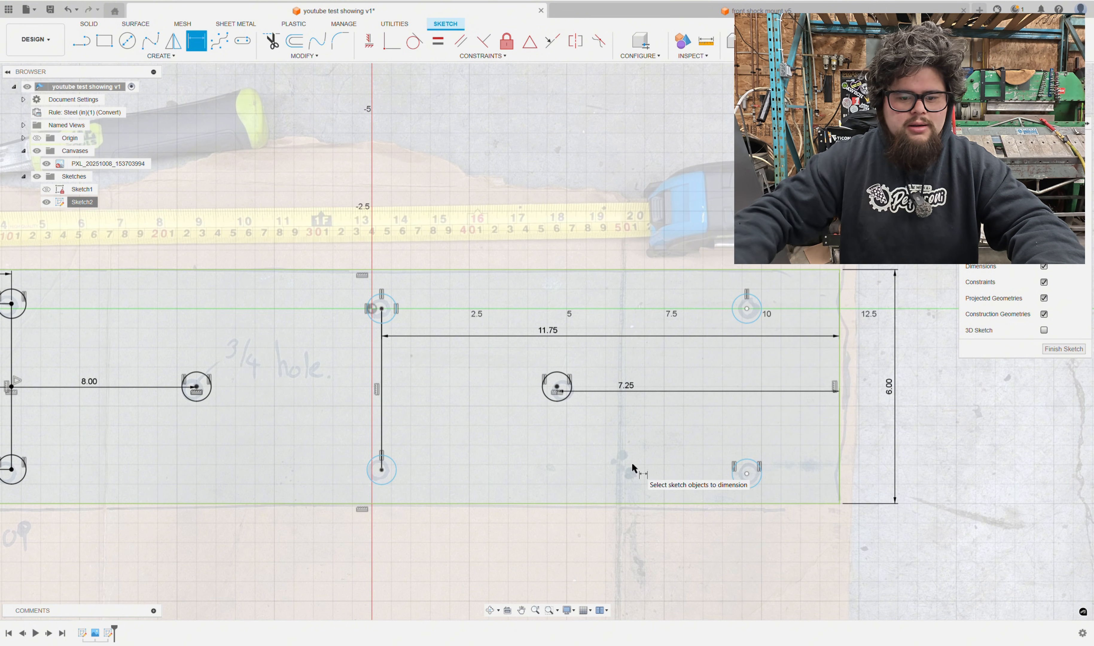
double_click(626, 384)
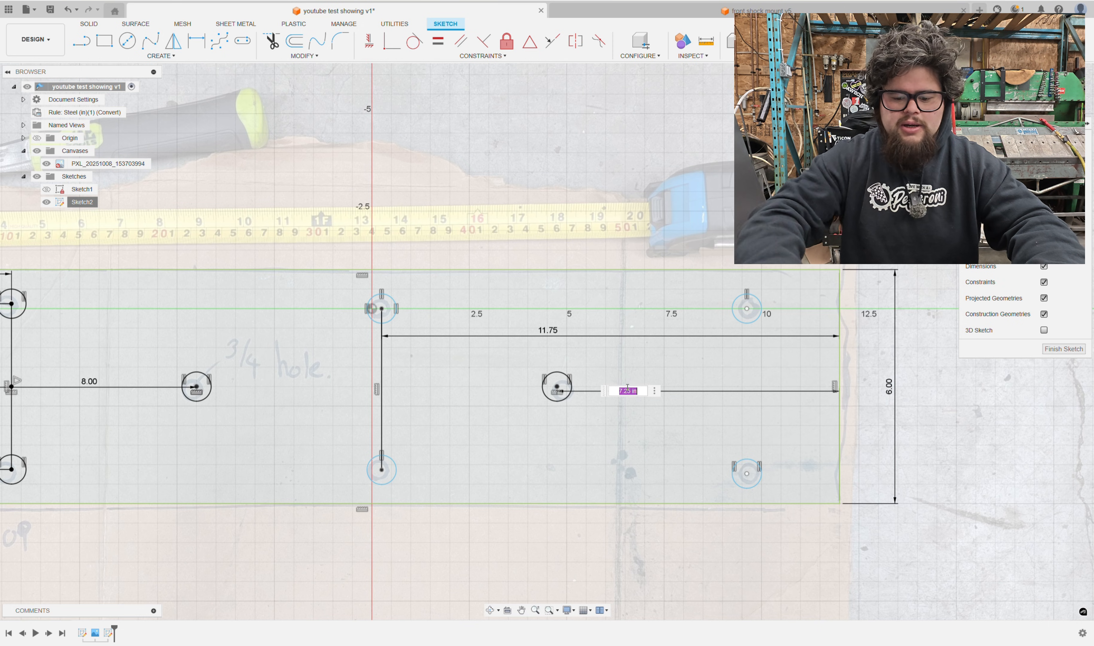
text(7)
key(Return)
Draw a vertical line joining the centres of the upper and lower circles nearest the plate's right edge
scroll(665, 382, up, 2)
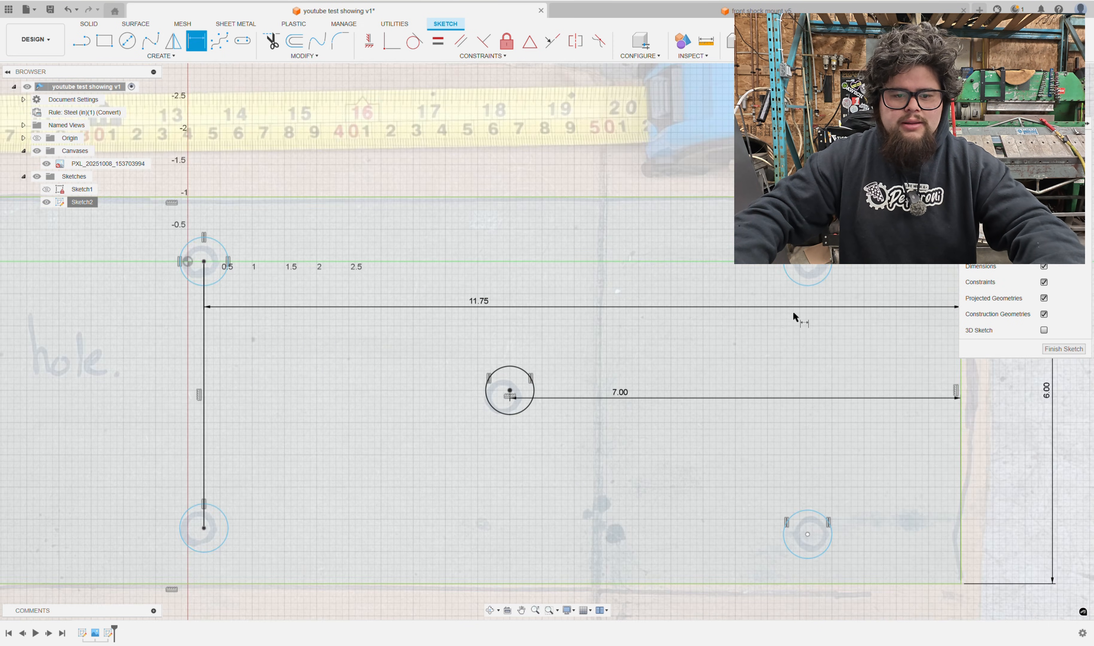
middle_drag(793, 318, 592, 228)
key(Escape)
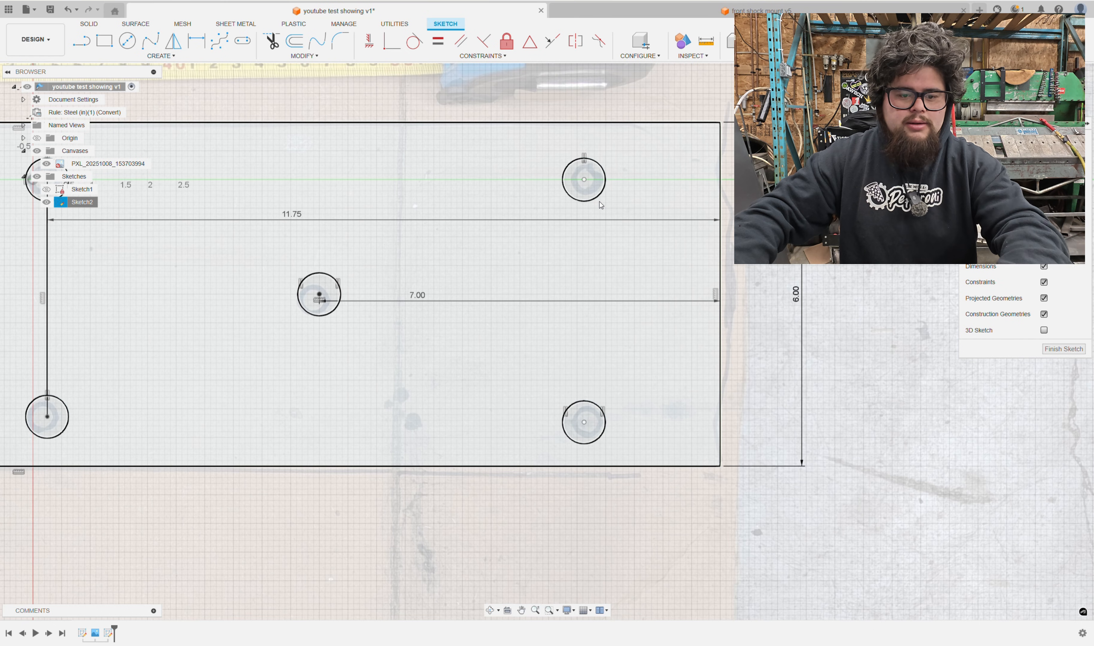
key(l)
click(584, 180)
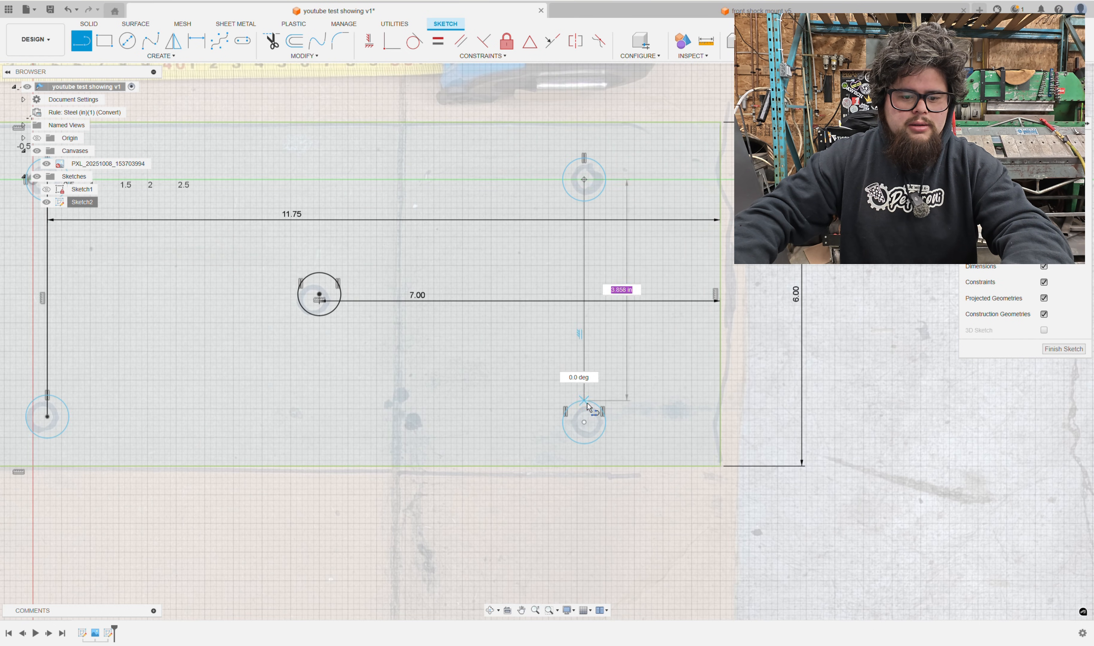
click(584, 422)
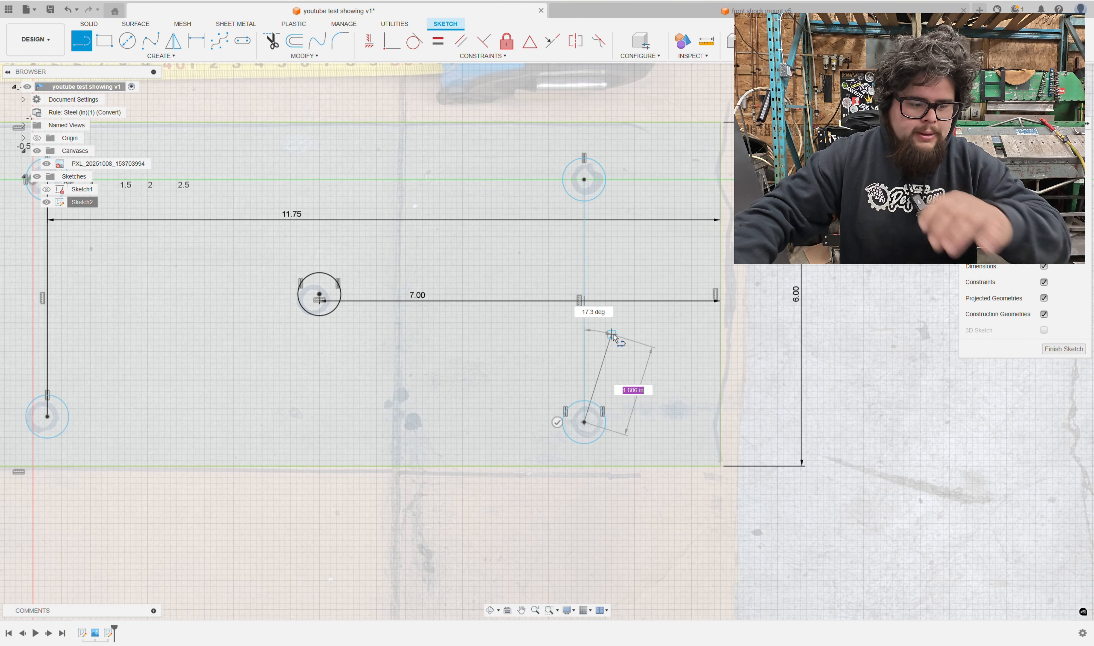
key(Escape)
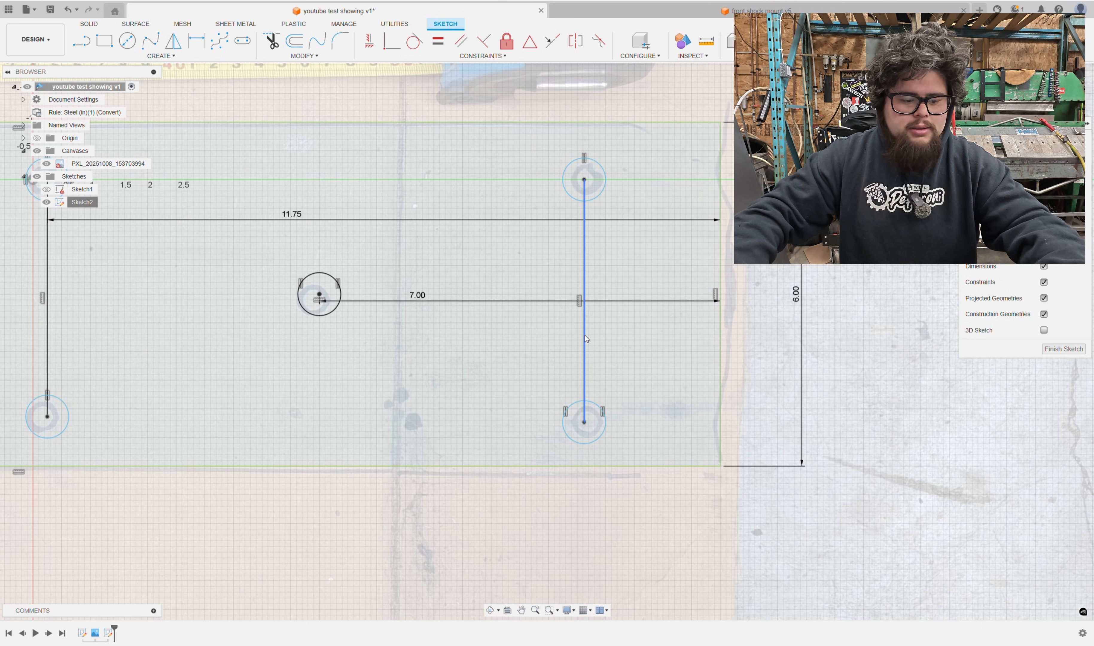
Dimension the distance from the vertical line joining the two rightmost circles to the plate's right edge as 2.375 in
key(d)
click(587, 335)
click(720, 322)
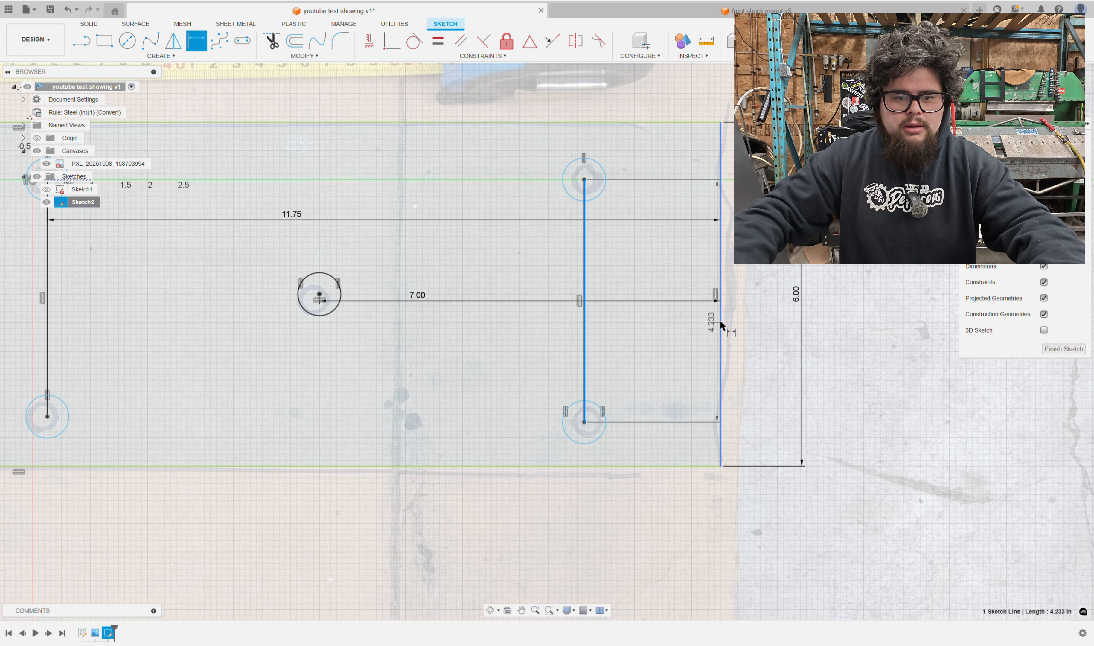
click(637, 320)
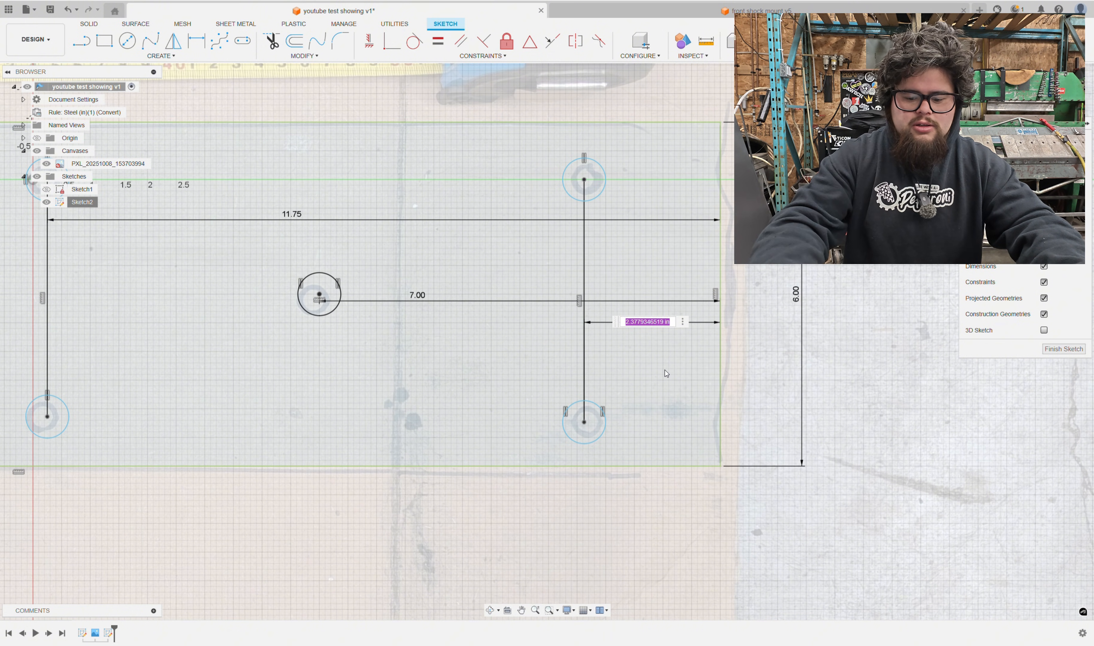
key(BackSpace)
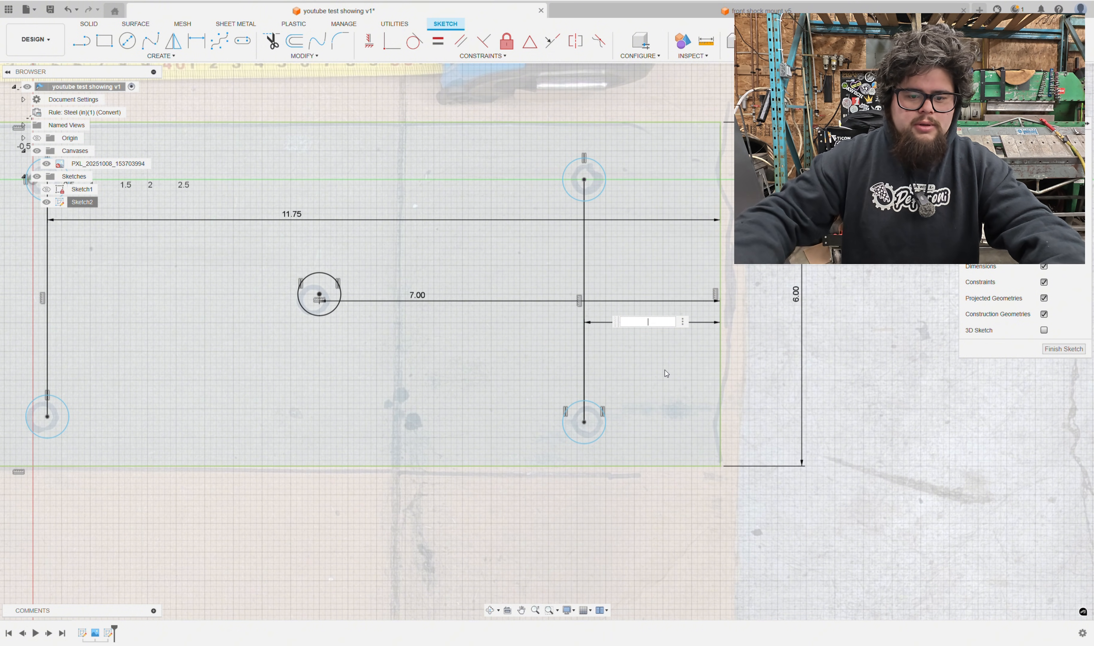
key(Escape)
double_click(633, 317)
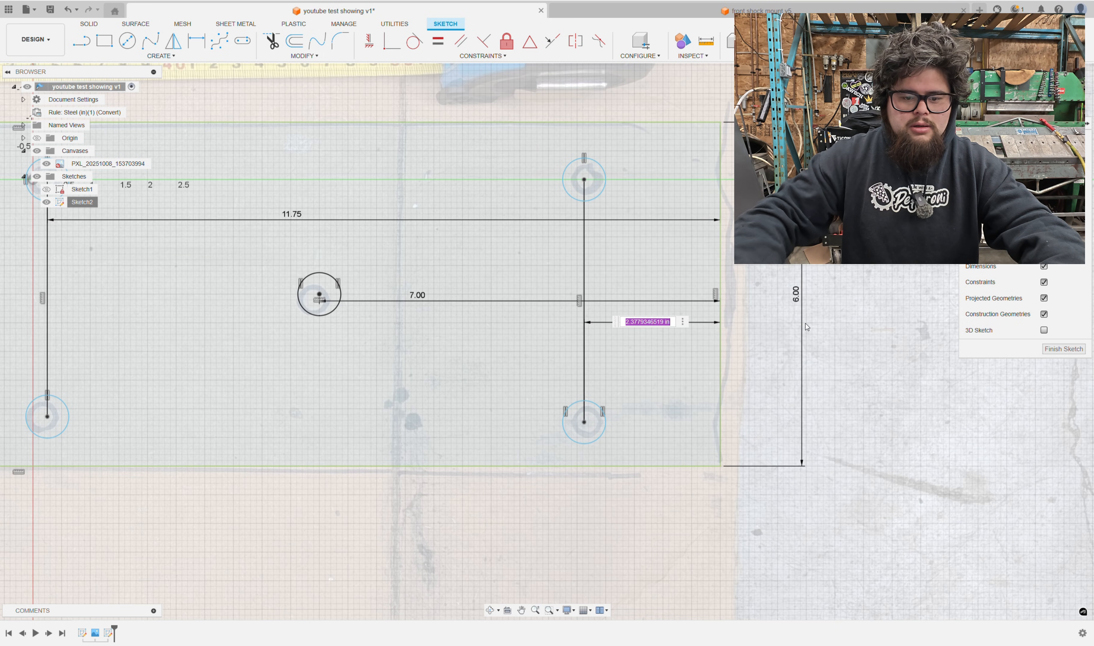
text(2.375)
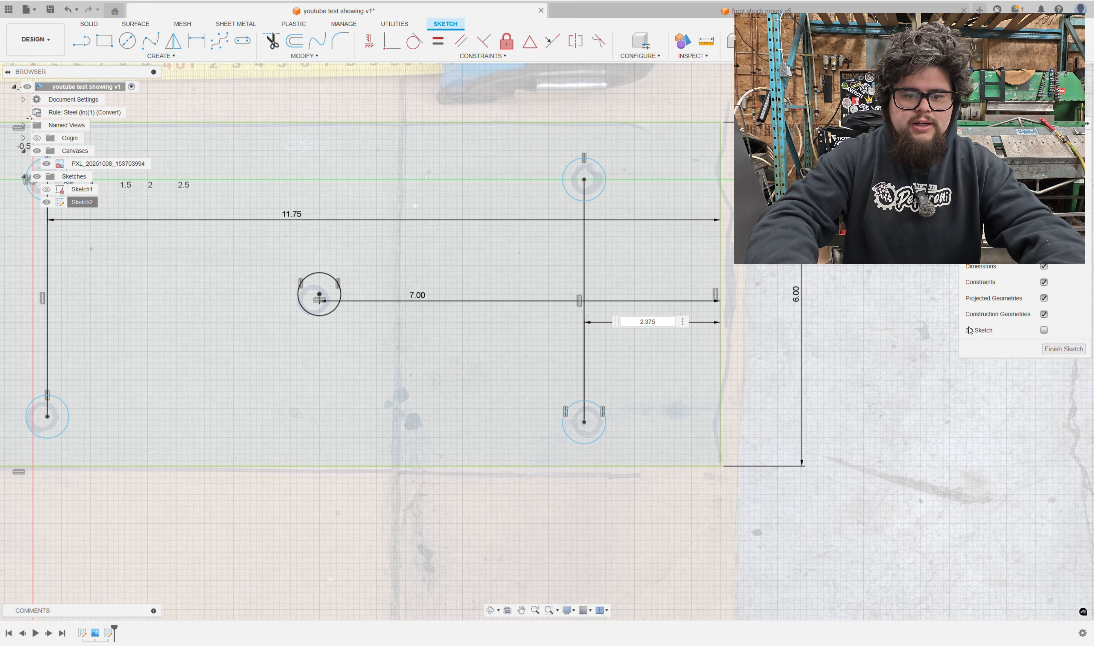
key(Return)
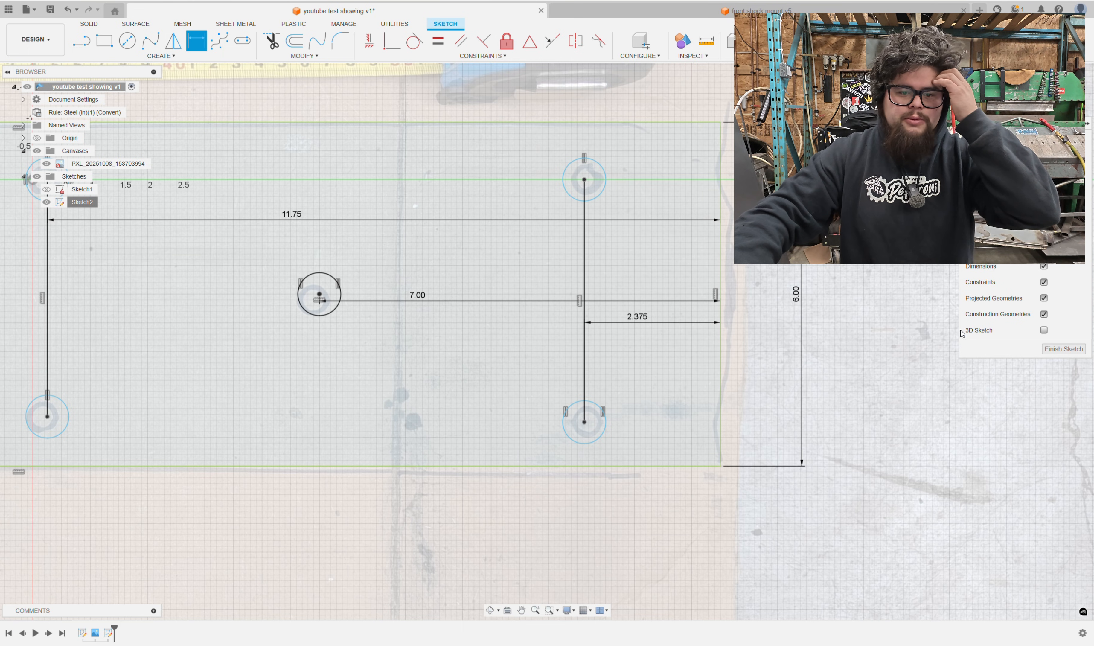
scroll(588, 207, down, 2)
scroll(669, 236, down, 3)
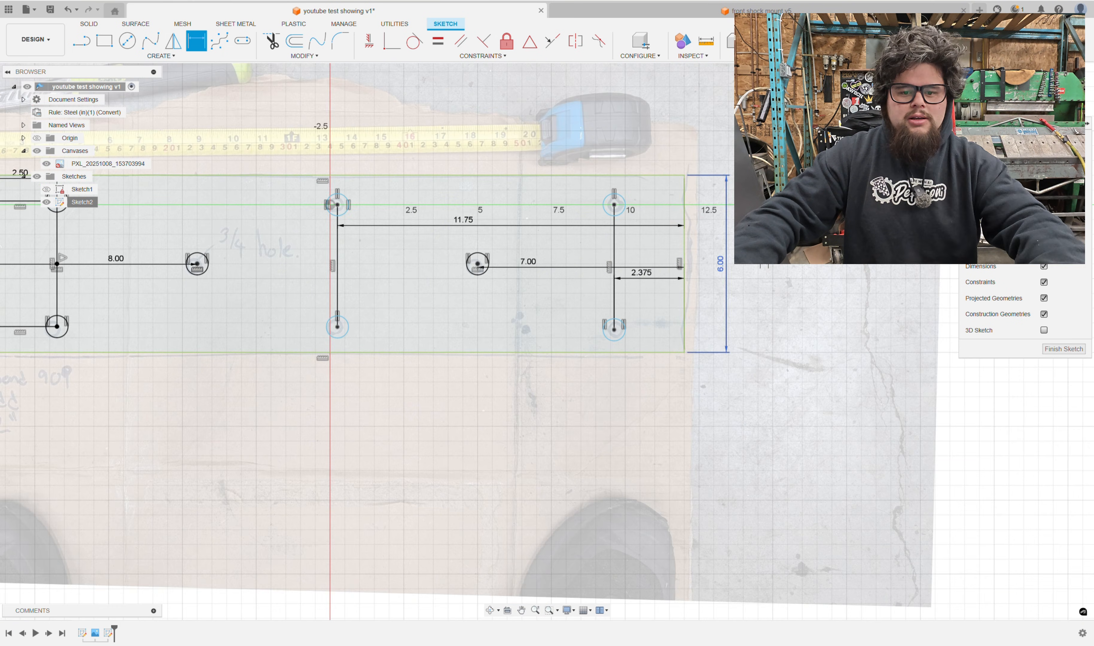
middle_drag(724, 248, 836, 251)
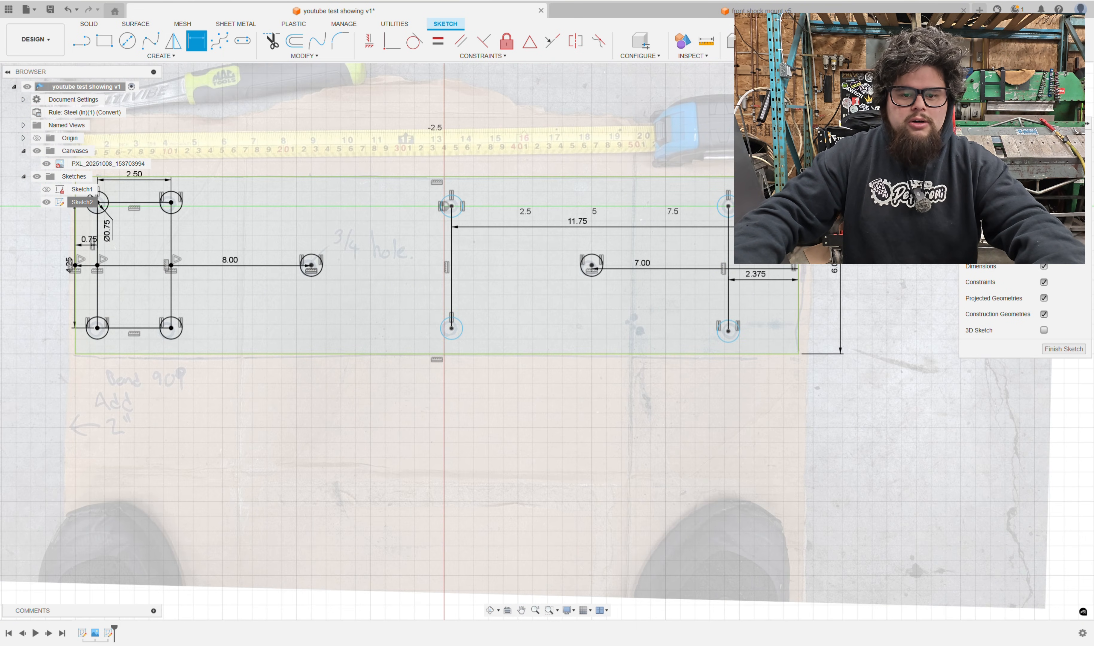
key(Escape)
Convert the line joining the two rightmost circles to construction and align its midpoint horizontally with the plate's right-edge midpoint
scroll(734, 238, up, 2)
click(727, 244)
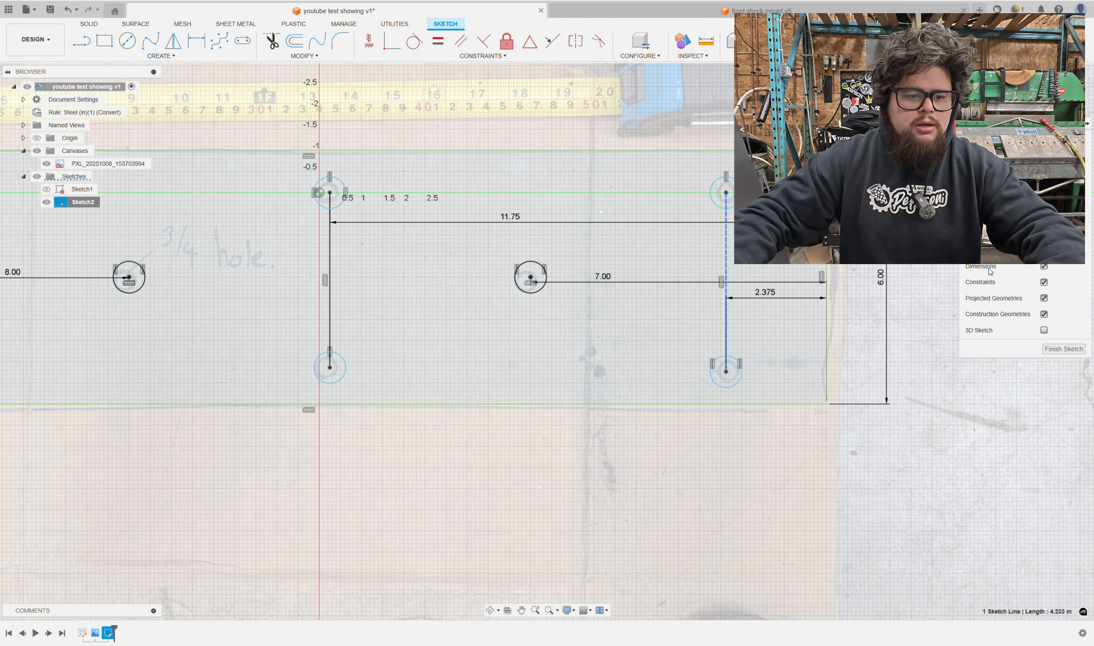
scroll(701, 261, up, 2)
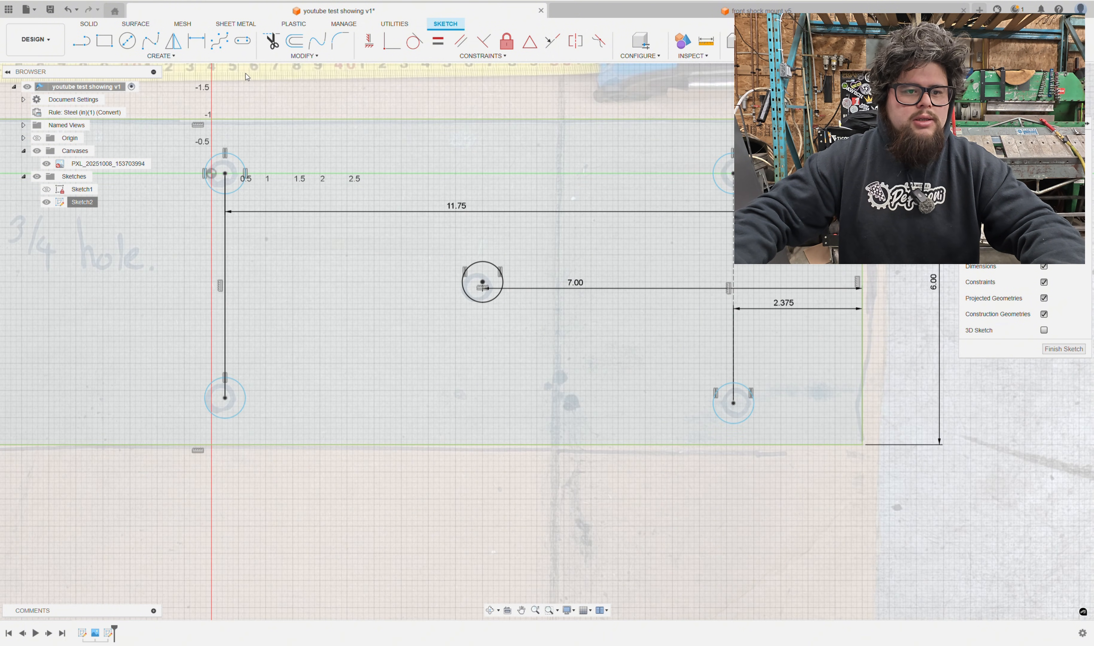
click(370, 36)
middle_drag(690, 167, 549, 171)
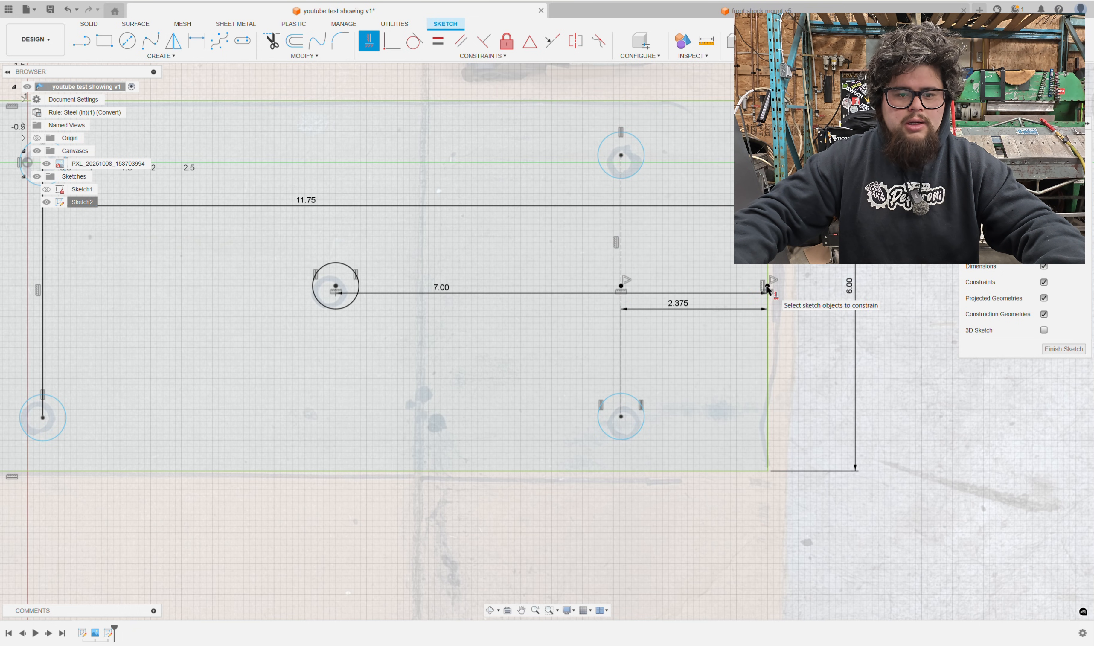
scroll(709, 318, down, 3)
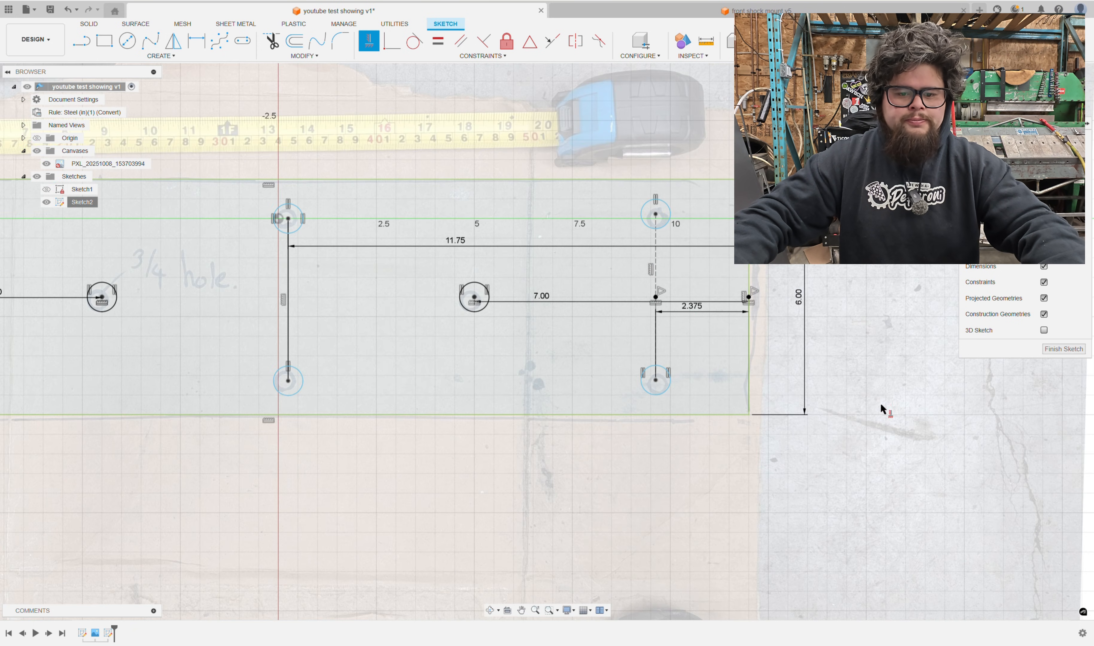
key(Escape)
Constrain the midpoint of the vertical line near the origin to be horizontally level with the mid-height circle left of it
scroll(892, 362, down, 1)
middle_drag(568, 429, 787, 429)
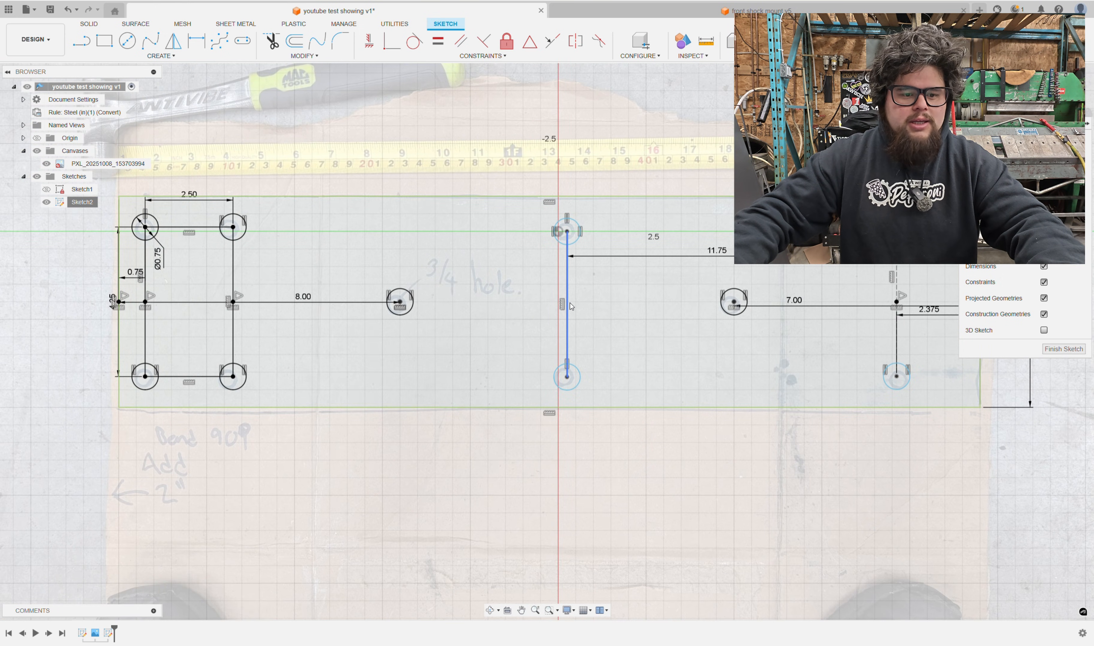
scroll(563, 305, down, 2)
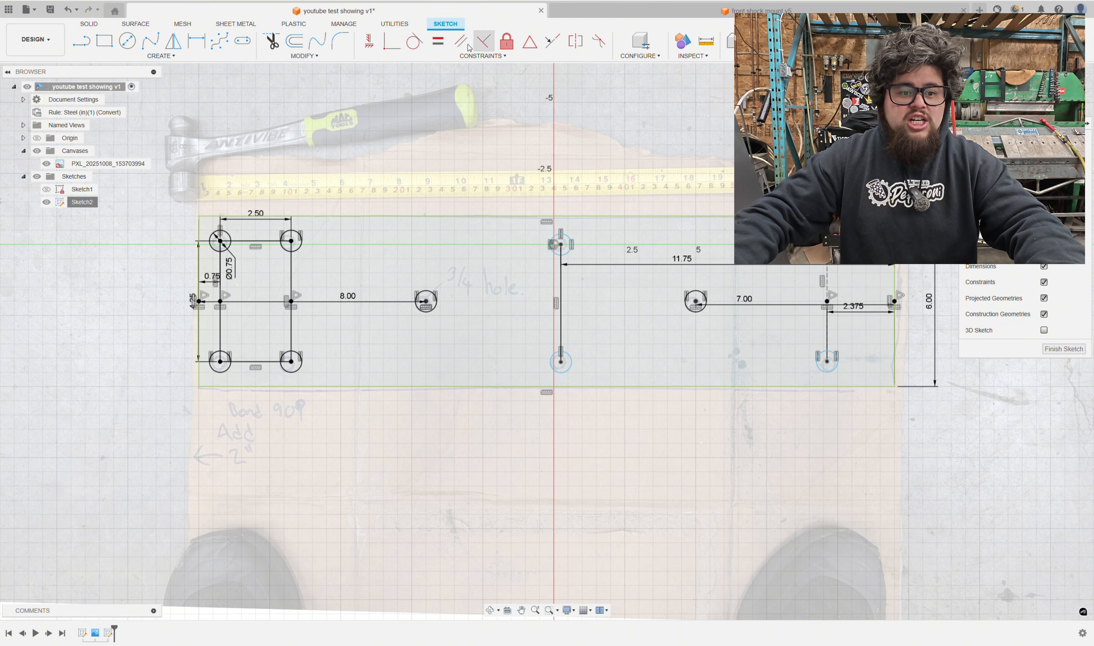
click(366, 41)
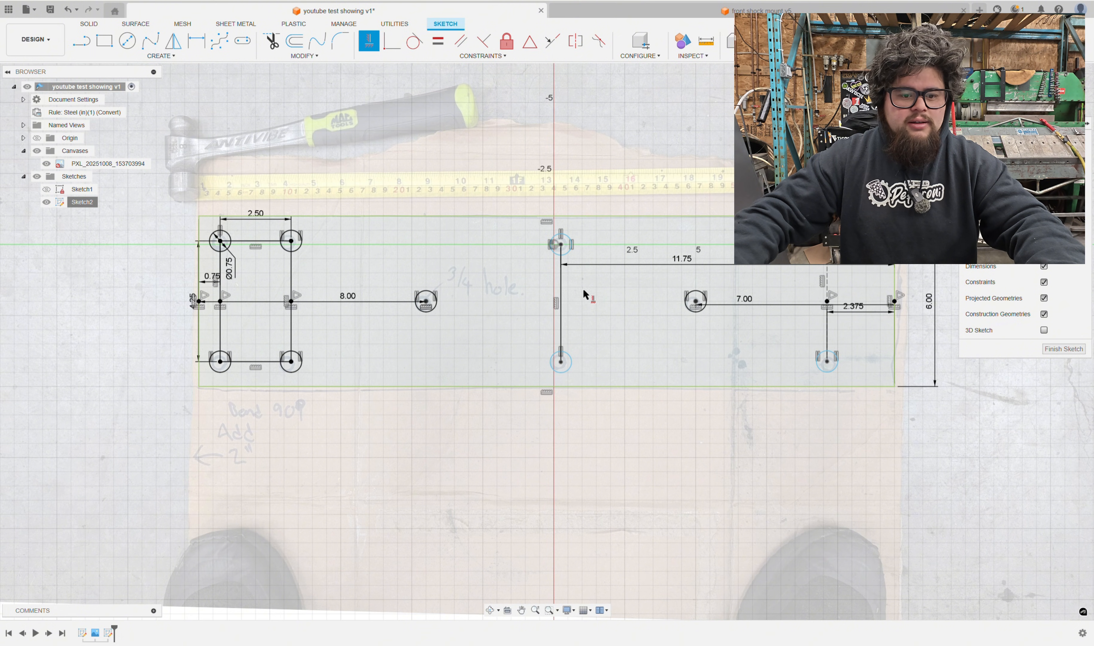
click(561, 301)
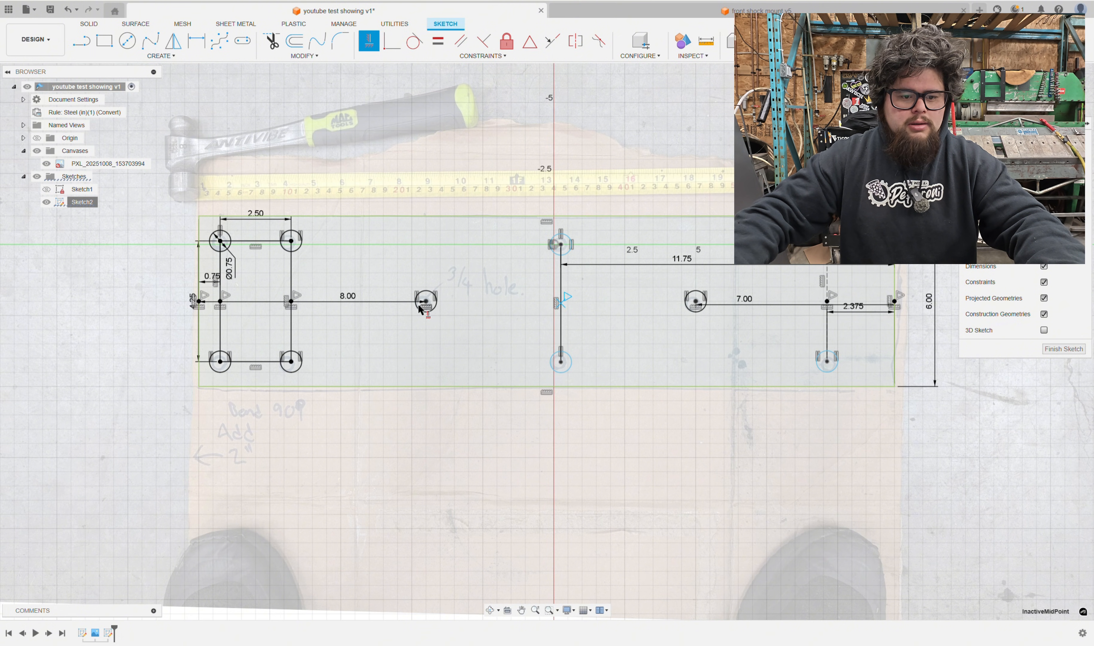
scroll(476, 335, down, 2)
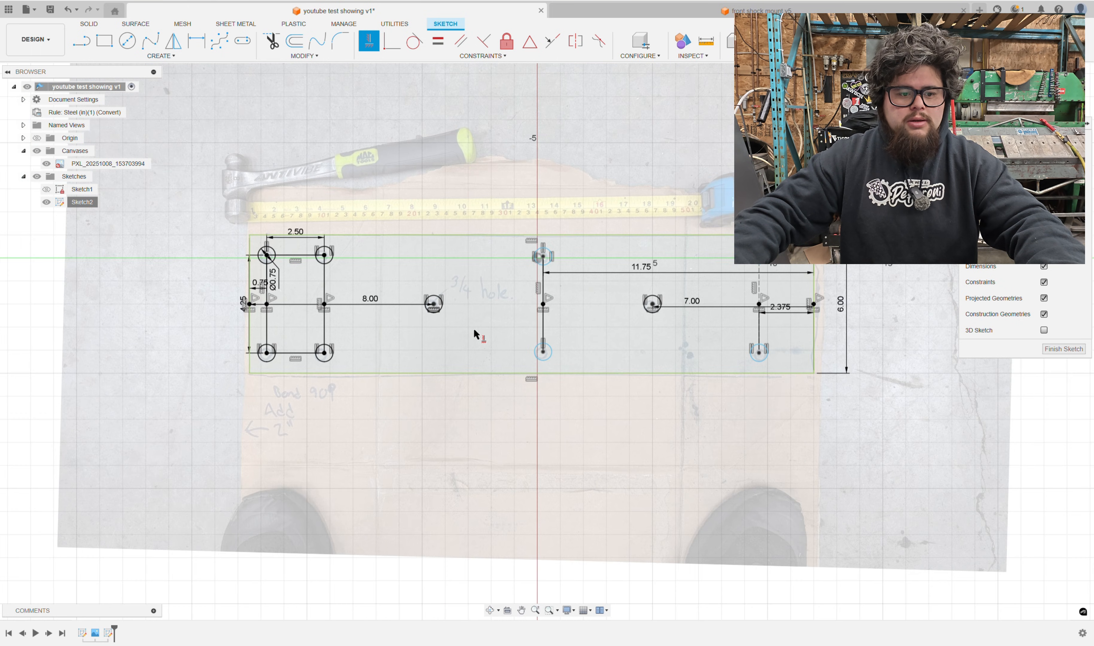
key(Escape)
Convert the rectangle joining the four circles at the plate's left end to construction lines and finish the sketch
scroll(310, 275, up, 3)
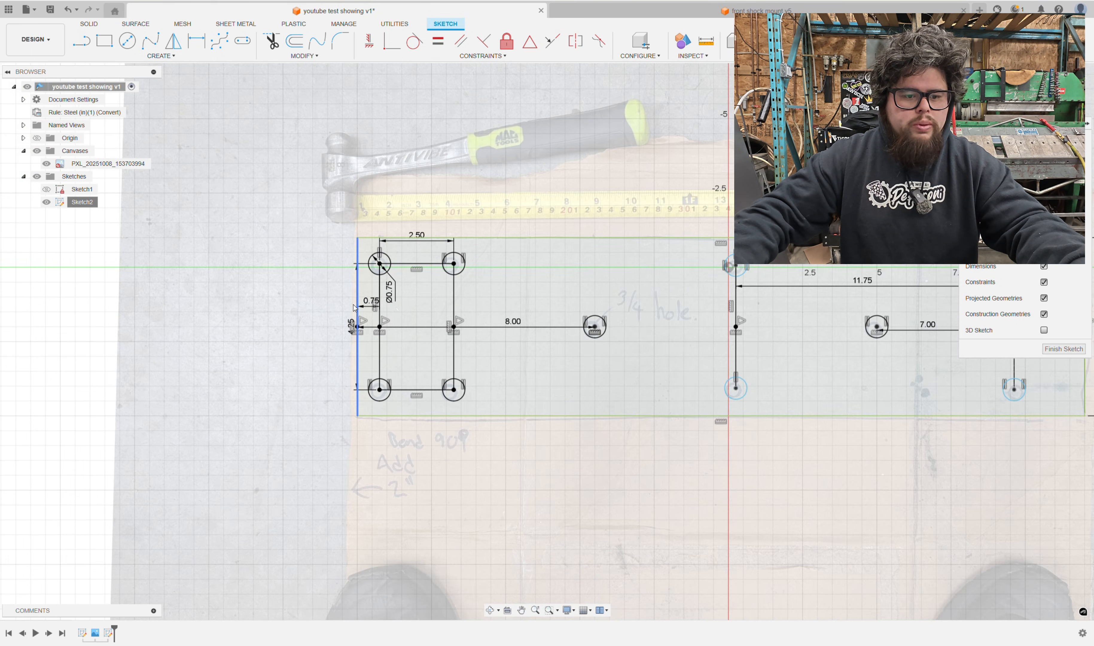
double_click(393, 291)
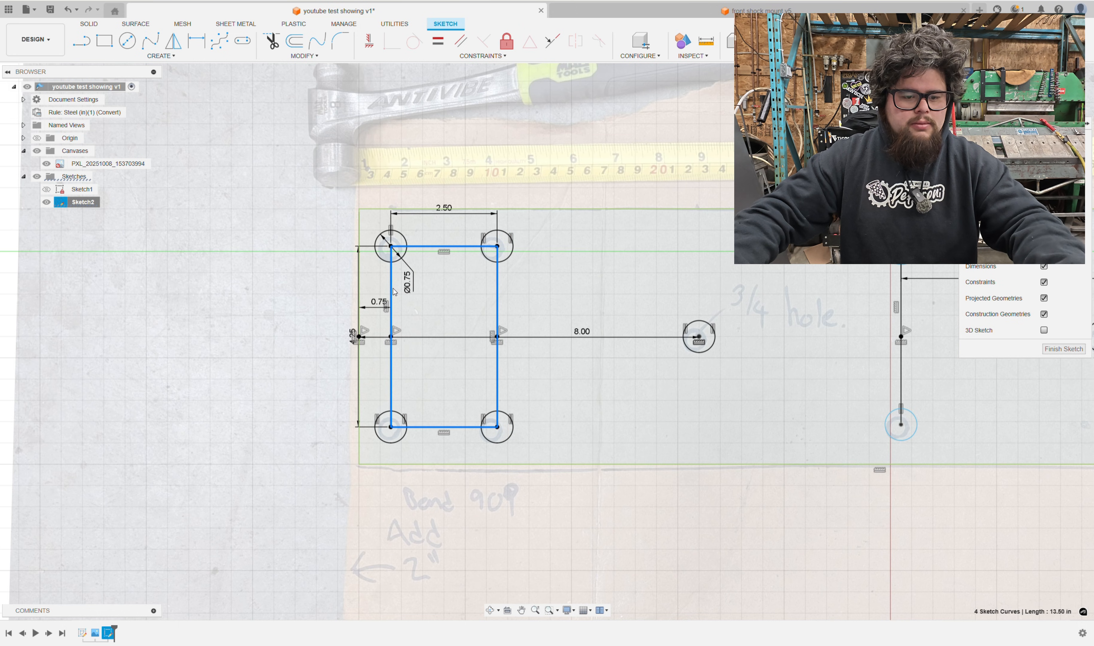
key(x)
click(476, 339)
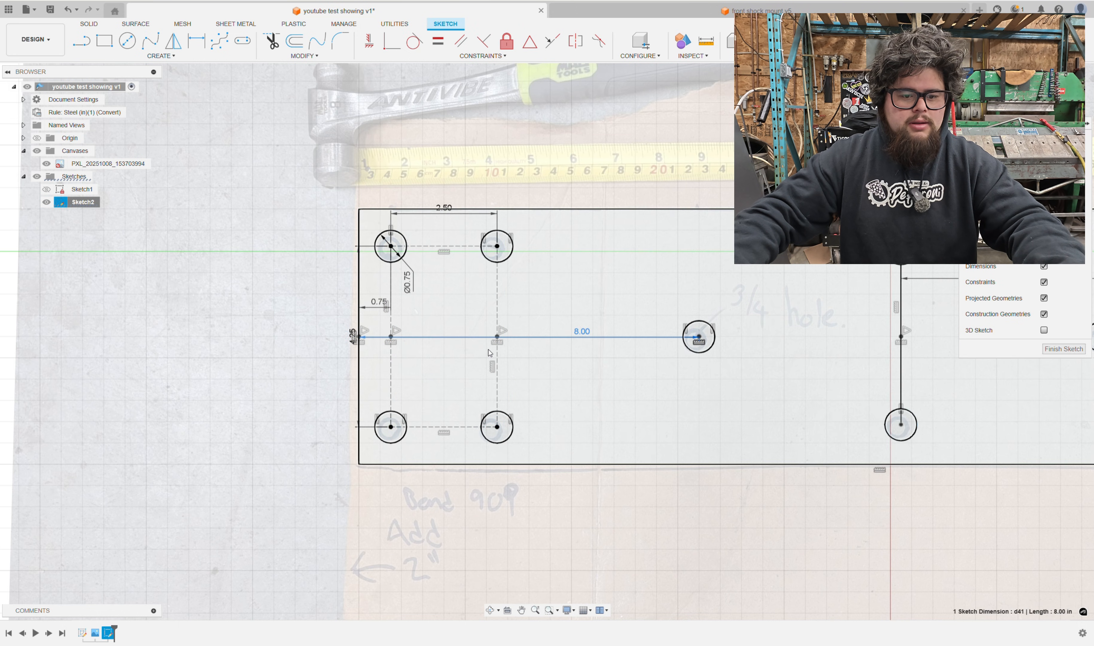
scroll(541, 354, down, 1)
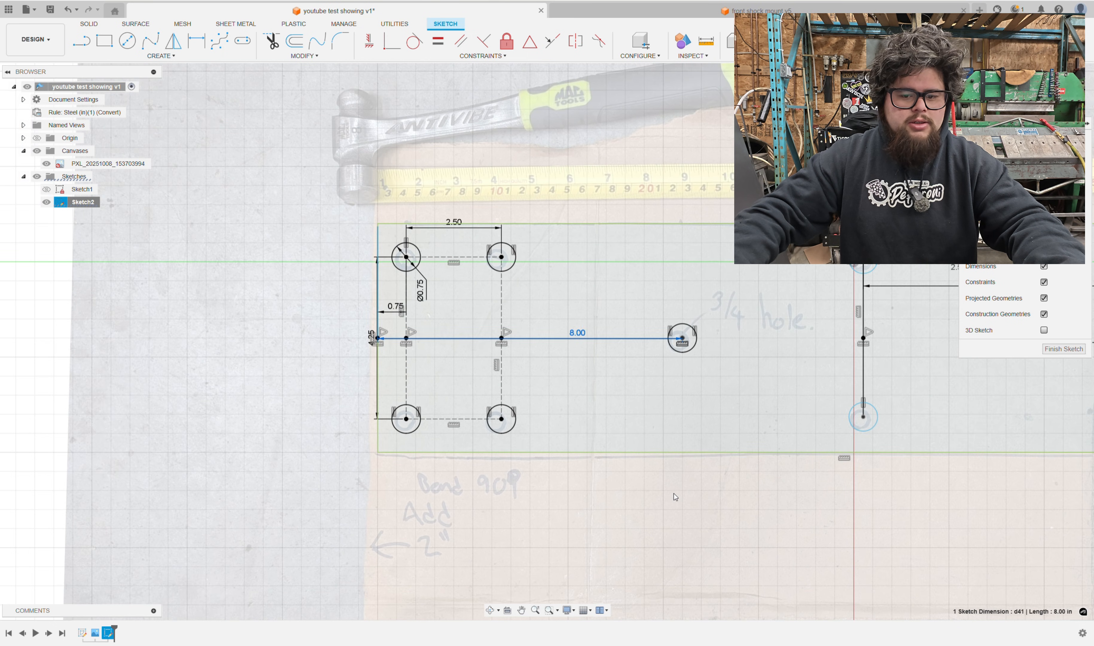
click(675, 498)
scroll(738, 493, down, 1)
middle_drag(739, 493, 402, 433)
scroll(698, 463, down, 1)
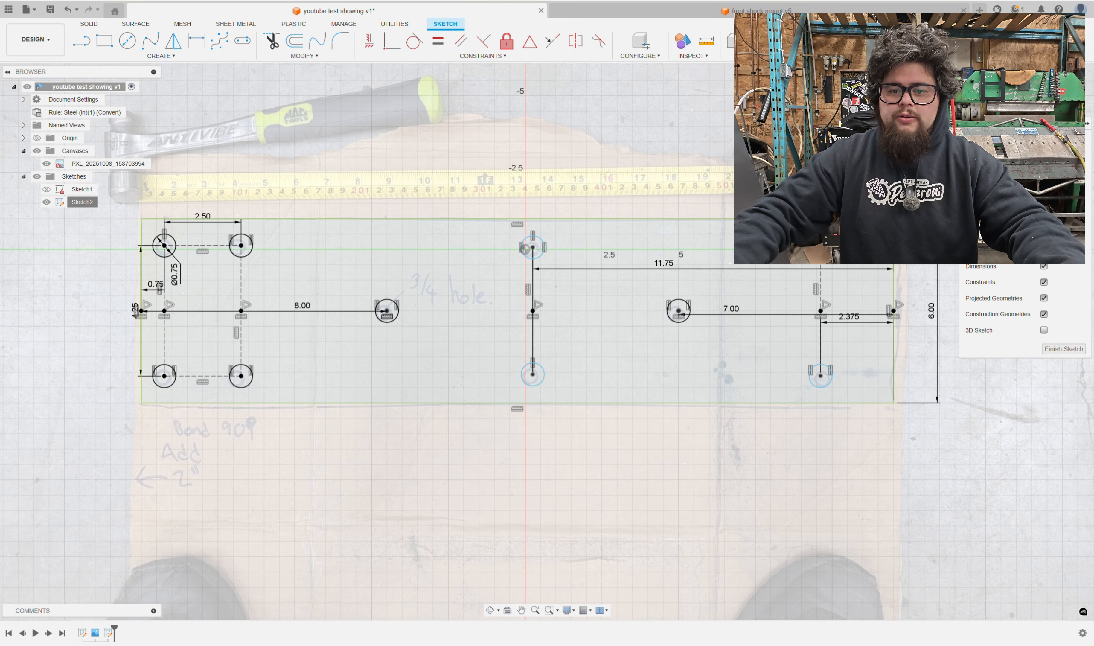
click(1064, 349)
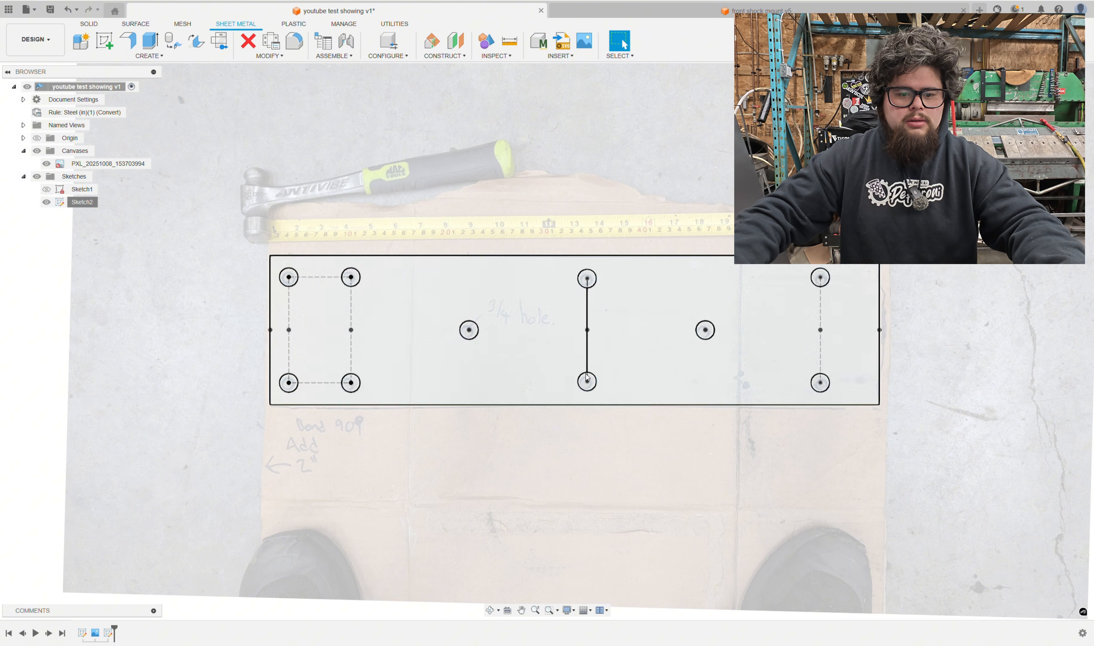
Reopen the plate sketch, convert the line joining the two circles near the origin to construction, and finish the sketch
right_click(587, 330)
click(565, 402)
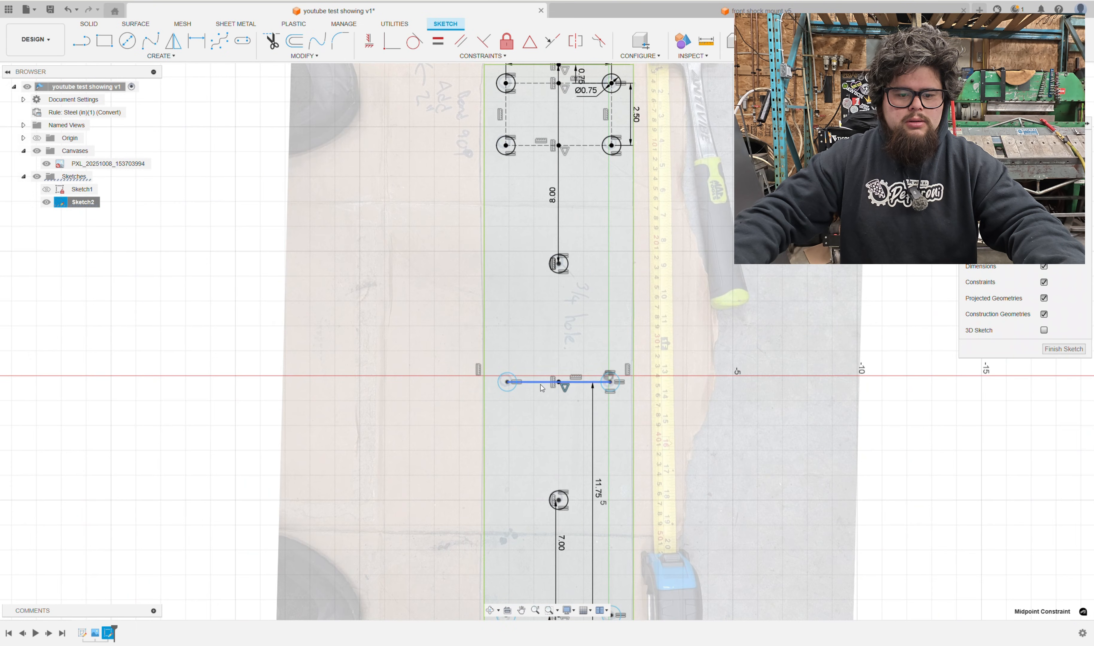
scroll(541, 388, up, 4)
key(x)
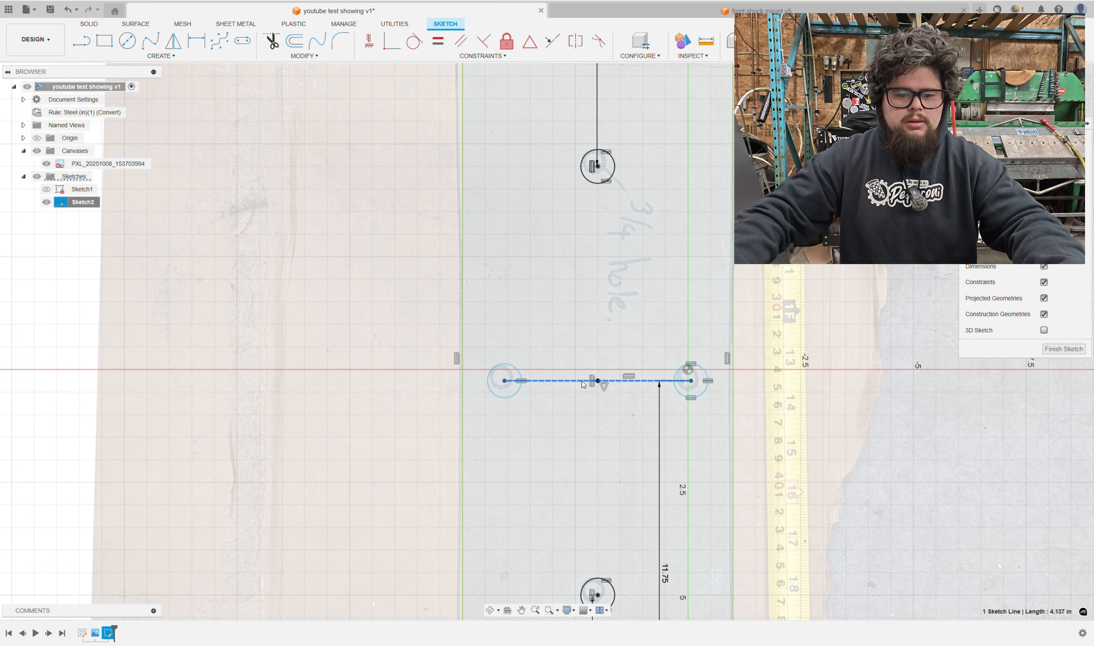
click(403, 342)
click(866, 42)
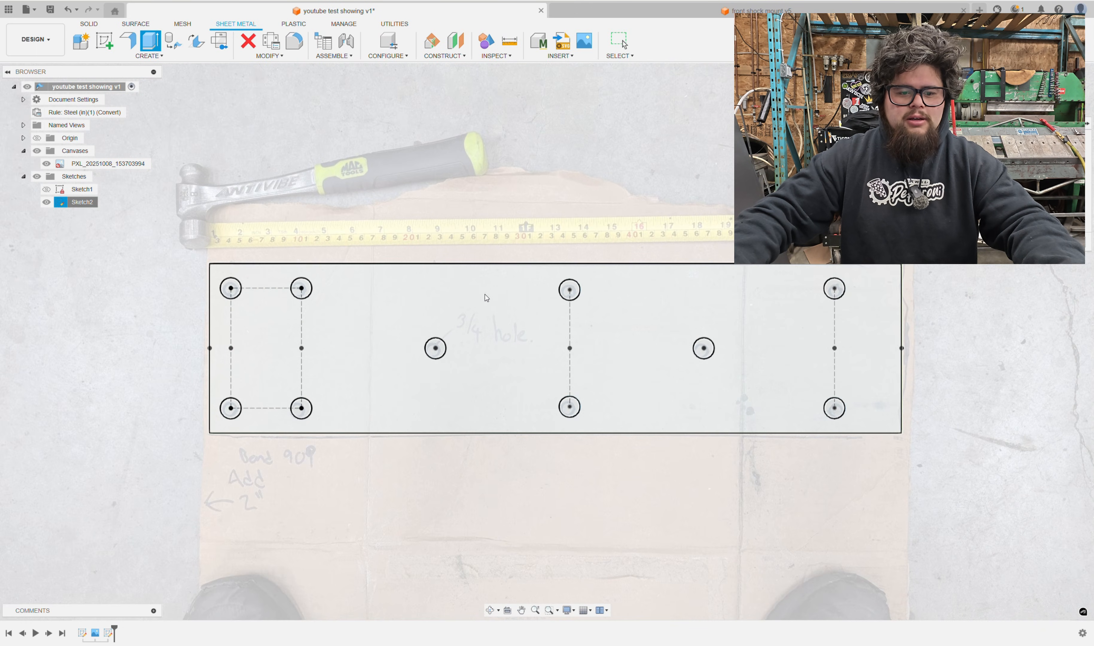
Extrude the plate profile, leaving the circular holes open, into a new solid body
key(e)
key(Return)
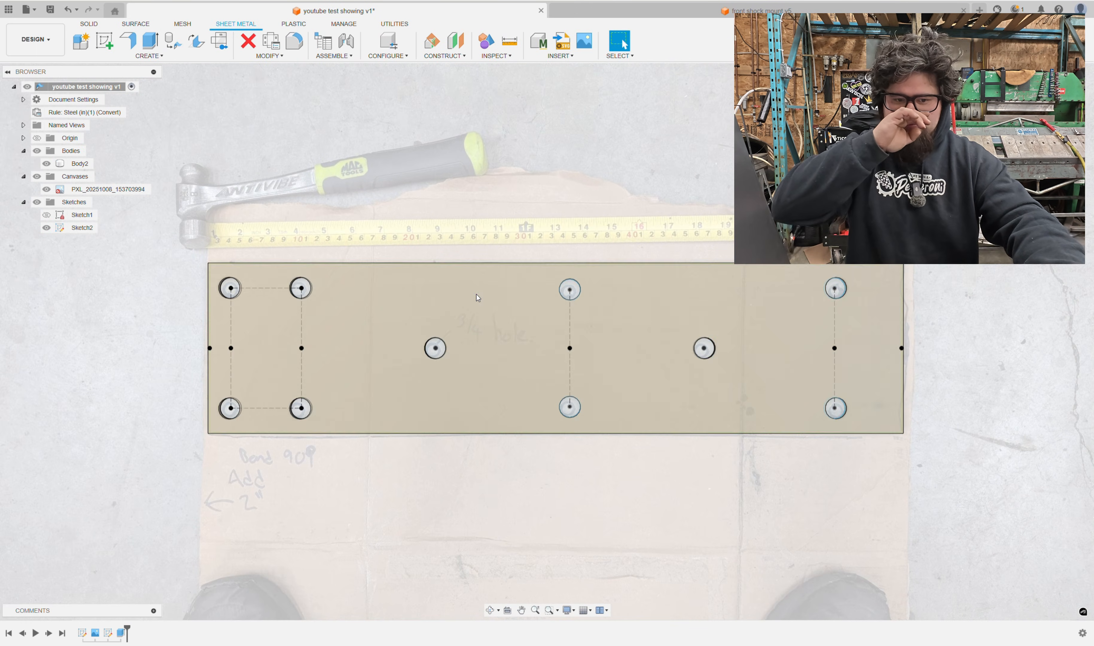
scroll(476, 294, down, 2)
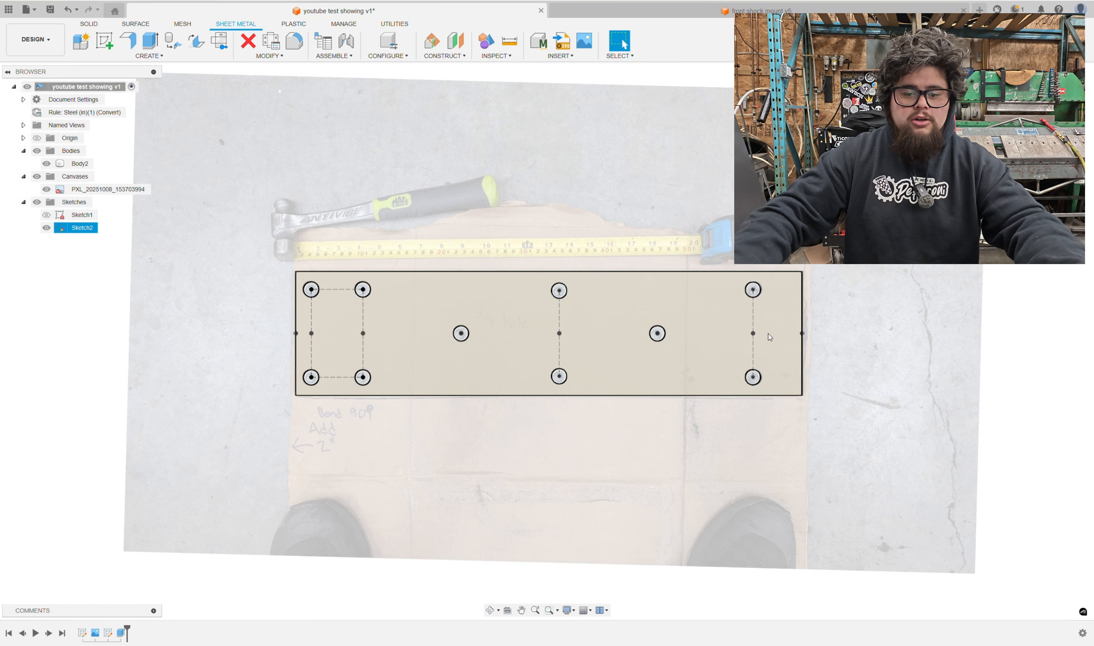
shift+middle_drag(769, 337, 780, 308)
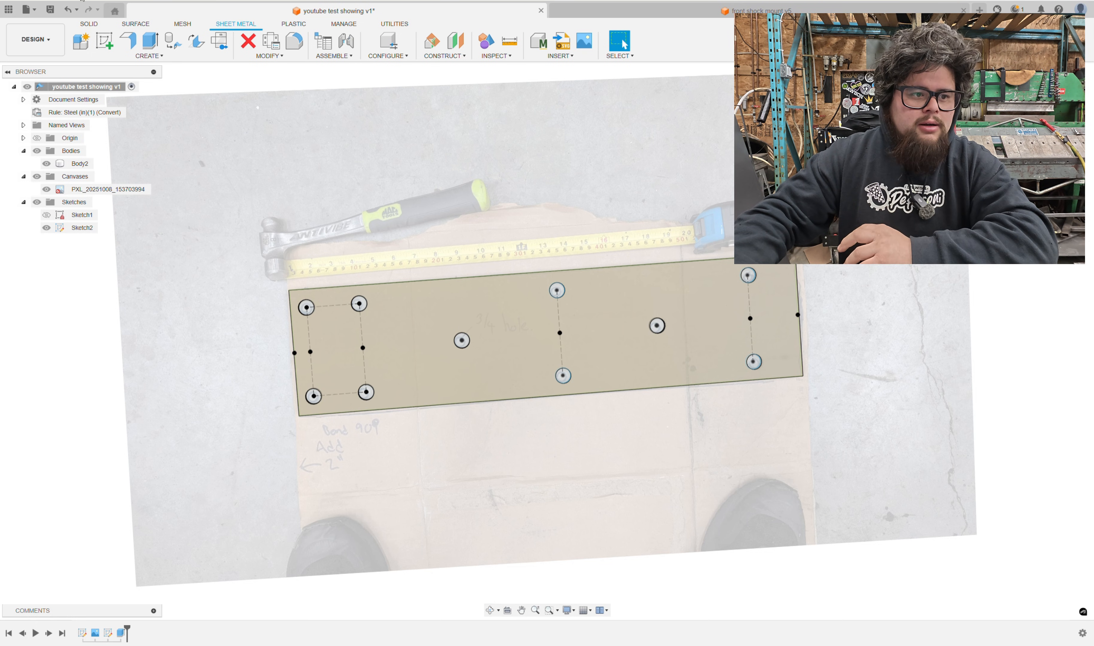
click(8, 9)
click(48, 9)
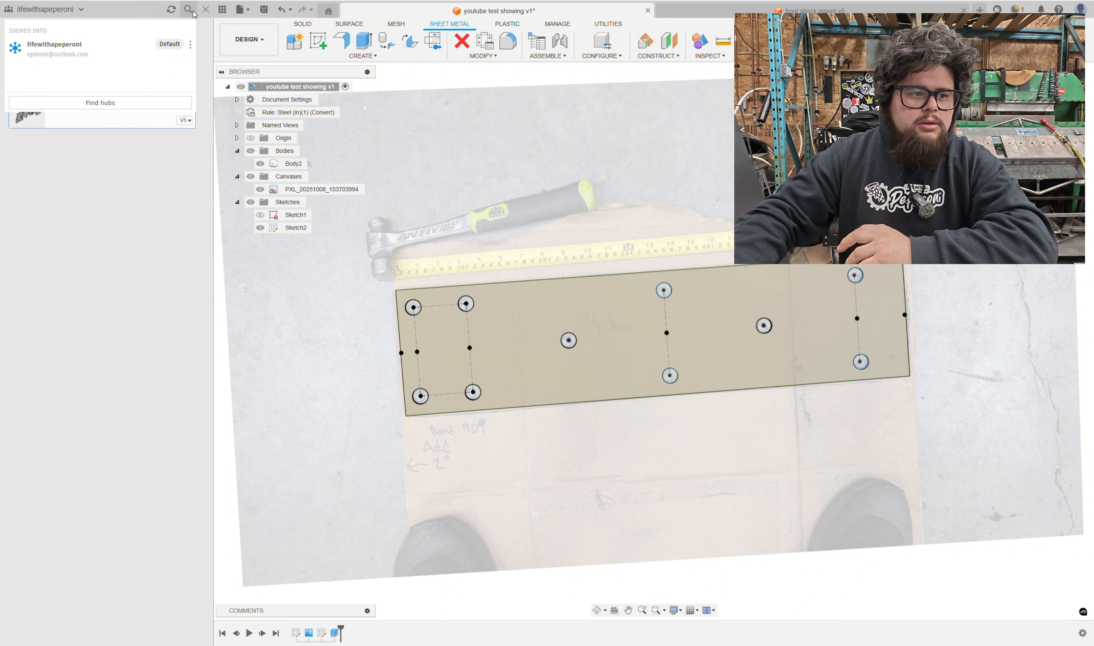
click(206, 9)
click(25, 9)
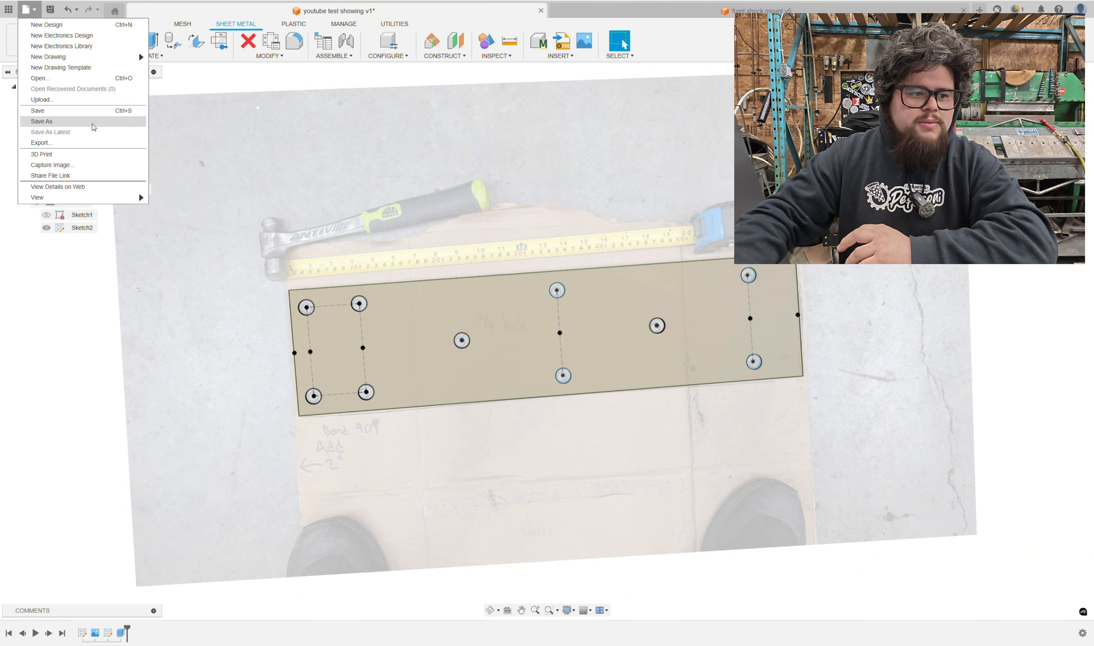
click(94, 143)
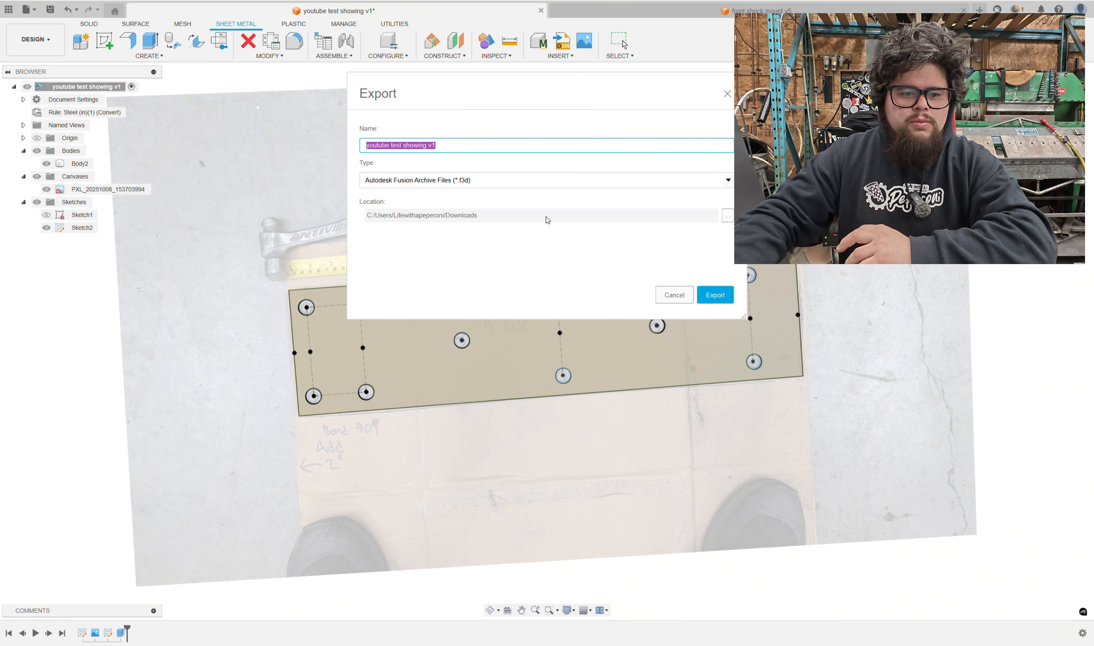
click(559, 180)
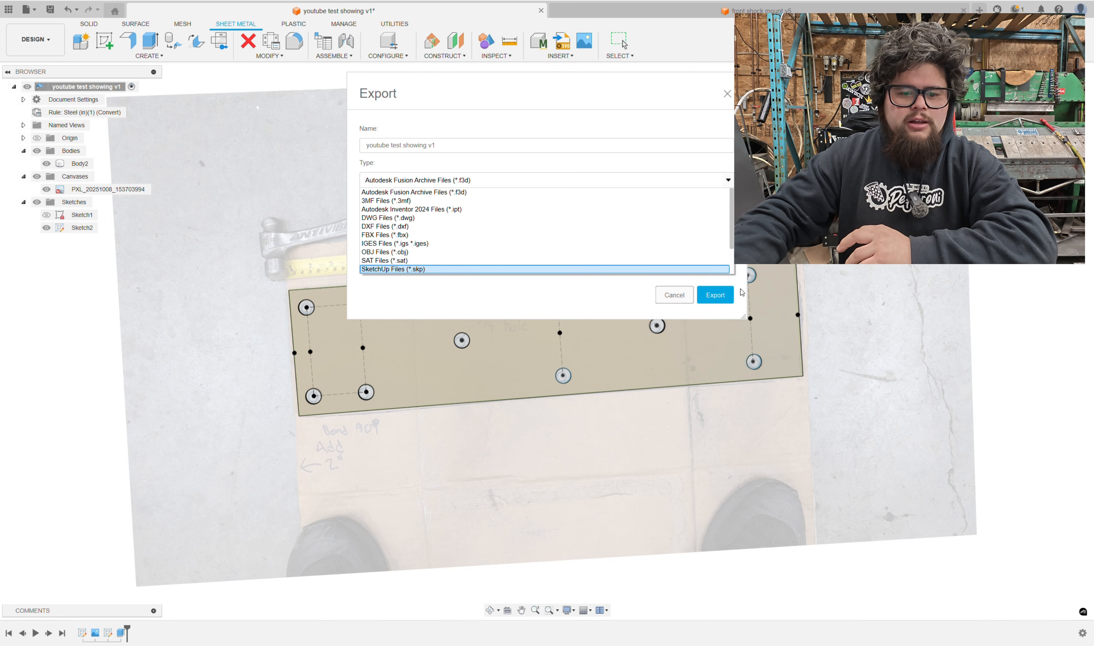
click(686, 295)
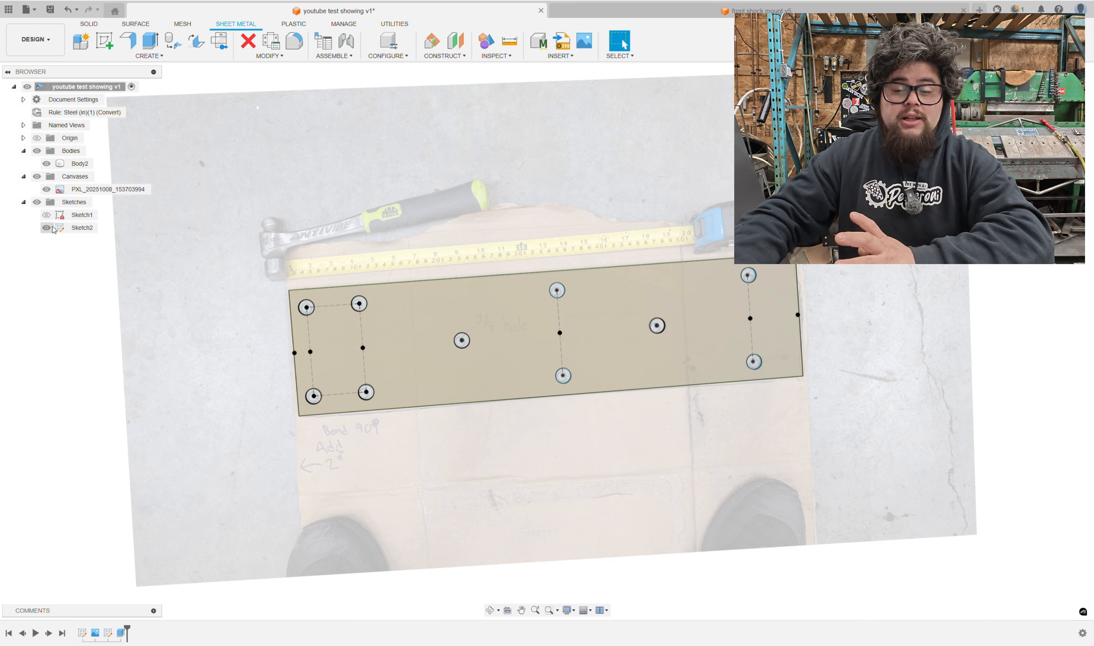
Call up the DXF export for the plate sketch, Sketch2, and clear the selection
right_click(76, 228)
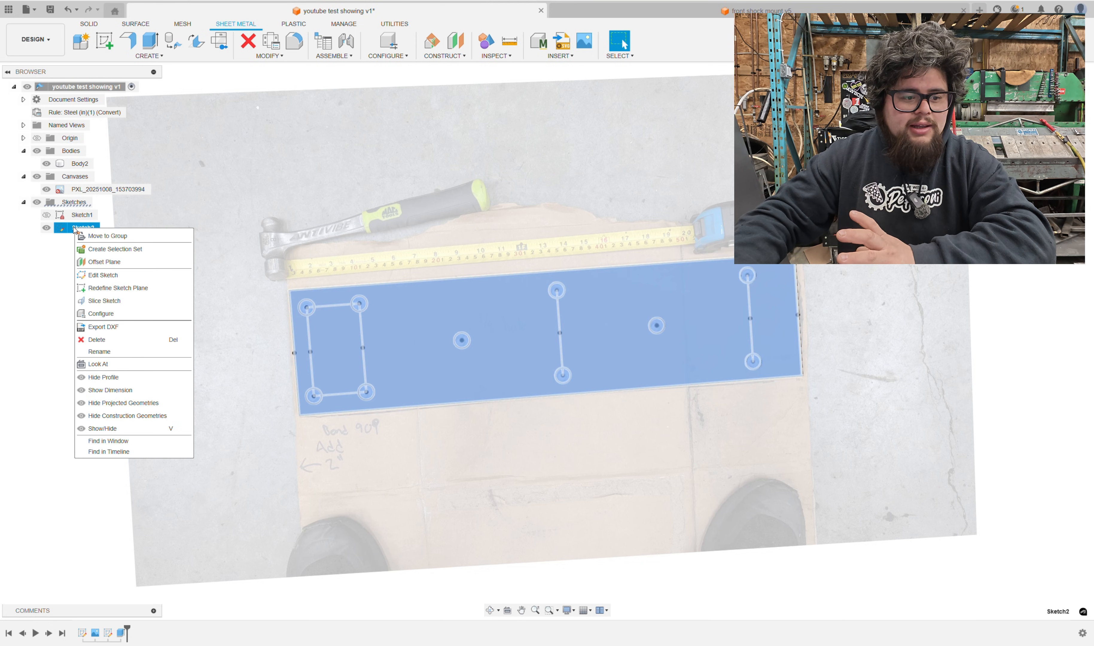
click(133, 330)
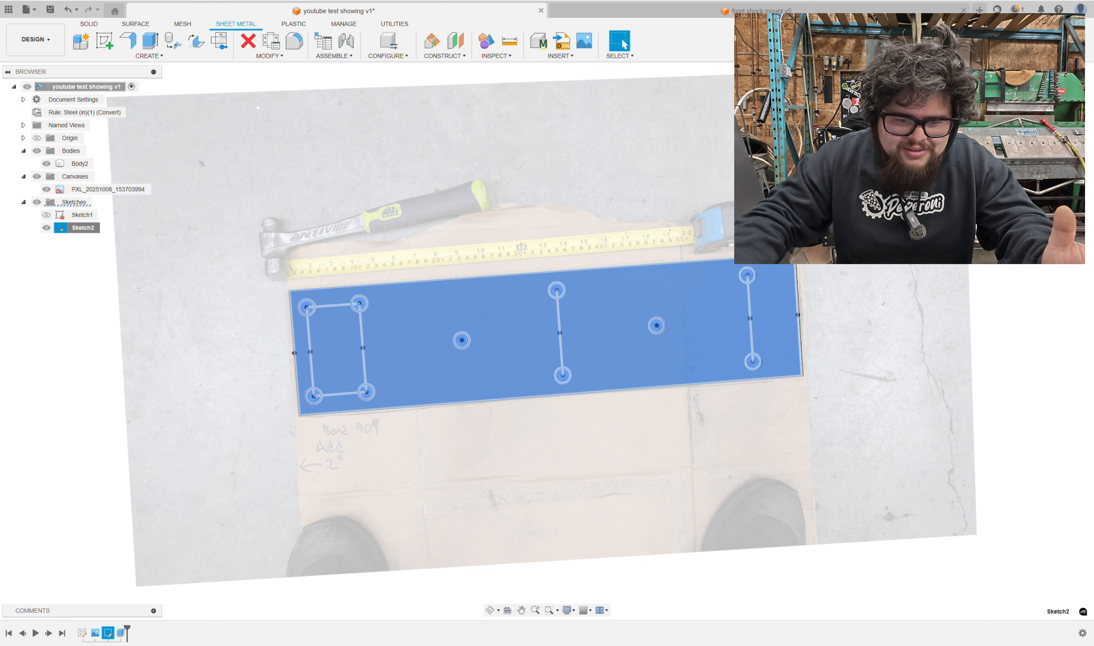
click(857, 313)
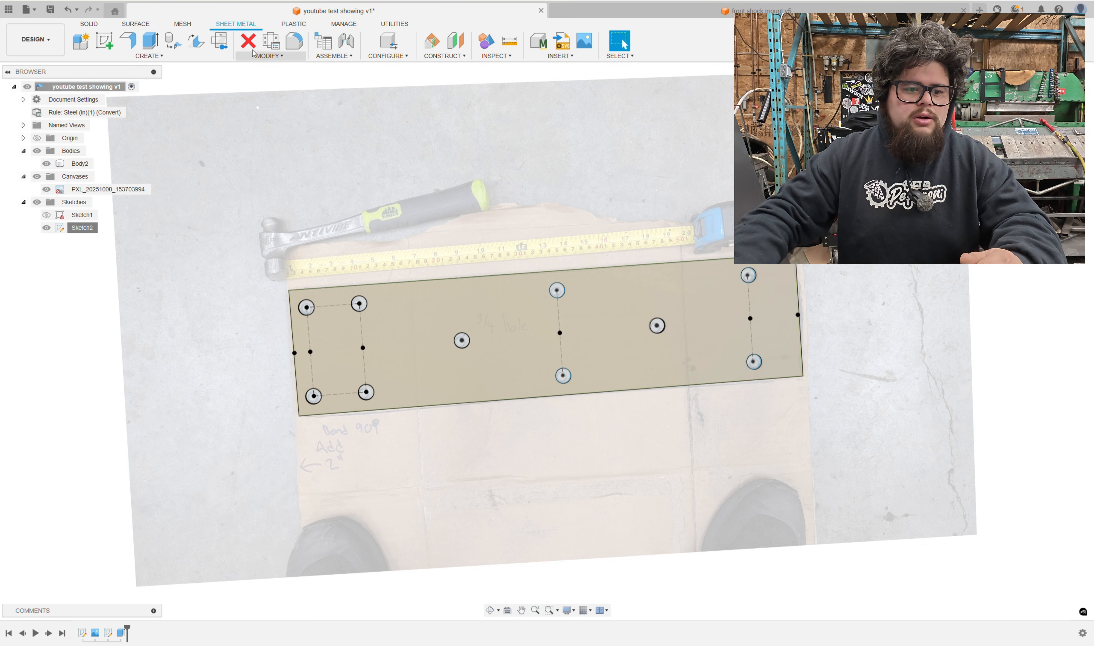
Convert the plate body to sheet metal, using its large holed face as the stationary face
click(307, 307)
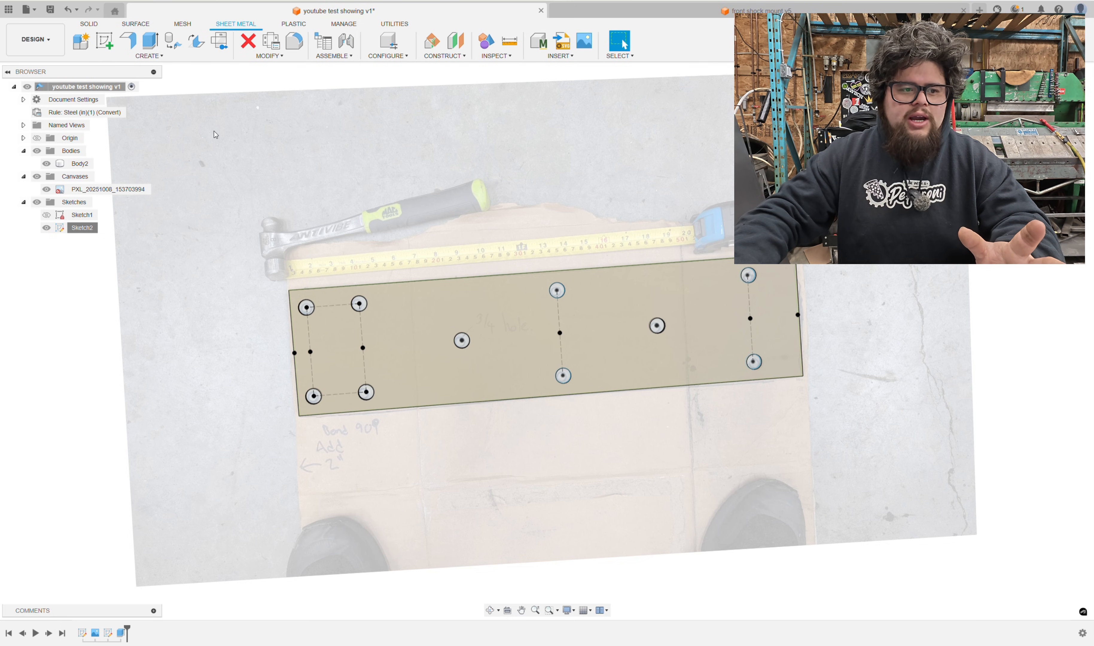
click(174, 41)
click(404, 319)
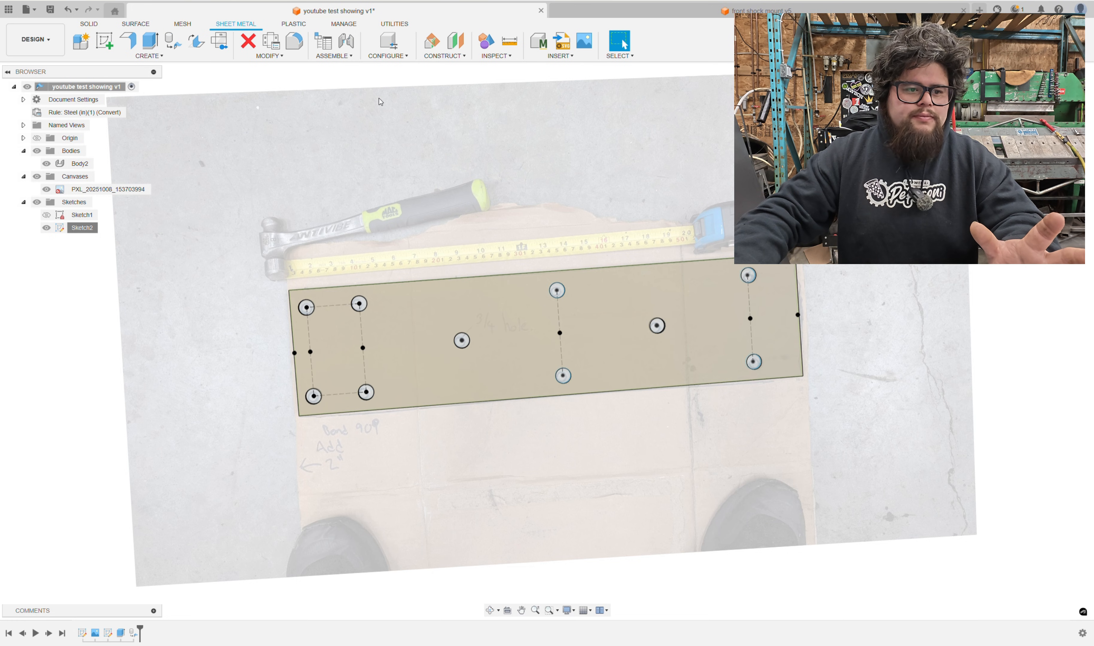
Create a flat pattern of the sheet metal plate from its large face and return to the folded model
click(221, 37)
click(614, 321)
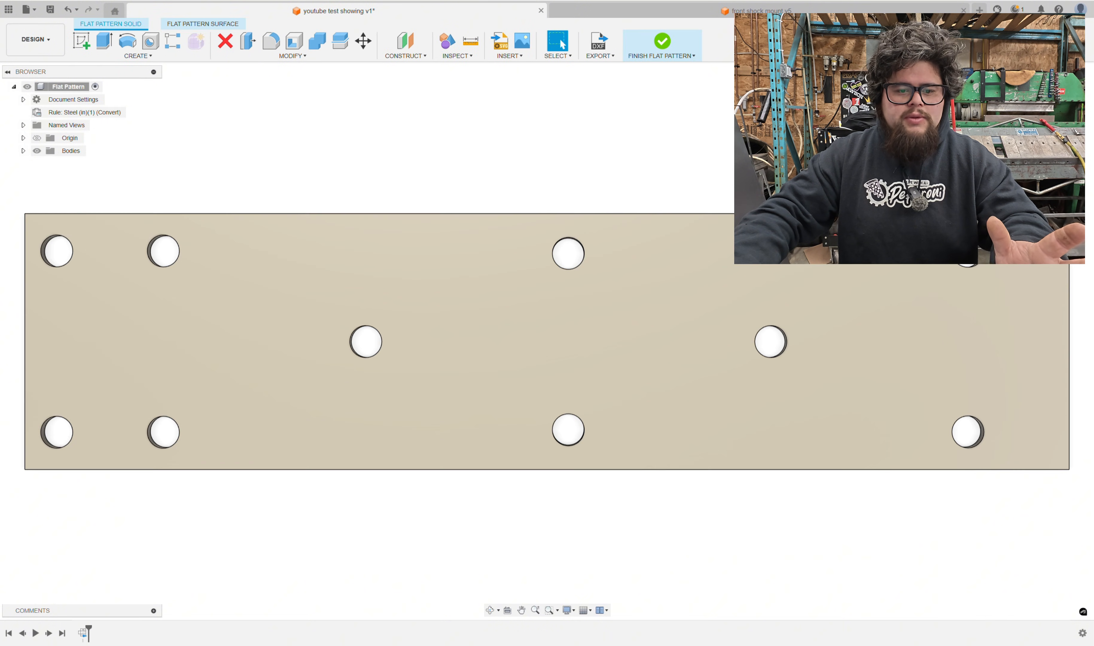
scroll(886, 268, down, 2)
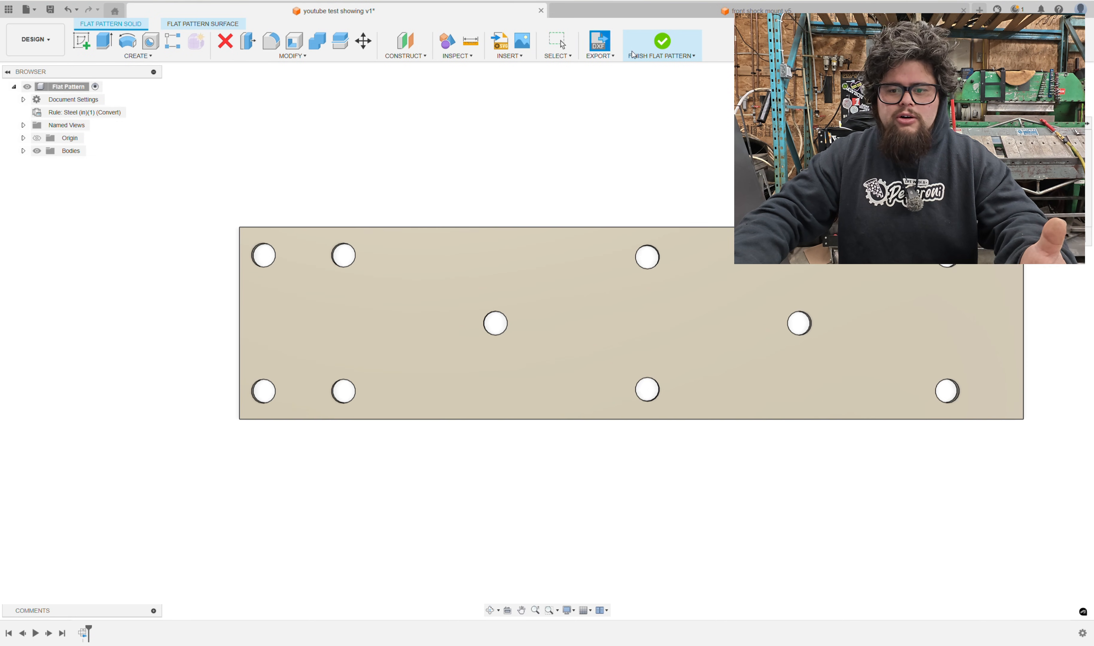
click(661, 38)
scroll(804, 227, up, 1)
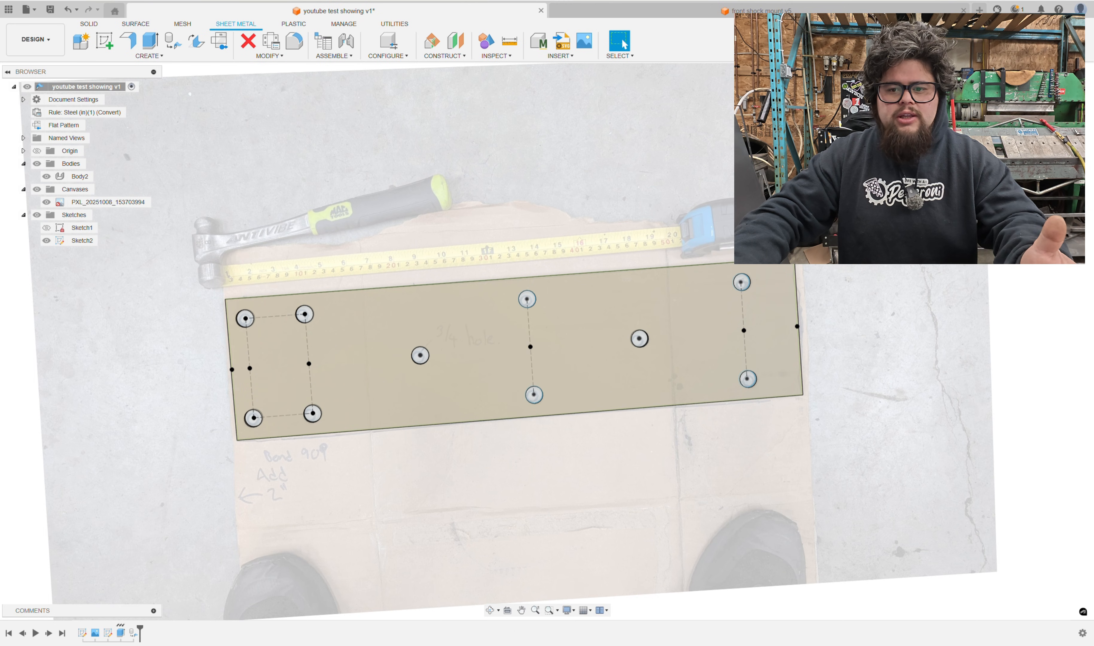
Add 5 in high, 90-degree flanges along the plate's short edge beside the four-hole group and the adjoining long edge
click(1058, 94)
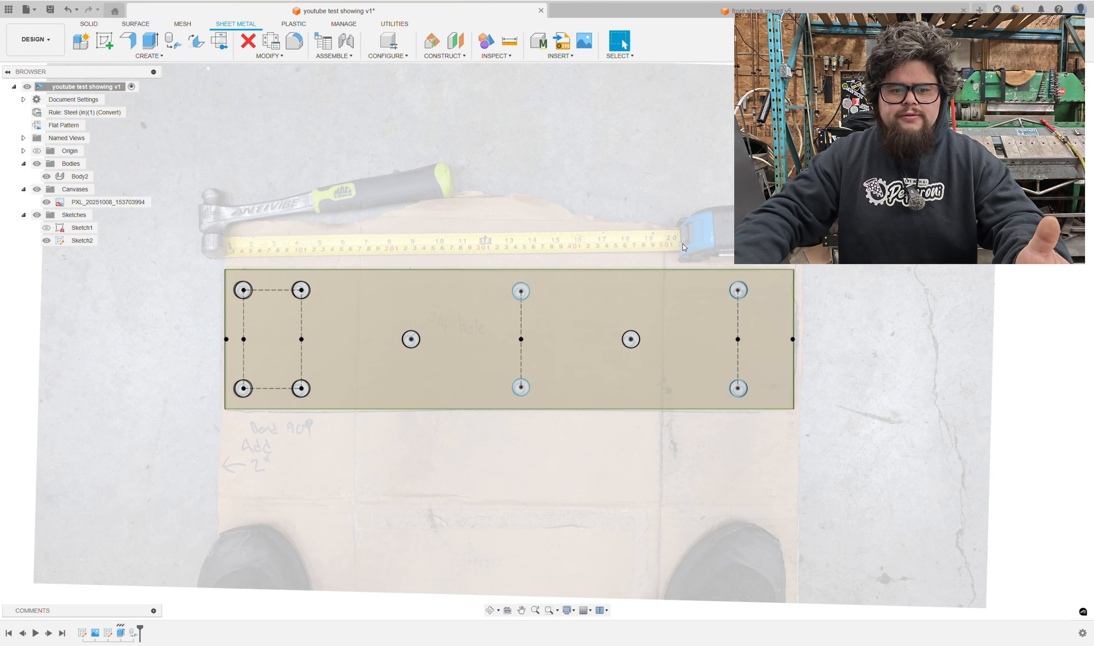
middle_drag(719, 237, 816, 234)
scroll(718, 239, up, 1)
scroll(701, 239, up, 1)
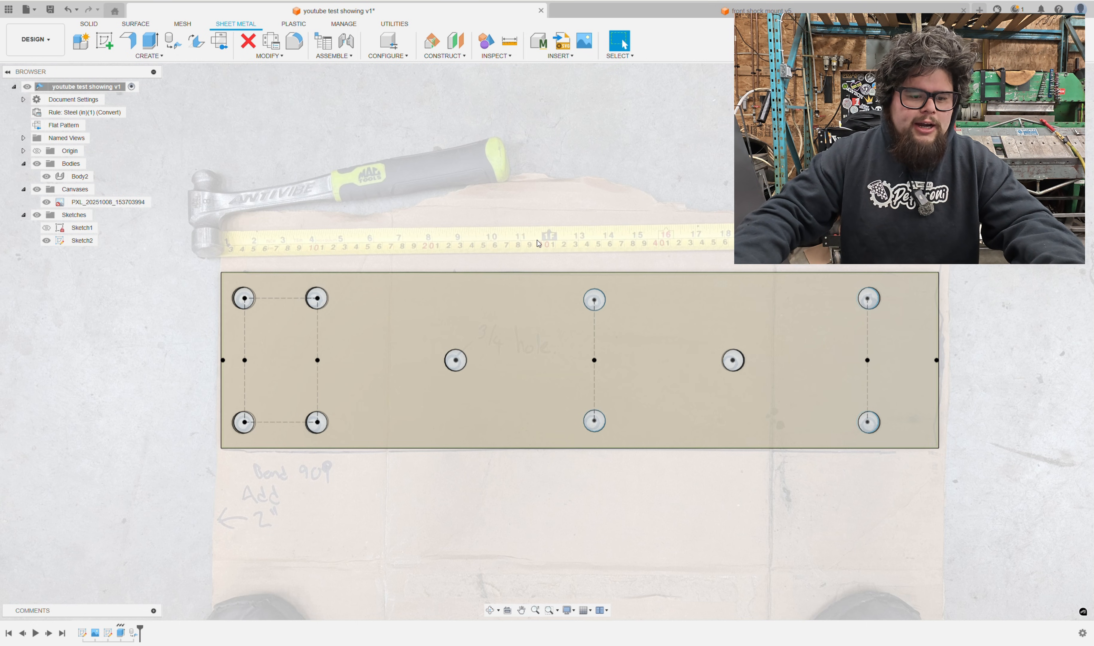
click(139, 48)
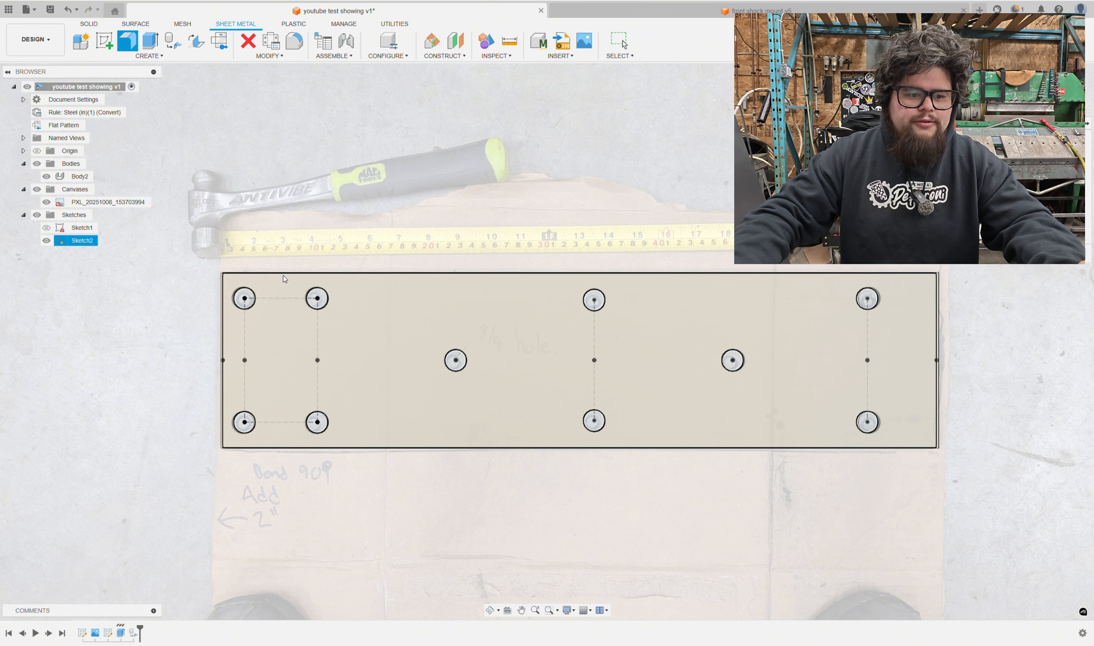
middle_drag(277, 279, 371, 273)
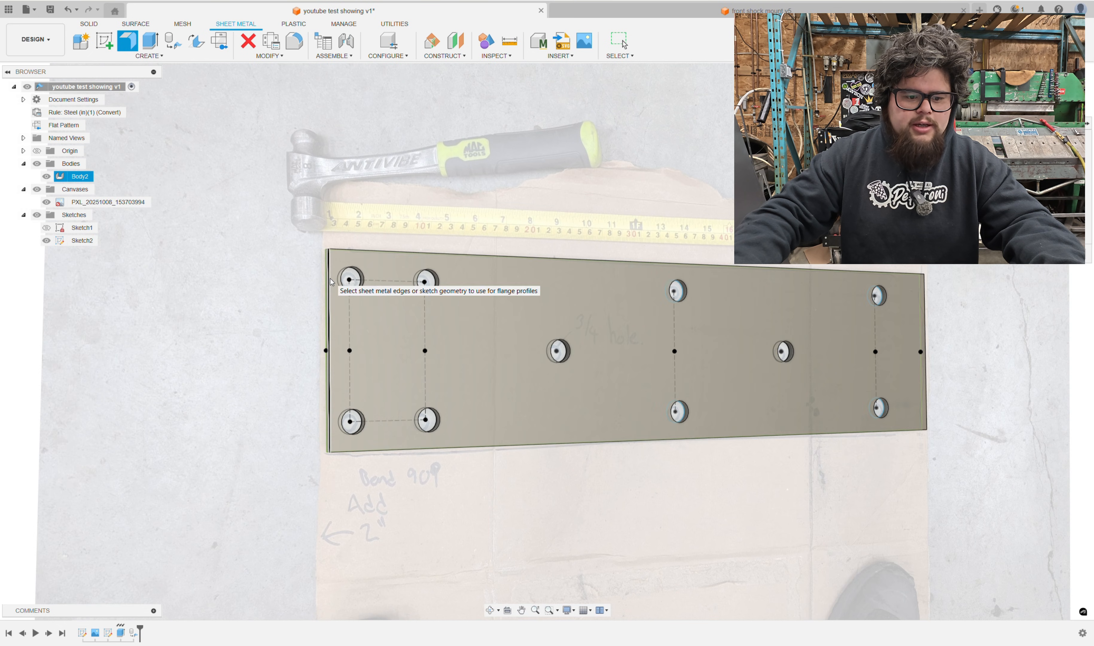
click(329, 277)
click(399, 449)
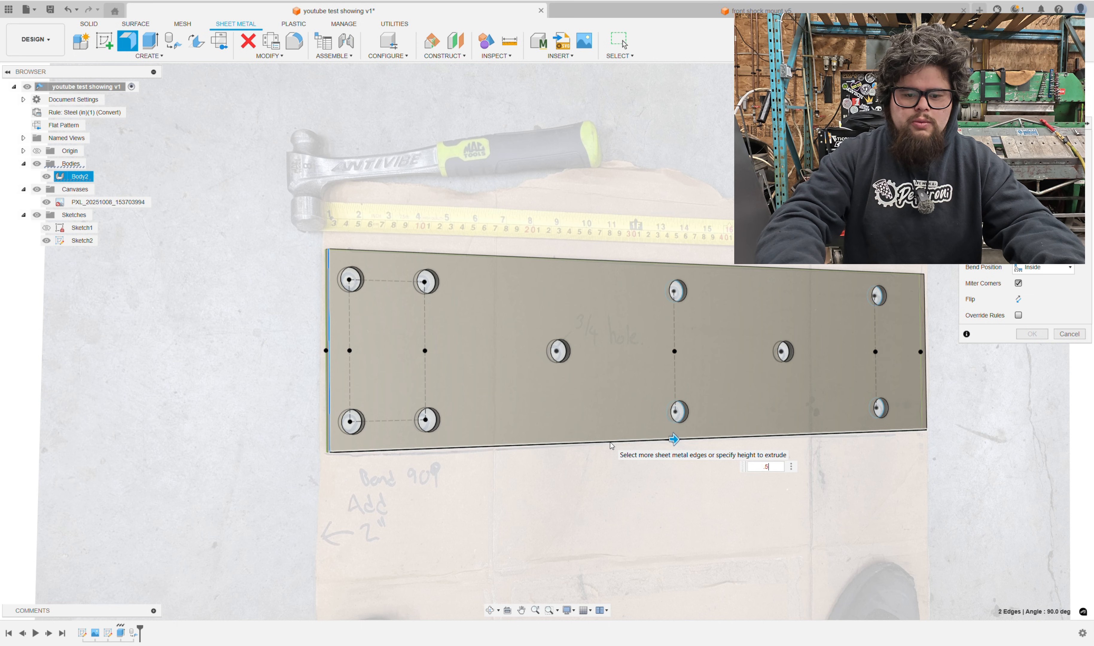
text(5)
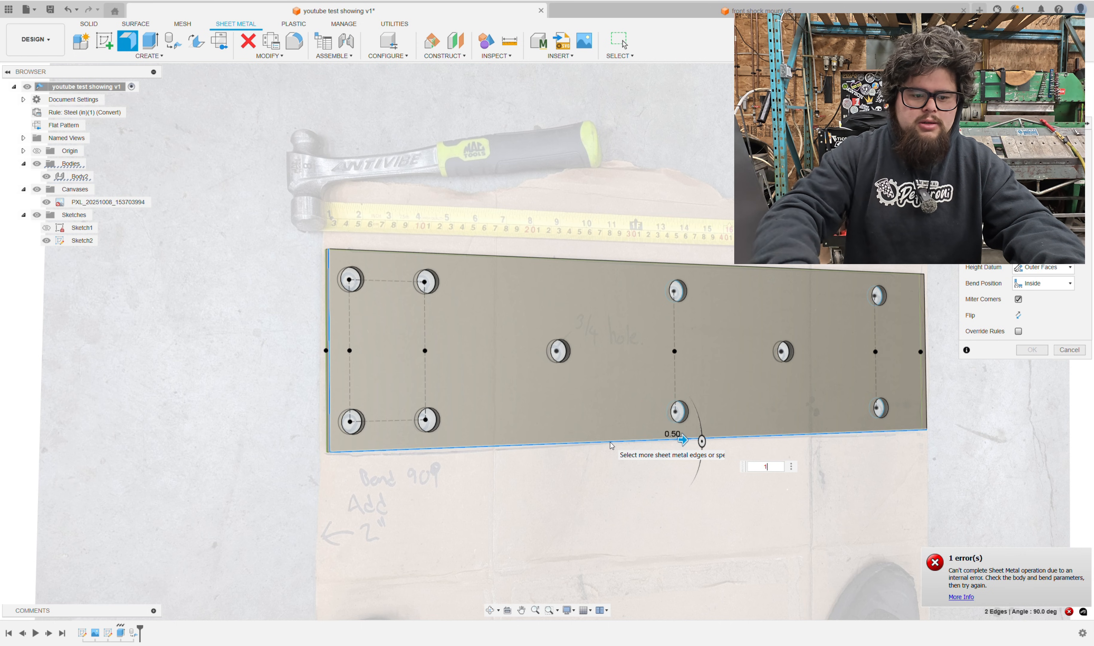
text(1)
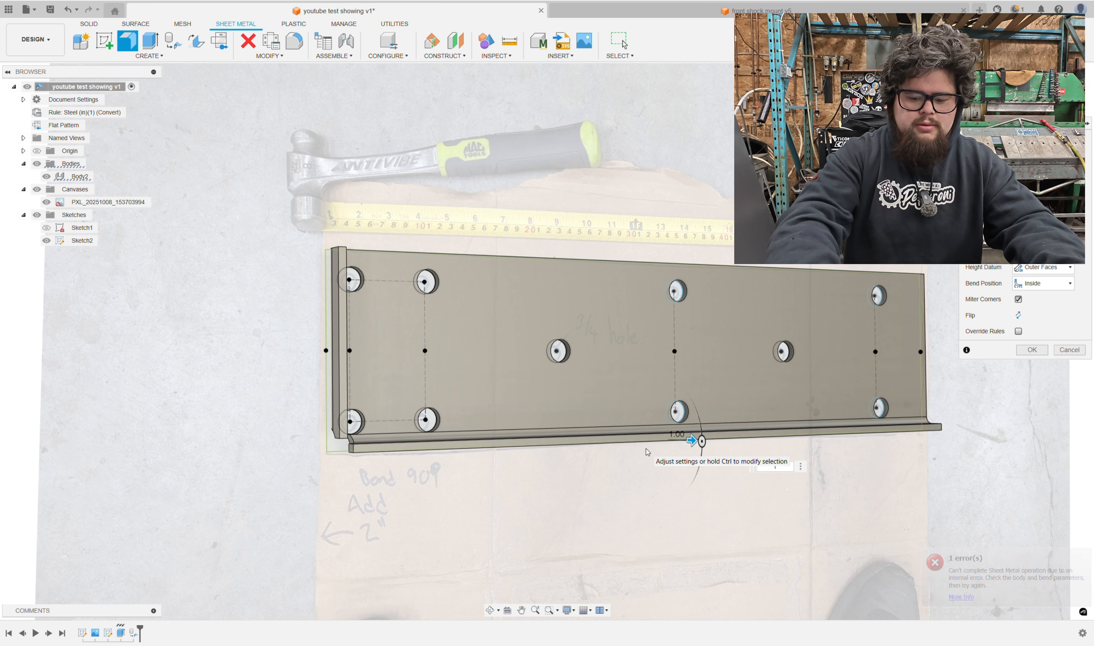
text(5)
shift+middle_drag(694, 442, 709, 516)
key(Return)
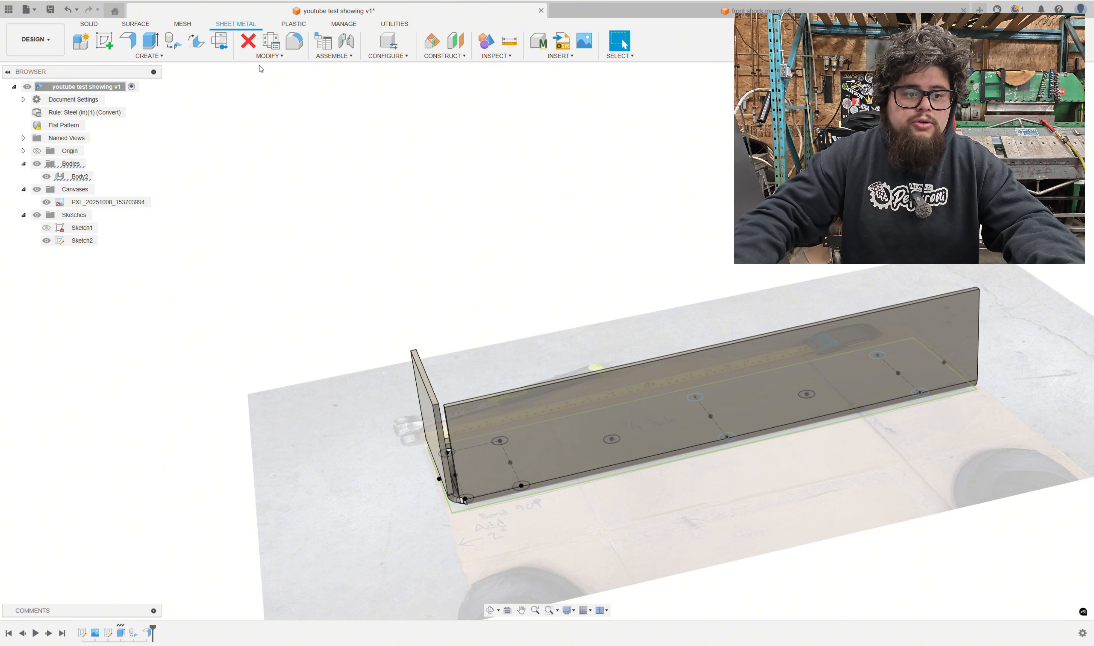
Create the flat pattern of the flanged part, using the holed plate face as the stationary face
click(218, 40)
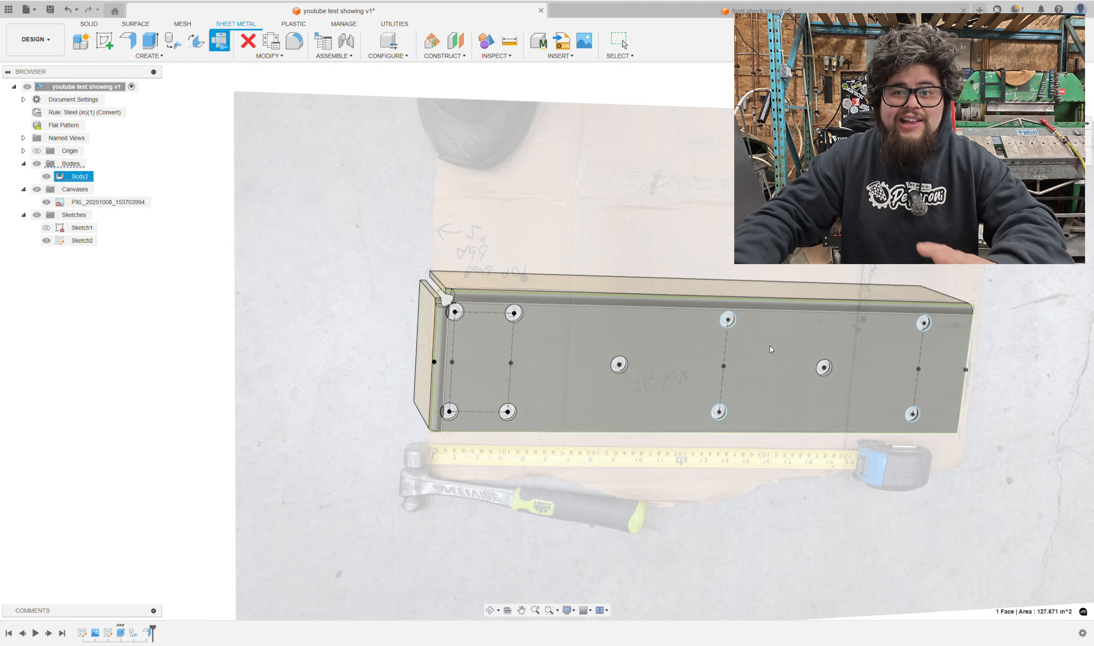
click(770, 347)
click(771, 349)
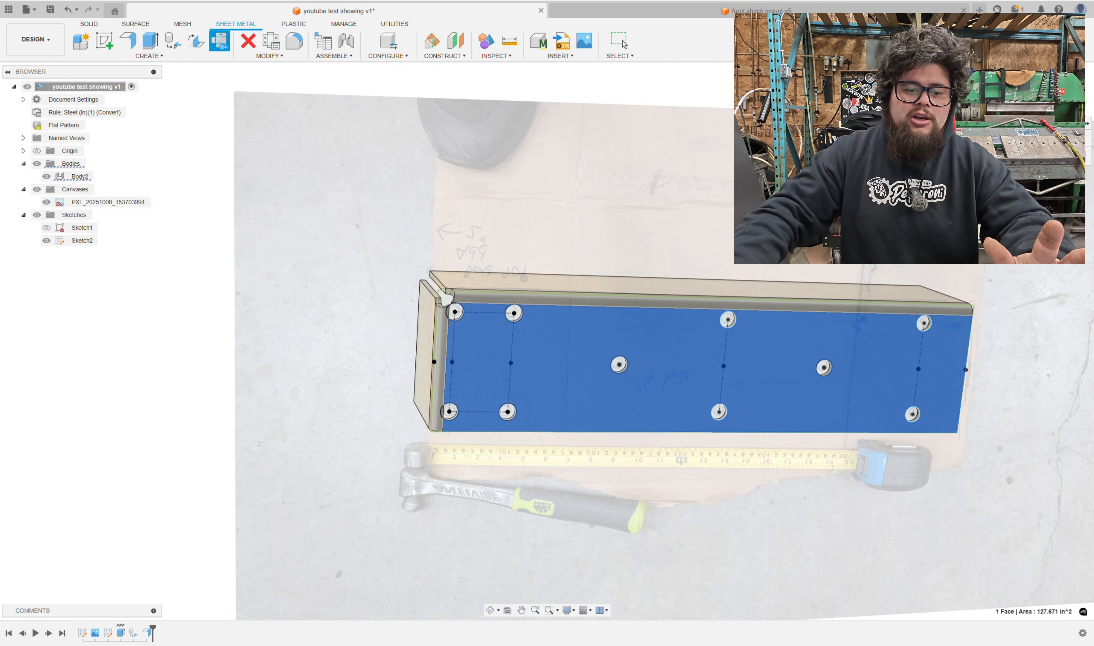
click(625, 335)
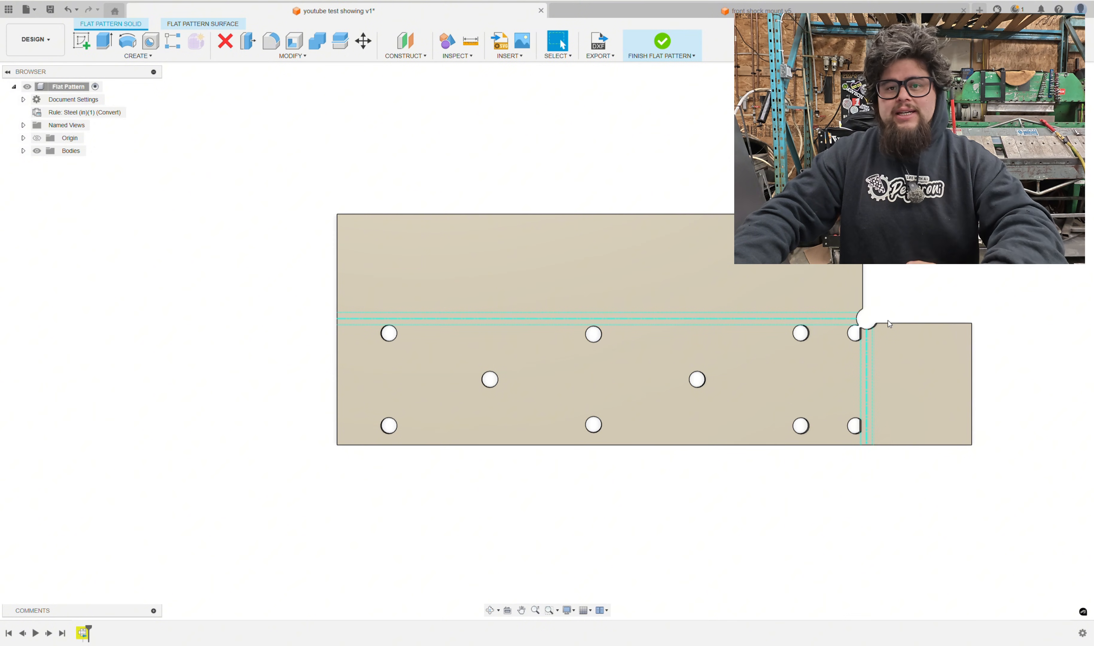
Examine the bend lines, corner relief and holes beside the end bend in the flat pattern, and return to the folded model
middle_drag(889, 320, 857, 337)
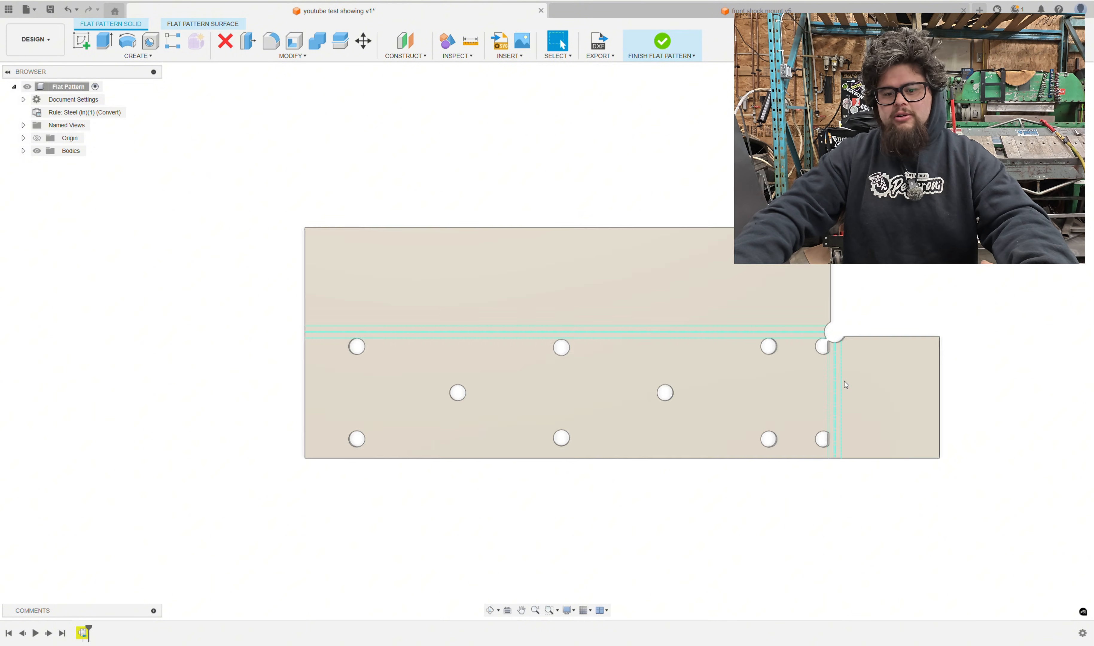
scroll(832, 396, up, 4)
scroll(832, 396, up, 2)
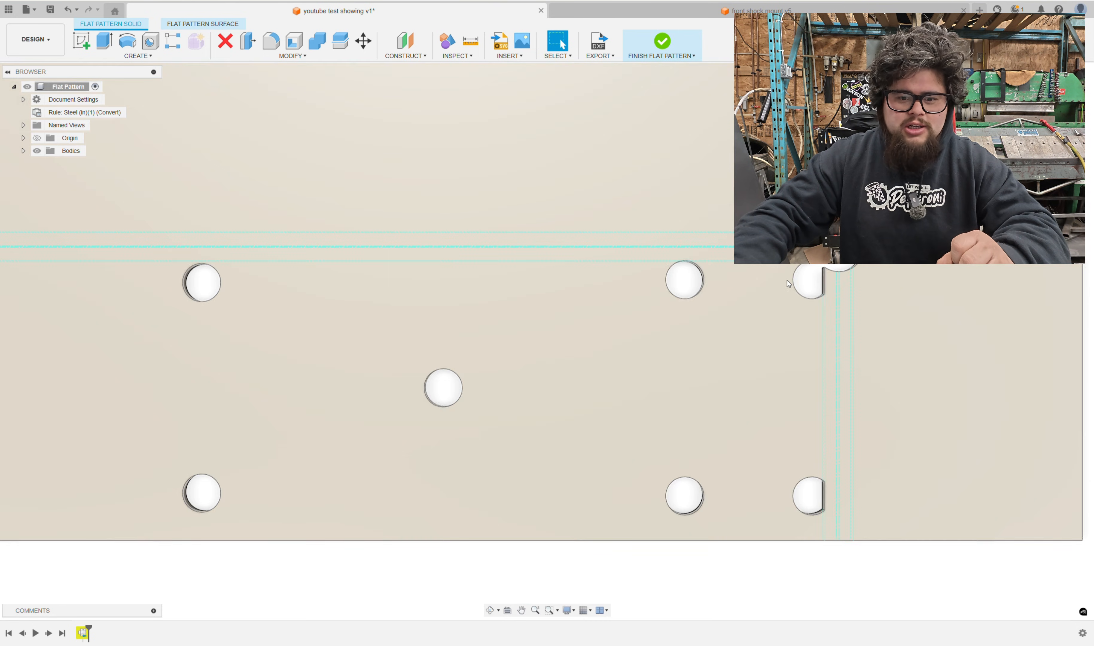
scroll(815, 292, down, 3)
scroll(816, 292, down, 1)
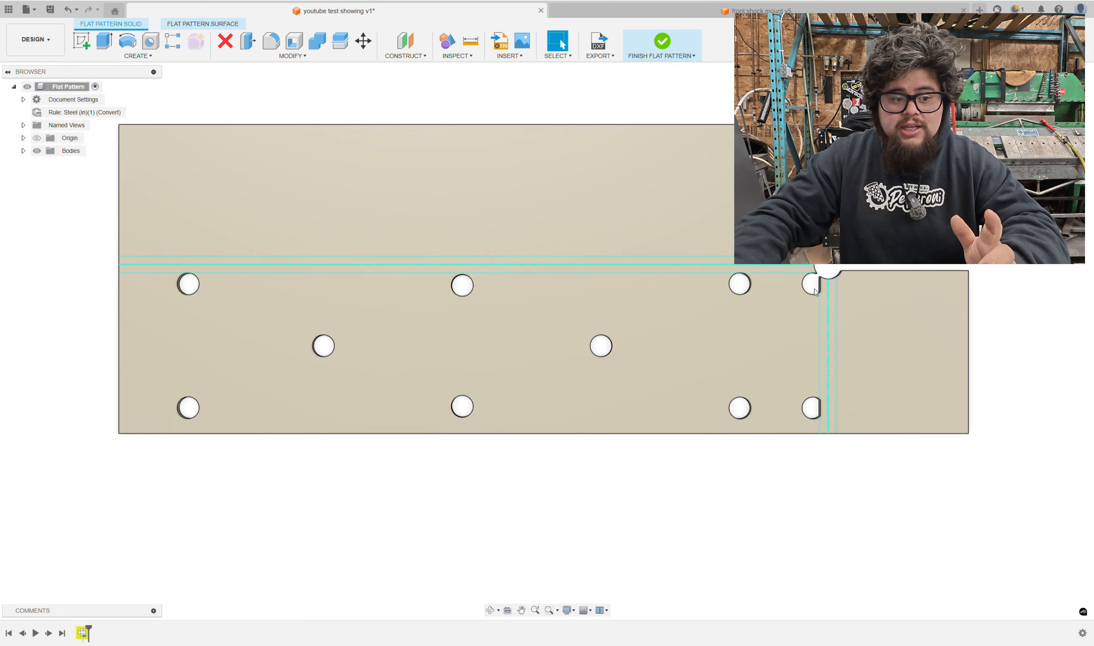
scroll(826, 298, up, 1)
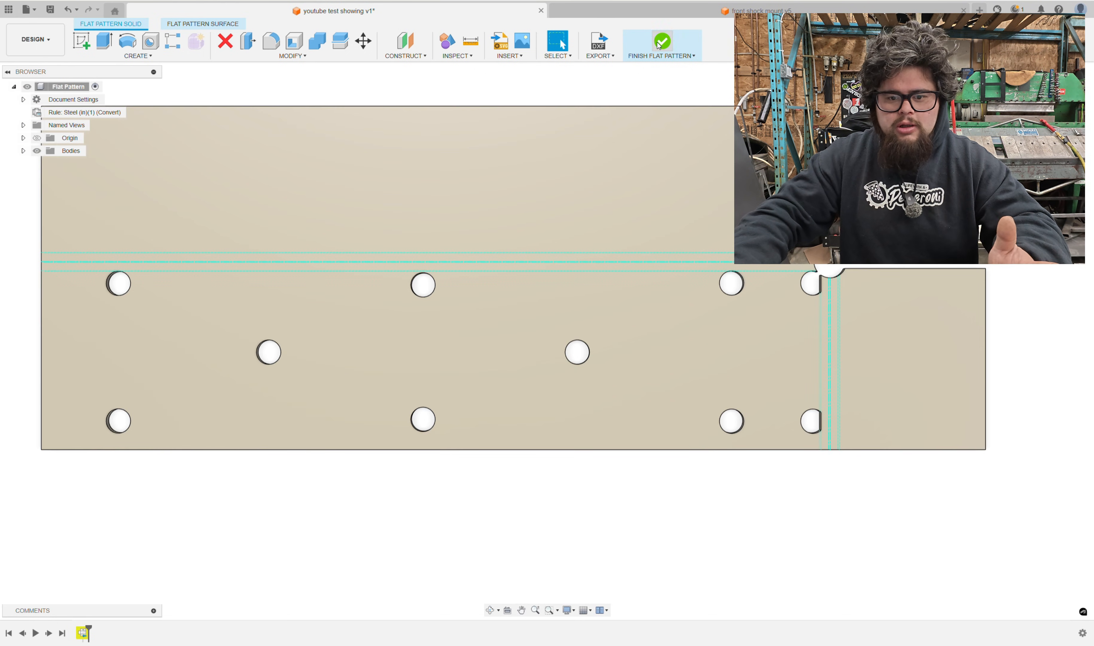
click(661, 42)
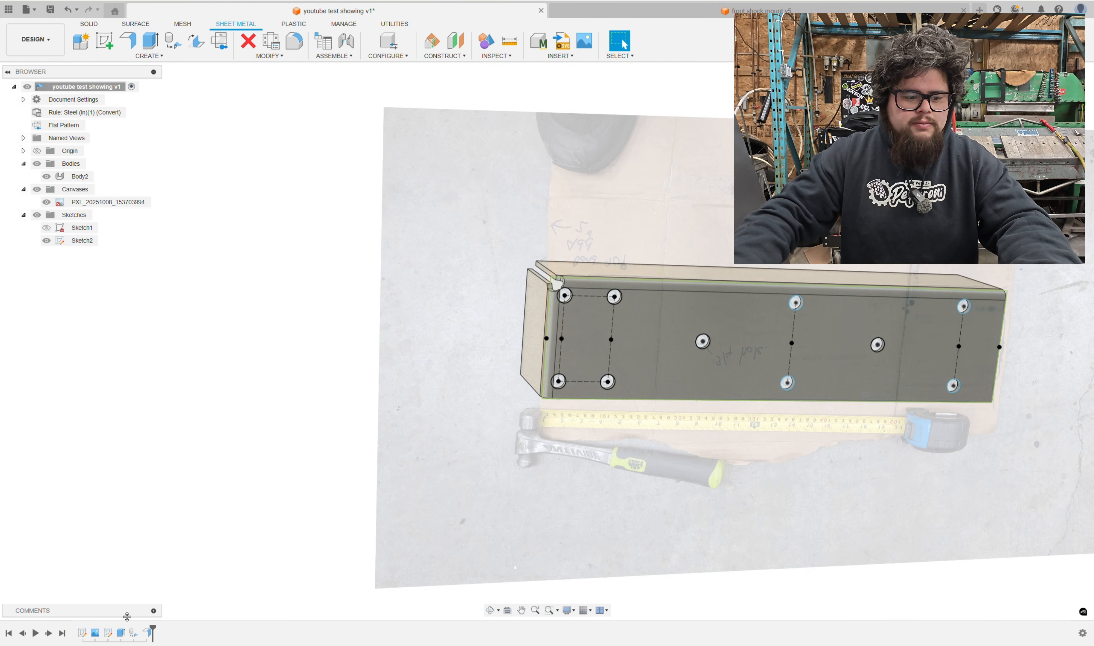
right_click(146, 638)
click(177, 535)
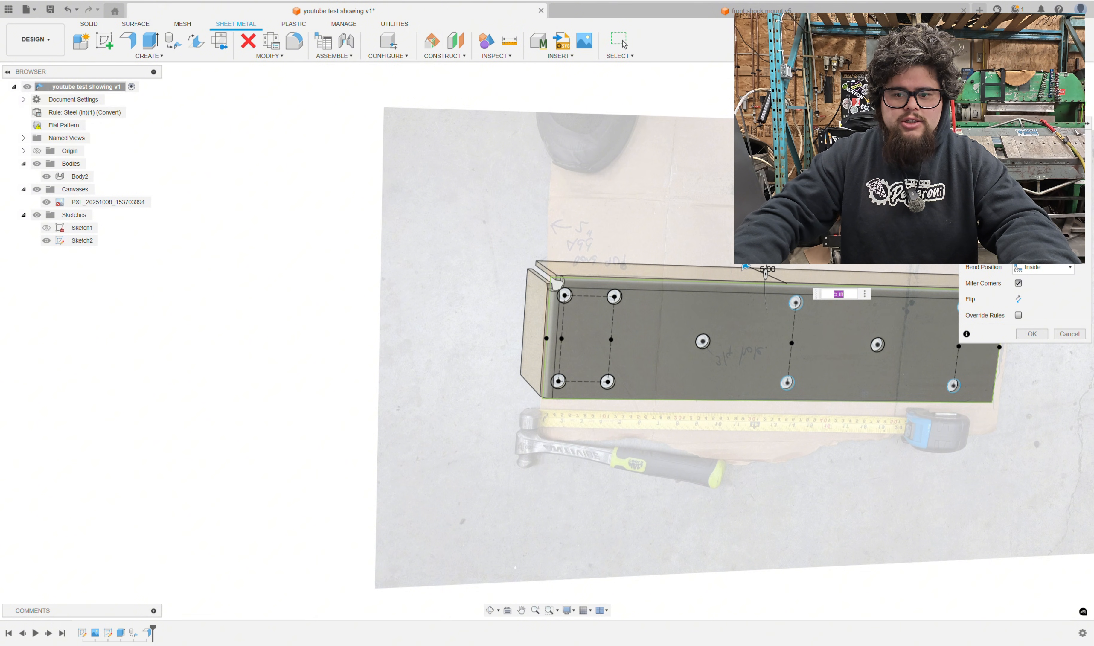
click(666, 281)
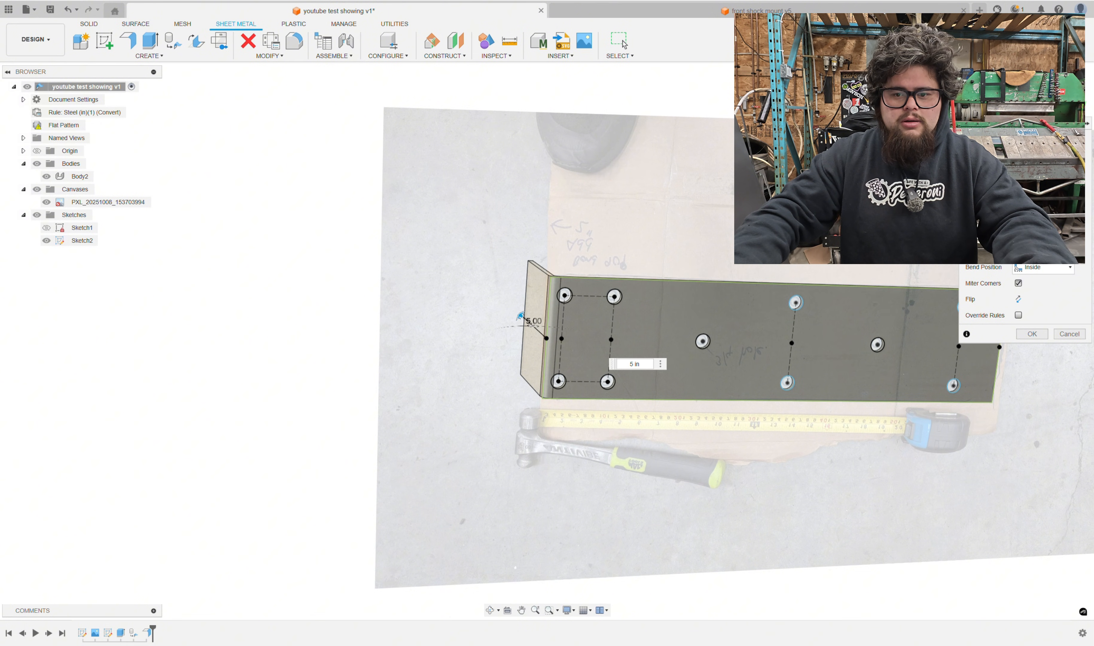
click(547, 338)
key(Return)
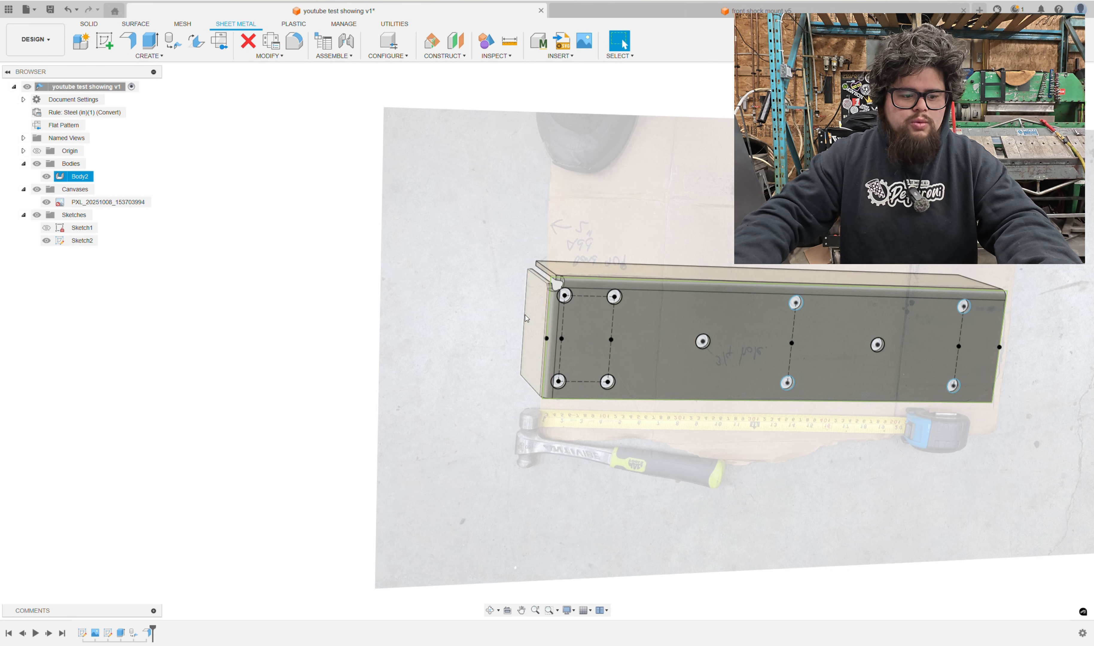
Edit the flange feature to remove the short edge beside the four-hole group, keeping only the long-edge flange
right_click(147, 632)
click(175, 534)
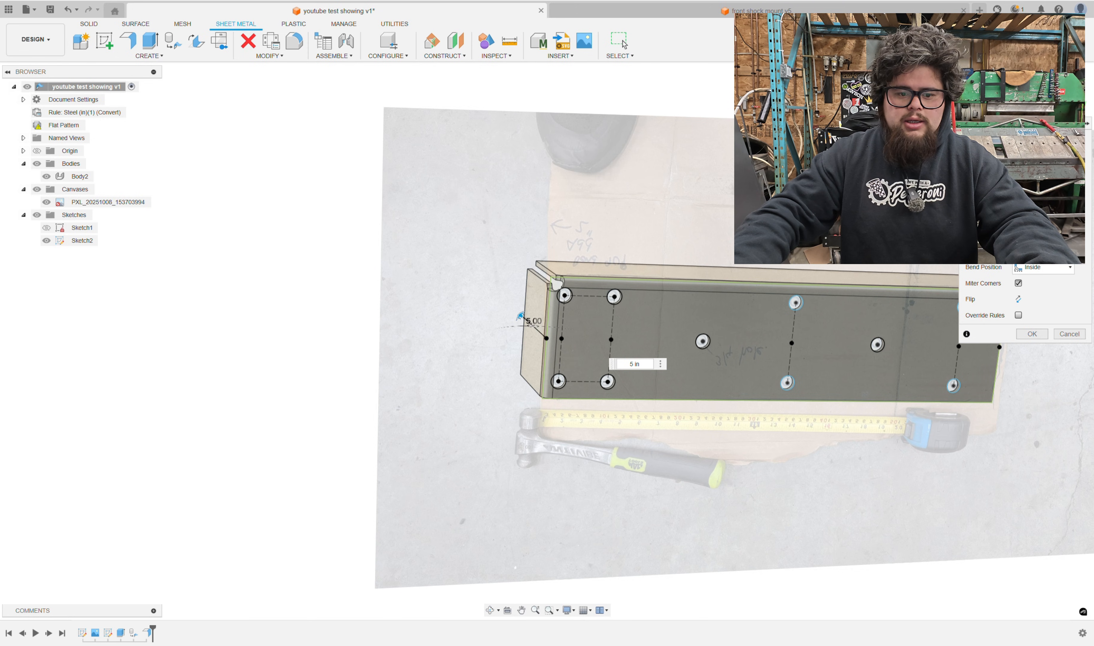
click(548, 317)
scroll(506, 302, down, 1)
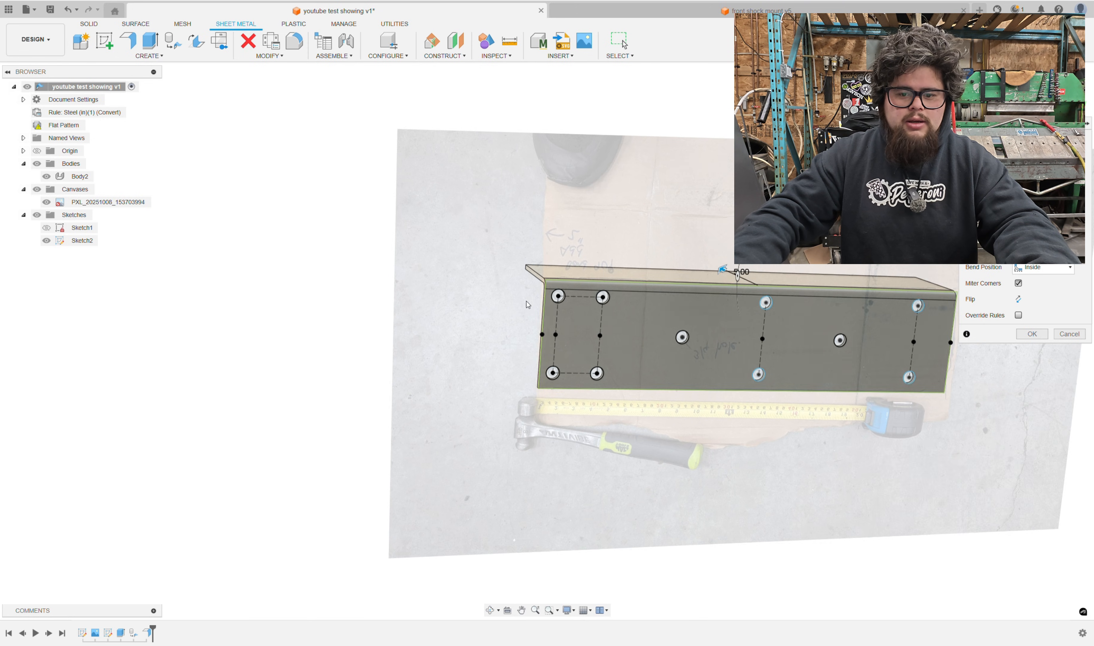
click(1038, 338)
Add a flange about 4.75 in high along the plate's short edge opposite the four-hole group
middle_drag(968, 353, 777, 410)
shift+middle_drag(654, 429, 509, 245)
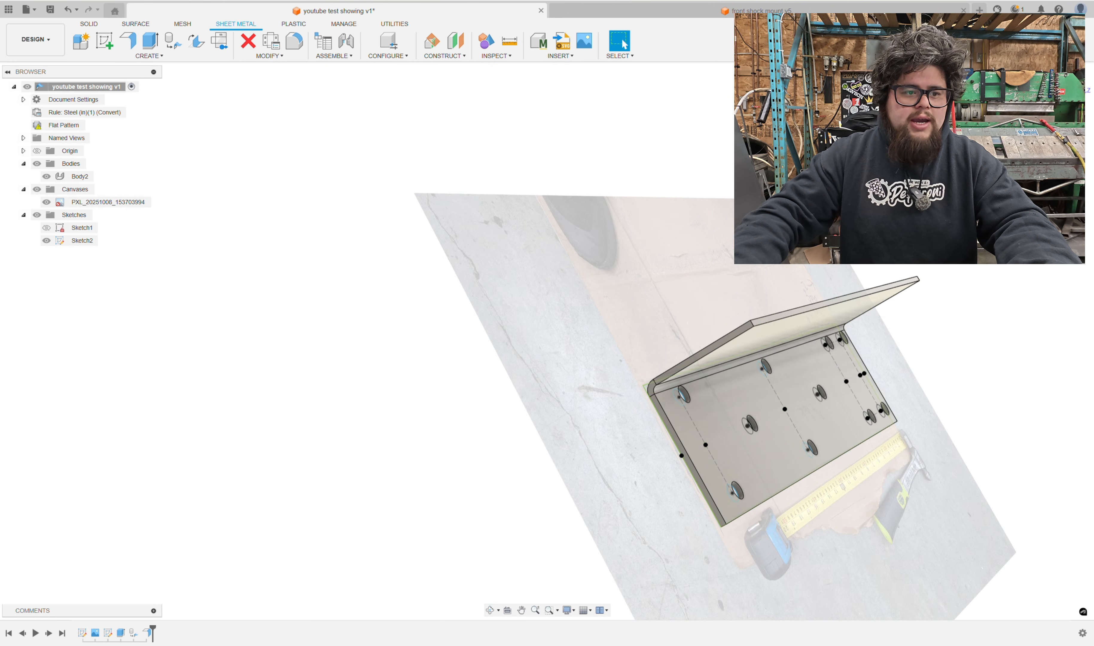
click(693, 470)
drag(701, 458, 746, 437)
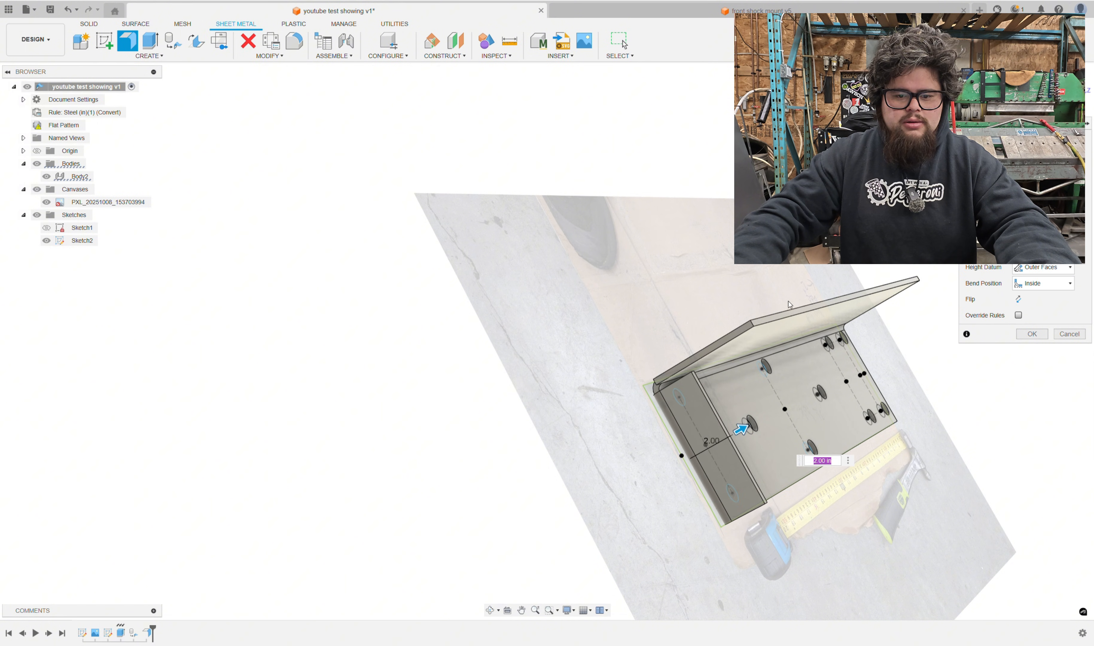
drag(771, 323, 772, 325)
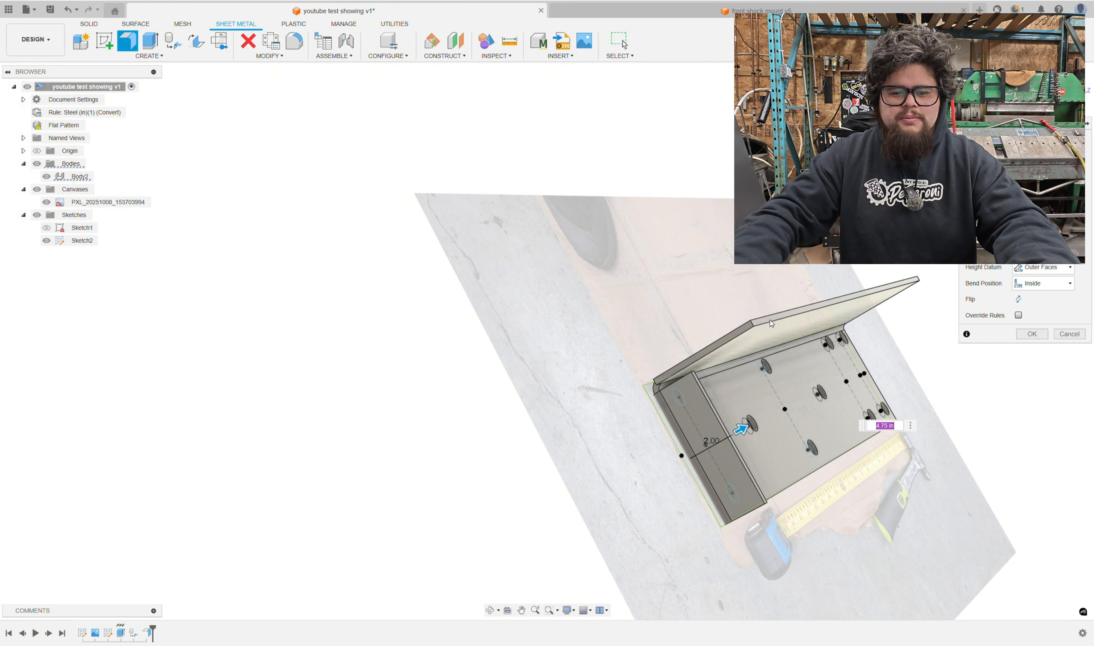
key(Return)
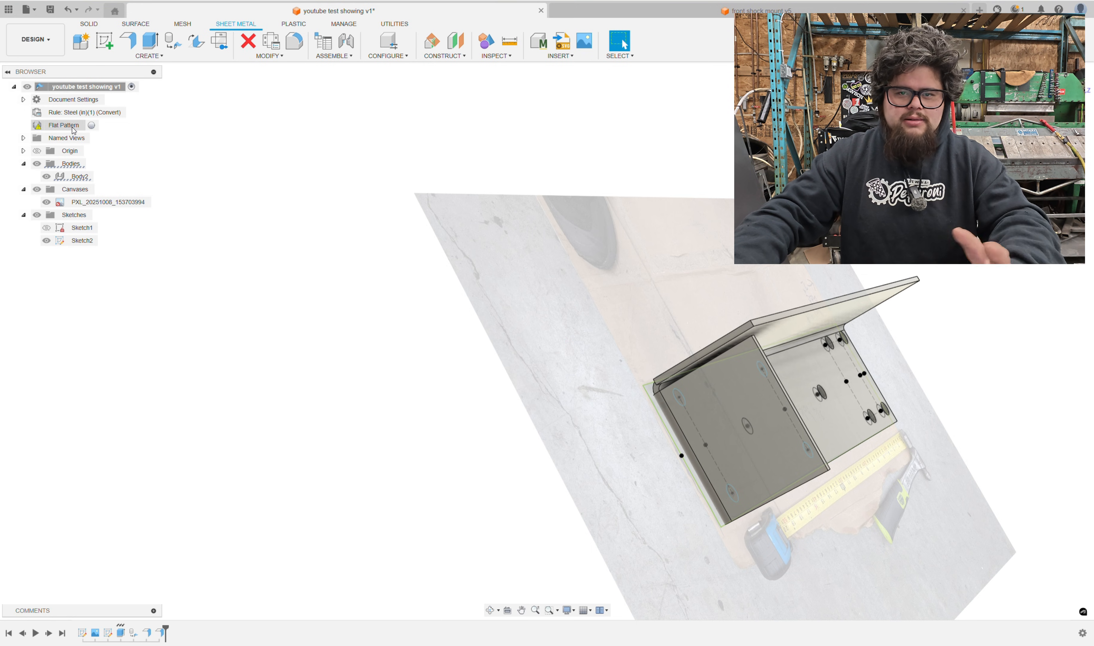
Open the existing flat pattern to view both flanges unfolded, and return to the folded model
click(92, 125)
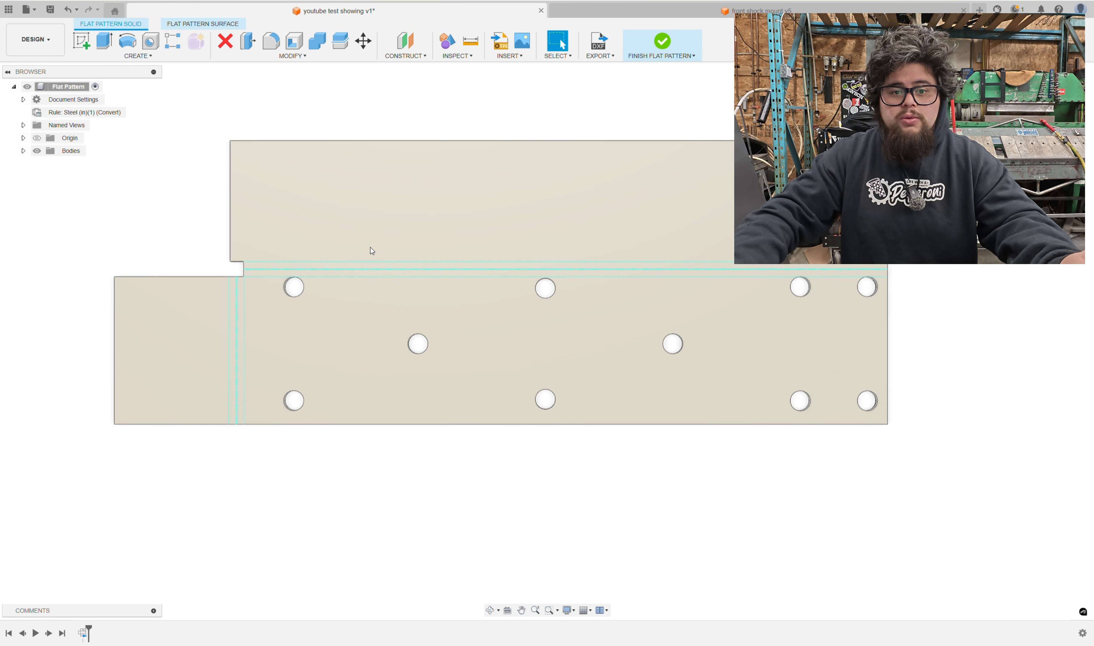
click(672, 42)
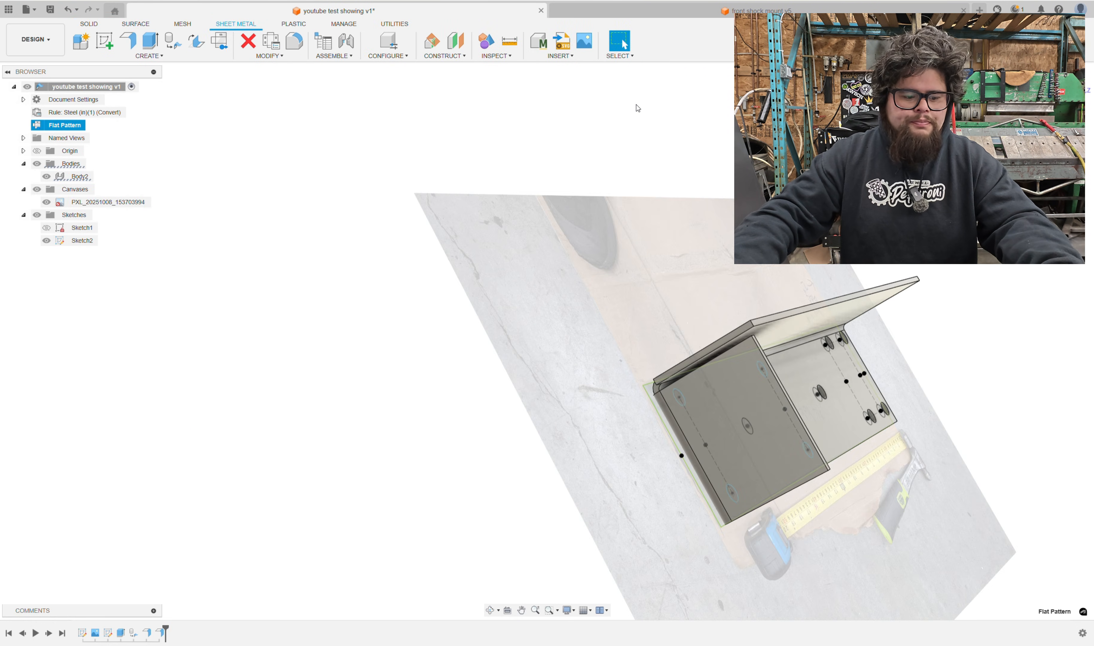
Start a sketch on the long flange's outer face and draw a small circle near one end, centred about 10.2 in from the origin
shift+middle_drag(636, 267, 794, 468)
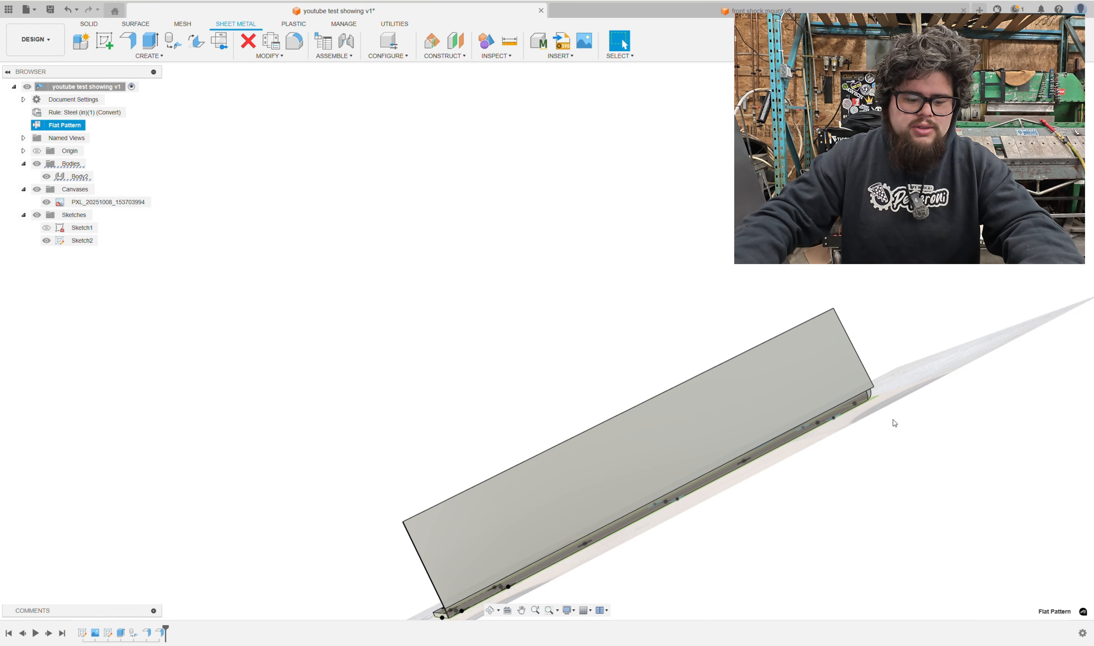
key(c)
click(708, 446)
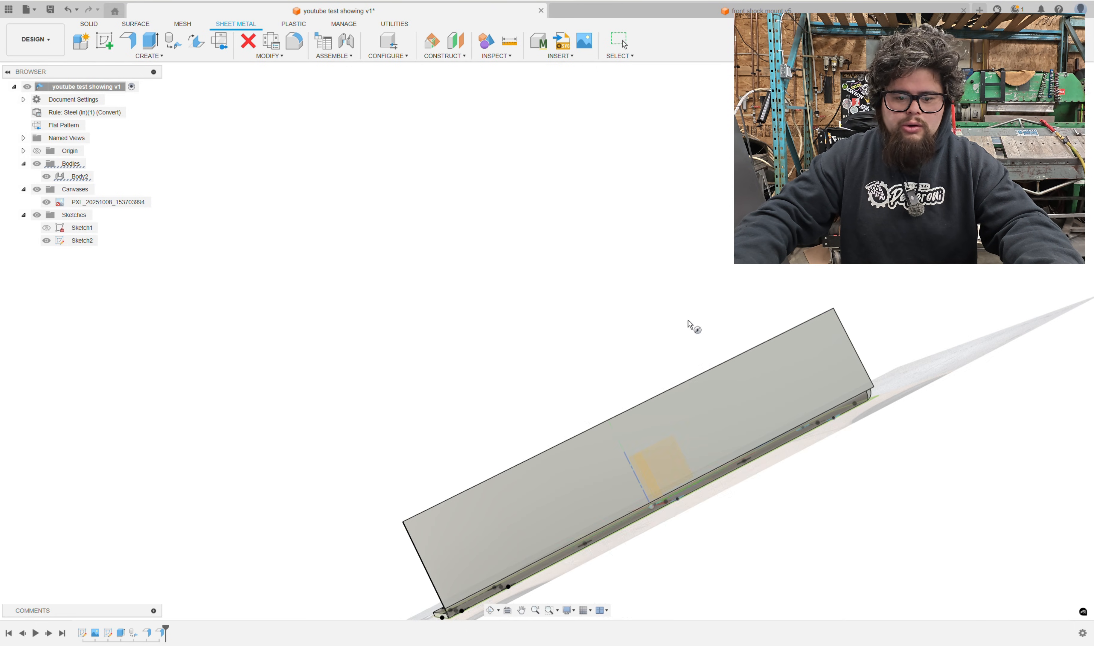
click(697, 424)
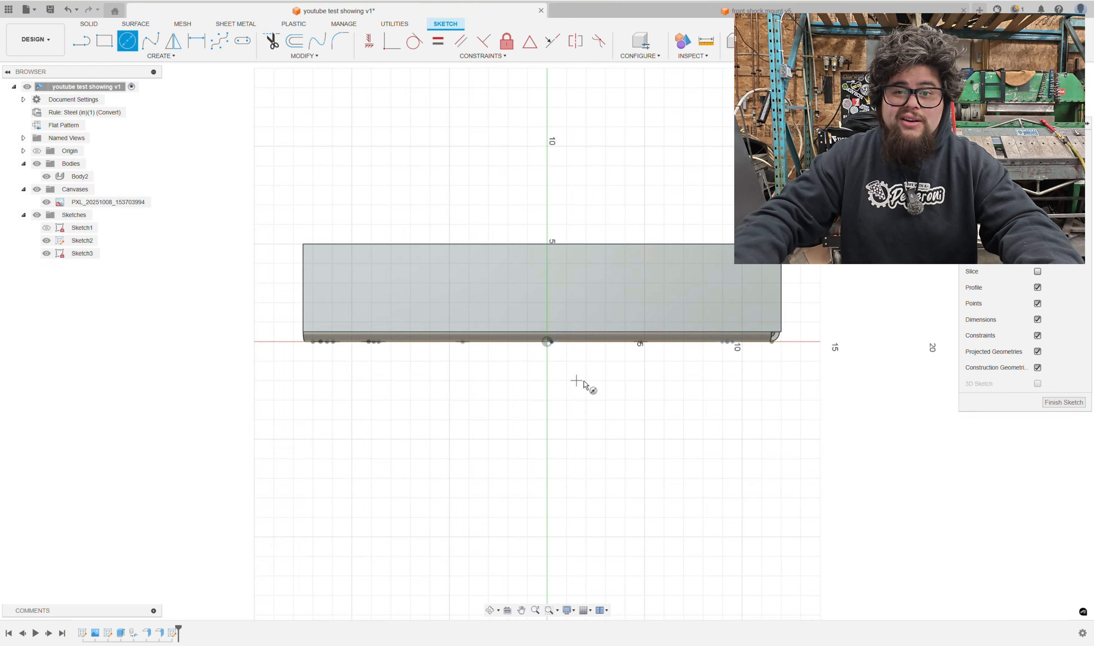
click(360, 362)
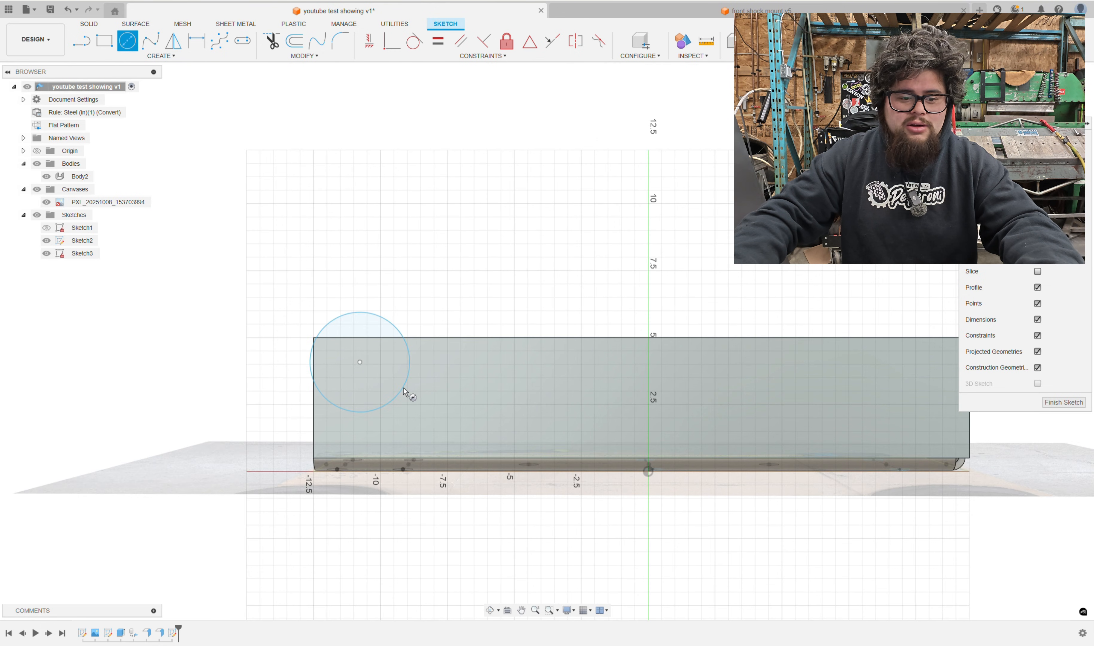
click(400, 391)
mouse_move(400, 388)
mouse_down()
mouse_move(367, 375)
mouse_move(375, 387)
mouse_up()
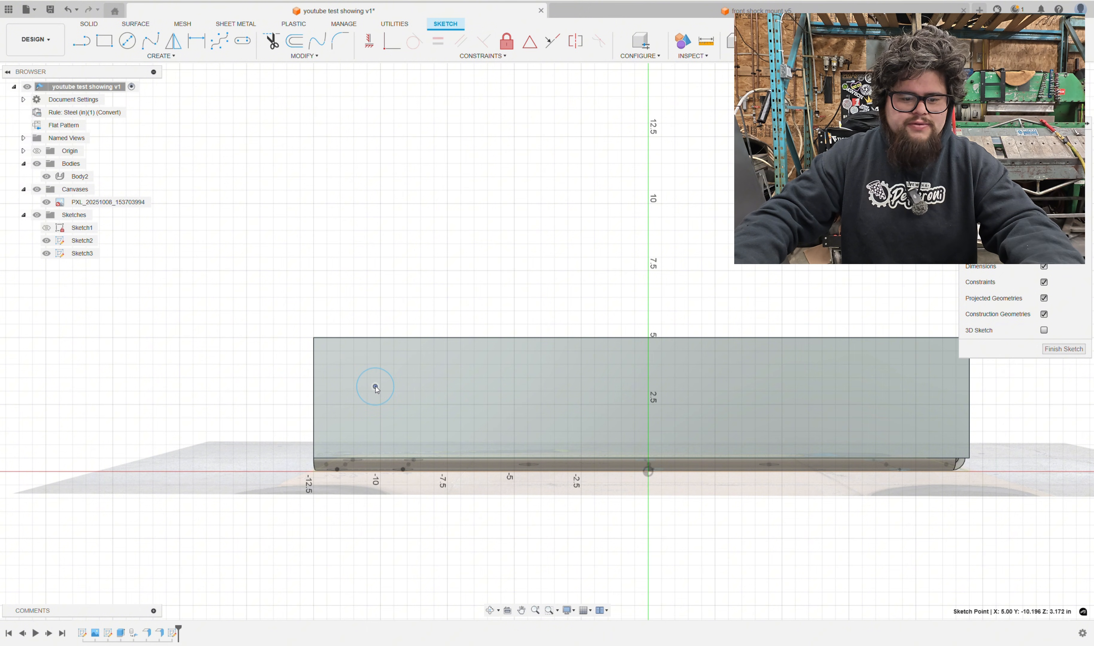
Add three more circles of different sizes, spaced along the long flange's face
key(c)
click(674, 418)
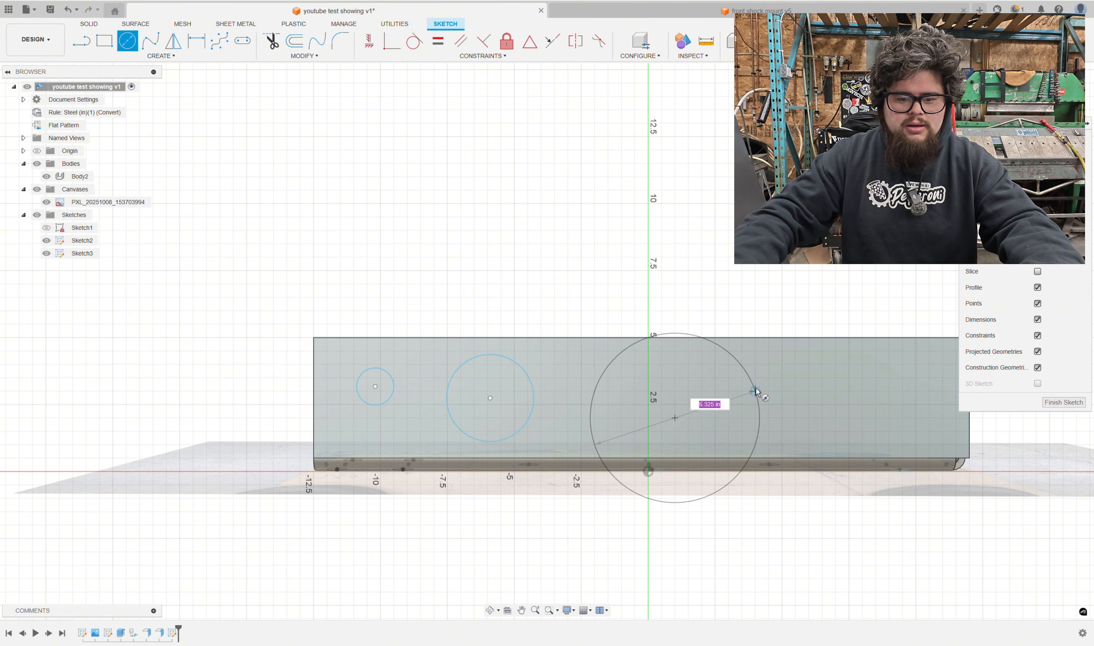
click(841, 384)
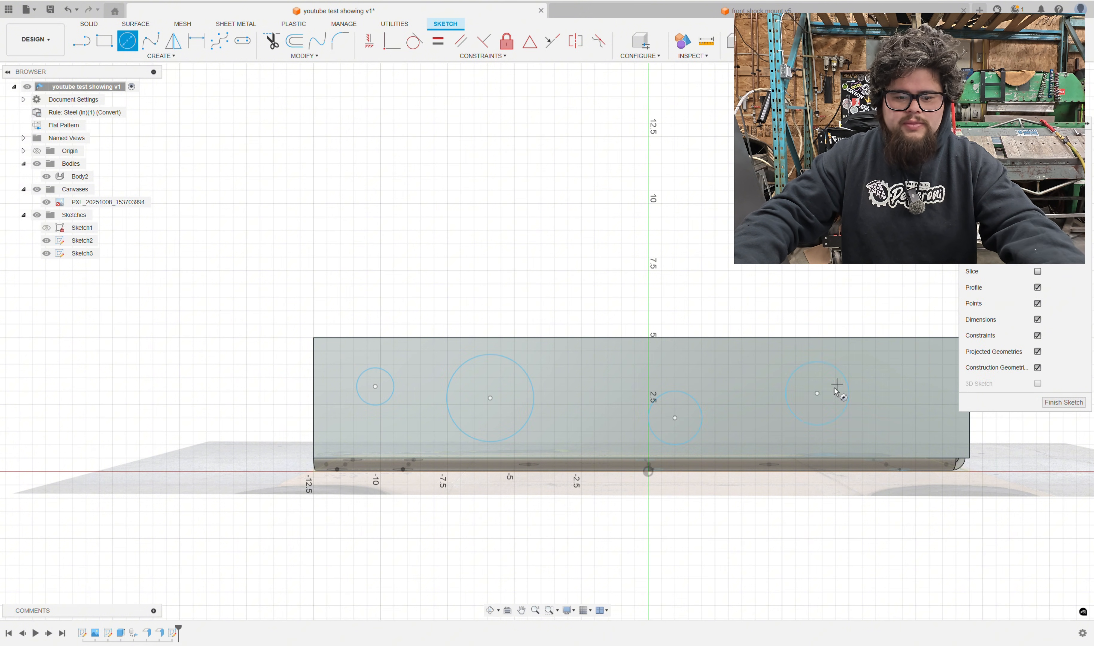
scroll(803, 415, down, 2)
middle_drag(521, 404, 360, 369)
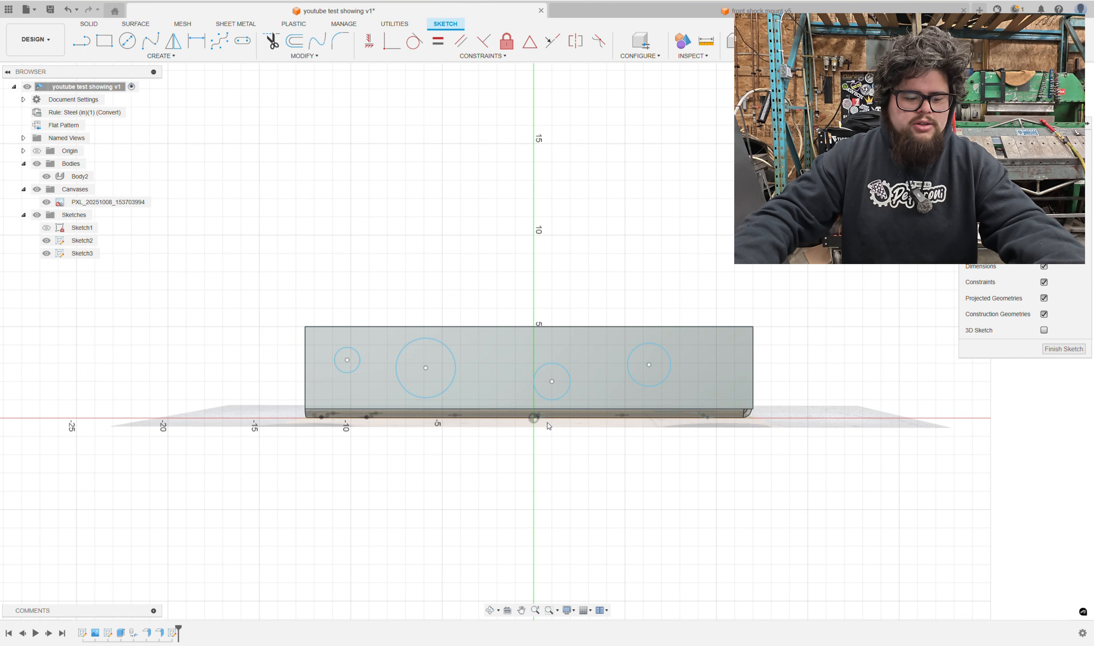
Extrude all four circle profiles -1.00 in as a cut through the long flange
key(e)
click(758, 392)
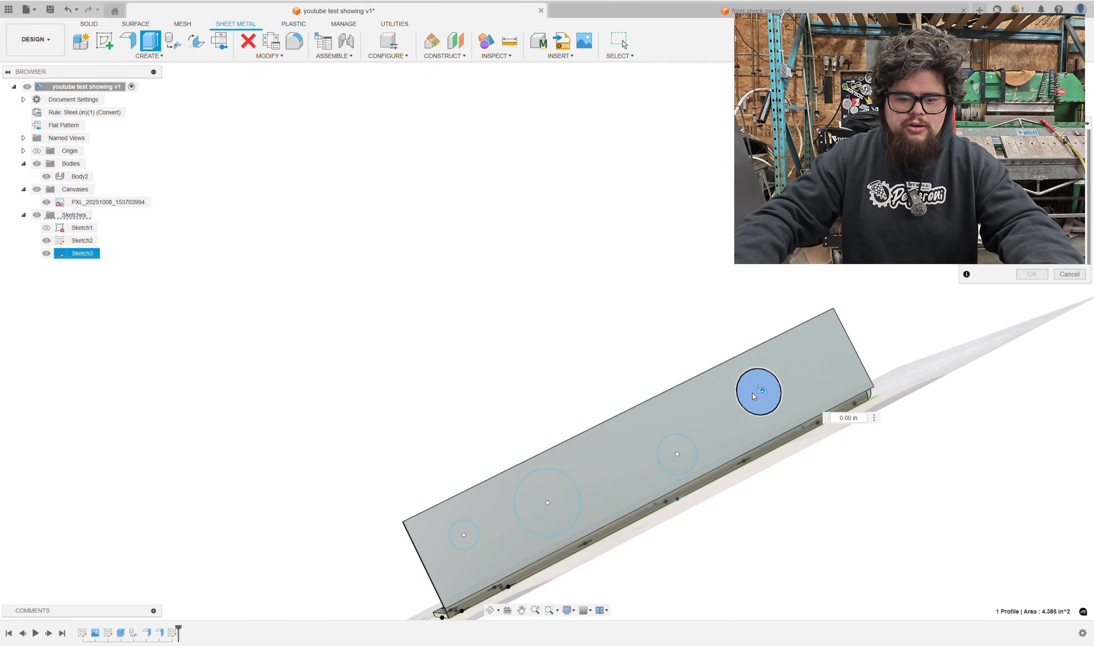
click(676, 453)
click(527, 492)
click(469, 535)
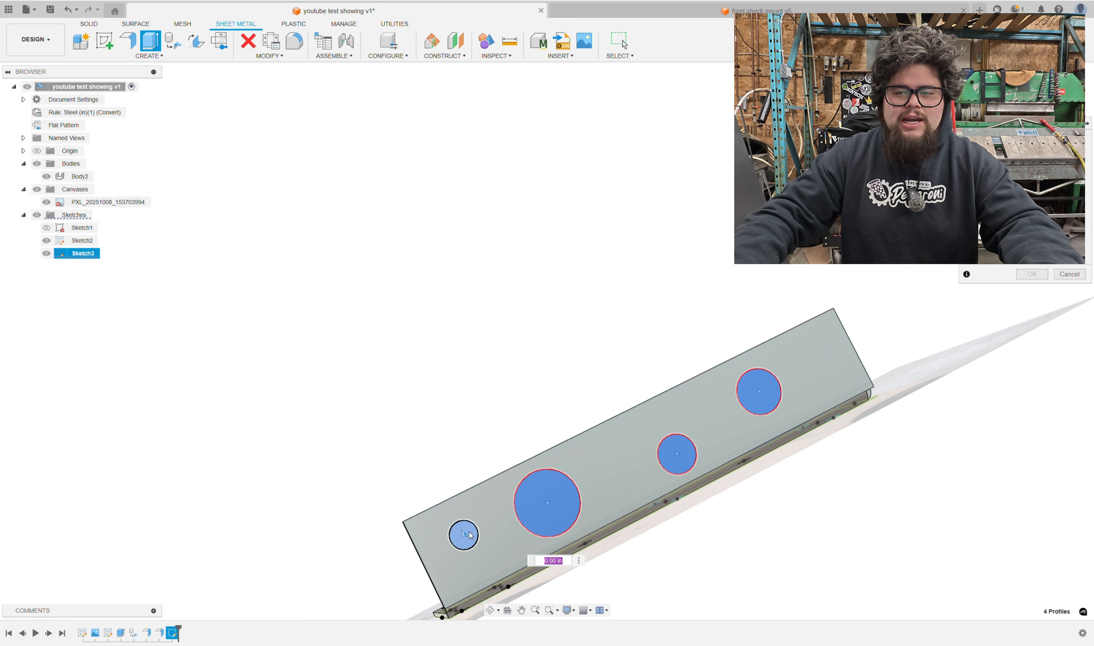
shift+middle_drag(576, 350, 673, 277)
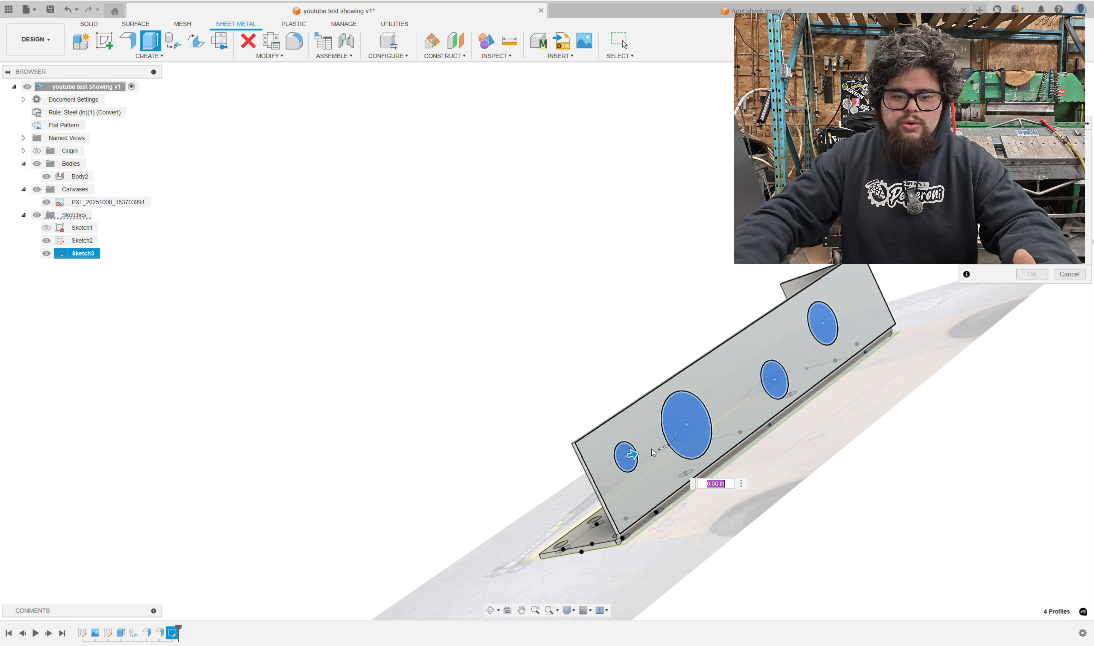
drag(628, 449, 617, 455)
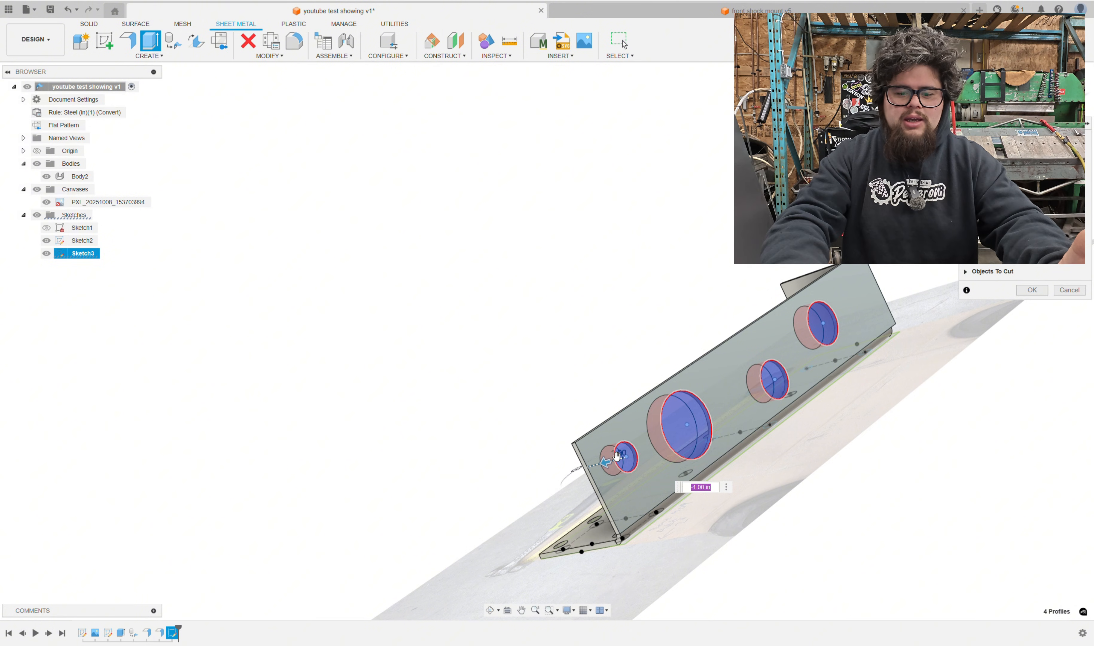
key(Return)
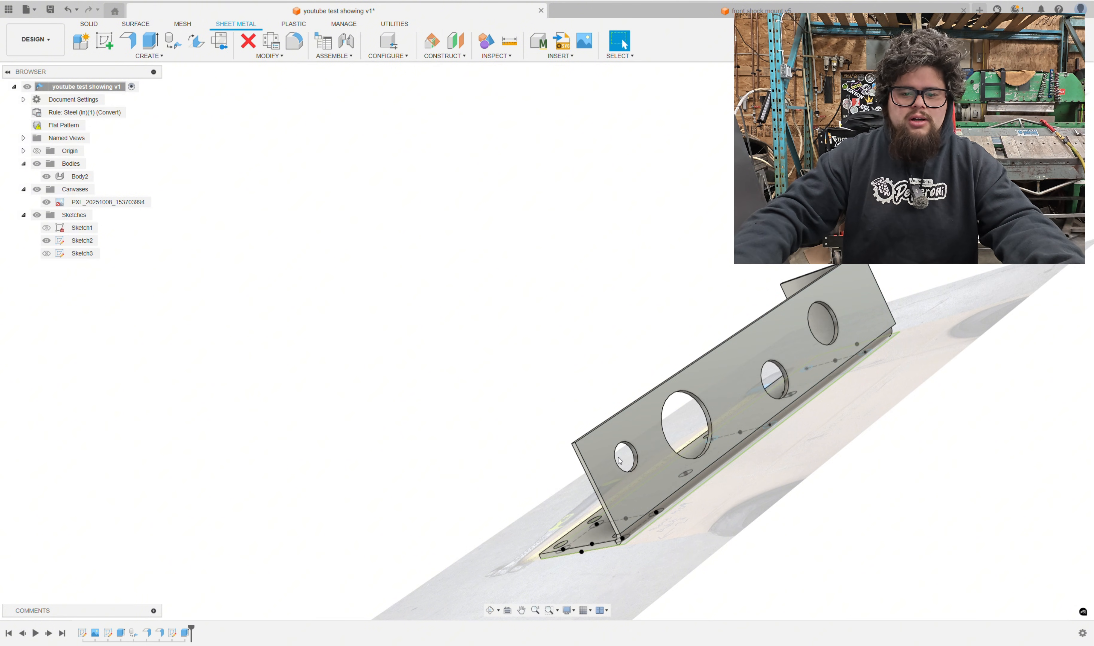
shift+middle_drag(723, 405, 955, 385)
scroll(739, 409, down, 3)
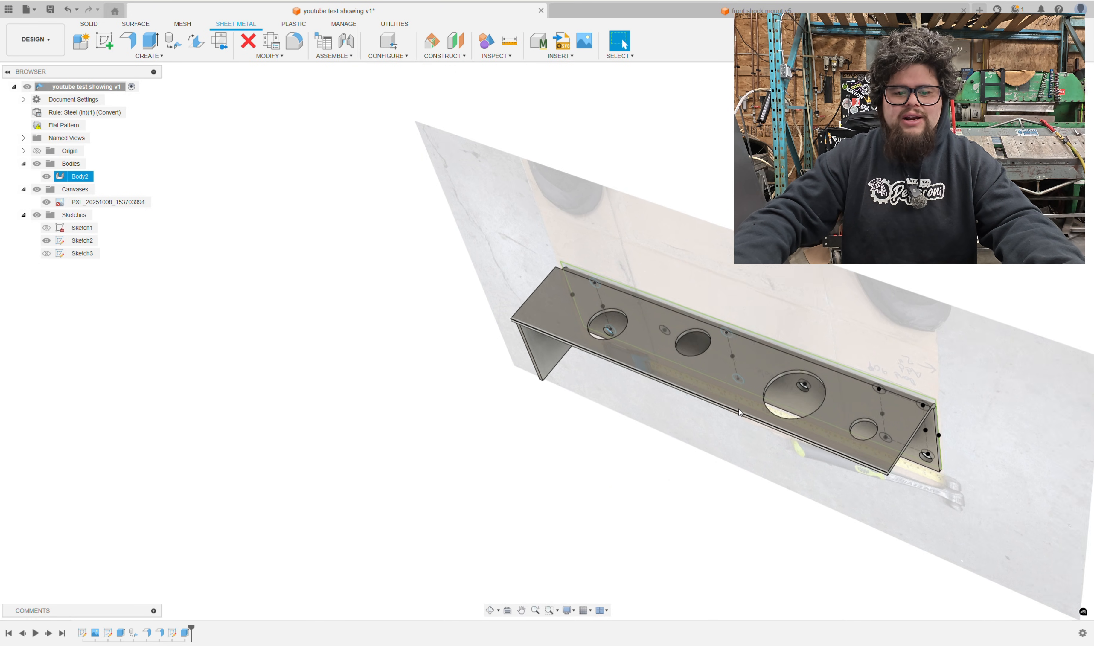
shift+middle_drag(760, 395, 644, 362)
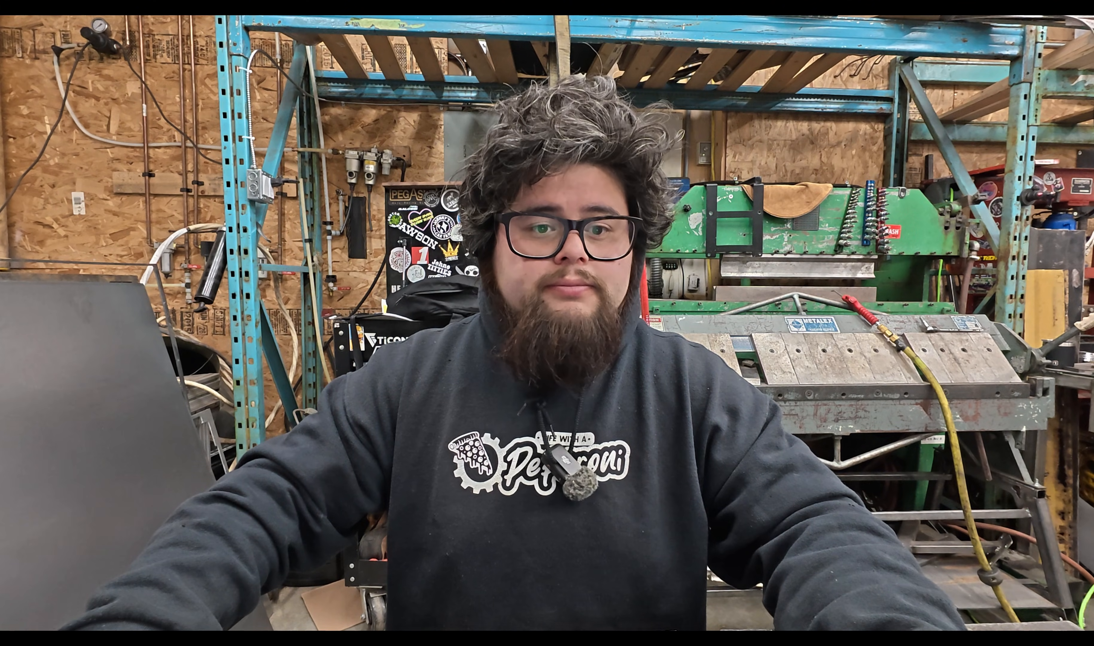